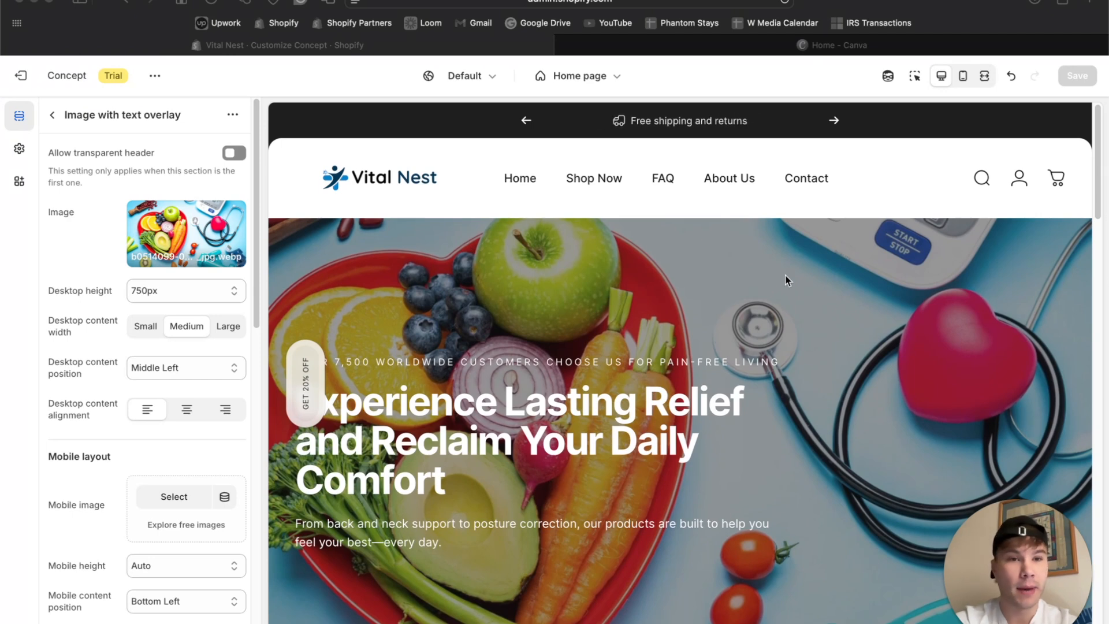
Preview the home page in fullscreen, examine its sections, and return to the desktop editing view.
{"action": "left_click", "coordinate": [984, 76]}
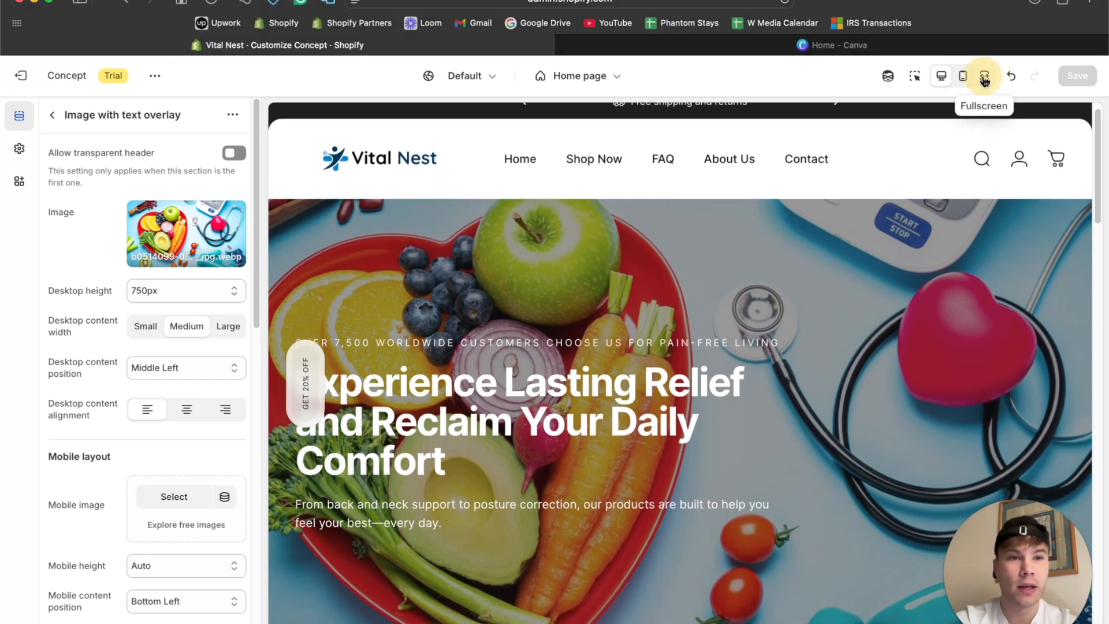
{"action": "scroll", "coordinate": [724, 283], "scroll_direction": "down", "scroll_amount": 8}
{"action": "scroll", "coordinate": [723, 283], "scroll_direction": "up", "scroll_amount": 1}
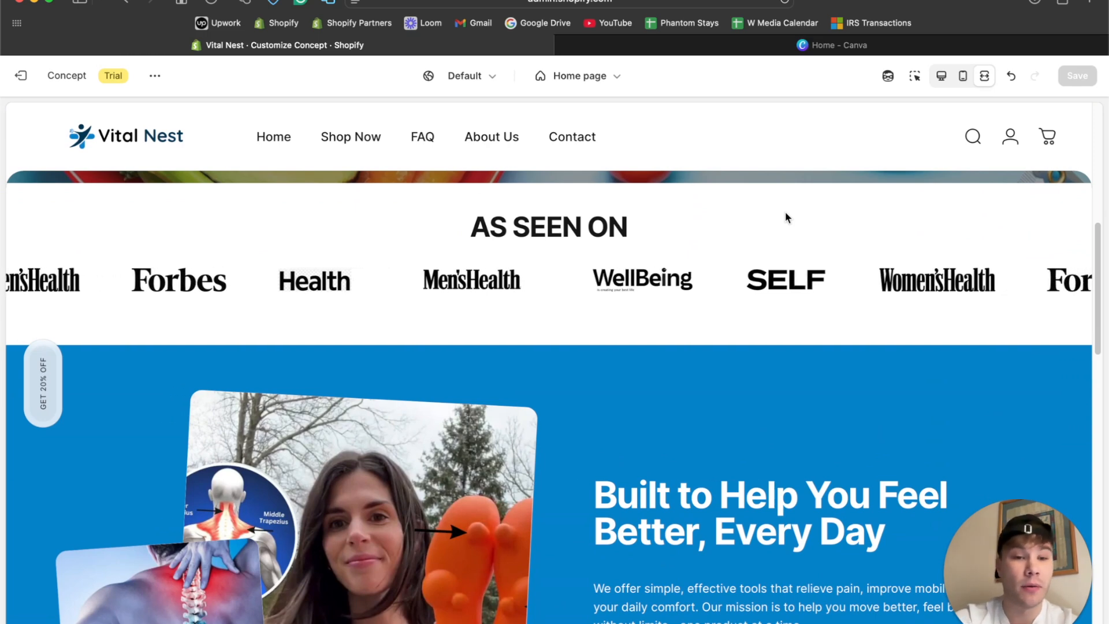
{"action": "scroll", "coordinate": [786, 218], "scroll_direction": "down", "scroll_amount": 10}
{"action": "scroll", "coordinate": [565, 311], "scroll_direction": "down", "scroll_amount": 3}
{"action": "scroll", "coordinate": [901, 195], "scroll_direction": "up", "scroll_amount": 10}
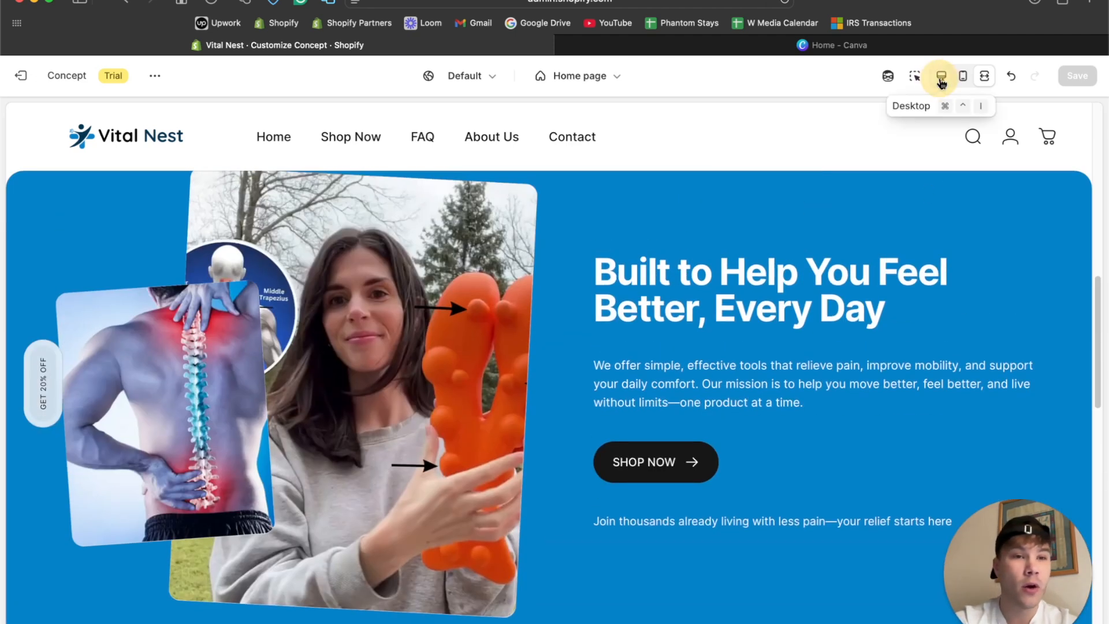
{"action": "left_click", "coordinate": [940, 76]}
{"action": "scroll", "coordinate": [715, 291], "scroll_direction": "up", "scroll_amount": 5}
{"action": "scroll", "coordinate": [715, 294], "scroll_direction": "down", "scroll_amount": 5}
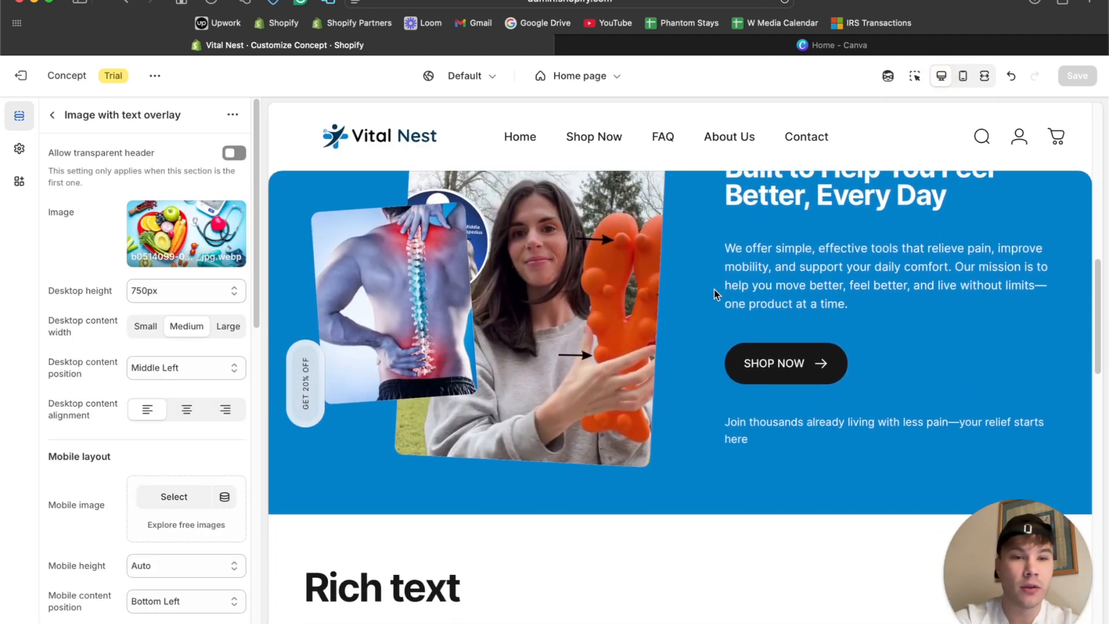
Add an Images with text section to the home page template and move it directly above the Rich text section.
{"action": "left_click", "coordinate": [51, 116]}
{"action": "scroll", "coordinate": [109, 462], "scroll_direction": "down", "scroll_amount": 10}
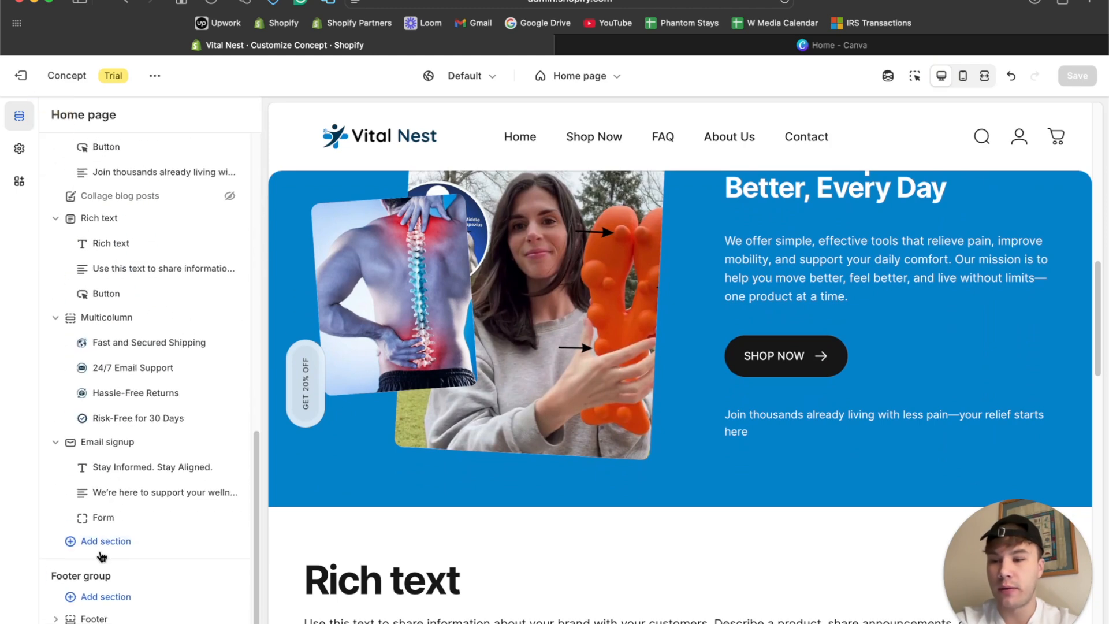
{"action": "left_click", "coordinate": [103, 544]}
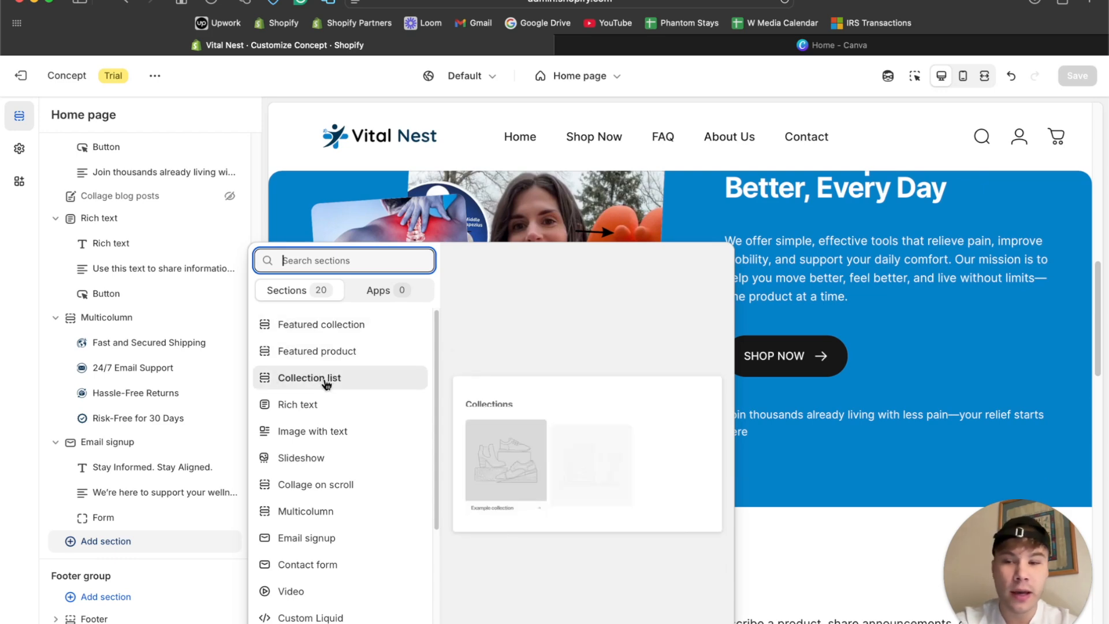
{"action": "left_click", "coordinate": [97, 541]}
{"action": "left_click", "coordinate": [97, 542]}
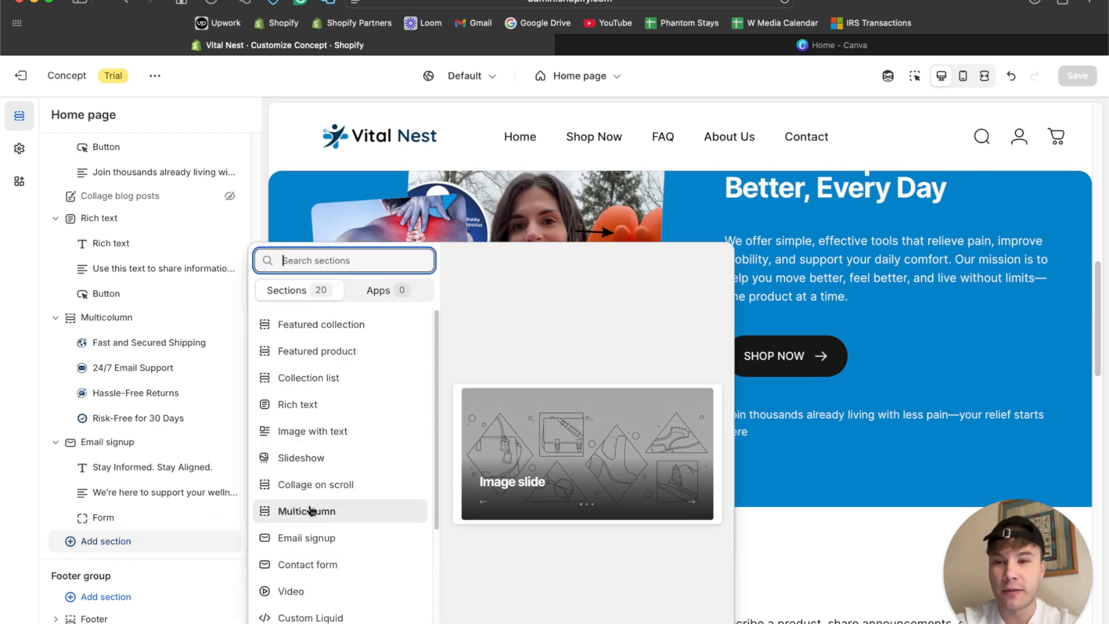
{"action": "scroll", "coordinate": [311, 510], "scroll_direction": "down", "scroll_amount": 3}
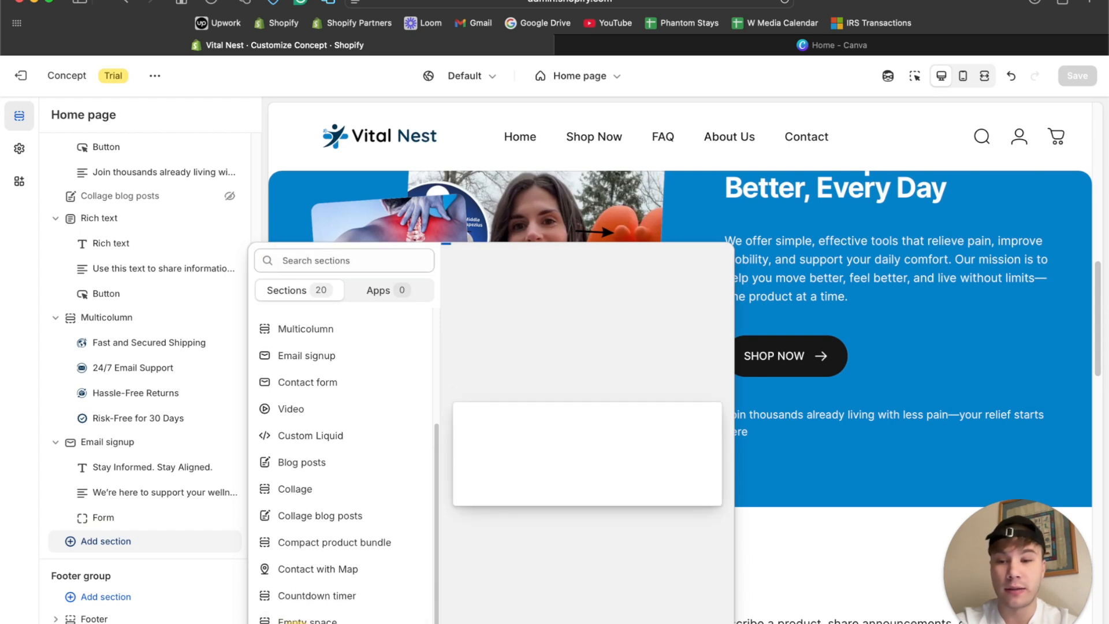
{"action": "scroll", "coordinate": [324, 448], "scroll_direction": "down", "scroll_amount": 1}
{"action": "scroll", "coordinate": [324, 448], "scroll_direction": "up", "scroll_amount": 1}
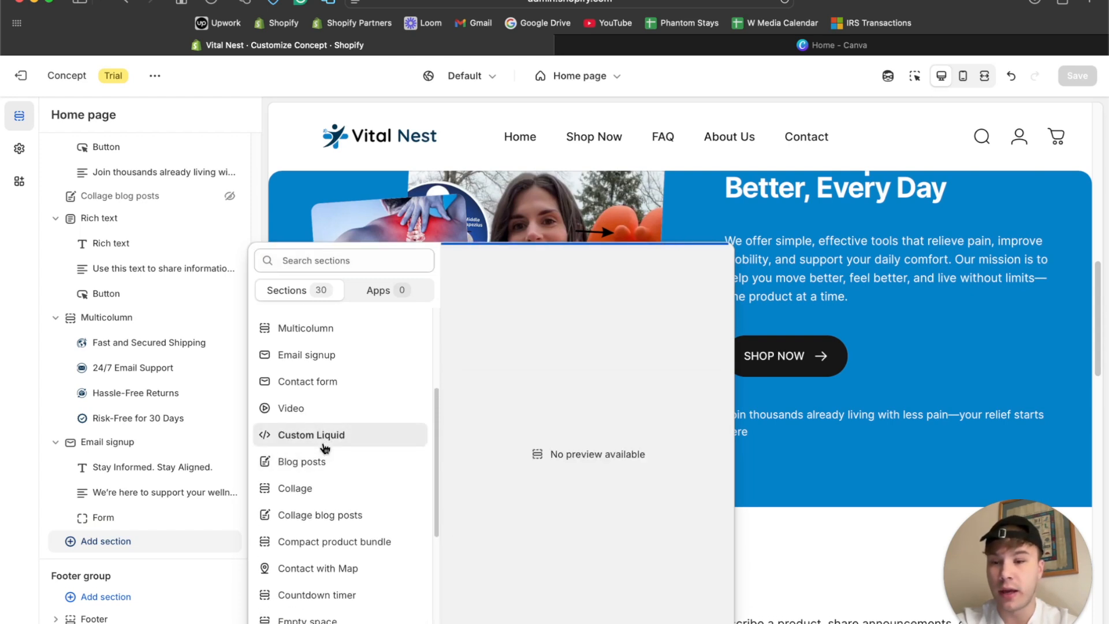
{"action": "scroll", "coordinate": [325, 448], "scroll_direction": "down", "scroll_amount": 5}
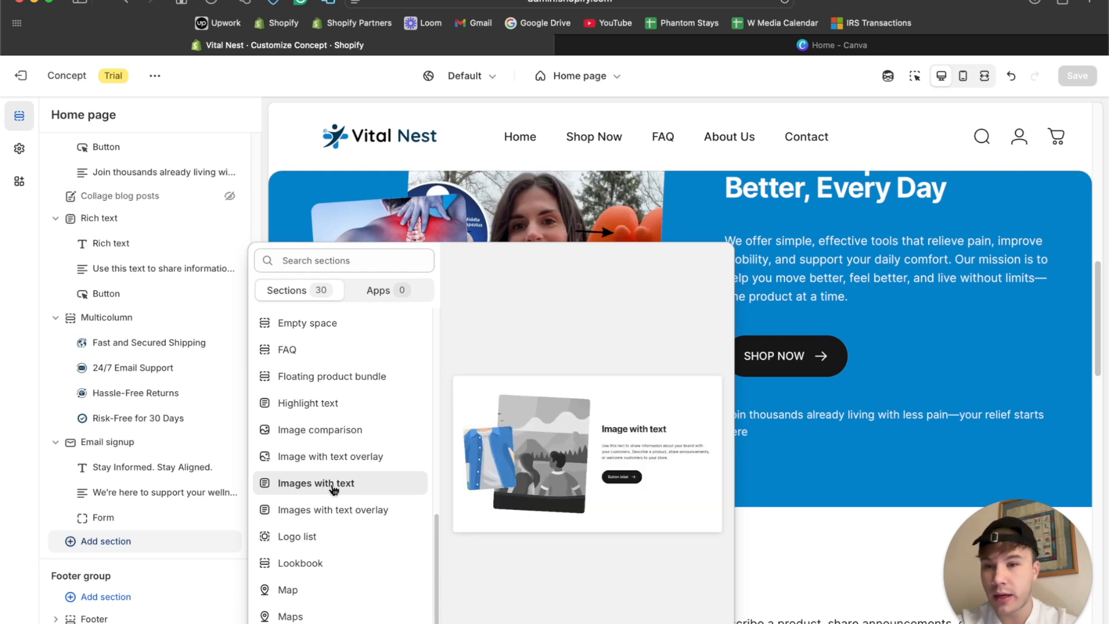
{"action": "scroll", "coordinate": [316, 548], "scroll_direction": "up", "scroll_amount": 1}
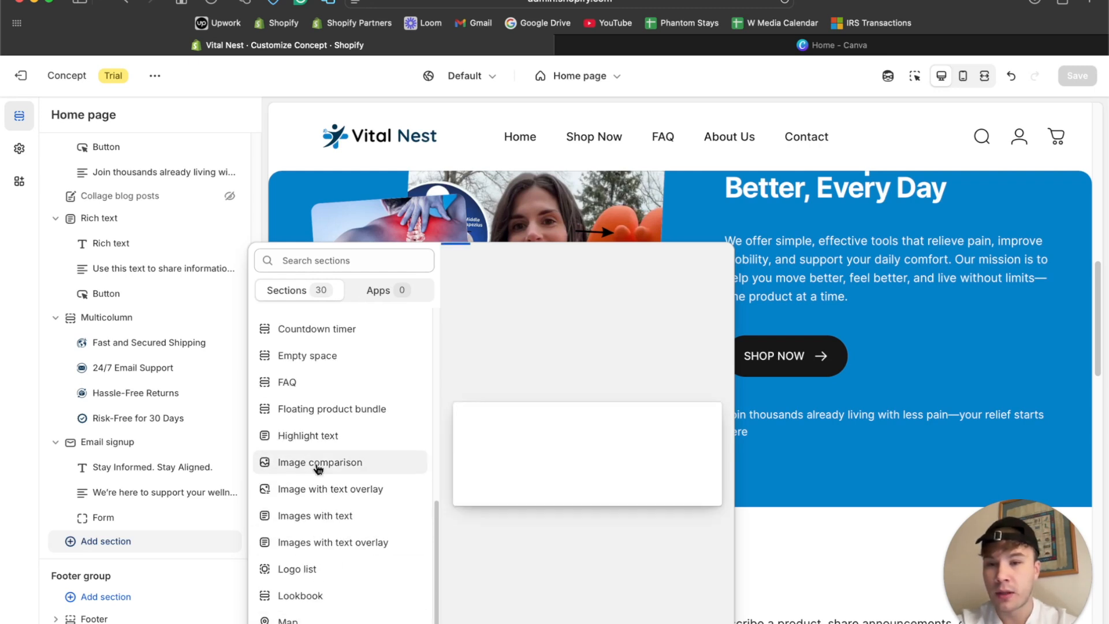
{"action": "scroll", "coordinate": [317, 469], "scroll_direction": "down", "scroll_amount": 10}
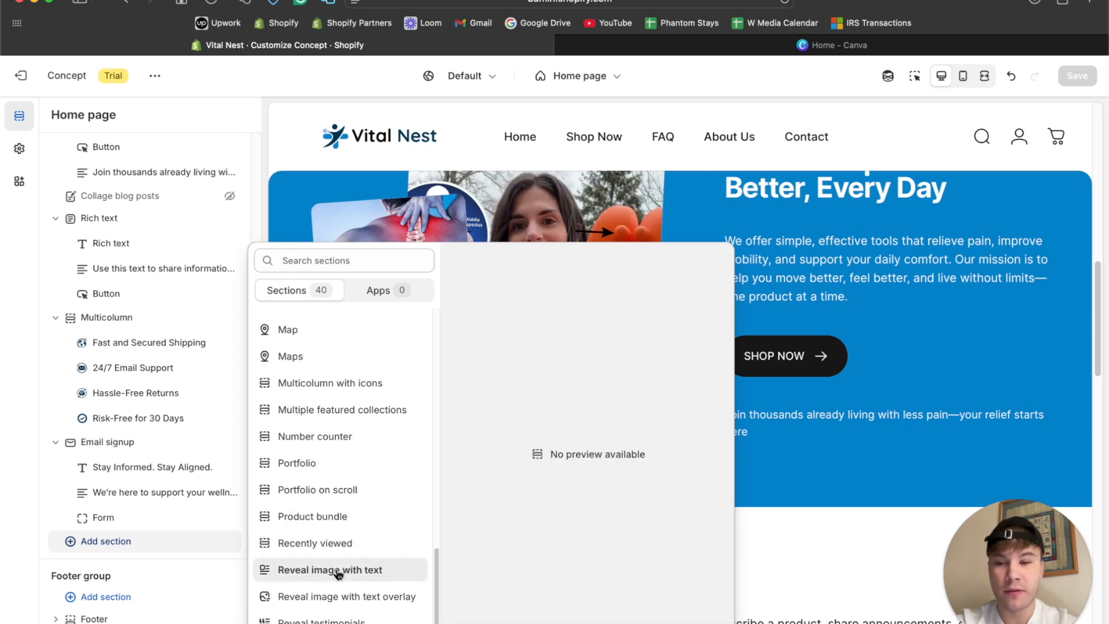
{"action": "scroll", "coordinate": [337, 566], "scroll_direction": "up", "scroll_amount": 5}
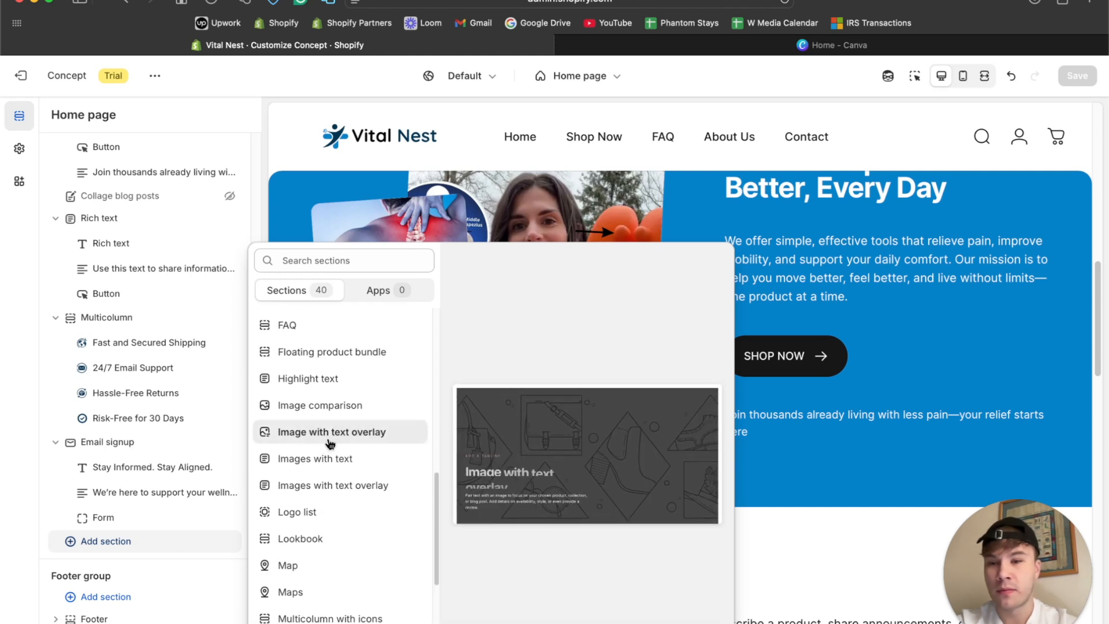
{"action": "left_click", "coordinate": [325, 458]}
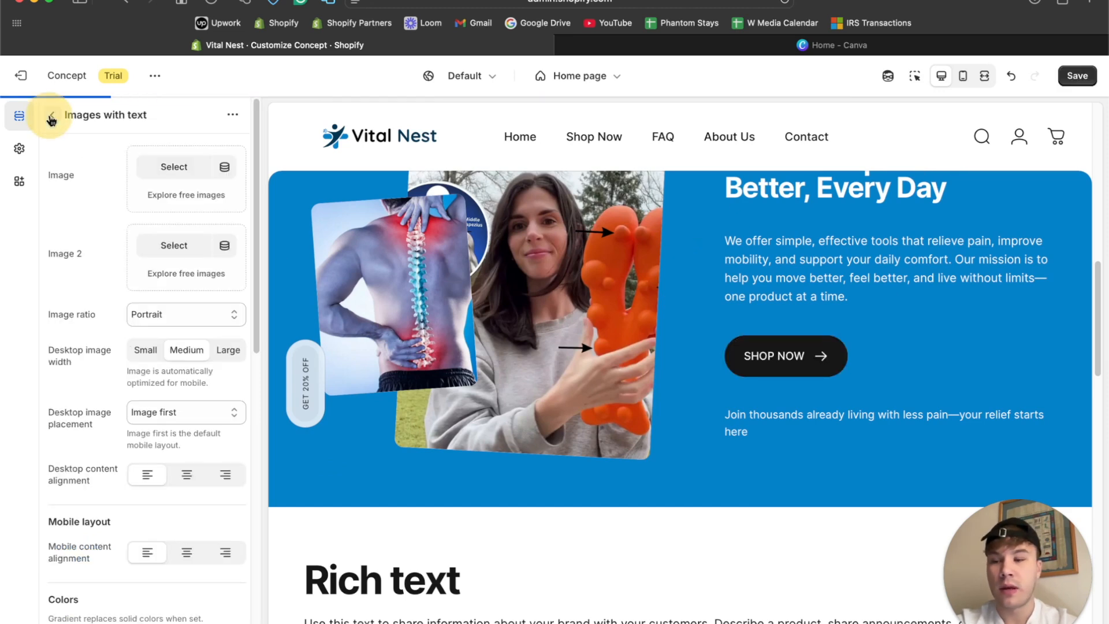
{"action": "left_click", "coordinate": [52, 118]}
{"action": "left_click_drag", "start_coordinate": [70, 442], "coordinate": [92, 245]}
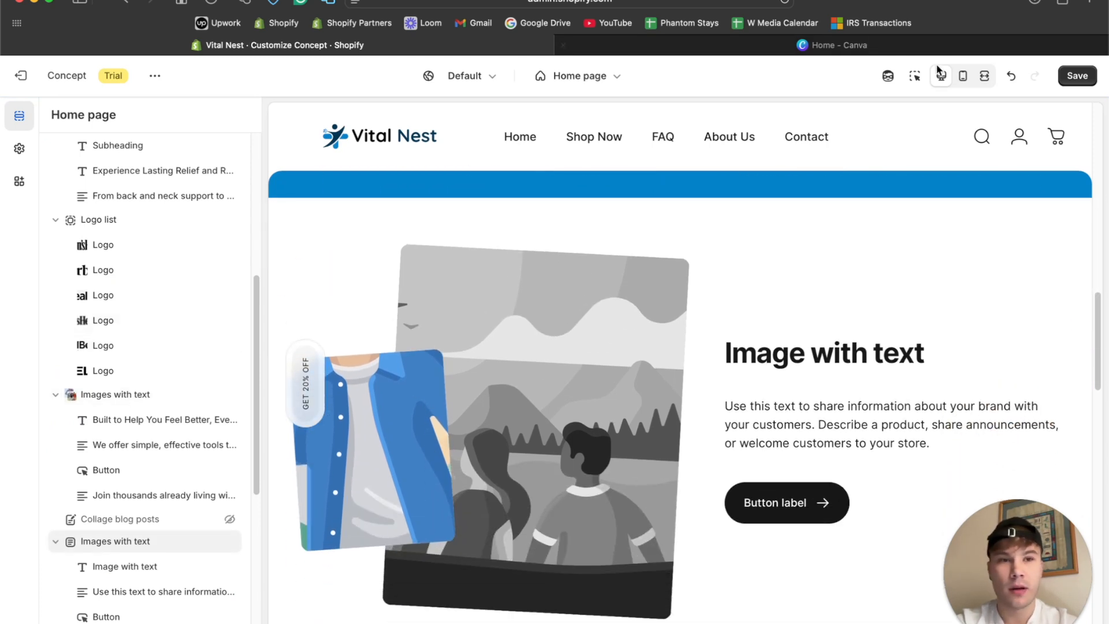
Set the new Images with text section's desktop image placement to Image second and compare it with the section above.
{"action": "left_click", "coordinate": [912, 82]}
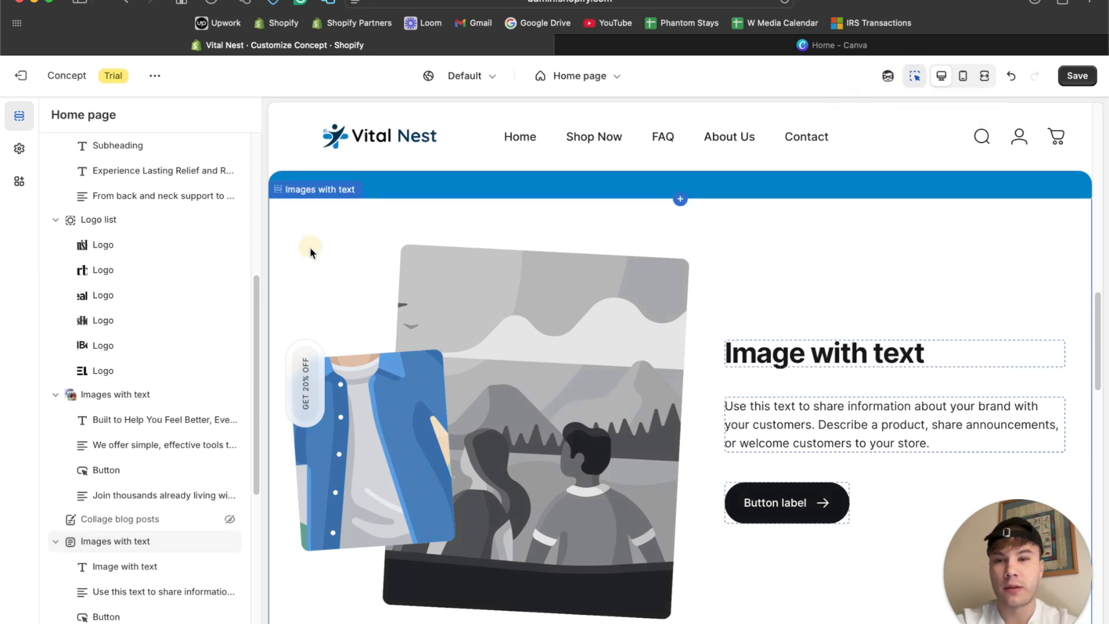
{"action": "left_click", "coordinate": [310, 247]}
{"action": "left_click", "coordinate": [171, 414]}
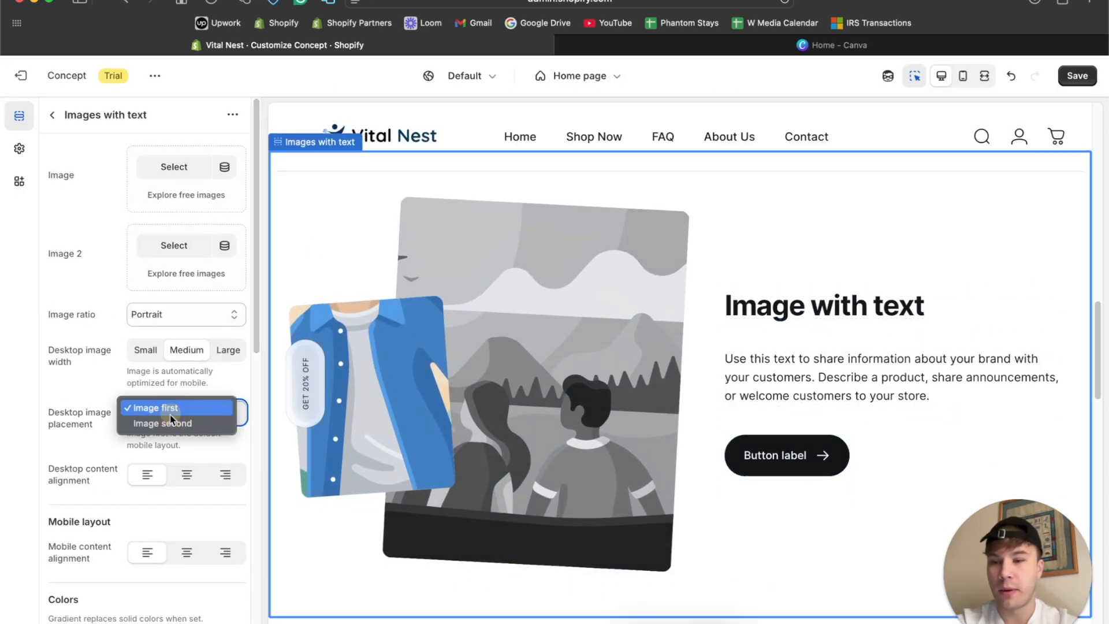
{"action": "left_click", "coordinate": [164, 423]}
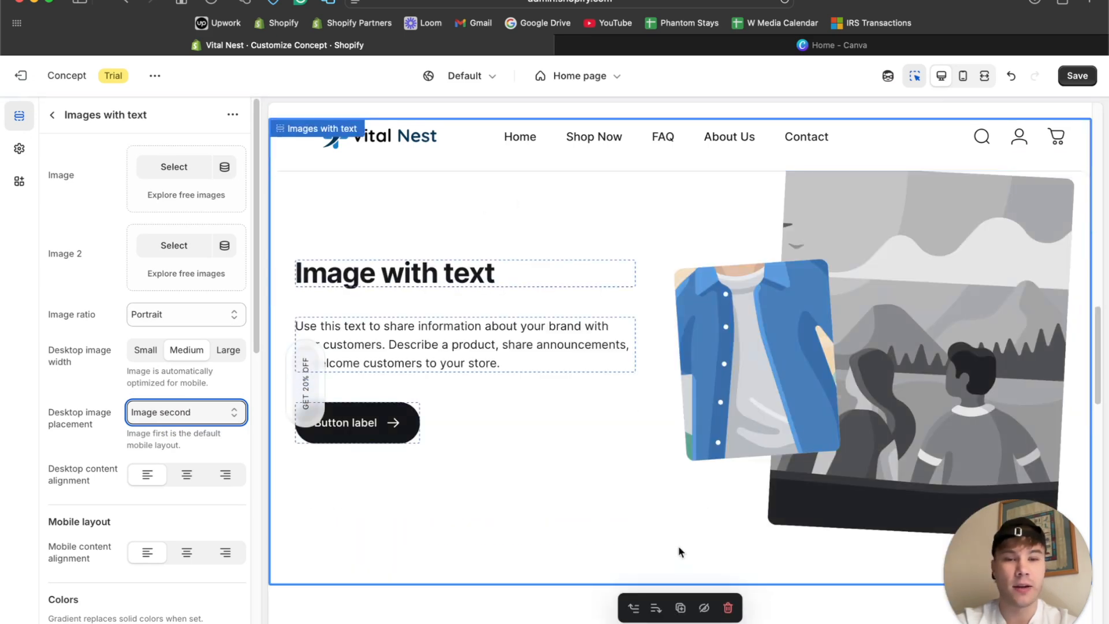
{"action": "scroll", "coordinate": [680, 550], "scroll_direction": "up", "scroll_amount": 5}
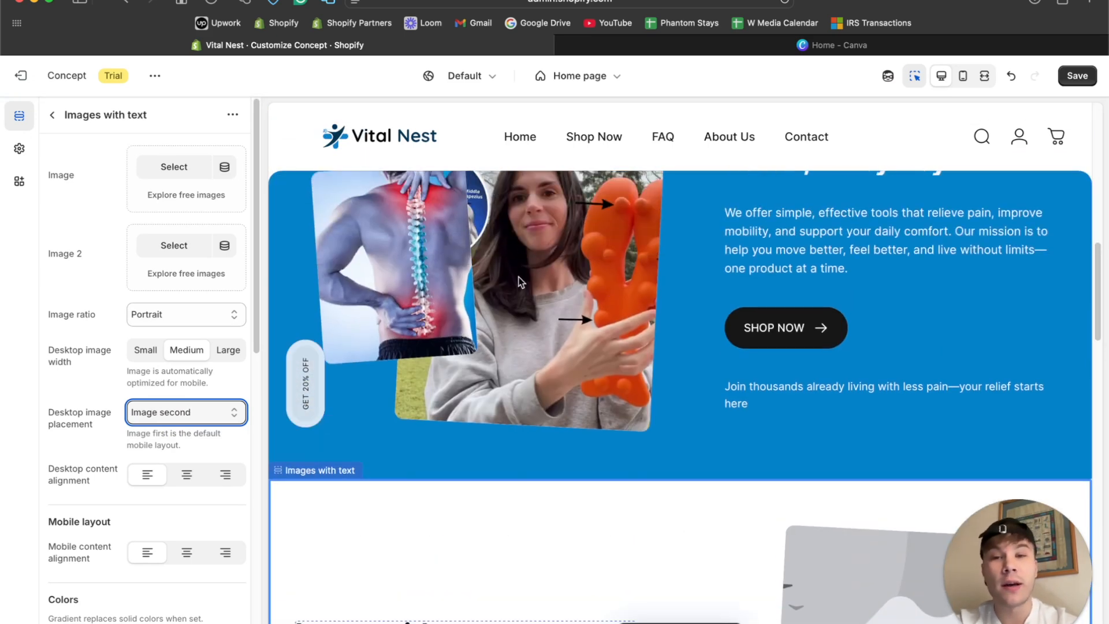
{"action": "scroll", "coordinate": [520, 281], "scroll_direction": "down", "scroll_amount": 6}
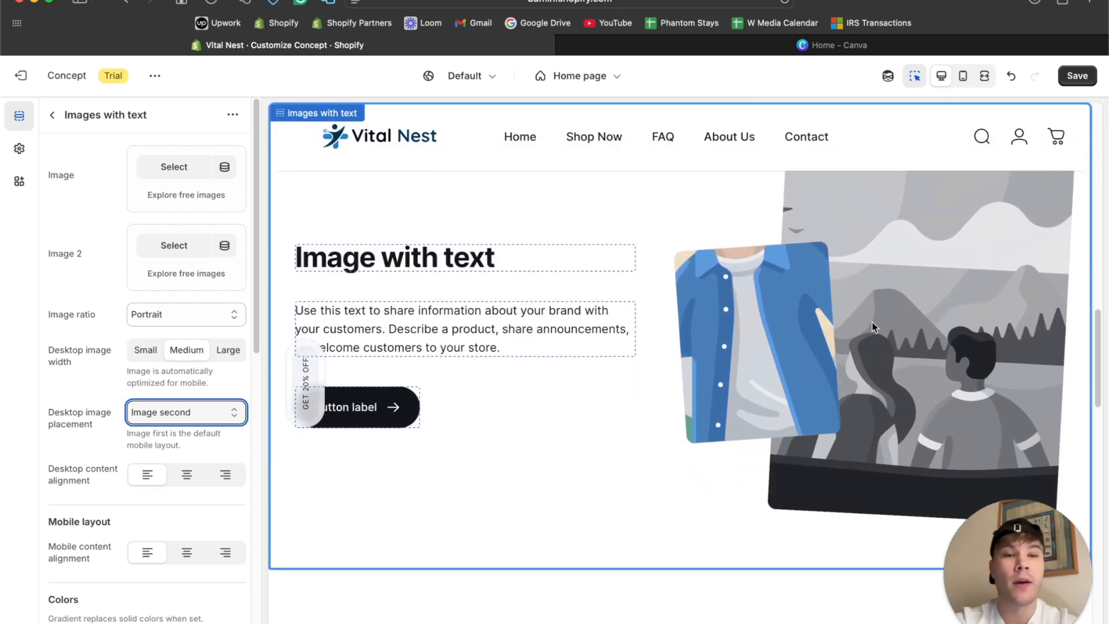
{"action": "scroll", "coordinate": [702, 293], "scroll_direction": "up", "scroll_amount": 4}
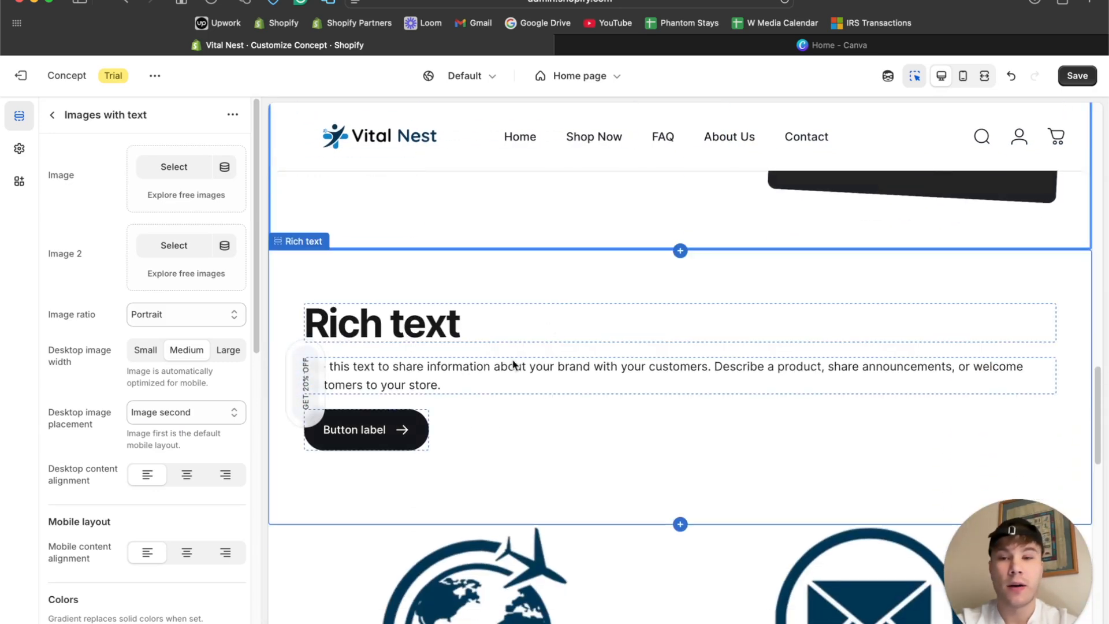
Set the Rich text section's background color to #003554, copied from the theme's keyboard focus color.
{"action": "left_click", "coordinate": [594, 280]}
{"action": "scroll", "coordinate": [56, 370], "scroll_direction": "down", "scroll_amount": 10}
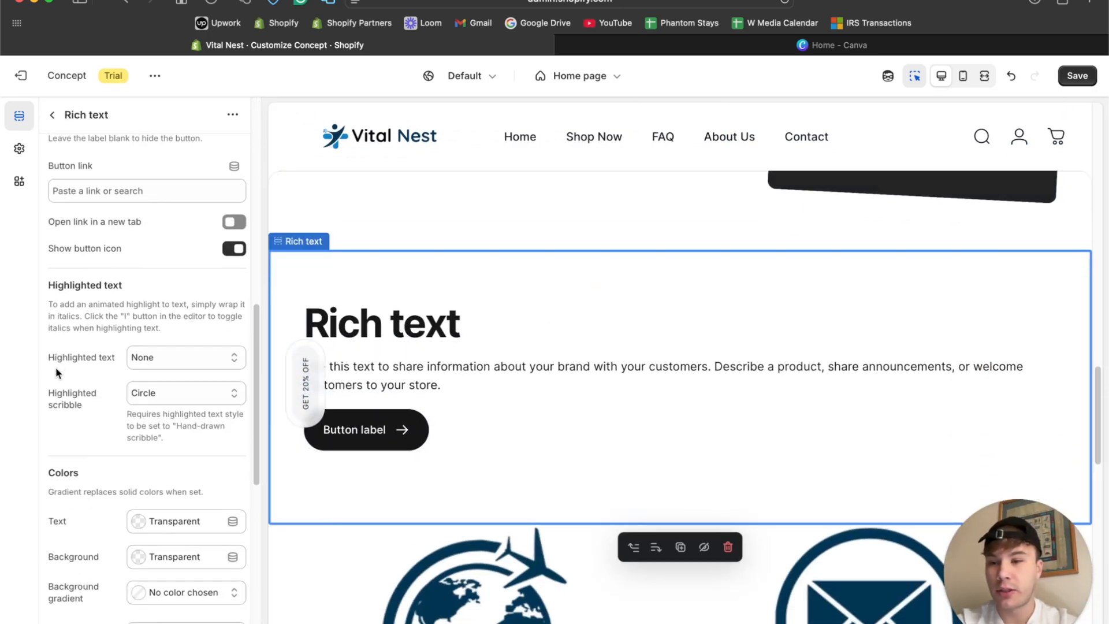
{"action": "left_click", "coordinate": [19, 148]}
{"action": "left_click", "coordinate": [65, 188]}
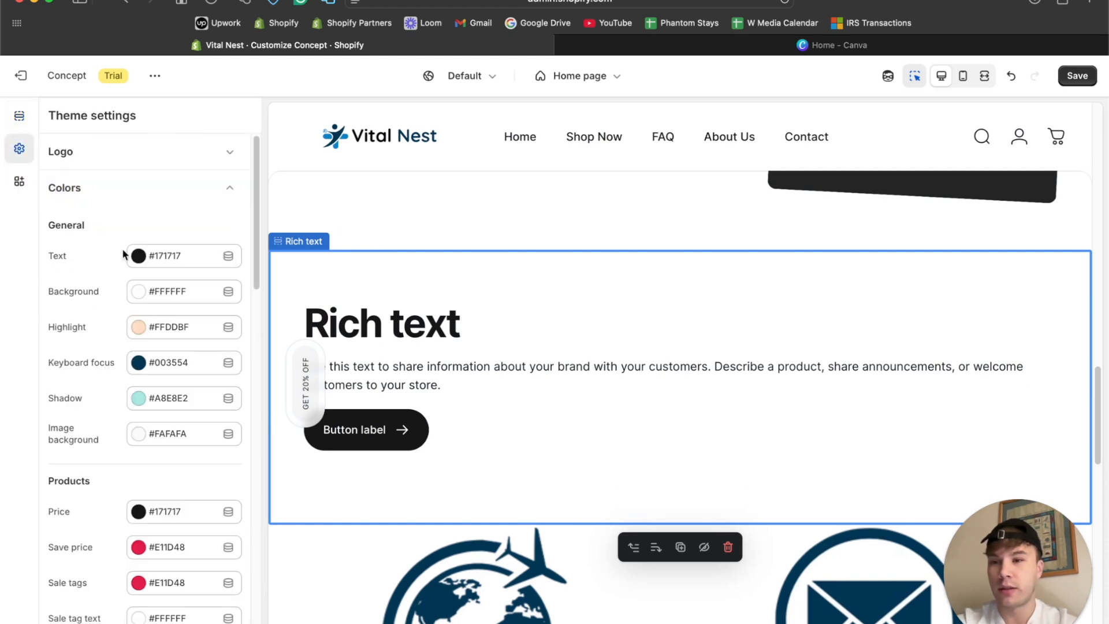
{"action": "left_click", "coordinate": [178, 368]}
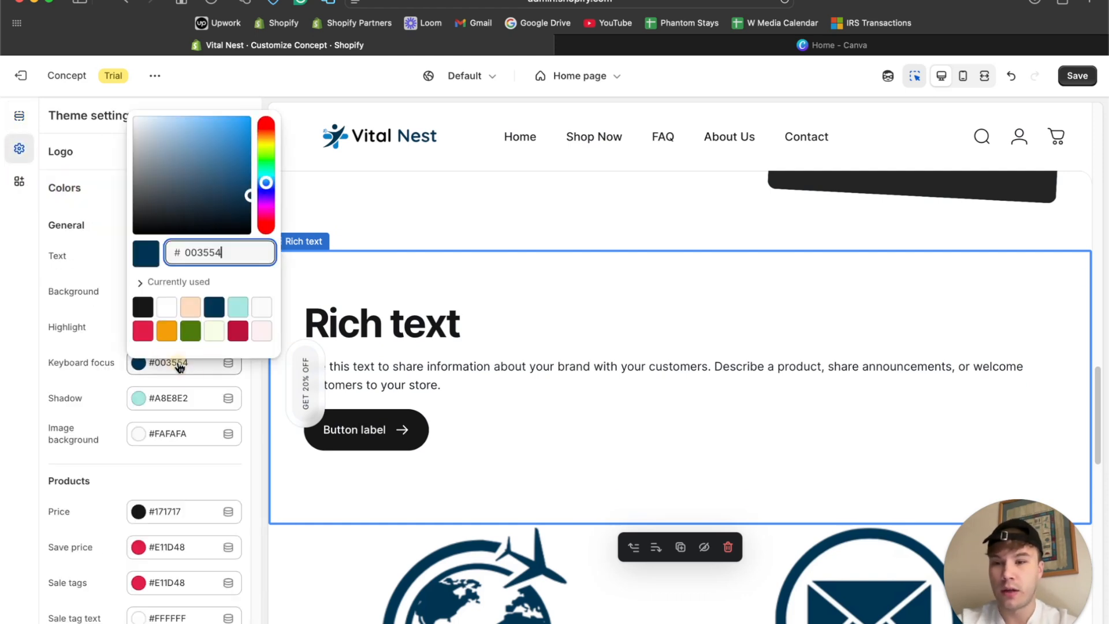
{"action": "left_click", "coordinate": [19, 115]}
{"action": "scroll", "coordinate": [168, 292], "scroll_direction": "down", "scroll_amount": 15}
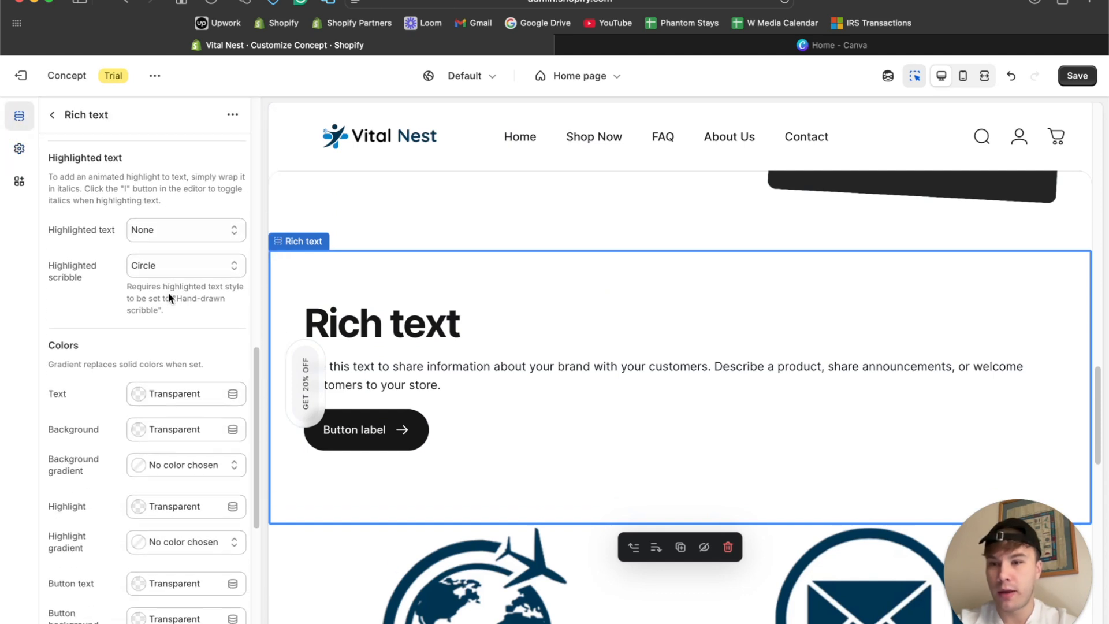
{"action": "left_click", "coordinate": [173, 294]}
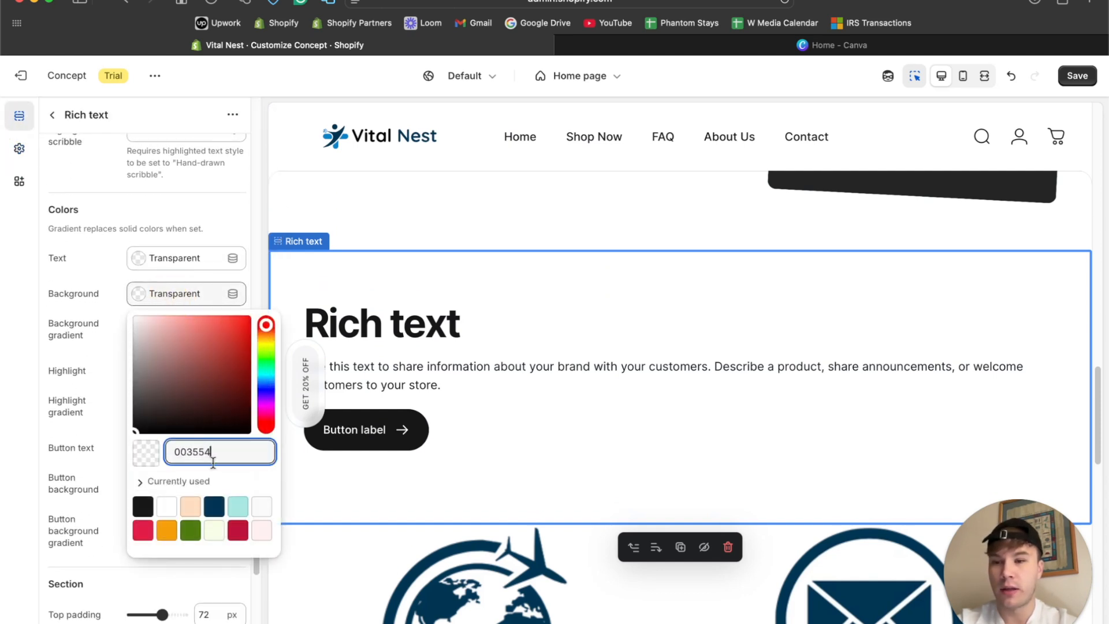
{"action": "type", "text": "003554"}
{"action": "key", "text": "Return"}
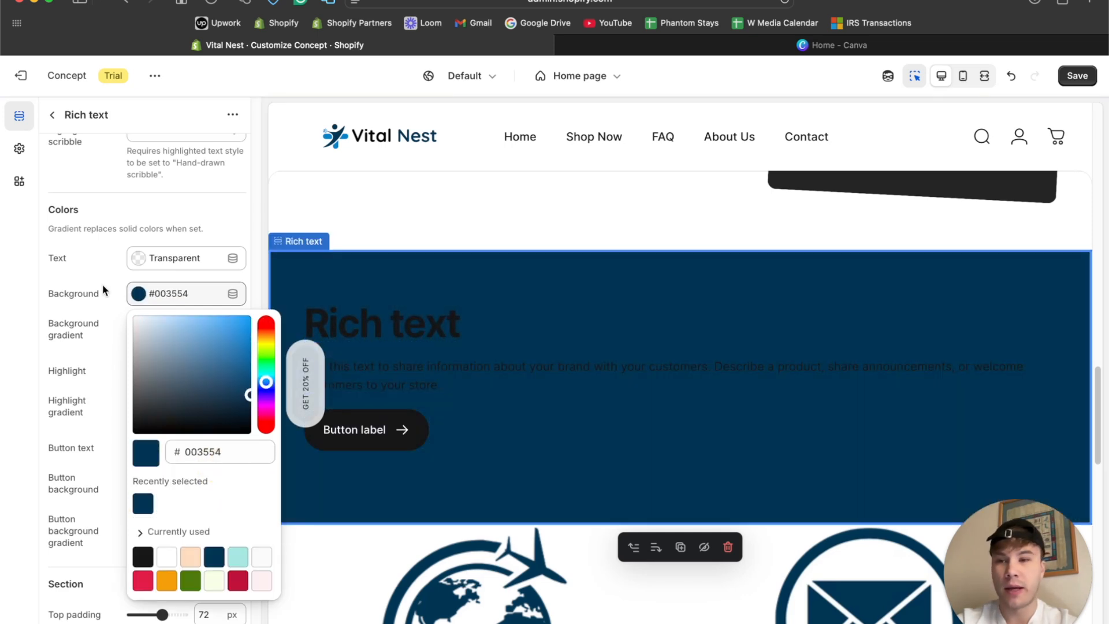
Set the Rich text section's text color to white, #FFFFFF.
{"action": "left_click", "coordinate": [101, 271]}
{"action": "left_click", "coordinate": [142, 257]}
{"action": "left_click", "coordinate": [144, 296]}
{"action": "left_click_drag", "start_coordinate": [143, 297], "coordinate": [112, 261]}
{"action": "left_click", "coordinate": [111, 261]}
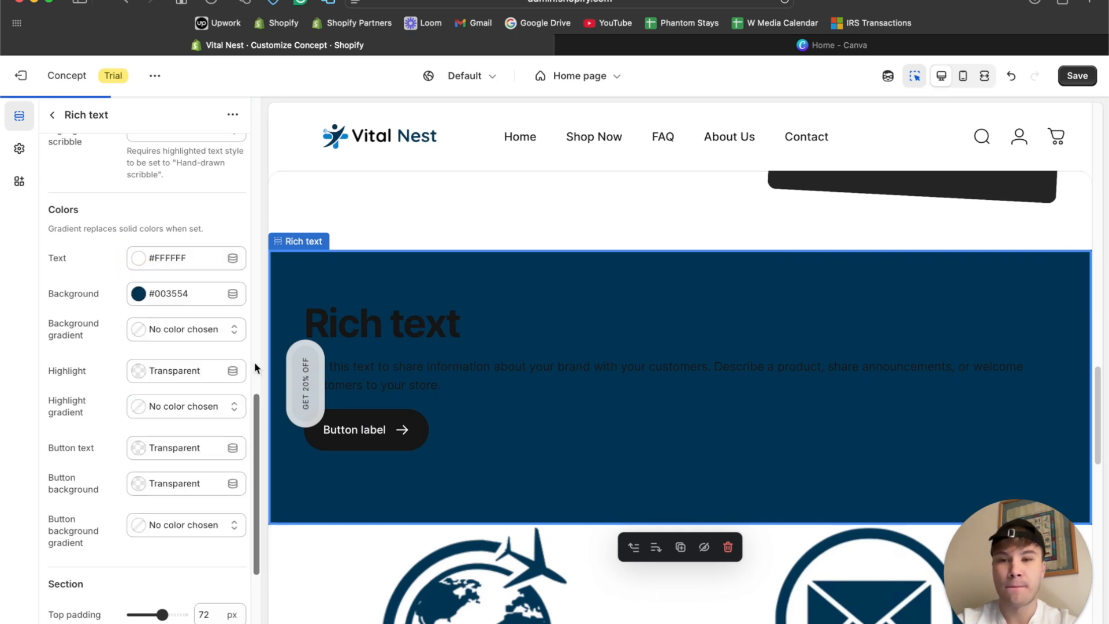
Center both the desktop and mobile content alignment of the Rich text section.
{"action": "left_click", "coordinate": [491, 329]}
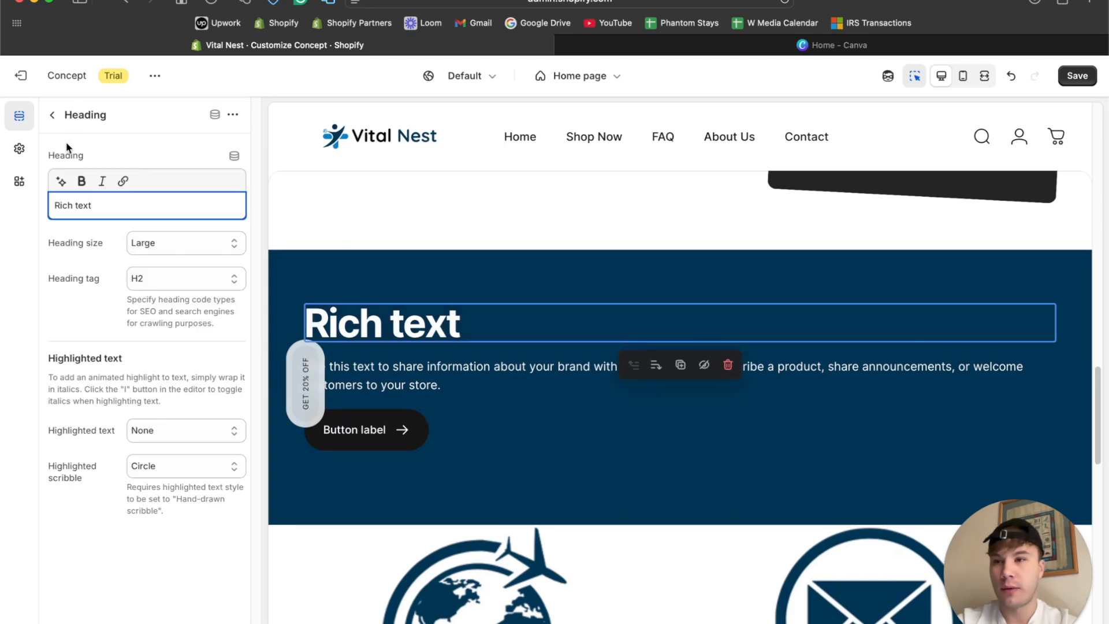
{"action": "left_click", "coordinate": [52, 114]}
{"action": "left_click", "coordinate": [307, 273]}
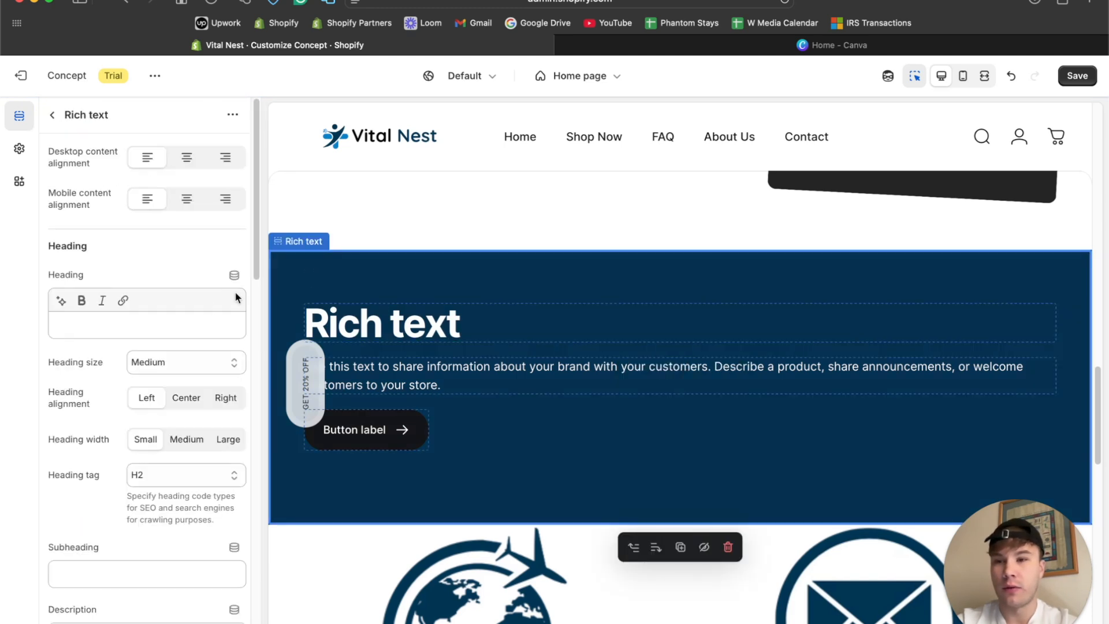
{"action": "left_click", "coordinate": [187, 157]}
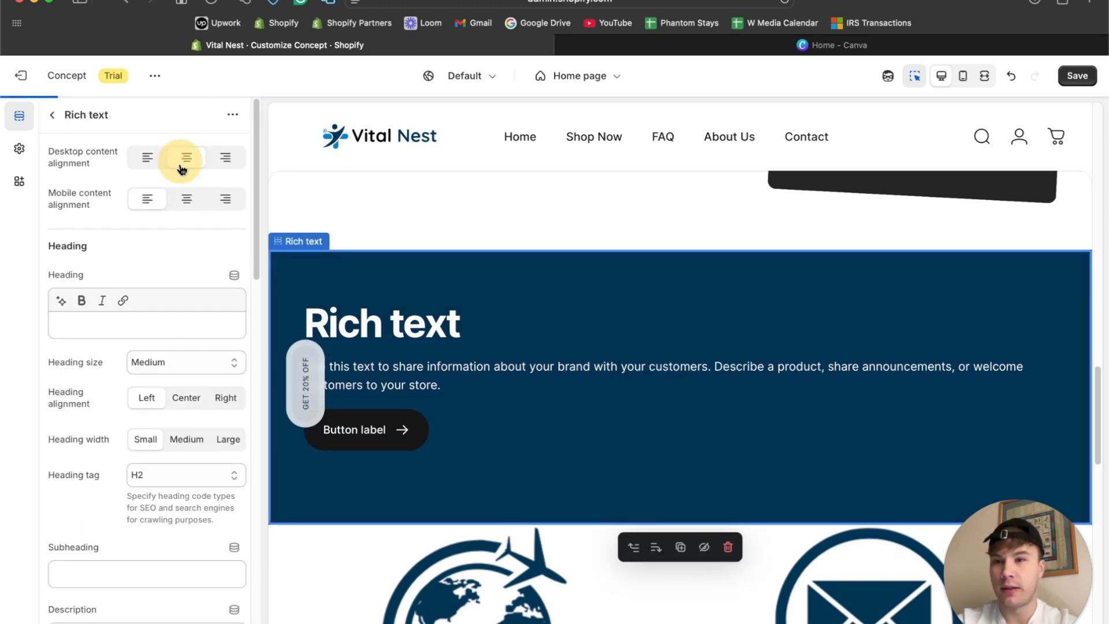
{"action": "left_click", "coordinate": [186, 199]}
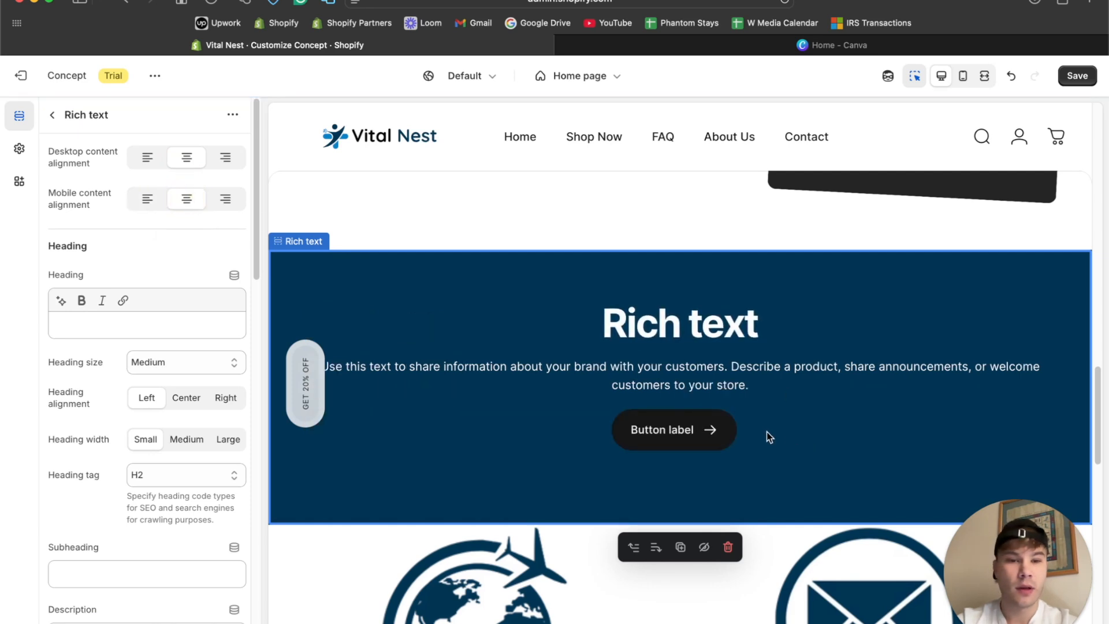
Delete the button block from the Rich text section.
{"action": "left_click", "coordinate": [52, 118]}
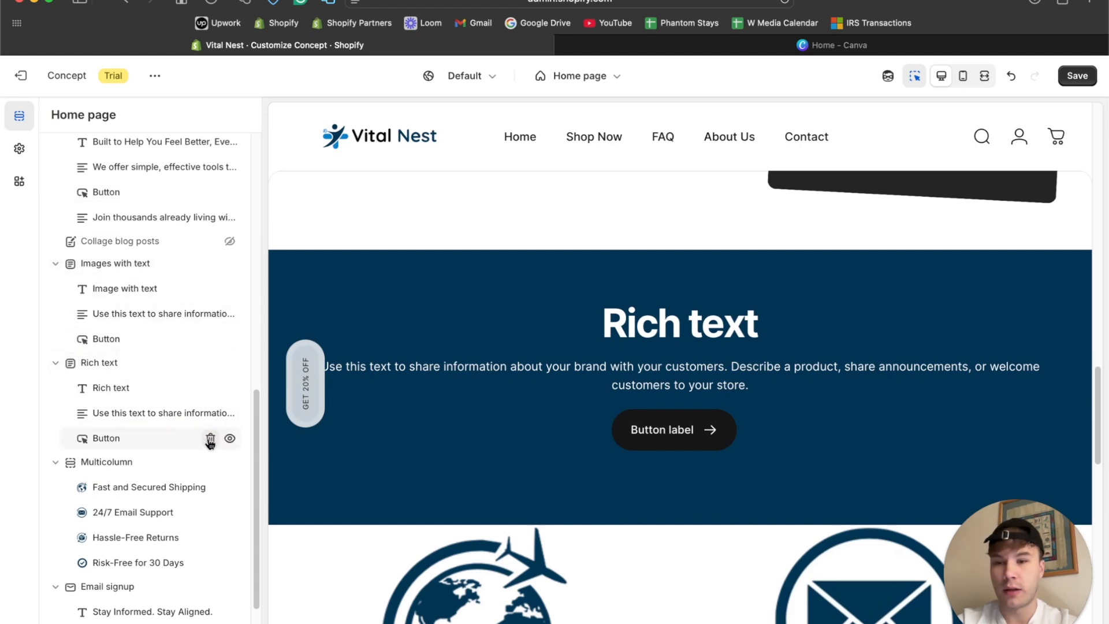
{"action": "left_click", "coordinate": [211, 439]}
Set the Rich text section's top and bottom padding to 12 px and preview it in fullscreen.
{"action": "left_click", "coordinate": [504, 280]}
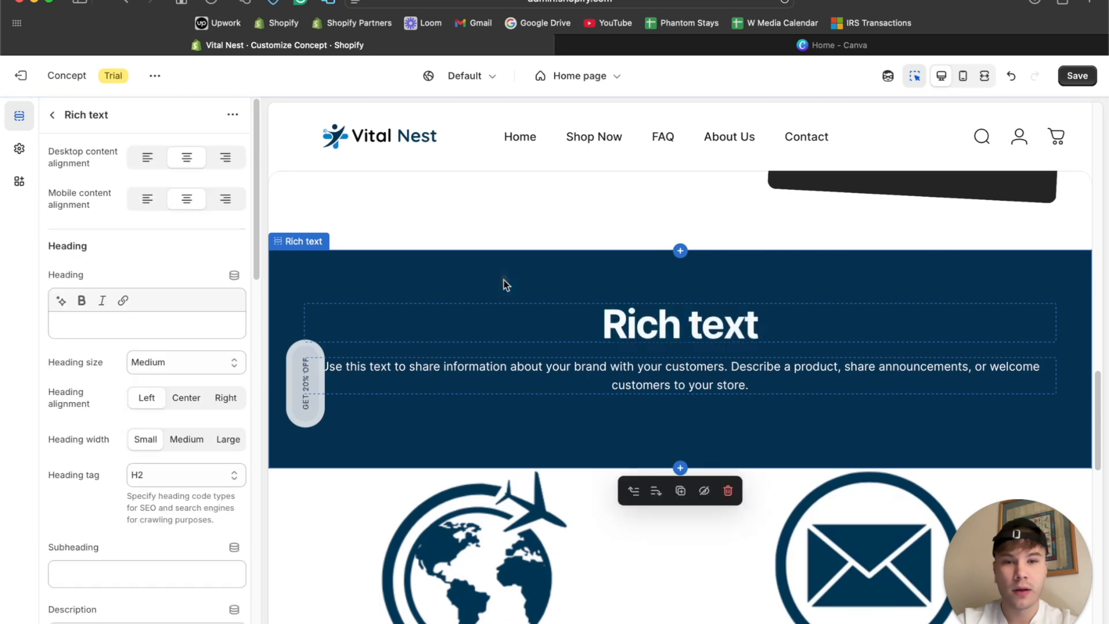
{"action": "scroll", "coordinate": [145, 458], "scroll_direction": "down", "scroll_amount": 10}
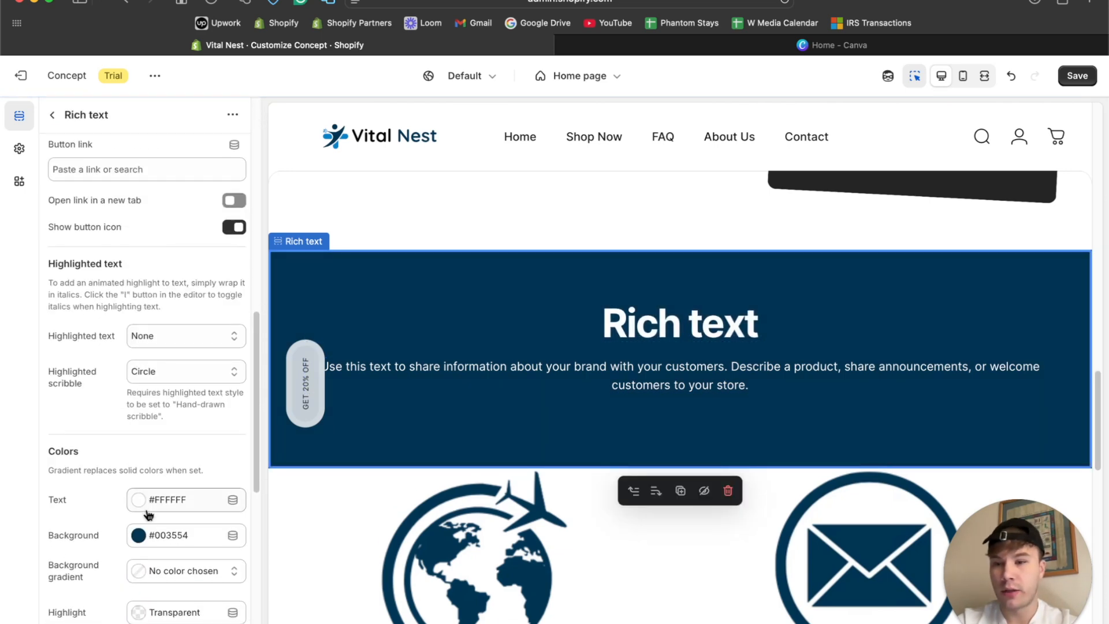
{"action": "scroll", "coordinate": [149, 514], "scroll_direction": "down", "scroll_amount": 8}
{"action": "left_click_drag", "start_coordinate": [162, 445], "coordinate": [139, 446]}
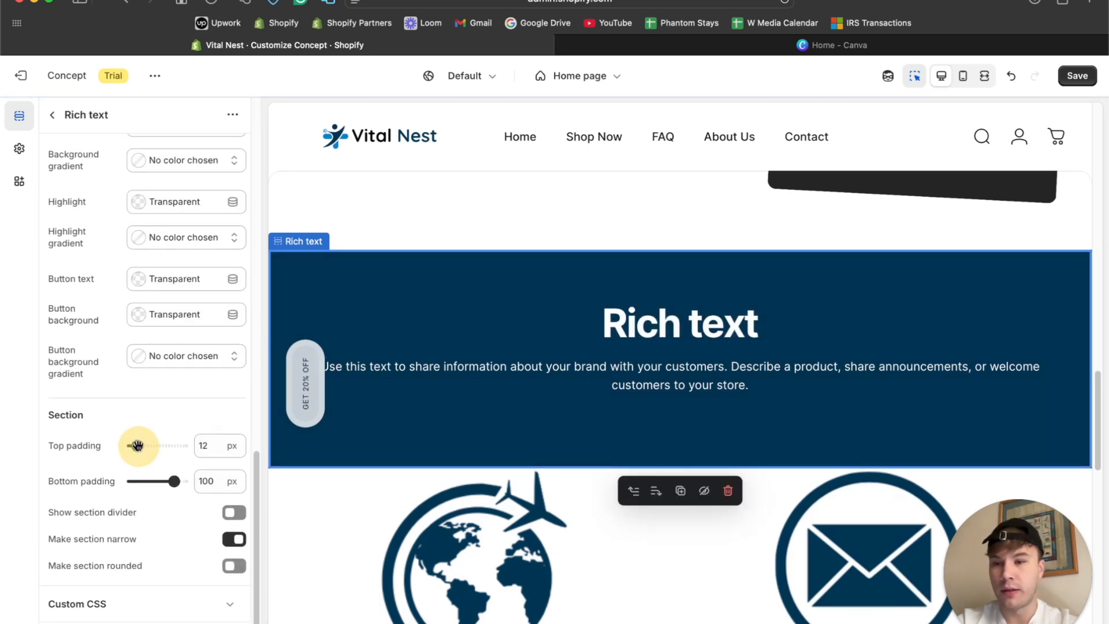
{"action": "left_click_drag", "start_coordinate": [175, 482], "coordinate": [139, 481]}
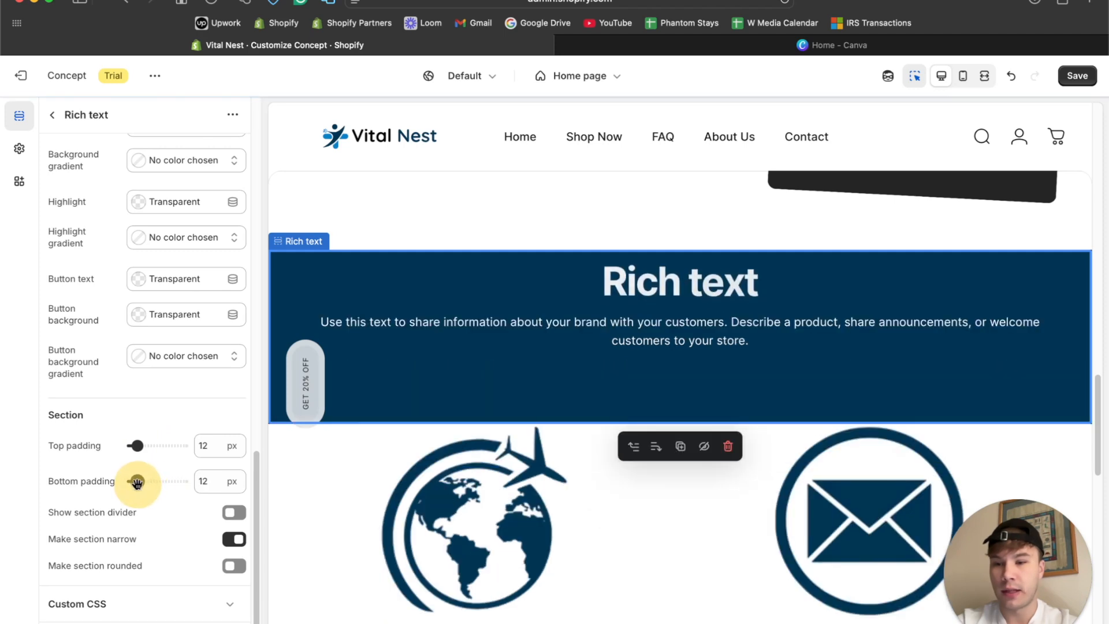
{"action": "left_click", "coordinate": [984, 76]}
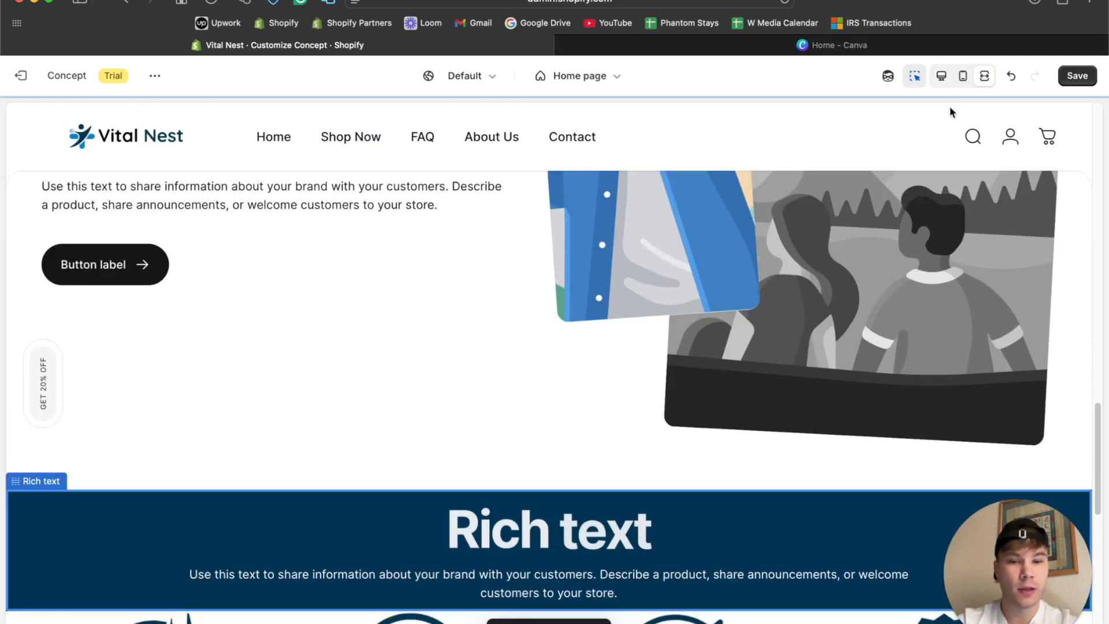
{"action": "left_click", "coordinate": [940, 76]}
Set the Rich text section's top and bottom padding to 24 px and check the fullscreen preview.
{"action": "scroll", "coordinate": [139, 463], "scroll_direction": "down", "scroll_amount": 10}
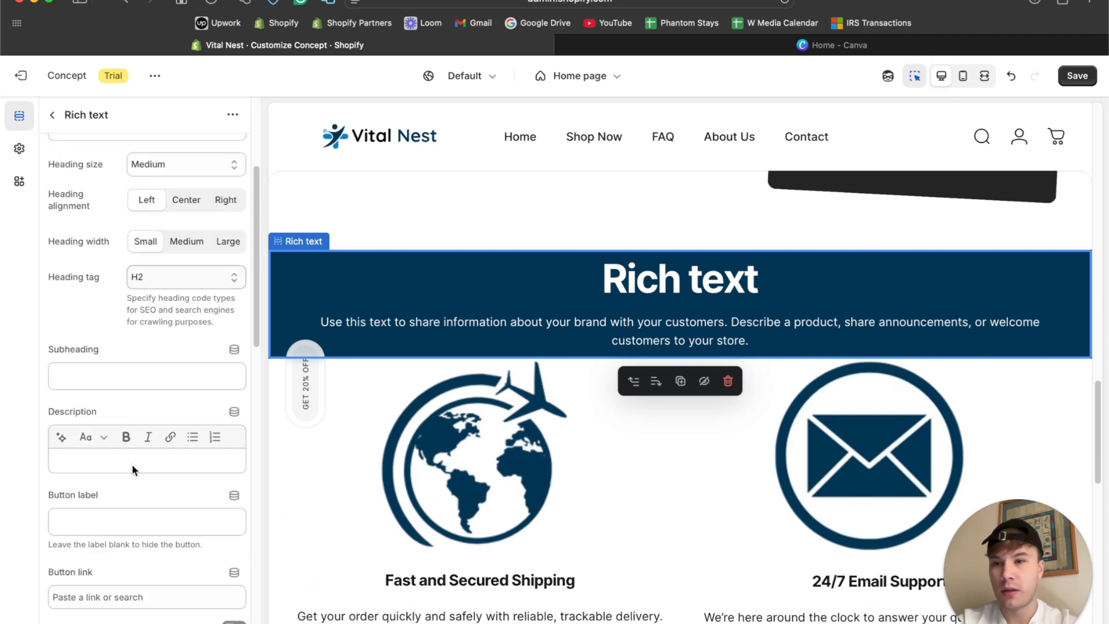
{"action": "left_click_drag", "start_coordinate": [137, 445], "coordinate": [134, 445]}
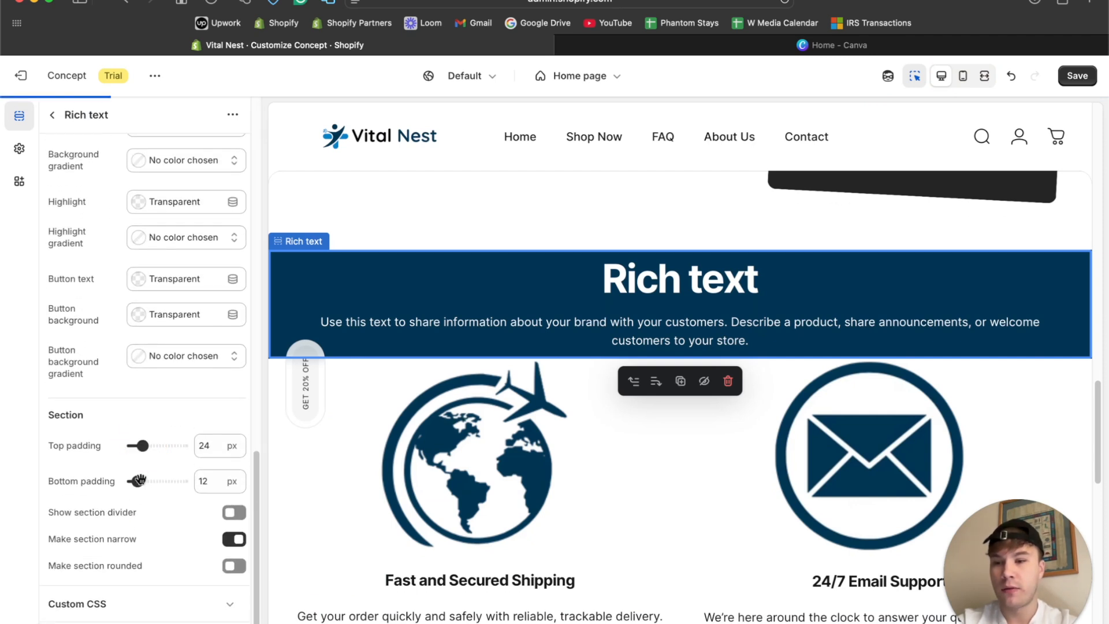
{"action": "left_click_drag", "start_coordinate": [137, 480], "coordinate": [140, 480]}
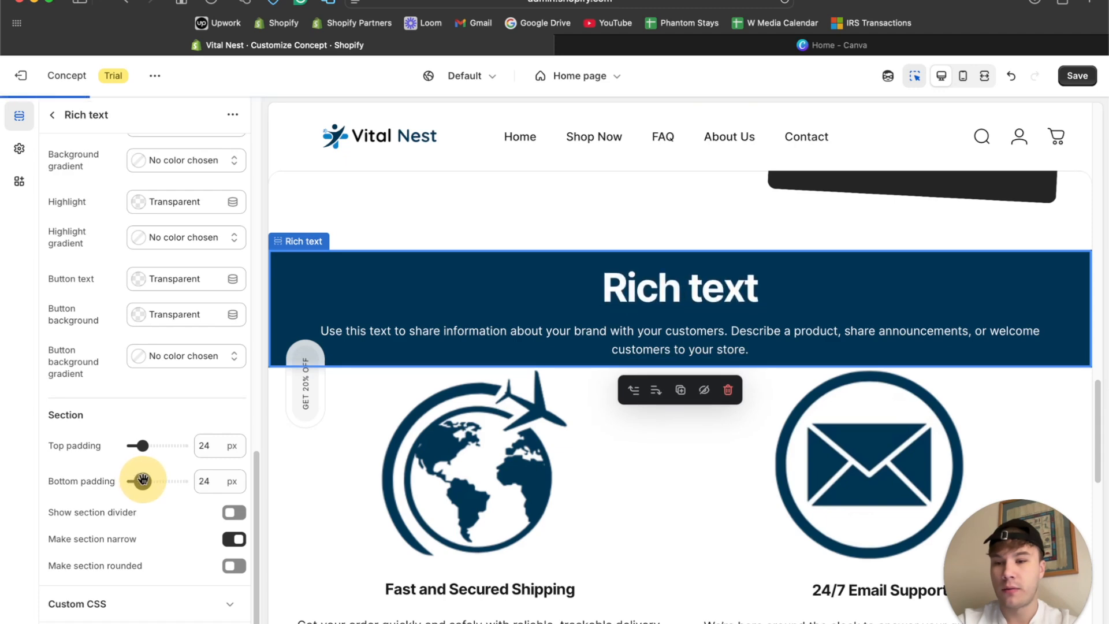
{"action": "left_click", "coordinate": [985, 76]}
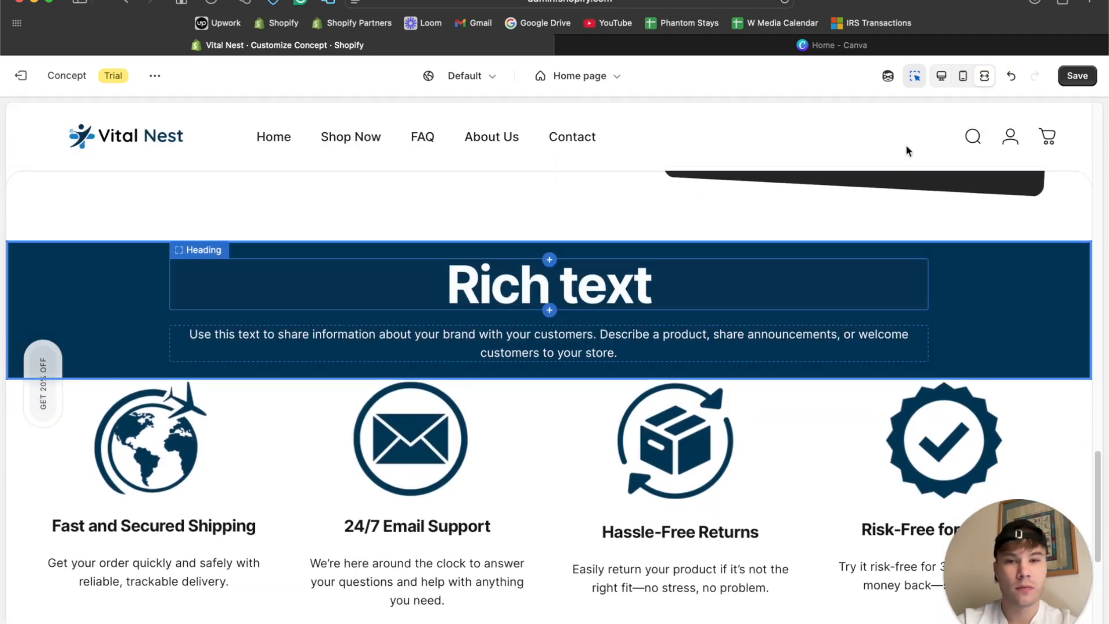
{"action": "left_click", "coordinate": [941, 76]}
Set the Rich text section's top and bottom padding to 32 px.
{"action": "scroll", "coordinate": [122, 332], "scroll_direction": "down", "scroll_amount": 15}
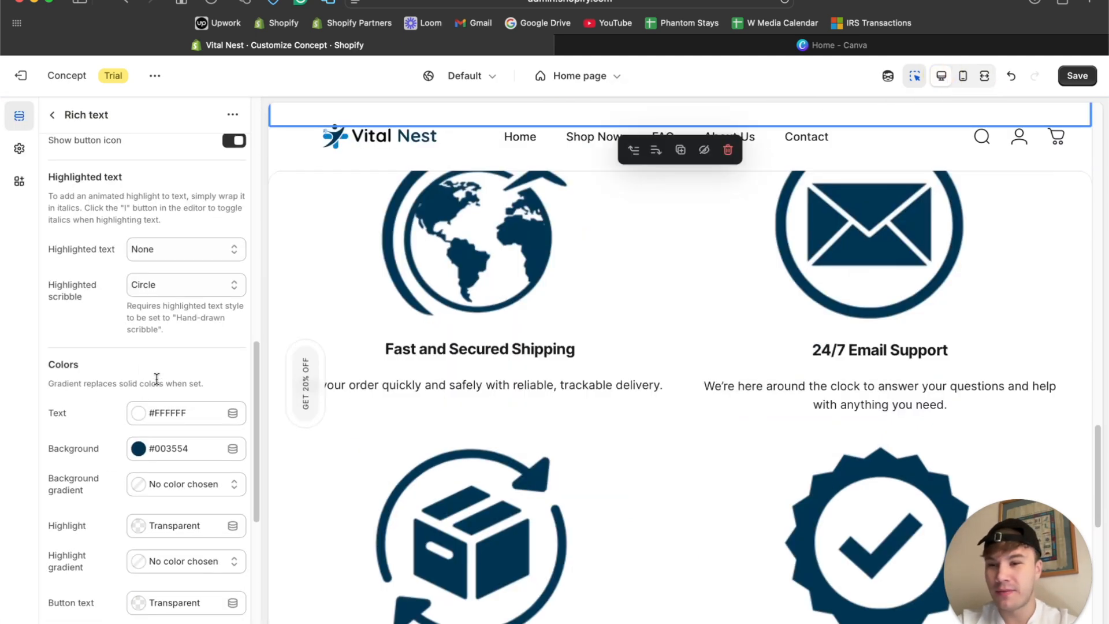
{"action": "left_click", "coordinate": [141, 446]}
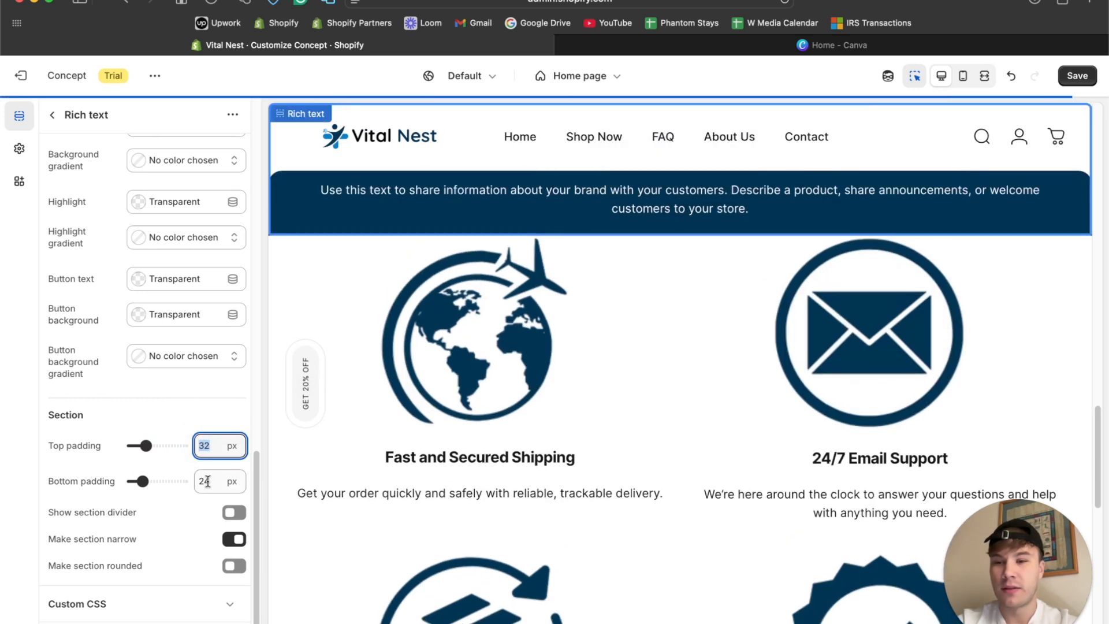
{"action": "key", "text": "Tab"}
{"action": "key", "text": "Tab"}
{"action": "type", "text": "32"}
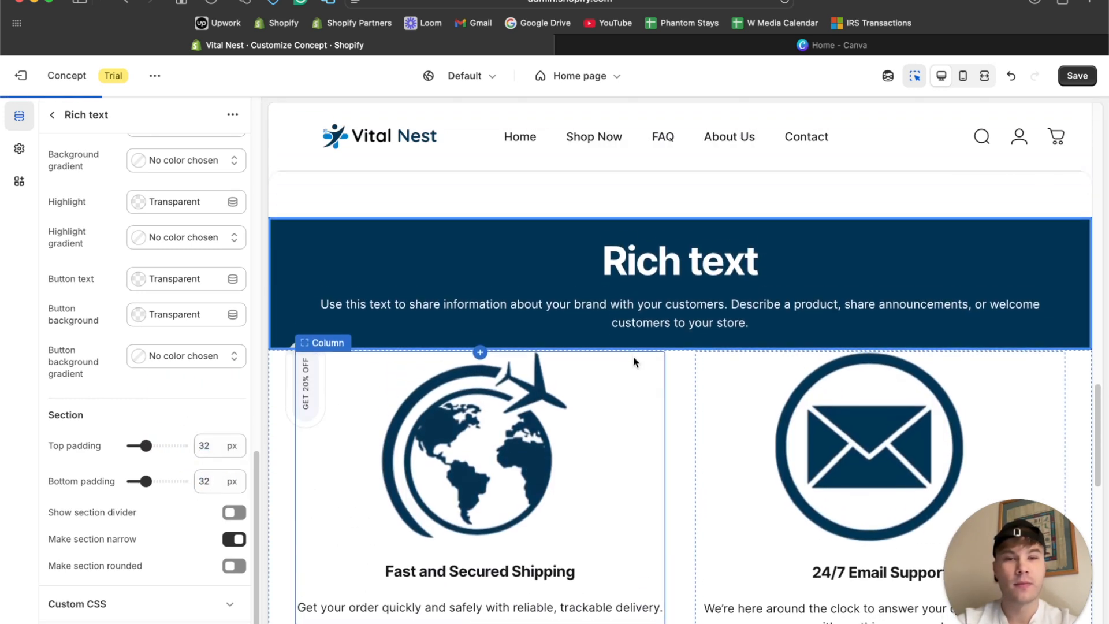
Clear the placeholder text from the Rich text section's heading block.
{"action": "left_click", "coordinate": [609, 296]}
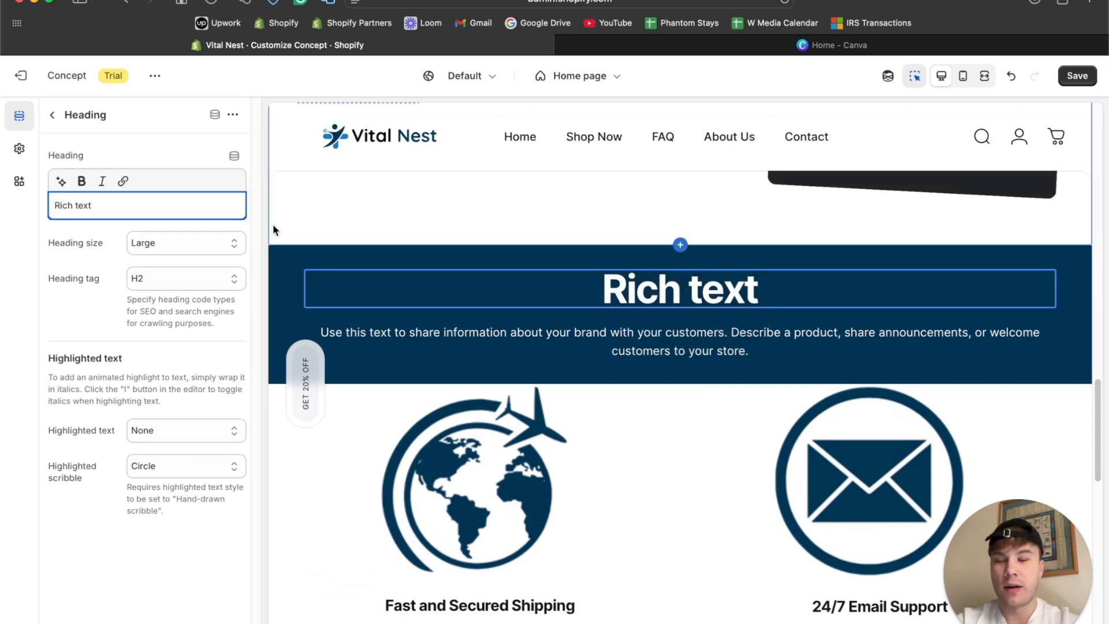
{"action": "triple_click", "coordinate": [129, 205]}
{"action": "key", "text": "BackSpace"}
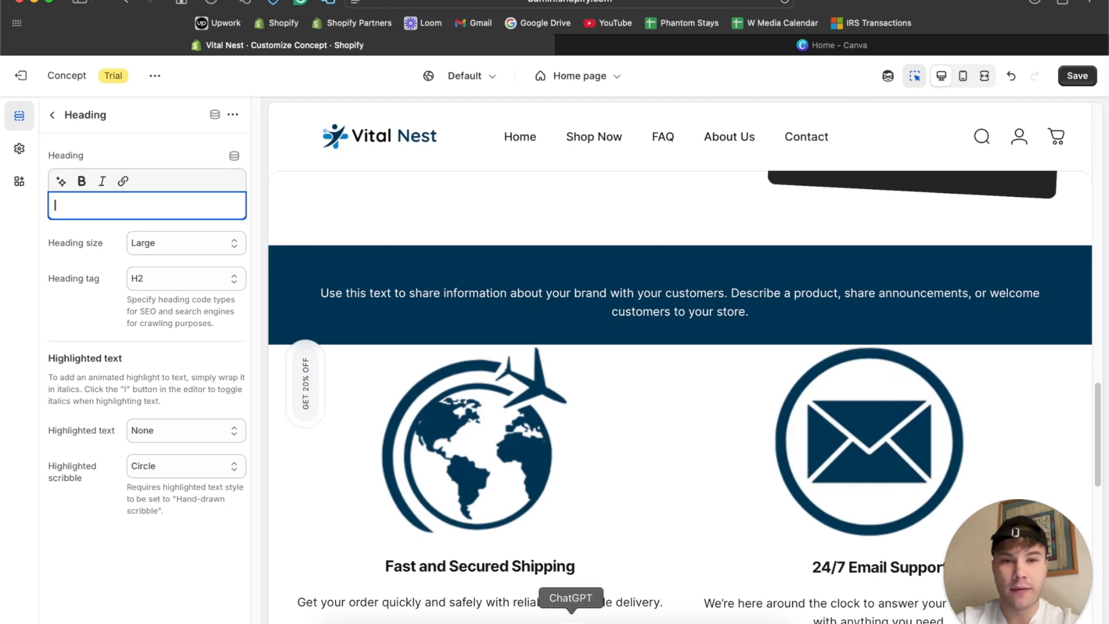
Switch to ChatGPT and ask in the VitalNest chat: "Generate a product review that will be featured on our home page".
{"action": "left_click", "coordinate": [571, 616]}
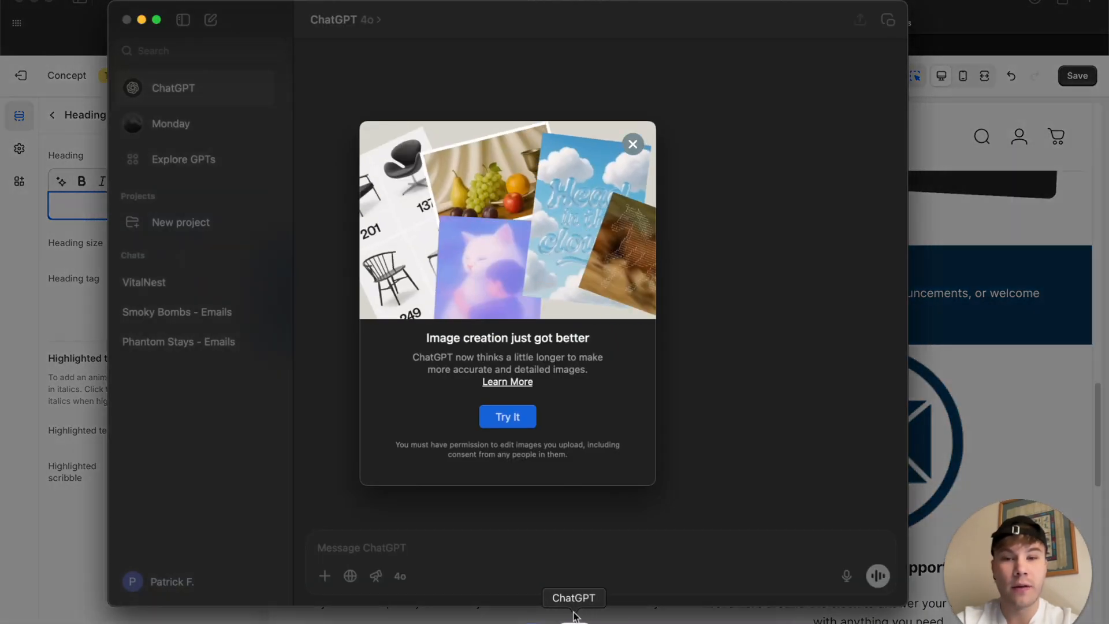
{"action": "left_click", "coordinate": [632, 145]}
{"action": "left_click", "coordinate": [211, 281]}
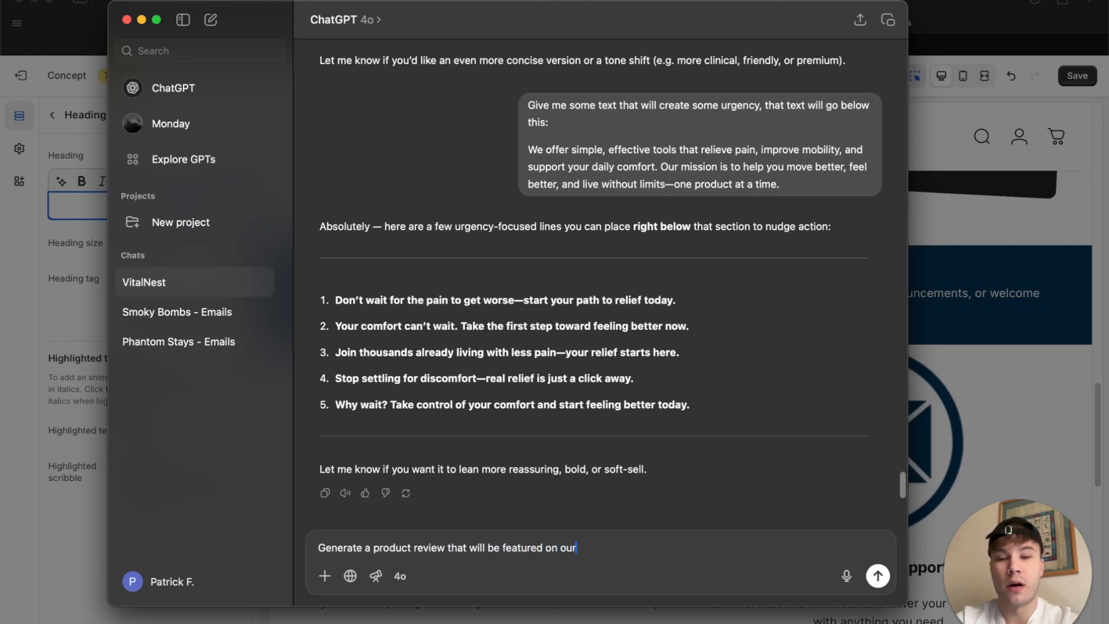
{"action": "key", "text": "Return"}
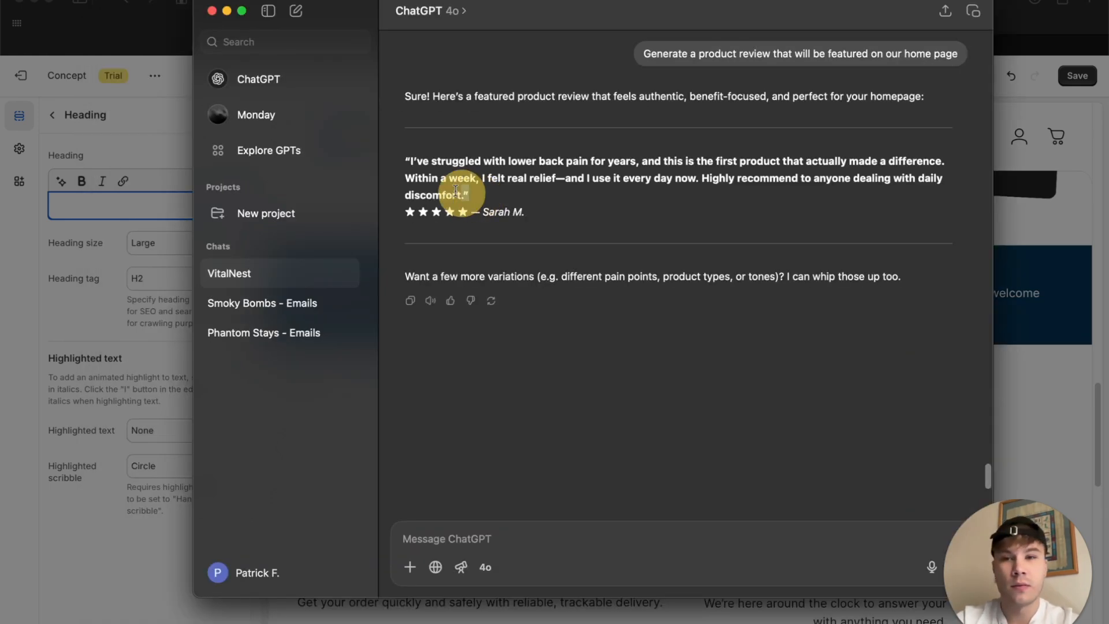
Copy the generated review quote and replace the Rich text section's placeholder description in the Shopify editor with it.
{"action": "left_click_drag", "start_coordinate": [470, 195], "coordinate": [401, 152]}
{"action": "key", "text": "ctrl+c"}
{"action": "left_click", "coordinate": [83, 272]}
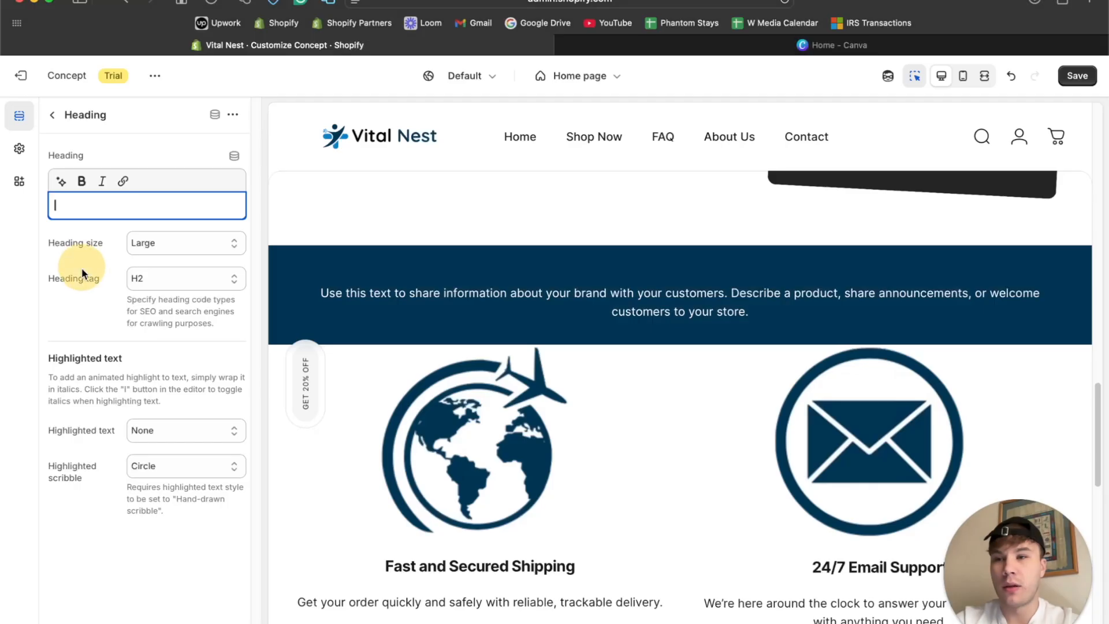
{"action": "left_click", "coordinate": [51, 117]}
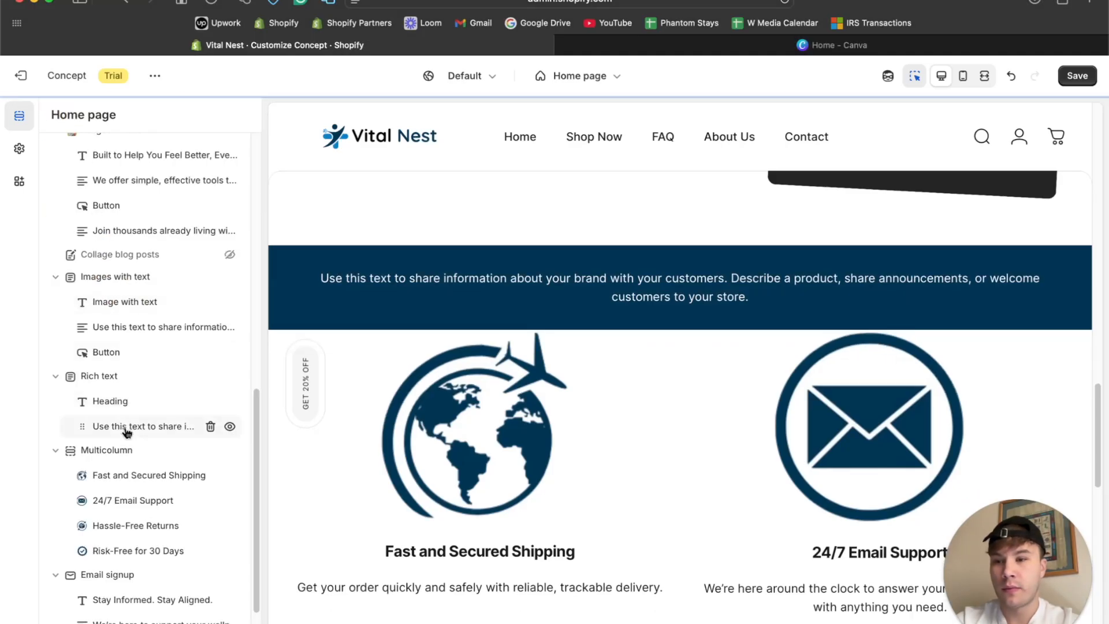
{"action": "left_click", "coordinate": [125, 423]}
{"action": "left_click", "coordinate": [156, 240]}
{"action": "key", "text": "ctrl+a"}
{"action": "key", "text": "ctrl+v"}
Remove the bold from the whole review quote, make it italic, and preview the section in fullscreen.
{"action": "key", "text": "ctrl+a"}
{"action": "left_click", "coordinate": [128, 182]}
{"action": "left_click", "coordinate": [148, 182]}
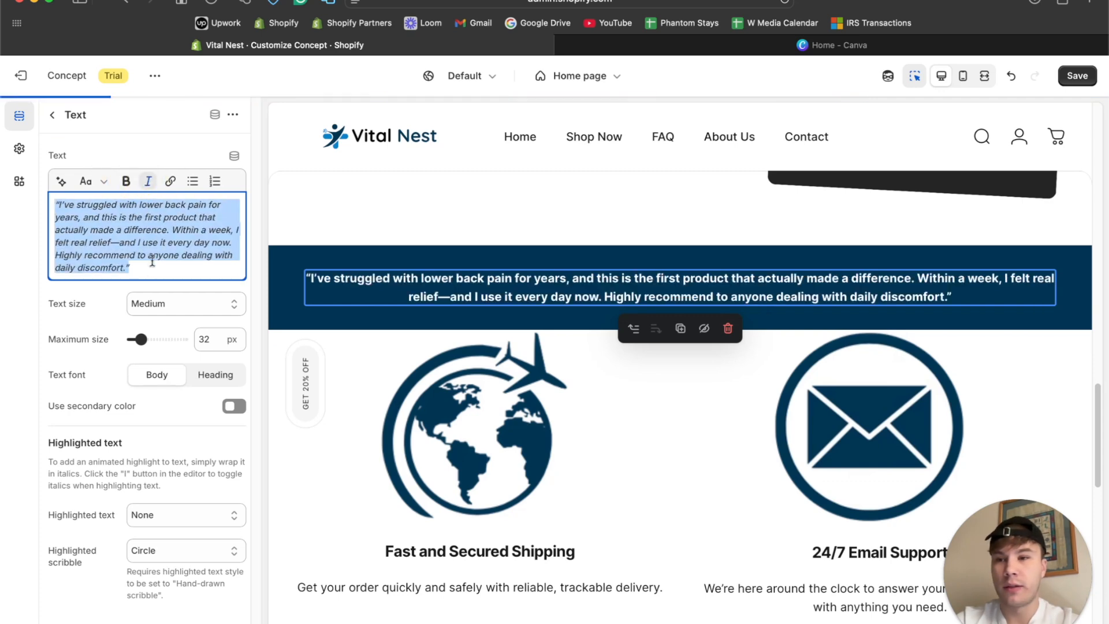
{"action": "left_click", "coordinate": [149, 269]}
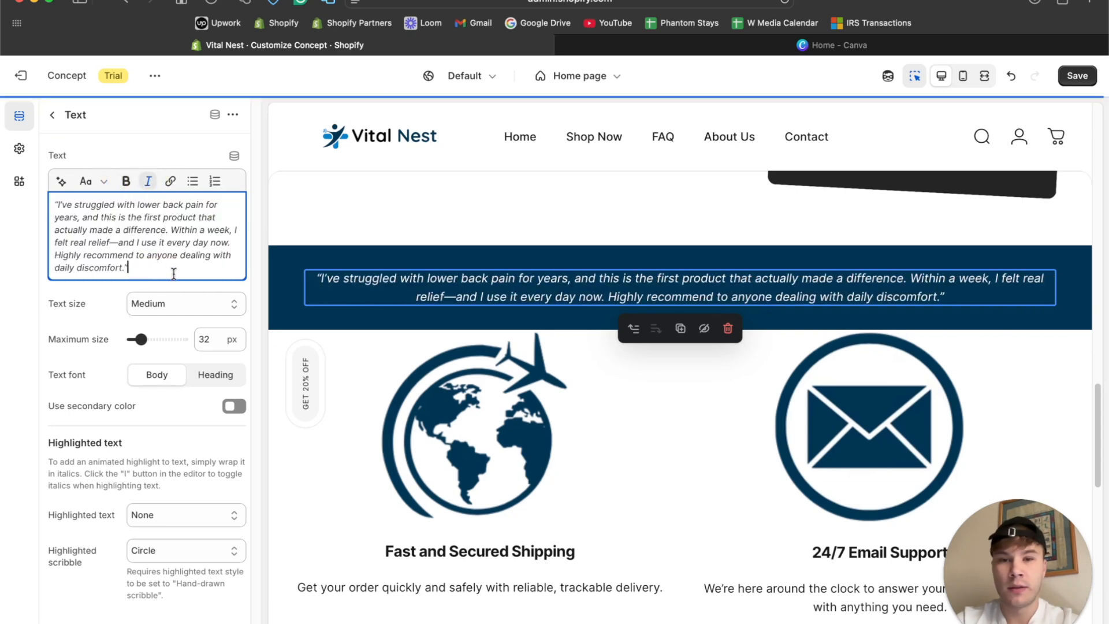
{"action": "left_click", "coordinate": [981, 85]}
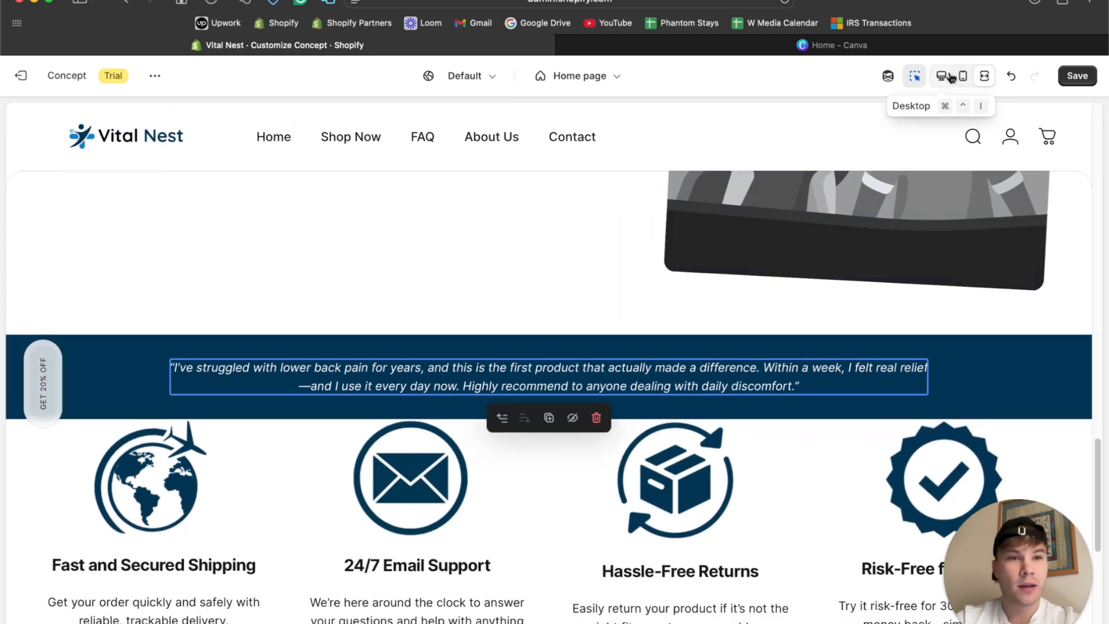
{"action": "left_click", "coordinate": [952, 78]}
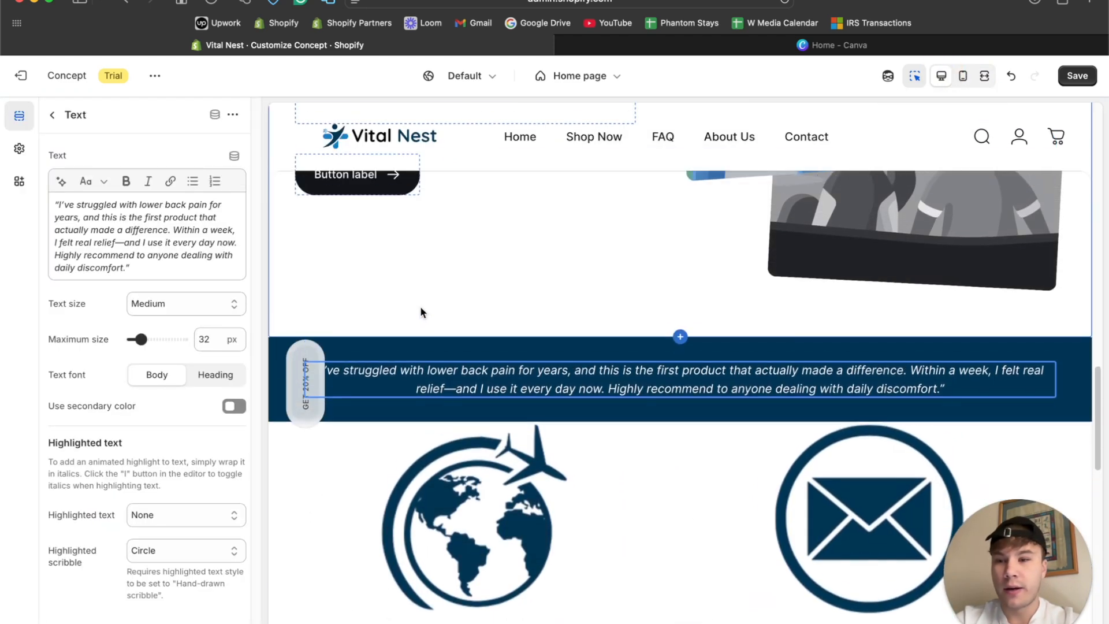
Copy the five-star rating and reviewer name from the ChatGPT reply and add them on a new line below the quote.
{"action": "triple_click", "coordinate": [115, 247]}
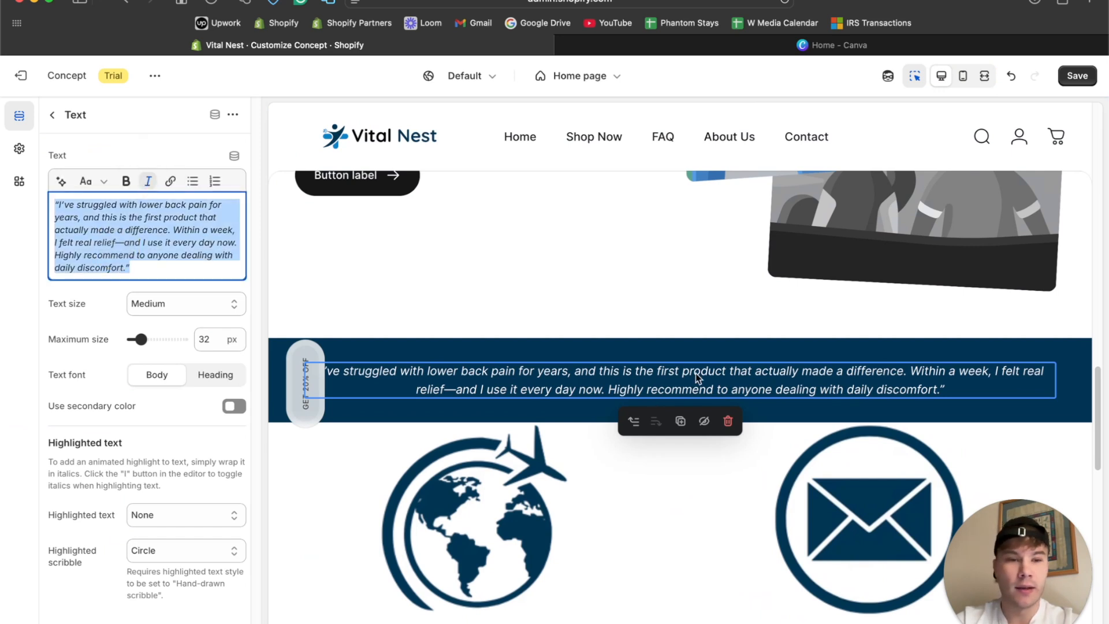
{"action": "scroll", "coordinate": [699, 377], "scroll_direction": "up", "scroll_amount": 3}
{"action": "scroll", "coordinate": [698, 377], "scroll_direction": "down", "scroll_amount": 5}
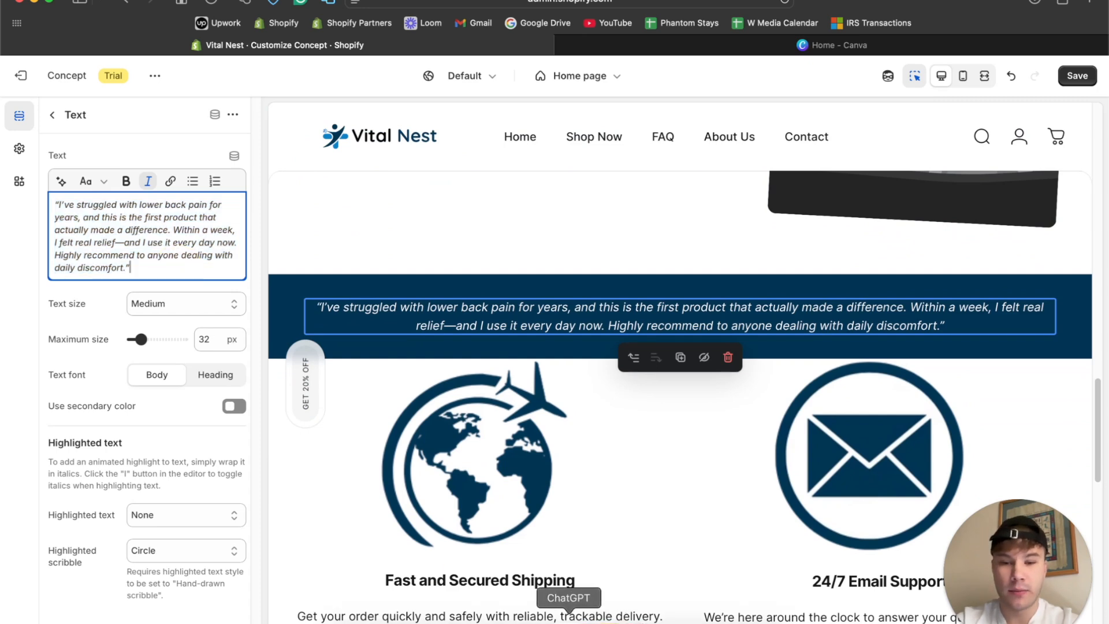
{"action": "left_click", "coordinate": [569, 617]}
{"action": "left_click_drag", "start_coordinate": [549, 215], "coordinate": [408, 211]}
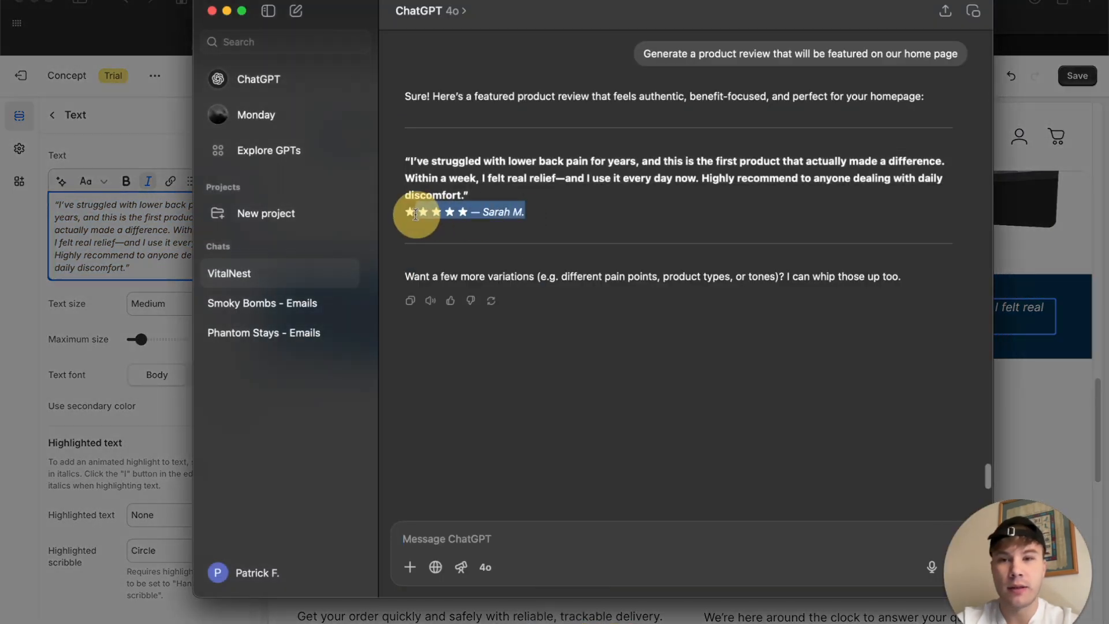
{"action": "left_click", "coordinate": [147, 269]}
{"action": "key", "text": "Return"}
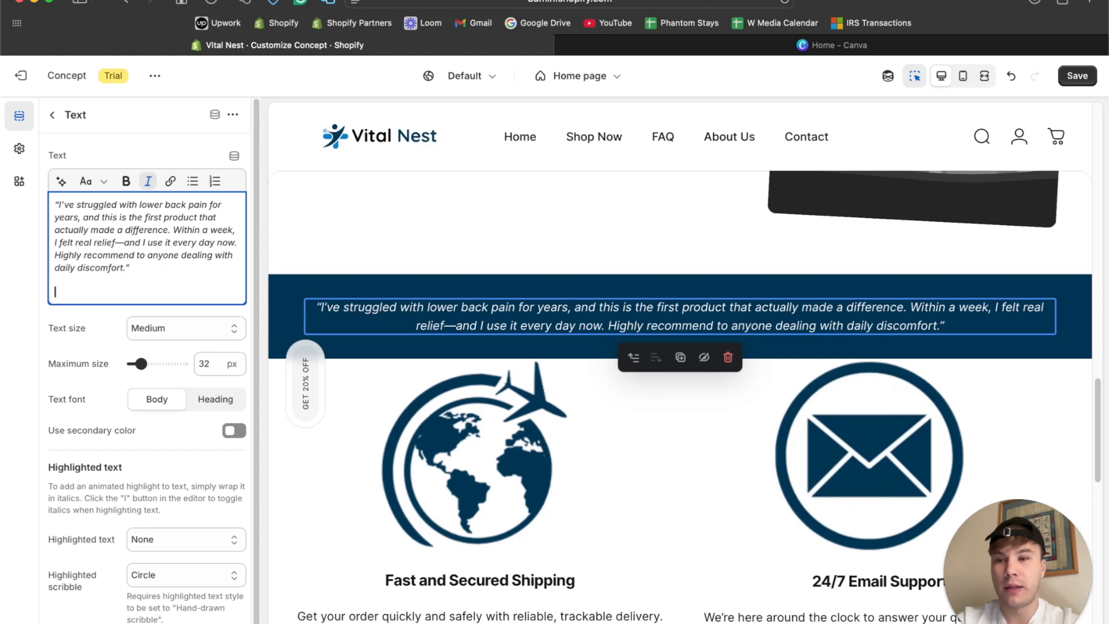
{"action": "type", "text": "★ ★ ★ ★ ★ — Sarah M."}
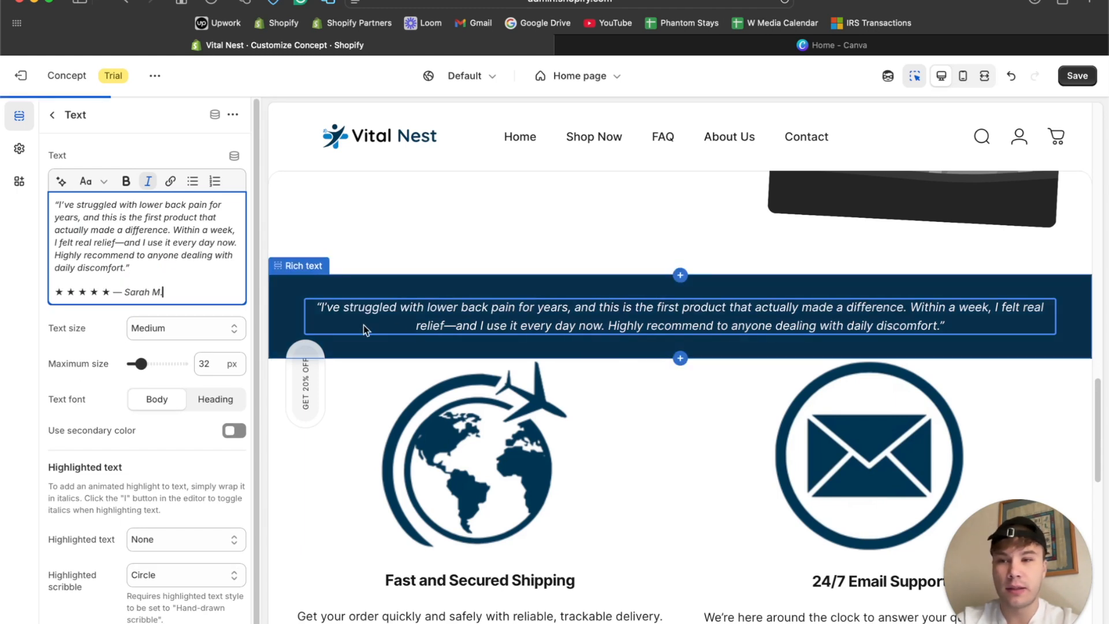
Replace the long dash before the reviewer's name with a hyphen.
{"action": "left_click", "coordinate": [121, 295]}
{"action": "key", "text": "BackSpace"}
{"action": "type", "text": "-"}
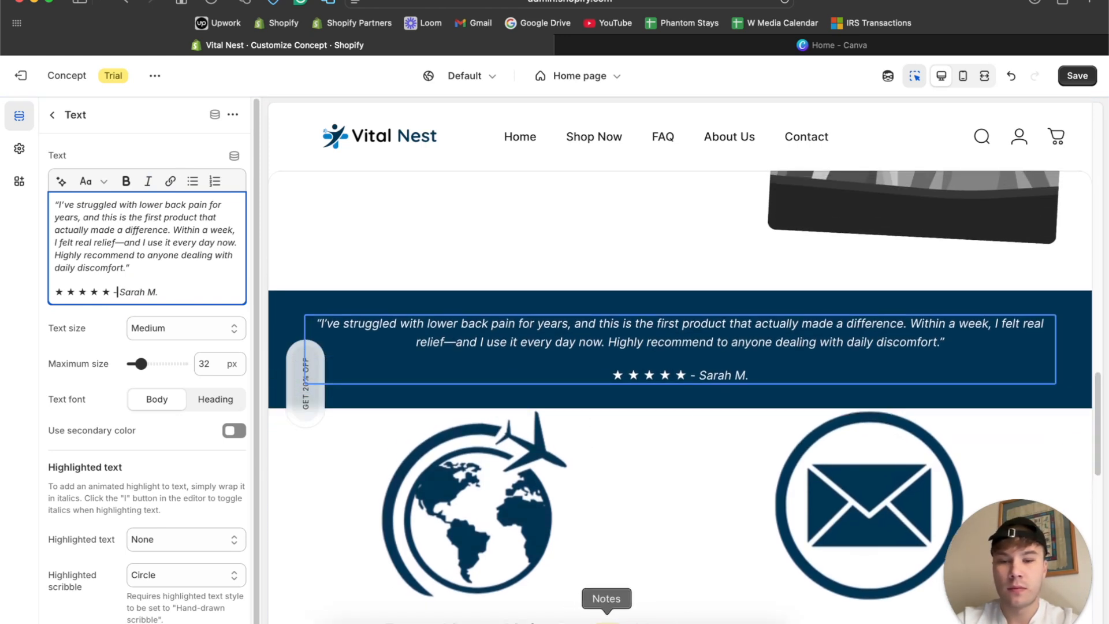
Switch to ChatGPT and send the request "I also need a header above that review text".
{"action": "left_click", "coordinate": [830, 306]}
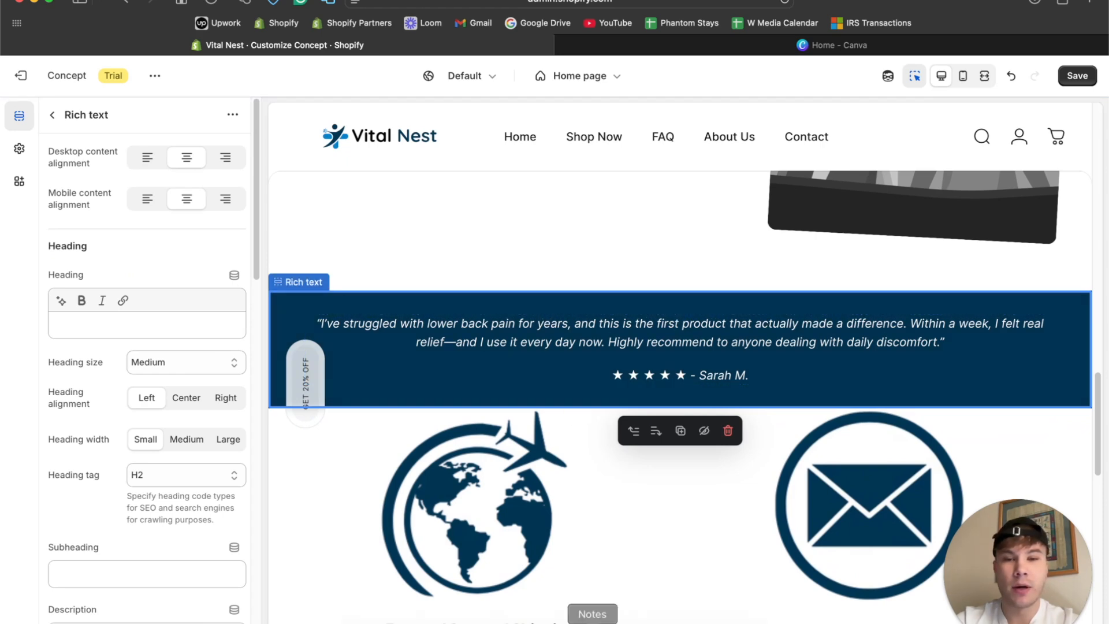
{"action": "left_click", "coordinate": [568, 617]}
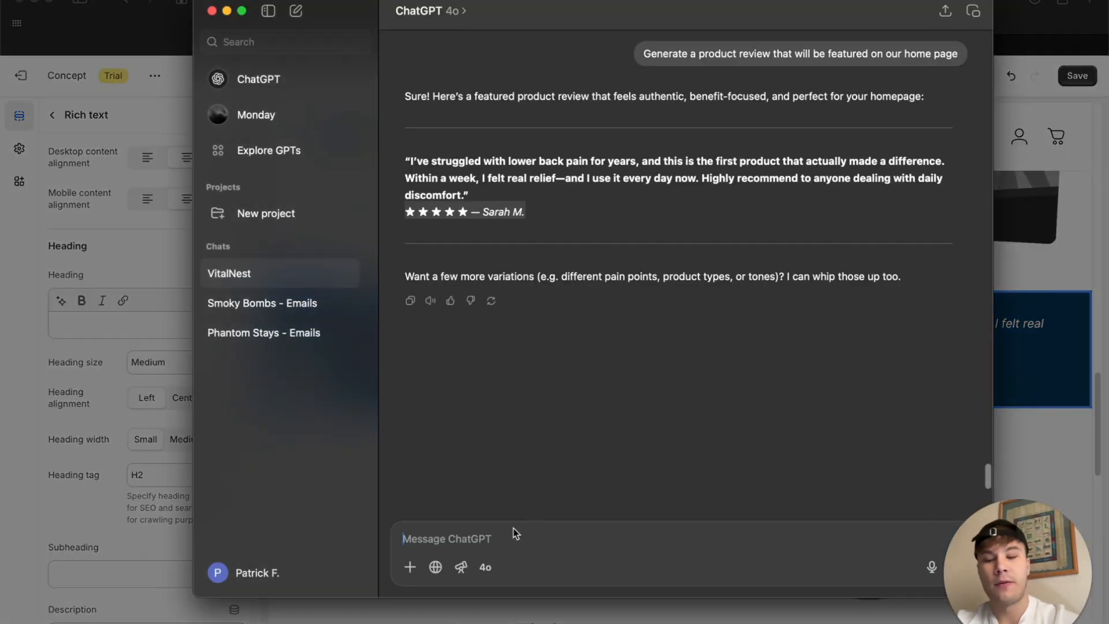
{"action": "type", "text": "iew"}
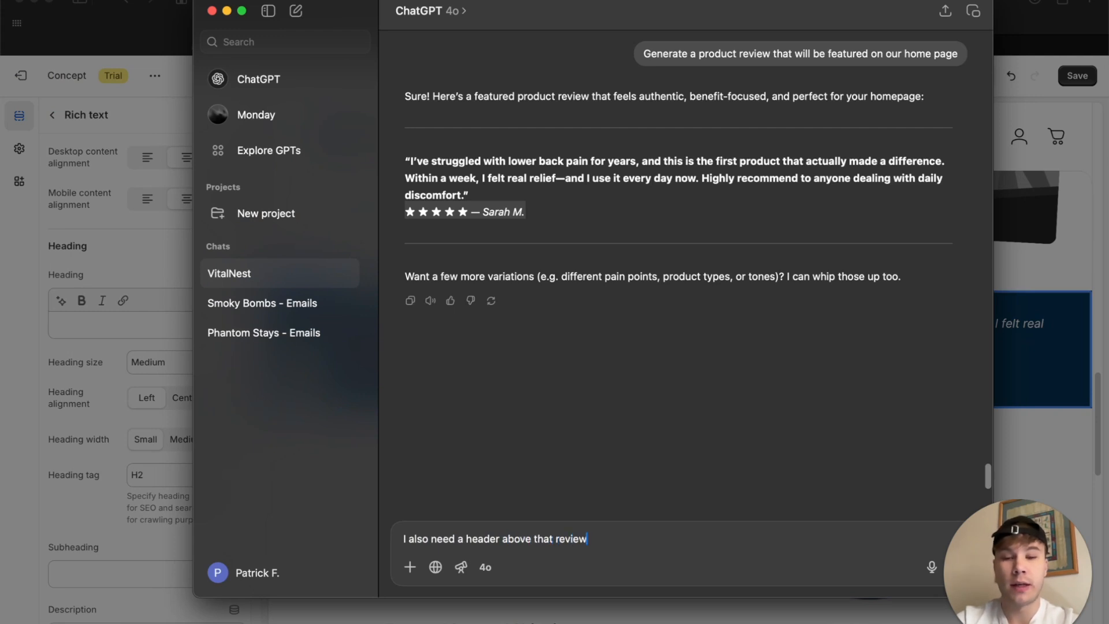
{"action": "type", "text": "also need a header above that review text"}
{"action": "key", "text": "Return"}
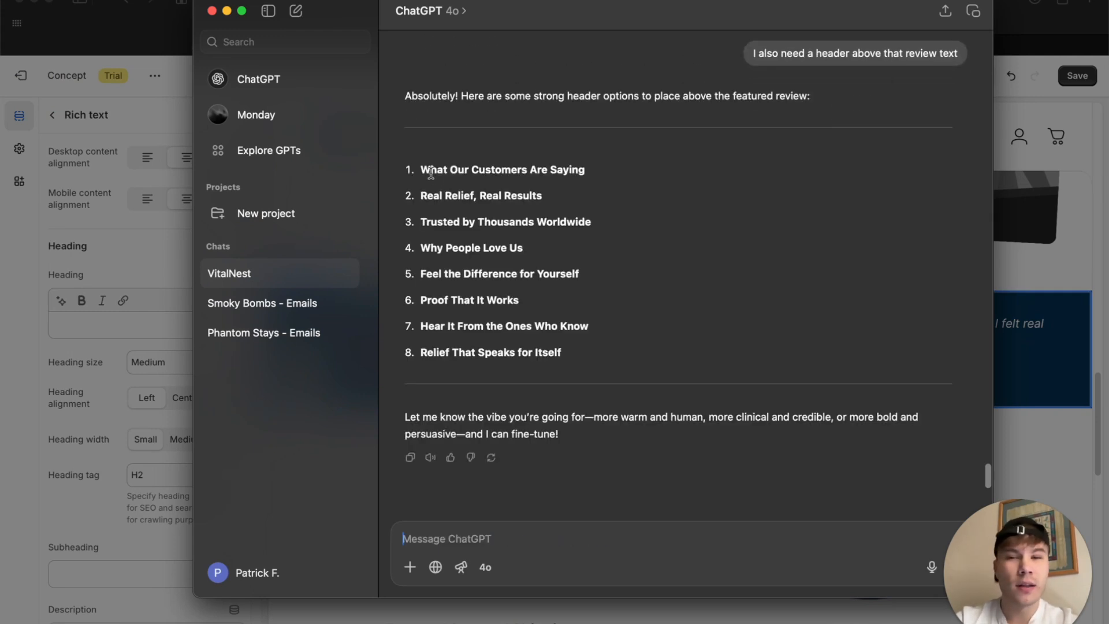
Review the suggested headers and ask ChatGPT: "I need something more specific, since there is only one review, it is like a featured one".
{"action": "left_click_drag", "start_coordinate": [421, 169], "coordinate": [611, 357]}
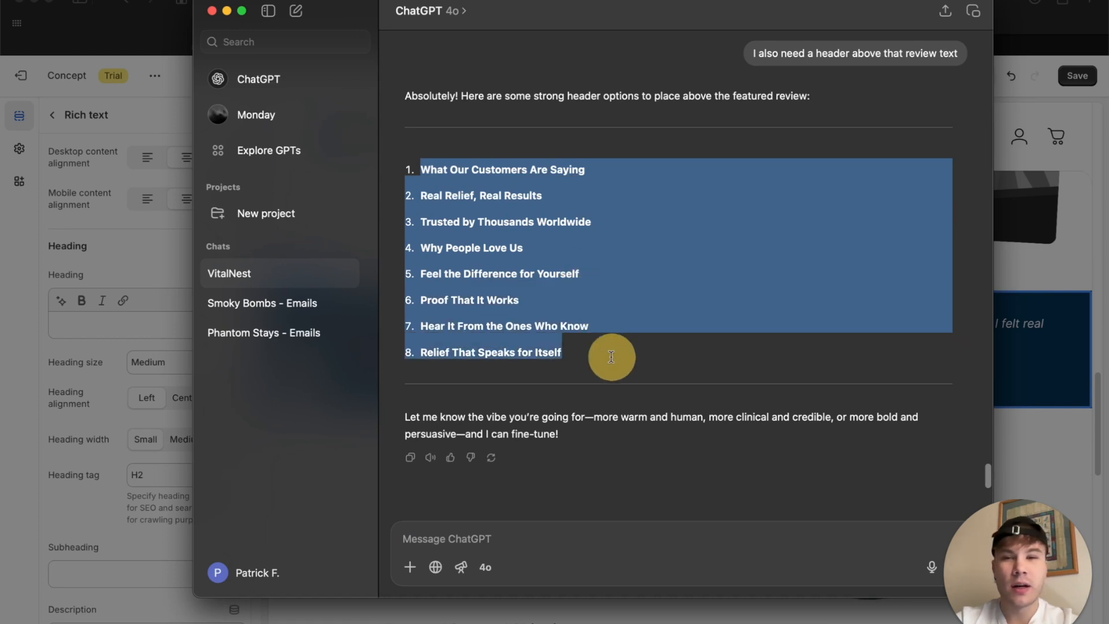
{"action": "left_click", "coordinate": [600, 350]}
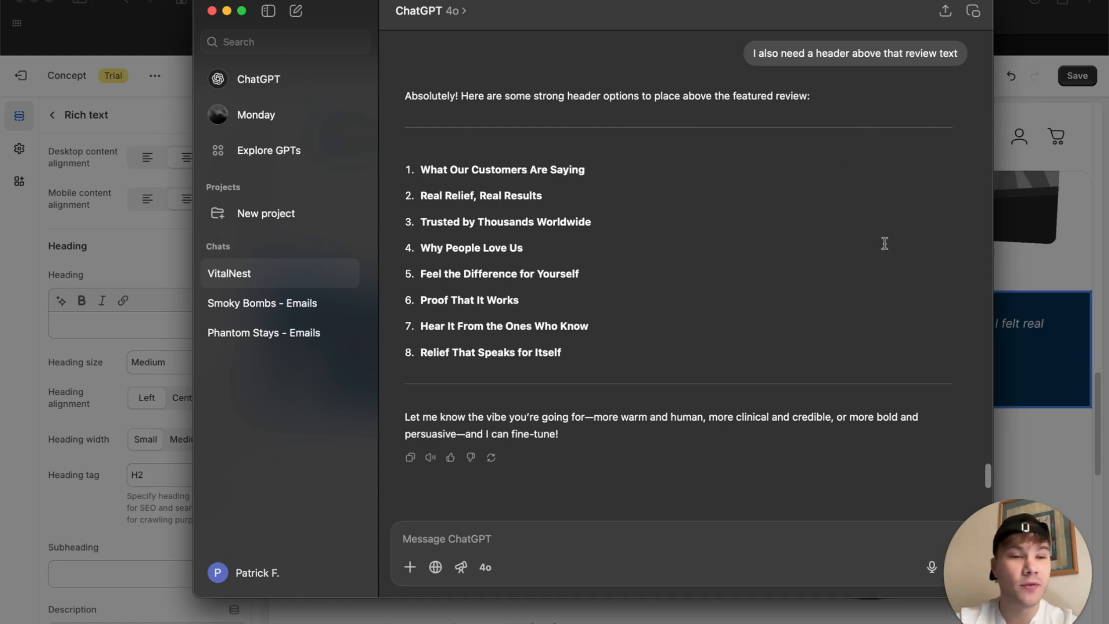
{"action": "left_click", "coordinate": [558, 542]}
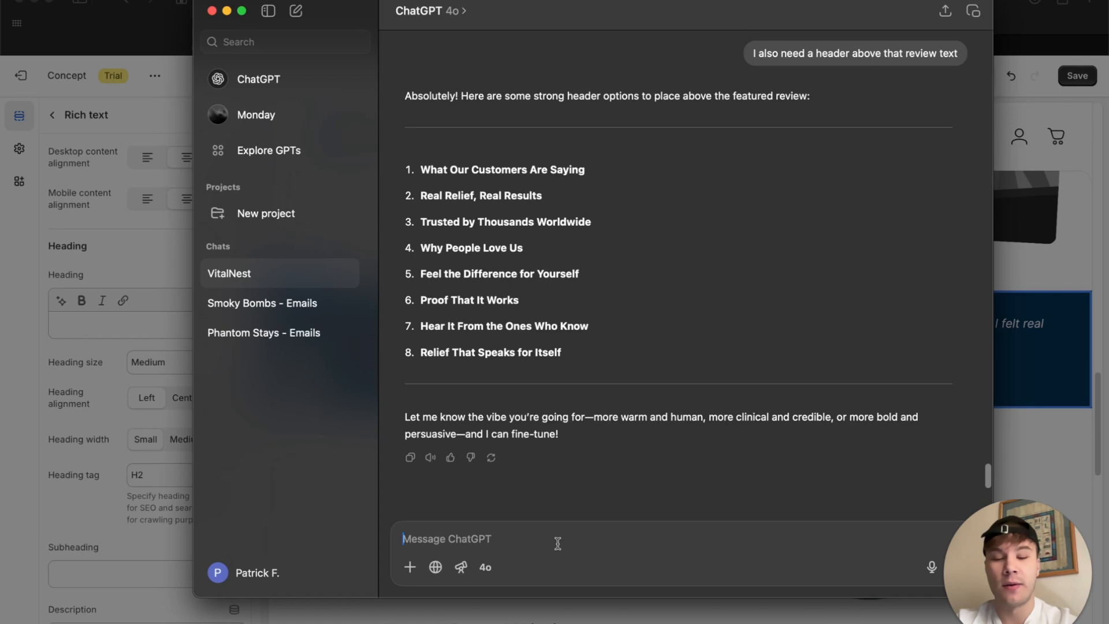
{"action": "type", "text": "i"}
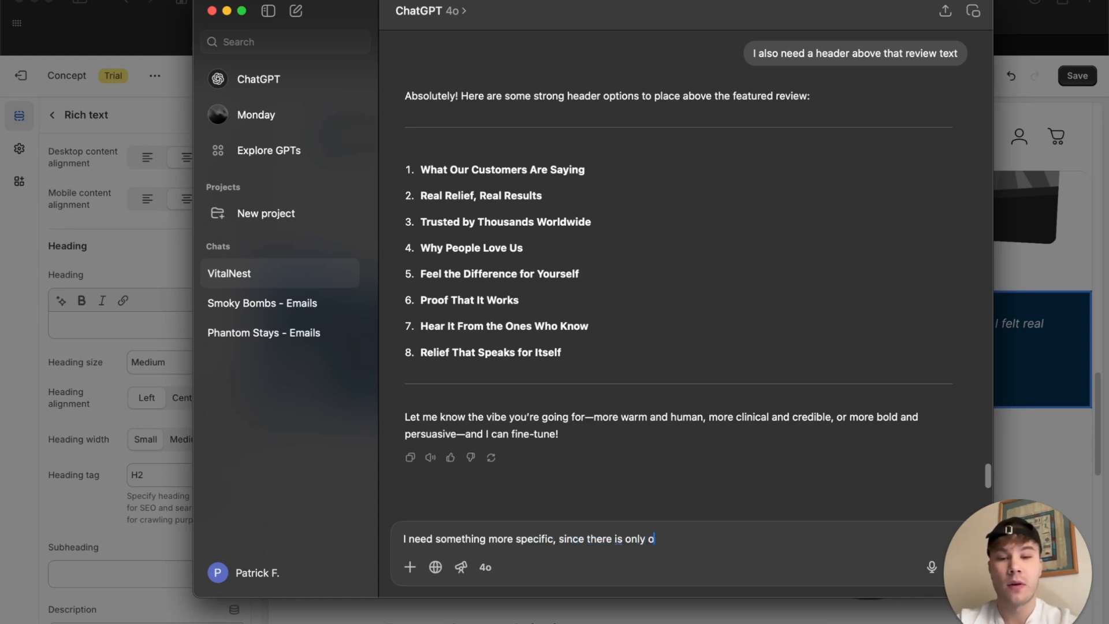
{"action": "type", "text": "is like a fe"}
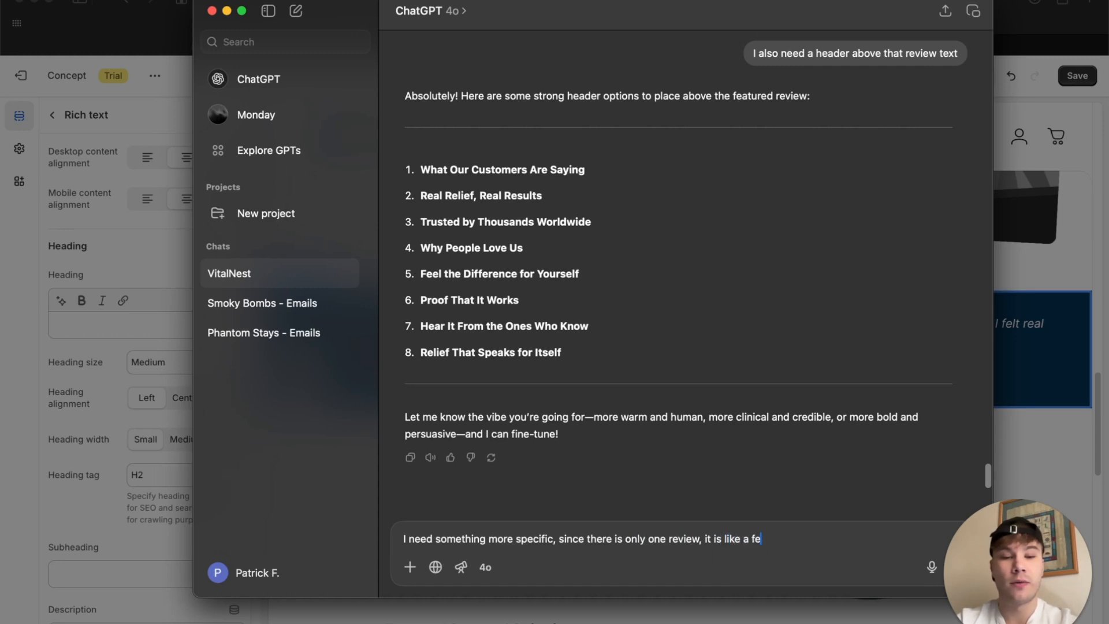
{"action": "type", "text": "ne"}
{"action": "key", "text": "Return"}
Copy "From Daily Pain to Daily Comfort" from ChatGPT into the Rich text section's own heading and set its size to Small.
{"action": "left_click_drag", "start_coordinate": [420, 255], "coordinate": [601, 254]}
{"action": "key", "text": "super+c"}
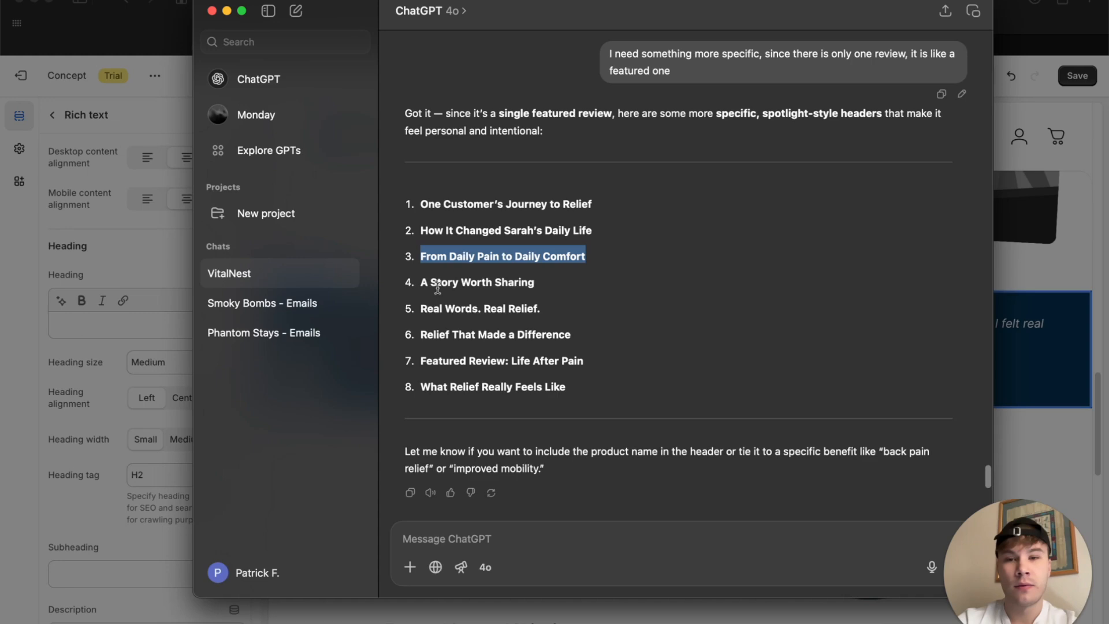
{"action": "left_click", "coordinate": [1059, 338]}
{"action": "left_click", "coordinate": [119, 324]}
{"action": "key", "text": "super+v"}
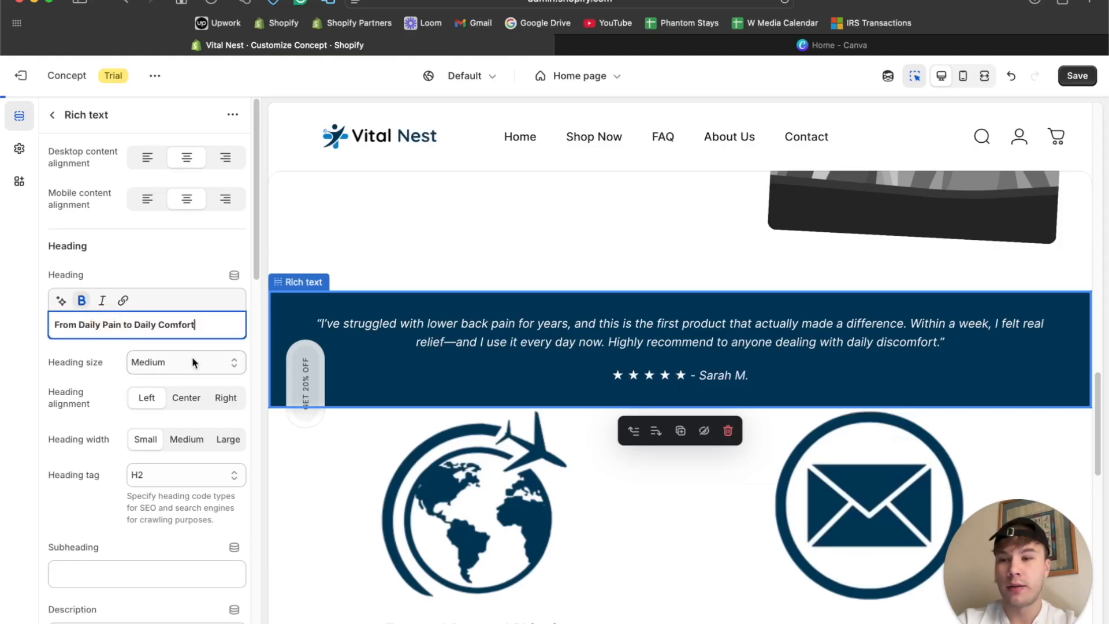
{"action": "left_click", "coordinate": [179, 365]}
{"action": "left_click", "coordinate": [171, 347]}
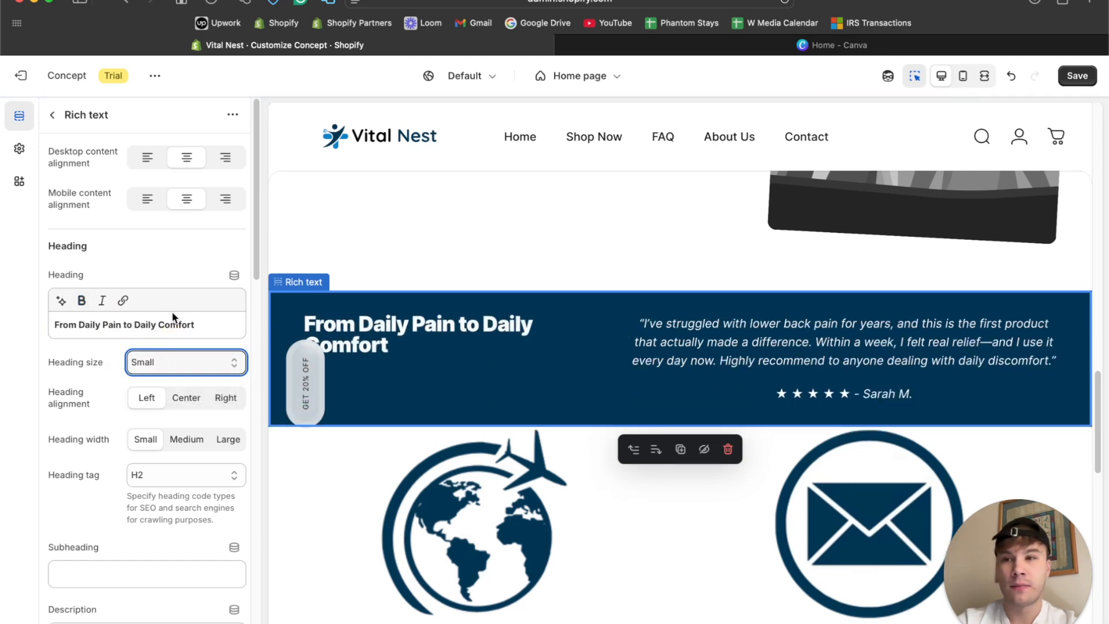
Clear the section-level heading and put "From Daily Pain to Daily Comfort" in the Rich text section's heading block at Small size.
{"action": "triple_click", "coordinate": [172, 324]}
{"action": "key", "text": "cmd+c"}
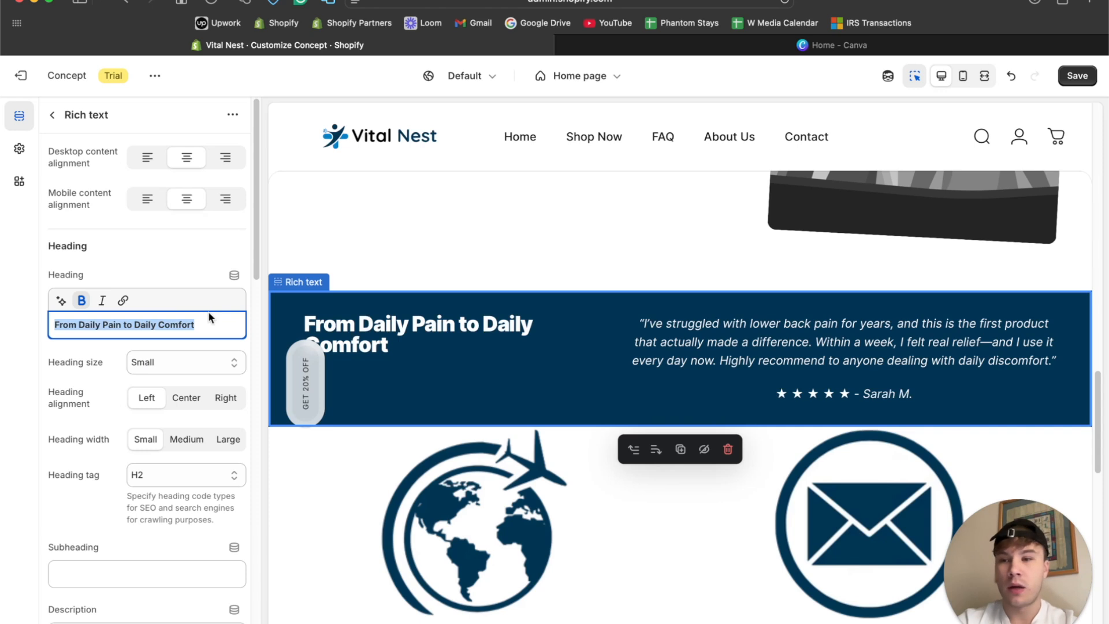
{"action": "key", "text": "BackSpace"}
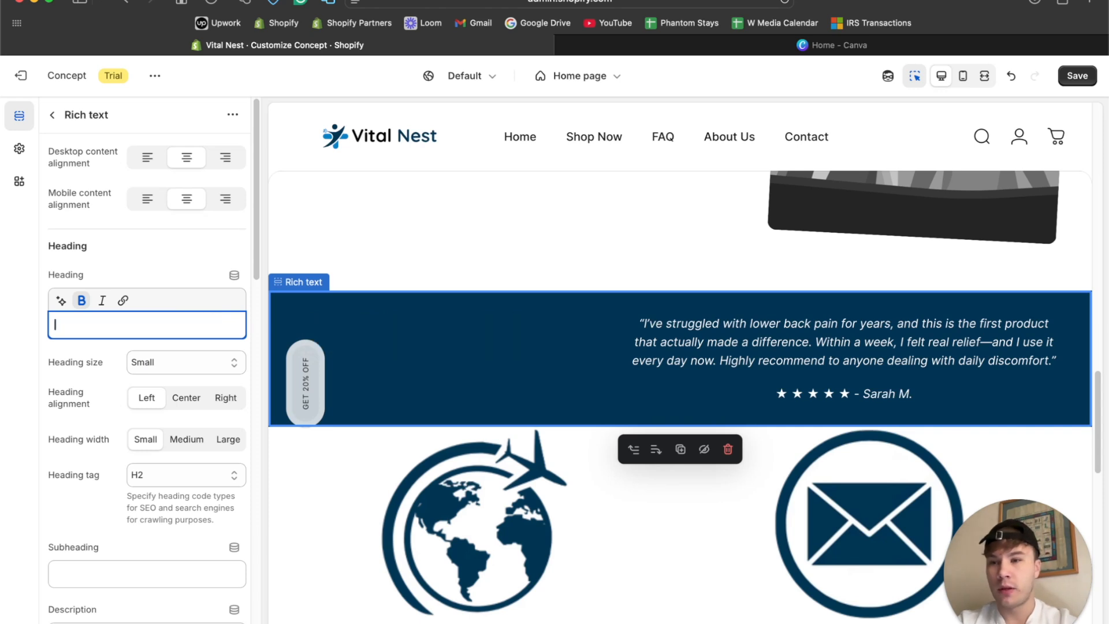
{"action": "left_click", "coordinate": [53, 115]}
{"action": "left_click", "coordinate": [95, 399]}
{"action": "left_click", "coordinate": [145, 197]}
{"action": "key", "text": "cmd+v"}
{"action": "left_click", "coordinate": [164, 242]}
{"action": "left_click", "coordinate": [152, 207]}
Preview the home page in fullscreen, return to the desktop view and examine the review and Image with text sections.
{"action": "left_click", "coordinate": [978, 79]}
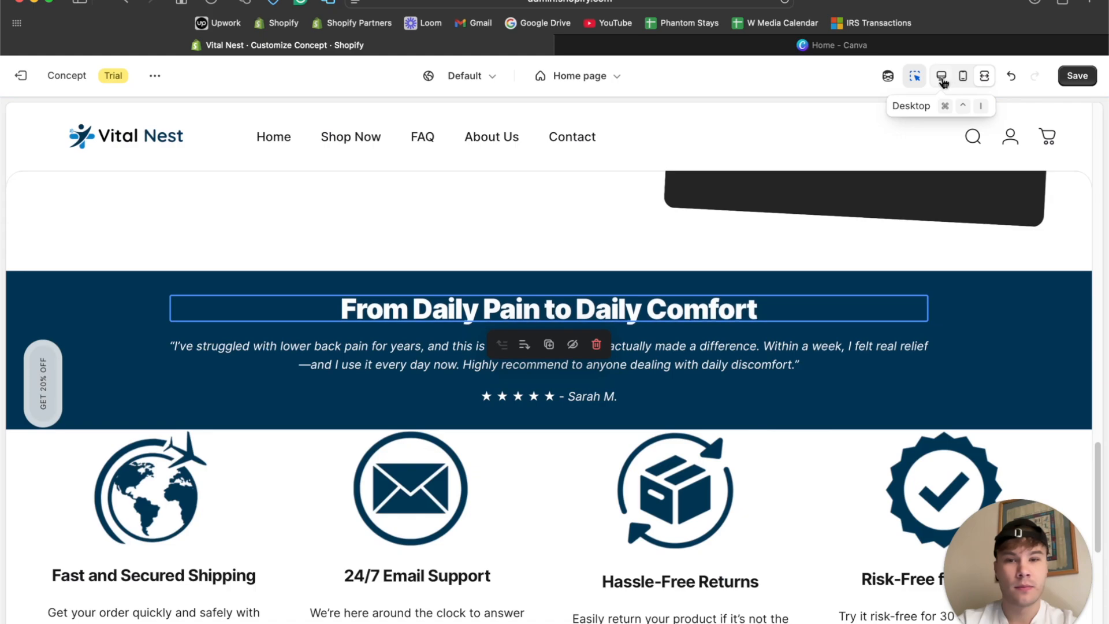
{"action": "scroll", "coordinate": [768, 280], "scroll_direction": "up", "scroll_amount": 10}
{"action": "scroll", "coordinate": [768, 278], "scroll_direction": "down", "scroll_amount": 7}
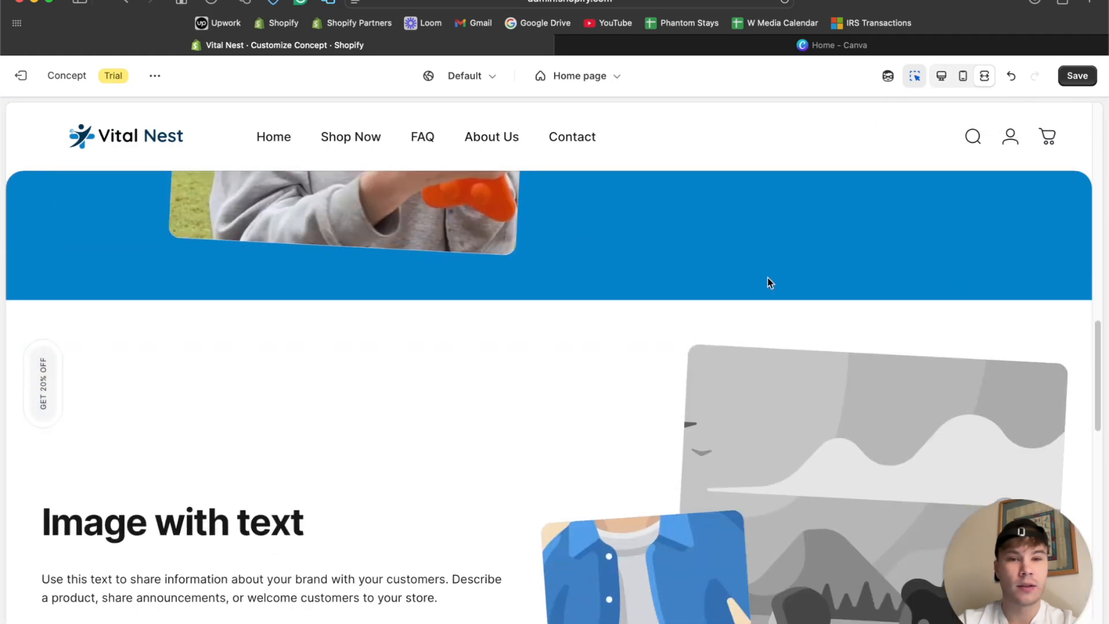
{"action": "scroll", "coordinate": [768, 277], "scroll_direction": "up", "scroll_amount": 15}
{"action": "scroll", "coordinate": [767, 277], "scroll_direction": "down", "scroll_amount": 15}
{"action": "scroll", "coordinate": [768, 282], "scroll_direction": "down", "scroll_amount": 8}
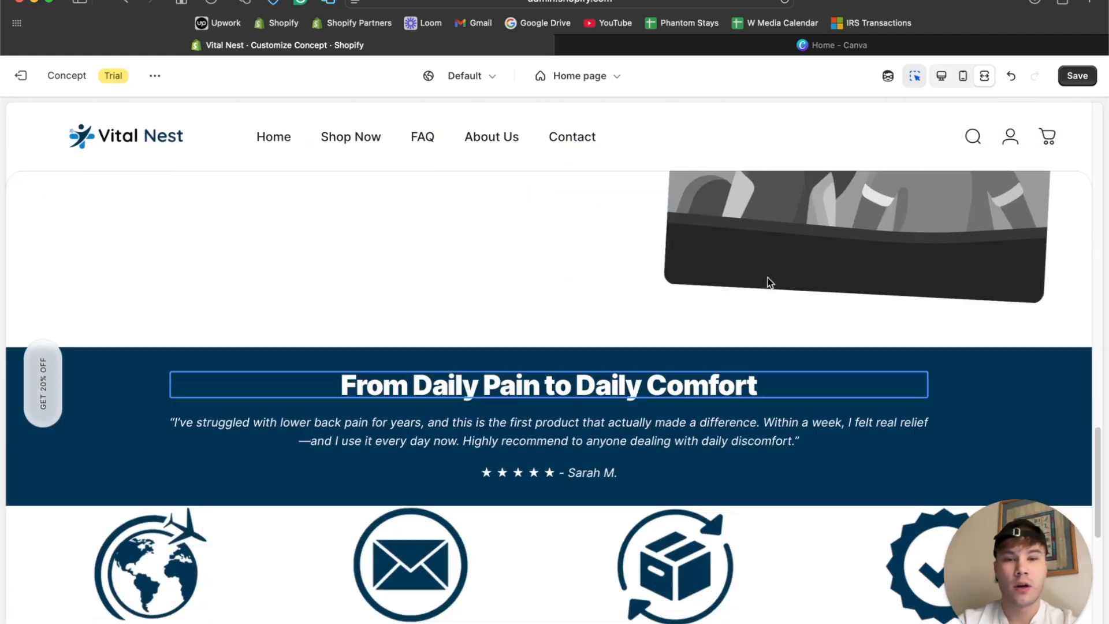
{"action": "scroll", "coordinate": [768, 282], "scroll_direction": "up", "scroll_amount": 3}
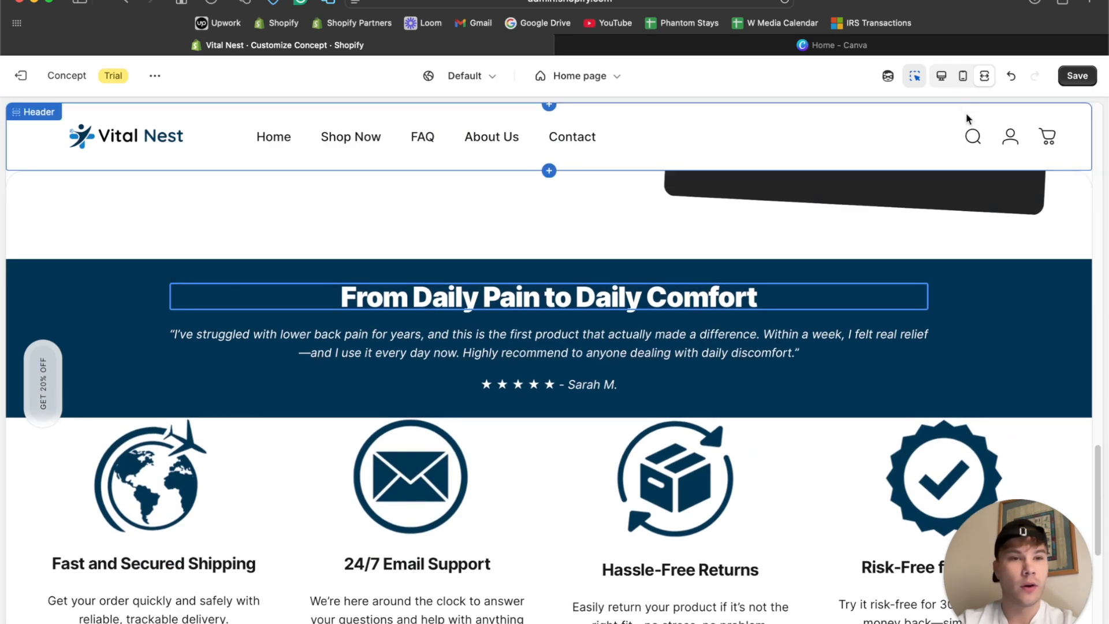
{"action": "left_click", "coordinate": [941, 75]}
{"action": "scroll", "coordinate": [687, 340], "scroll_direction": "up", "scroll_amount": 6}
{"action": "scroll", "coordinate": [686, 333], "scroll_direction": "down", "scroll_amount": 5}
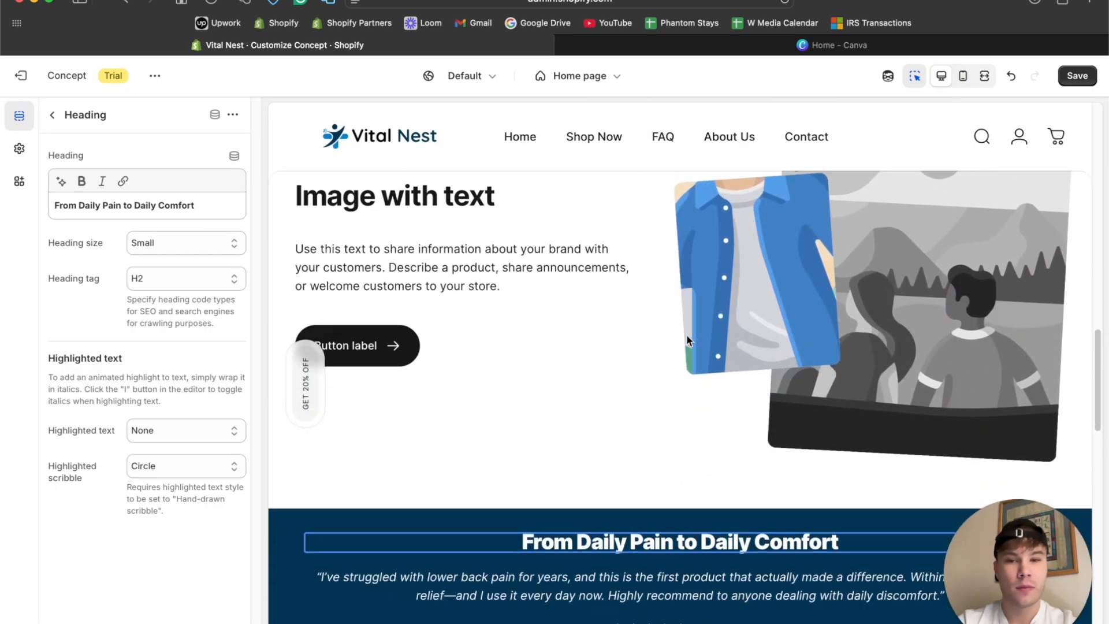
{"action": "scroll", "coordinate": [688, 335], "scroll_direction": "up", "scroll_amount": 10}
{"action": "scroll", "coordinate": [687, 335], "scroll_direction": "down", "scroll_amount": 10}
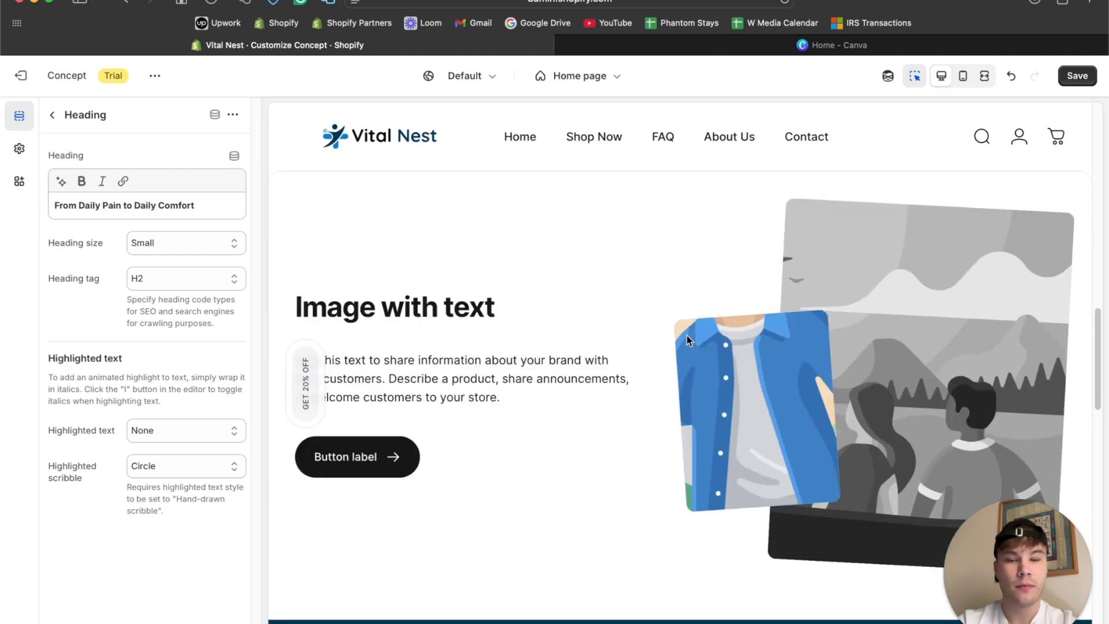
{"action": "scroll", "coordinate": [638, 256], "scroll_direction": "up", "scroll_amount": 4}
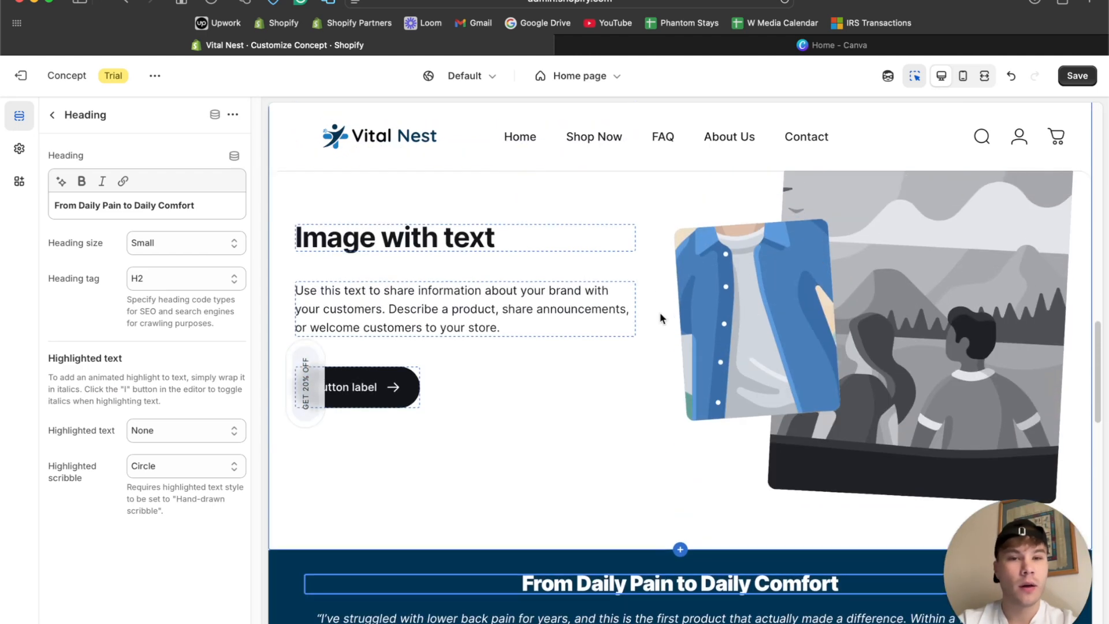
Label the Image with text section's button "EXPLORE PRODUCTS" and link it to All products.
{"action": "left_click", "coordinate": [702, 241]}
{"action": "left_click", "coordinate": [373, 459]}
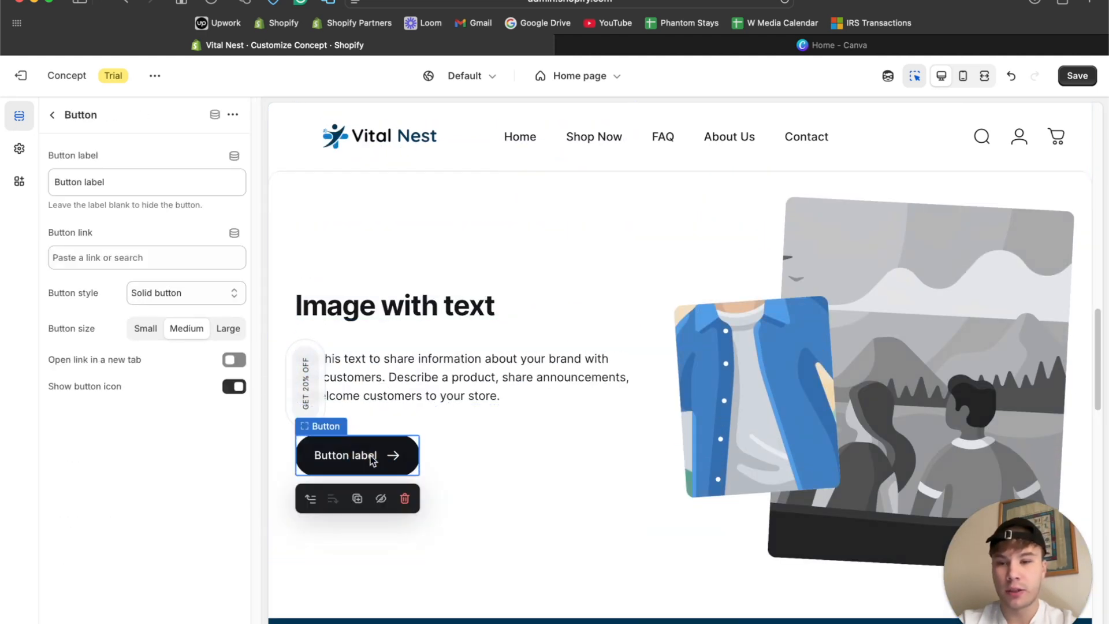
{"action": "triple_click", "coordinate": [119, 181]}
{"action": "type", "text": "EXPLORE PRODUCTS"}
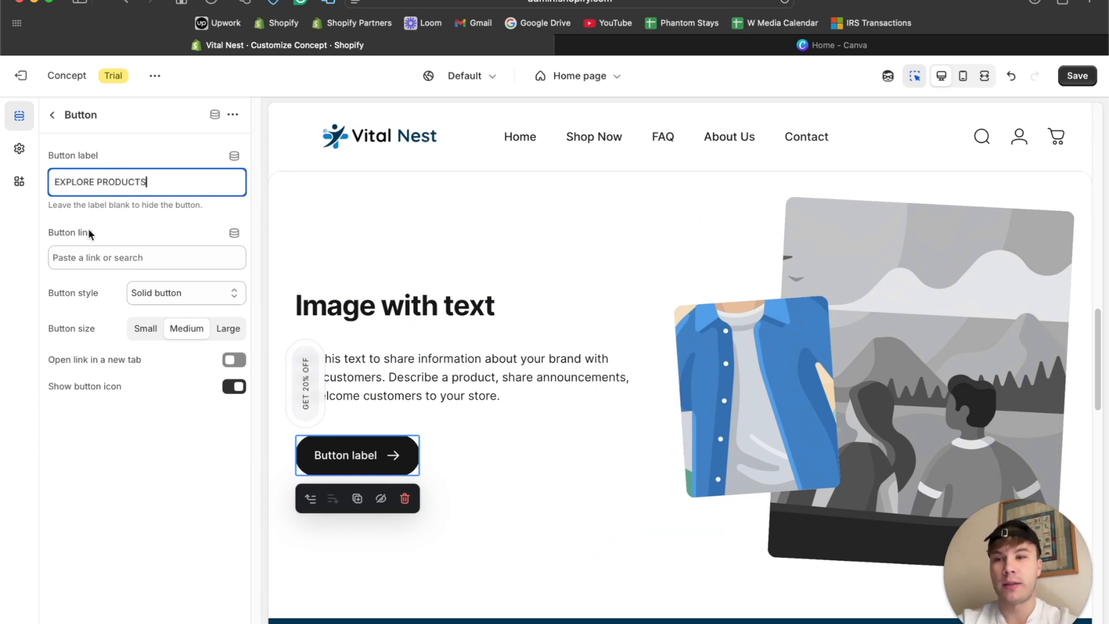
{"action": "left_click", "coordinate": [81, 257]}
{"action": "left_click", "coordinate": [113, 316]}
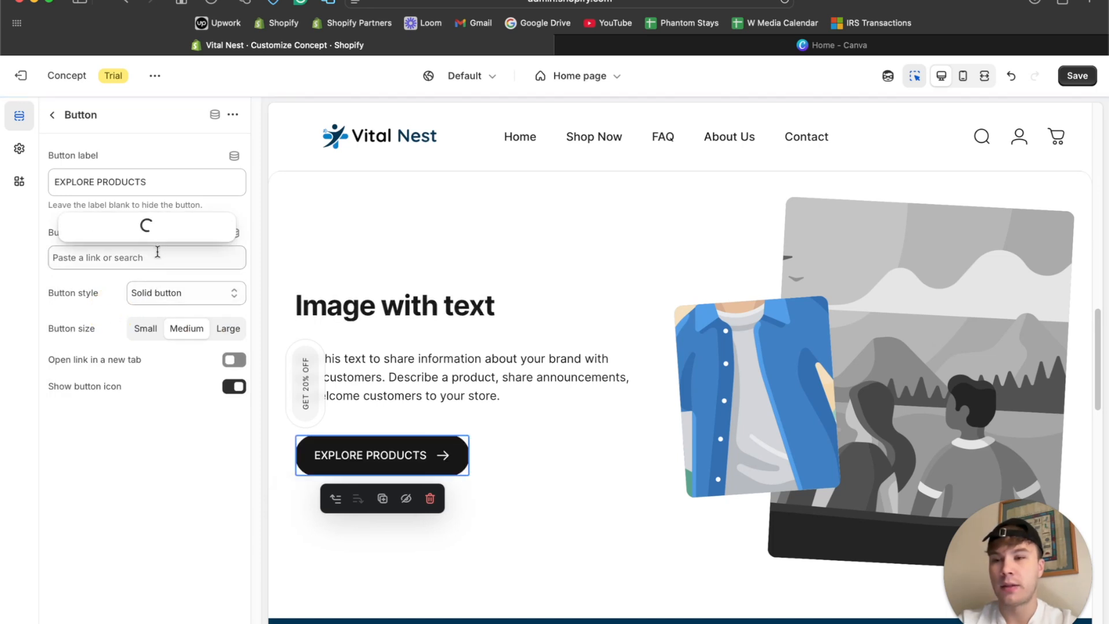
{"action": "left_click", "coordinate": [171, 137]}
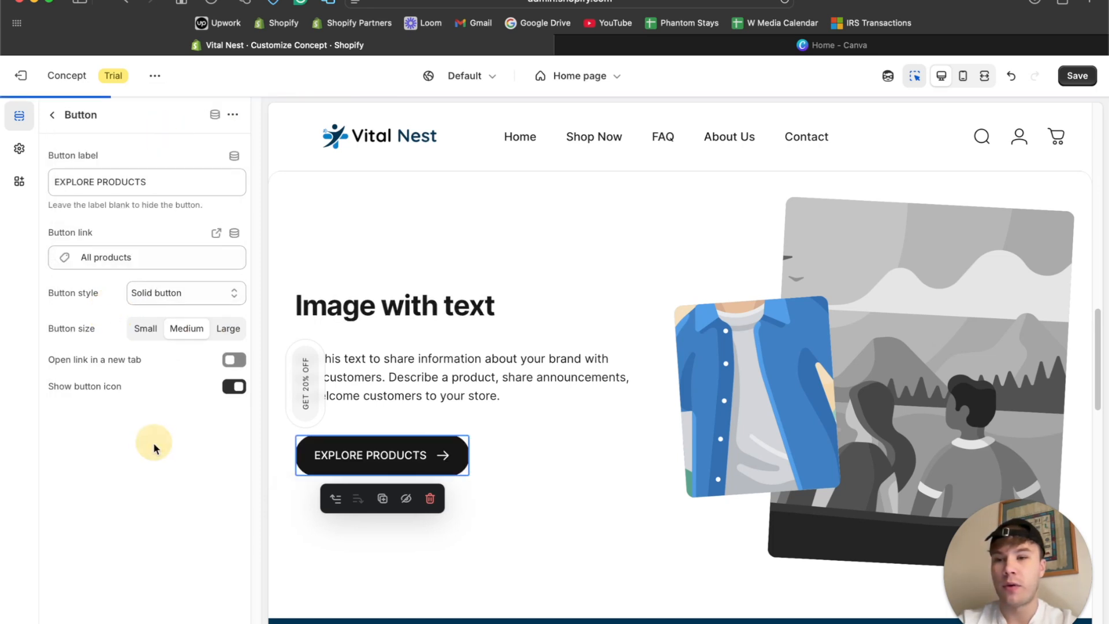
Save the home page changes and look over the whole page down to the footer.
{"action": "scroll", "coordinate": [628, 301], "scroll_direction": "up", "scroll_amount": 2}
{"action": "scroll", "coordinate": [629, 301], "scroll_direction": "down", "scroll_amount": 3}
{"action": "scroll", "coordinate": [629, 302], "scroll_direction": "up", "scroll_amount": 2}
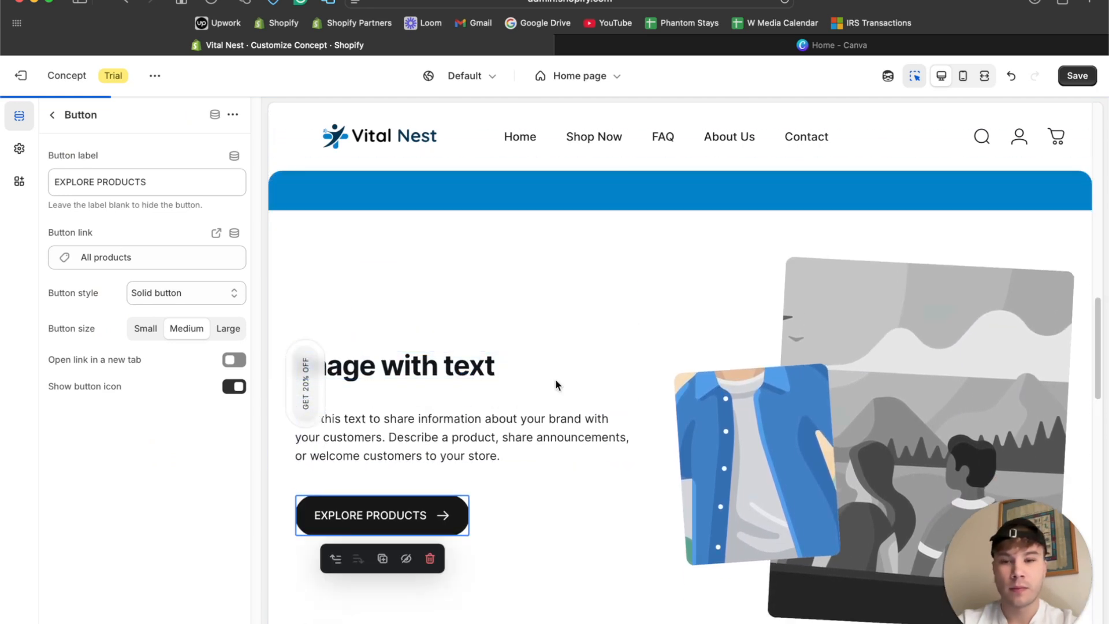
{"action": "scroll", "coordinate": [556, 379], "scroll_direction": "down", "scroll_amount": 3}
{"action": "scroll", "coordinate": [622, 454], "scroll_direction": "up", "scroll_amount": 3}
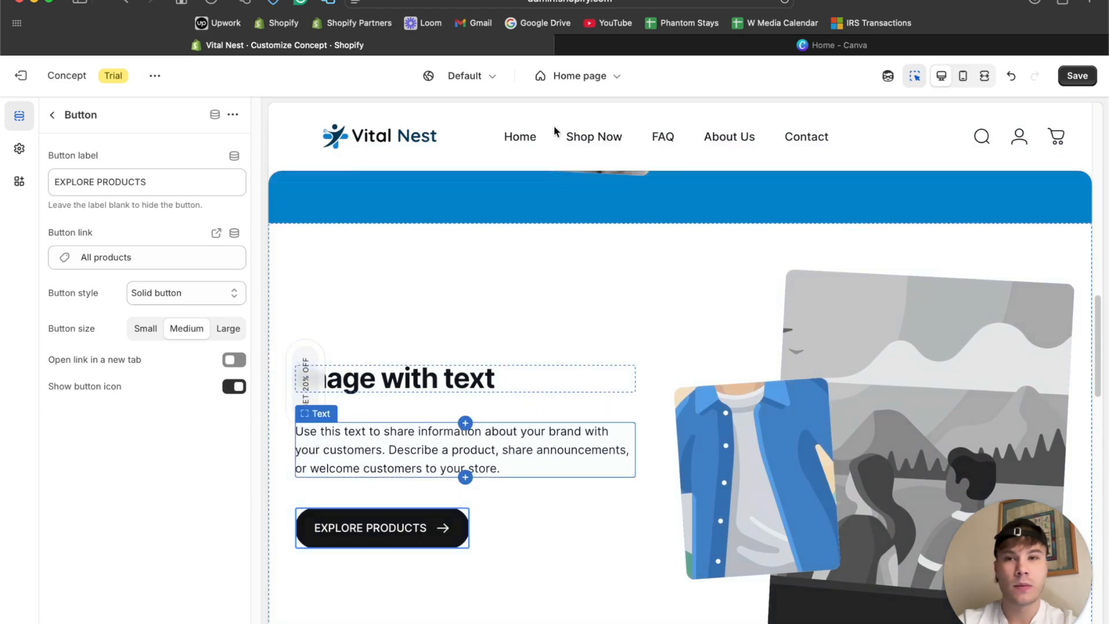
{"action": "left_click", "coordinate": [1089, 73]}
{"action": "scroll", "coordinate": [726, 350], "scroll_direction": "up", "scroll_amount": 10}
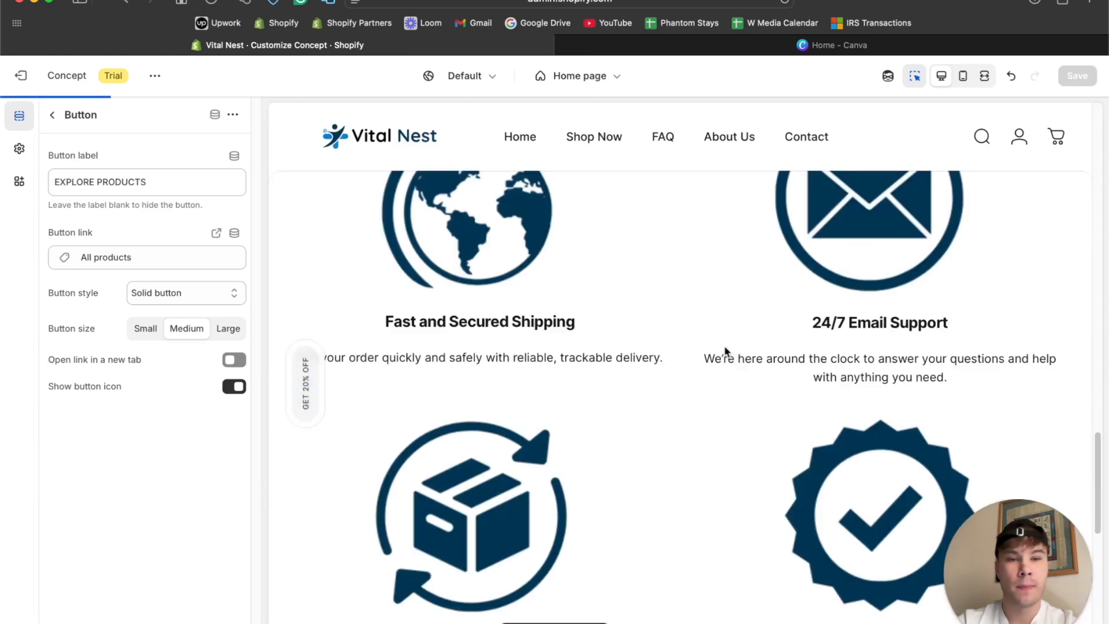
{"action": "scroll", "coordinate": [727, 351], "scroll_direction": "down", "scroll_amount": 20}
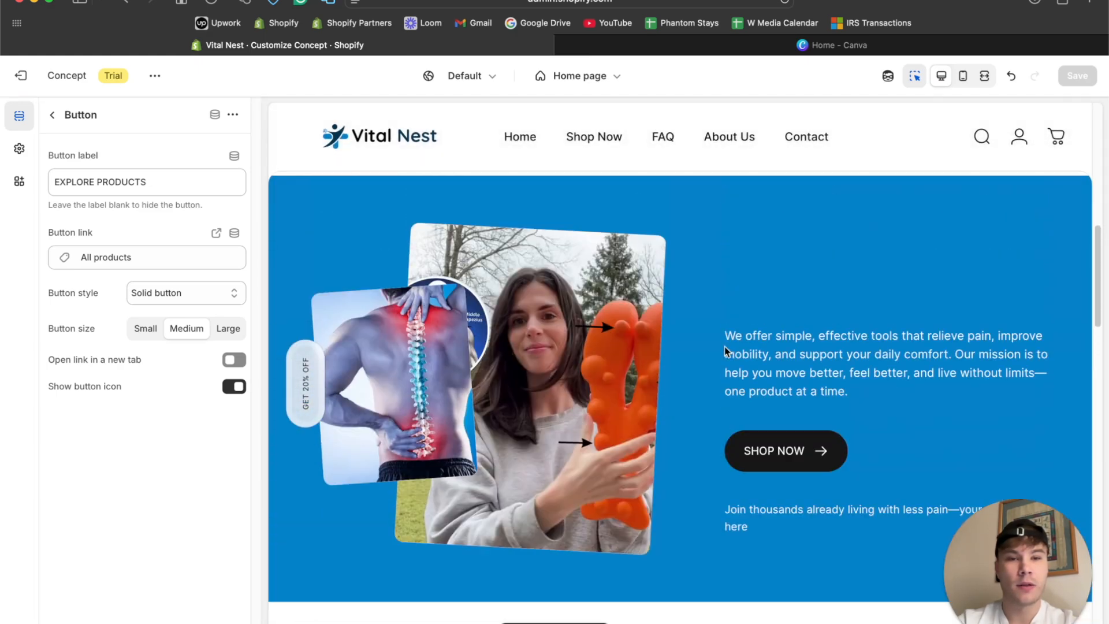
{"action": "scroll", "coordinate": [722, 352], "scroll_direction": "down", "scroll_amount": 5}
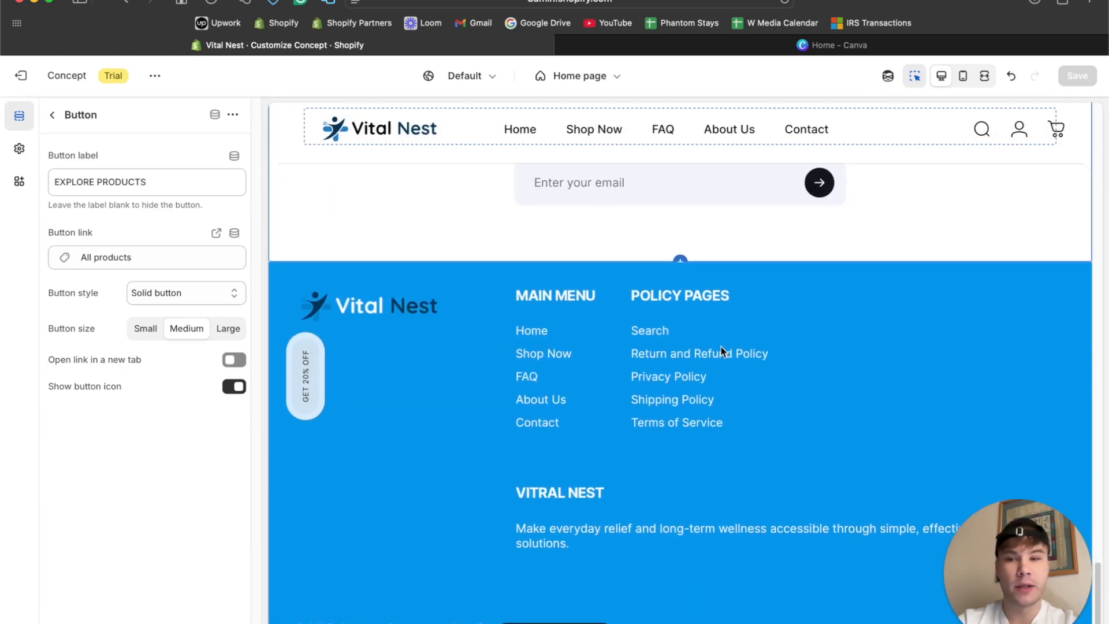
Search the available sections for "FAQ" and add an FAQ section below the Email signup section.
{"action": "left_click", "coordinate": [53, 115]}
{"action": "scroll", "coordinate": [123, 455], "scroll_direction": "down", "scroll_amount": 5}
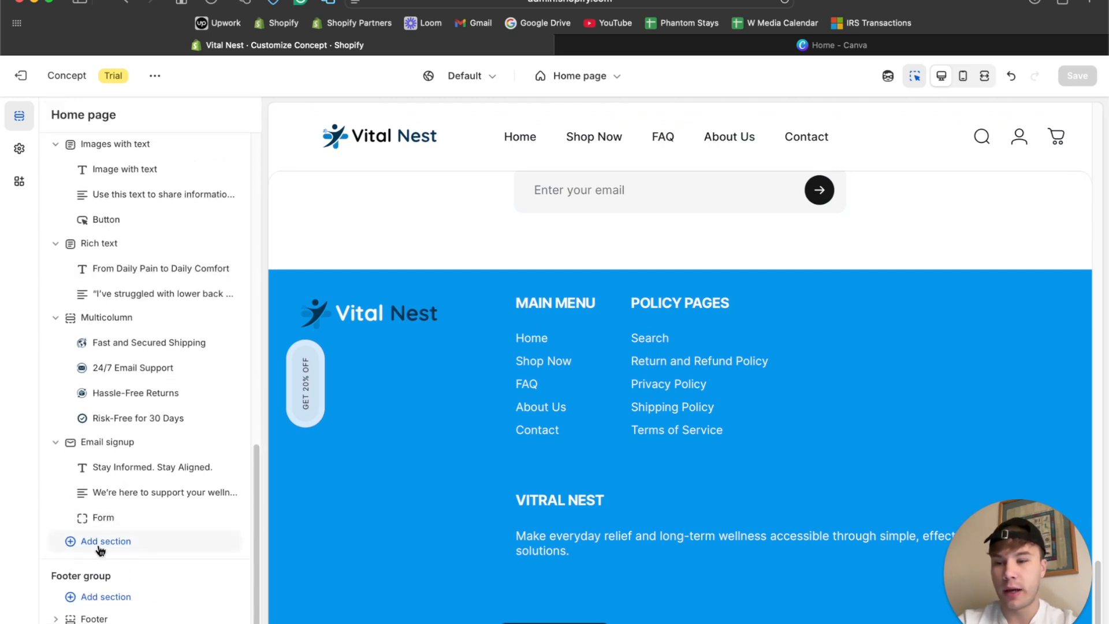
{"action": "left_click", "coordinate": [81, 540]}
{"action": "scroll", "coordinate": [386, 578], "scroll_direction": "down", "scroll_amount": 5}
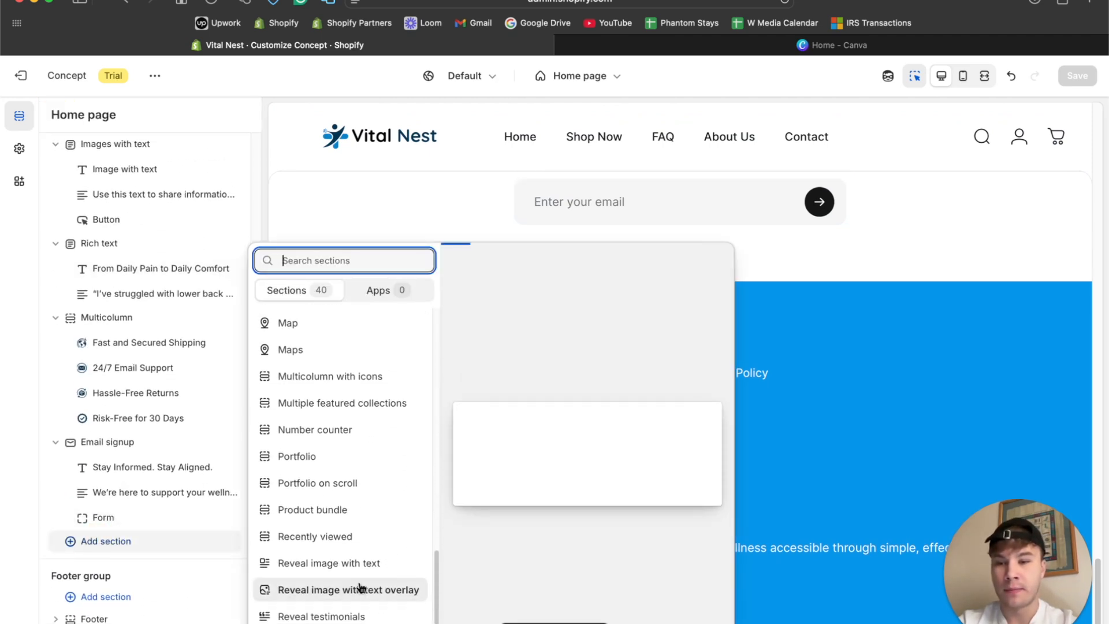
{"action": "scroll", "coordinate": [364, 594], "scroll_direction": "up", "scroll_amount": 1}
{"action": "scroll", "coordinate": [347, 479], "scroll_direction": "down", "scroll_amount": 1}
{"action": "scroll", "coordinate": [340, 462], "scroll_direction": "up", "scroll_amount": 1}
{"action": "left_click", "coordinate": [334, 258]}
{"action": "type", "text": "FAQ"}
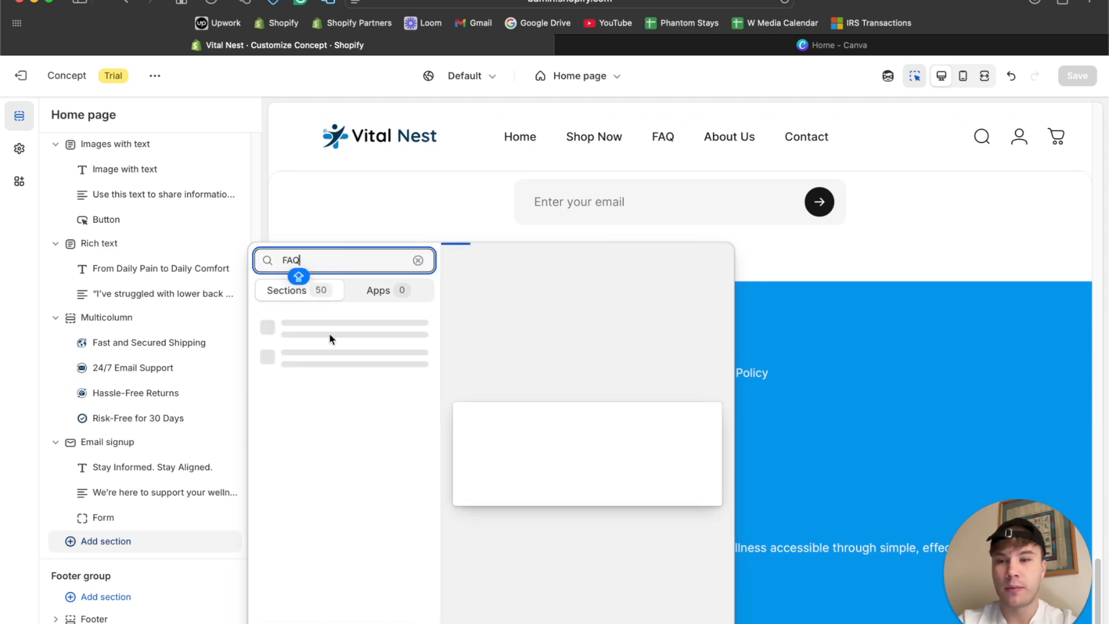
{"action": "left_click", "coordinate": [349, 327]}
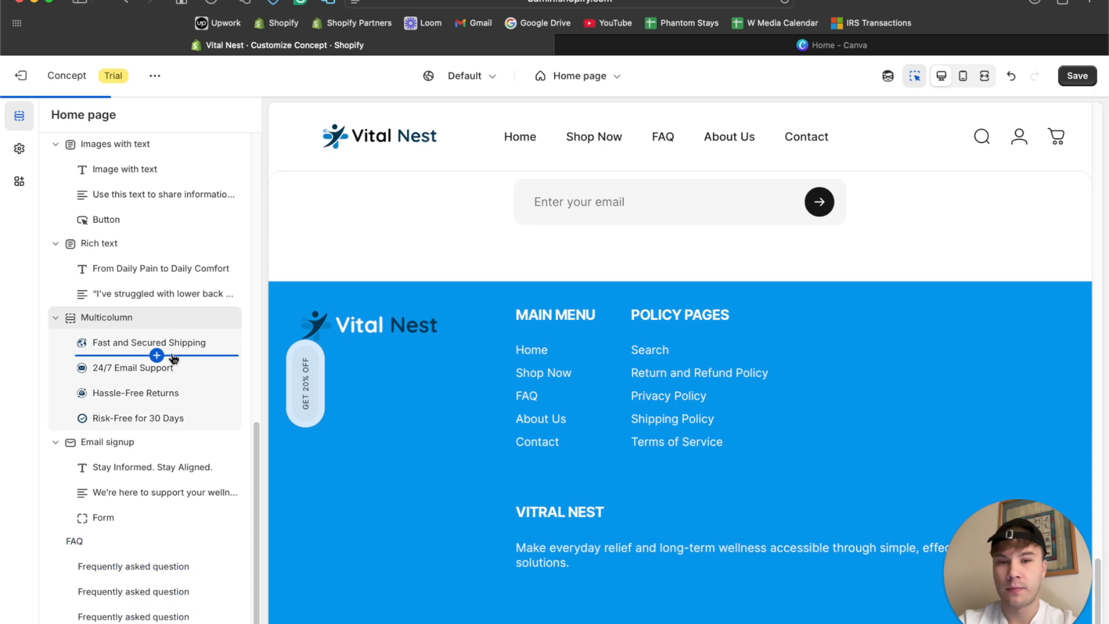
Open the new FAQ section's settings and set its heading alignment to Center.
{"action": "left_click", "coordinate": [120, 449]}
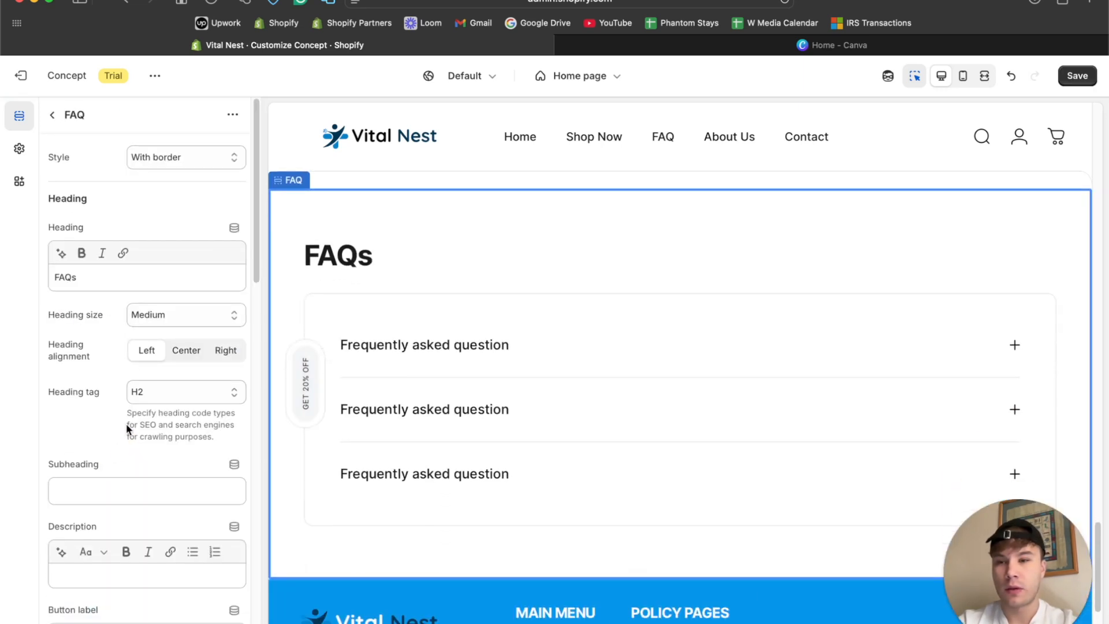
{"action": "left_click", "coordinate": [185, 351]}
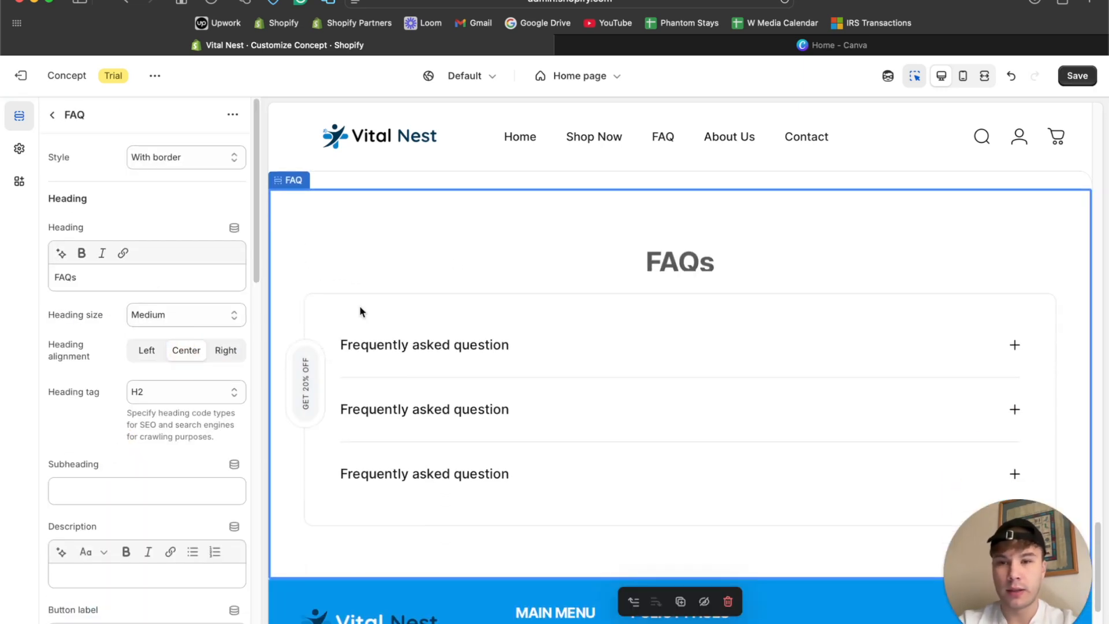
{"action": "scroll", "coordinate": [78, 393], "scroll_direction": "down", "scroll_amount": 8}
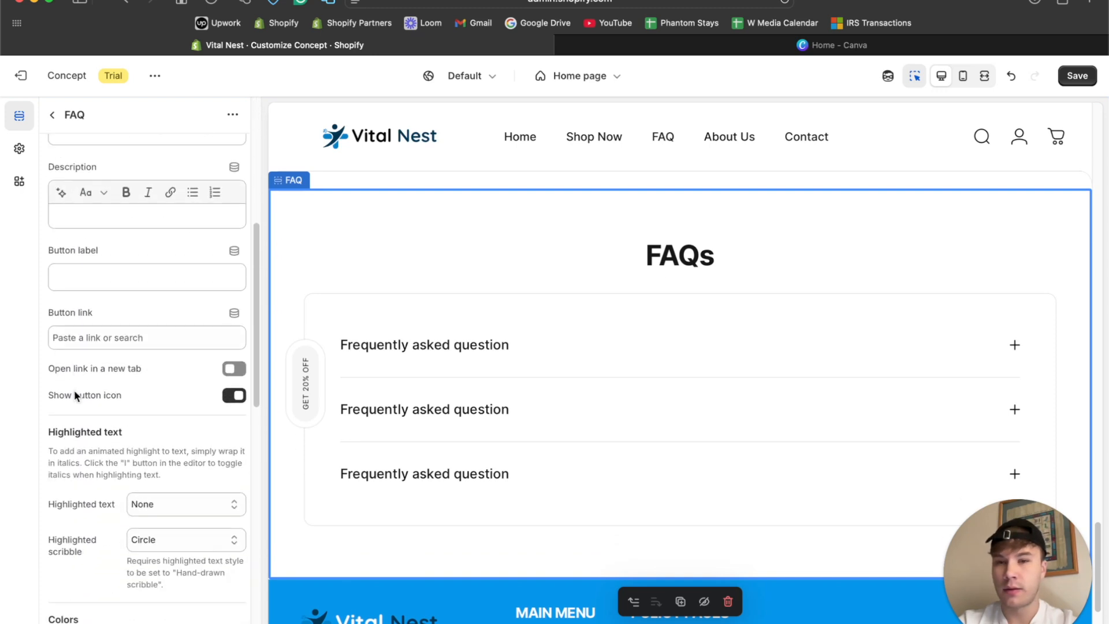
{"action": "scroll", "coordinate": [139, 336], "scroll_direction": "up", "scroll_amount": 8}
{"action": "scroll", "coordinate": [140, 336], "scroll_direction": "down", "scroll_amount": 1}
Replace the FAQ section's heading with "Questions? We've Got You Covered!".
{"action": "double_click", "coordinate": [109, 278]}
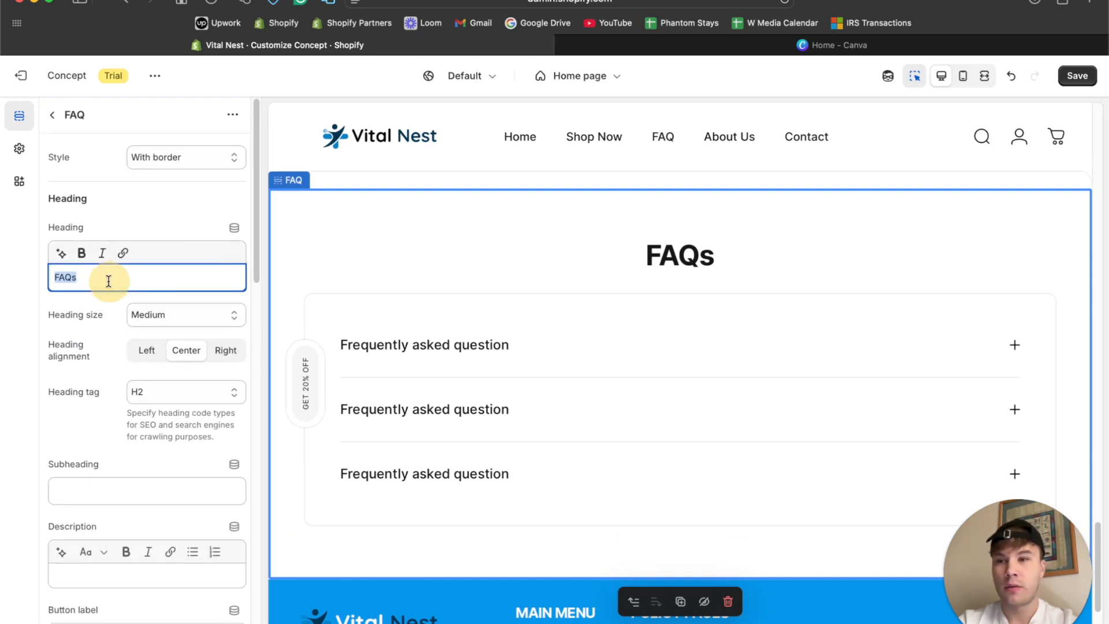
{"action": "type", "text": "qu"}
{"action": "key", "text": "BackSpace"}
{"action": "key", "text": "BackSpace"}
{"action": "type", "text": "QUES"}
{"action": "key", "text": "BackSpace"}
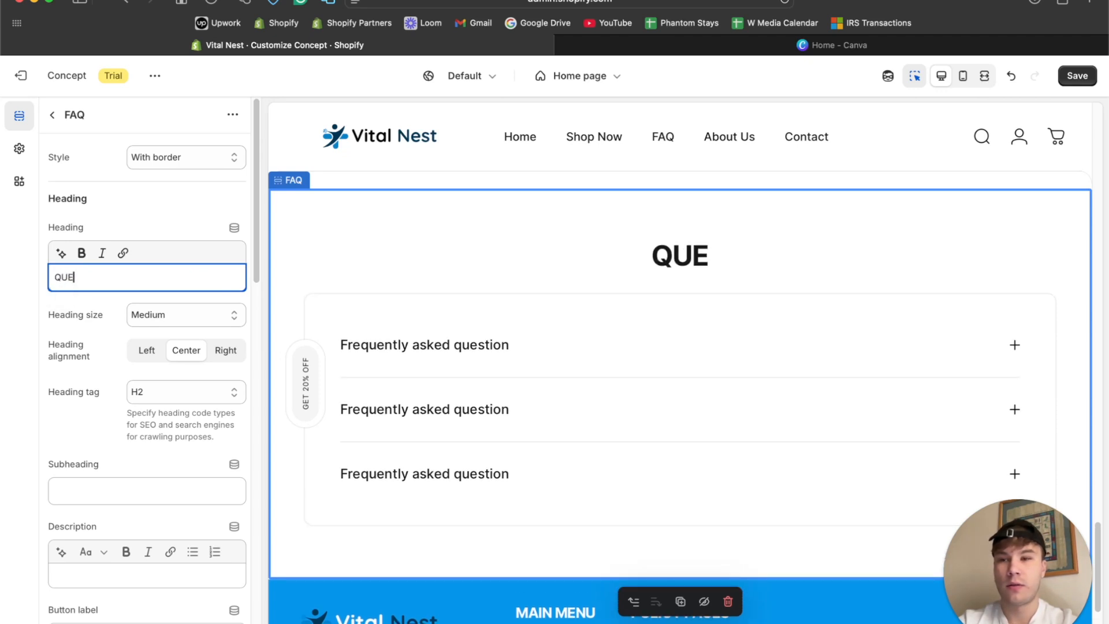
{"action": "key", "text": "BackSpace"}
{"action": "key", "text": "BackSpace"}
{"action": "key", "text": "BackSpace"}
{"action": "type", "text": "Questions? We've Got You Covered!"}
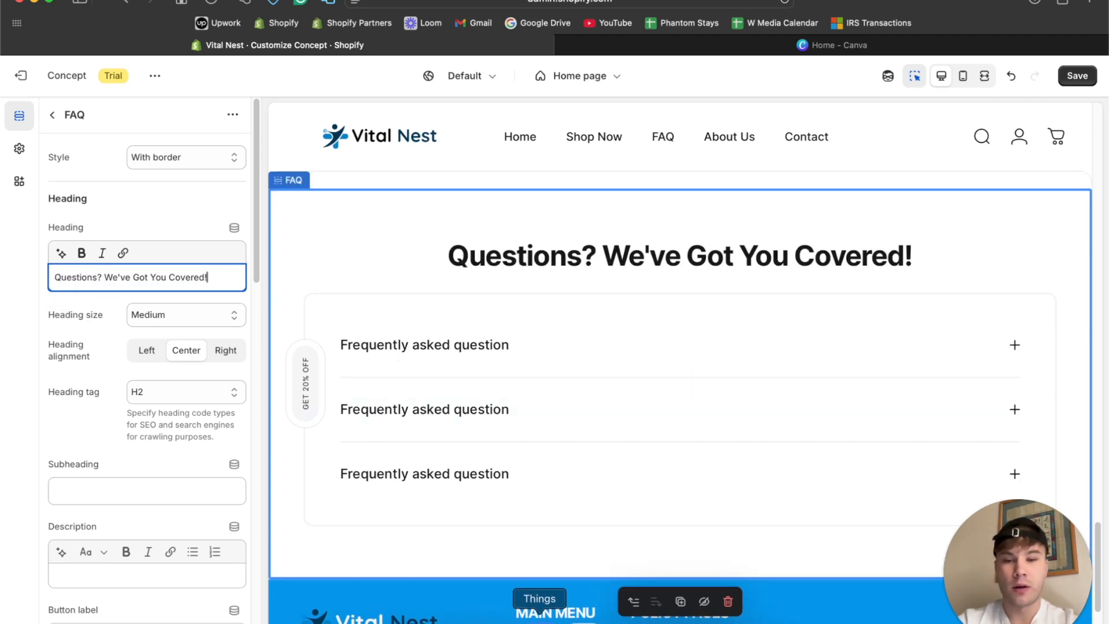
Switch to ChatGPT and send the request "I need you to generate a faq section for the home page".
{"action": "left_click", "coordinate": [569, 617]}
{"action": "type", "text": "I n"}
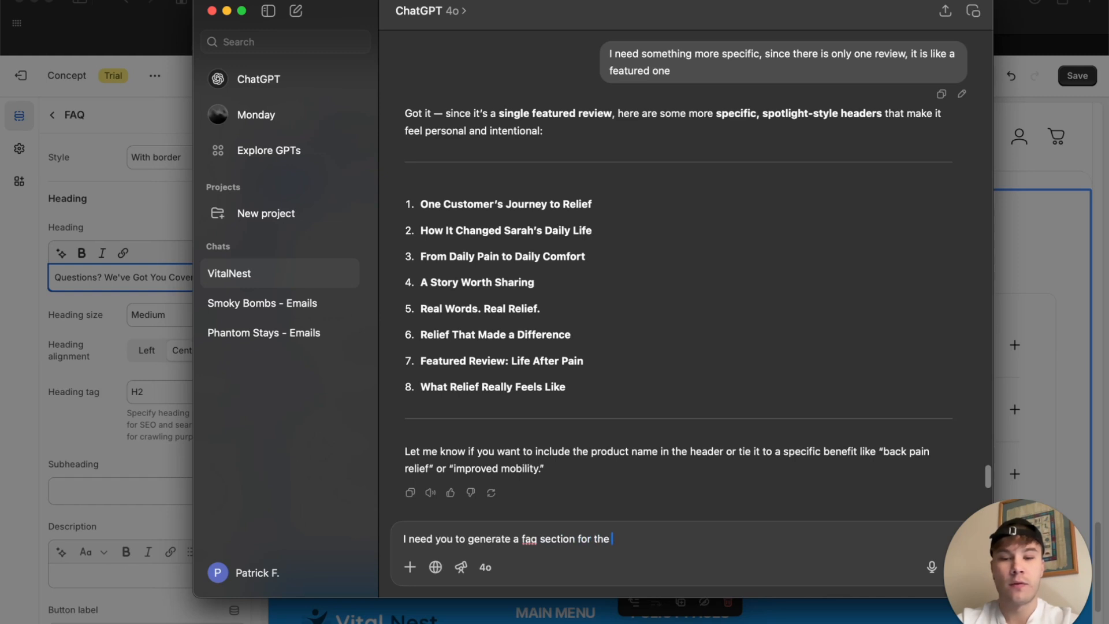
{"action": "type", "text": "e"}
{"action": "key", "text": "Return"}
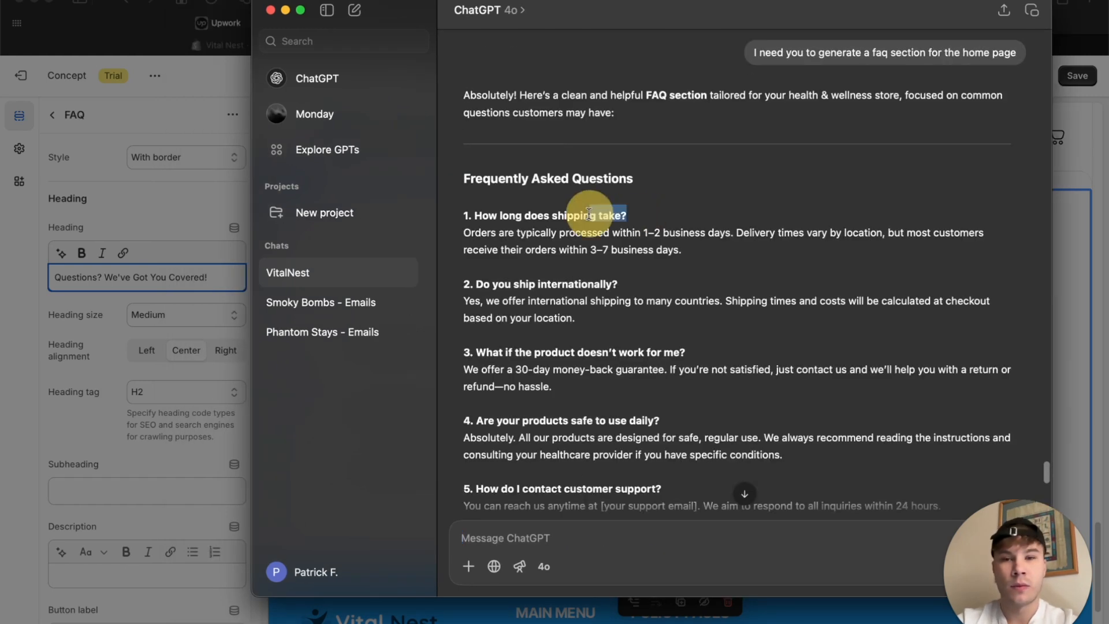
Copy "How long does shipping take?" from the ChatGPT reply into the theme editor's first FAQ question and remove its bold formatting.
{"action": "triple_click", "coordinate": [474, 215]}
{"action": "left_click", "coordinate": [477, 210]}
{"action": "left_click_drag", "start_coordinate": [475, 215], "coordinate": [630, 215]}
{"action": "key", "text": "super+c"}
{"action": "left_click", "coordinate": [182, 206]}
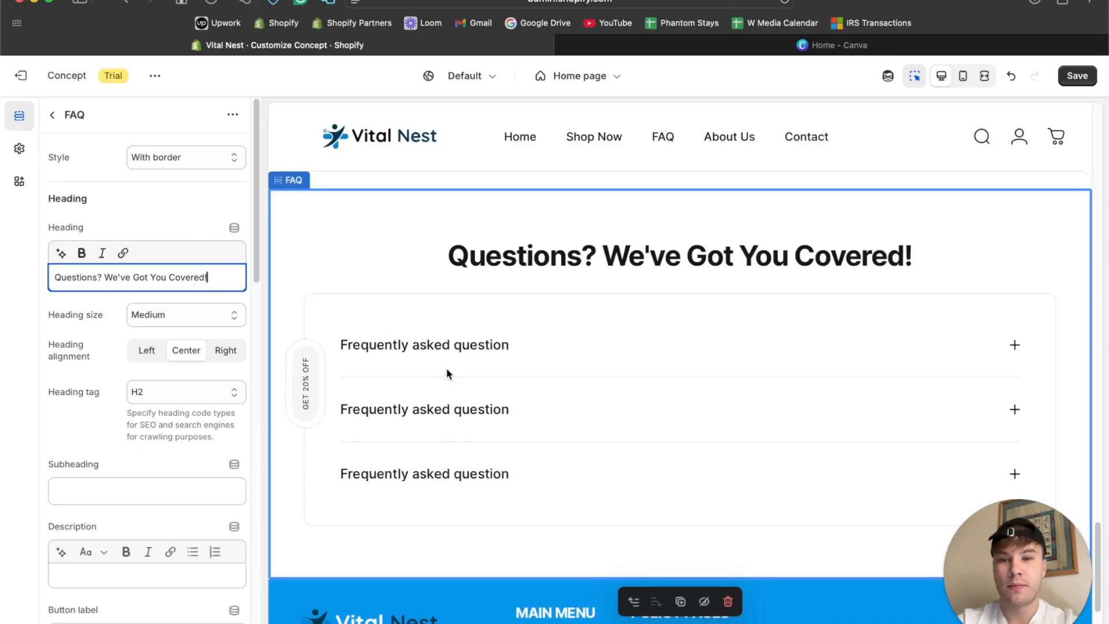
{"action": "left_click", "coordinate": [457, 349]}
{"action": "triple_click", "coordinate": [156, 206]}
{"action": "key", "text": "super+v"}
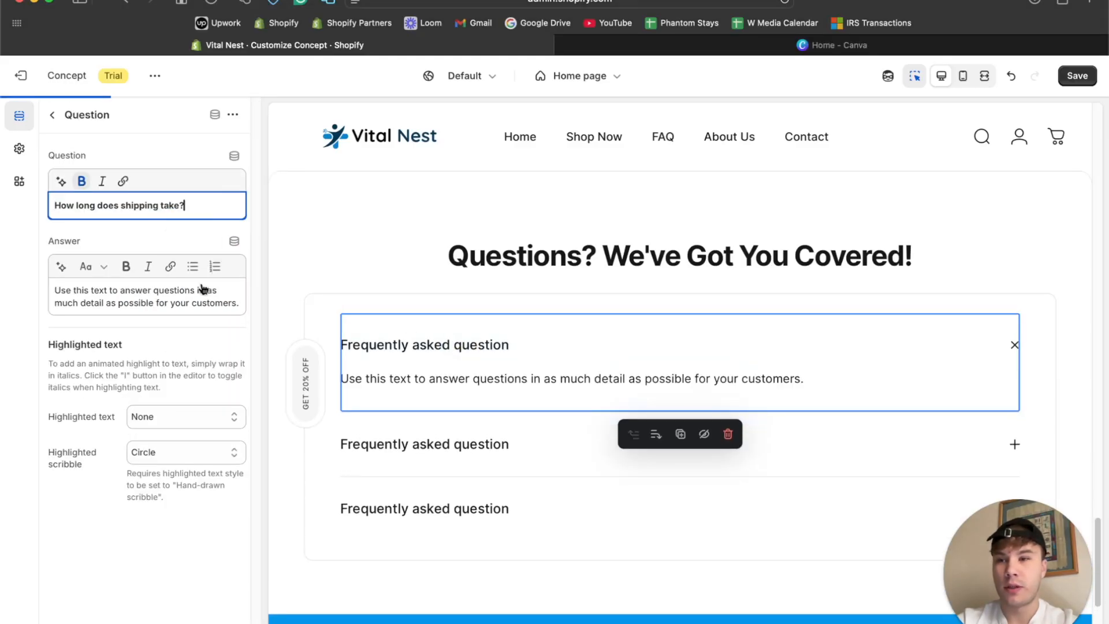
{"action": "key", "text": "super+a"}
{"action": "left_click", "coordinate": [81, 182]}
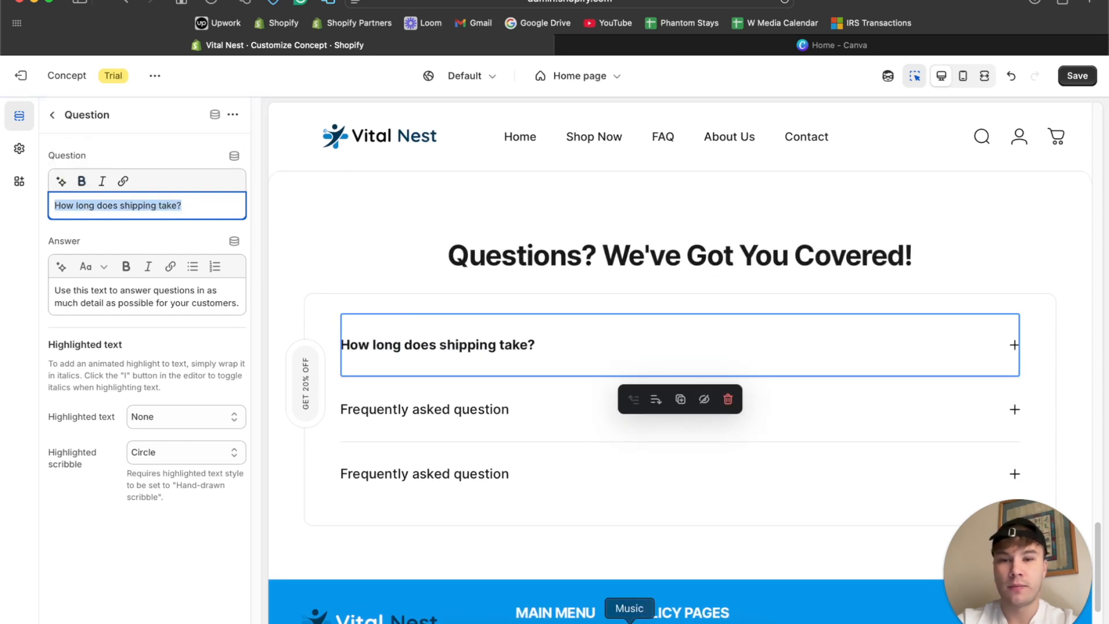
Replace the shipping question's placeholder answer with ChatGPT's text about order processing and delivery times.
{"action": "left_click", "coordinate": [573, 617]}
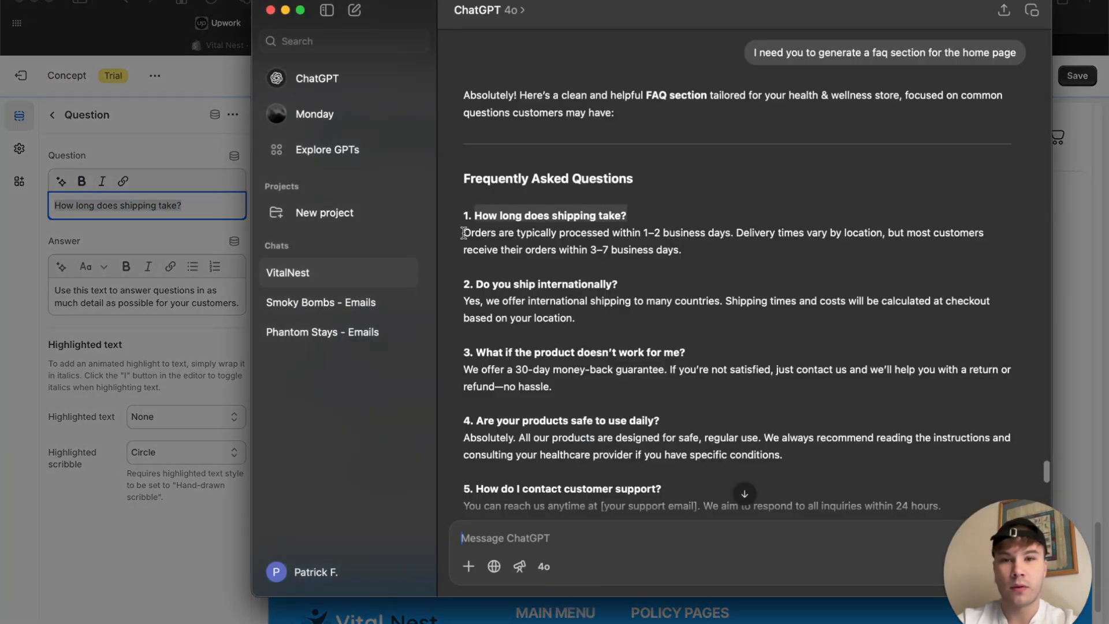
{"action": "left_click_drag", "start_coordinate": [463, 233], "coordinate": [682, 245]}
{"action": "key", "text": "super+c"}
{"action": "left_click", "coordinate": [161, 317]}
{"action": "triple_click", "coordinate": [164, 301]}
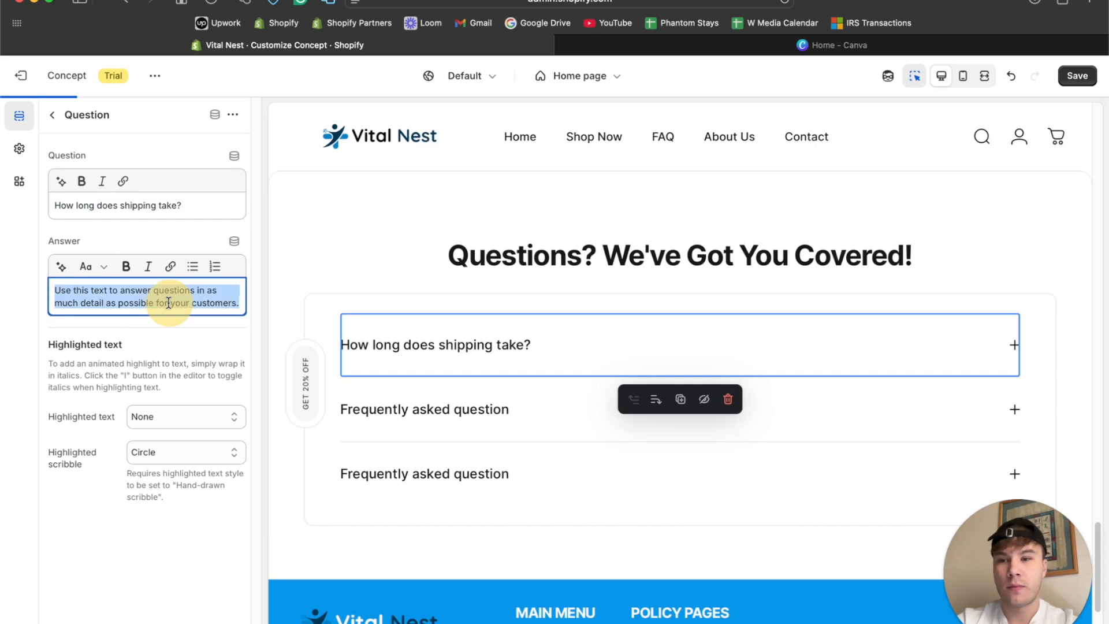
{"action": "key", "text": "super+v"}
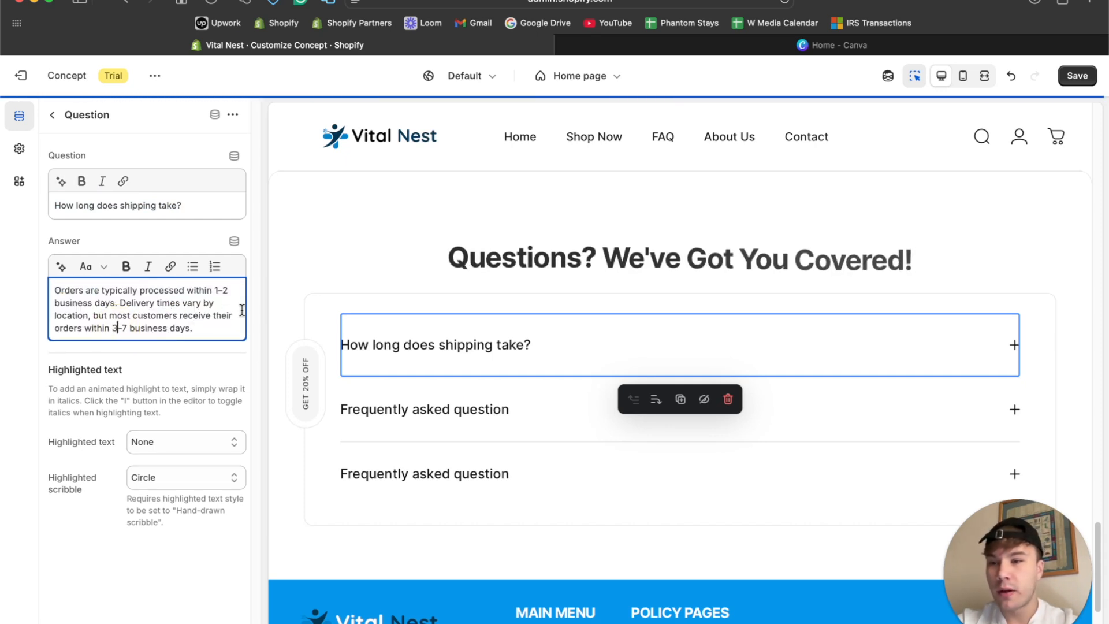
Change the delivery range in the shipping answer to 5–12 business days.
{"action": "key", "text": "BackSpace"}
{"action": "type", "text": "5"}
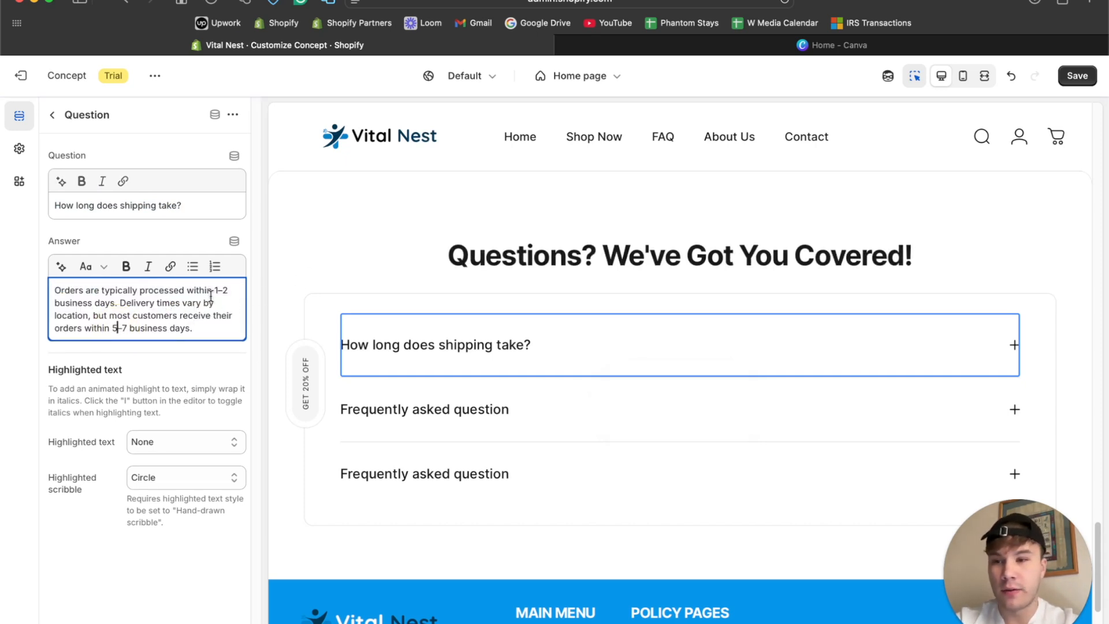
{"action": "double_click", "coordinate": [125, 328]}
{"action": "type", "text": "12"}
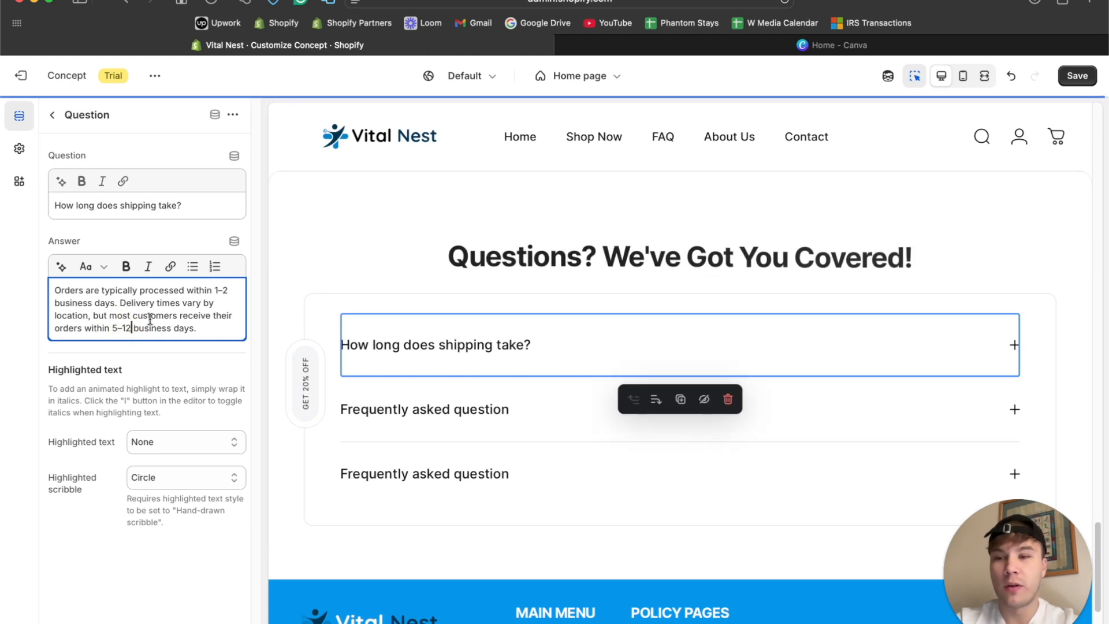
{"action": "left_click_drag", "start_coordinate": [200, 328], "coordinate": [50, 289]}
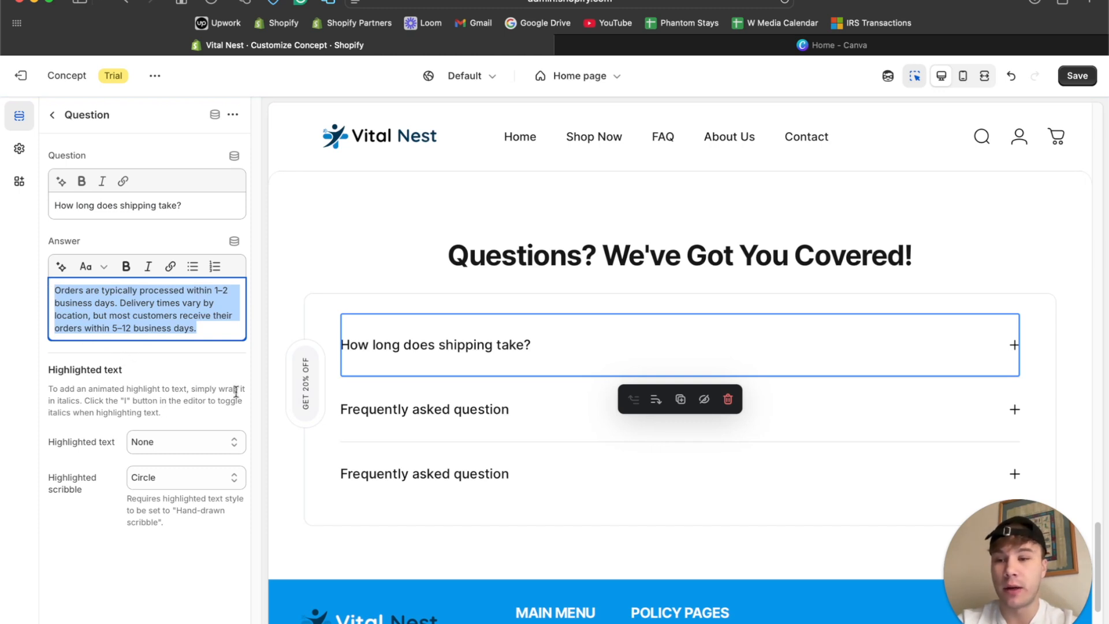
Turn off the preview inspector, then expand and collapse the shipping question to check its answer.
{"action": "left_click", "coordinate": [1015, 350]}
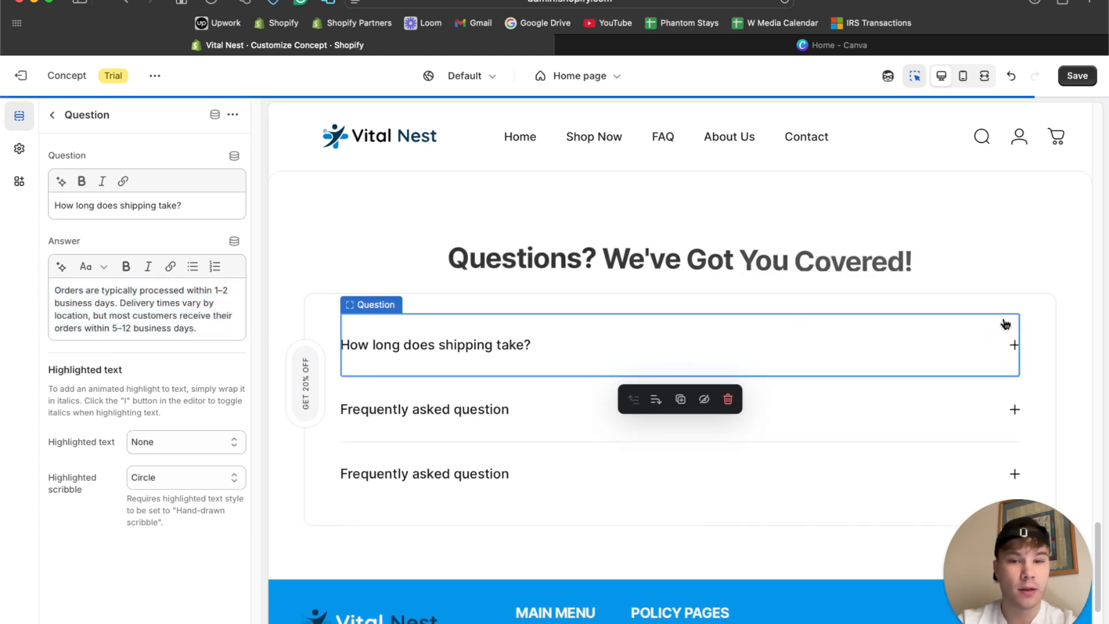
{"action": "left_click", "coordinate": [915, 75]}
{"action": "left_click", "coordinate": [1014, 348]}
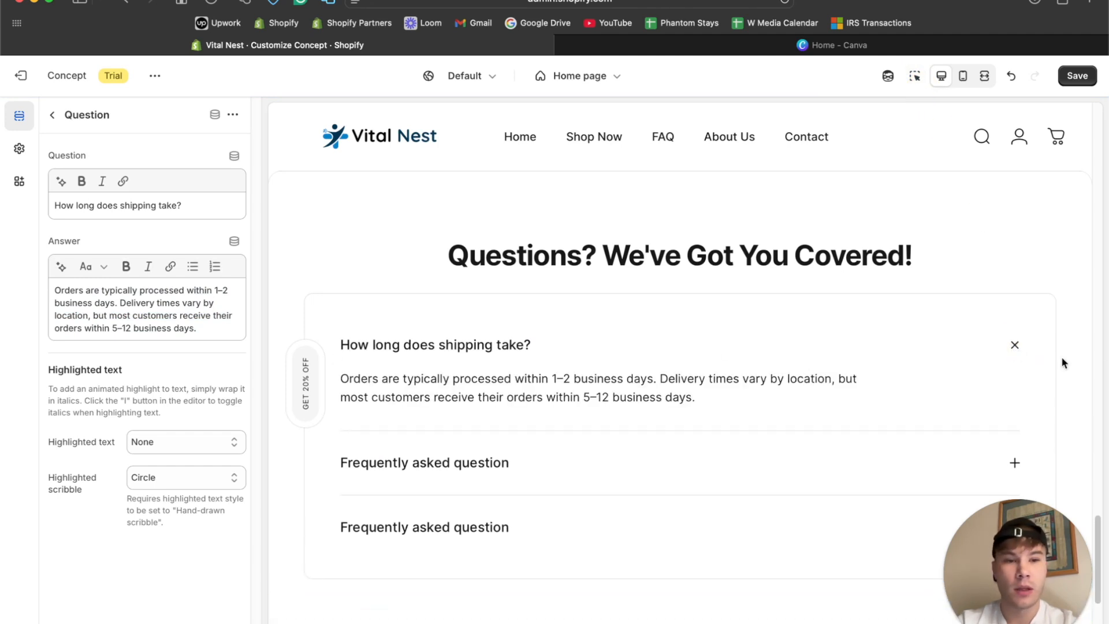
{"action": "left_click", "coordinate": [1015, 348]}
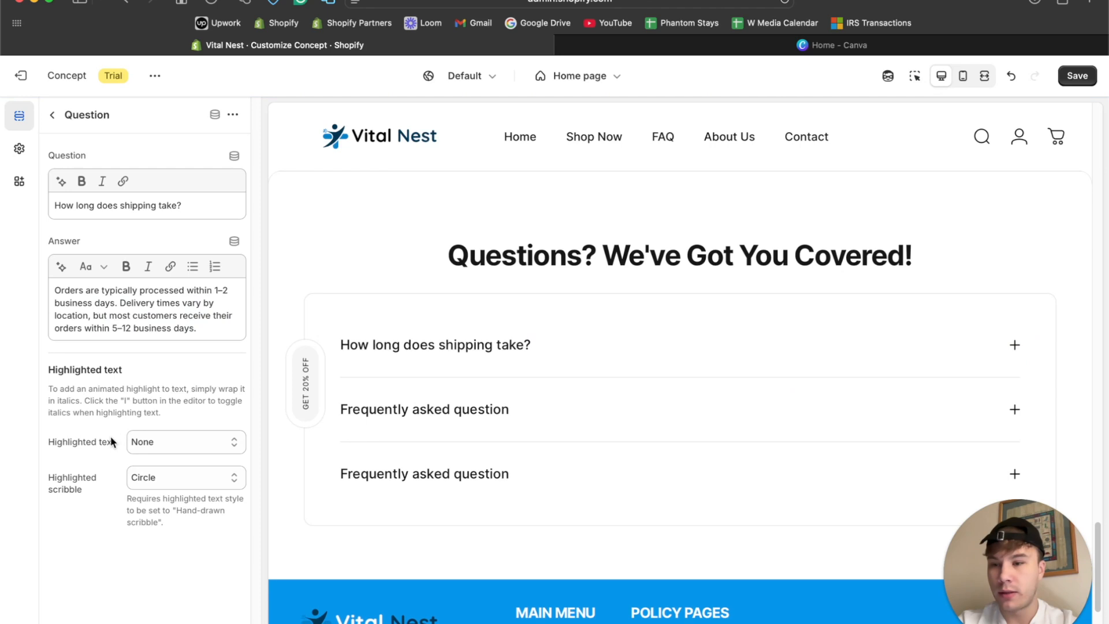
Try the Text color and Fancy underline highlighted text styles on the shipping question, check the preview, and restore None.
{"action": "left_click", "coordinate": [176, 442]}
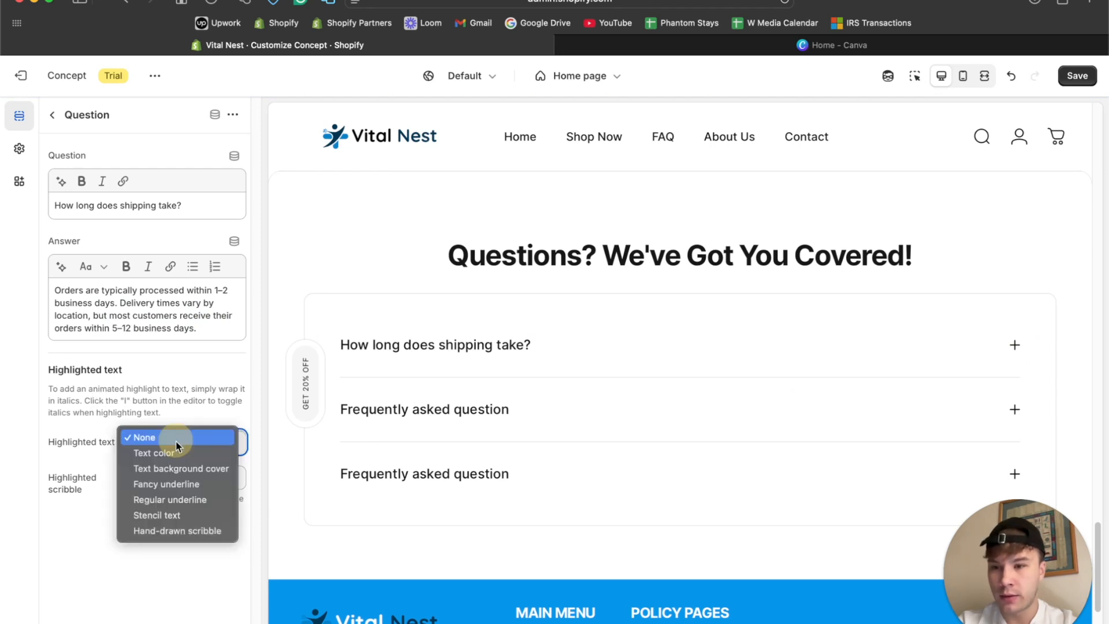
{"action": "left_click", "coordinate": [178, 452]}
{"action": "left_click", "coordinate": [178, 441]}
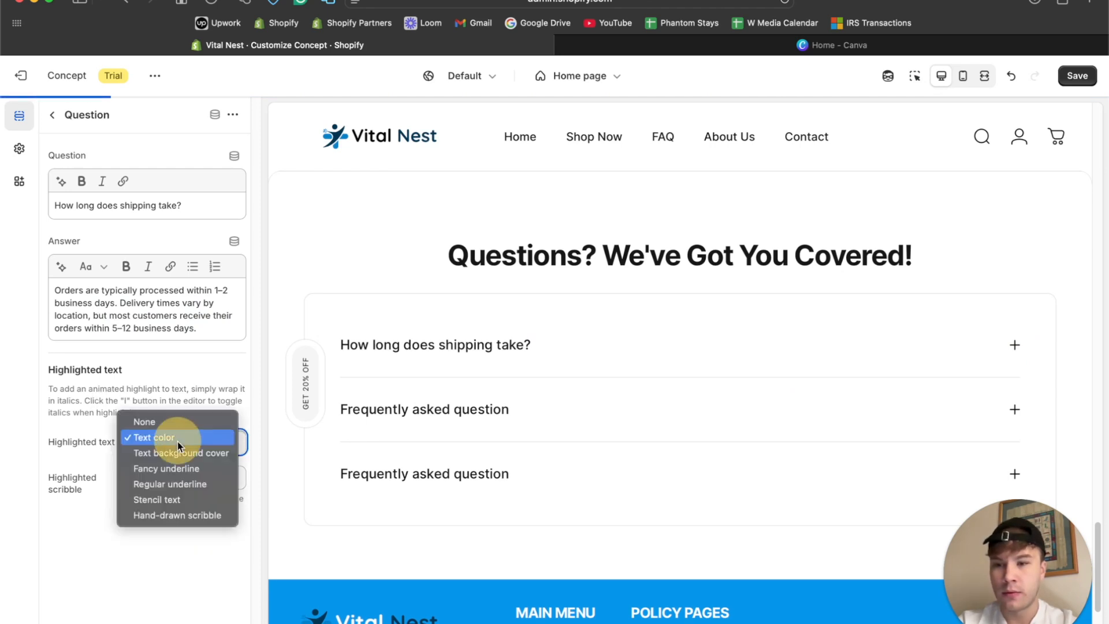
{"action": "left_click", "coordinate": [177, 468]}
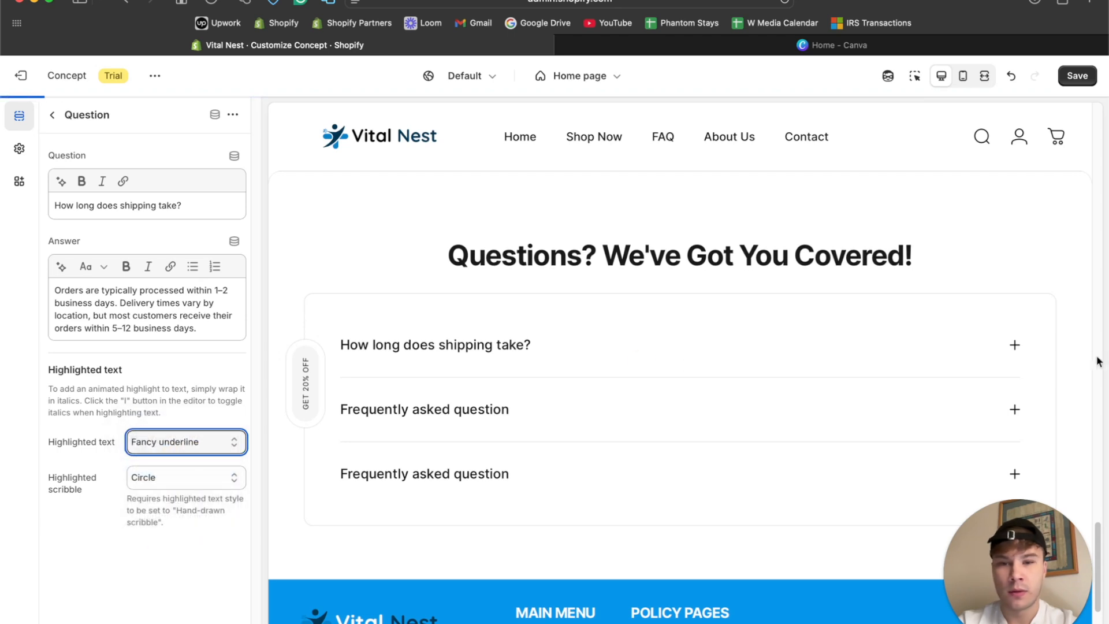
{"action": "left_click", "coordinate": [1014, 346]}
{"action": "left_click", "coordinate": [1014, 347]}
{"action": "left_click", "coordinate": [140, 447]}
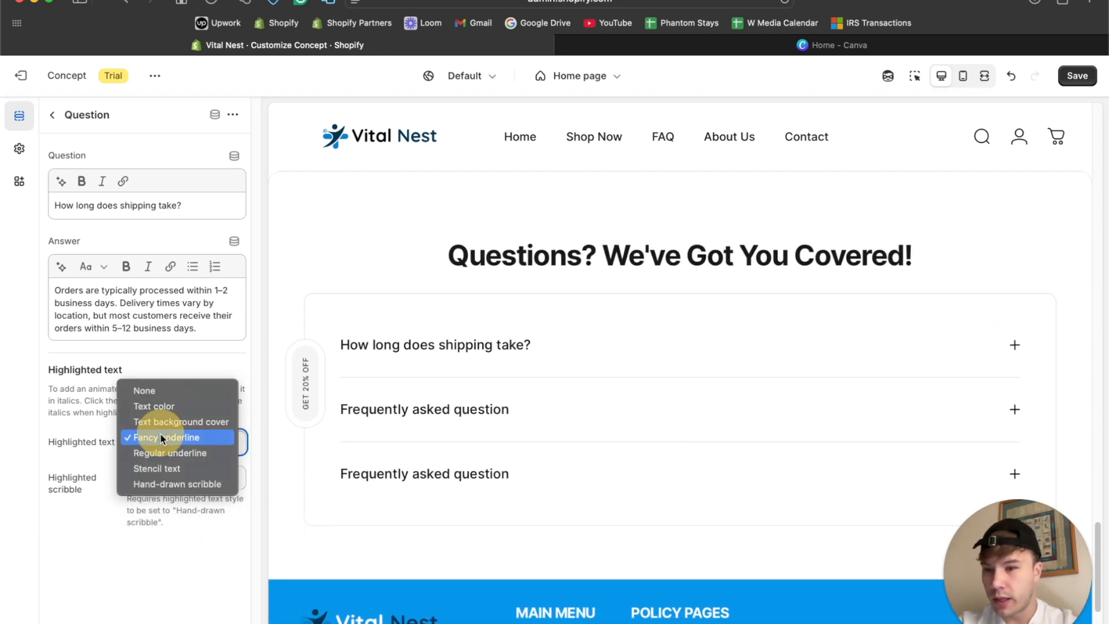
{"action": "left_click", "coordinate": [156, 388]}
Read the highlighting hint, italicize the whole shipping answer, set its highlighted text to Fancy underline, and check the preview.
{"action": "left_click_drag", "start_coordinate": [197, 328], "coordinate": [103, 319]}
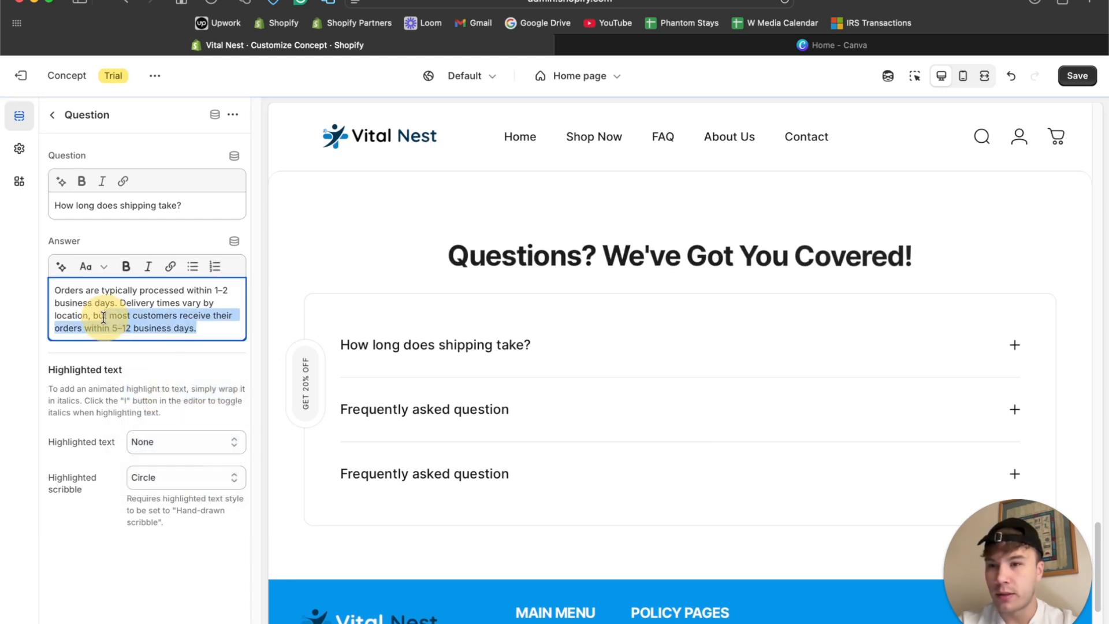
{"action": "left_click", "coordinate": [143, 379]}
{"action": "left_click_drag", "start_coordinate": [85, 400], "coordinate": [196, 404]}
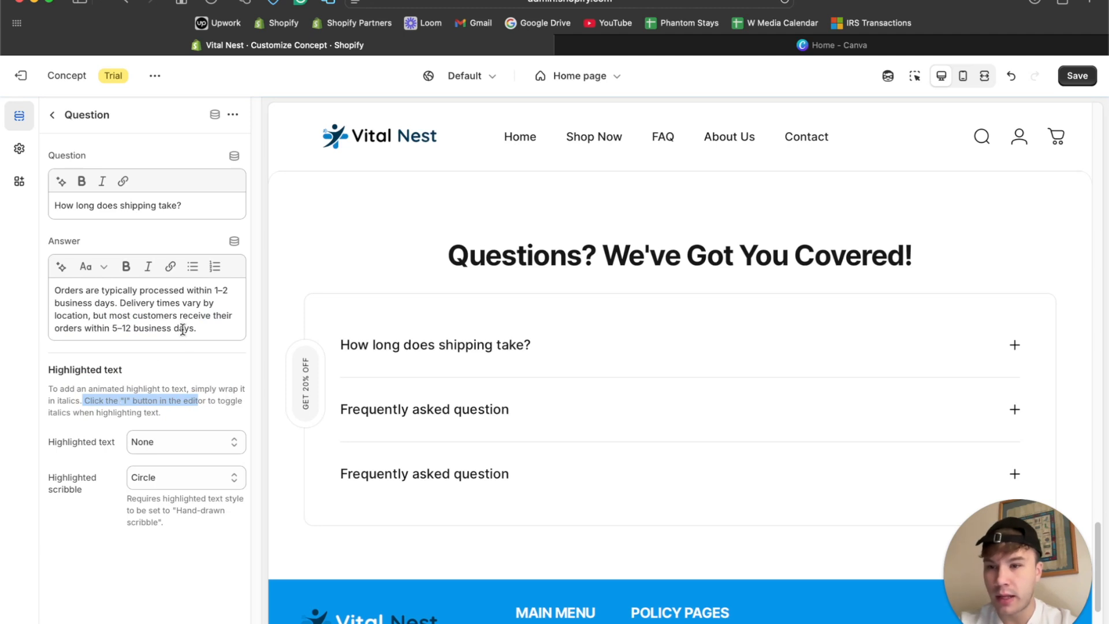
{"action": "left_click", "coordinate": [184, 310]}
{"action": "key", "text": "super+a"}
{"action": "left_click", "coordinate": [149, 266]}
{"action": "left_click", "coordinate": [185, 442]}
{"action": "left_click", "coordinate": [180, 485]}
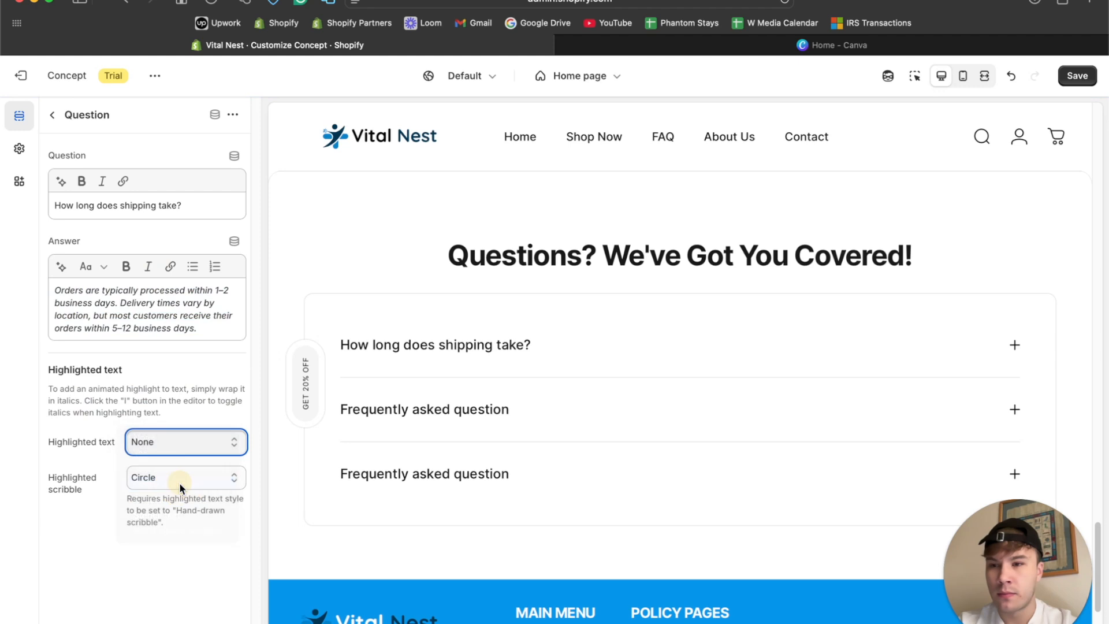
{"action": "left_click", "coordinate": [1008, 352]}
{"action": "left_click", "coordinate": [1008, 353]}
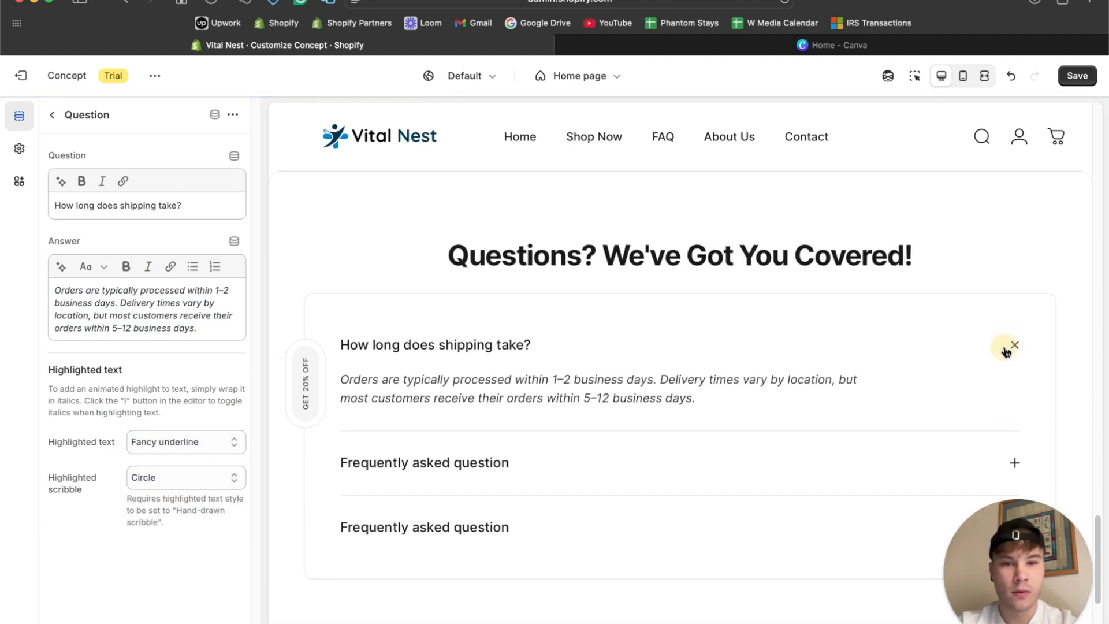
Try the Stencil text highlight style on the shipping answer and reread the hint about italics.
{"action": "left_click", "coordinate": [151, 446]}
{"action": "left_click", "coordinate": [168, 469]}
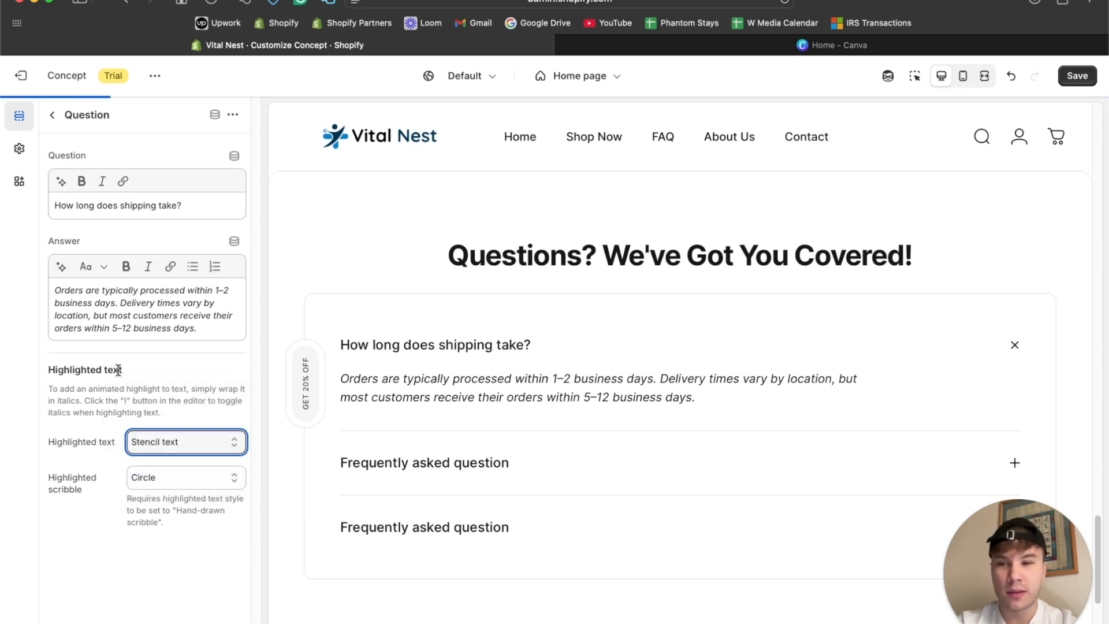
{"action": "left_click", "coordinate": [166, 324]}
{"action": "left_click_drag", "start_coordinate": [100, 400], "coordinate": [246, 401]}
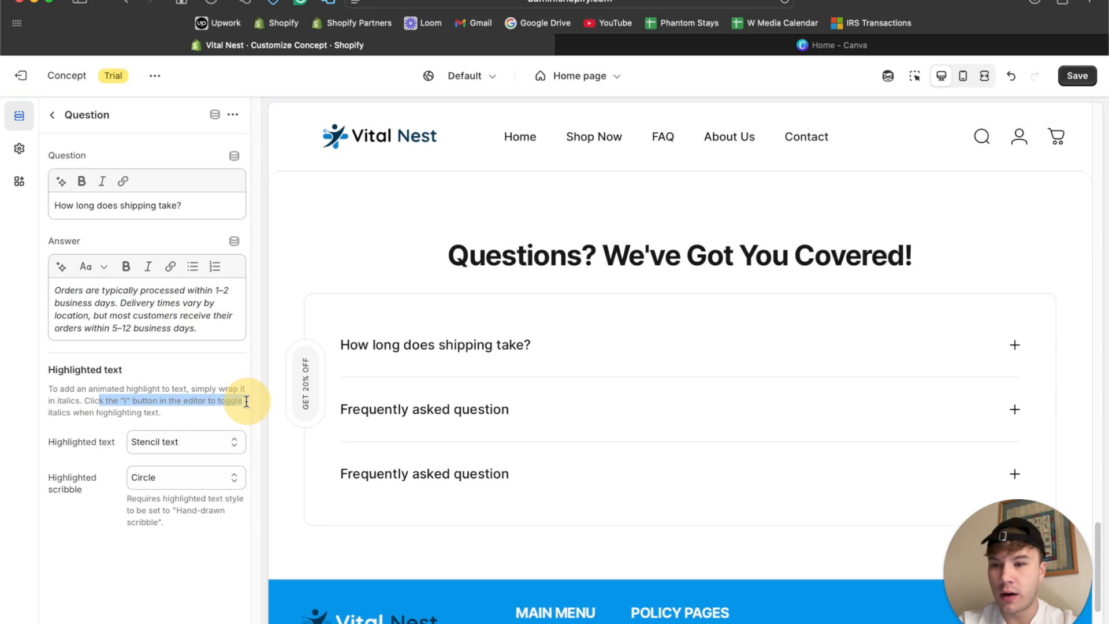
{"action": "left_click", "coordinate": [180, 411]}
Save the home page changes and expand the shipping question in the preview to recheck its answer.
{"action": "left_click", "coordinate": [1075, 78]}
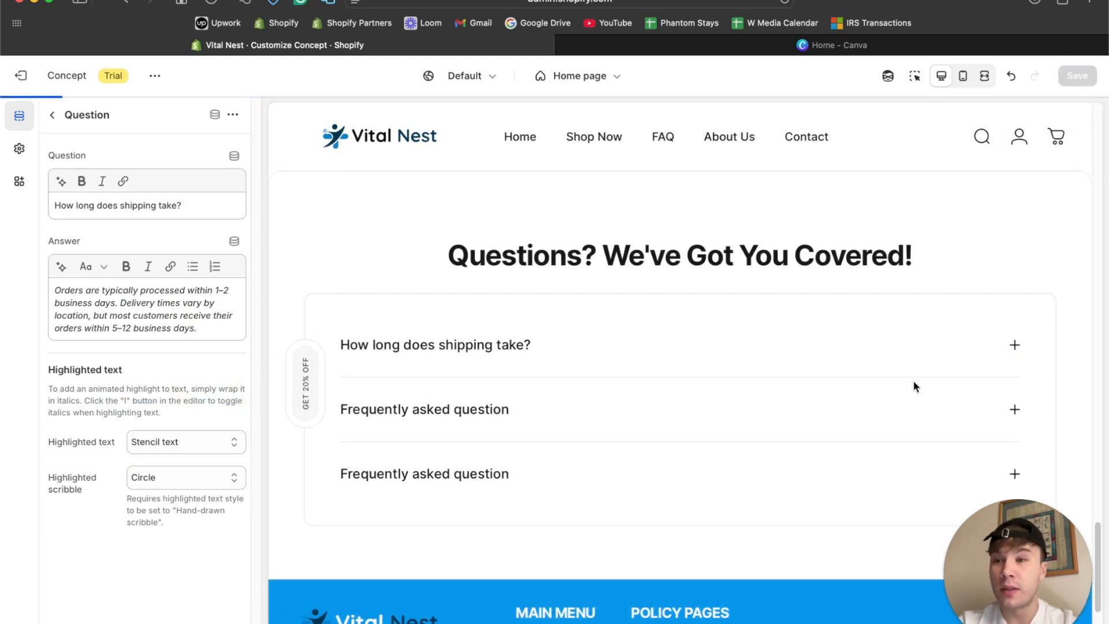
{"action": "left_click", "coordinate": [1015, 345]}
{"action": "left_click", "coordinate": [1016, 344]}
{"action": "left_click", "coordinate": [1017, 345]}
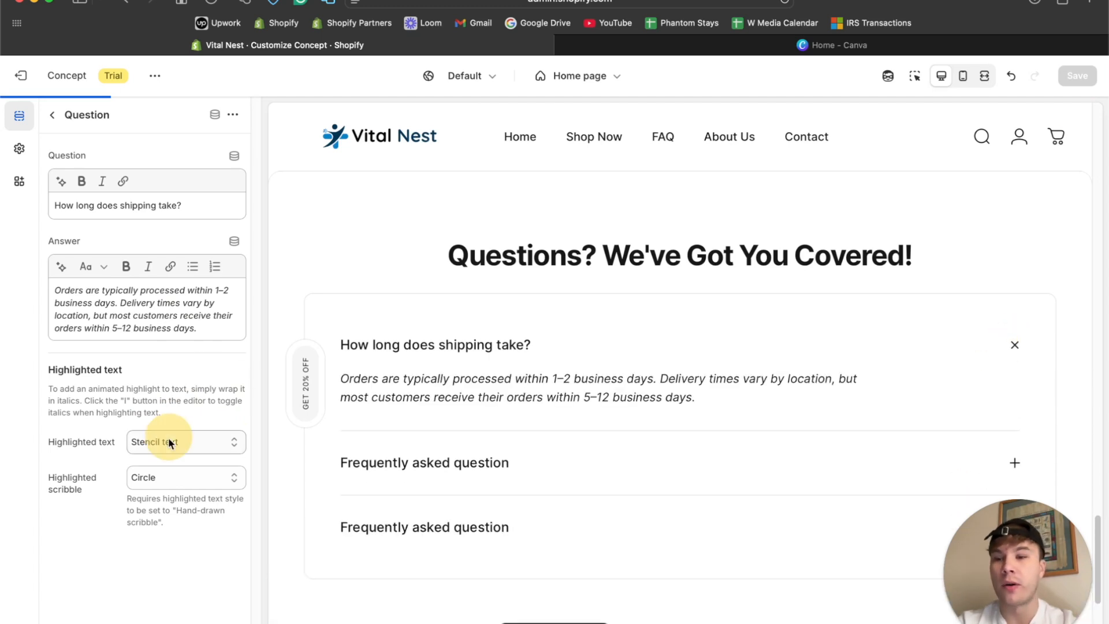
Set the shipping question's highlighted text back to None and remove the italics from its answer.
{"action": "left_click", "coordinate": [168, 438]}
{"action": "key", "text": "Escape"}
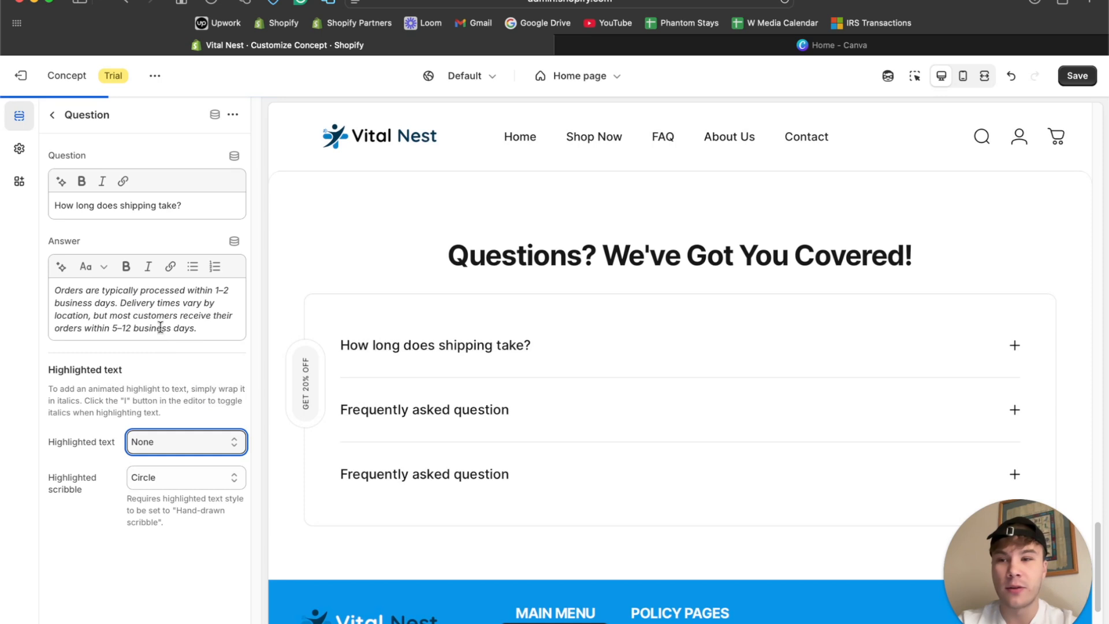
{"action": "triple_click", "coordinate": [158, 314]}
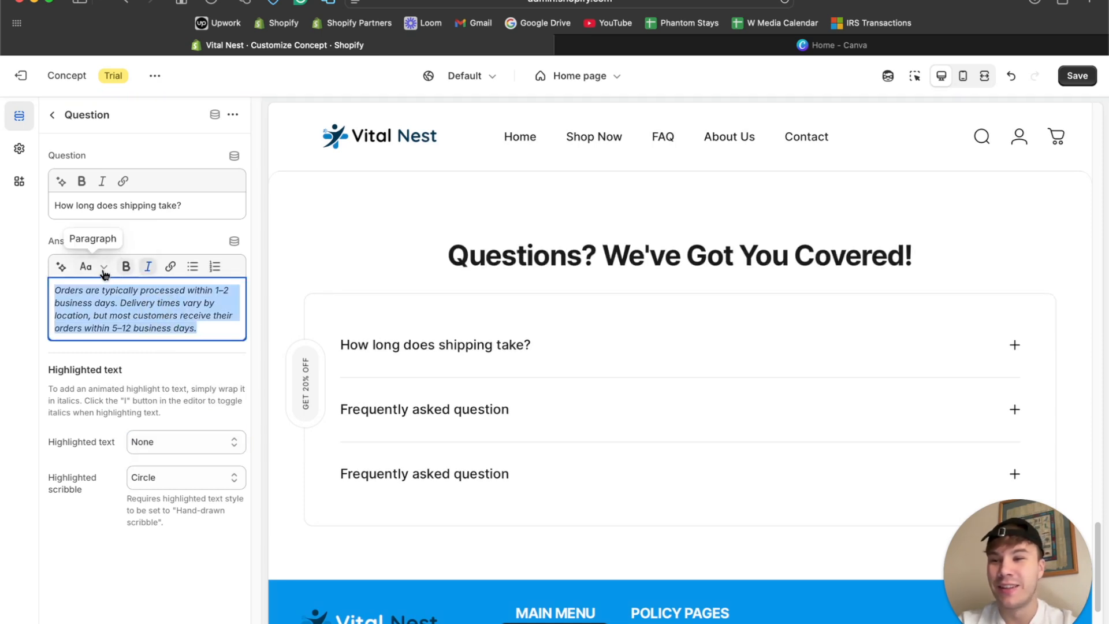
{"action": "left_click", "coordinate": [148, 266]}
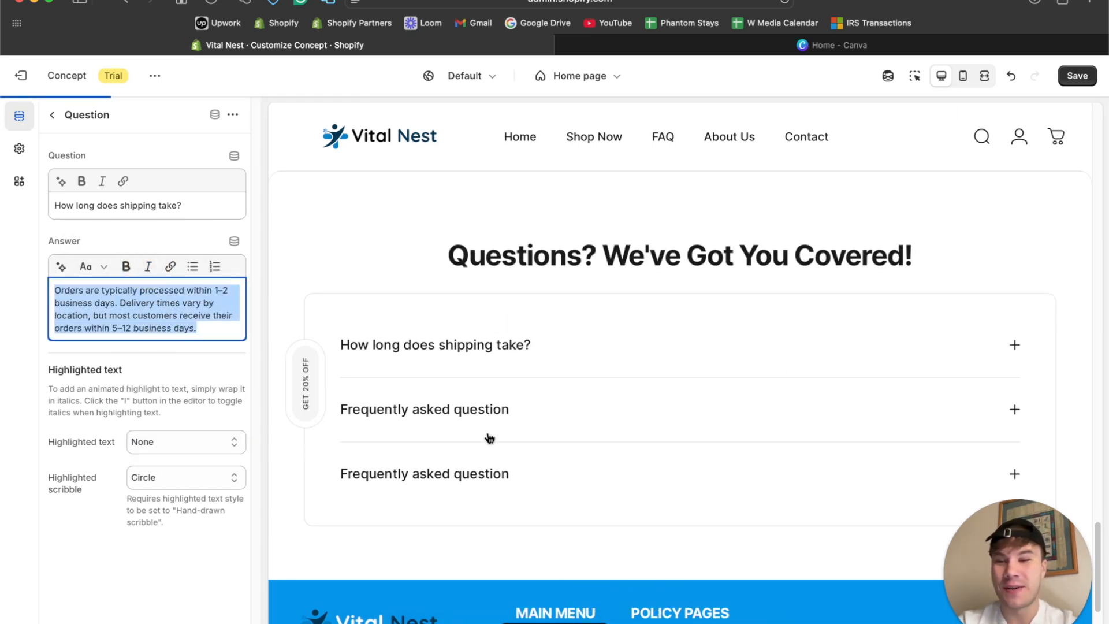
Change the FAQ section's style to With background and expand the shipping question to check the look.
{"action": "left_click", "coordinate": [54, 115]}
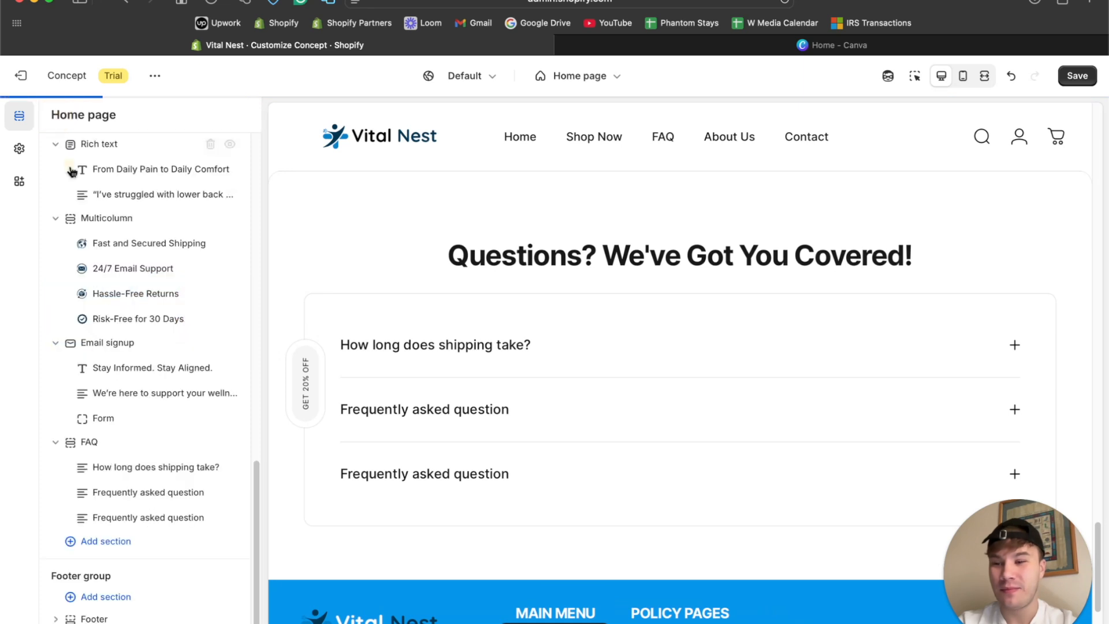
{"action": "left_click", "coordinate": [98, 443]}
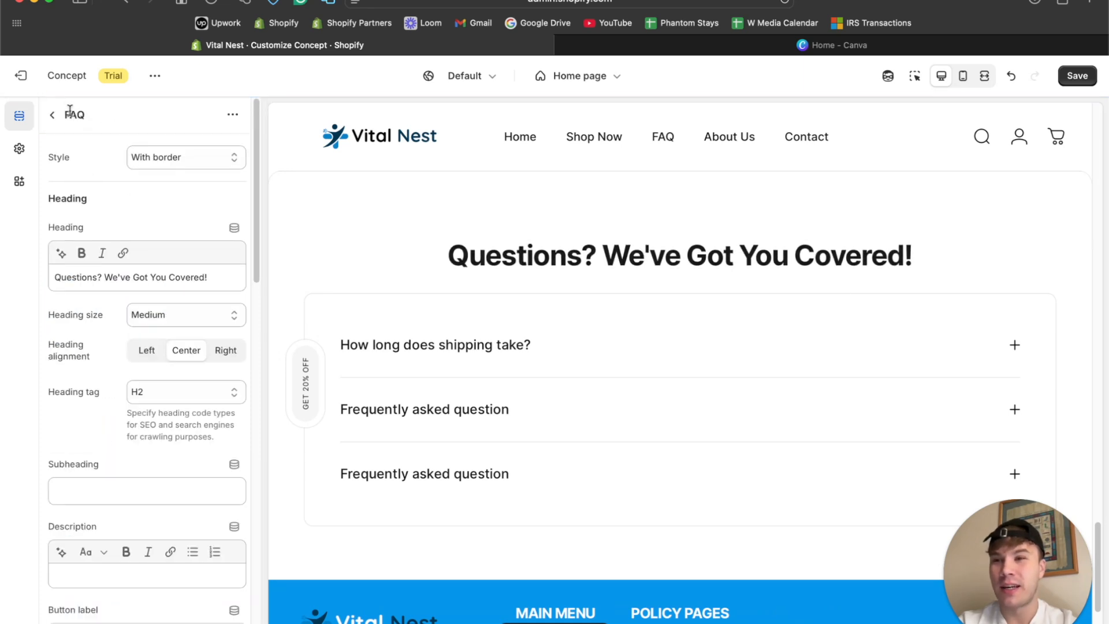
{"action": "left_click", "coordinate": [214, 161]}
{"action": "left_click", "coordinate": [208, 168]}
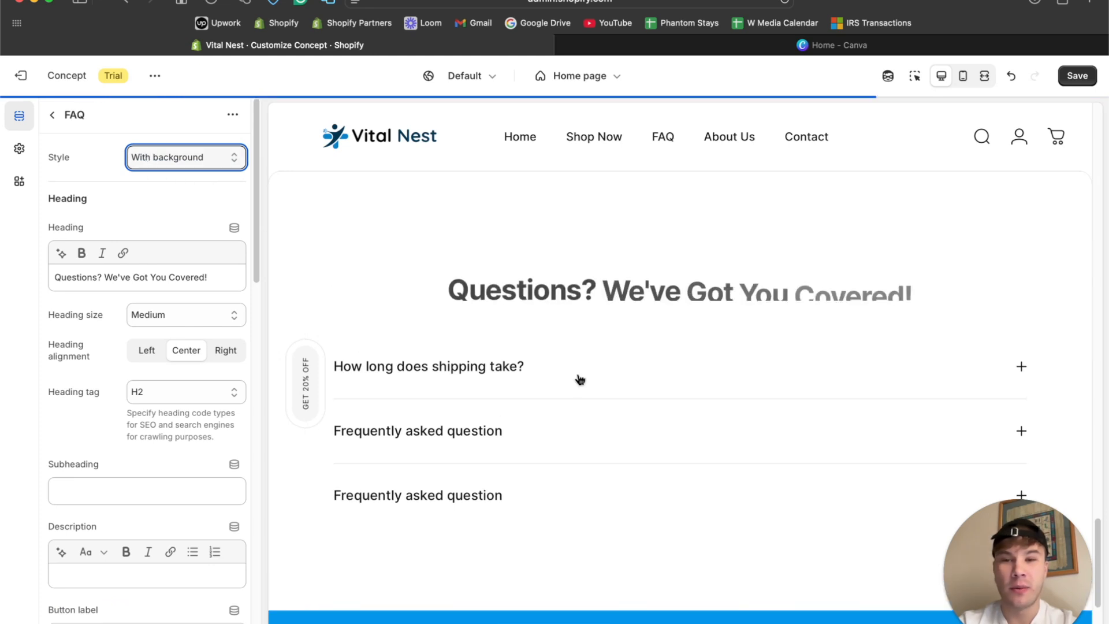
{"action": "left_click", "coordinate": [1019, 370]}
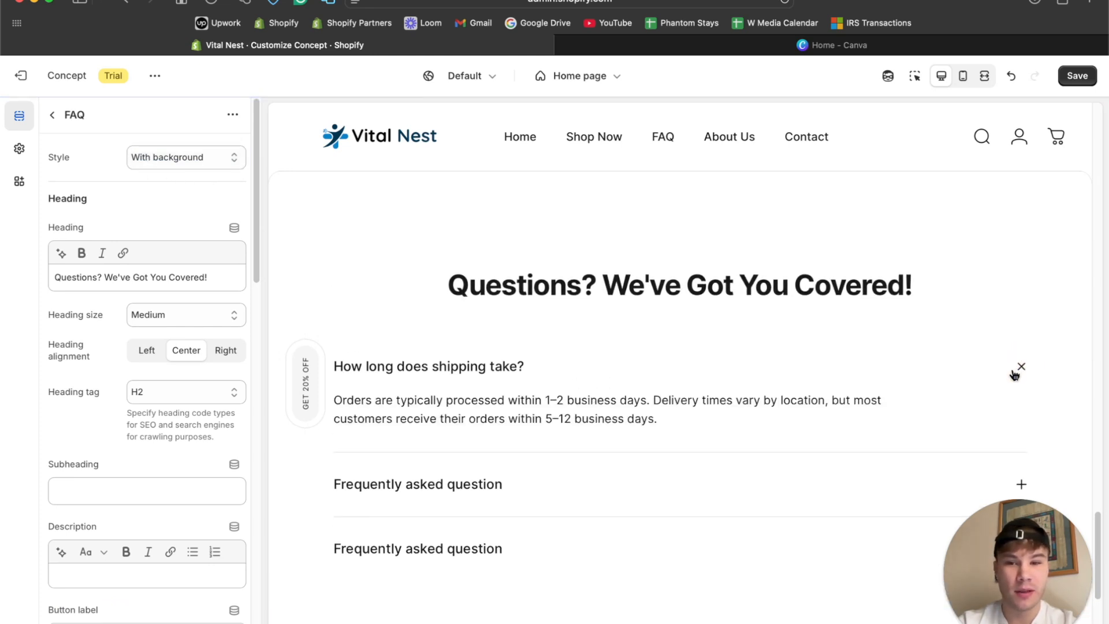
Collapse the shipping question in the preview and try #003554 as the FAQ section's background color.
{"action": "left_click", "coordinate": [1017, 373]}
{"action": "scroll", "coordinate": [113, 439], "scroll_direction": "down", "scroll_amount": 10}
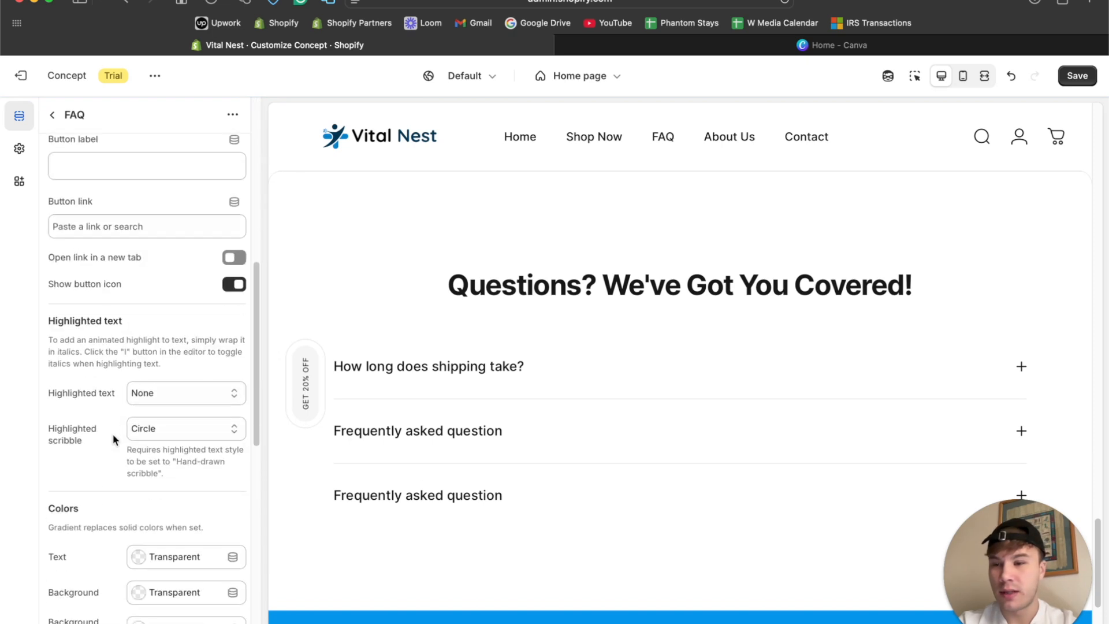
{"action": "left_click", "coordinate": [132, 437]}
{"action": "left_click", "coordinate": [167, 327]}
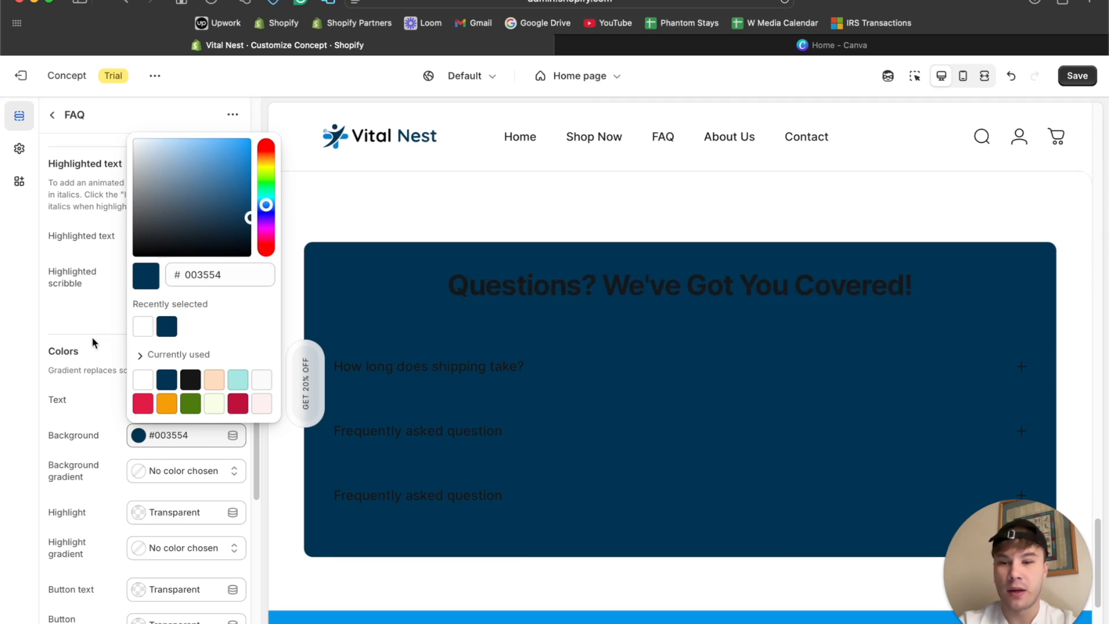
{"action": "left_click", "coordinate": [64, 323]}
{"action": "scroll", "coordinate": [450, 518], "scroll_direction": "down", "scroll_amount": 2}
{"action": "left_click", "coordinate": [277, 527]}
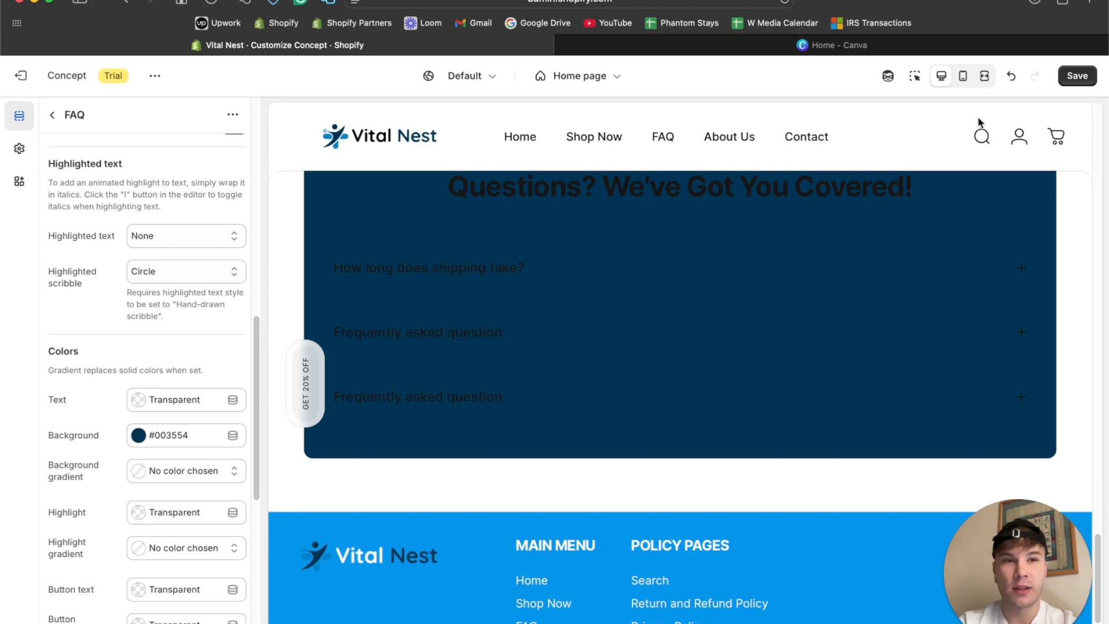
Turn on the preview inspector, select the footer and copy its background color code #0696EB.
{"action": "left_click", "coordinate": [914, 76]}
{"action": "left_click", "coordinate": [278, 537]}
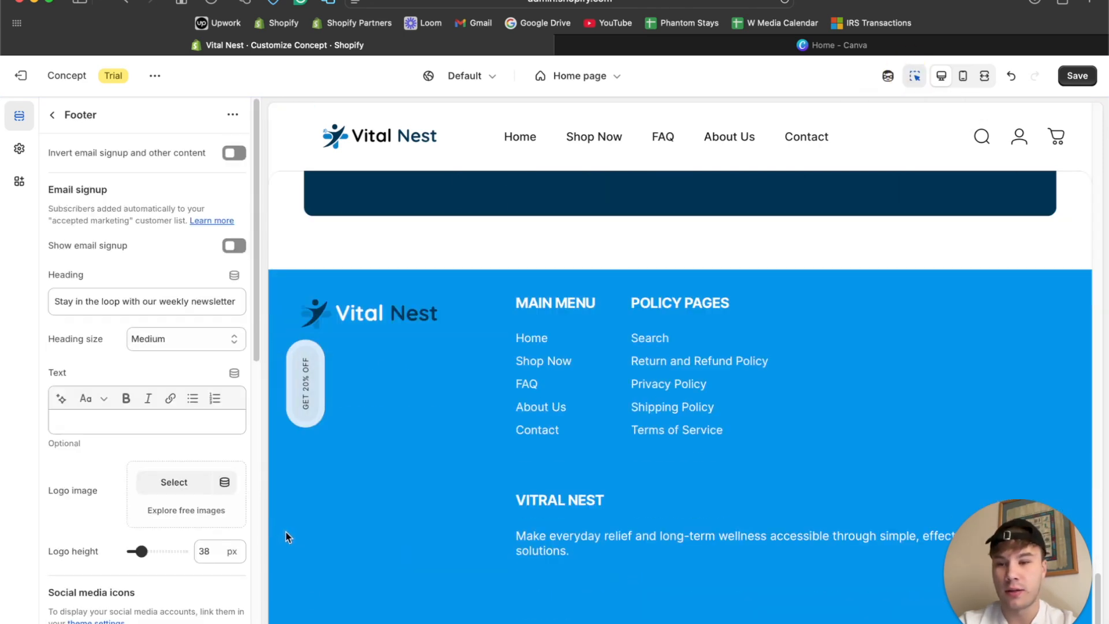
{"action": "scroll", "coordinate": [161, 344], "scroll_direction": "down", "scroll_amount": 10}
{"action": "left_click", "coordinate": [177, 316]}
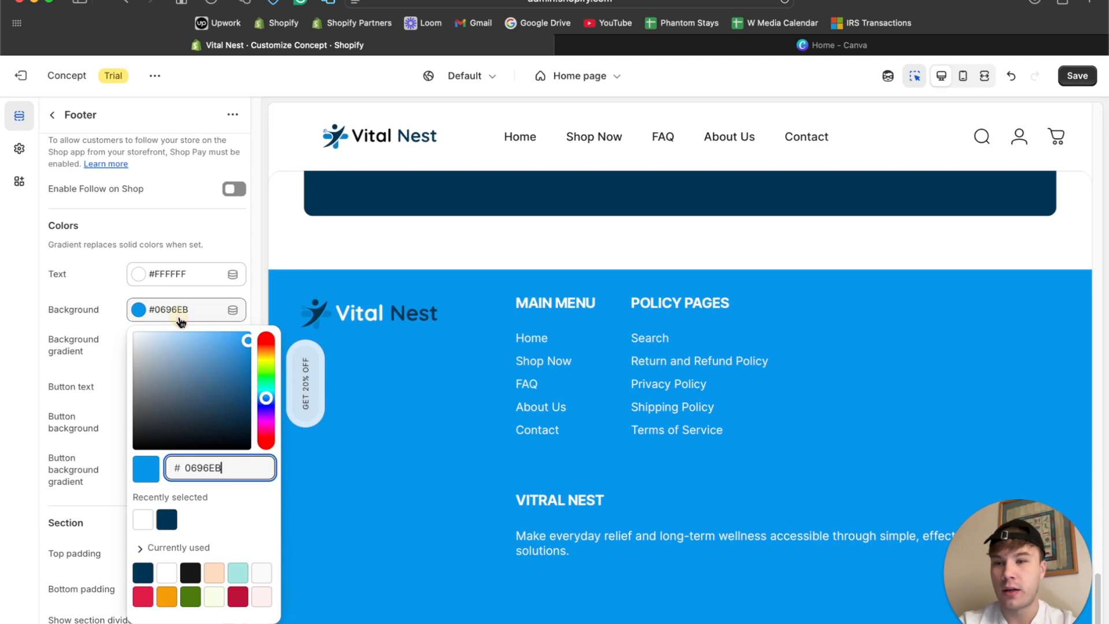
{"action": "scroll", "coordinate": [380, 408], "scroll_direction": "up", "scroll_amount": 5}
Set the FAQ section's background color to #0696EB and its text color to white.
{"action": "left_click", "coordinate": [306, 231]}
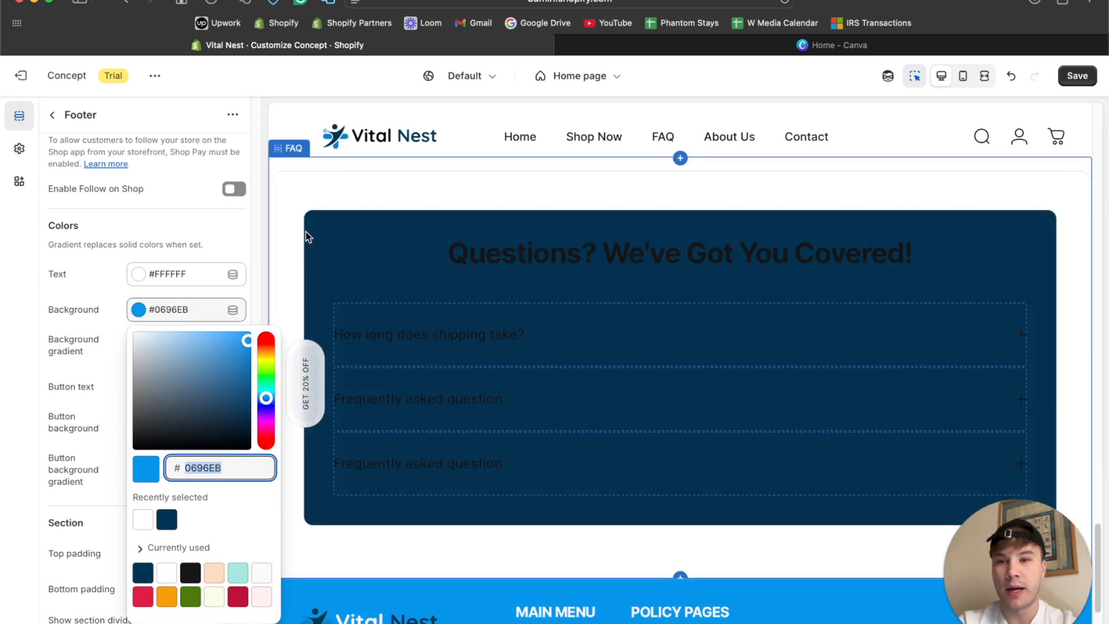
{"action": "scroll", "coordinate": [182, 336], "scroll_direction": "down", "scroll_amount": 10}
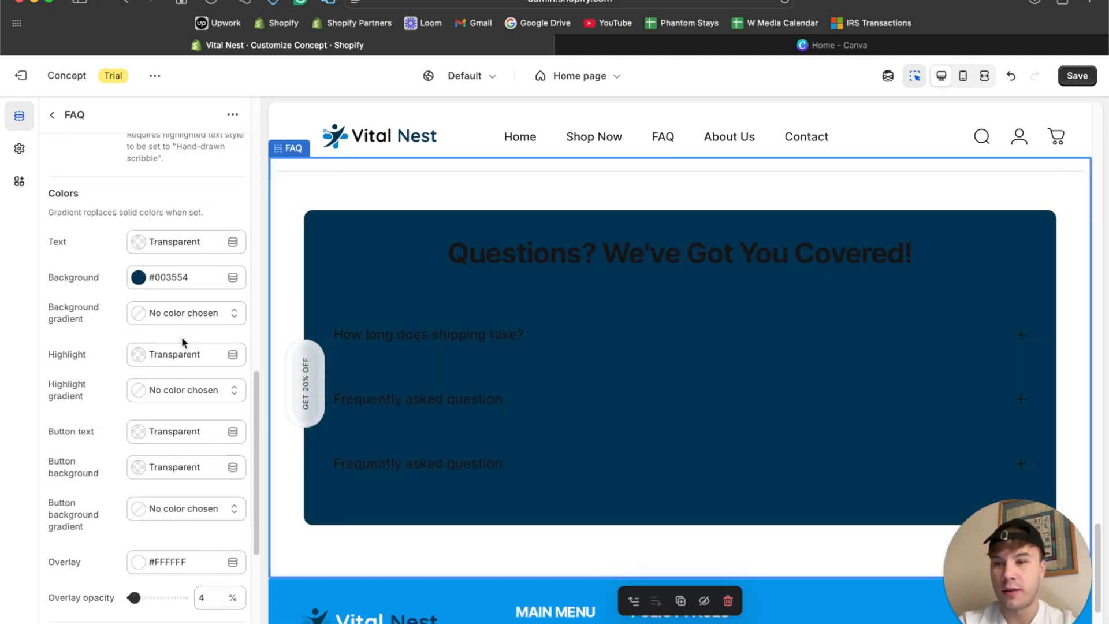
{"action": "left_click", "coordinate": [179, 278]}
{"action": "left_click", "coordinate": [38, 304]}
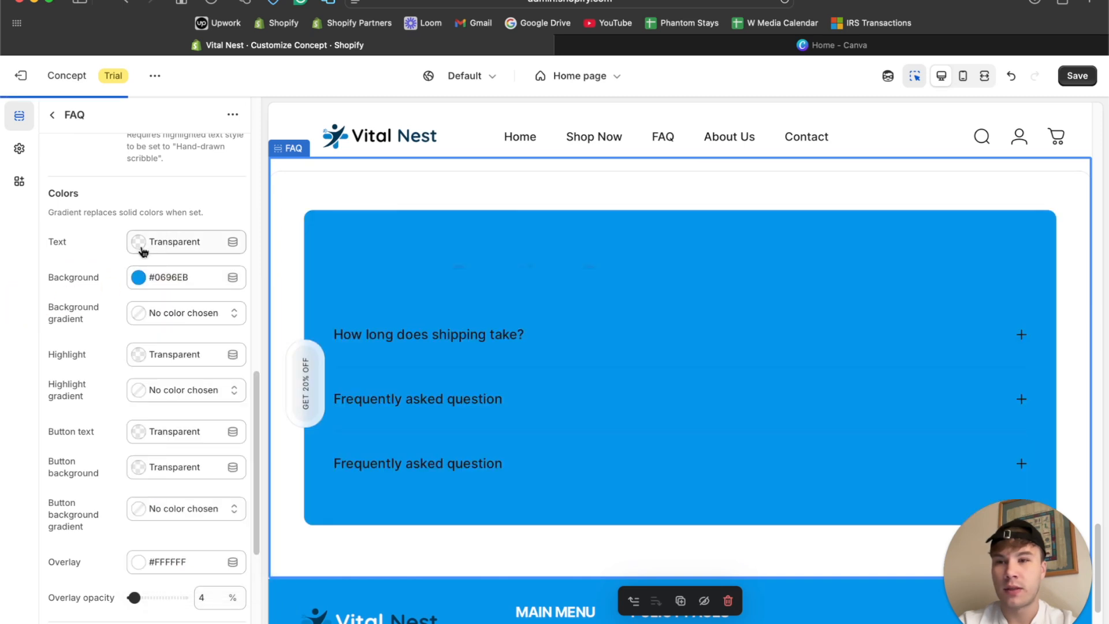
{"action": "left_click", "coordinate": [143, 245]}
Place the cursor before the shipping question's text and search Google for "copy symbol" in a new tab.
{"action": "left_click", "coordinate": [54, 203]}
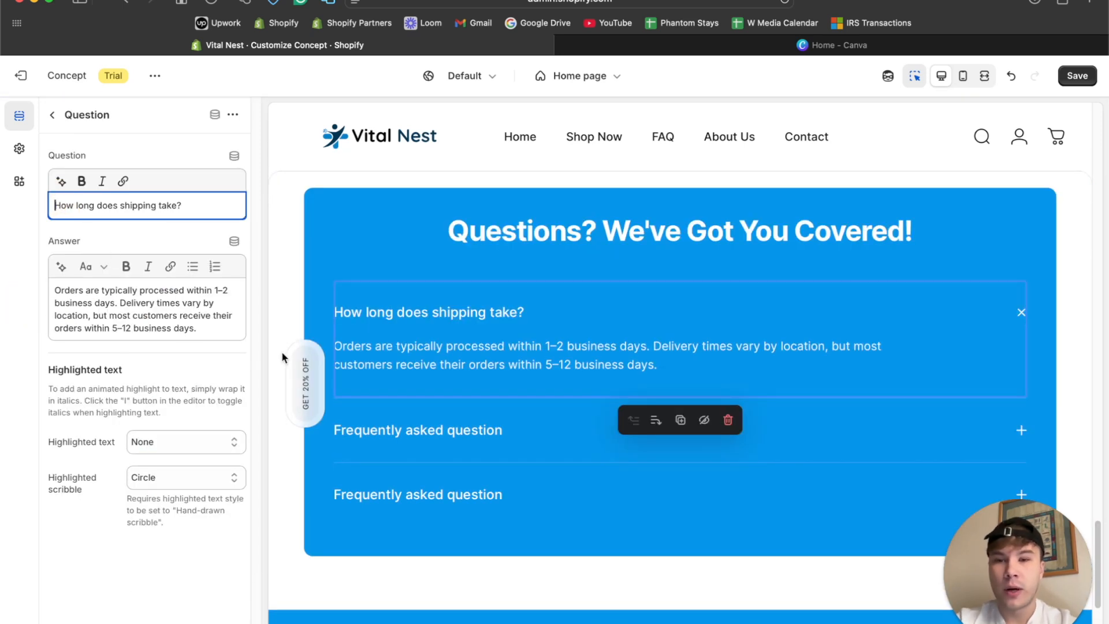
{"action": "left_click", "coordinate": [1092, 4]}
{"action": "type", "text": "symbol"}
{"action": "key", "text": "super+a"}
{"action": "type", "text": "copy synmb"}
{"action": "key", "text": "BackSpace"}
{"action": "key", "text": "BackSpace"}
{"action": "key", "text": "BackSpace"}
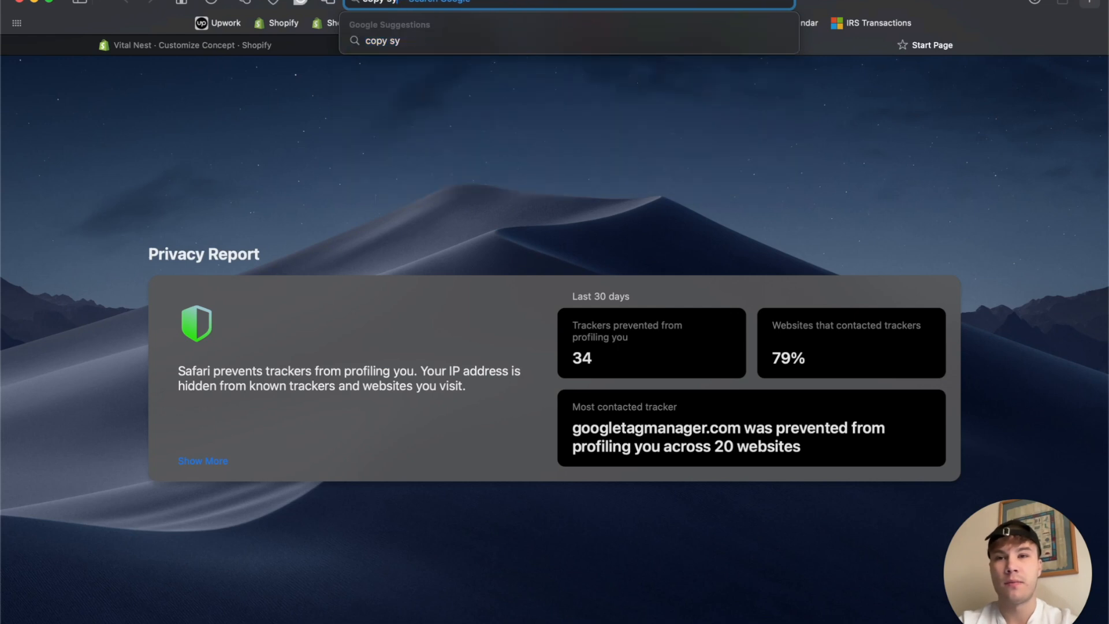
{"action": "type", "text": "mbol"}
{"action": "key", "text": "Return"}
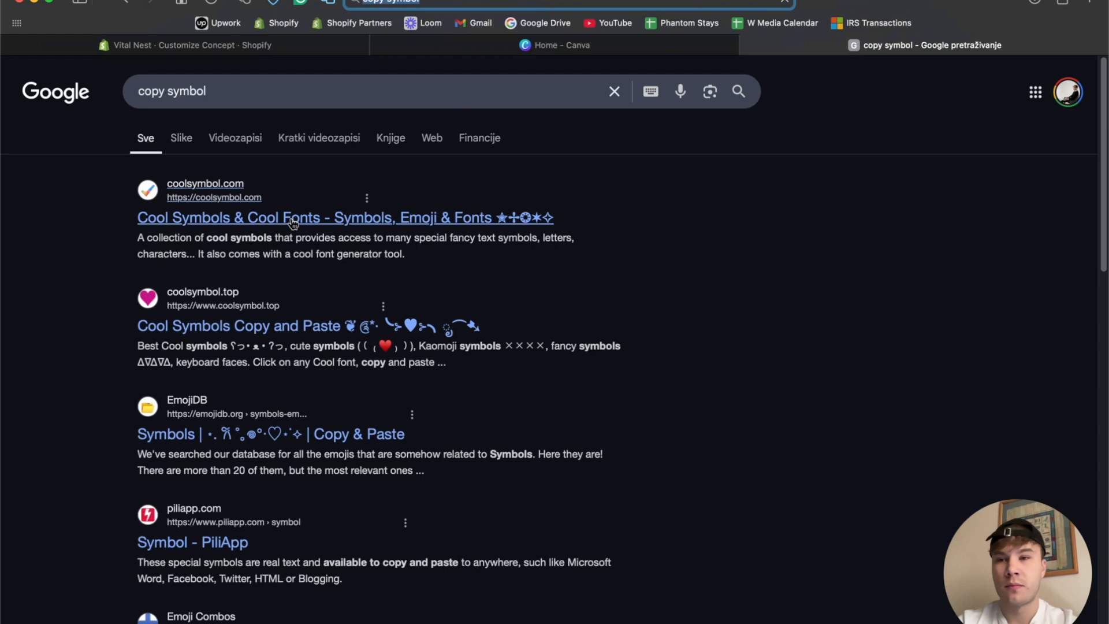
Open the Cool Symbols website and look through its symbol categories for a marker to put before the FAQ questions.
{"action": "left_click", "coordinate": [291, 218]}
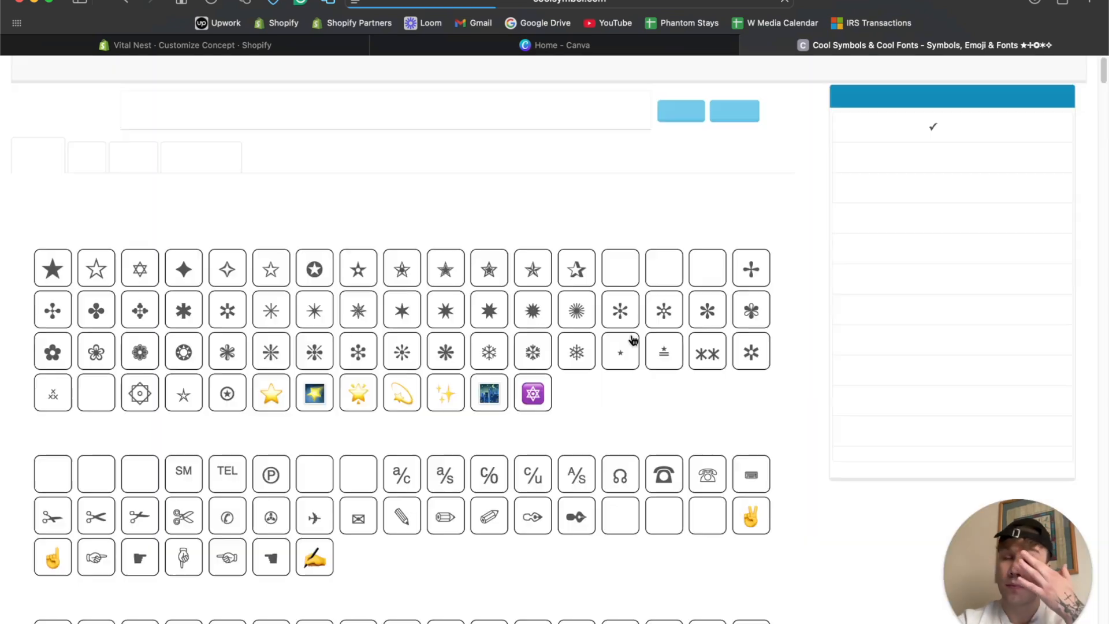
{"action": "scroll", "coordinate": [384, 496], "scroll_direction": "down", "scroll_amount": 6}
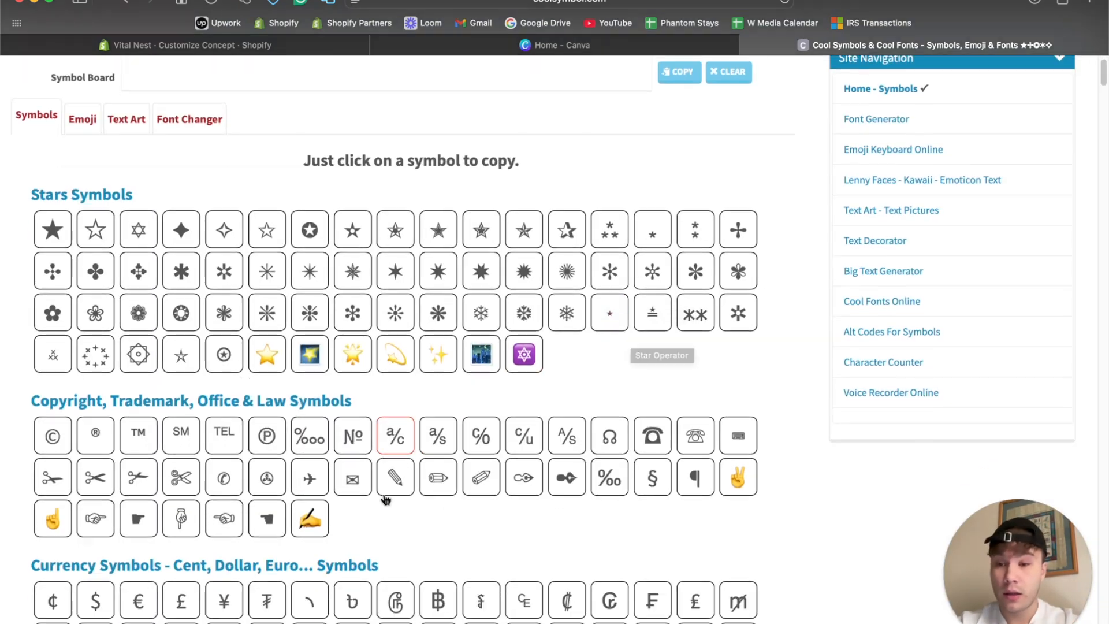
{"action": "scroll", "coordinate": [385, 498], "scroll_direction": "down", "scroll_amount": 9}
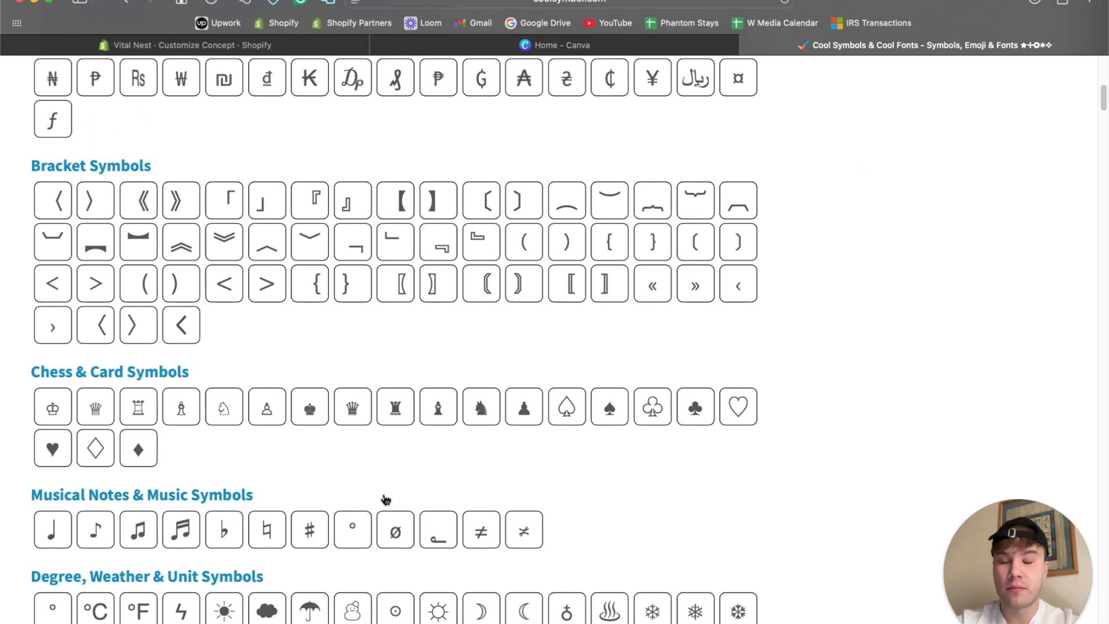
{"action": "scroll", "coordinate": [386, 498], "scroll_direction": "down", "scroll_amount": 6}
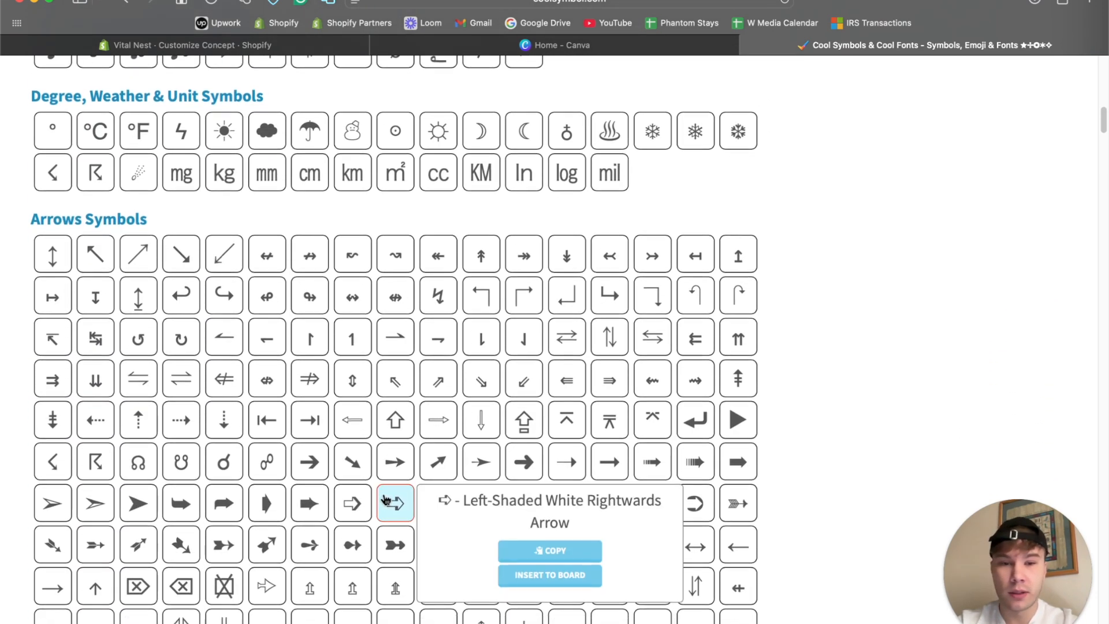
{"action": "mouse_move", "coordinate": [736, 295]}
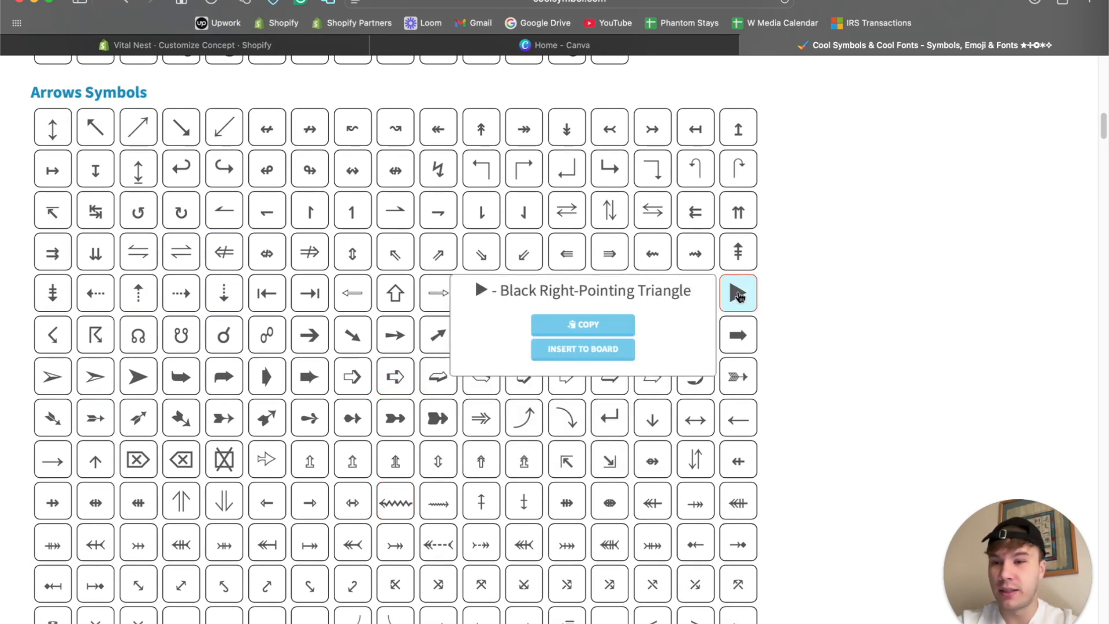
{"action": "scroll", "coordinate": [452, 297], "scroll_direction": "down", "scroll_amount": 10}
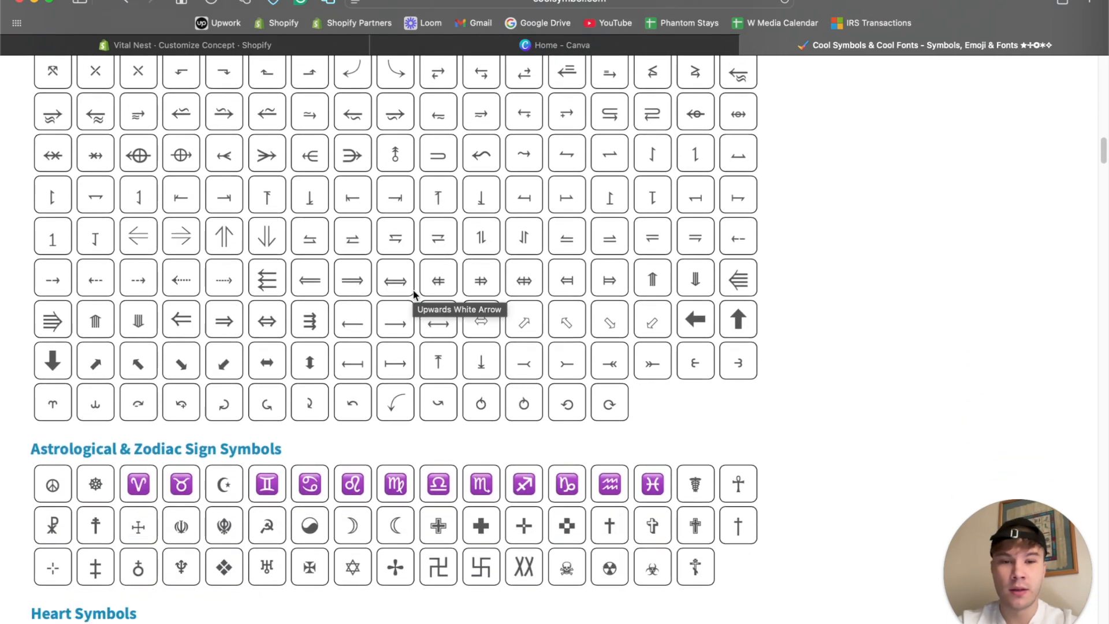
{"action": "scroll", "coordinate": [414, 295], "scroll_direction": "down", "scroll_amount": 5}
{"action": "mouse_move", "coordinate": [413, 295]}
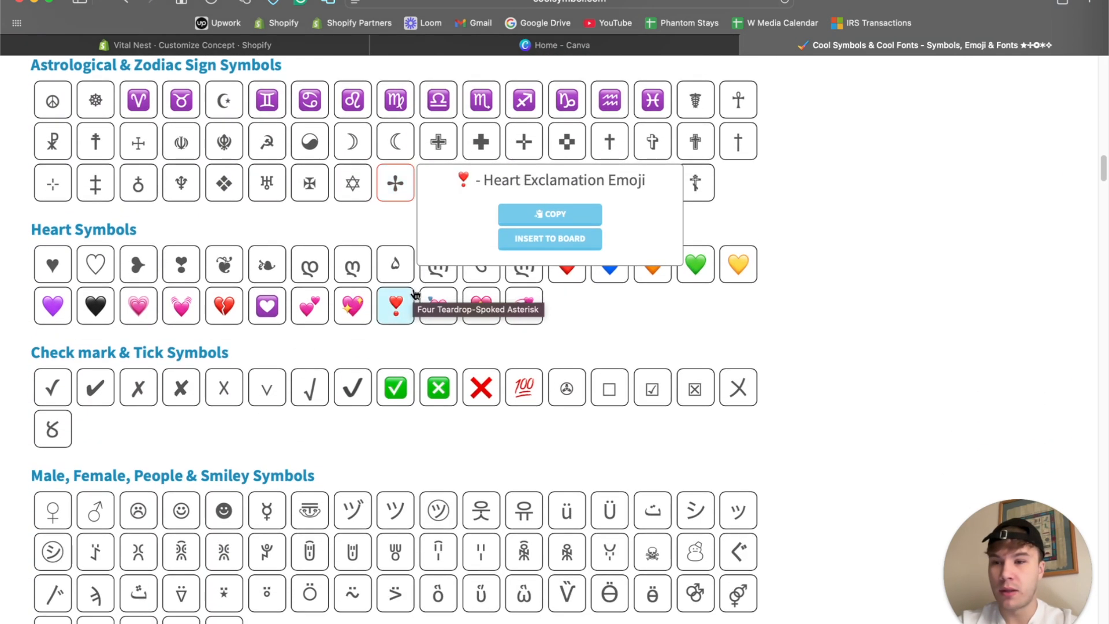
{"action": "scroll", "coordinate": [413, 294], "scroll_direction": "down", "scroll_amount": 9}
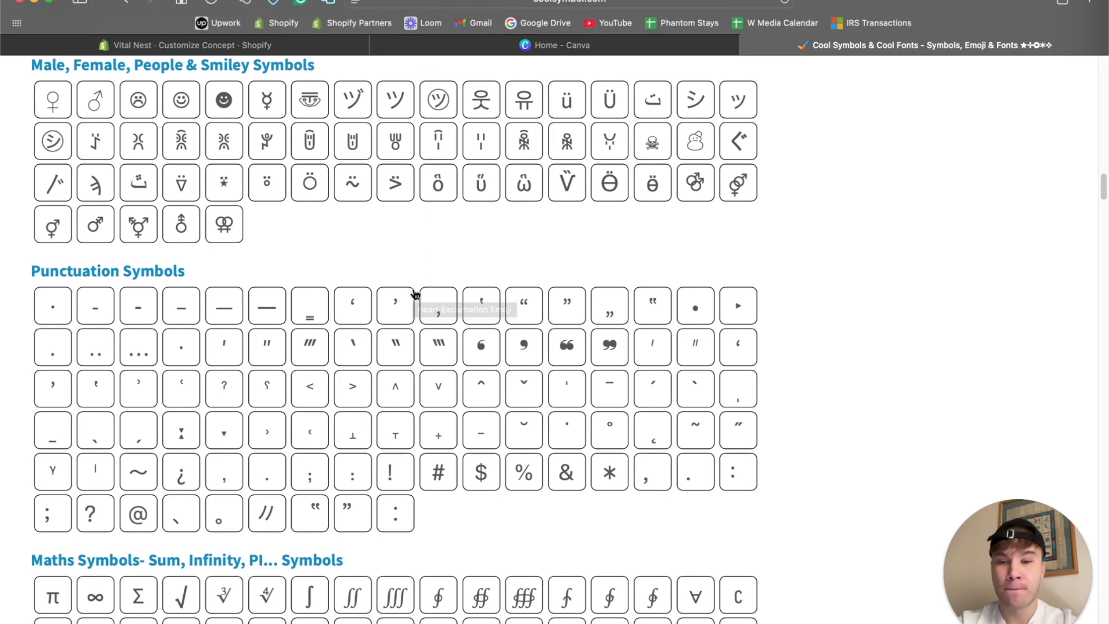
{"action": "scroll", "coordinate": [414, 295], "scroll_direction": "up", "scroll_amount": 20}
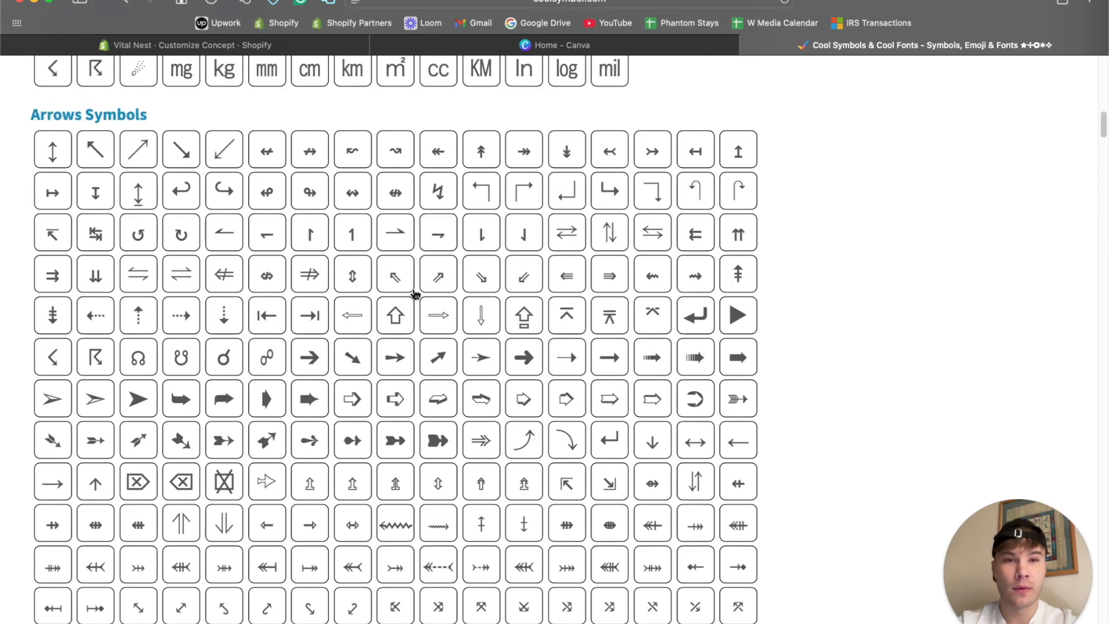
{"action": "scroll", "coordinate": [415, 294], "scroll_direction": "up", "scroll_amount": 12}
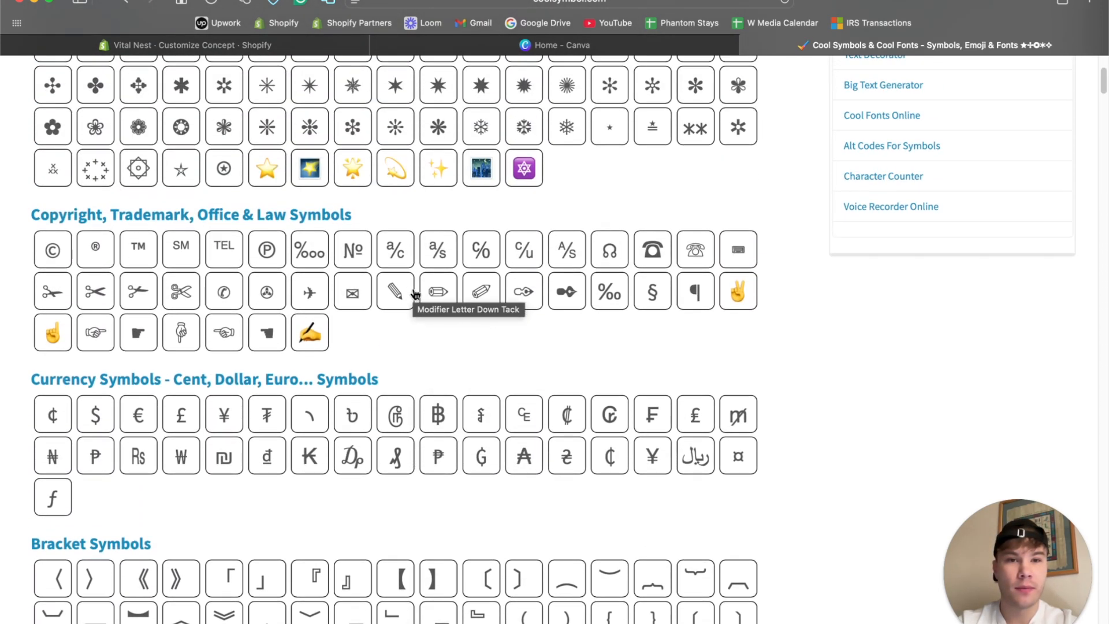
{"action": "scroll", "coordinate": [414, 295], "scroll_direction": "down", "scroll_amount": 8}
{"action": "left_click", "coordinate": [523, 472]}
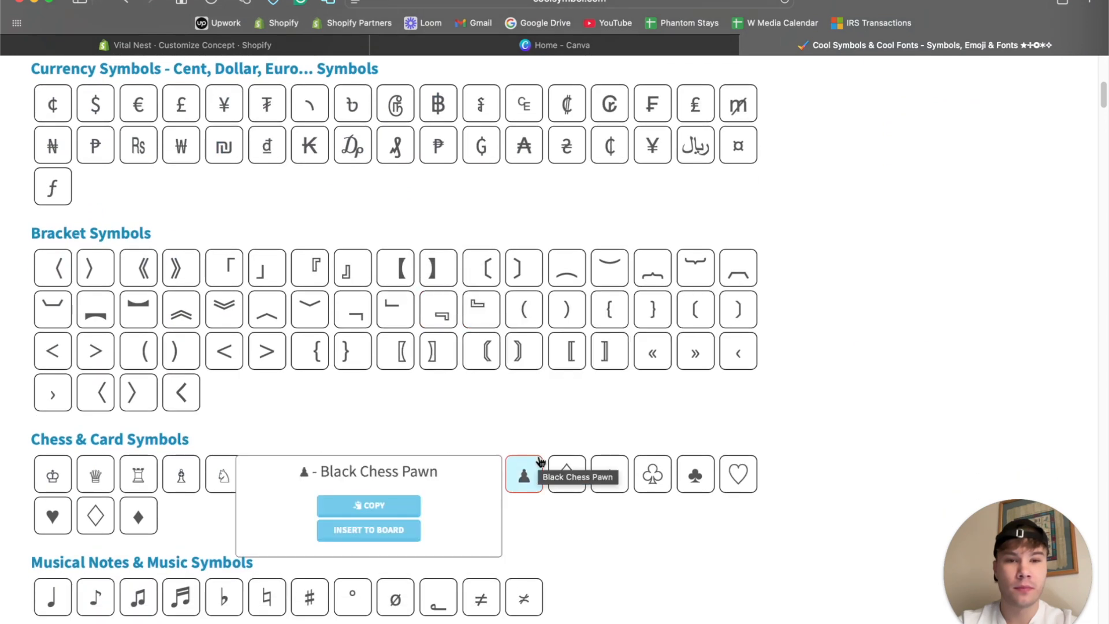
{"action": "scroll", "coordinate": [510, 413], "scroll_direction": "down", "scroll_amount": 10}
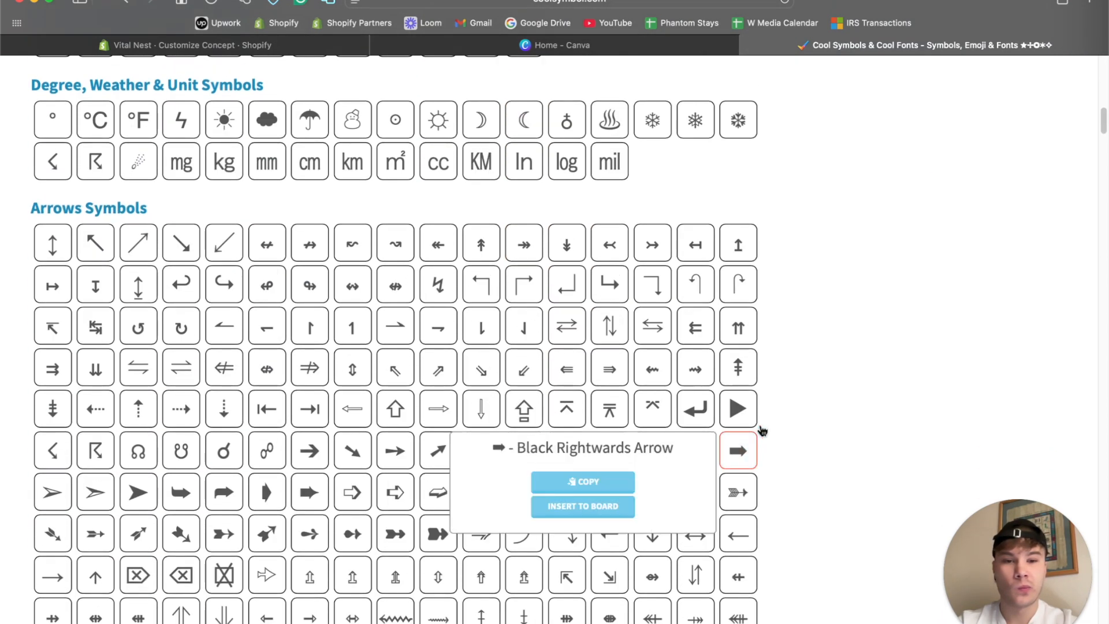
Copy the Black Right-Pointing Triangle symbol, insert it before "How long does shipping take?" and save the home page.
{"action": "left_click", "coordinate": [745, 411]}
{"action": "left_click", "coordinate": [277, 44]}
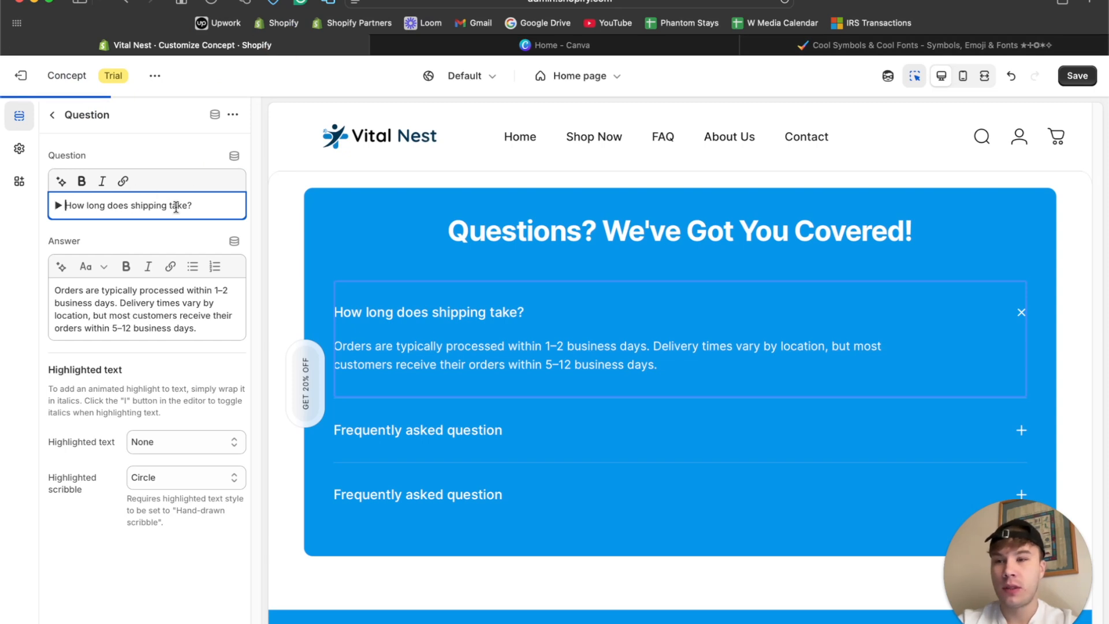
{"action": "left_click", "coordinate": [1077, 77]}
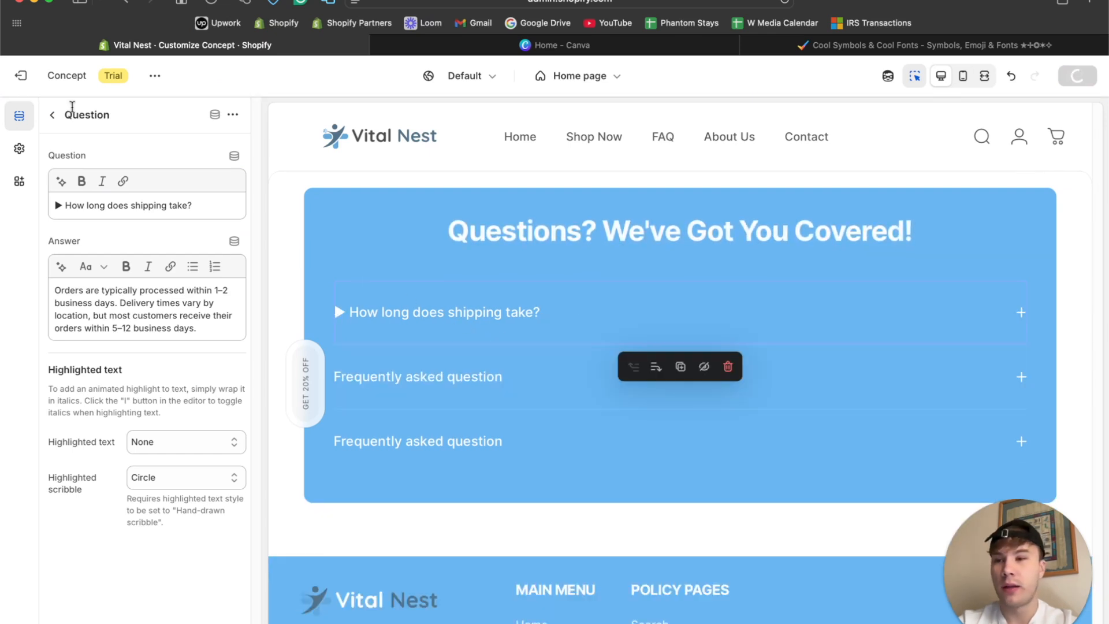
Insert the ▶ symbol in front of the second FAQ question's placeholder text.
{"action": "left_click", "coordinate": [53, 115]}
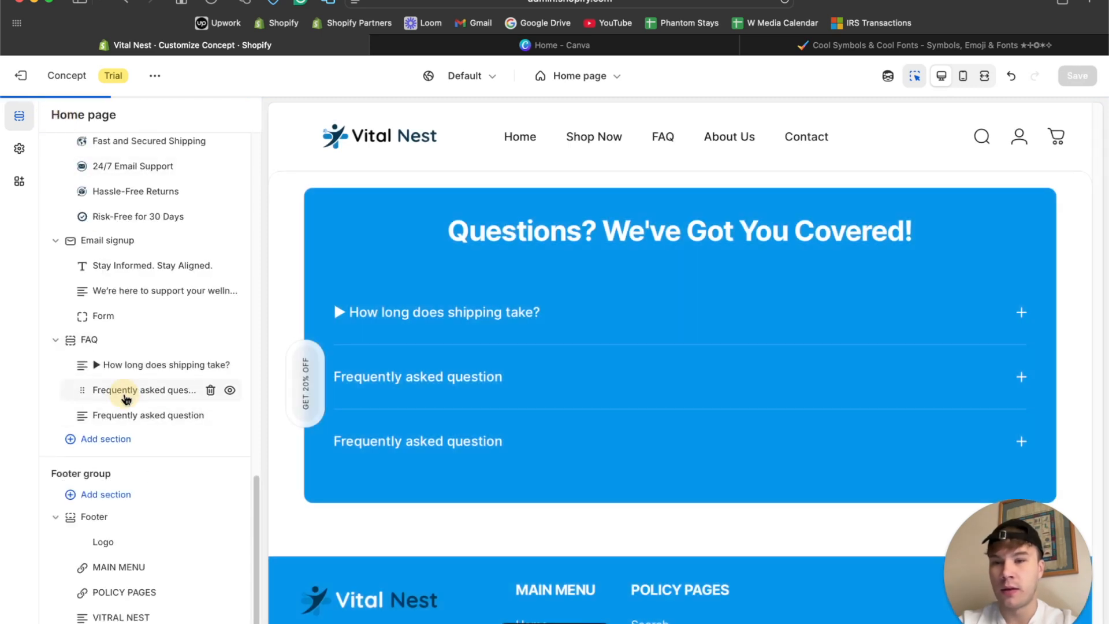
{"action": "left_click", "coordinate": [126, 398]}
{"action": "left_click", "coordinate": [52, 205]}
{"action": "key", "text": "super+v"}
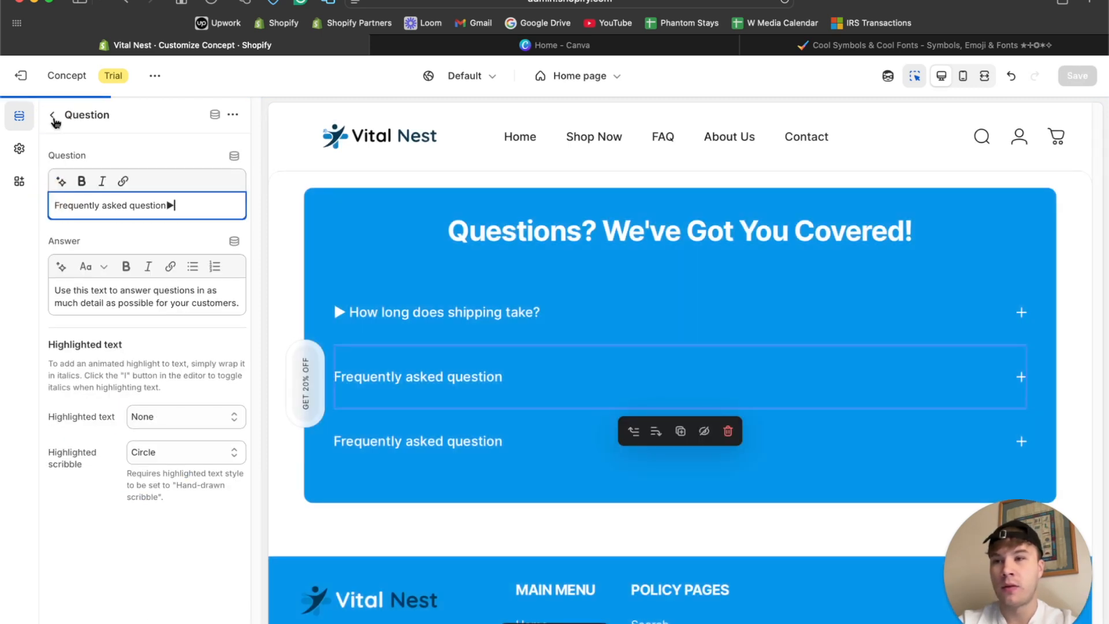
{"action": "key", "text": "super+z"}
{"action": "left_click", "coordinate": [52, 205]}
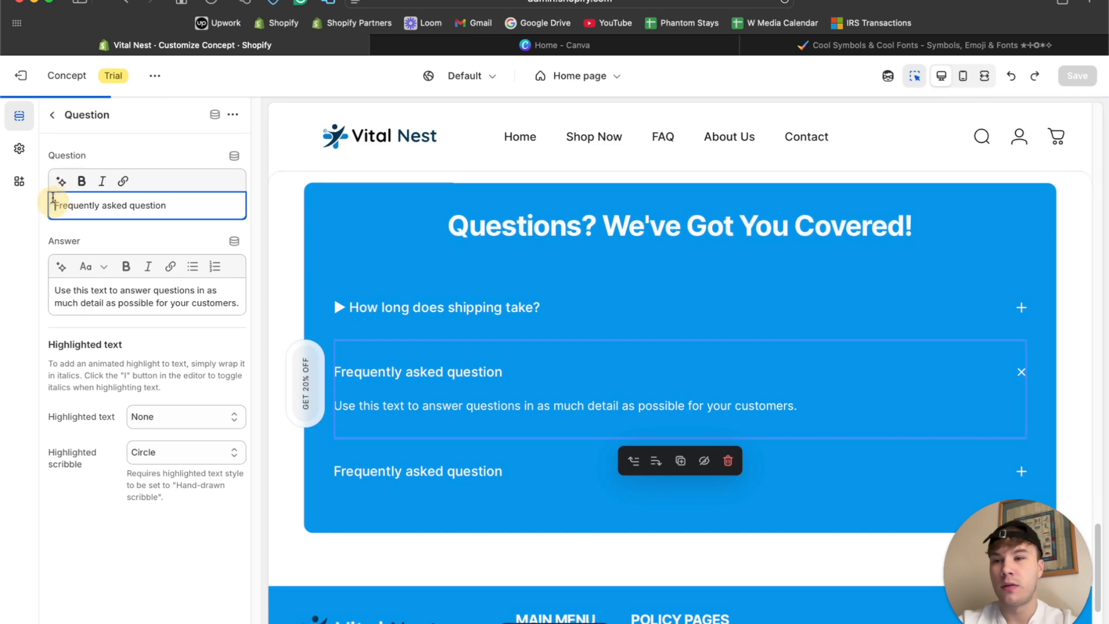
{"action": "key", "text": "super+v"}
{"action": "left_click", "coordinate": [53, 115]}
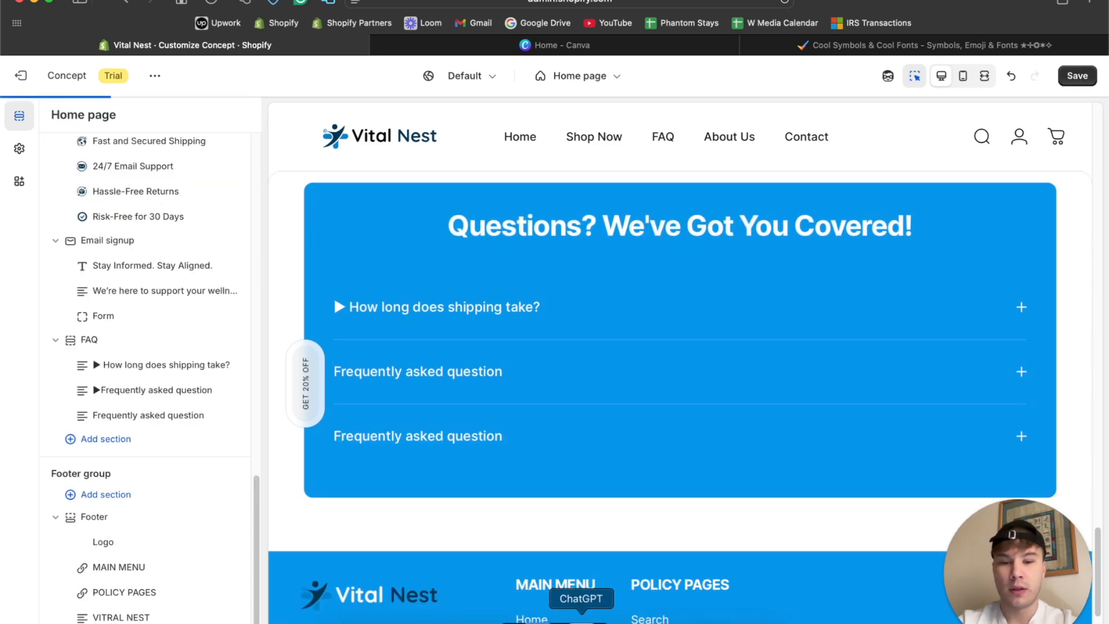
Copy "Do you ship internationally?" from ChatGPT and replace the second FAQ question's placeholder text with it, keeping the ▶ symbol.
{"action": "left_click", "coordinate": [582, 621]}
{"action": "left_click_drag", "start_coordinate": [632, 281], "coordinate": [475, 281]}
{"action": "key", "text": "super+c"}
{"action": "left_click", "coordinate": [119, 361]}
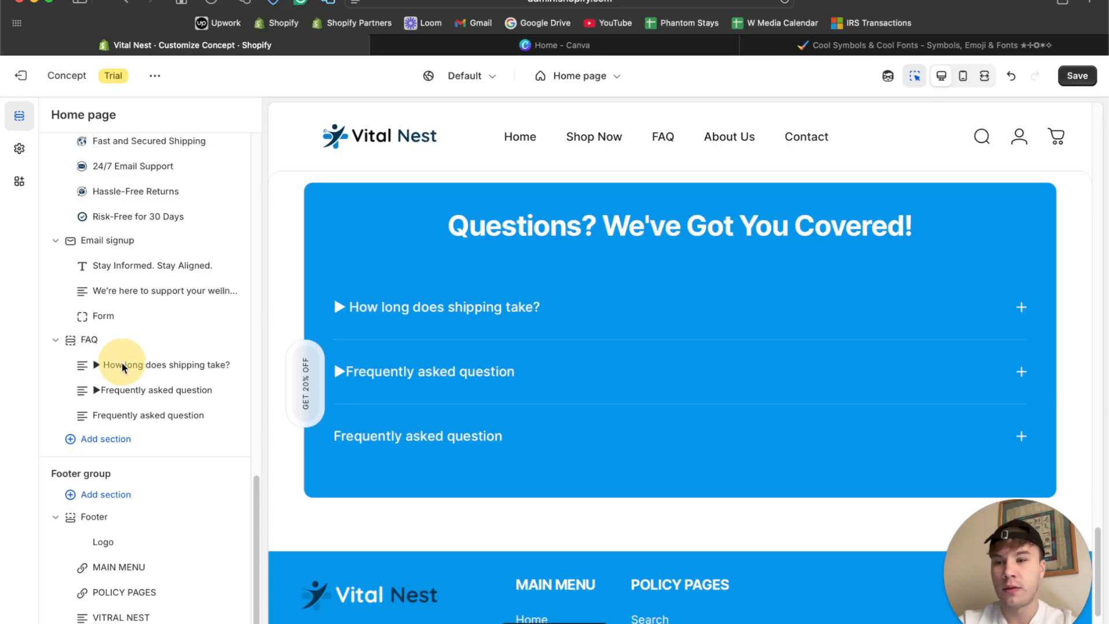
{"action": "left_click", "coordinate": [123, 390]}
{"action": "left_click_drag", "start_coordinate": [176, 205], "coordinate": [81, 201]}
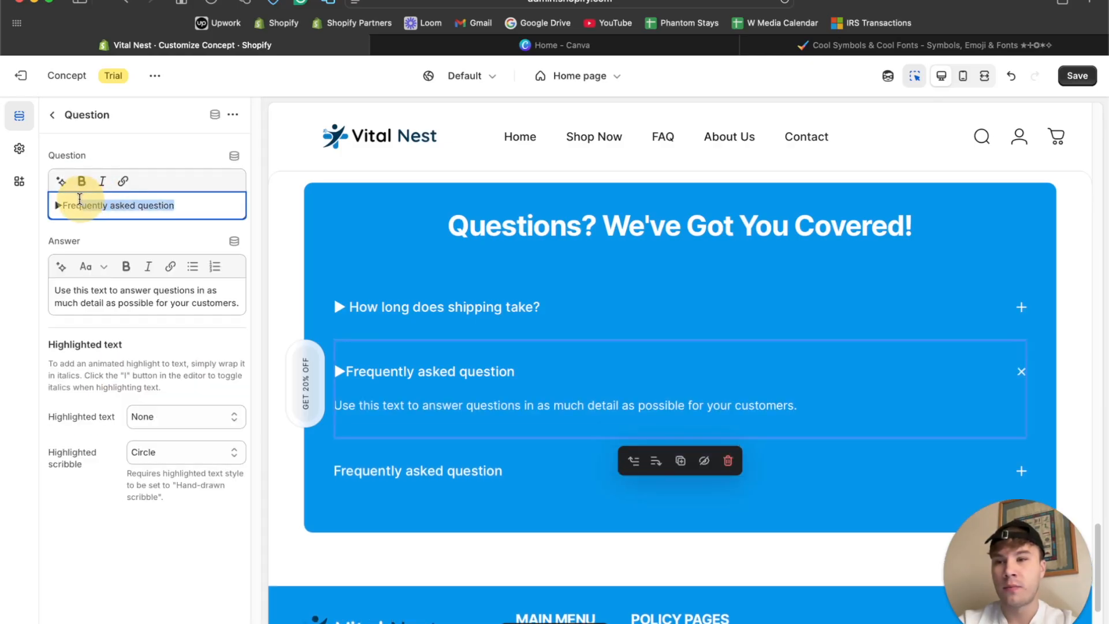
{"action": "key", "text": "super+v"}
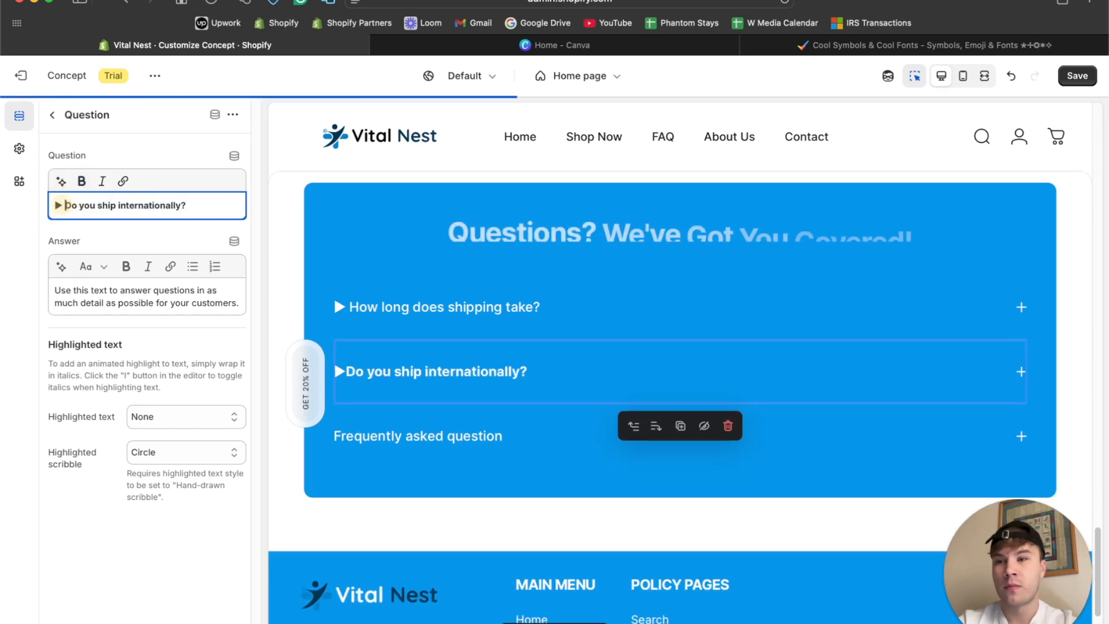
Remove the bold formatting from "Do you ship internationally?" in the second FAQ question.
{"action": "left_click_drag", "start_coordinate": [73, 205], "coordinate": [196, 206]}
{"action": "left_click", "coordinate": [81, 181]}
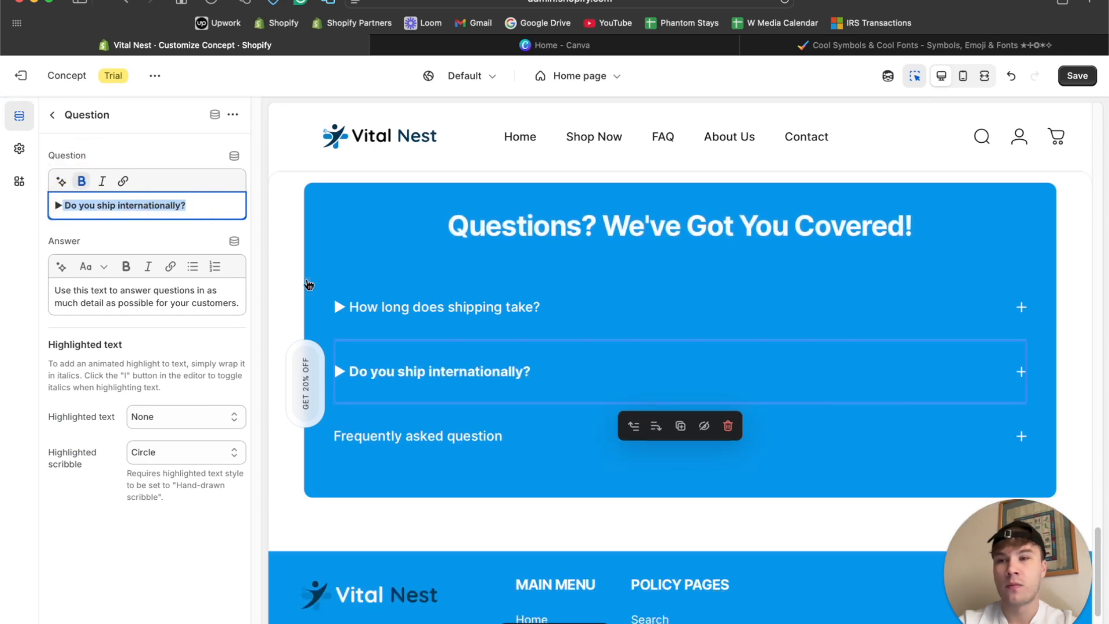
{"action": "left_click", "coordinate": [81, 182]}
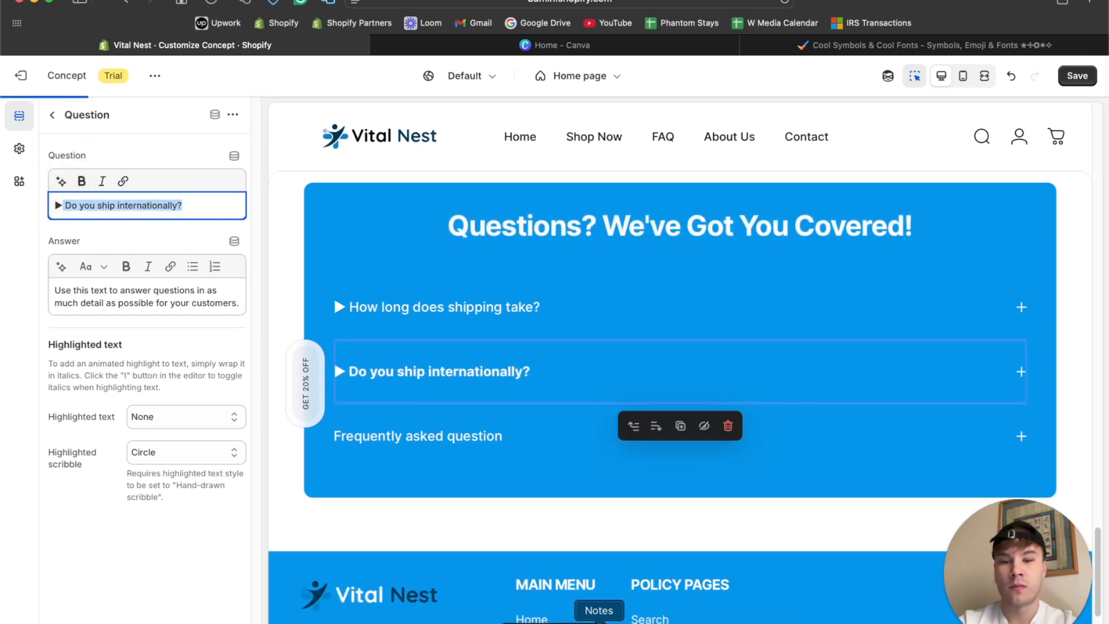
Copy the answer to "Do you ship internationally?" from ChatGPT and replace the second FAQ question's placeholder answer with it.
{"action": "left_click", "coordinate": [575, 621]}
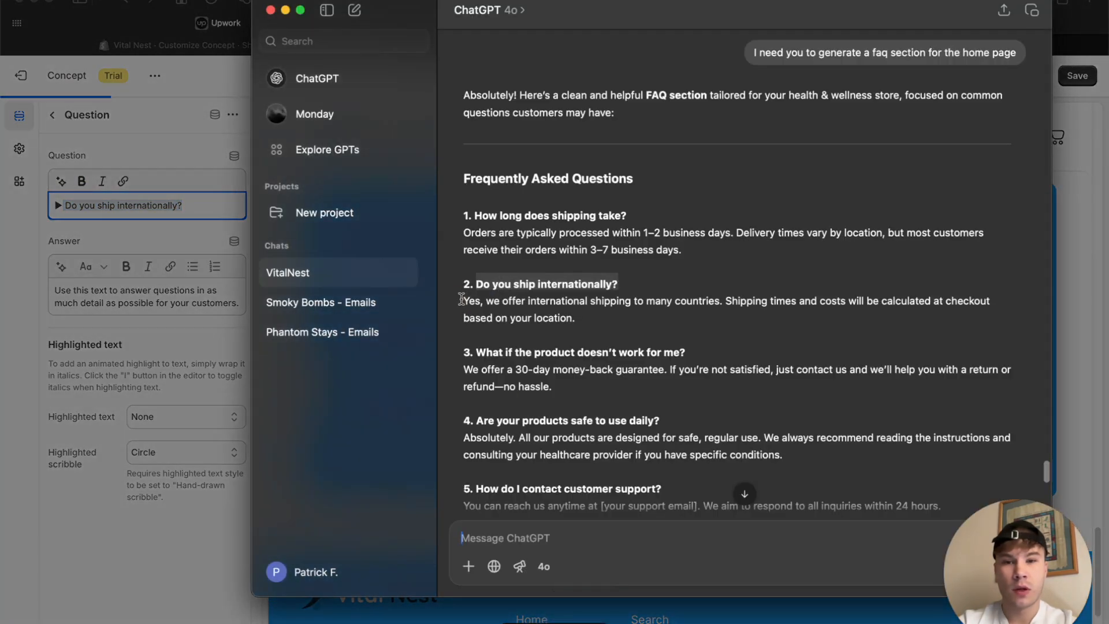
{"action": "left_click_drag", "start_coordinate": [462, 298], "coordinate": [578, 310]}
{"action": "key", "text": "super+c"}
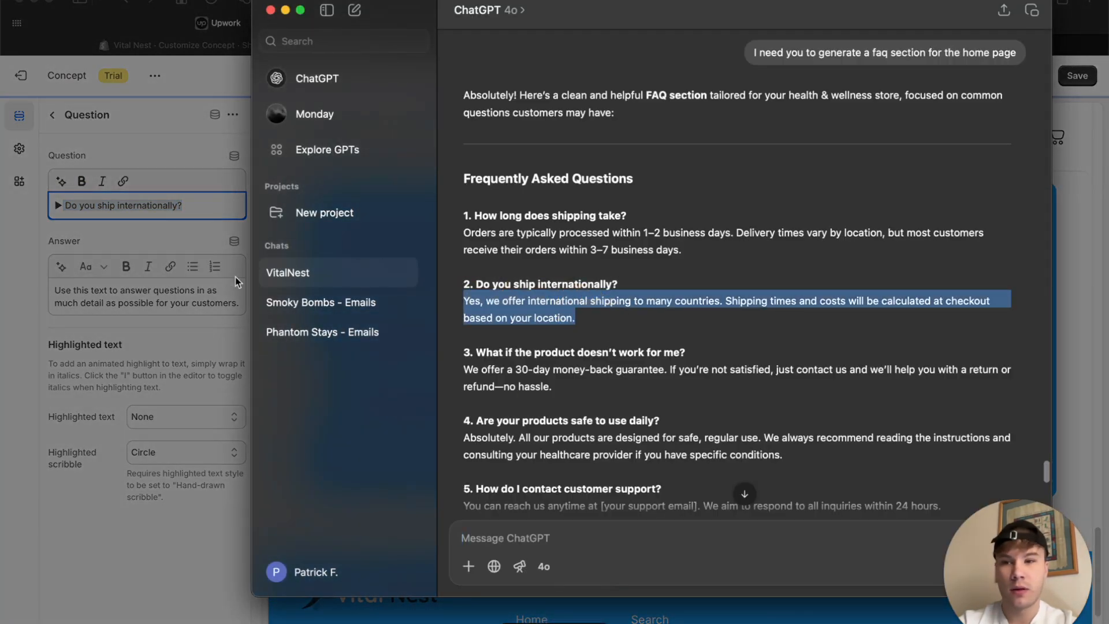
{"action": "left_click", "coordinate": [234, 276]}
{"action": "triple_click", "coordinate": [168, 309]}
{"action": "key", "text": "super+v"}
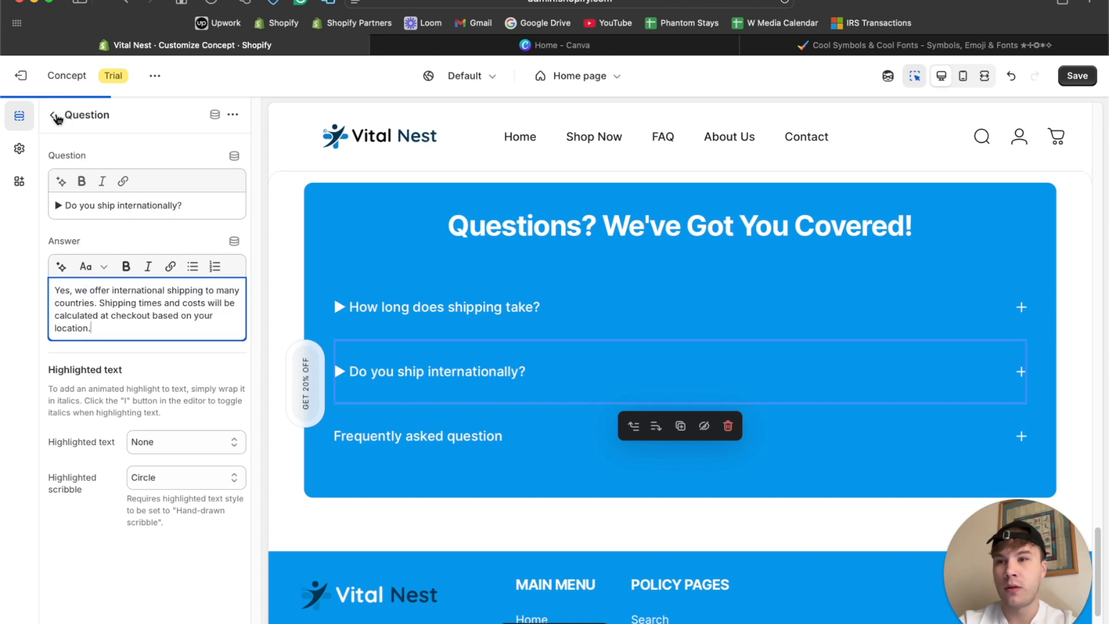
Copy the ▶ symbol from the second FAQ question and replace the third question's placeholder text with it.
{"action": "left_click_drag", "start_coordinate": [60, 207], "coordinate": [58, 208]}
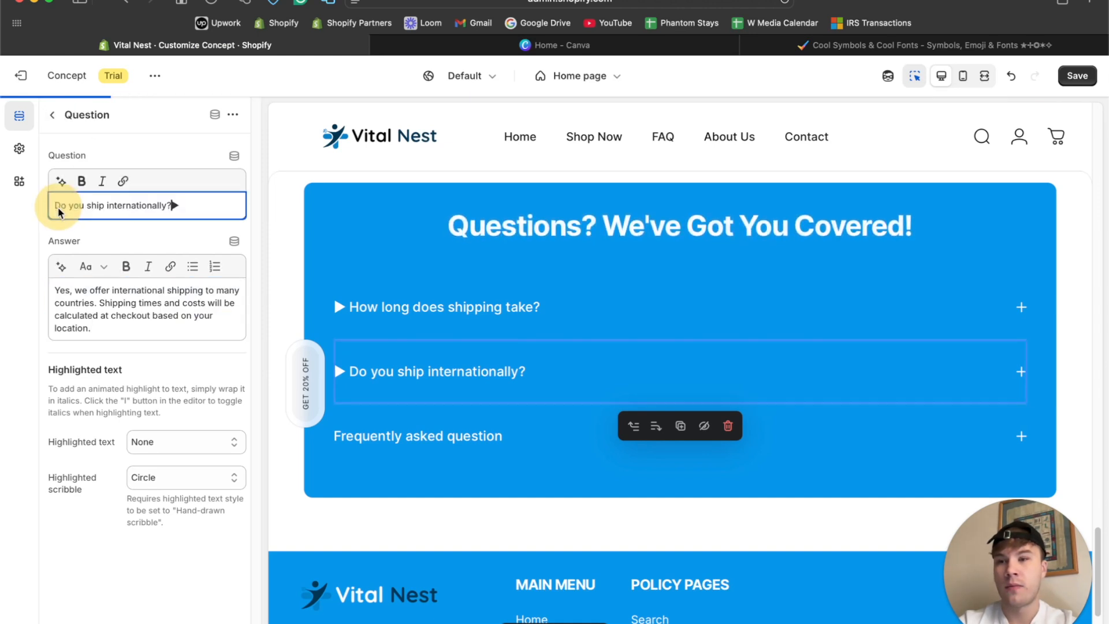
{"action": "key", "text": "super+z"}
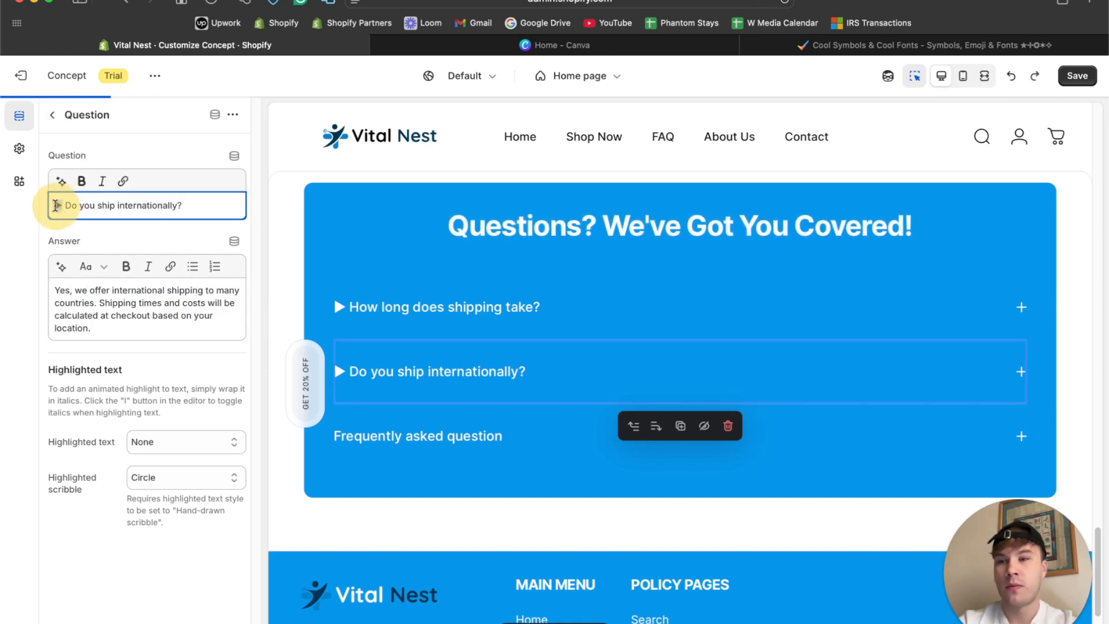
{"action": "left_click", "coordinate": [52, 115]}
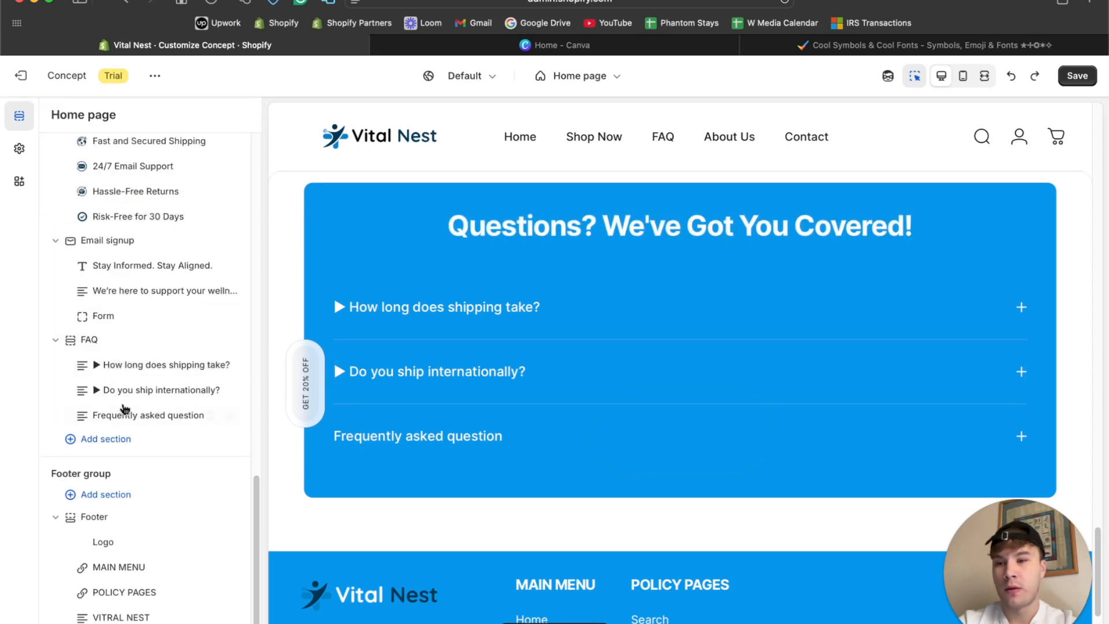
{"action": "left_click", "coordinate": [124, 409]}
{"action": "left_click_drag", "start_coordinate": [166, 206], "coordinate": [54, 203]}
{"action": "type", "text": "▶"}
Copy "Are your products safe to use daily?" from ChatGPT into the third FAQ question after the ▶ symbol and remove its bold formatting.
{"action": "left_click", "coordinate": [571, 608]}
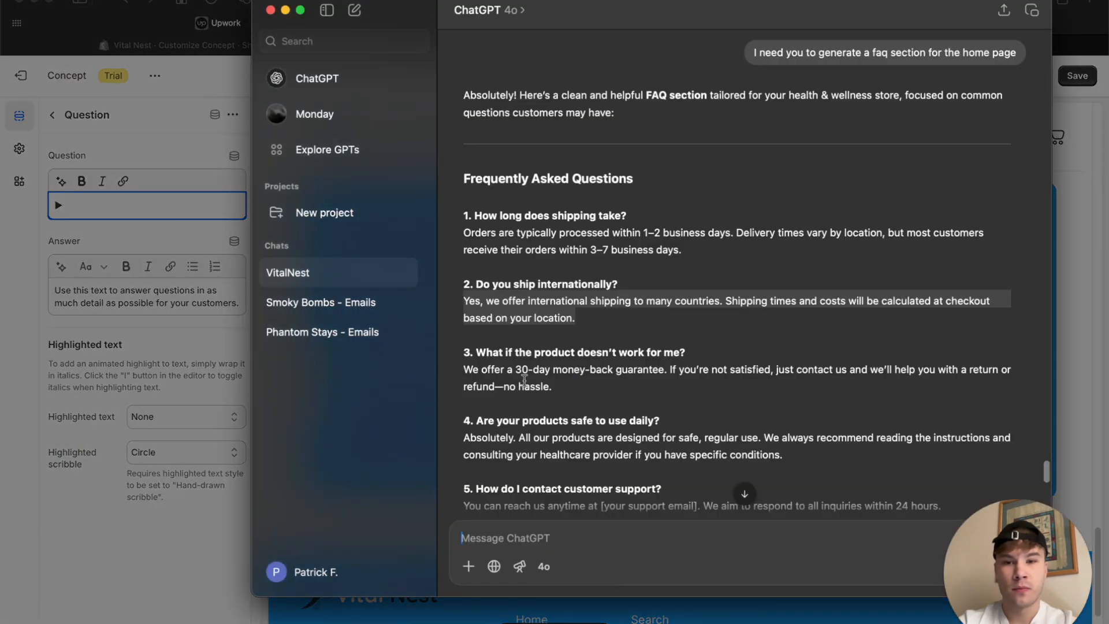
{"action": "scroll", "coordinate": [524, 379], "scroll_direction": "down", "scroll_amount": 5}
{"action": "left_click_drag", "start_coordinate": [667, 290], "coordinate": [477, 285]}
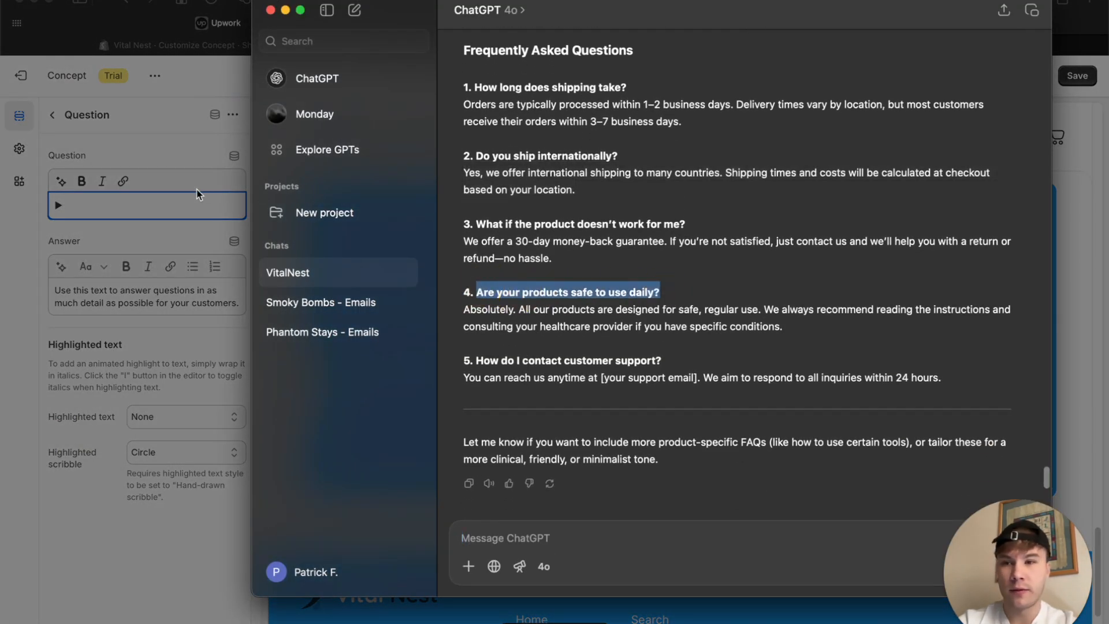
{"action": "left_click", "coordinate": [158, 208]}
{"action": "type", "text": "Are your products safe to use daily?"}
{"action": "key", "text": "super+a"}
{"action": "left_click", "coordinate": [81, 181]}
{"action": "left_click", "coordinate": [112, 213]}
Copy the answer on daily product safety from ChatGPT and replace the third FAQ question's placeholder answer with it.
{"action": "left_click", "coordinate": [576, 622]}
{"action": "left_click_drag", "start_coordinate": [795, 335], "coordinate": [453, 296]}
{"action": "key", "text": "super+c"}
{"action": "left_click", "coordinate": [166, 297]}
{"action": "key", "text": "super+a"}
{"action": "key", "text": "super+v"}
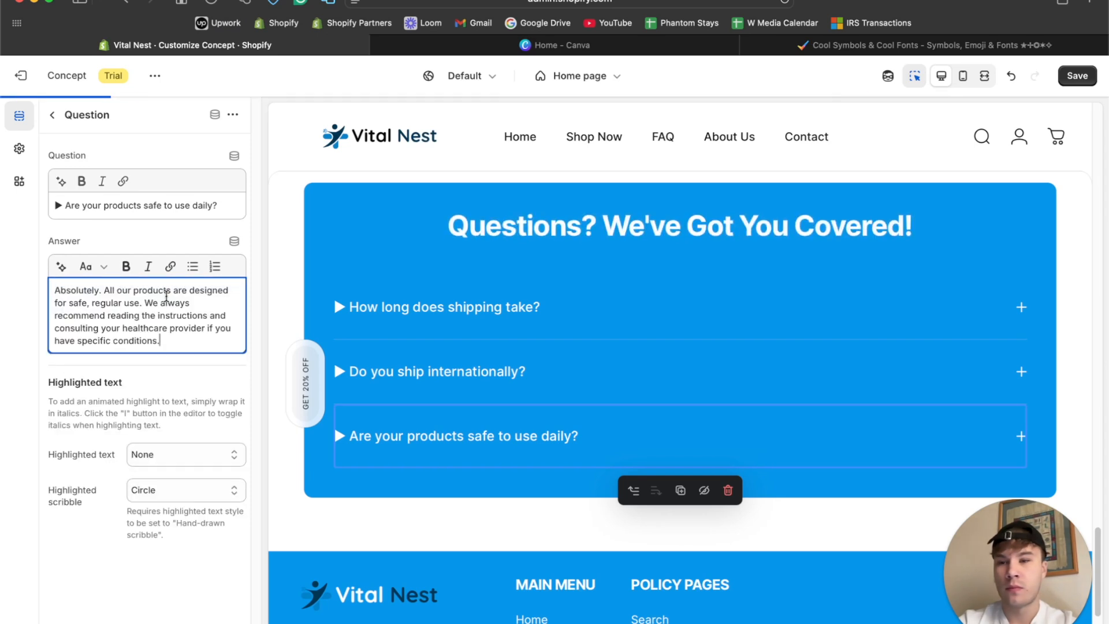
Copy the ▶ symbol from the third question and add two more Question blocks at the end of the FAQ section.
{"action": "left_click", "coordinate": [52, 204]}
{"action": "left_click", "coordinate": [53, 115]}
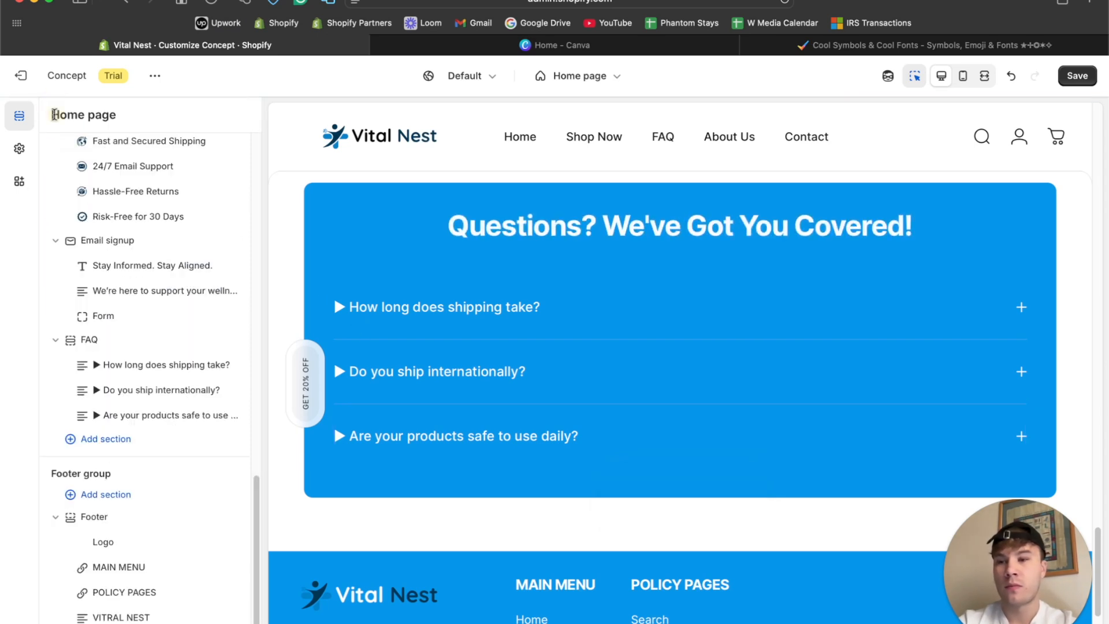
{"action": "left_click", "coordinate": [100, 443]}
{"action": "left_click", "coordinate": [8, 414]}
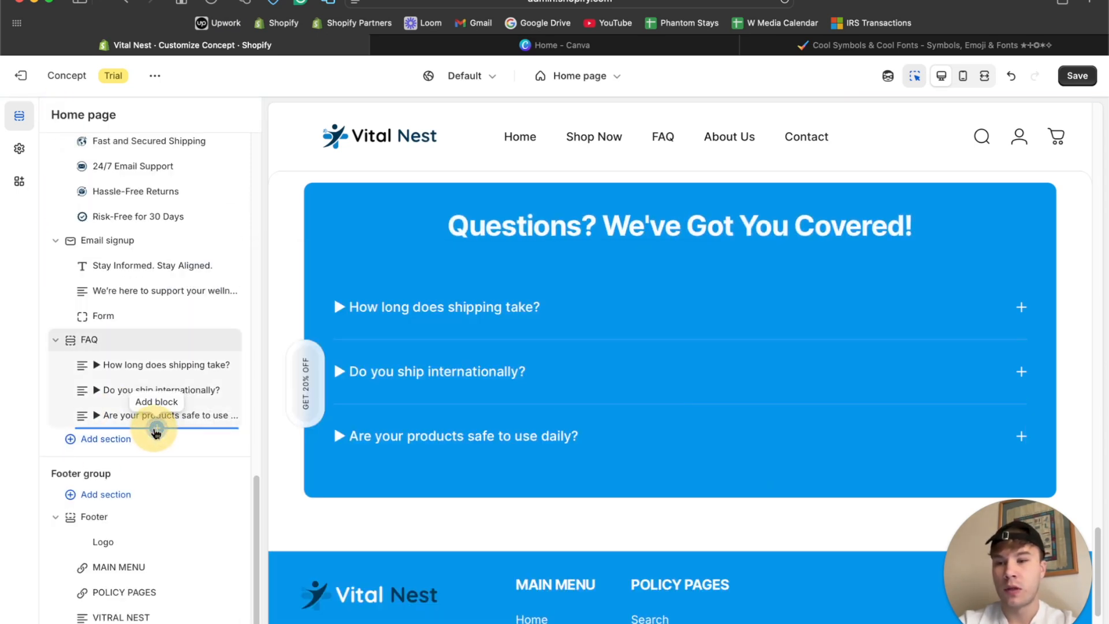
{"action": "left_click", "coordinate": [156, 431]}
{"action": "left_click", "coordinate": [307, 526]}
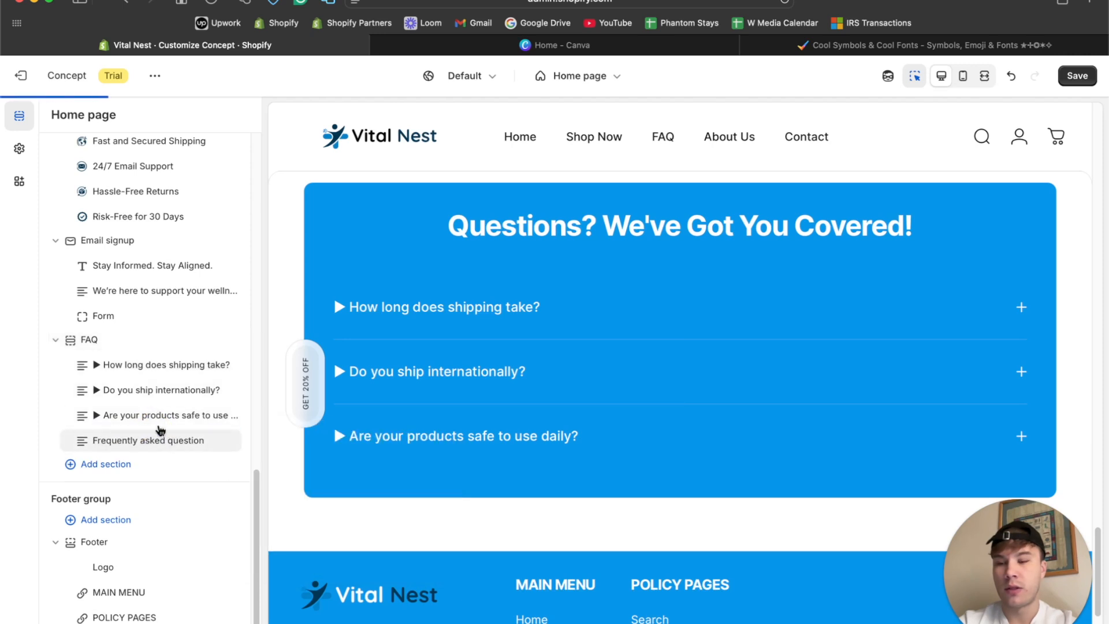
{"action": "left_click", "coordinate": [154, 454]}
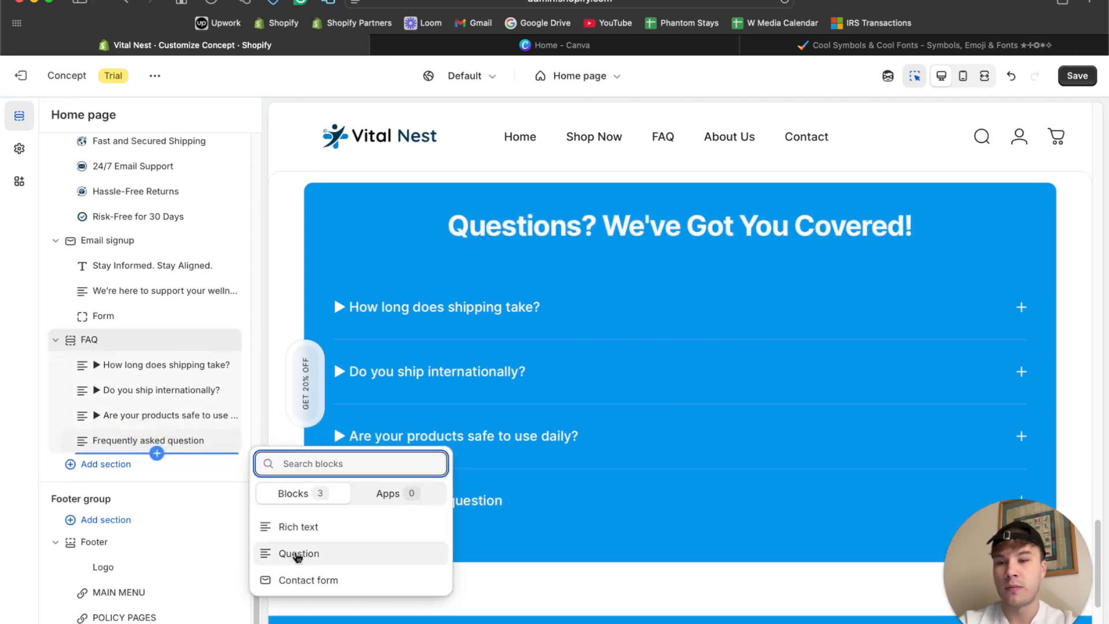
{"action": "left_click", "coordinate": [297, 554]}
Replace the placeholder question text in both new FAQ Question blocks with the ▶ symbol.
{"action": "left_click", "coordinate": [124, 441]}
{"action": "key", "text": "BackSpace"}
{"action": "left_click", "coordinate": [52, 115]}
{"action": "left_click", "coordinate": [116, 458]}
{"action": "key", "text": "super+v"}
Send ChatGPT the prompt "Generate some more questions and answers".
{"action": "left_click", "coordinate": [569, 622]}
{"action": "type", "text": "genera"}
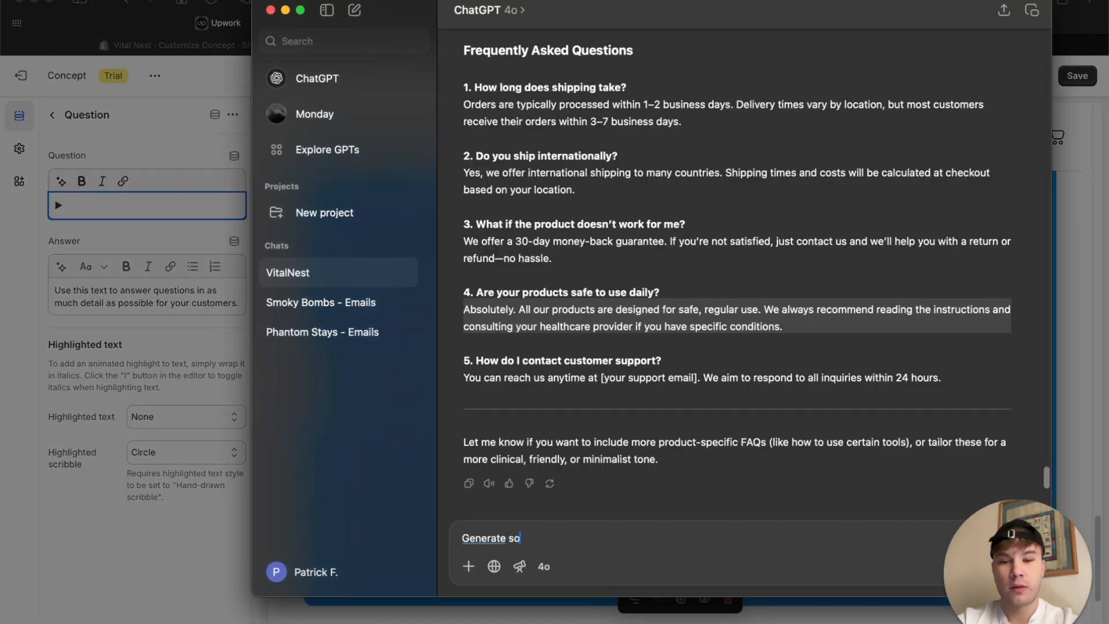
{"action": "type", "text": "te some more q"}
{"action": "type", "text": "uestions and answers"}
{"action": "key", "text": "Return"}
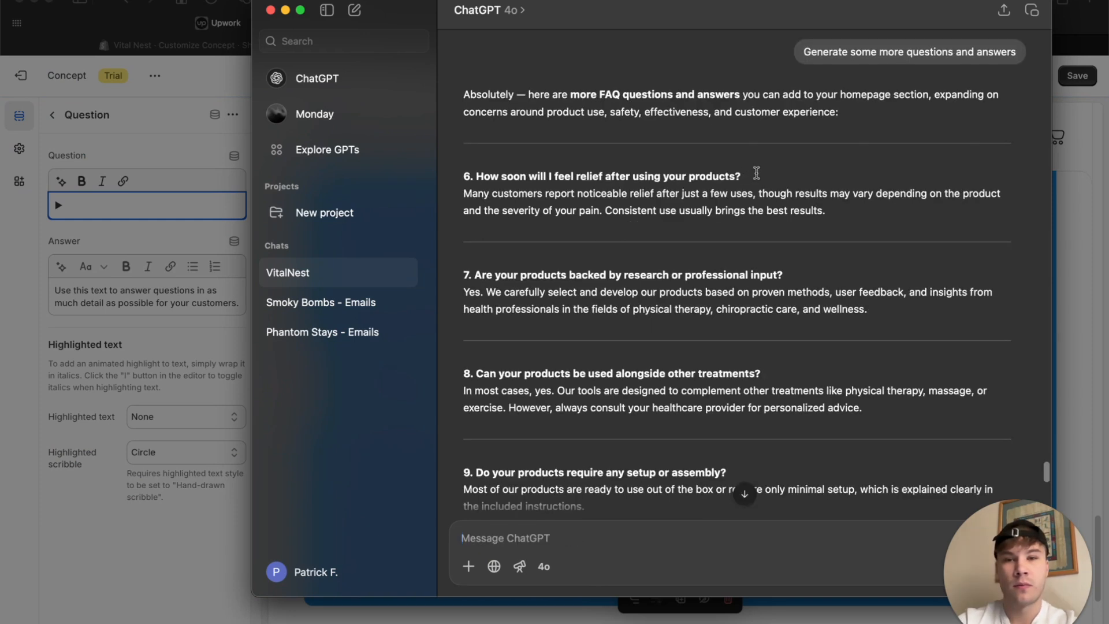
Copy "How soon will I feel relief after using your products?" into the fifth FAQ question after the ▶ symbol and remove its bold formatting.
{"action": "left_click_drag", "start_coordinate": [742, 176], "coordinate": [495, 172]}
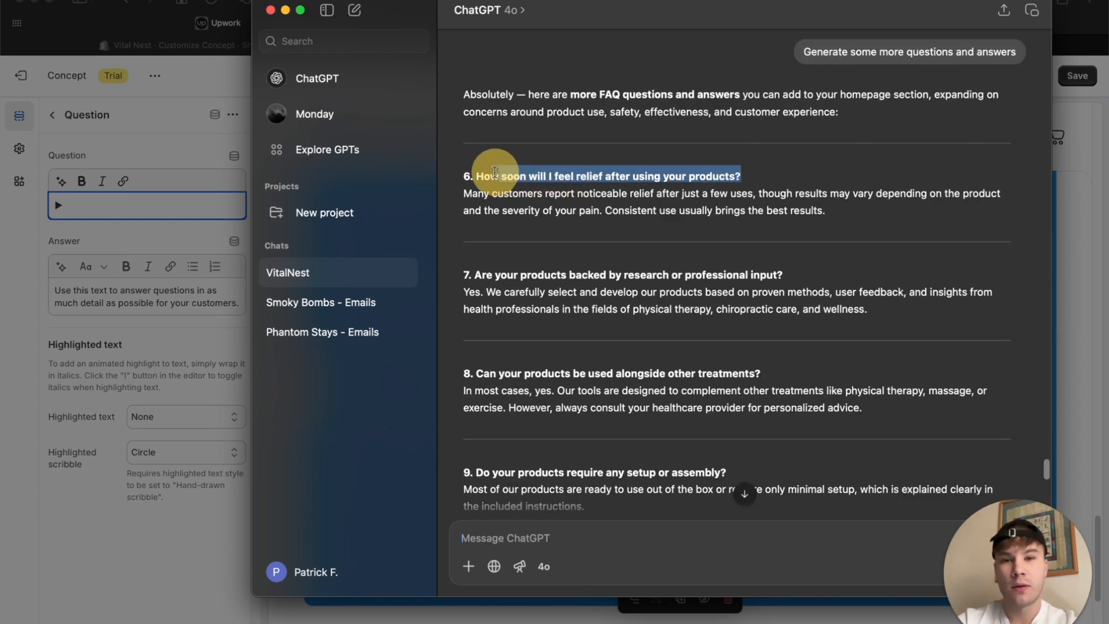
{"action": "left_click", "coordinate": [130, 217]}
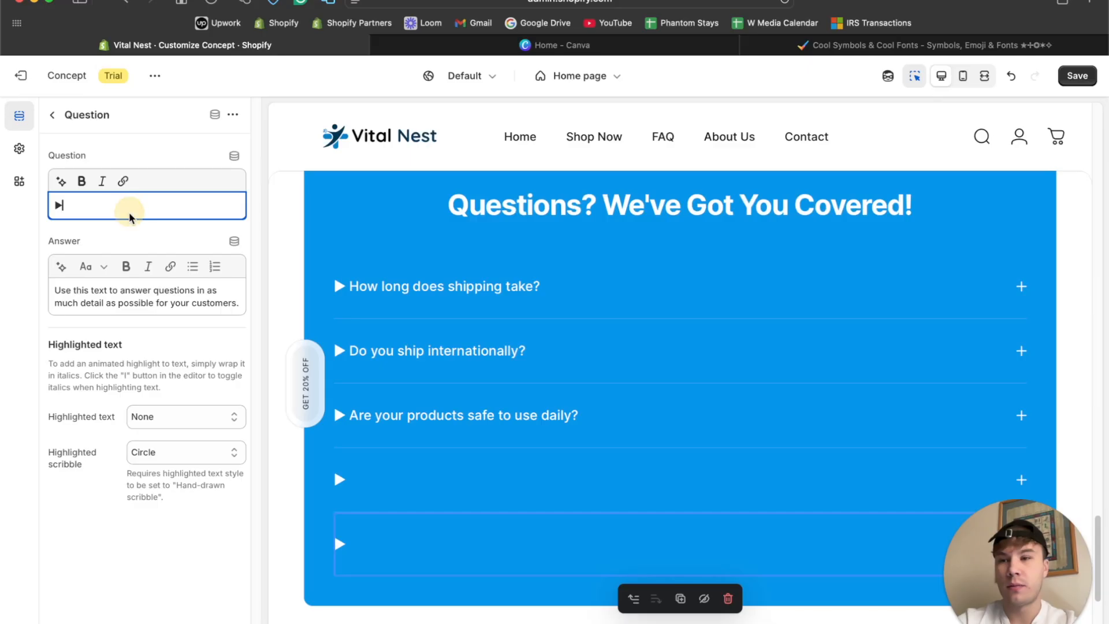
{"action": "type", "text": "How soon will I feel relief after using your products?"}
{"action": "left_click_drag", "start_coordinate": [136, 214], "coordinate": [81, 173]}
Copy the answer about noticeable relief from ChatGPT and replace the fifth FAQ question's placeholder answer with it.
{"action": "left_click", "coordinate": [572, 621]}
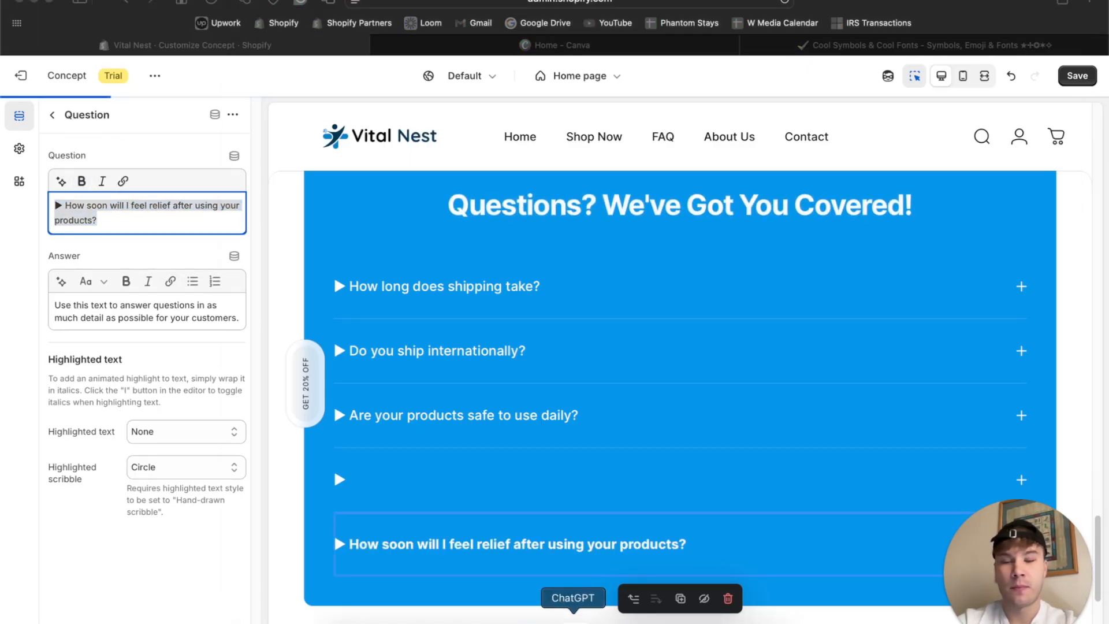
{"action": "left_click_drag", "start_coordinate": [464, 194], "coordinate": [861, 210]}
{"action": "key", "text": "super+c"}
{"action": "left_click", "coordinate": [111, 299]}
{"action": "key", "text": "super+a"}
{"action": "key", "text": "super+v"}
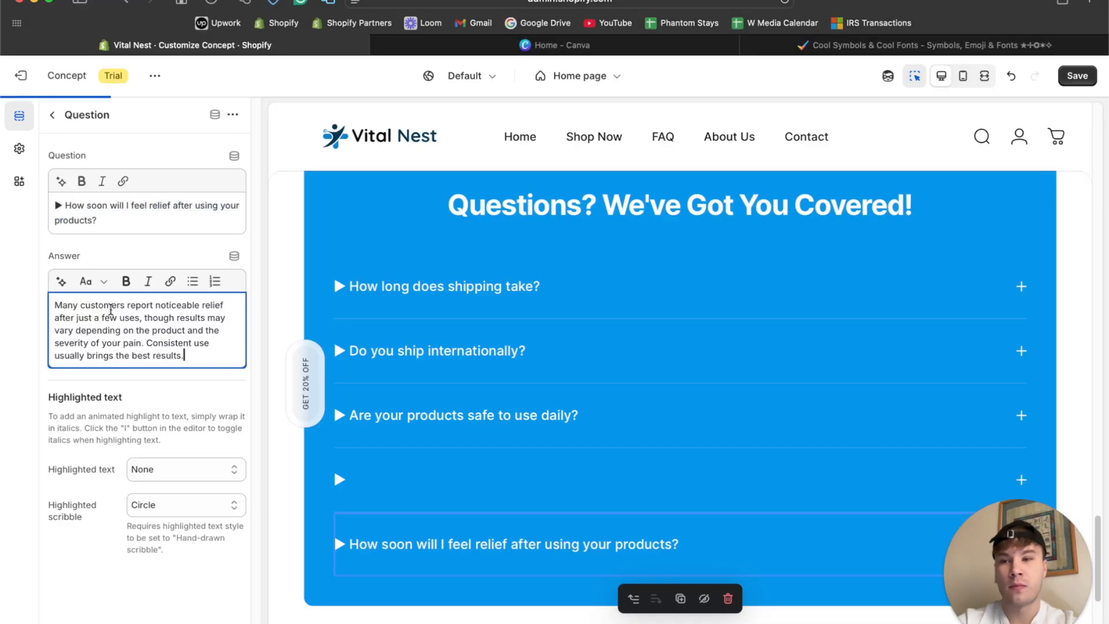
Open the fourth FAQ question and send ChatGPT the prompt "About returns...we have 30-day money back guarantee".
{"action": "left_click", "coordinate": [52, 114]}
{"action": "left_click", "coordinate": [160, 443]}
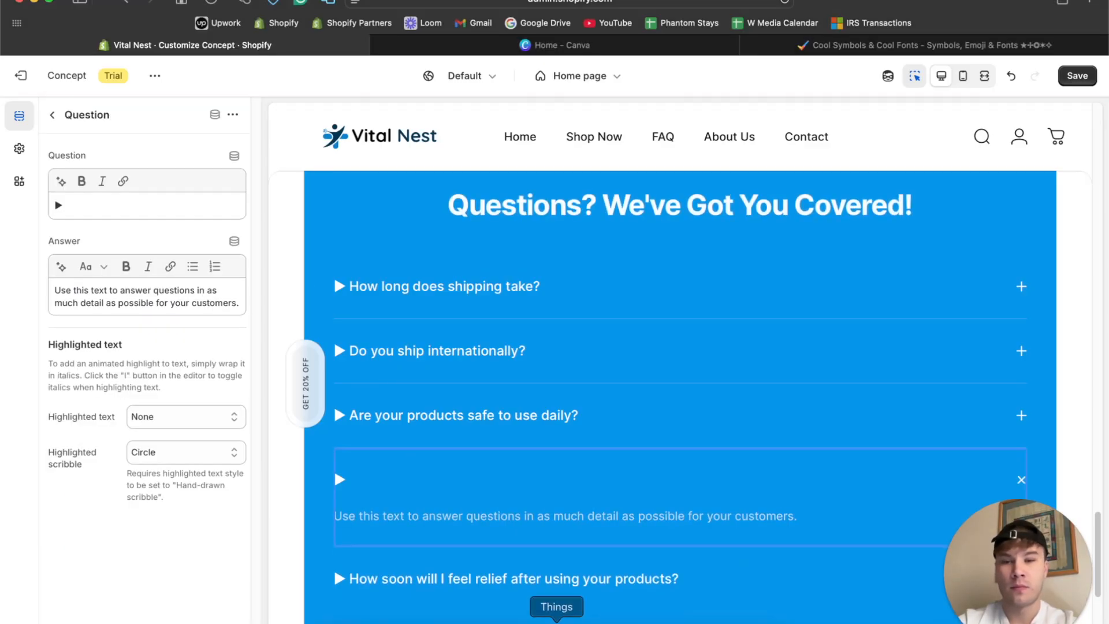
{"action": "left_click", "coordinate": [572, 621]}
{"action": "scroll", "coordinate": [535, 264], "scroll_direction": "down", "scroll_amount": 4}
{"action": "scroll", "coordinate": [534, 263], "scroll_direction": "down", "scroll_amount": 5}
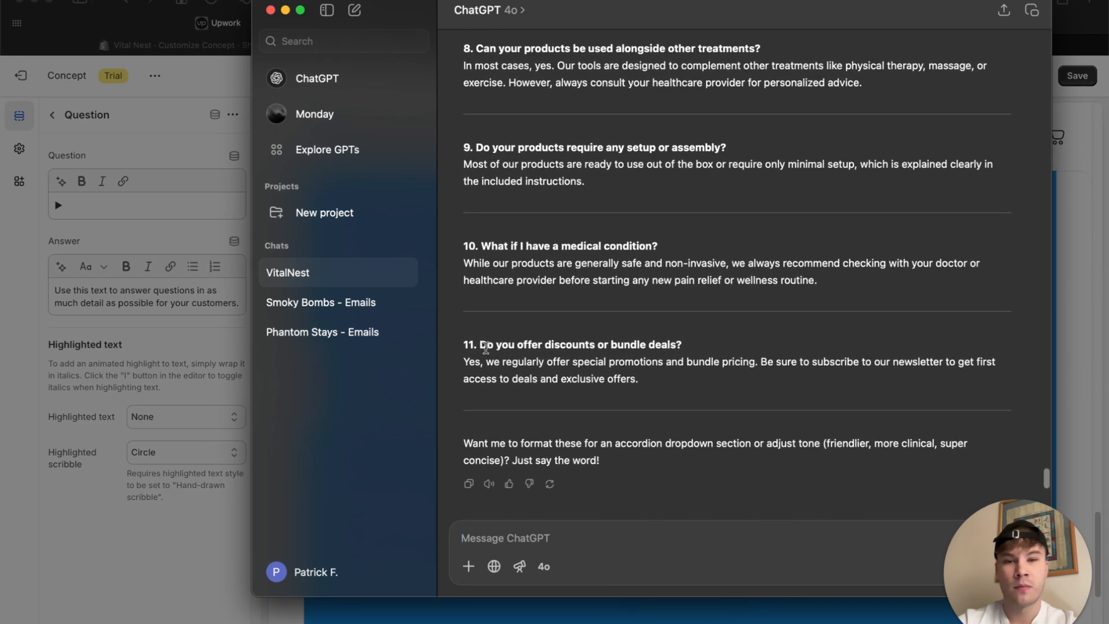
{"action": "left_click_drag", "start_coordinate": [480, 345], "coordinate": [713, 344]}
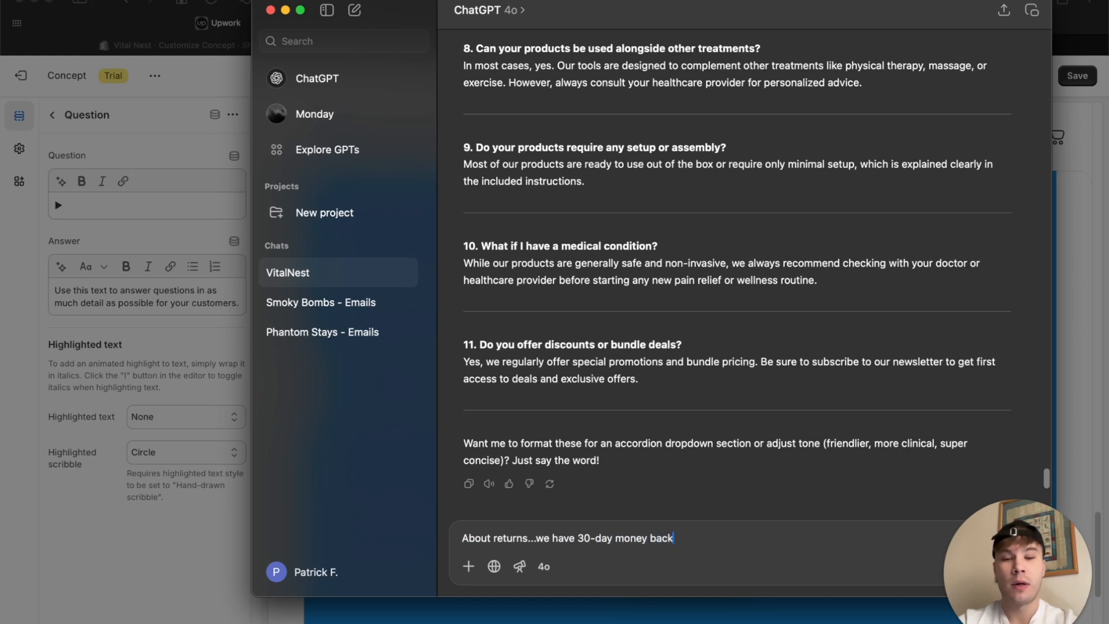
{"action": "key", "text": "Tab"}
{"action": "key", "text": "Return"}
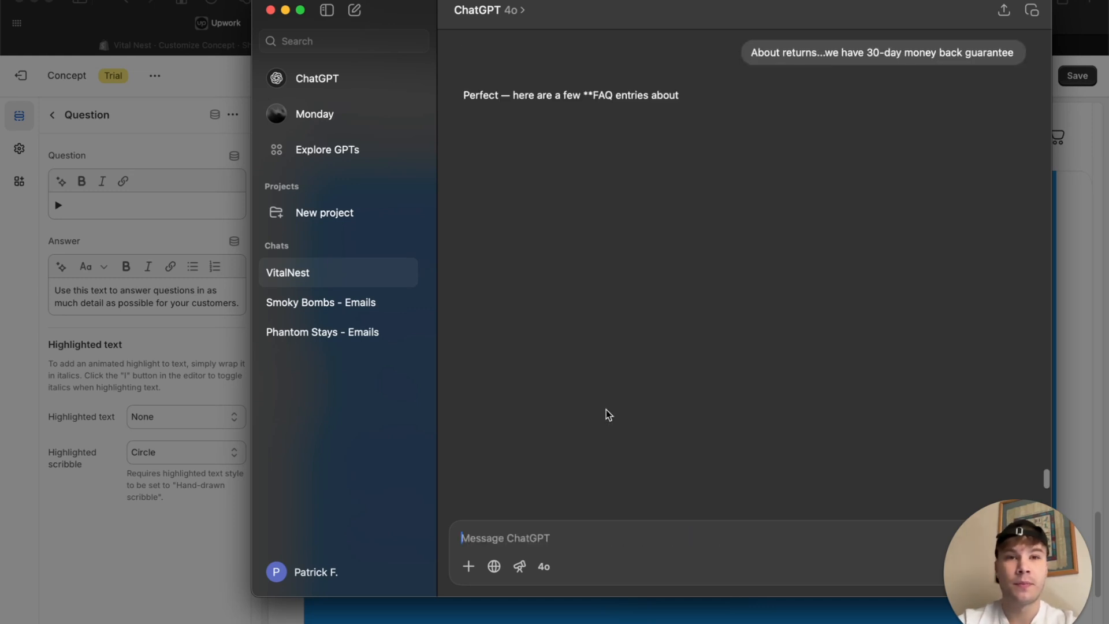
Copy ChatGPT's return policy question into the fourth FAQ question after the ▶ symbol, capitalized as "What is your Return Policy?".
{"action": "left_click_drag", "start_coordinate": [619, 169], "coordinate": [486, 166]}
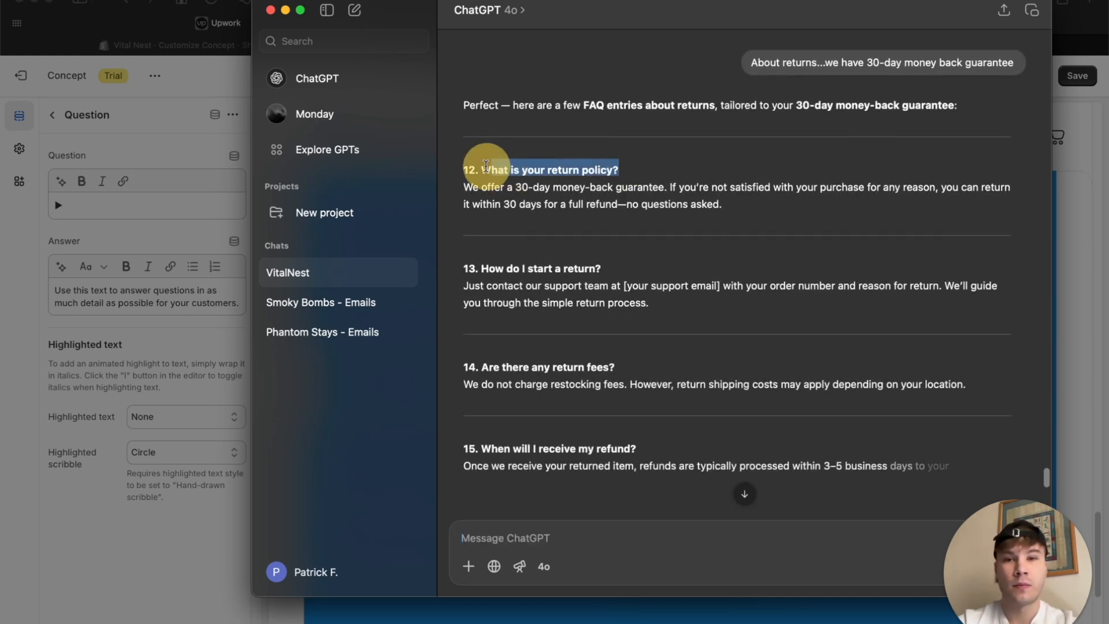
{"action": "left_click", "coordinate": [127, 213]}
{"action": "type", "text": "What is your return policy?"}
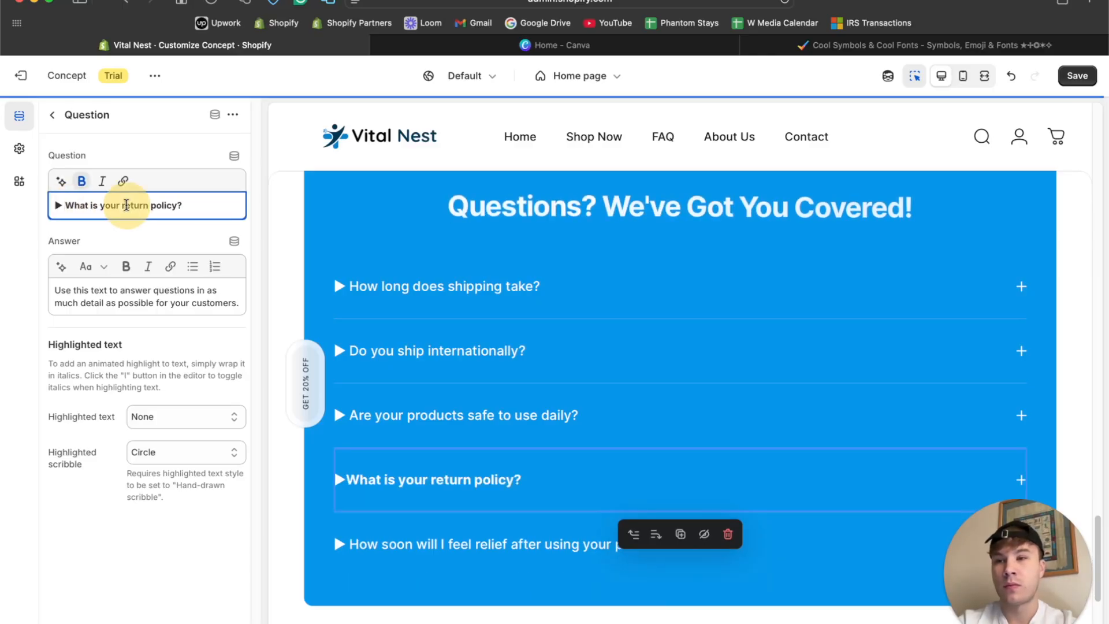
{"action": "left_click", "coordinate": [158, 206]}
{"action": "key", "text": "BackSpace"}
{"action": "type", "text": "P"}
Copy the 30-day money-back guarantee answer from ChatGPT and replace the fourth FAQ question's placeholder answer with it.
{"action": "left_click", "coordinate": [574, 621]}
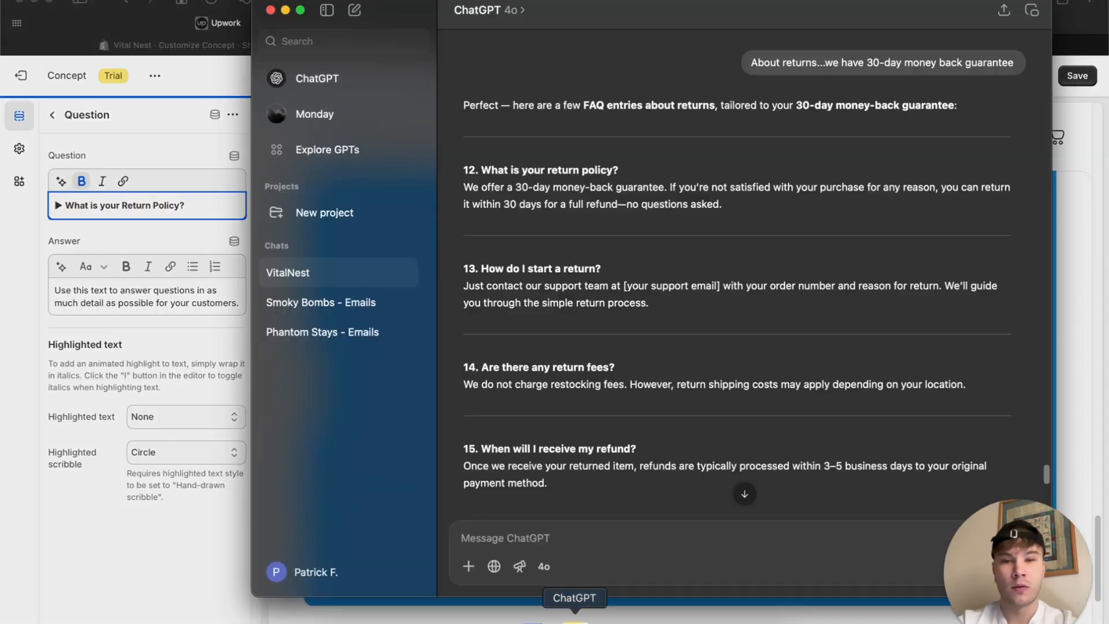
{"action": "left_click_drag", "start_coordinate": [464, 191], "coordinate": [740, 203]}
{"action": "key", "text": "super+c"}
{"action": "left_click", "coordinate": [133, 304]}
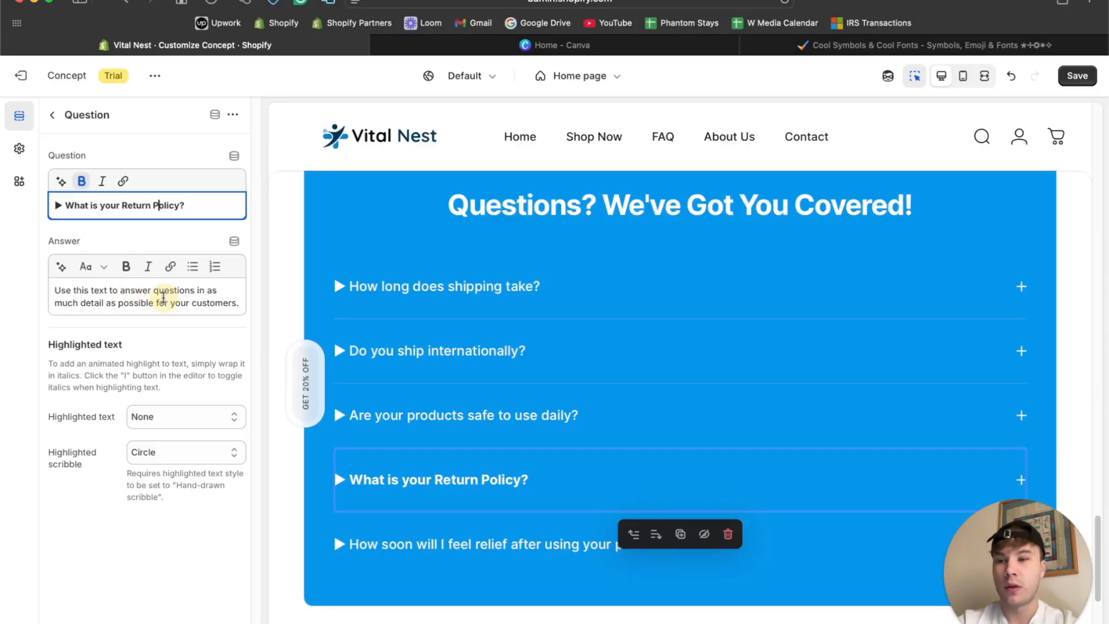
{"action": "left_click", "coordinate": [164, 300]}
{"action": "key", "text": "super+a"}
{"action": "key", "text": "super+v"}
Remove the bold formatting from "What is your Return Policy?" and return to the home page's section list.
{"action": "triple_click", "coordinate": [127, 206]}
{"action": "left_click", "coordinate": [82, 182]}
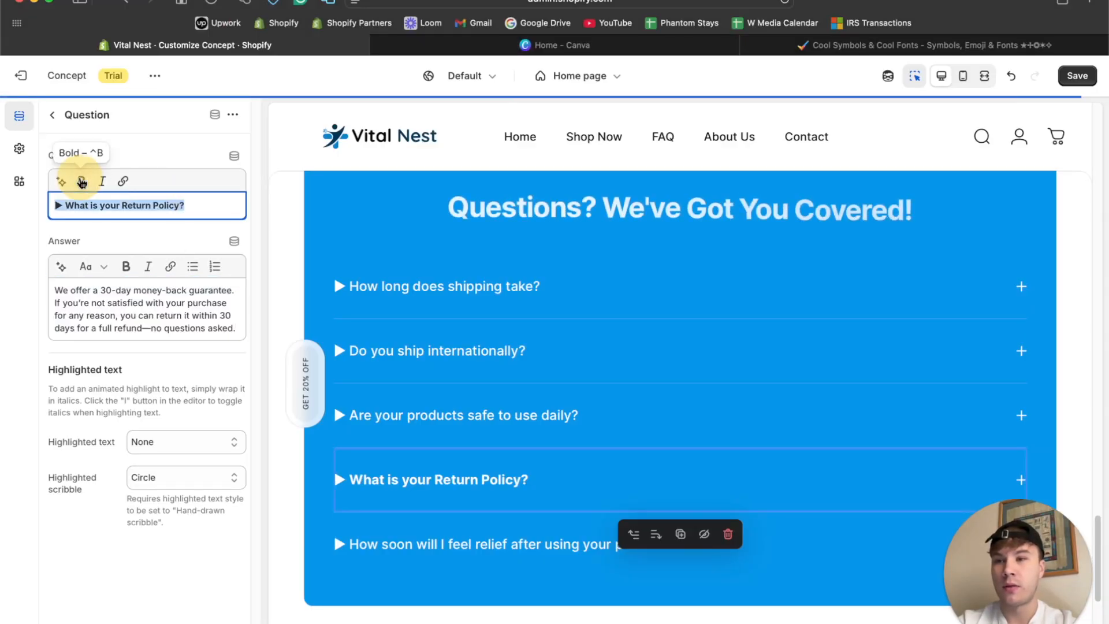
{"action": "left_click", "coordinate": [53, 115]}
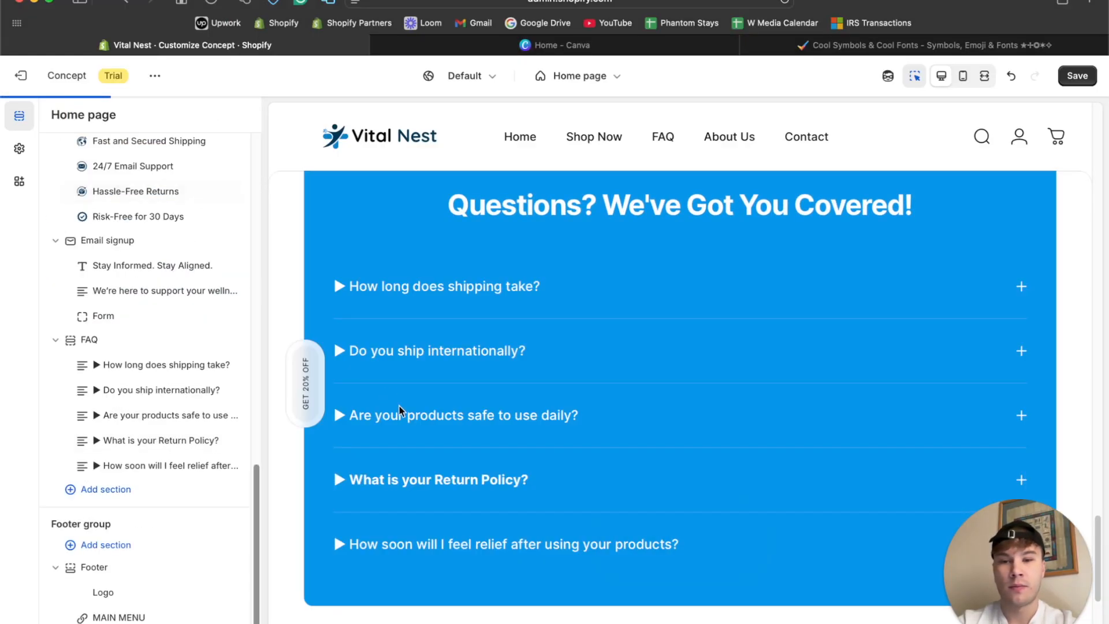
Add a Contact form block to the FAQ section below the last question.
{"action": "scroll", "coordinate": [460, 389], "scroll_direction": "down", "scroll_amount": 3}
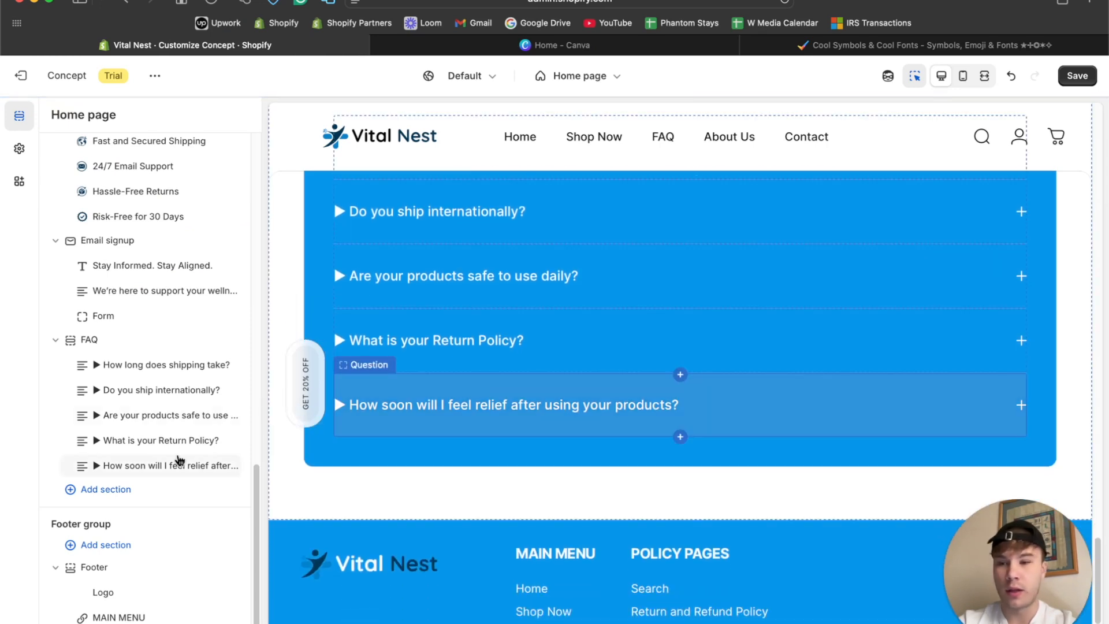
{"action": "left_click", "coordinate": [156, 479]}
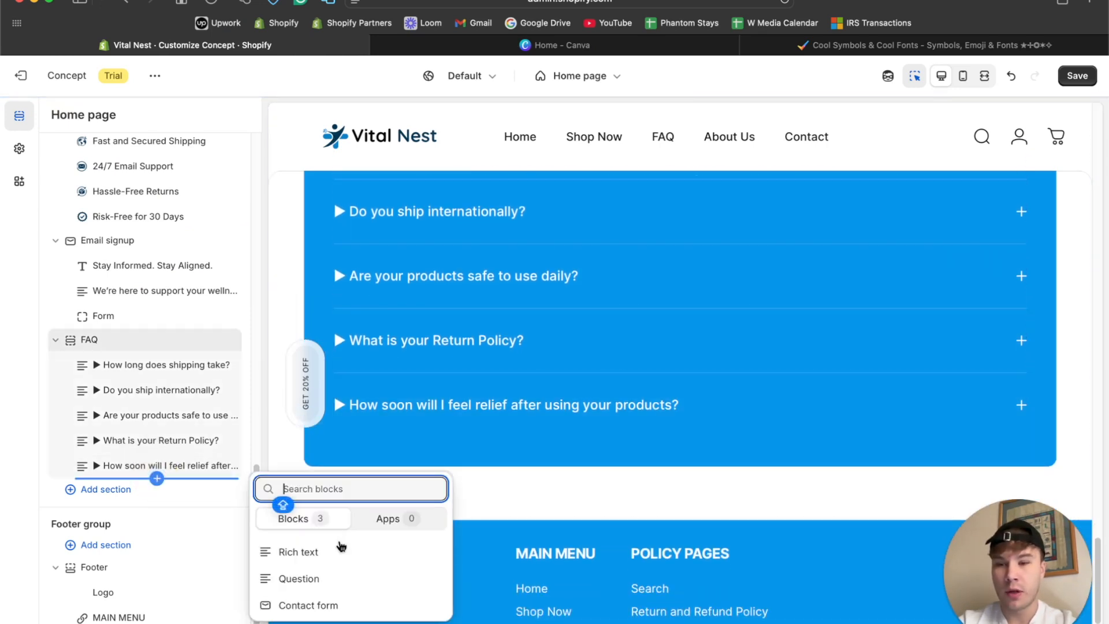
{"action": "left_click", "coordinate": [329, 603]}
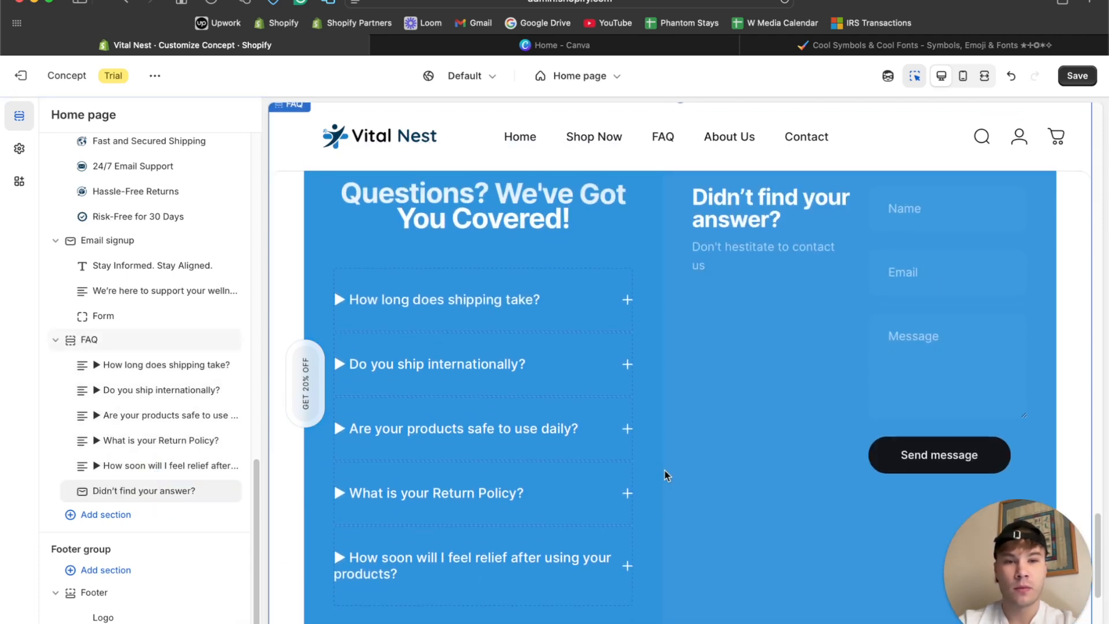
{"action": "scroll", "coordinate": [797, 324], "scroll_direction": "down", "scroll_amount": 5}
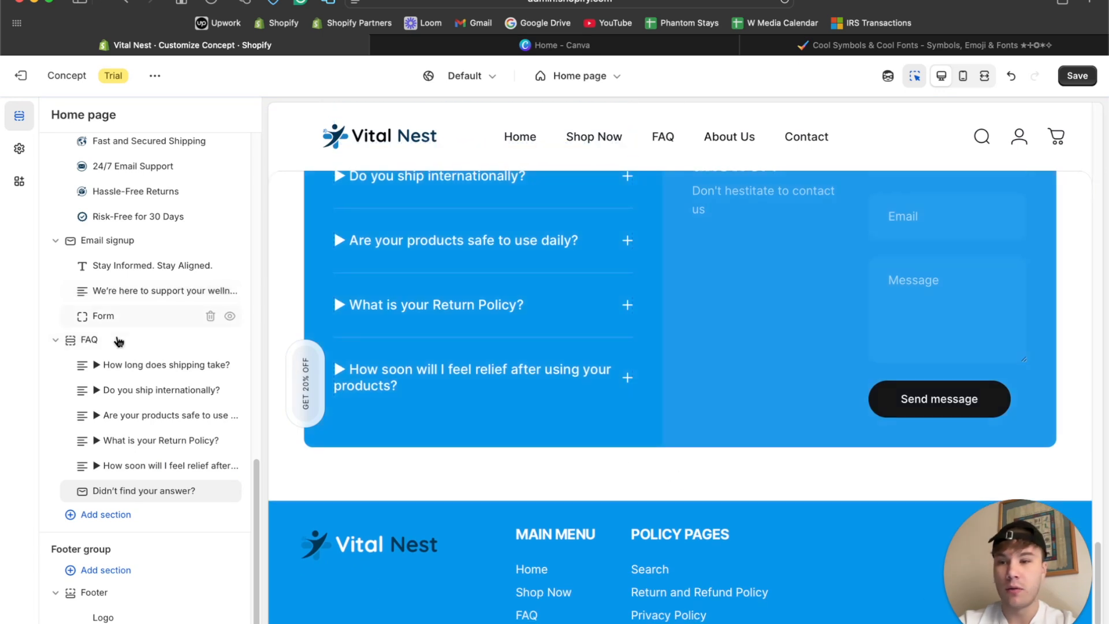
Examine the FAQ section's settings and the preview of its questions beside the contact form.
{"action": "left_click", "coordinate": [153, 342]}
{"action": "scroll", "coordinate": [149, 366], "scroll_direction": "down", "scroll_amount": 3}
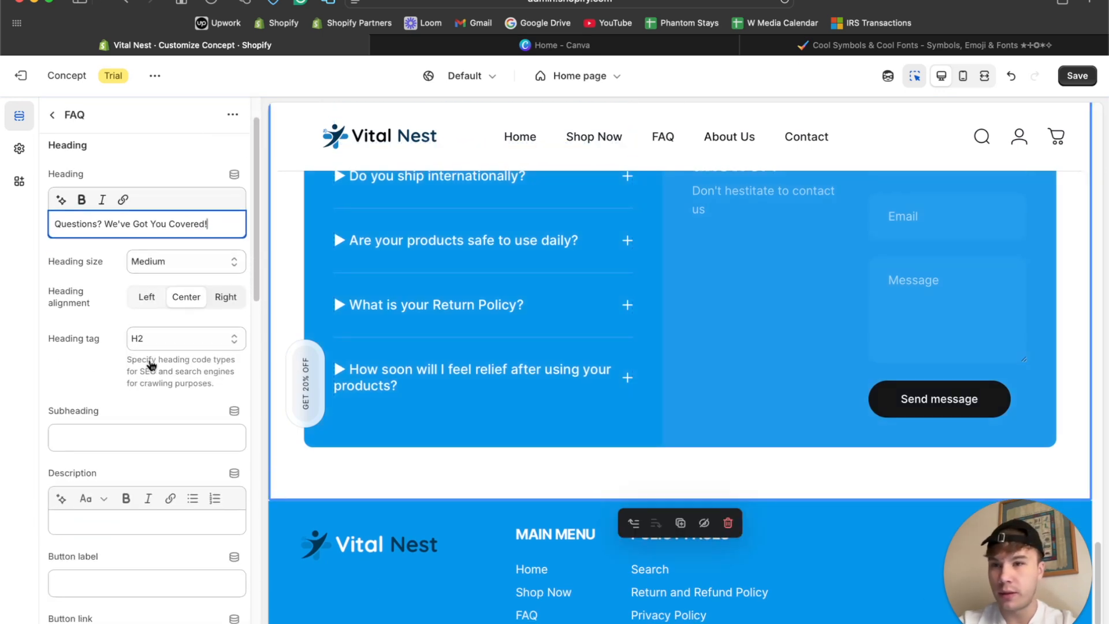
{"action": "scroll", "coordinate": [151, 365], "scroll_direction": "down", "scroll_amount": 8}
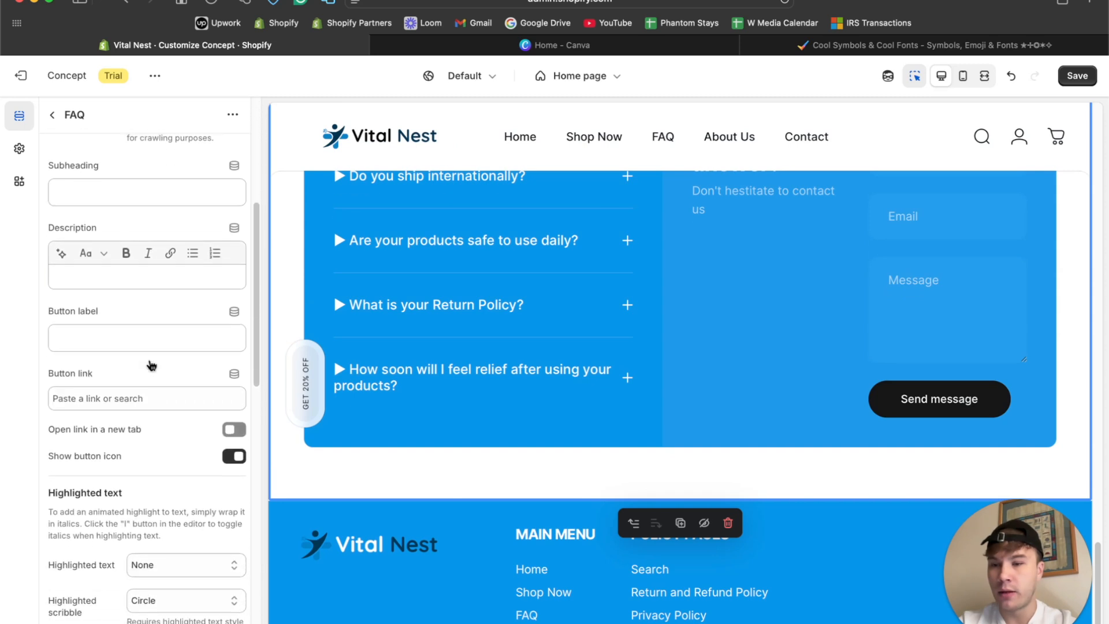
{"action": "scroll", "coordinate": [150, 365], "scroll_direction": "down", "scroll_amount": 8}
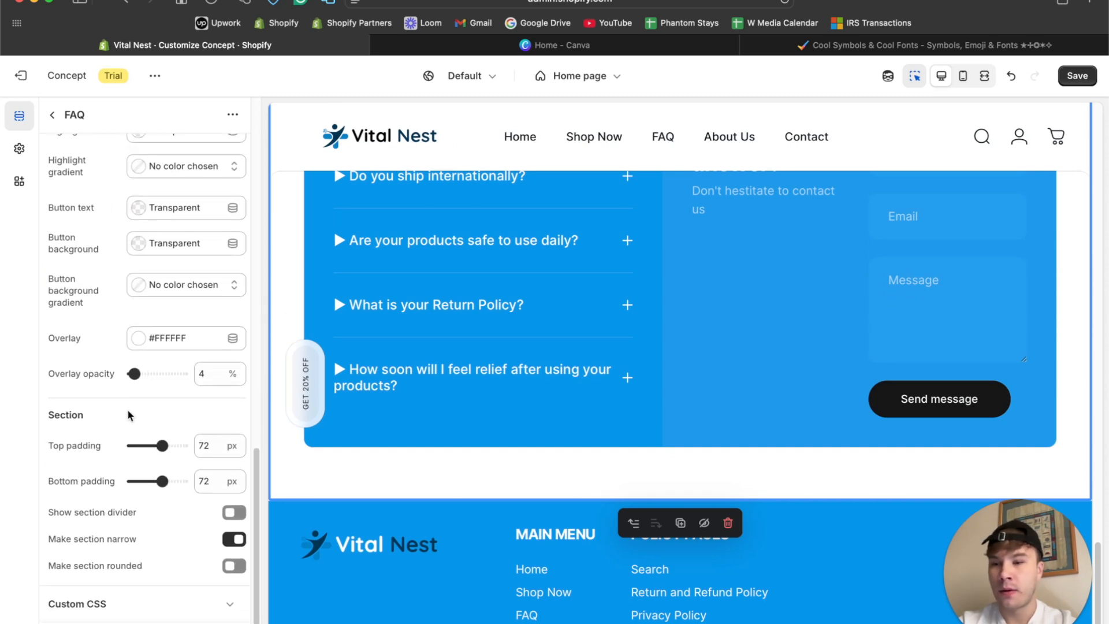
{"action": "scroll", "coordinate": [135, 411], "scroll_direction": "up", "scroll_amount": 1}
{"action": "scroll", "coordinate": [136, 409], "scroll_direction": "down", "scroll_amount": 1}
{"action": "scroll", "coordinate": [714, 386], "scroll_direction": "up", "scroll_amount": 5}
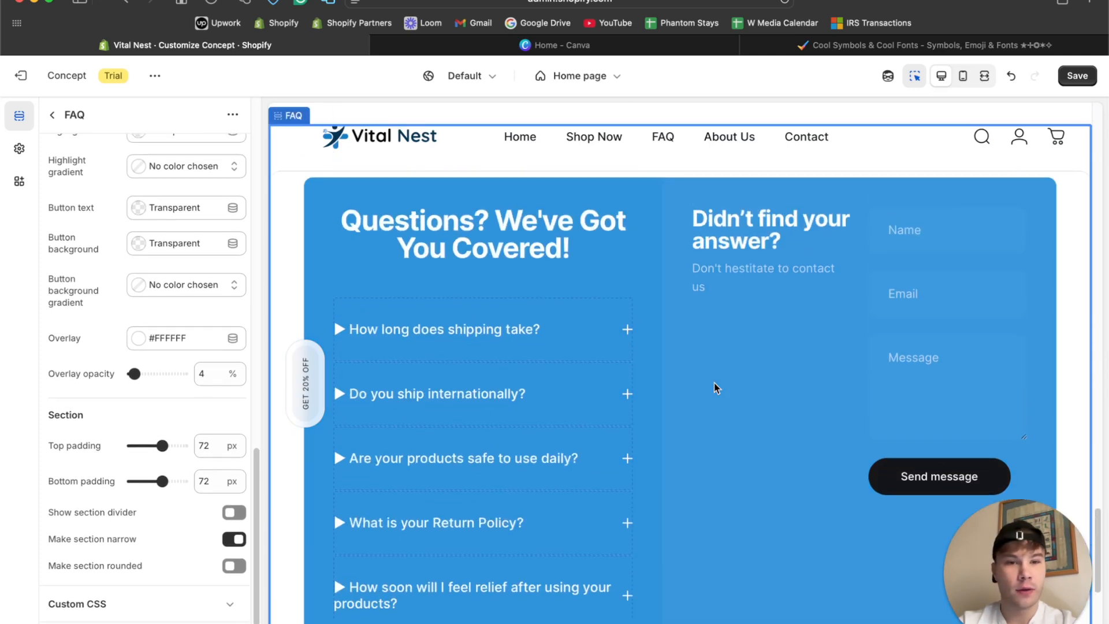
{"action": "scroll", "coordinate": [715, 386], "scroll_direction": "down", "scroll_amount": 5}
{"action": "scroll", "coordinate": [714, 386], "scroll_direction": "down", "scroll_amount": 1}
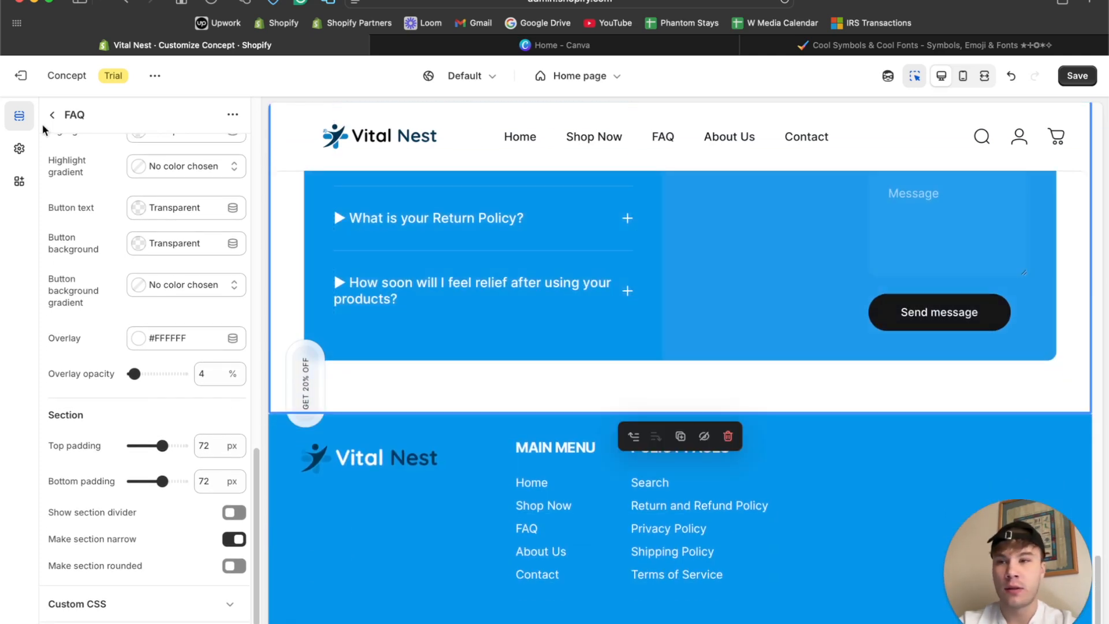
Replace the "Didn't find your answer?" block in the FAQ section with a separate Contact form section below the FAQ.
{"action": "left_click", "coordinate": [52, 115]}
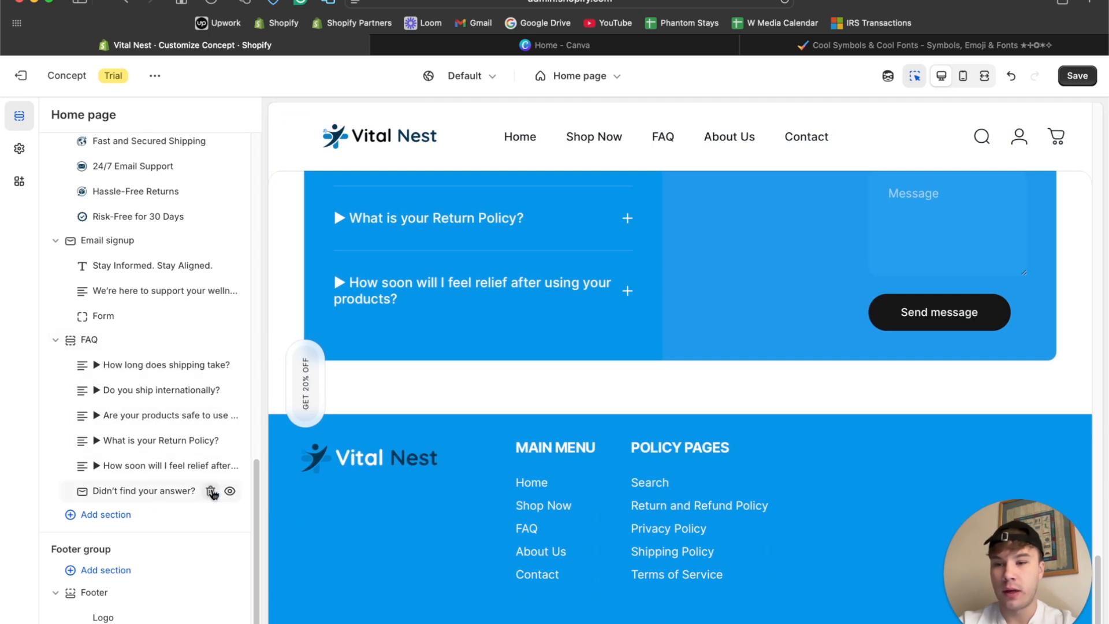
{"action": "left_click", "coordinate": [212, 492]}
{"action": "left_click", "coordinate": [128, 494]}
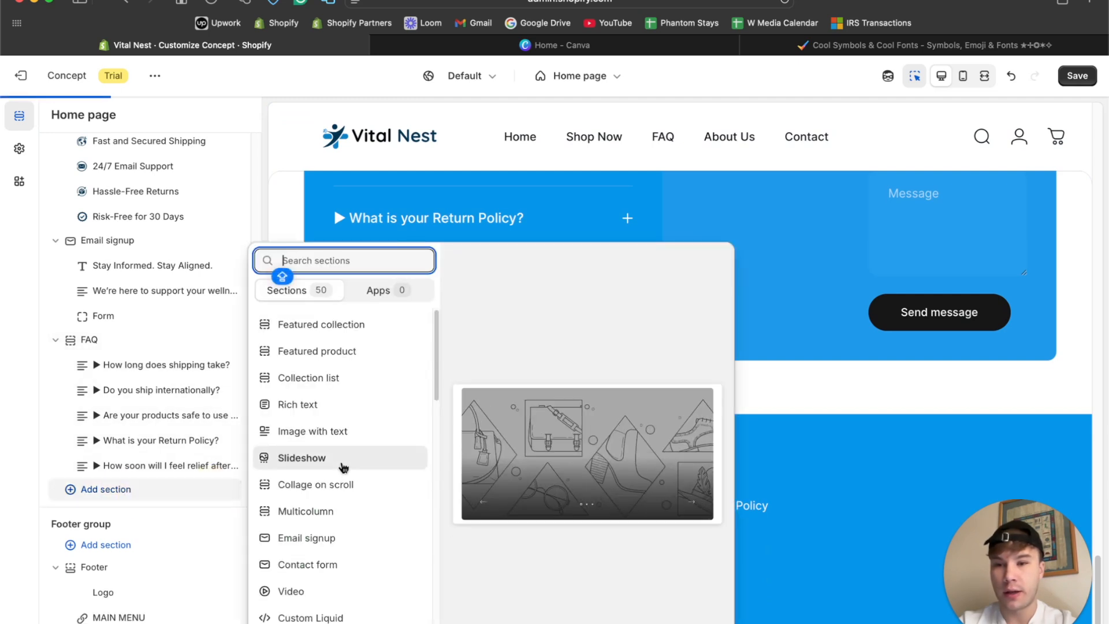
{"action": "type", "text": "CONT"}
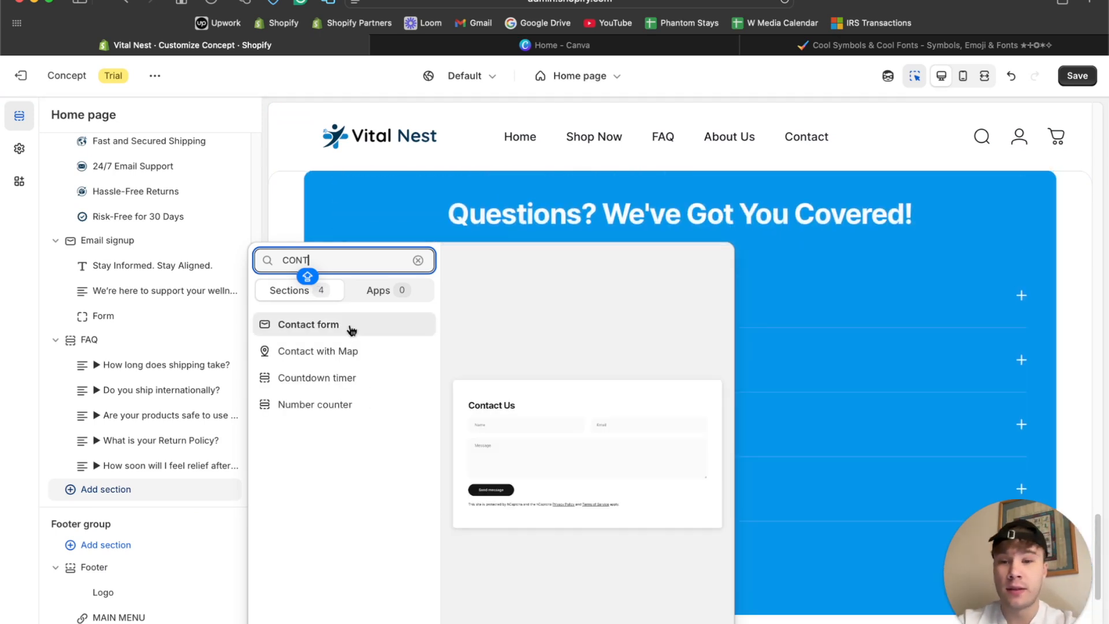
{"action": "left_click", "coordinate": [349, 327]}
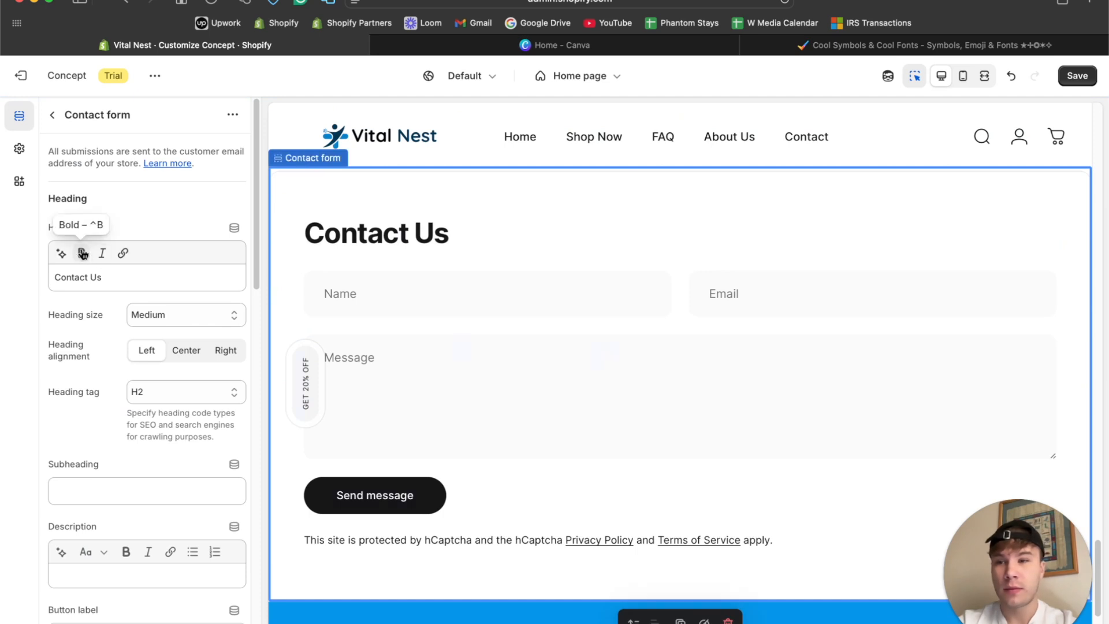
Change the Contact form section's heading to "Have Some More Questions? Get in Touch".
{"action": "type", "text": "h"}
{"action": "key", "text": "BackSpace"}
{"action": "type", "text": "hAVE"}
{"action": "key", "text": "BackSpace"}
{"action": "key", "text": "BackSpace"}
{"action": "key", "text": "BackSpace"}
{"action": "key", "text": "BackSpace"}
{"action": "key", "text": "BackSpace"}
{"action": "type", "text": "H"}
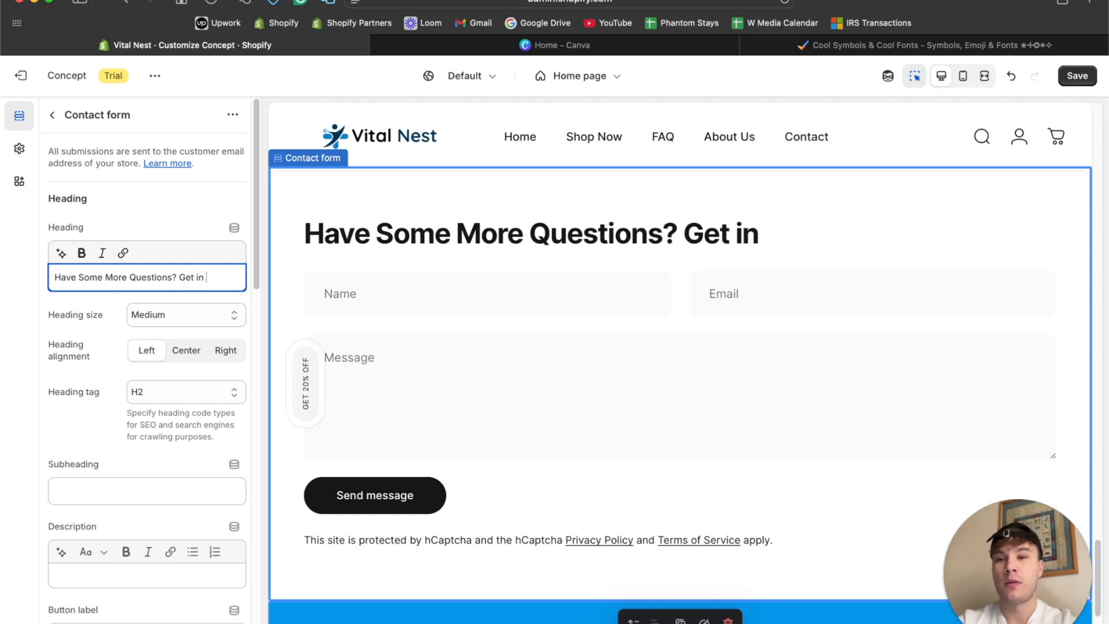
Remove the exclamation mark from the FAQ section's heading so it reads "Questions? We've Got You Covered".
{"action": "scroll", "coordinate": [844, 370], "scroll_direction": "up", "scroll_amount": 10}
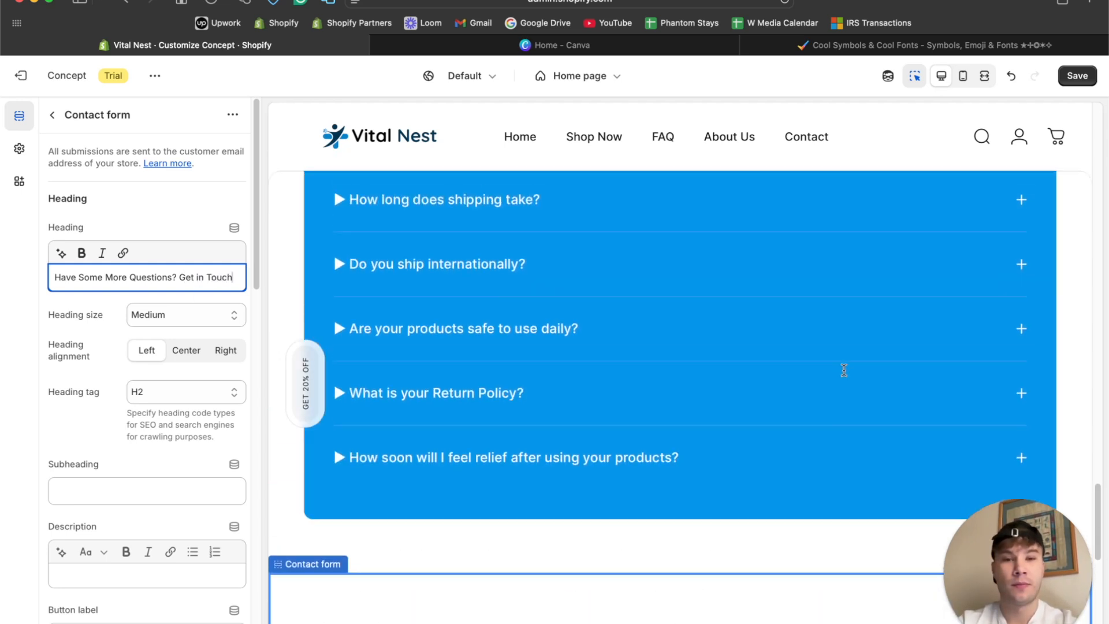
{"action": "scroll", "coordinate": [845, 372], "scroll_direction": "down", "scroll_amount": 8}
{"action": "scroll", "coordinate": [844, 372], "scroll_direction": "up", "scroll_amount": 6}
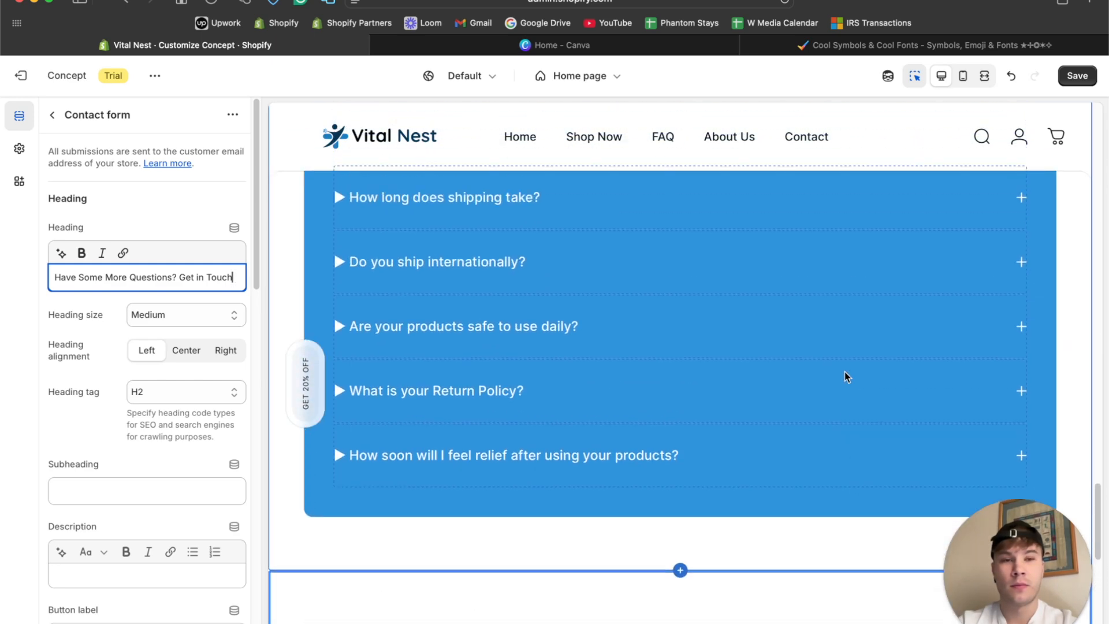
{"action": "left_click", "coordinate": [878, 279]}
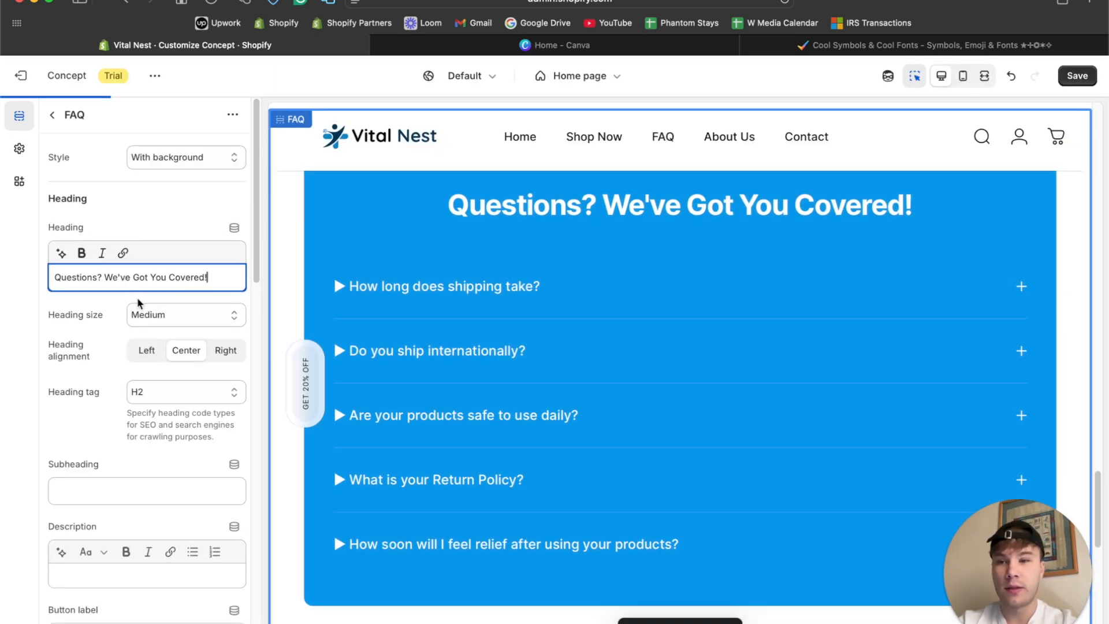
{"action": "scroll", "coordinate": [504, 341], "scroll_direction": "down", "scroll_amount": 10}
{"action": "scroll", "coordinate": [834, 240], "scroll_direction": "up", "scroll_amount": 3}
Set the Contact form section's heading alignment to Center.
{"action": "left_click", "coordinate": [837, 243]}
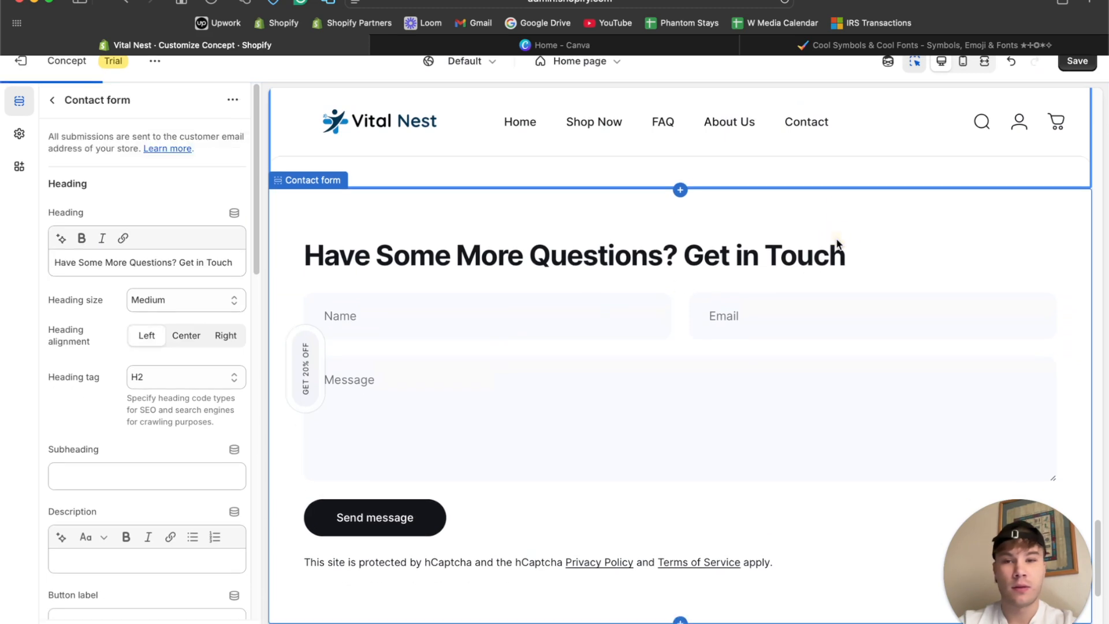
{"action": "left_click", "coordinate": [179, 353]}
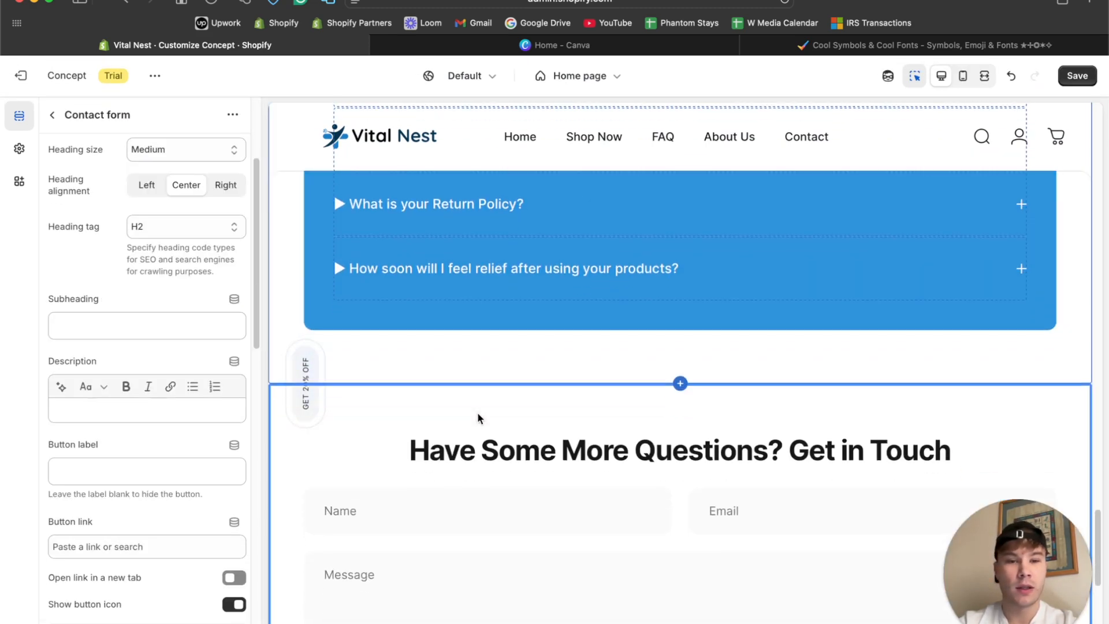
{"action": "scroll", "coordinate": [478, 419], "scroll_direction": "down", "scroll_amount": 2}
{"action": "scroll", "coordinate": [479, 417], "scroll_direction": "up", "scroll_amount": 3}
Preview the FAQ and contact form in fullscreen without the inspector, and return to the desktop view.
{"action": "left_click", "coordinate": [915, 78]}
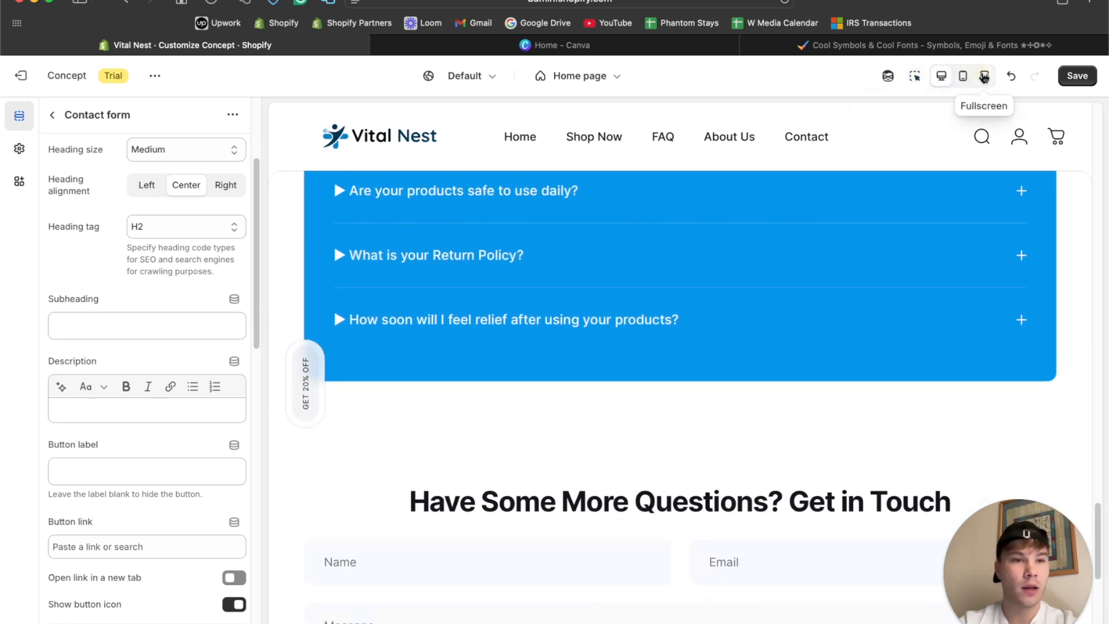
{"action": "left_click", "coordinate": [984, 76]}
{"action": "scroll", "coordinate": [527, 376], "scroll_direction": "down", "scroll_amount": 7}
{"action": "scroll", "coordinate": [528, 375], "scroll_direction": "up", "scroll_amount": 5}
{"action": "scroll", "coordinate": [527, 376], "scroll_direction": "up", "scroll_amount": 2}
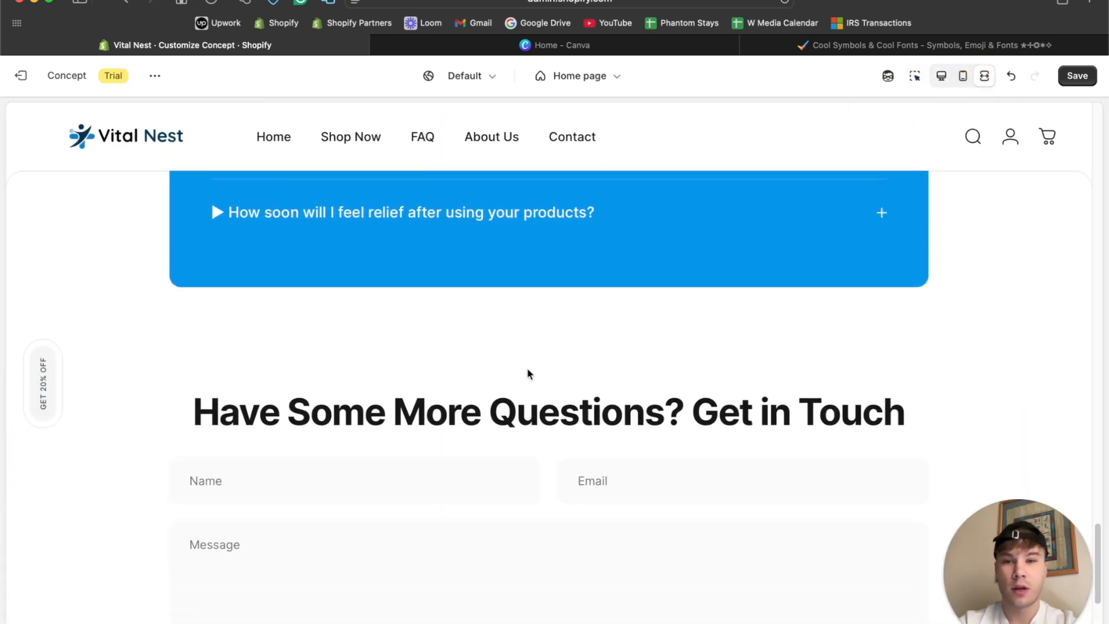
{"action": "left_click", "coordinate": [941, 77]}
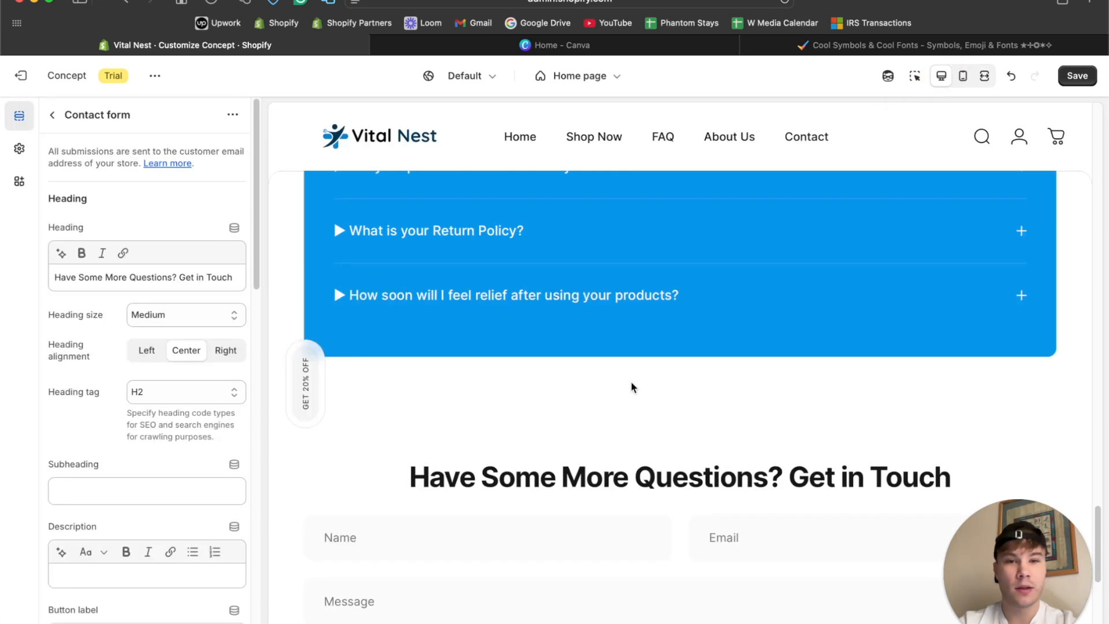
Reactivate the preview inspector and set the FAQ section's bottom padding to 20 px.
{"action": "left_click", "coordinate": [915, 76]}
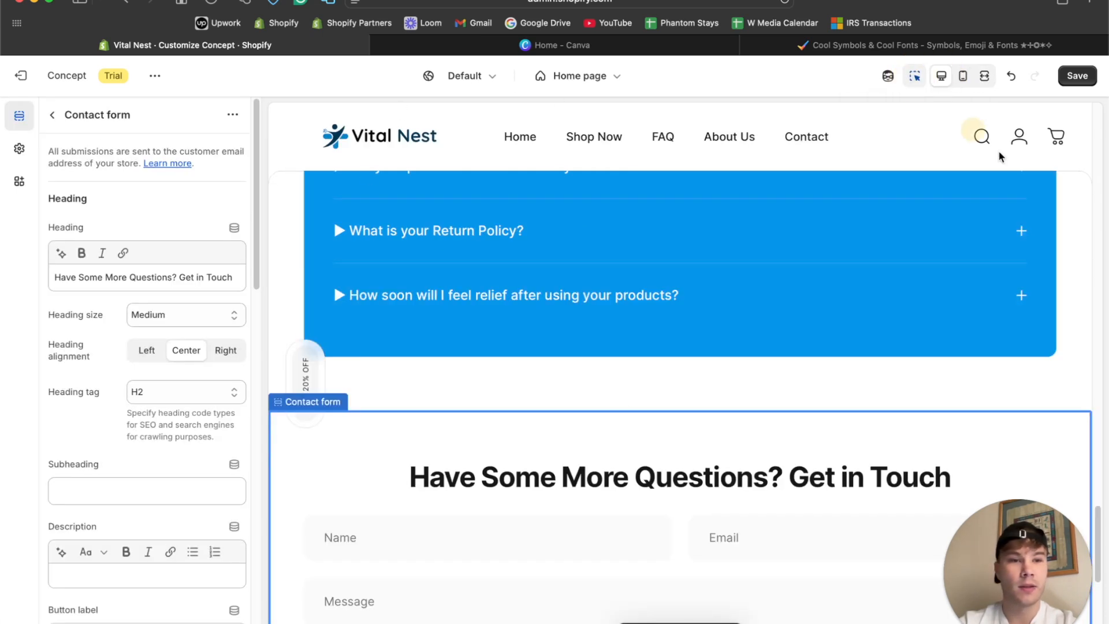
{"action": "left_click", "coordinate": [1020, 391]}
{"action": "scroll", "coordinate": [220, 485], "scroll_direction": "down", "scroll_amount": 15}
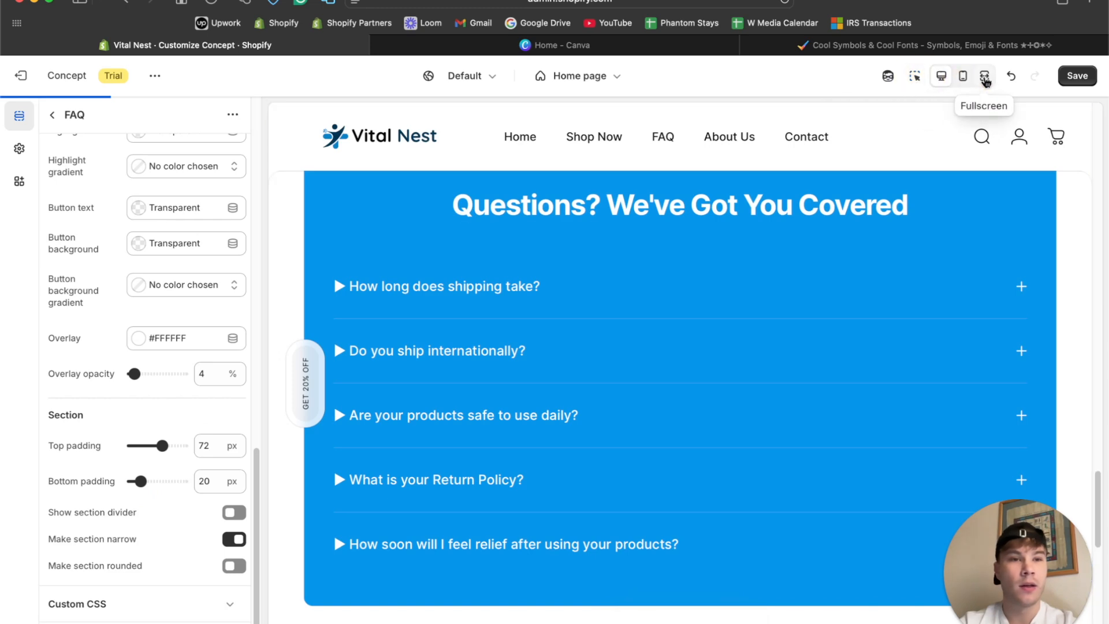
Review the home page's spacing down to the footer in fullscreen, and return to the desktop view.
{"action": "left_click", "coordinate": [984, 75]}
{"action": "scroll", "coordinate": [628, 354], "scroll_direction": "down", "scroll_amount": 6}
{"action": "scroll", "coordinate": [626, 350], "scroll_direction": "down", "scroll_amount": 3}
{"action": "scroll", "coordinate": [625, 349], "scroll_direction": "up", "scroll_amount": 3}
{"action": "scroll", "coordinate": [625, 349], "scroll_direction": "down", "scroll_amount": 3}
{"action": "scroll", "coordinate": [473, 407], "scroll_direction": "up", "scroll_amount": 5}
{"action": "scroll", "coordinate": [473, 404], "scroll_direction": "down", "scroll_amount": 3}
{"action": "scroll", "coordinate": [473, 404], "scroll_direction": "up", "scroll_amount": 5}
{"action": "scroll", "coordinate": [473, 404], "scroll_direction": "down", "scroll_amount": 5}
{"action": "scroll", "coordinate": [473, 404], "scroll_direction": "down", "scroll_amount": 3}
{"action": "scroll", "coordinate": [473, 405], "scroll_direction": "up", "scroll_amount": 4}
{"action": "scroll", "coordinate": [473, 407], "scroll_direction": "down", "scroll_amount": 5}
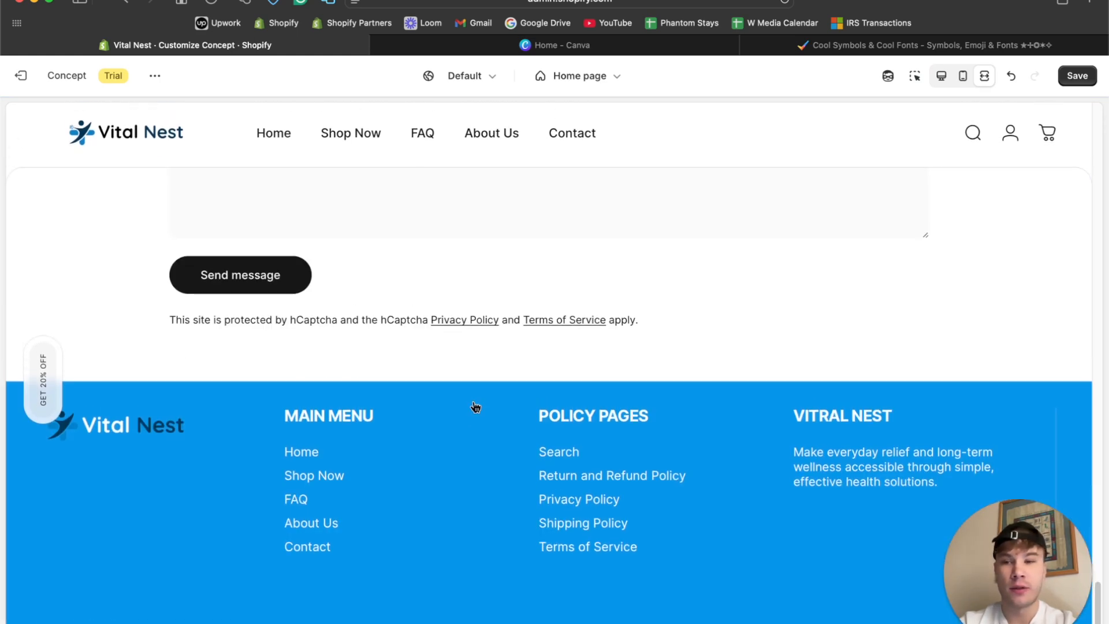
{"action": "left_click", "coordinate": [940, 76]}
Examine the FAQ section's settings and how the email signup, FAQ and contact form follow each other on the page.
{"action": "scroll", "coordinate": [414, 412], "scroll_direction": "up", "scroll_amount": 5}
{"action": "scroll", "coordinate": [415, 412], "scroll_direction": "down", "scroll_amount": 1}
{"action": "scroll", "coordinate": [414, 412], "scroll_direction": "down", "scroll_amount": 1}
{"action": "left_click", "coordinate": [460, 580]}
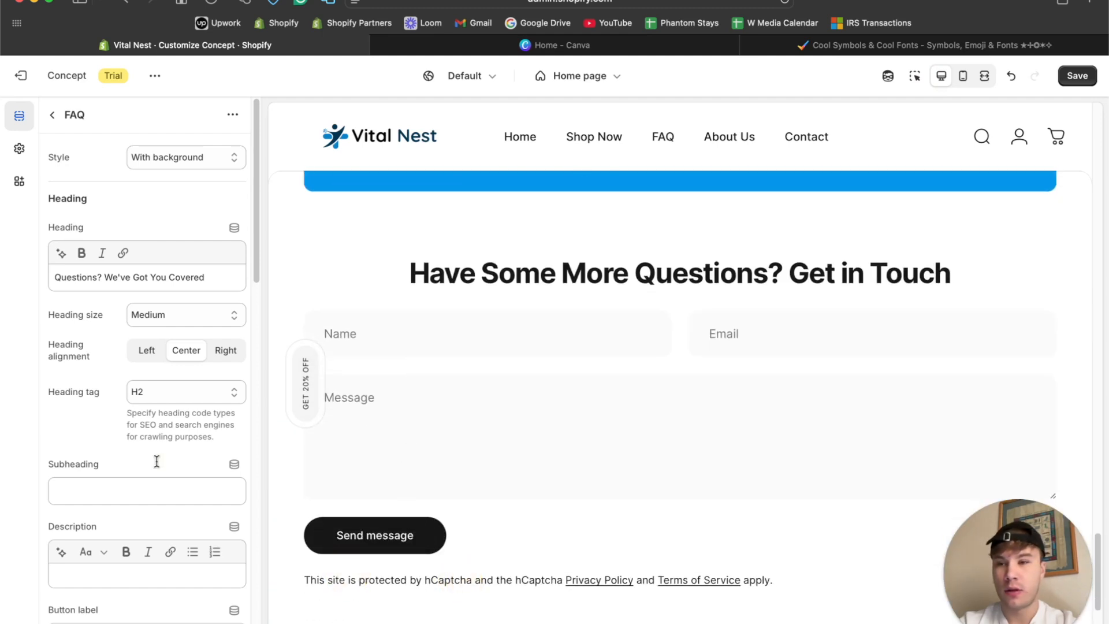
{"action": "scroll", "coordinate": [151, 462], "scroll_direction": "down", "scroll_amount": 10}
{"action": "scroll", "coordinate": [151, 462], "scroll_direction": "up", "scroll_amount": 3}
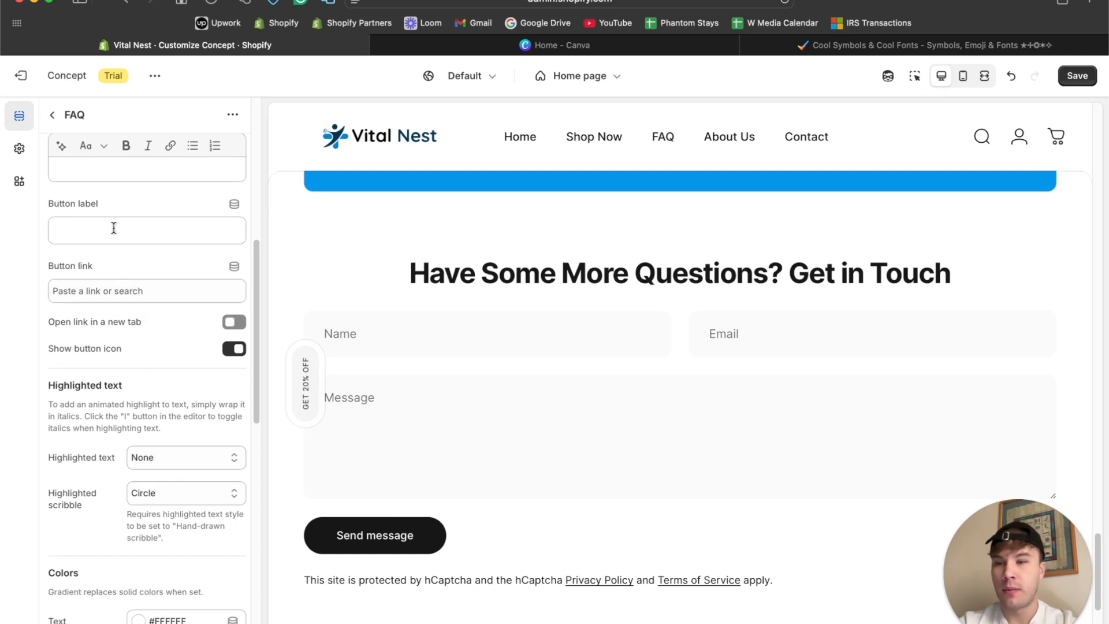
{"action": "scroll", "coordinate": [128, 295], "scroll_direction": "up", "scroll_amount": 10}
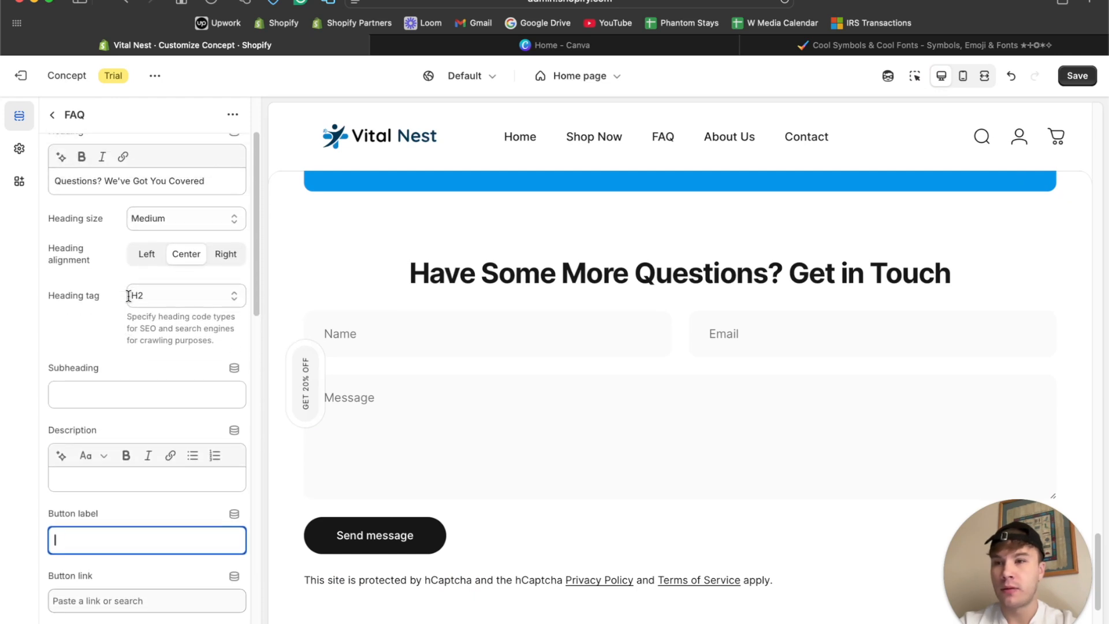
{"action": "scroll", "coordinate": [128, 296], "scroll_direction": "down", "scroll_amount": 10}
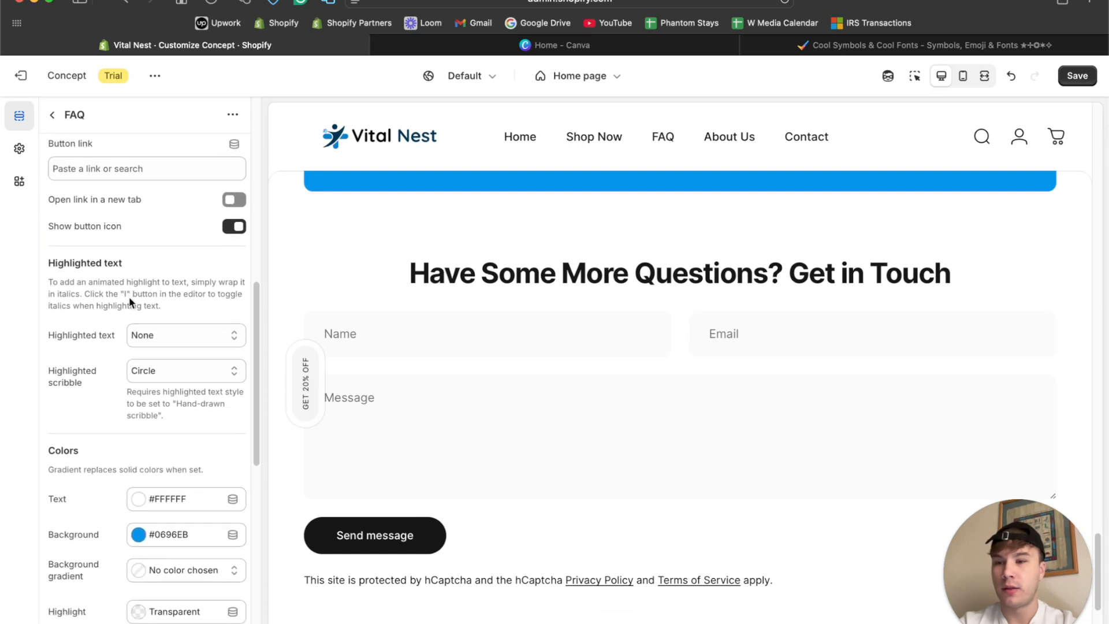
{"action": "scroll", "coordinate": [154, 272], "scroll_direction": "down", "scroll_amount": 10}
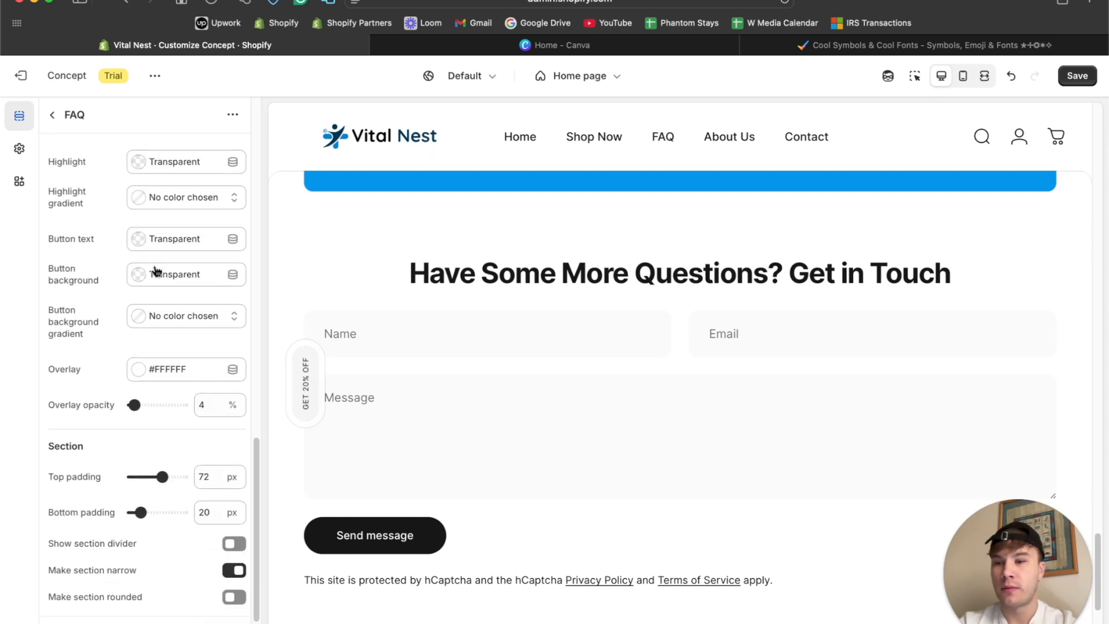
{"action": "scroll", "coordinate": [511, 348], "scroll_direction": "up", "scroll_amount": 3}
{"action": "scroll", "coordinate": [523, 352], "scroll_direction": "down", "scroll_amount": 2}
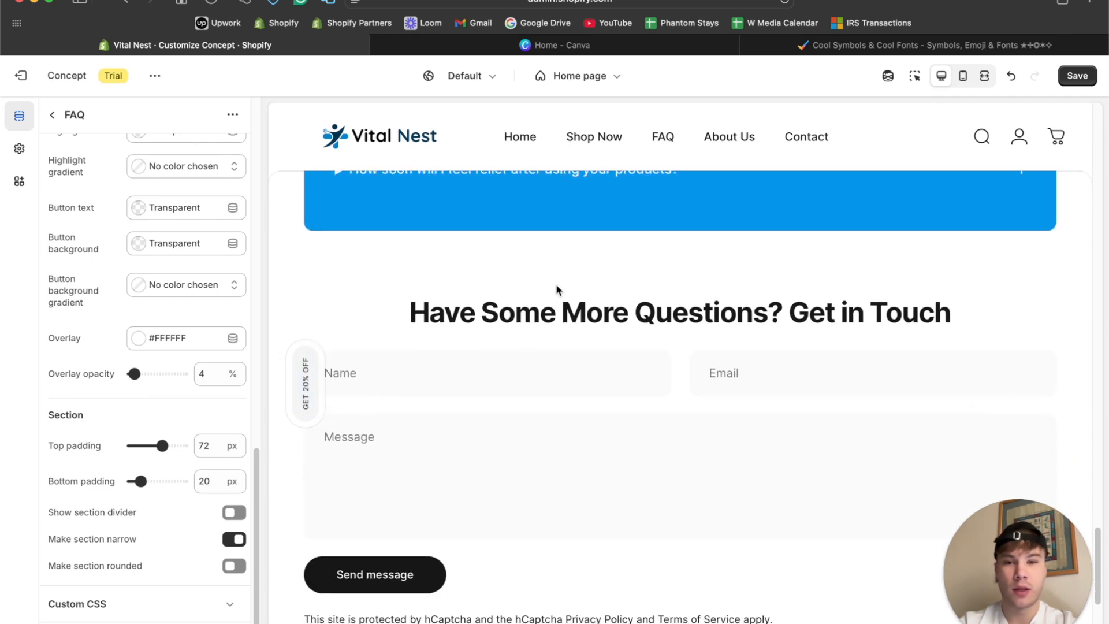
{"action": "scroll", "coordinate": [173, 306], "scroll_direction": "up", "scroll_amount": 10}
{"action": "scroll", "coordinate": [548, 306], "scroll_direction": "up", "scroll_amount": 10}
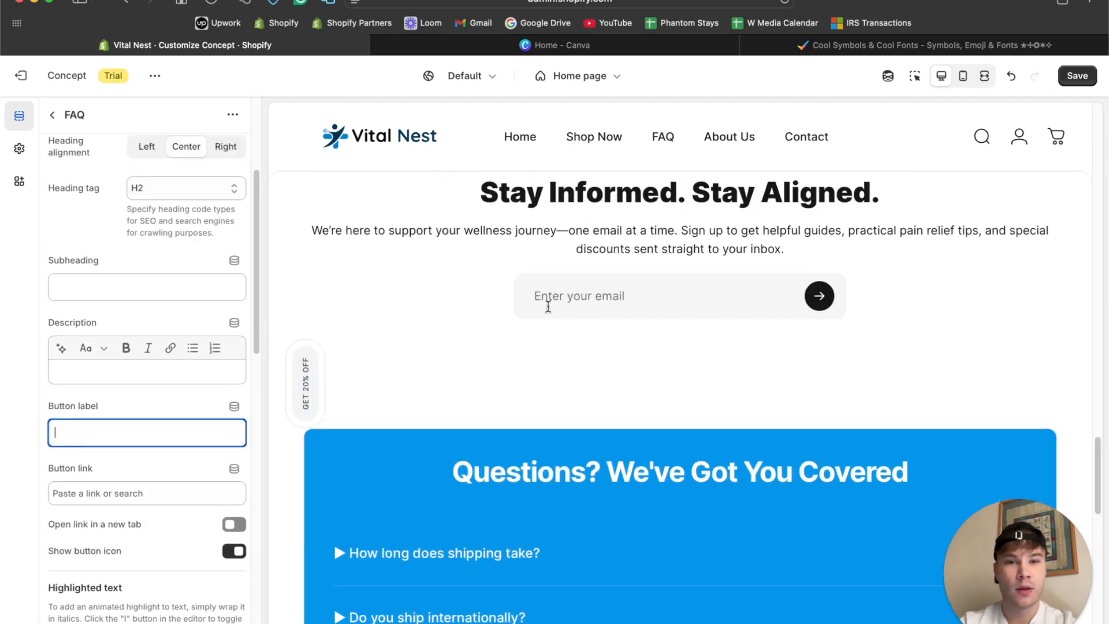
{"action": "scroll", "coordinate": [548, 307], "scroll_direction": "down", "scroll_amount": 5}
{"action": "scroll", "coordinate": [520, 289], "scroll_direction": "up", "scroll_amount": 2}
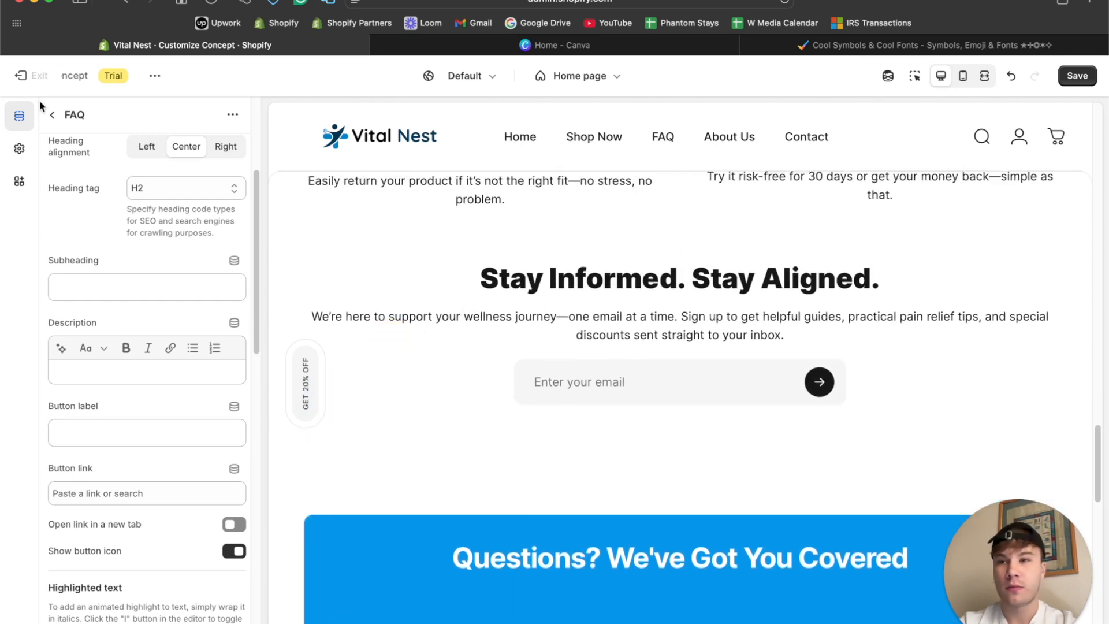
Move the Email signup section below the Contact form section in the home page's section list.
{"action": "left_click", "coordinate": [52, 116]}
{"action": "scroll", "coordinate": [126, 395], "scroll_direction": "down", "scroll_amount": 15}
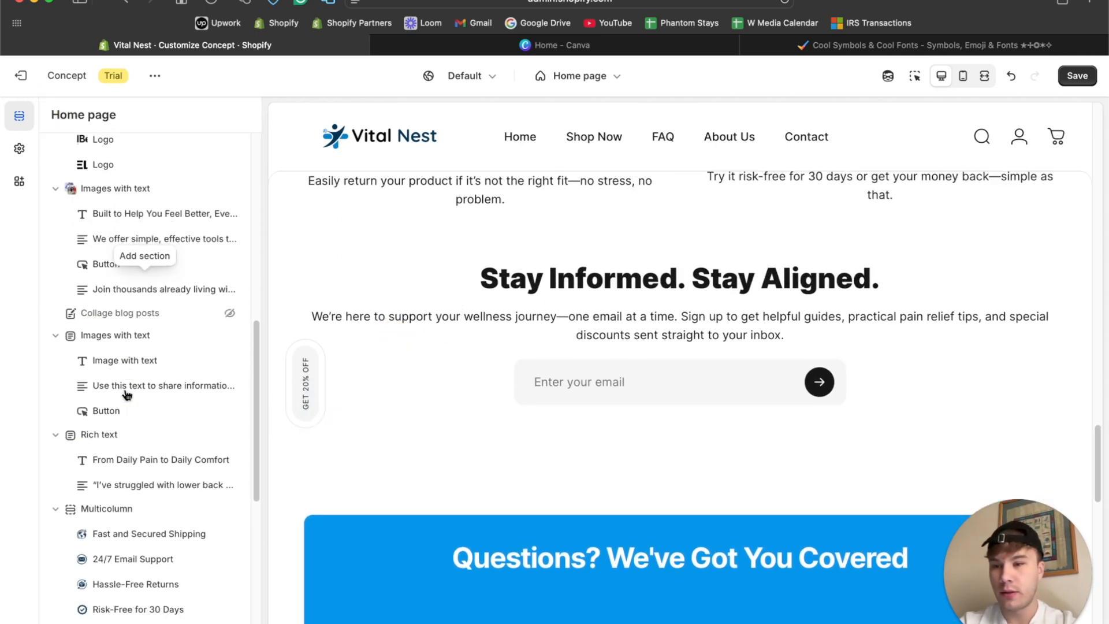
{"action": "scroll", "coordinate": [128, 391], "scroll_direction": "up", "scroll_amount": 1}
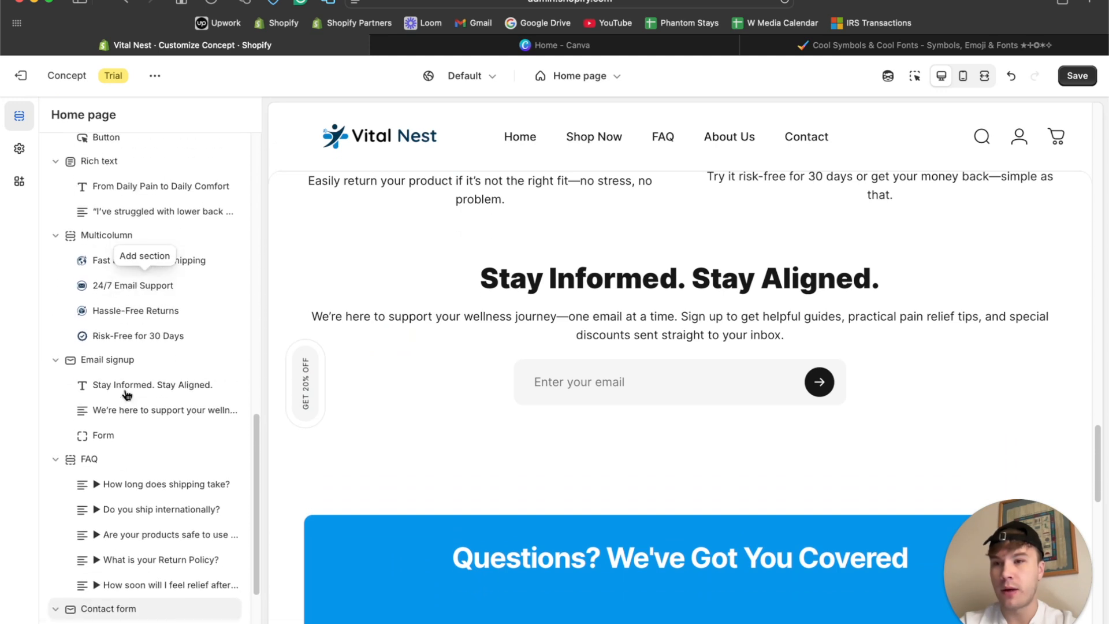
{"action": "scroll", "coordinate": [130, 398], "scroll_direction": "down", "scroll_amount": 3}
{"action": "scroll", "coordinate": [150, 335], "scroll_direction": "up", "scroll_amount": 2}
{"action": "scroll", "coordinate": [162, 306], "scroll_direction": "up", "scroll_amount": 8}
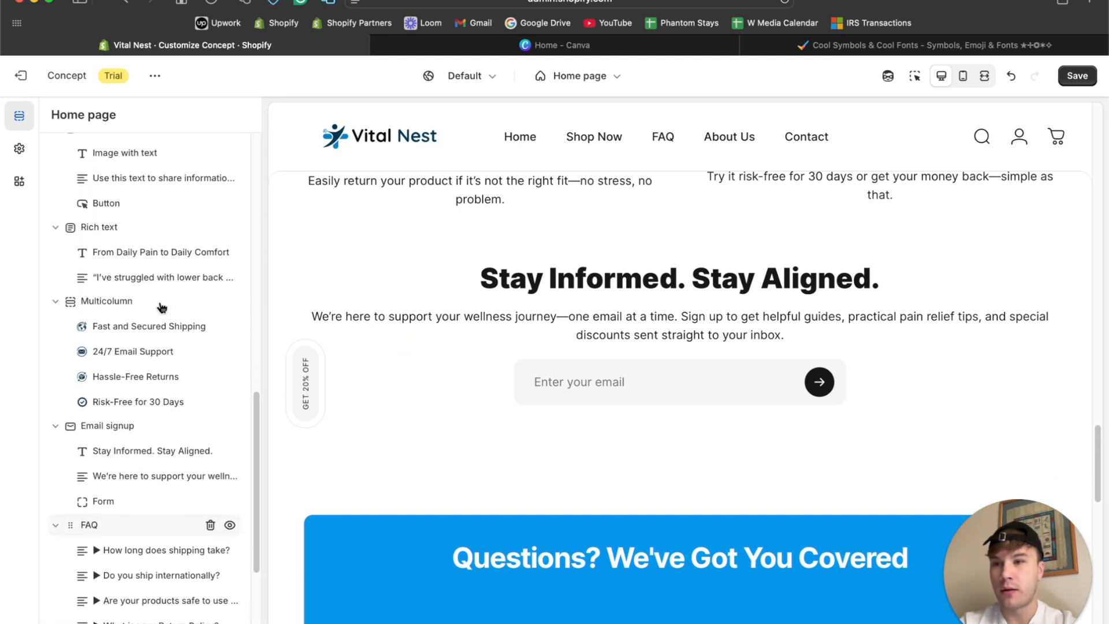
{"action": "scroll", "coordinate": [137, 243], "scroll_direction": "up", "scroll_amount": 5}
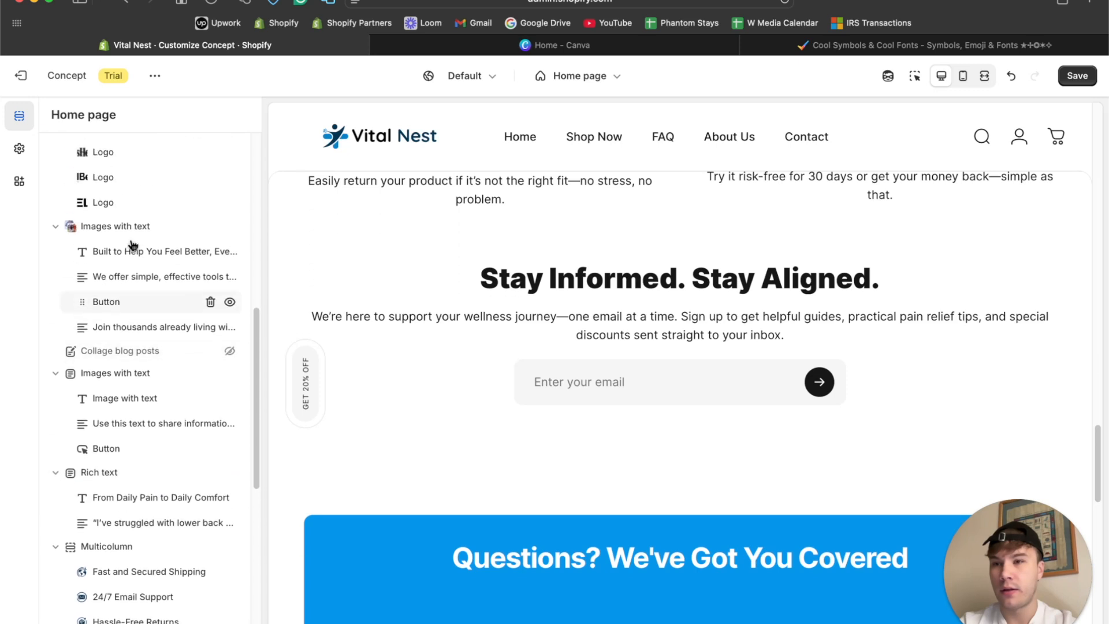
{"action": "scroll", "coordinate": [138, 411], "scroll_direction": "down", "scroll_amount": 8}
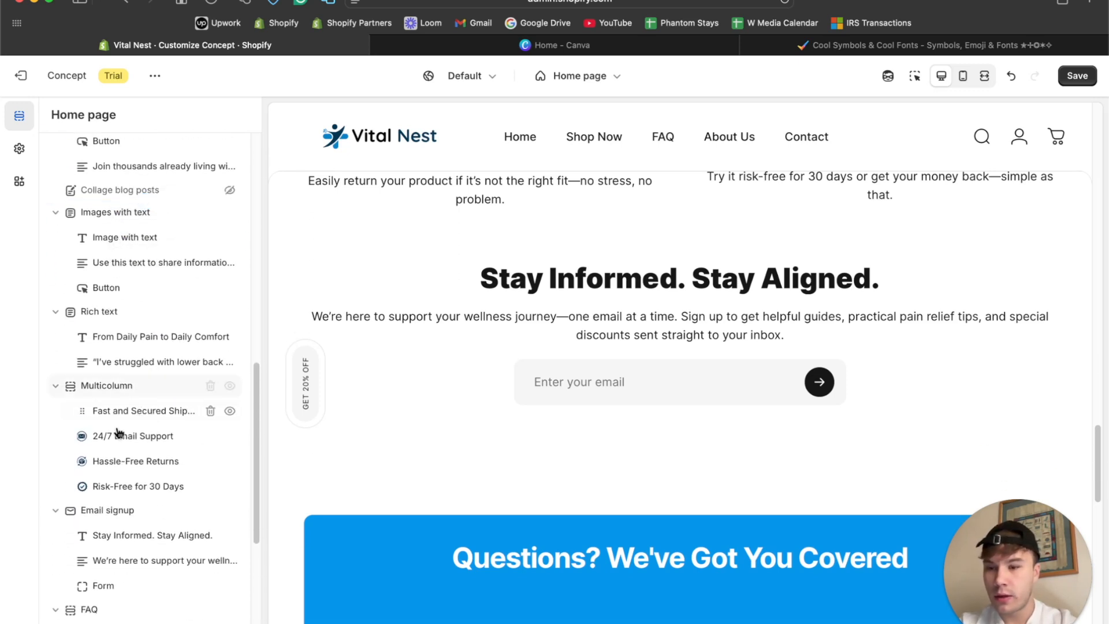
{"action": "scroll", "coordinate": [119, 422], "scroll_direction": "down", "scroll_amount": 4}
{"action": "left_click_drag", "start_coordinate": [69, 385], "coordinate": [70, 559]}
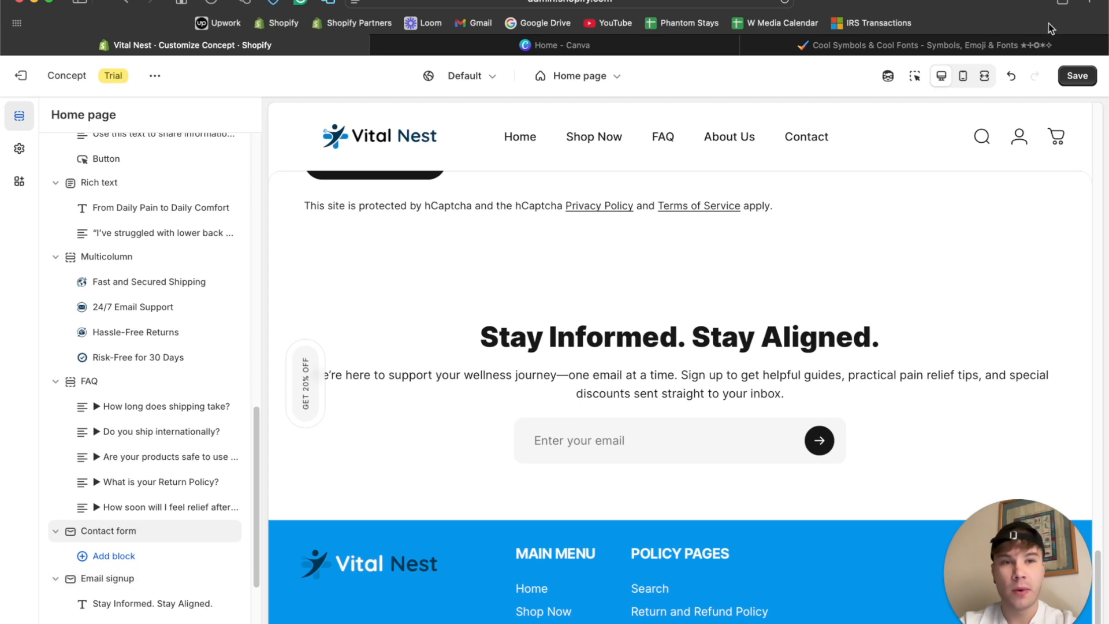
Set the Email signup section's background colour to #003554 and its text colour to #FFFFFF.
{"action": "left_click", "coordinate": [423, 293]}
{"action": "scroll", "coordinate": [148, 393], "scroll_direction": "down", "scroll_amount": 10}
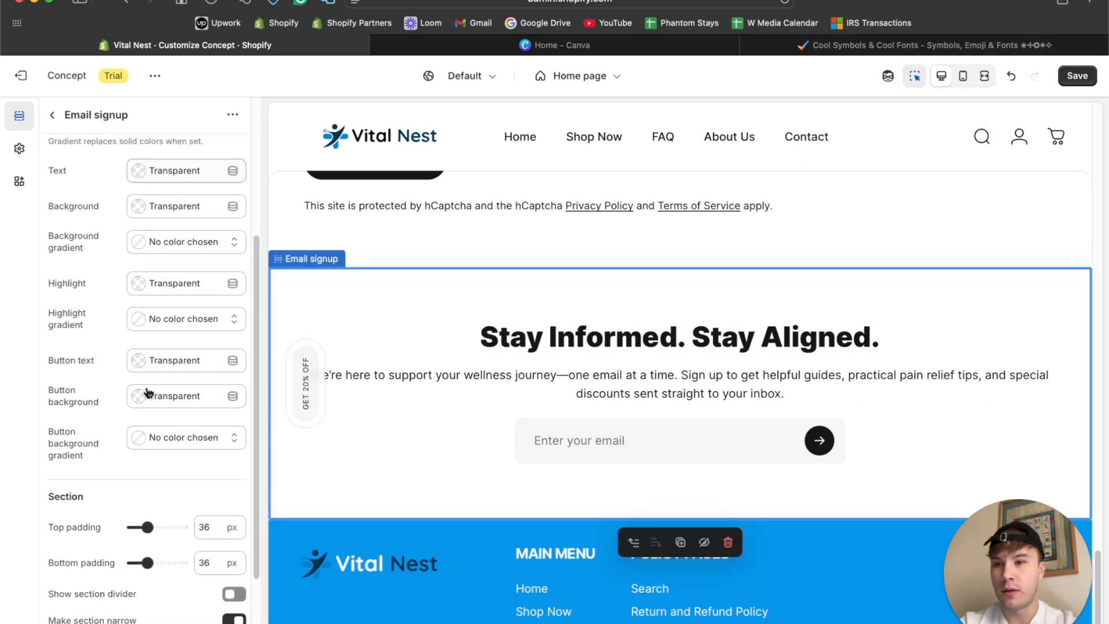
{"action": "left_click", "coordinate": [138, 217]}
{"action": "left_click", "coordinate": [191, 425]}
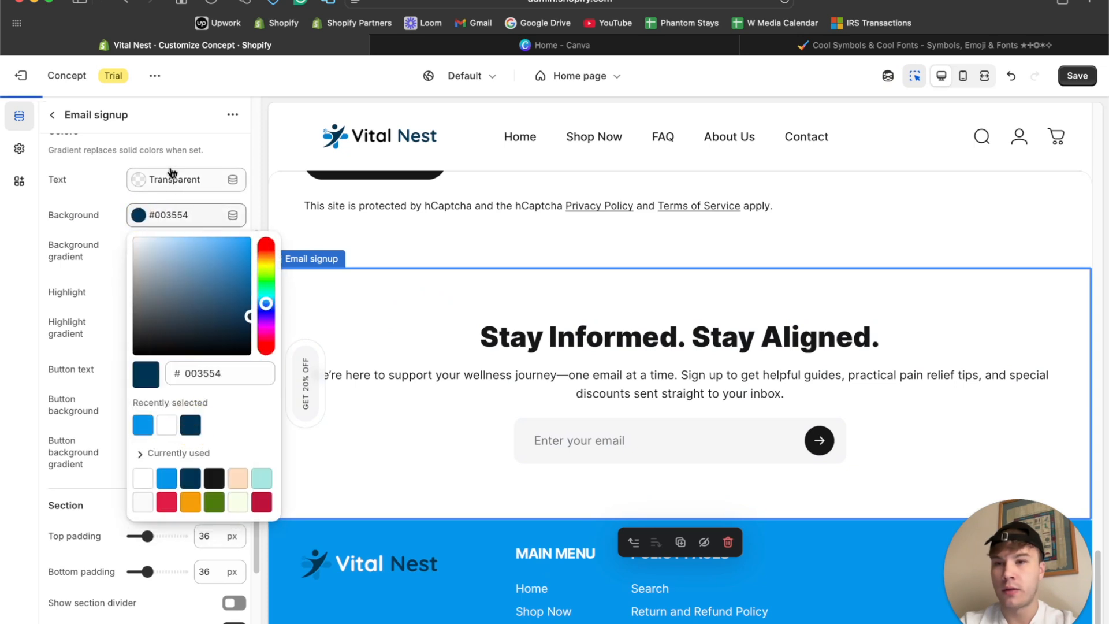
{"action": "left_click", "coordinate": [128, 179]}
{"action": "type", "text": "FFFFFF"}
{"action": "left_click", "coordinate": [119, 179]}
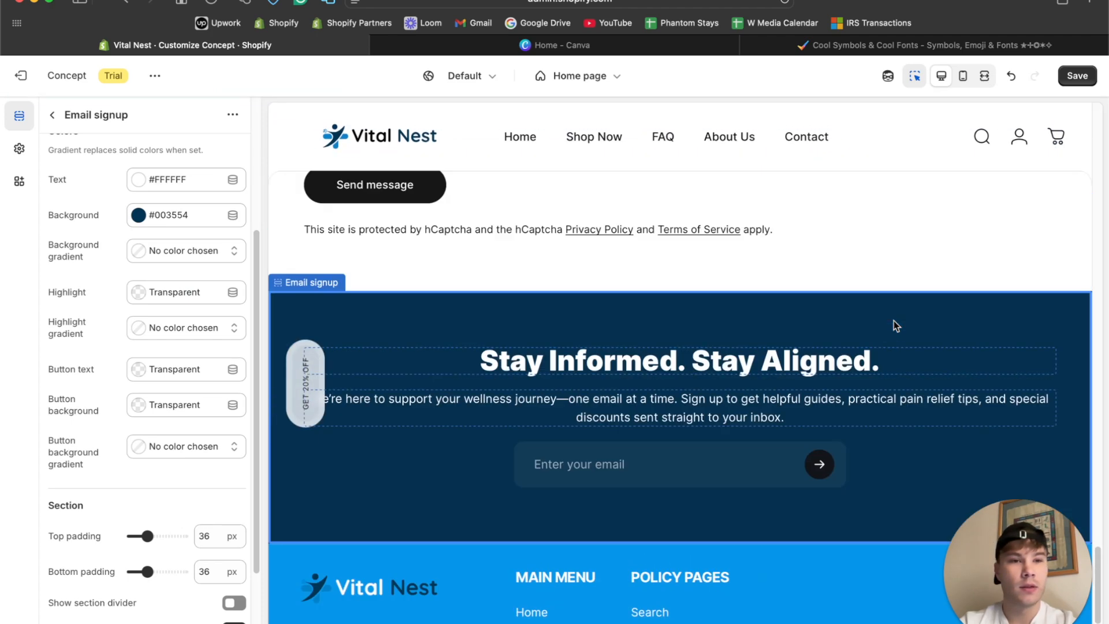
Review the recoloured email signup against the contact form and footer in fullscreen without the inspector, and return to the desktop view.
{"action": "left_click", "coordinate": [915, 76]}
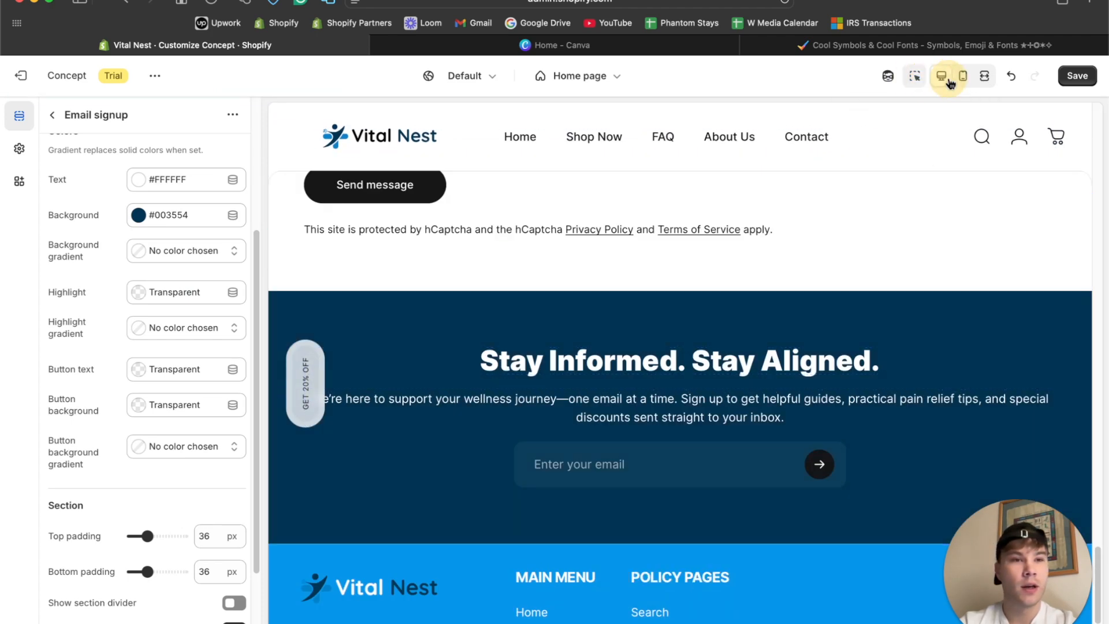
{"action": "left_click", "coordinate": [985, 80]}
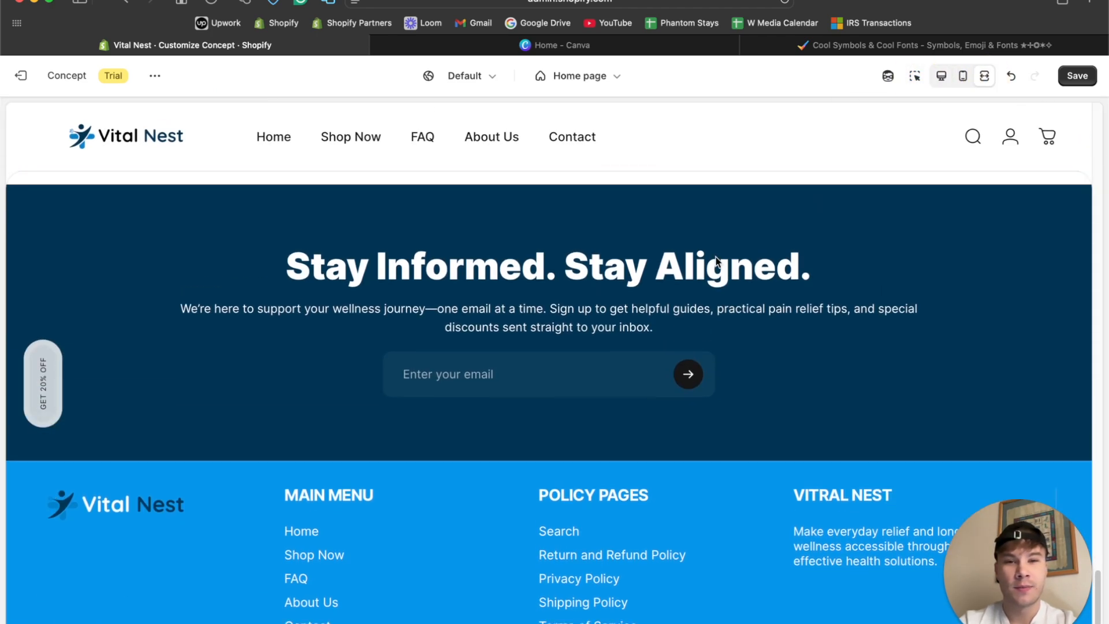
{"action": "scroll", "coordinate": [718, 263], "scroll_direction": "up", "scroll_amount": 7}
{"action": "scroll", "coordinate": [718, 263], "scroll_direction": "down", "scroll_amount": 5}
{"action": "scroll", "coordinate": [715, 262], "scroll_direction": "down", "scroll_amount": 3}
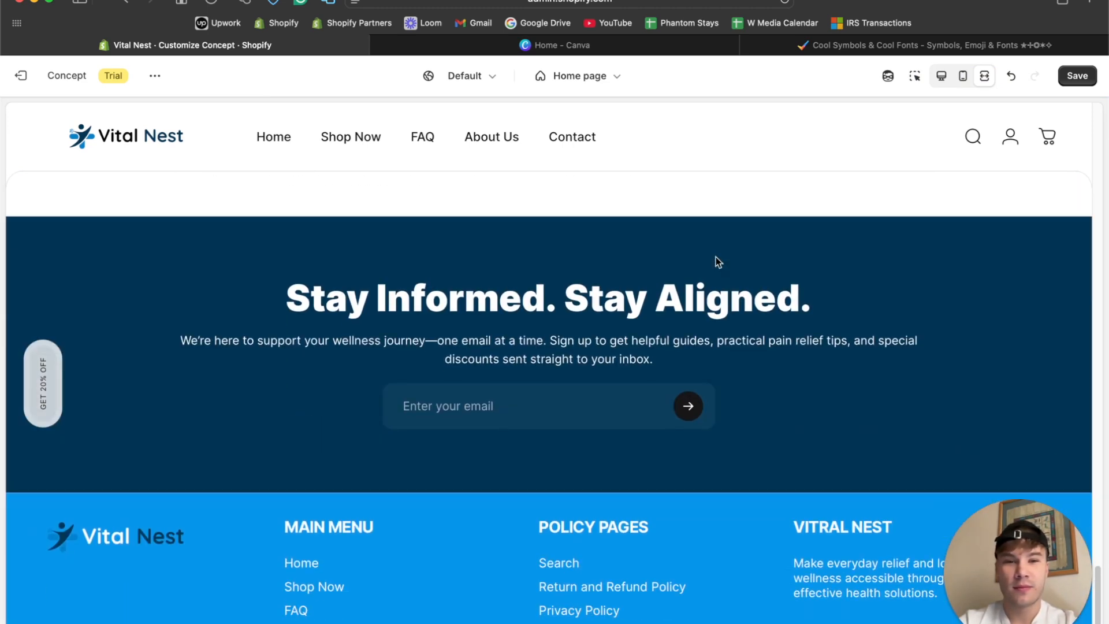
{"action": "left_click", "coordinate": [941, 78]}
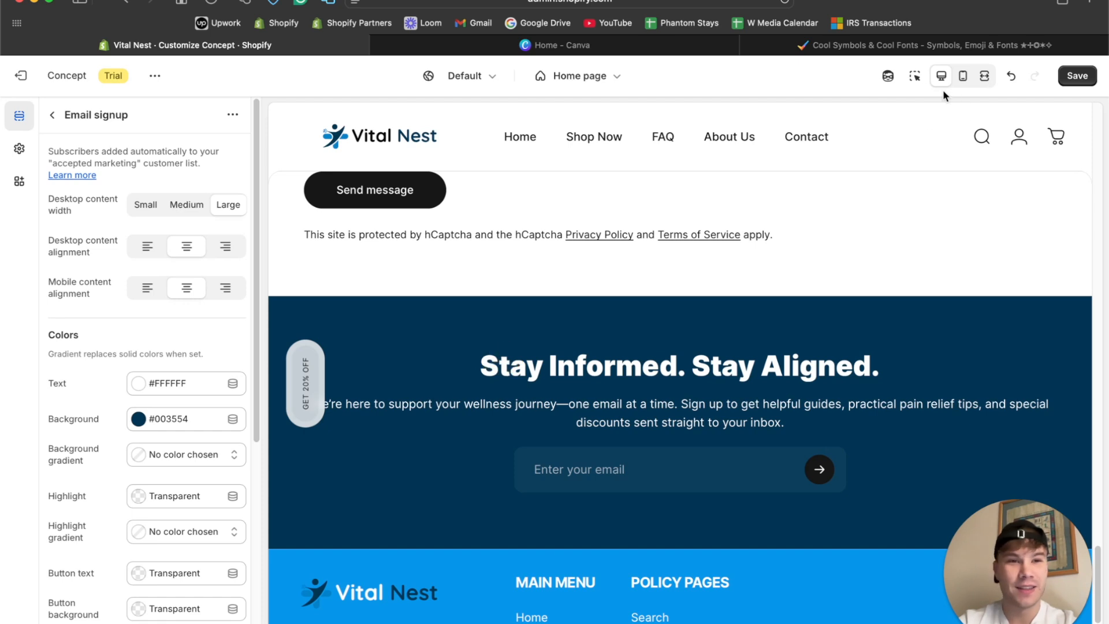
Reactivate the preview inspector and remove the bold formatting from the "Stay Informed. Stay Aligned." heading.
{"action": "left_click", "coordinate": [914, 76]}
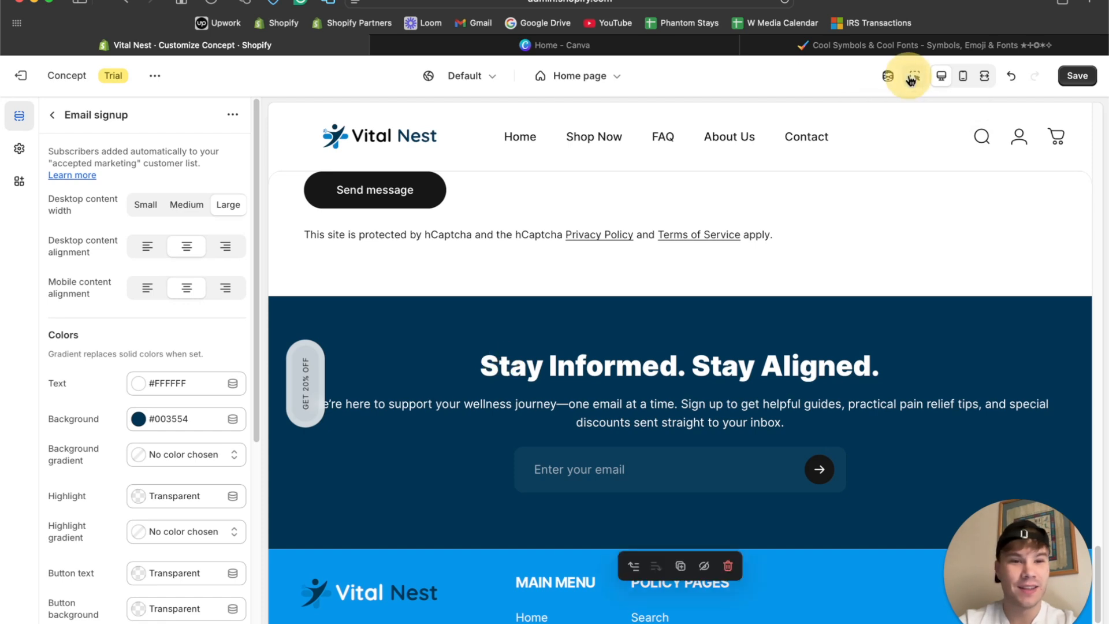
{"action": "left_click", "coordinate": [780, 375]}
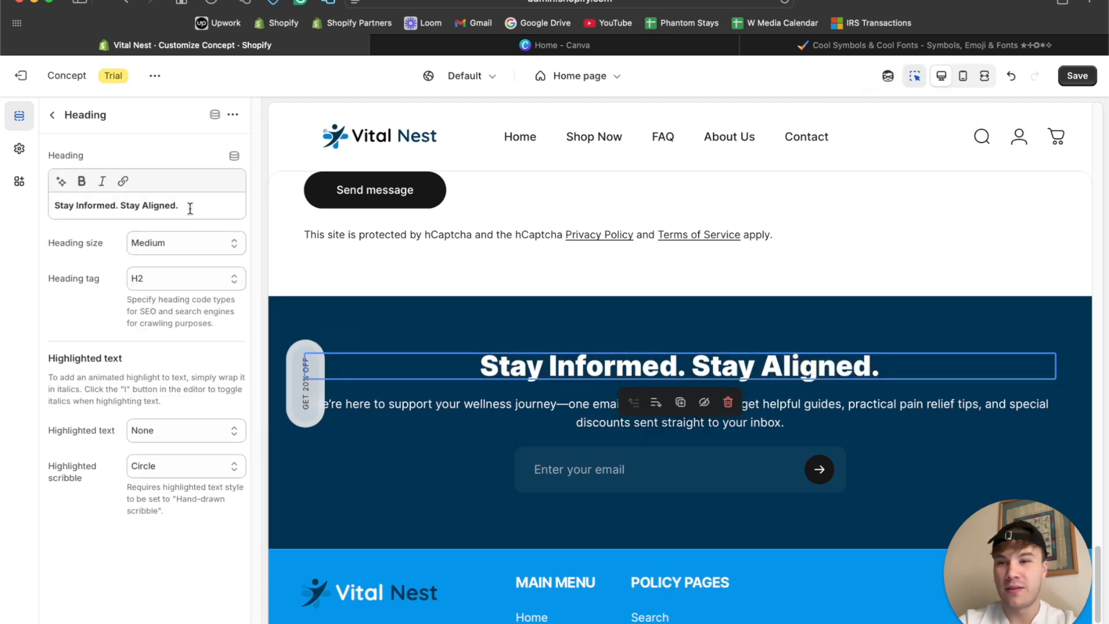
{"action": "left_click", "coordinate": [82, 181]}
{"action": "left_click", "coordinate": [102, 256]}
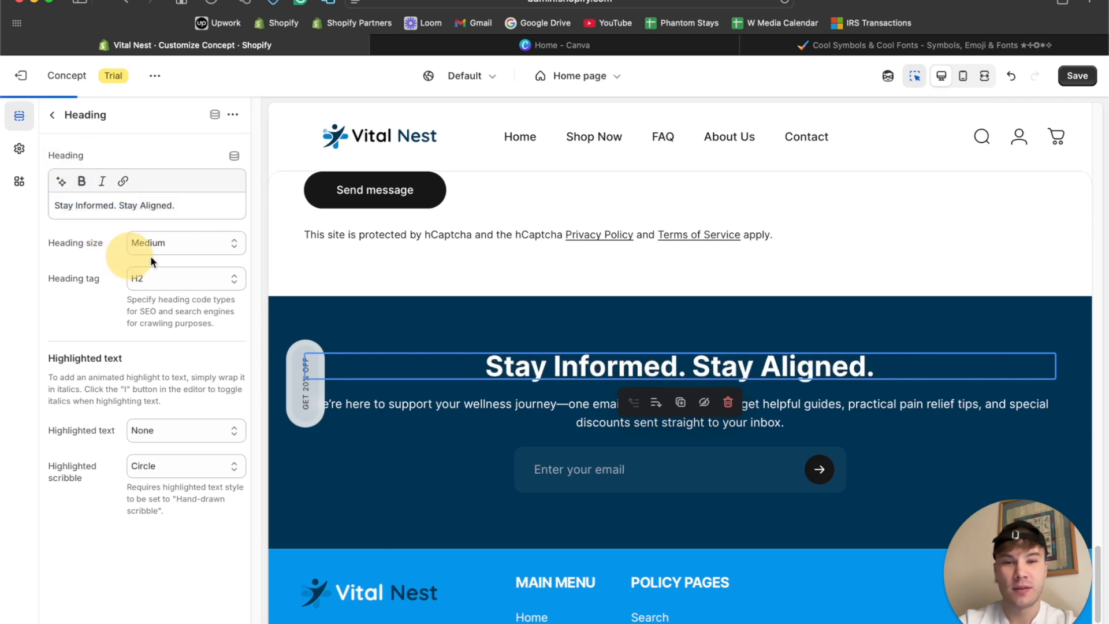
Set the Email signup section's top and bottom padding to 28 px each.
{"action": "scroll", "coordinate": [705, 313], "scroll_direction": "down", "scroll_amount": 2}
{"action": "left_click", "coordinate": [795, 234]}
{"action": "scroll", "coordinate": [167, 491], "scroll_direction": "down", "scroll_amount": 5}
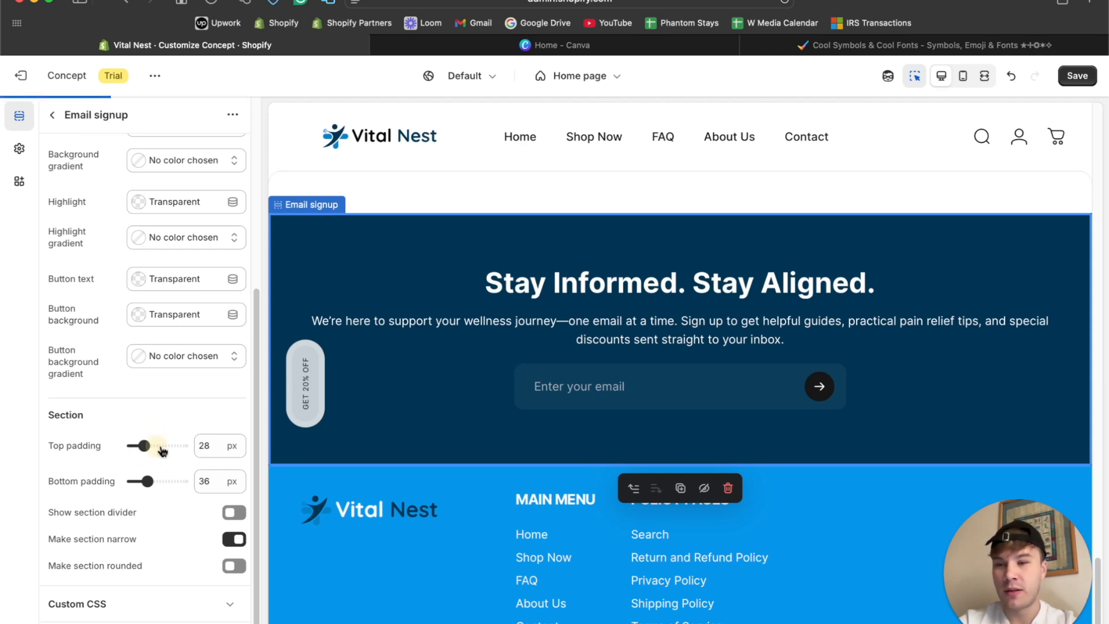
{"action": "left_click", "coordinate": [208, 446]}
{"action": "left_click", "coordinate": [208, 477]}
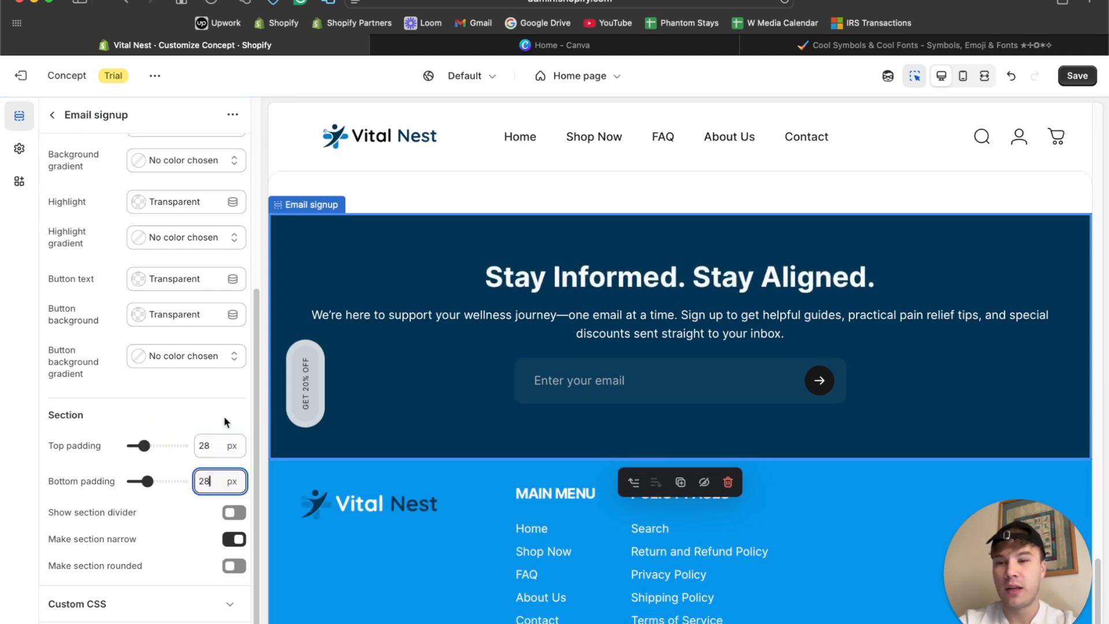
Review the spacing from the email signup up to the testimonial in fullscreen, return to the desktop view and check the FAQ area.
{"action": "left_click", "coordinate": [984, 76]}
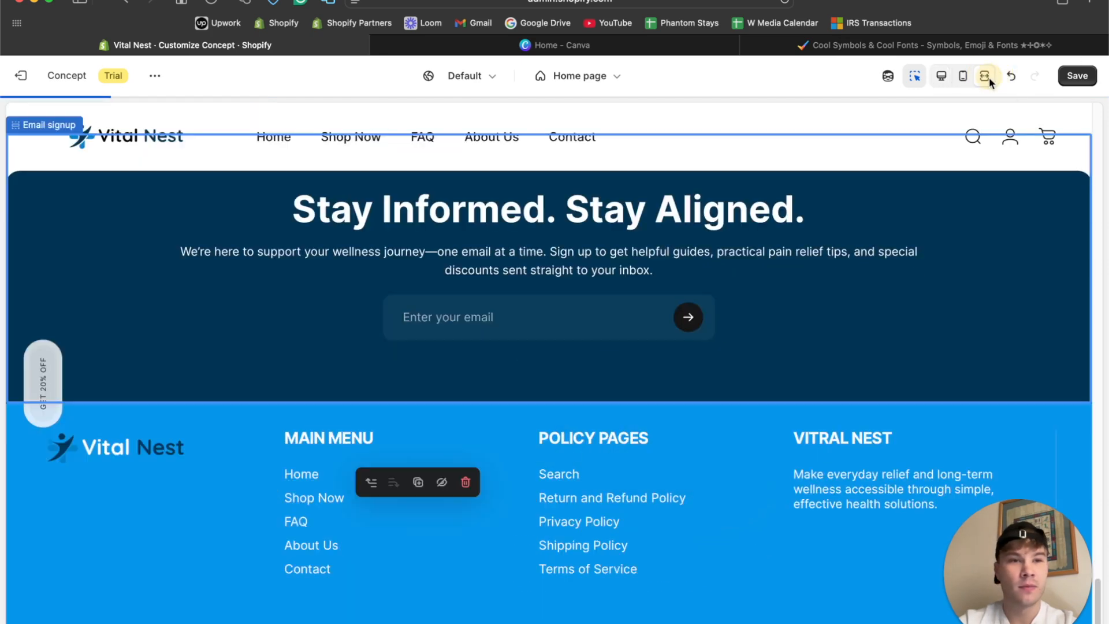
{"action": "scroll", "coordinate": [750, 361], "scroll_direction": "up", "scroll_amount": 15}
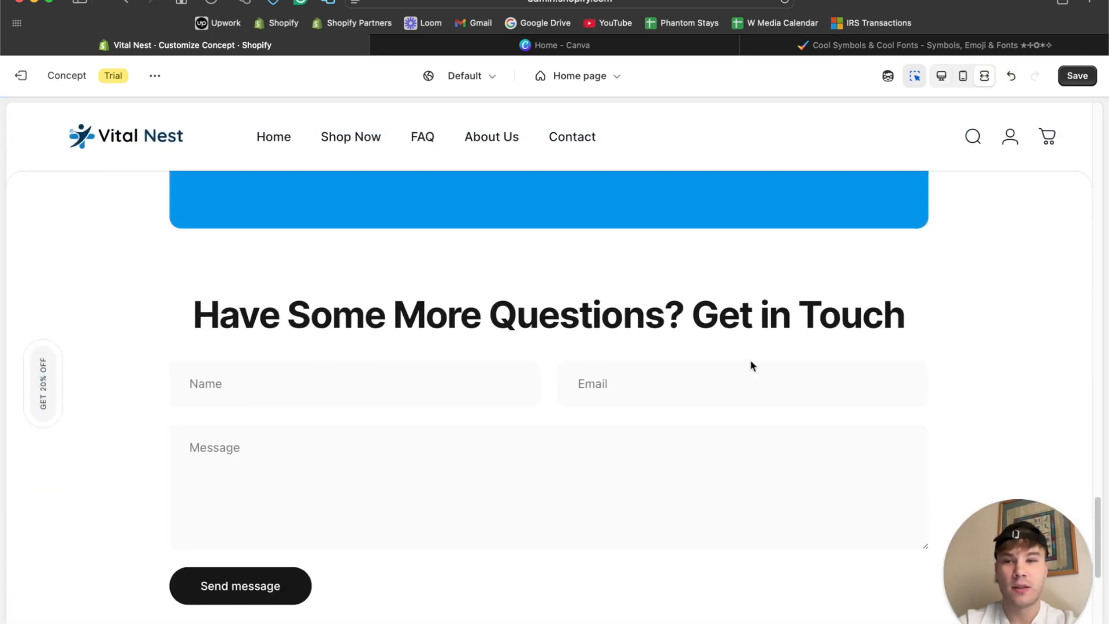
{"action": "scroll", "coordinate": [750, 361], "scroll_direction": "up", "scroll_amount": 5}
{"action": "scroll", "coordinate": [750, 361], "scroll_direction": "down", "scroll_amount": 7}
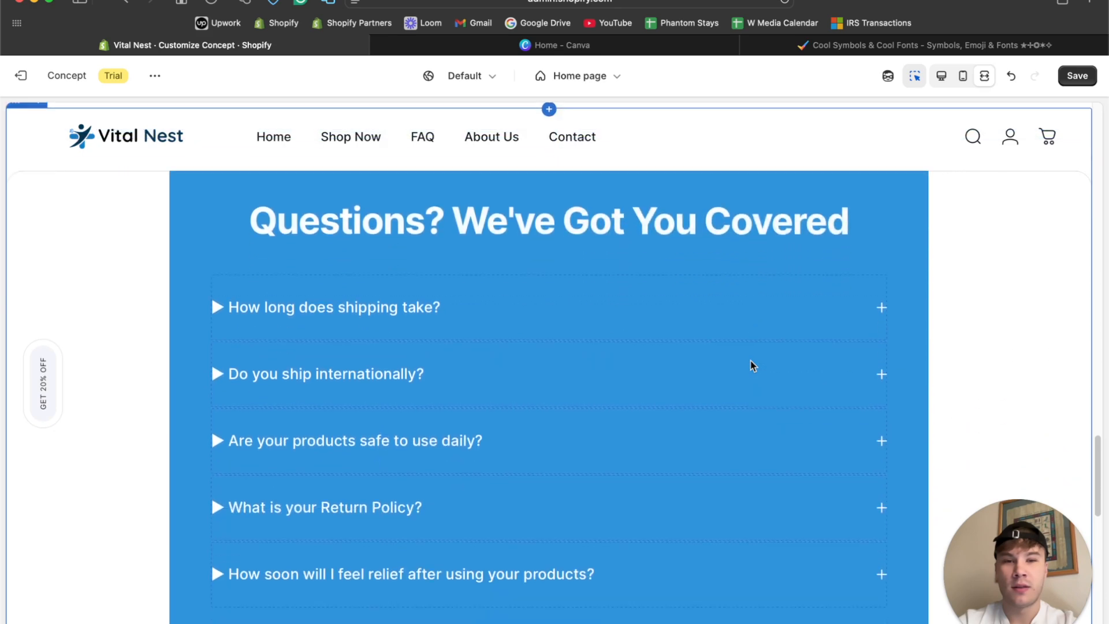
{"action": "scroll", "coordinate": [750, 360], "scroll_direction": "up", "scroll_amount": 5}
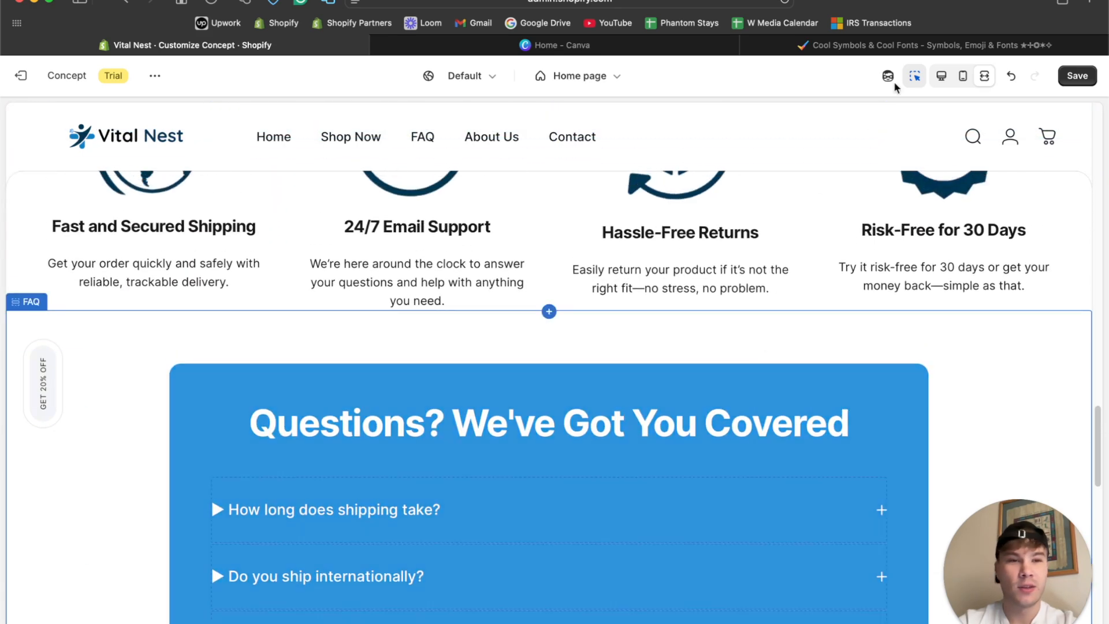
{"action": "left_click", "coordinate": [942, 77]}
{"action": "scroll", "coordinate": [705, 299], "scroll_direction": "up", "scroll_amount": 5}
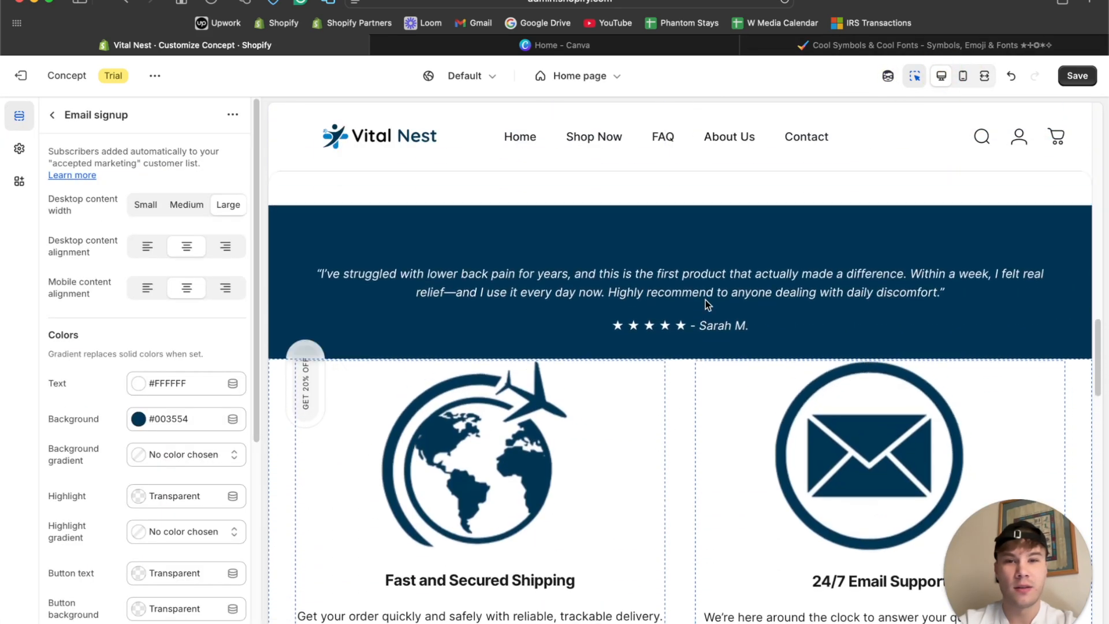
{"action": "scroll", "coordinate": [705, 300], "scroll_direction": "down", "scroll_amount": 10}
{"action": "scroll", "coordinate": [705, 300], "scroll_direction": "up", "scroll_amount": 5}
Look through the FAQ section's settings and try the With border style on it, checking the look in fullscreen.
{"action": "left_click", "coordinate": [274, 241]}
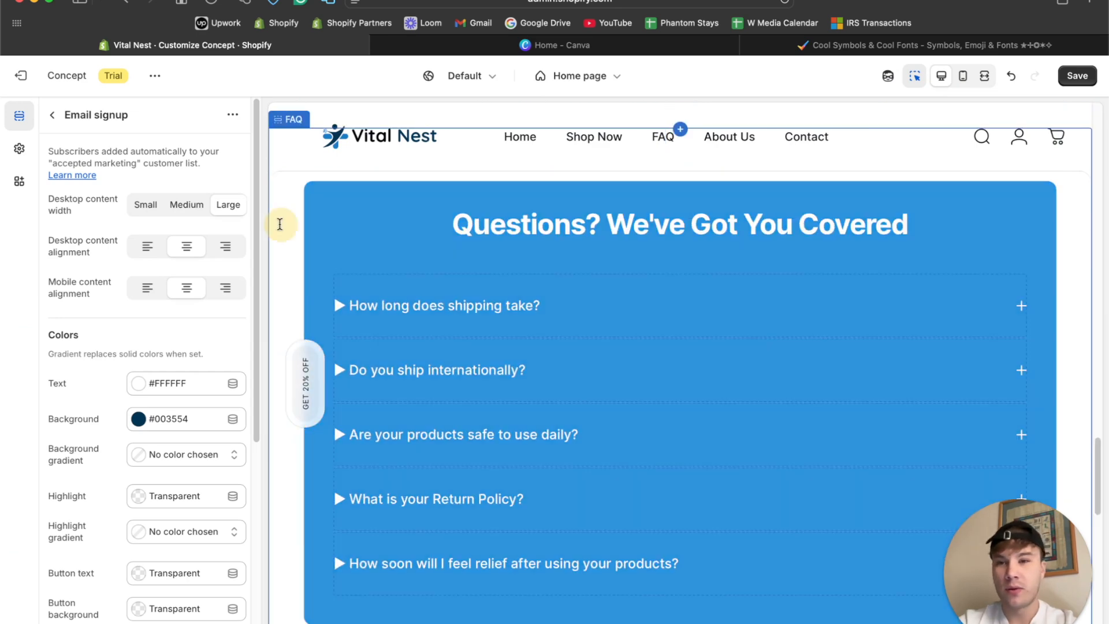
{"action": "scroll", "coordinate": [133, 346], "scroll_direction": "down", "scroll_amount": 5}
{"action": "scroll", "coordinate": [133, 347], "scroll_direction": "down", "scroll_amount": 3}
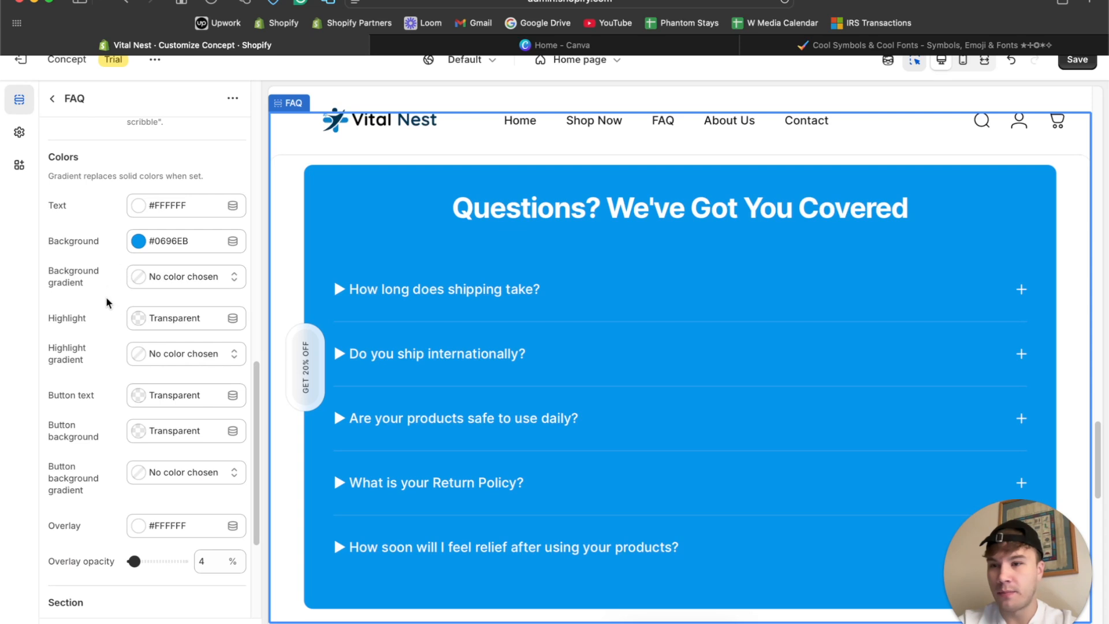
{"action": "scroll", "coordinate": [431, 312], "scroll_direction": "up", "scroll_amount": 3}
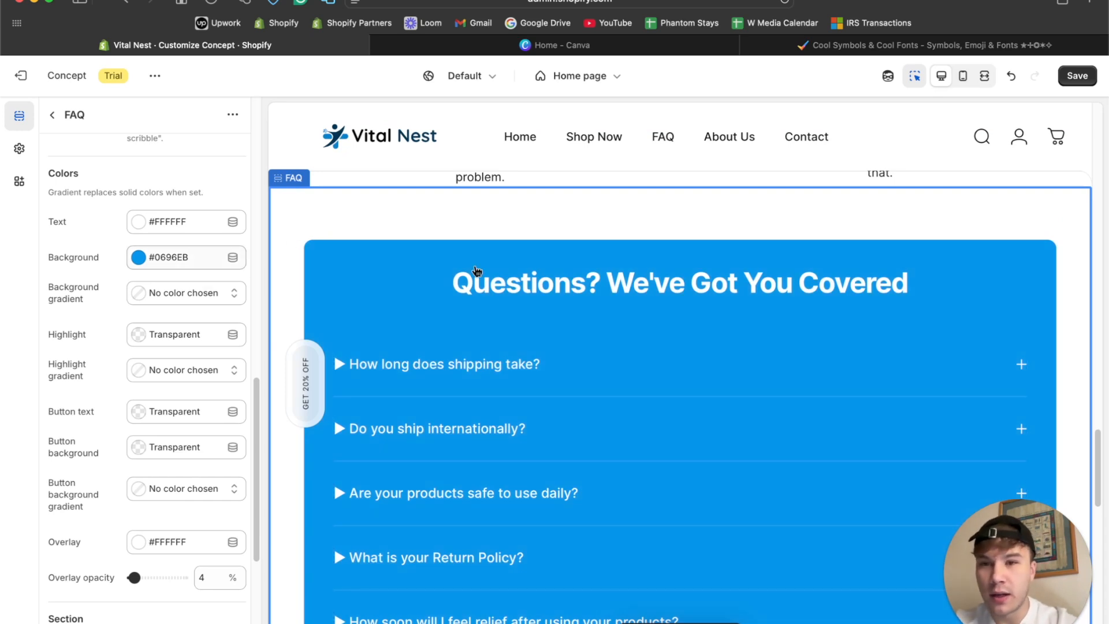
{"action": "scroll", "coordinate": [508, 364], "scroll_direction": "down", "scroll_amount": 7}
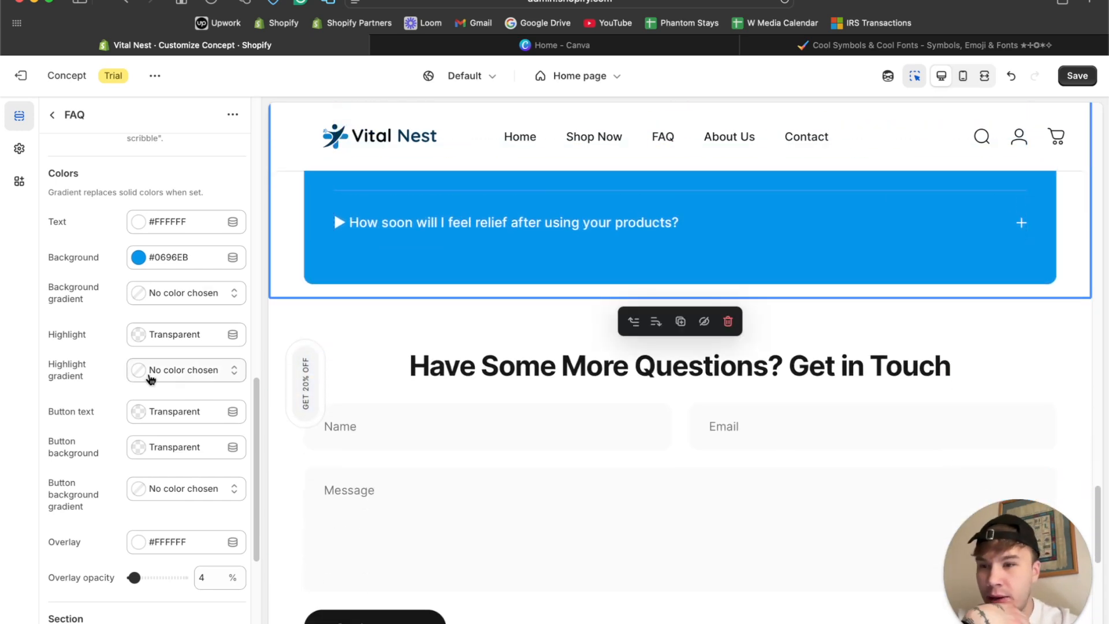
{"action": "scroll", "coordinate": [149, 379], "scroll_direction": "down", "scroll_amount": 4}
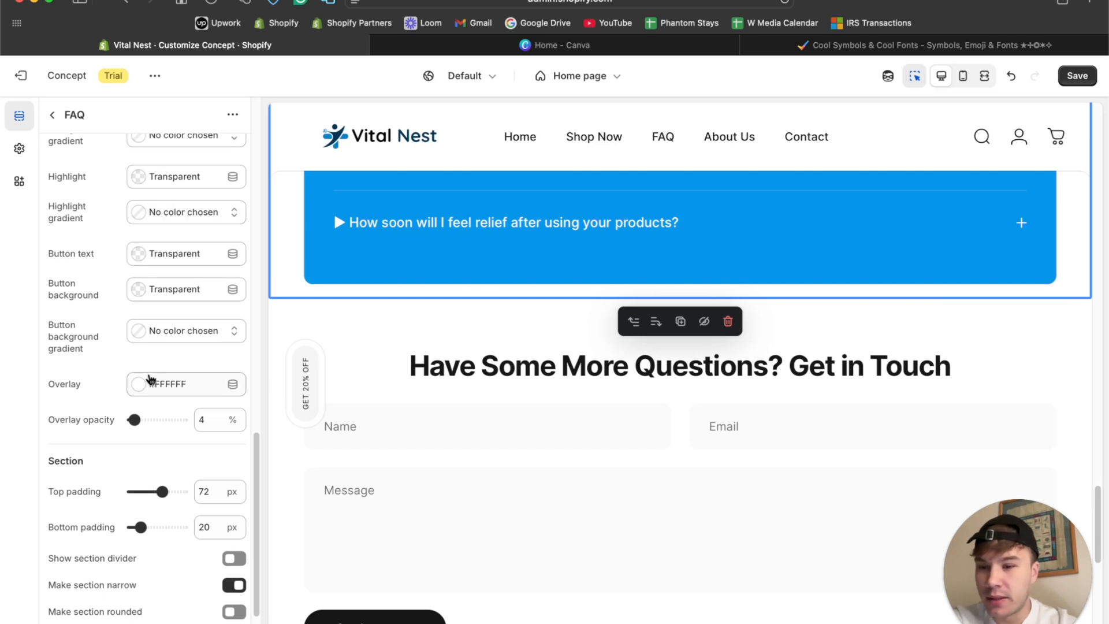
{"action": "scroll", "coordinate": [149, 378], "scroll_direction": "down", "scroll_amount": 2}
{"action": "left_click", "coordinate": [984, 75]}
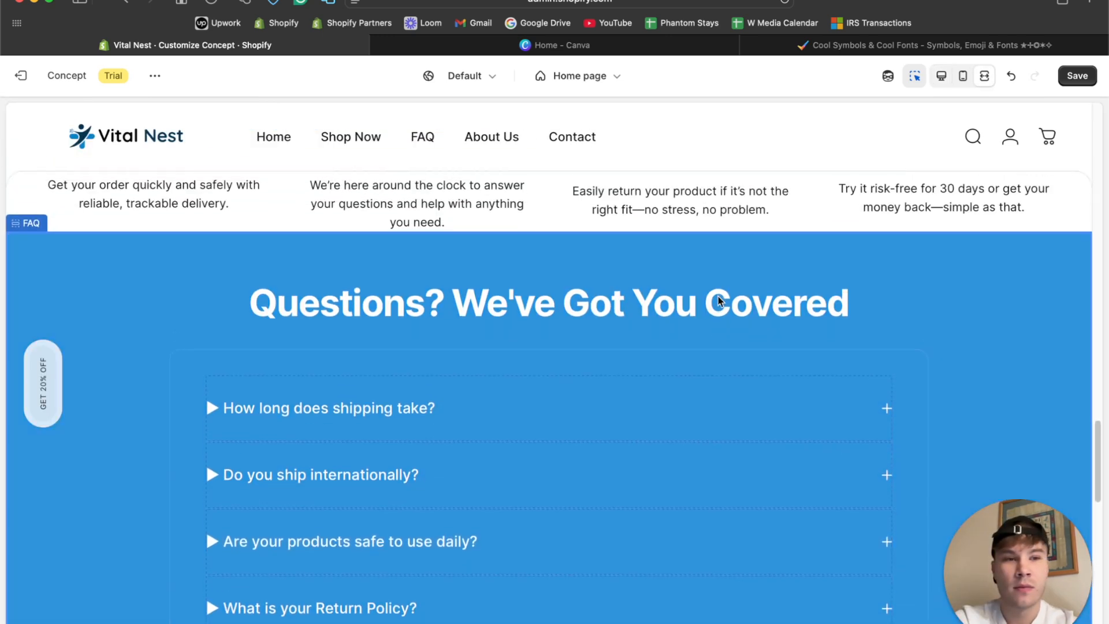
{"action": "left_click", "coordinate": [941, 75]}
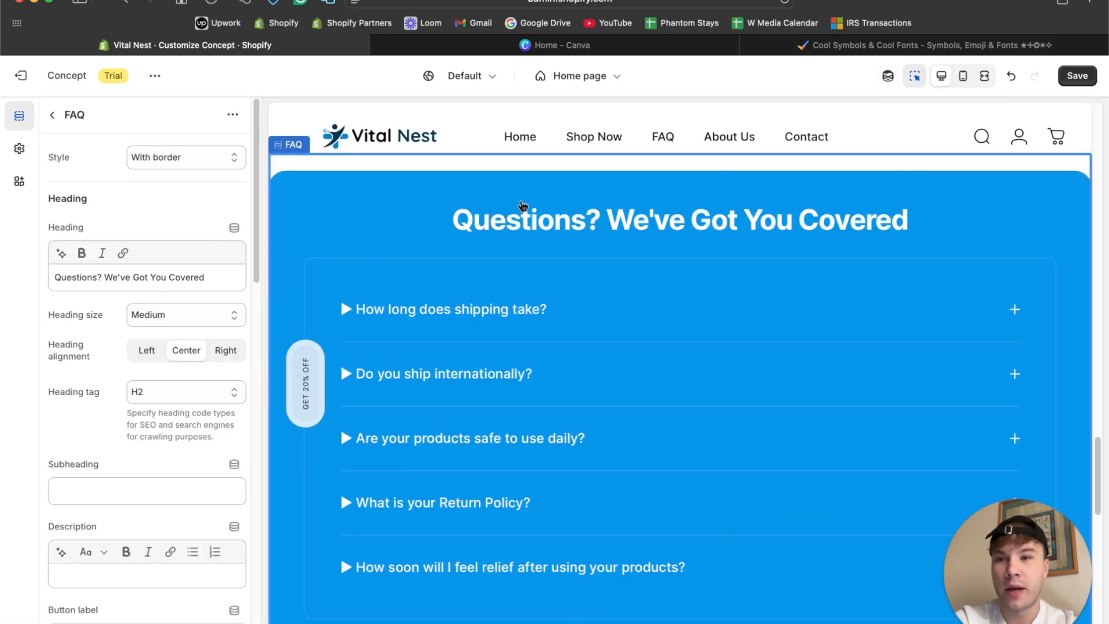
Switch the FAQ section's style back to With background and check it in fullscreen.
{"action": "left_click", "coordinate": [182, 164]}
{"action": "left_click", "coordinate": [182, 167]}
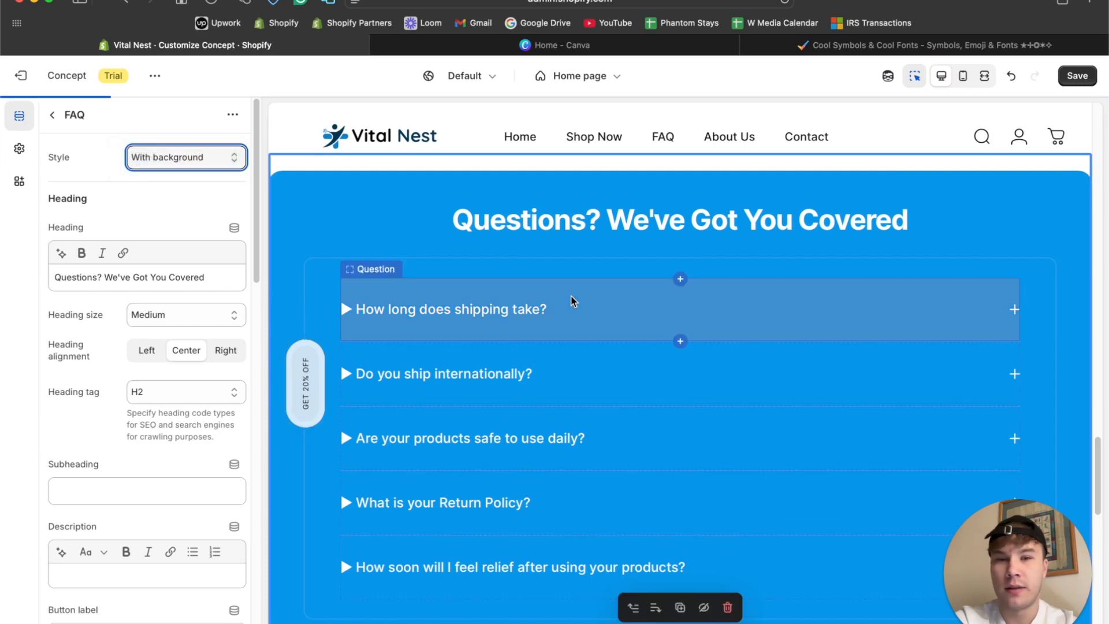
{"action": "scroll", "coordinate": [906, 306], "scroll_direction": "up", "scroll_amount": 5}
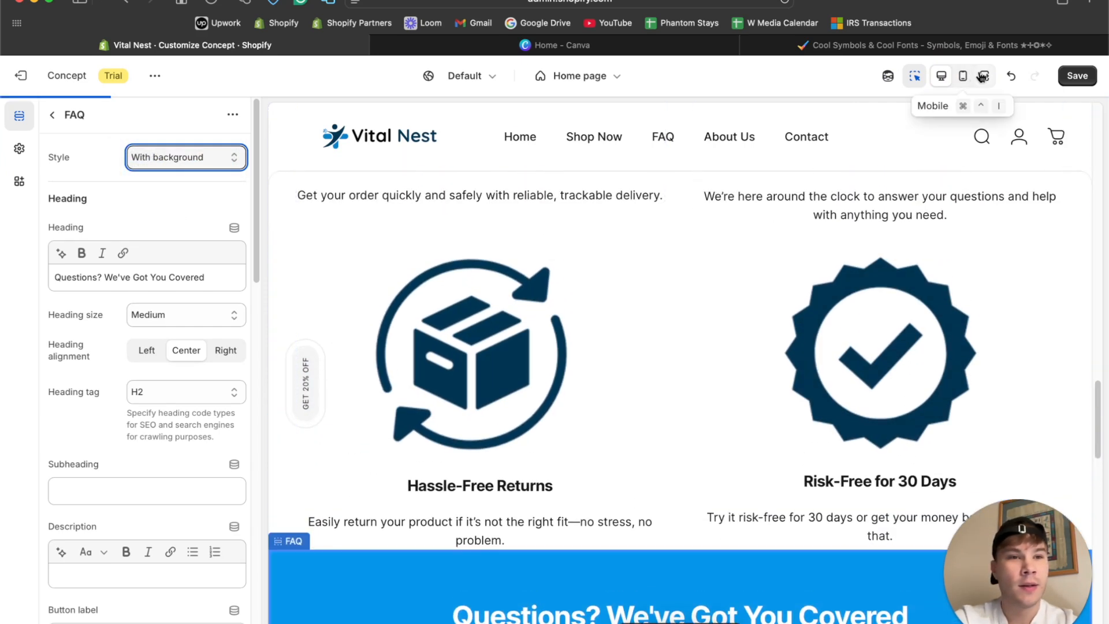
{"action": "left_click", "coordinate": [985, 75]}
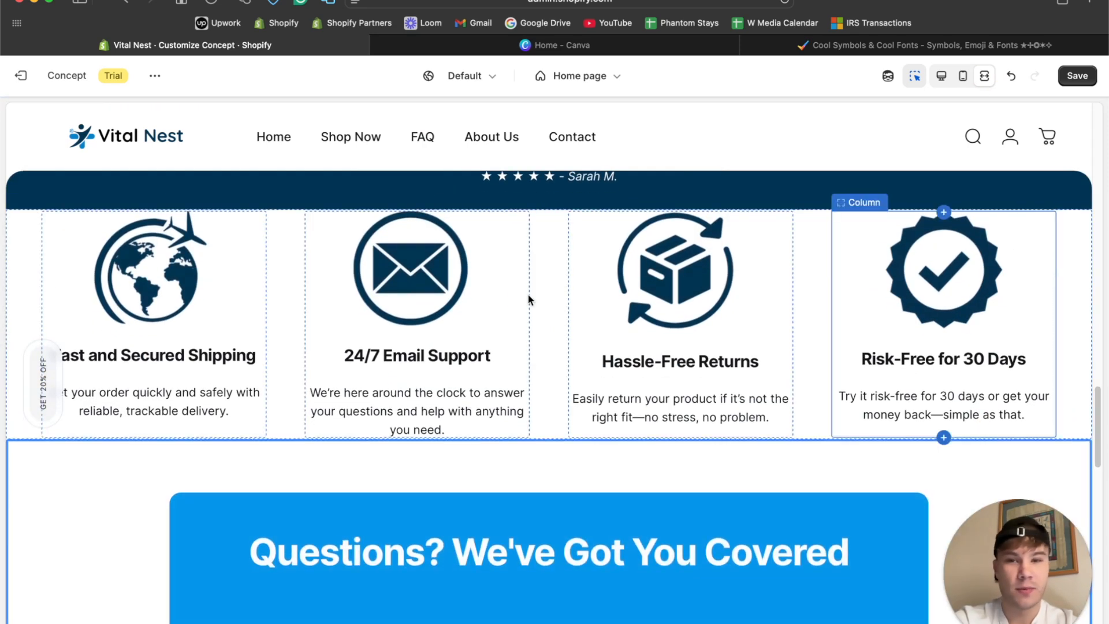
Set the Multicolumn section's top and bottom padding to 40 px each, working in the desktop view.
{"action": "scroll", "coordinate": [111, 309], "scroll_direction": "up", "scroll_amount": 2}
{"action": "left_click", "coordinate": [26, 310]}
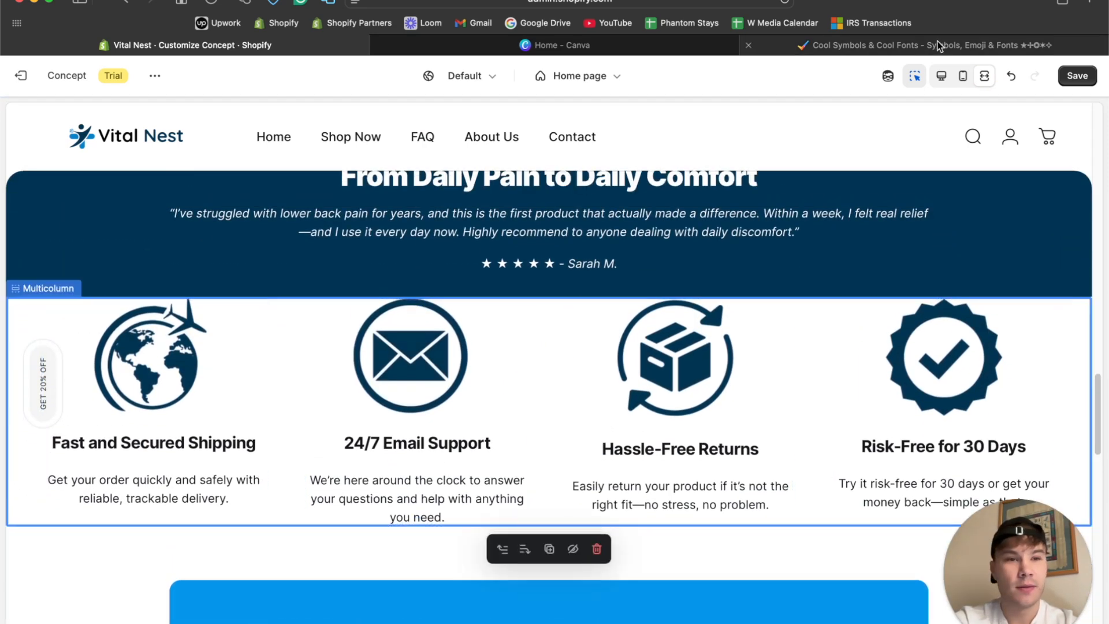
{"action": "left_click", "coordinate": [938, 78]}
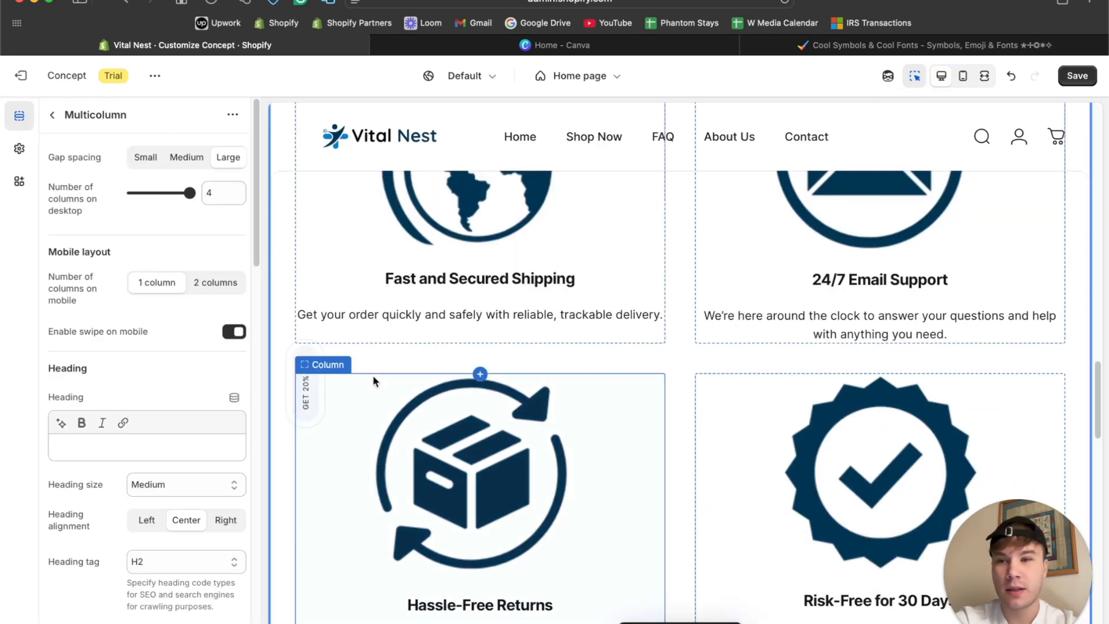
{"action": "scroll", "coordinate": [372, 376], "scroll_direction": "up", "scroll_amount": 2}
{"action": "scroll", "coordinate": [170, 427], "scroll_direction": "down", "scroll_amount": 10}
{"action": "left_click_drag", "start_coordinate": [132, 502], "coordinate": [148, 538]}
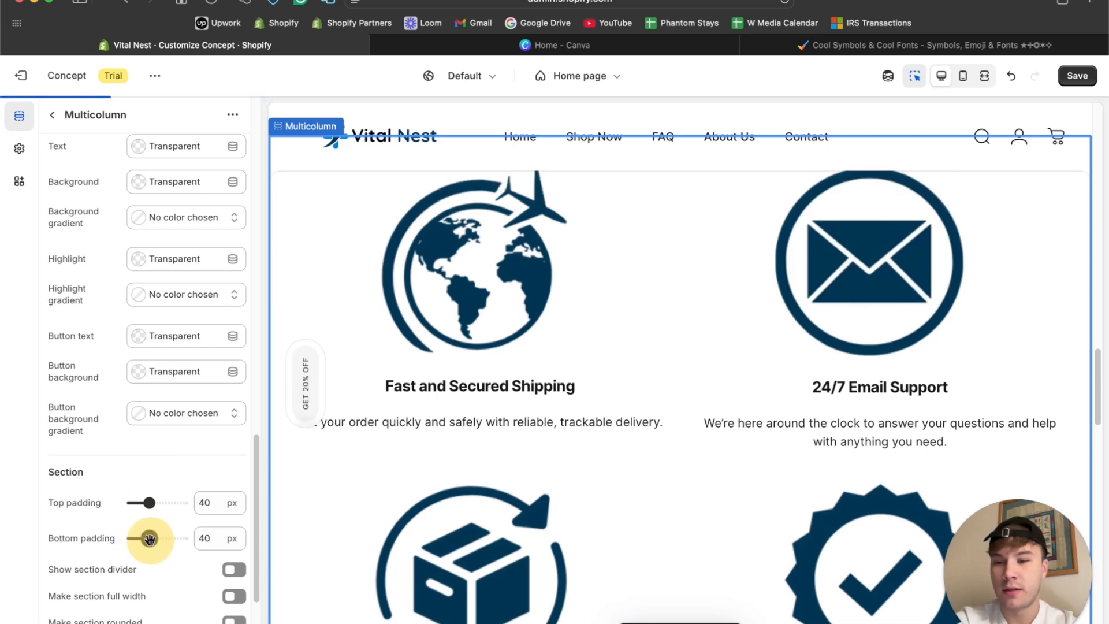
Review the home page's sections in fullscreen, checking the spacing around the multicolumn icons, and turn off the preview inspector.
{"action": "left_click", "coordinate": [984, 75]}
{"action": "scroll", "coordinate": [590, 306], "scroll_direction": "down", "scroll_amount": 20}
{"action": "scroll", "coordinate": [590, 306], "scroll_direction": "up", "scroll_amount": 4}
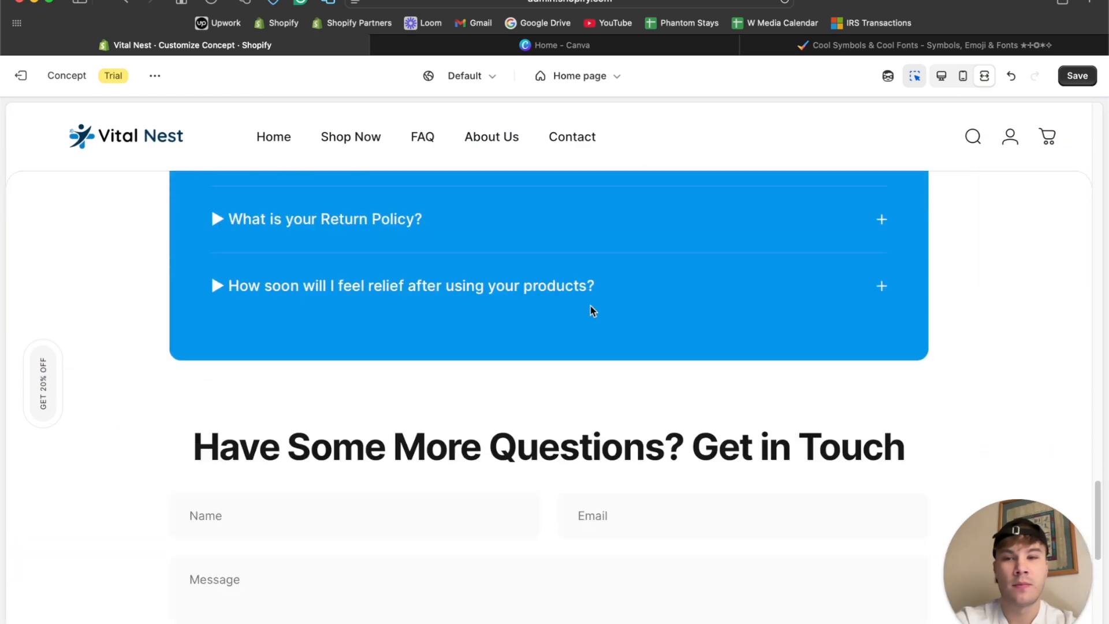
{"action": "scroll", "coordinate": [590, 306], "scroll_direction": "down", "scroll_amount": 5}
{"action": "scroll", "coordinate": [590, 304], "scroll_direction": "up", "scroll_amount": 13}
{"action": "scroll", "coordinate": [590, 305], "scroll_direction": "up", "scroll_amount": 15}
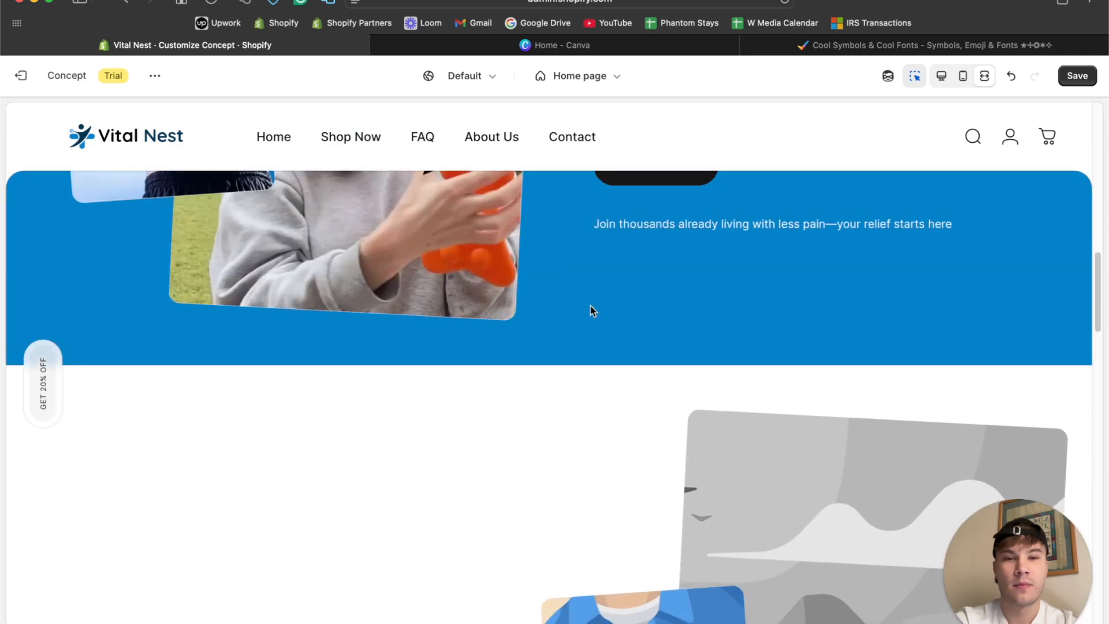
{"action": "scroll", "coordinate": [591, 306], "scroll_direction": "up", "scroll_amount": 10}
{"action": "scroll", "coordinate": [590, 303], "scroll_direction": "down", "scroll_amount": 10}
{"action": "scroll", "coordinate": [590, 303], "scroll_direction": "down", "scroll_amount": 10}
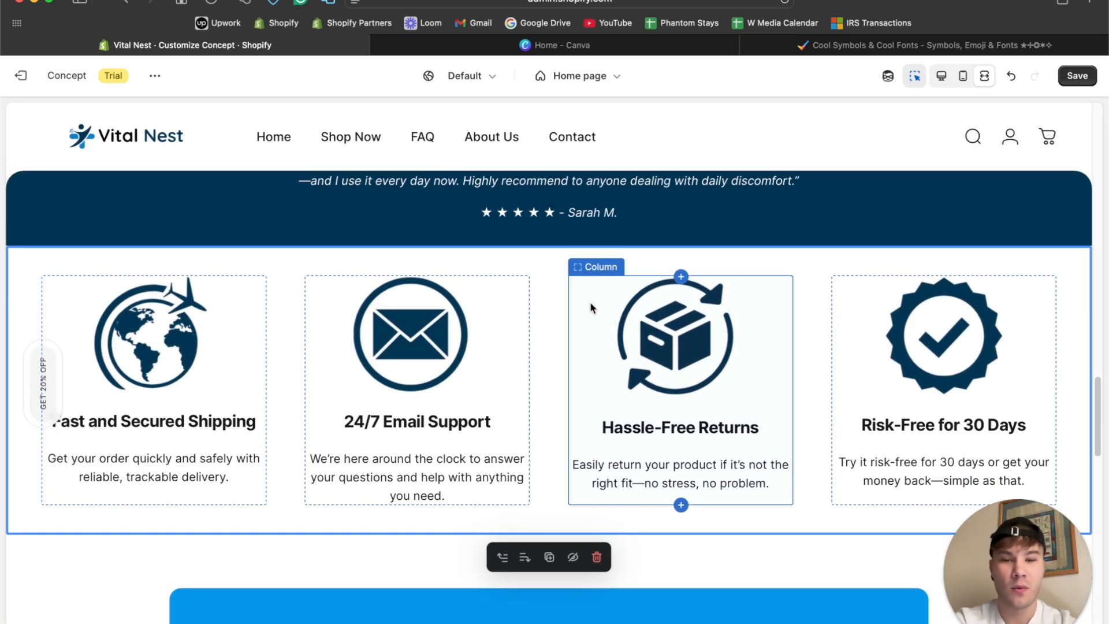
{"action": "scroll", "coordinate": [591, 306], "scroll_direction": "down", "scroll_amount": 5}
{"action": "scroll", "coordinate": [590, 306], "scroll_direction": "up", "scroll_amount": 5}
{"action": "scroll", "coordinate": [591, 306], "scroll_direction": "down", "scroll_amount": 3}
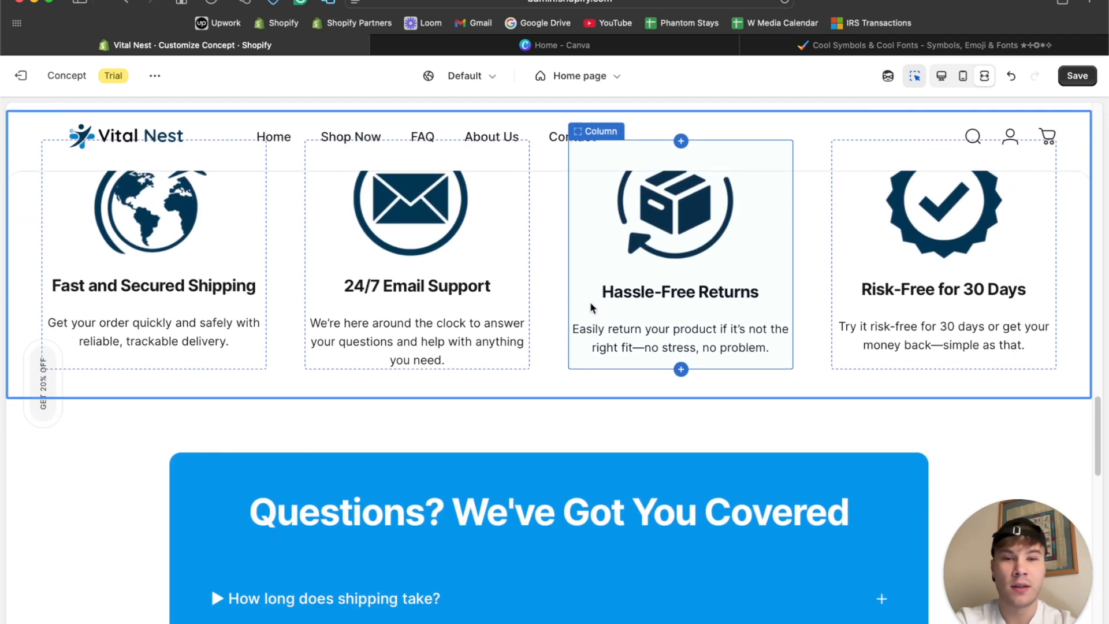
{"action": "left_click", "coordinate": [915, 76]}
{"action": "scroll", "coordinate": [817, 302], "scroll_direction": "up", "scroll_amount": 3}
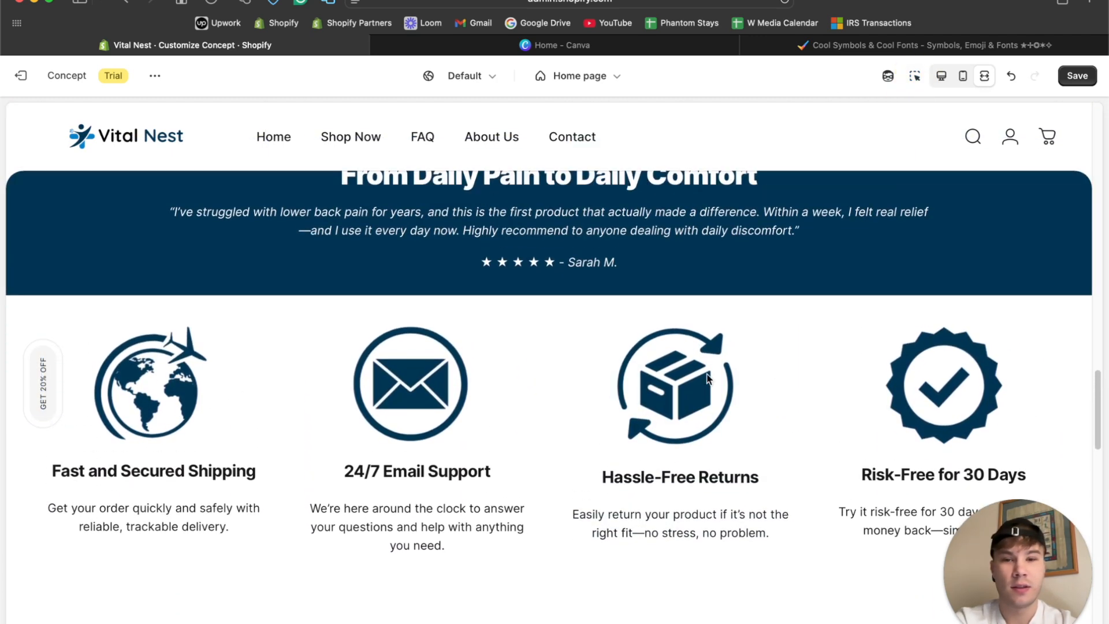
Set the Multicolumn section's top padding to 72 px with the preview inspector turned on.
{"action": "scroll", "coordinate": [517, 339], "scroll_direction": "down", "scroll_amount": 3}
{"action": "scroll", "coordinate": [517, 339], "scroll_direction": "up", "scroll_amount": 1}
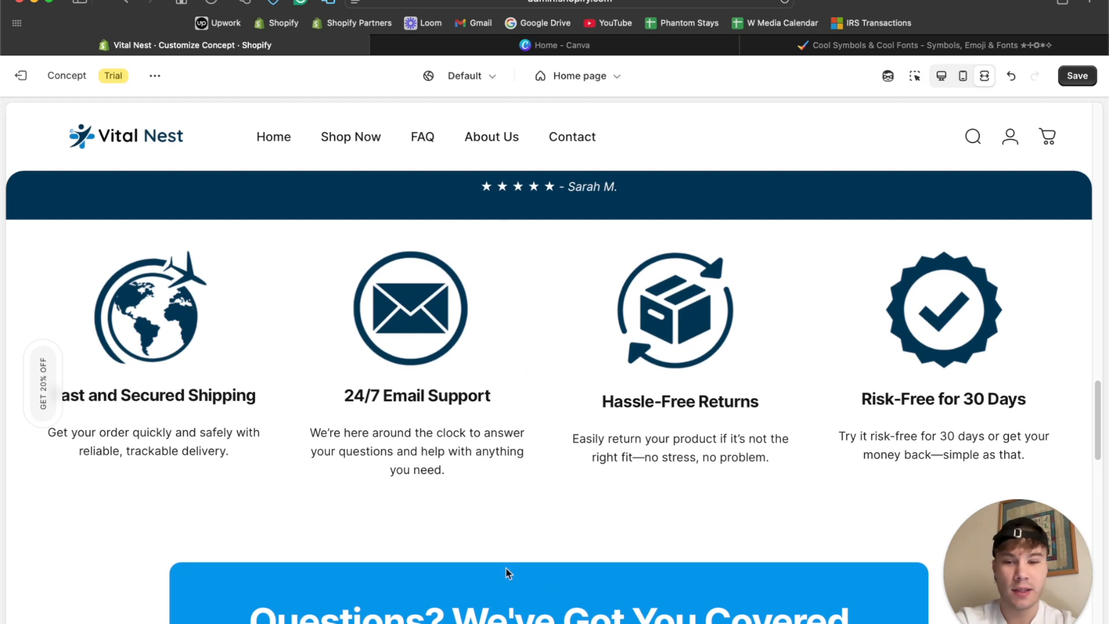
{"action": "scroll", "coordinate": [577, 331], "scroll_direction": "down", "scroll_amount": 4}
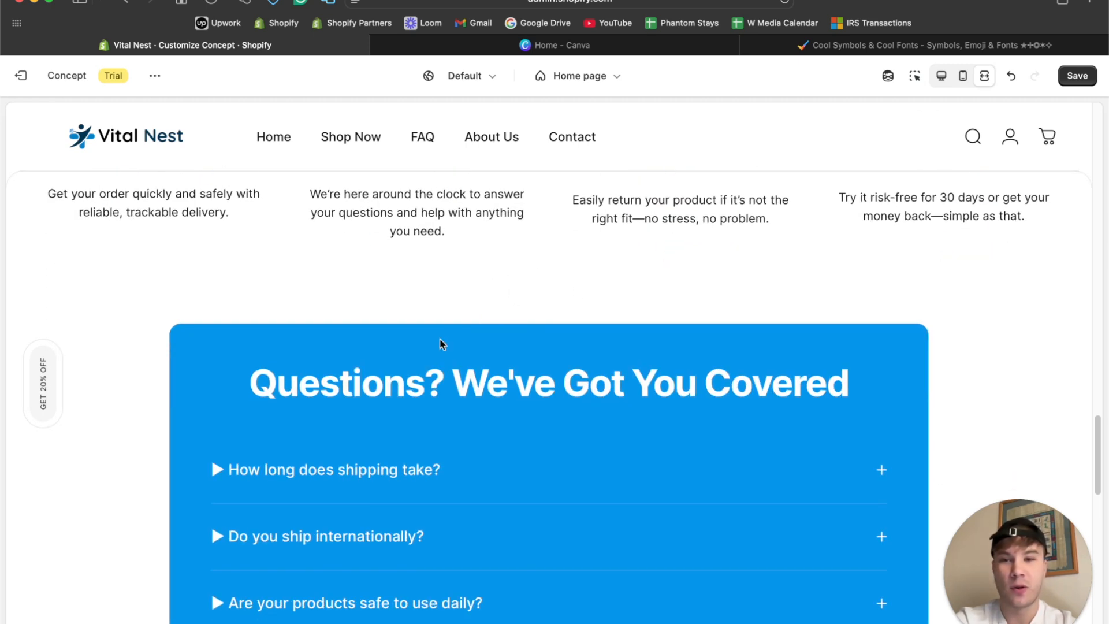
{"action": "left_click", "coordinate": [914, 75]}
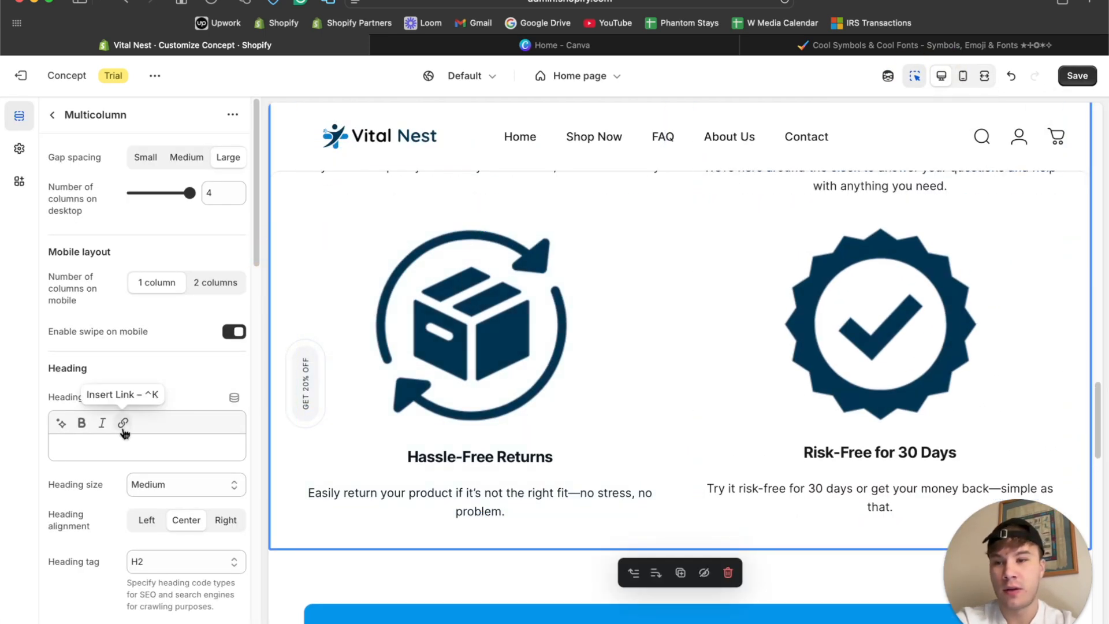
{"action": "scroll", "coordinate": [123, 426], "scroll_direction": "down", "scroll_amount": 15}
{"action": "scroll", "coordinate": [171, 513], "scroll_direction": "up", "scroll_amount": 2}
{"action": "left_click", "coordinate": [149, 407]}
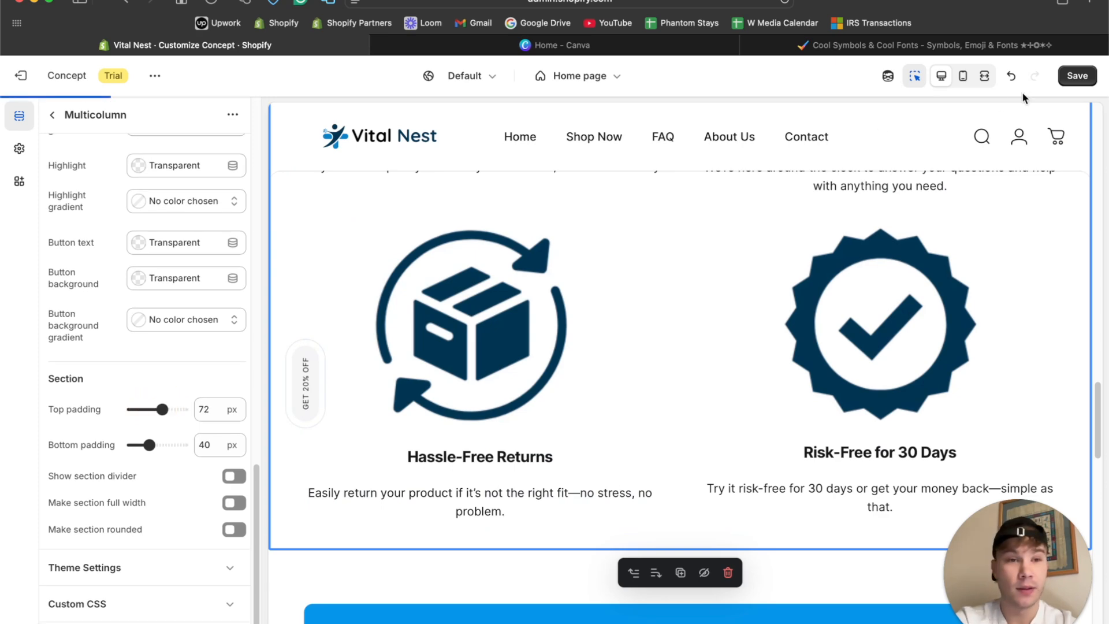
Check the multicolumn spacing and the Image with text section in fullscreen with the preview inspector turned off.
{"action": "left_click", "coordinate": [984, 76]}
{"action": "scroll", "coordinate": [650, 291], "scroll_direction": "up", "scroll_amount": 3}
{"action": "scroll", "coordinate": [650, 291], "scroll_direction": "down", "scroll_amount": 4}
{"action": "left_click", "coordinate": [914, 75]}
{"action": "scroll", "coordinate": [847, 255], "scroll_direction": "up", "scroll_amount": 10}
{"action": "scroll", "coordinate": [846, 250], "scroll_direction": "up", "scroll_amount": 2}
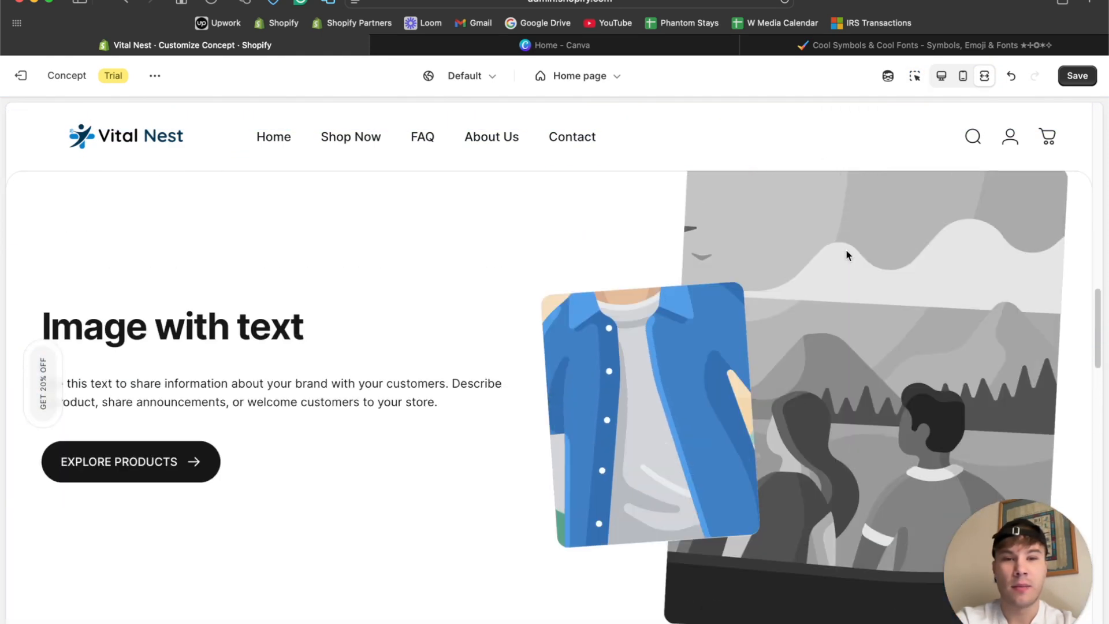
{"action": "scroll", "coordinate": [847, 250], "scroll_direction": "down", "scroll_amount": 3}
{"action": "scroll", "coordinate": [655, 283], "scroll_direction": "up", "scroll_amount": 2}
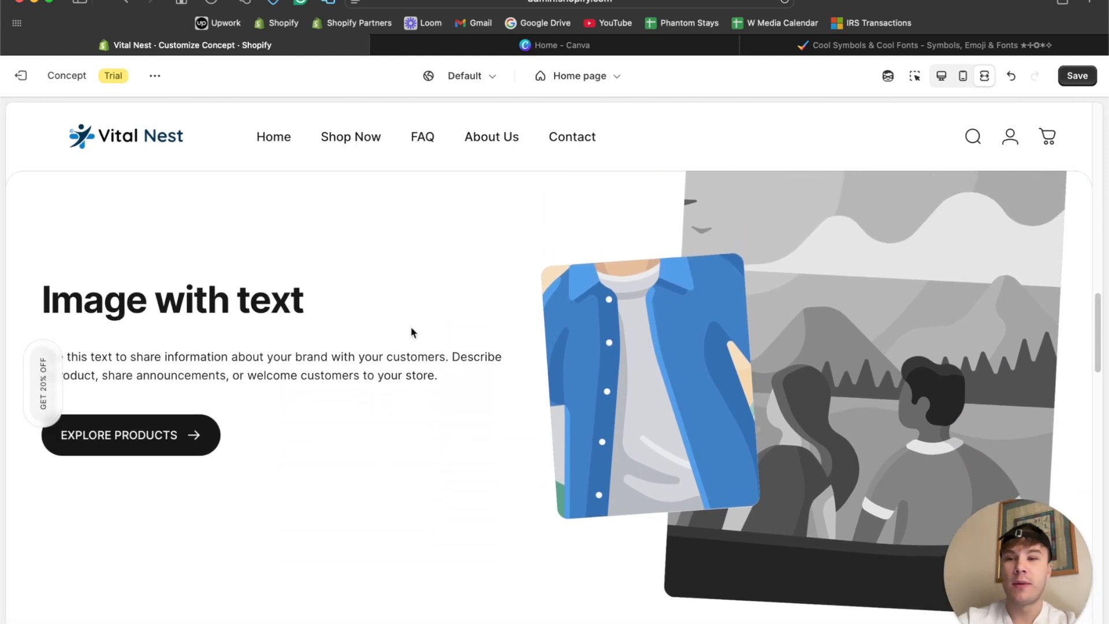
Return to the desktop view and capture a screenshot of the home page's Image with text section.
{"action": "left_click", "coordinate": [946, 78]}
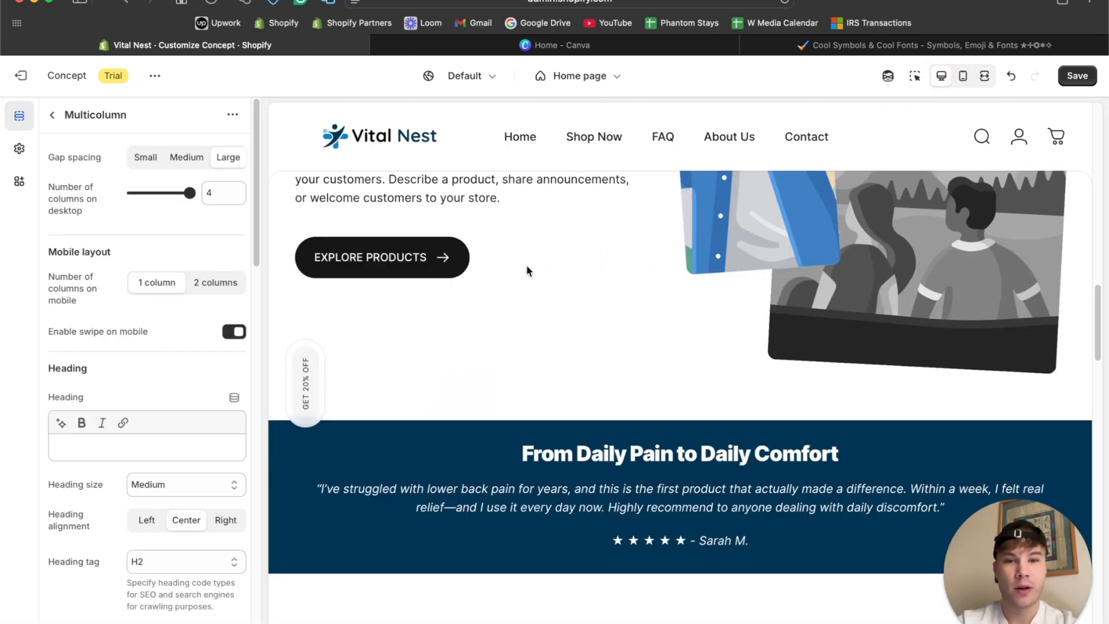
{"action": "scroll", "coordinate": [526, 264], "scroll_direction": "up", "scroll_amount": 5}
{"action": "scroll", "coordinate": [527, 270], "scroll_direction": "down", "scroll_amount": 5}
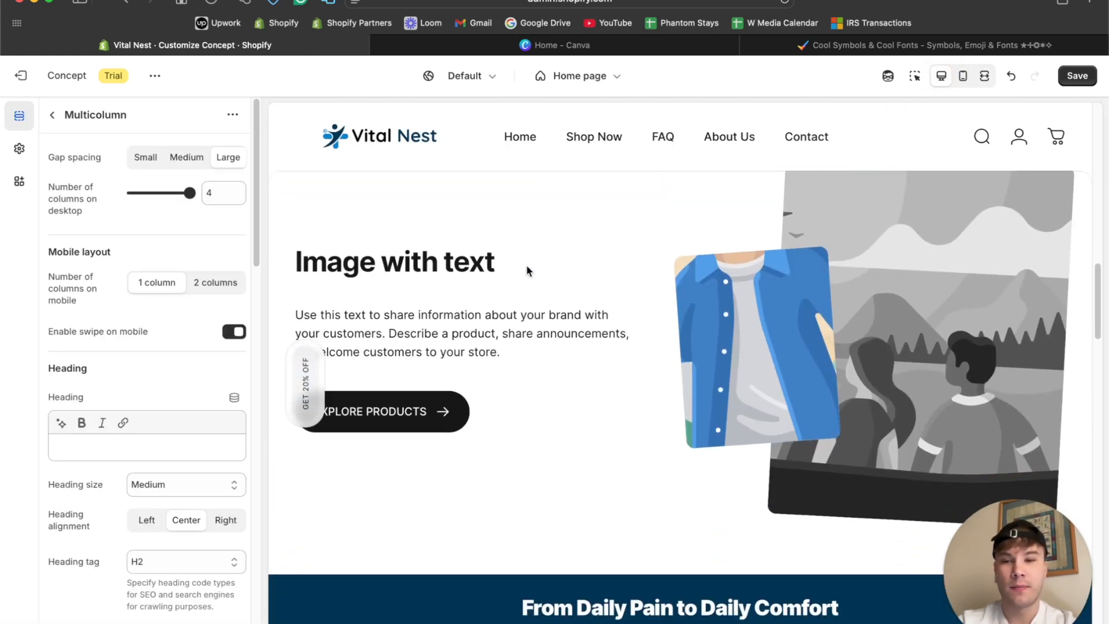
{"action": "left_click", "coordinate": [582, 617]}
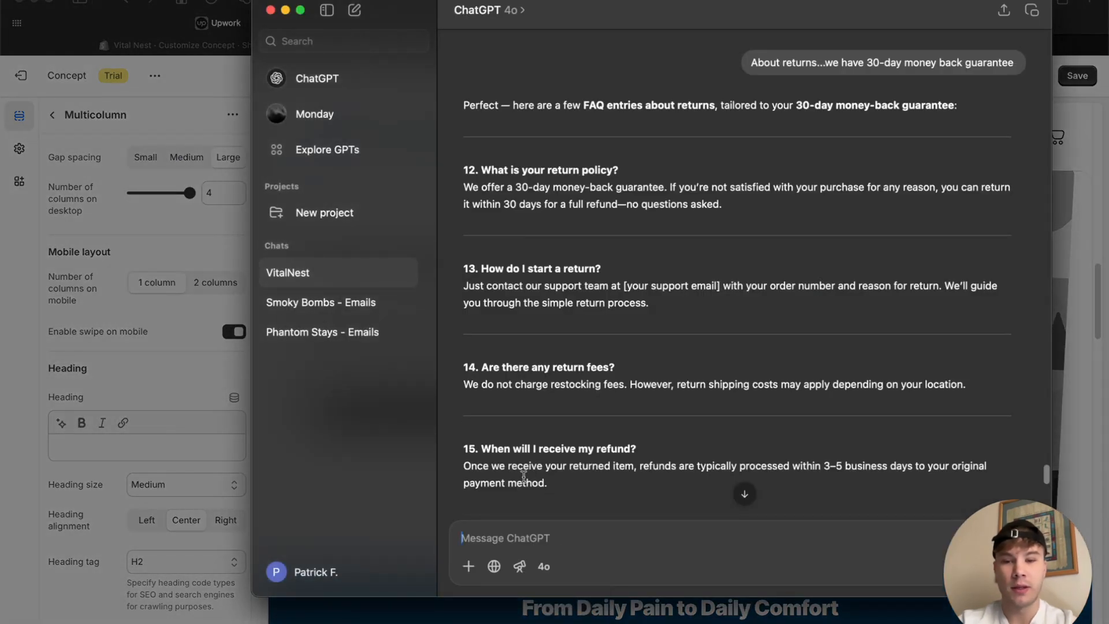
{"action": "left_click", "coordinate": [125, 338]}
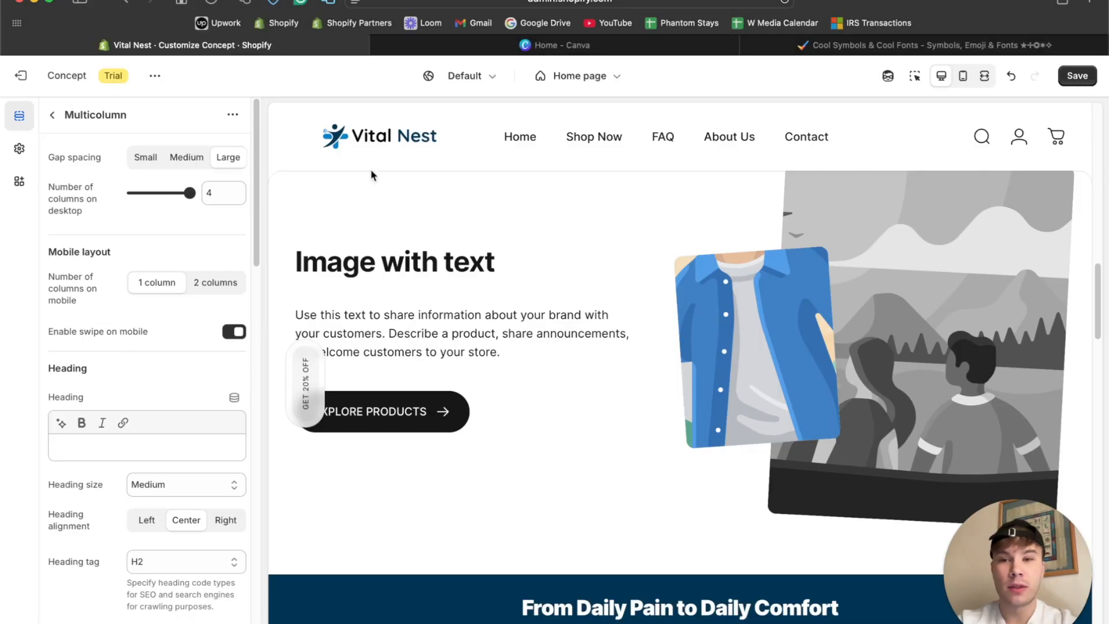
{"action": "left_click_drag", "start_coordinate": [282, 174], "coordinate": [1083, 507]}
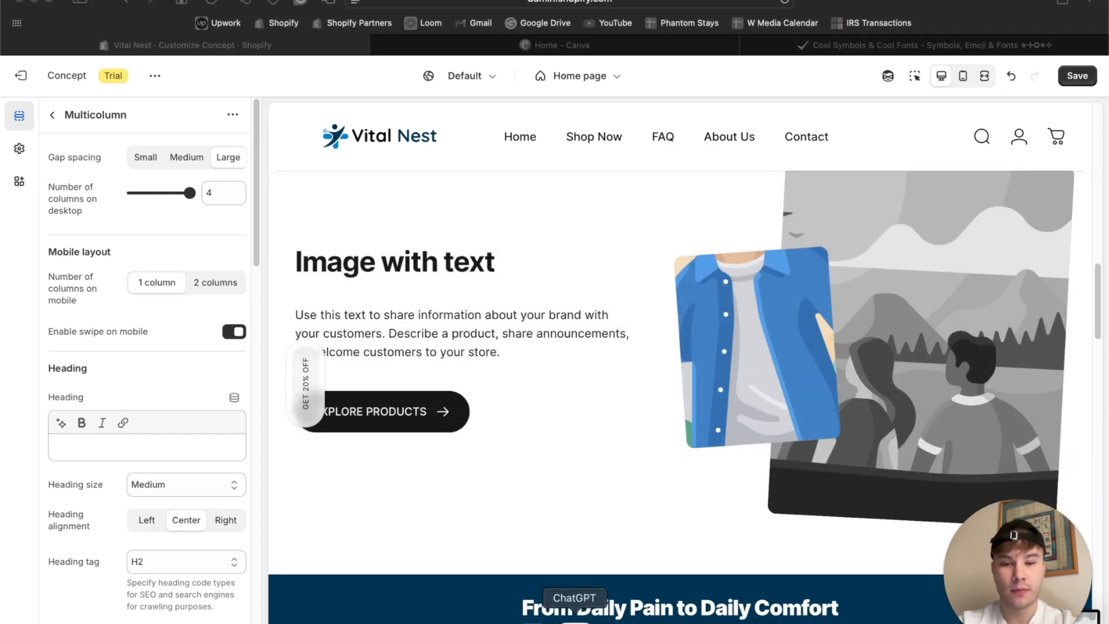
Switch to ChatGPT and attach the captured Image with text screenshot to the message in the VitalNest chat.
{"action": "left_click", "coordinate": [582, 617]}
{"action": "left_click_drag", "start_coordinate": [1063, 601], "coordinate": [823, 584]}
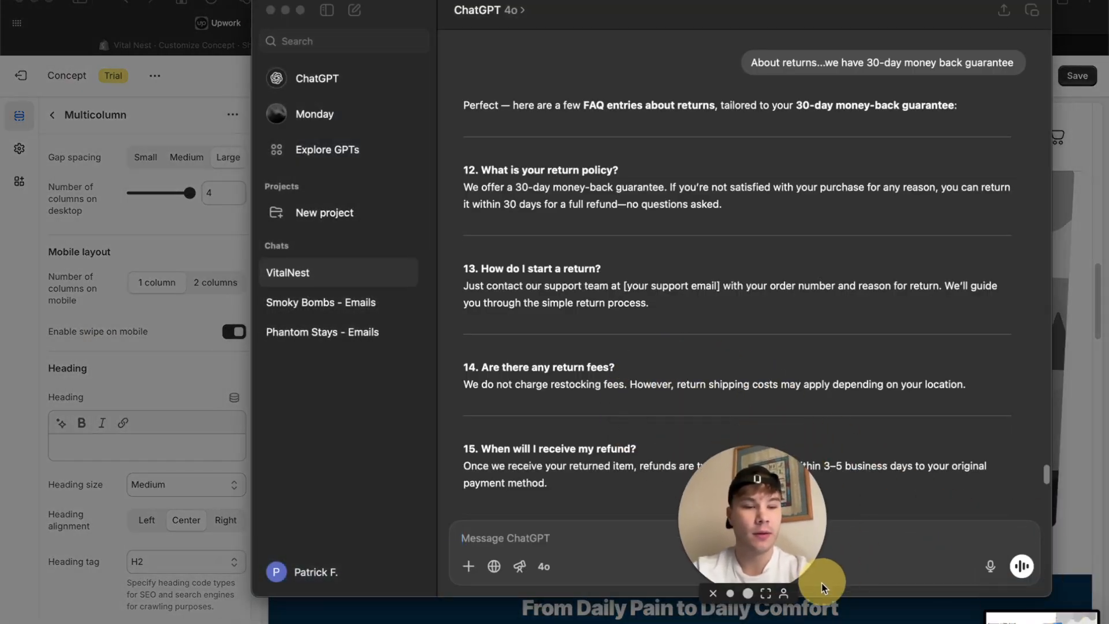
{"action": "left_click_drag", "start_coordinate": [1026, 618], "coordinate": [948, 465]}
{"action": "left_click_drag", "start_coordinate": [768, 499], "coordinate": [1104, 598]}
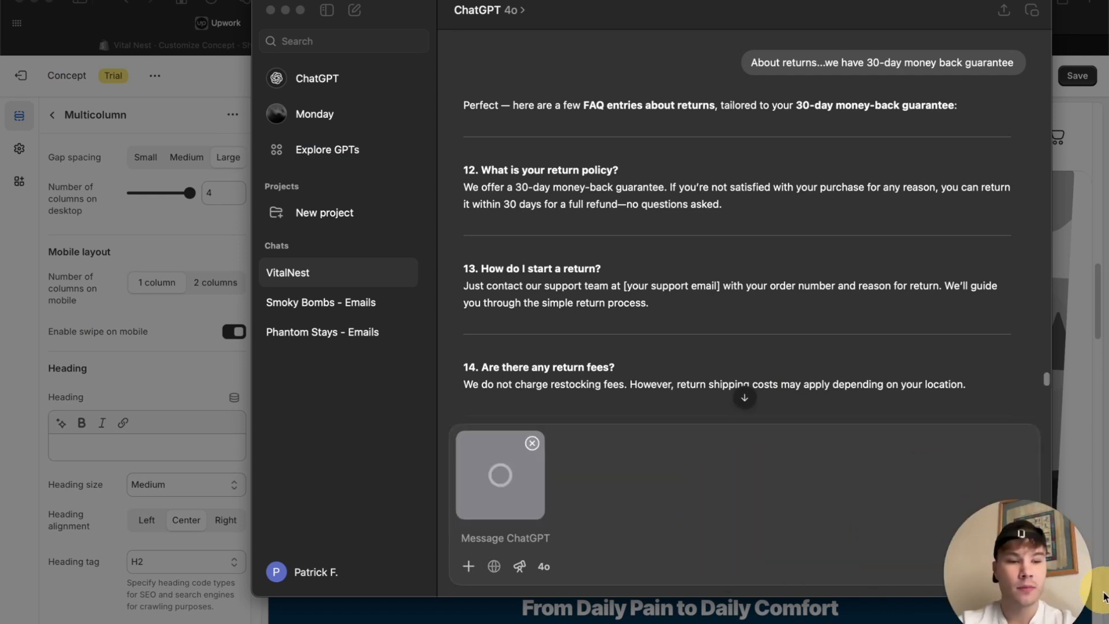
Send the prompt "Now I need text for this part of the home page" with the attached screenshot.
{"action": "left_click", "coordinate": [520, 536]}
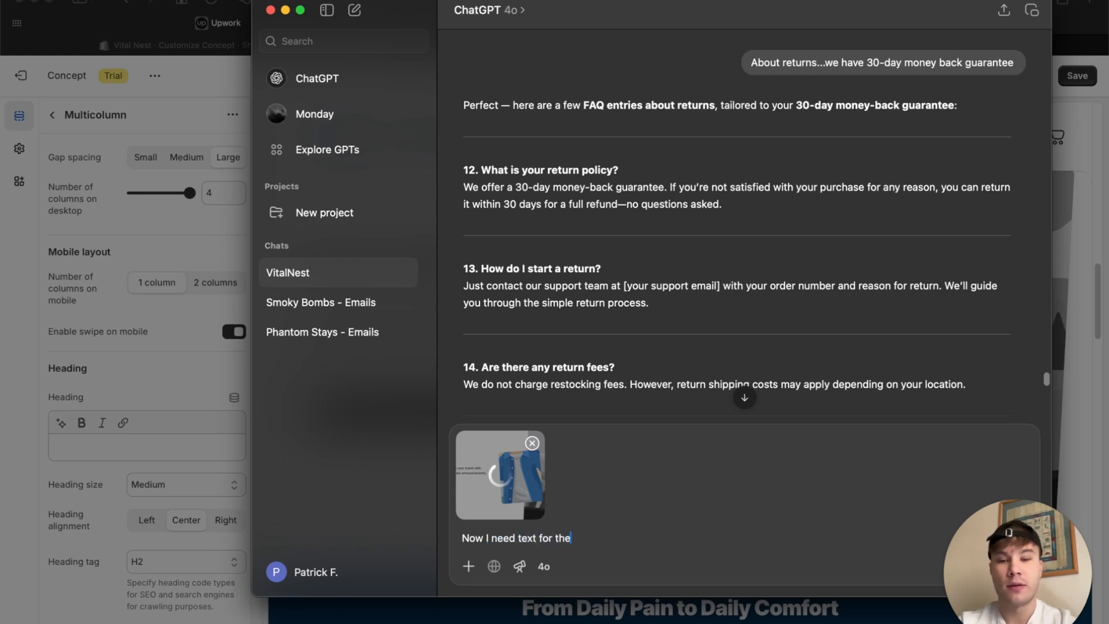
{"action": "type", "text": "part of the home page"}
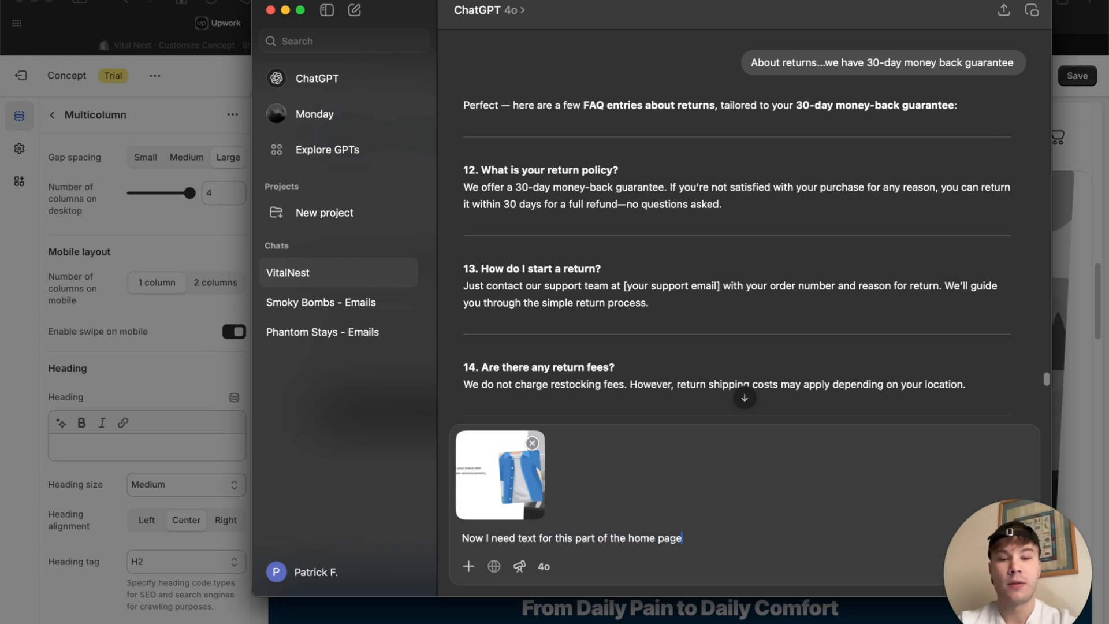
{"action": "key", "text": "Return"}
Write a follow-up message in the VitalNest chat asking for more specific text.
{"action": "type", "text": "More spe"}
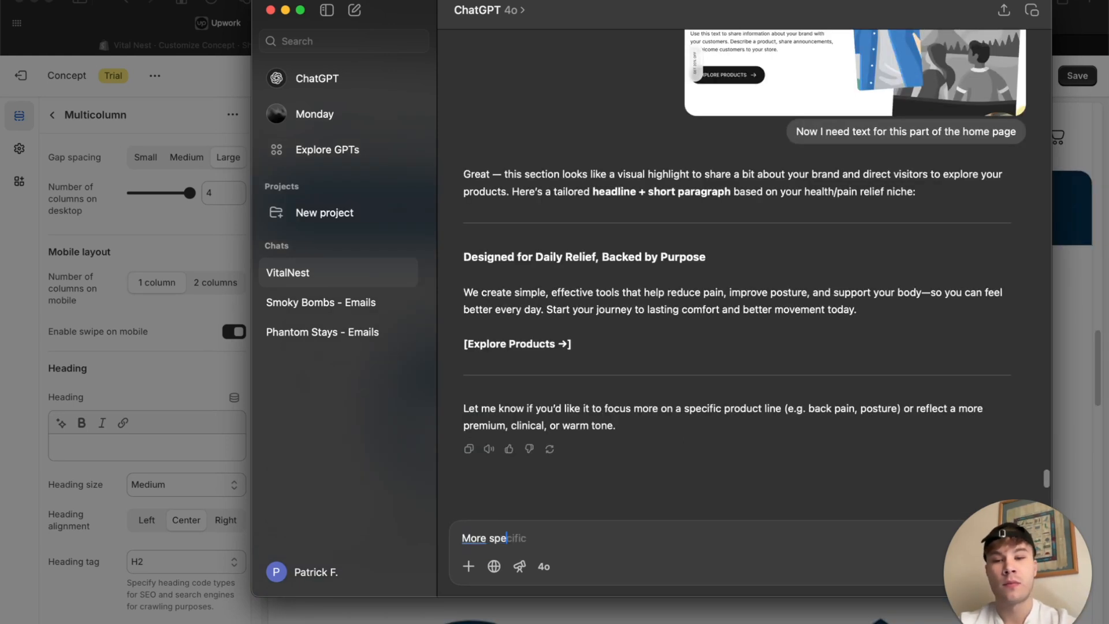
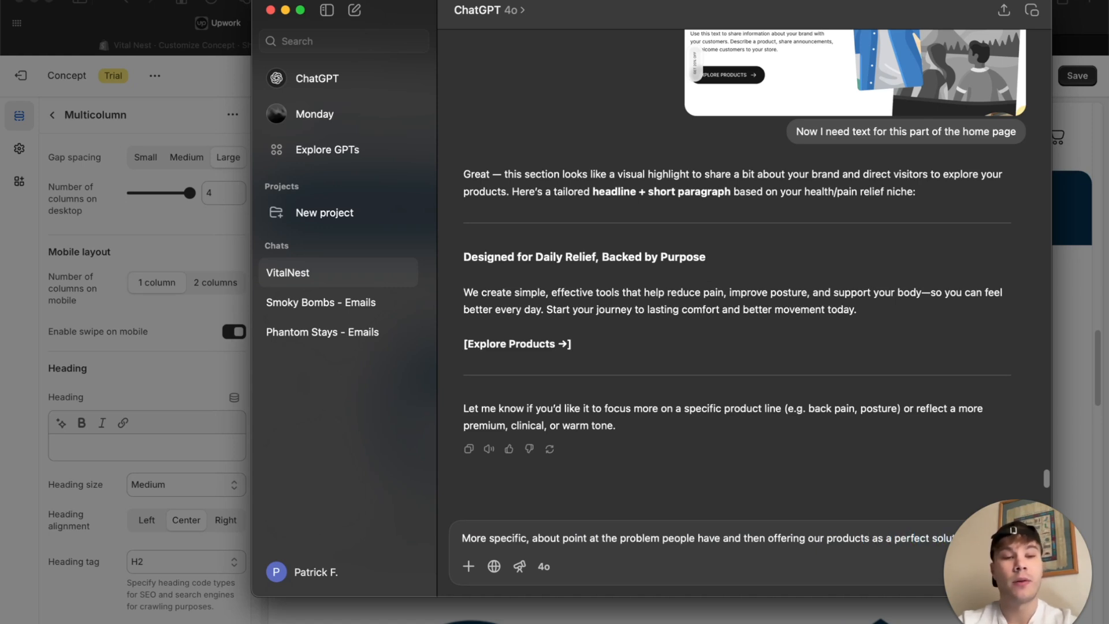
Send the drafted follow-up message and copy the suggested headline "Tired of Living with Daily Pain and Discomfort?" from the reply.
{"action": "key", "text": "Return"}
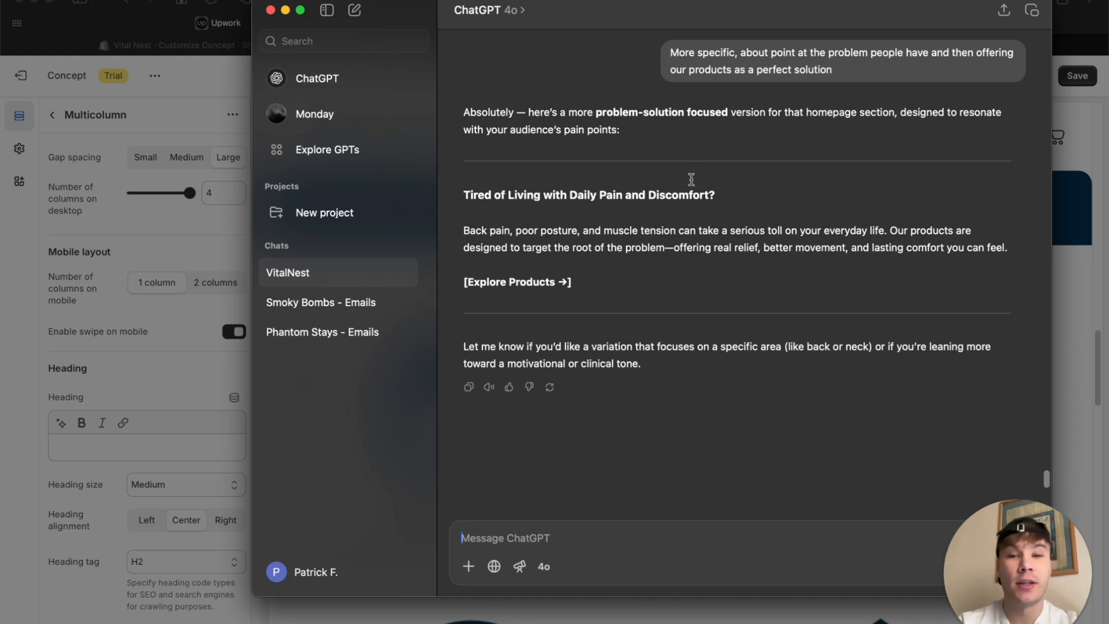
{"action": "left_click_drag", "start_coordinate": [458, 192], "coordinate": [770, 201]}
{"action": "key", "text": "super+c"}
{"action": "left_click", "coordinate": [1099, 240]}
Replace the "Image with text" heading on the home page with the copied headline "Tired of Living with Daily Pain and Discomfort?".
{"action": "scroll", "coordinate": [1059, 258], "scroll_direction": "up", "scroll_amount": 10}
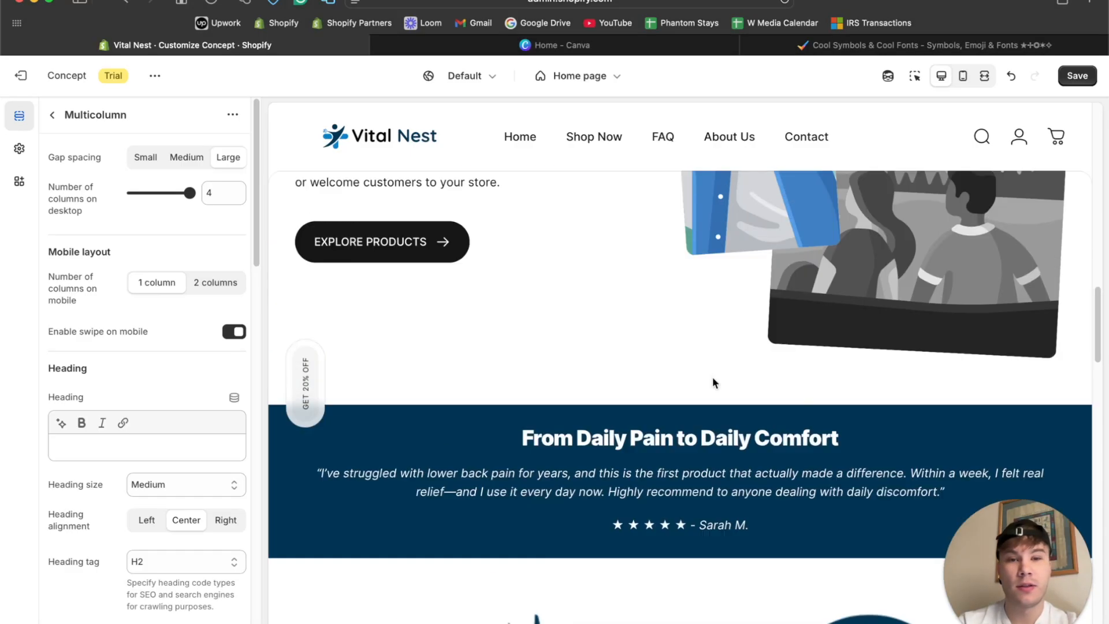
{"action": "left_click", "coordinate": [914, 75]}
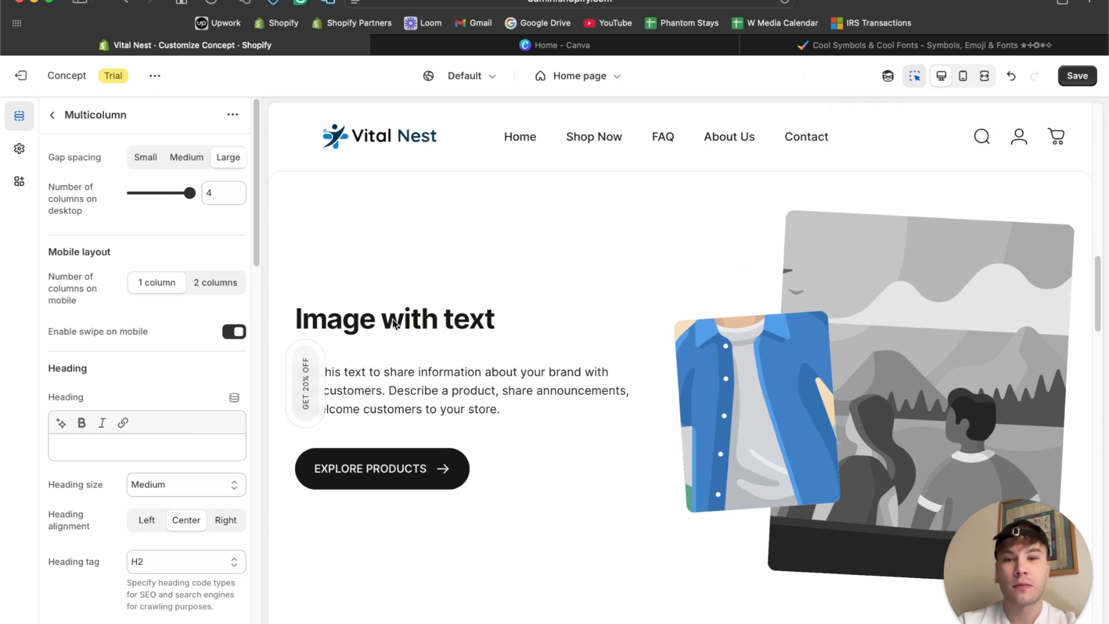
{"action": "left_click", "coordinate": [393, 319]}
{"action": "key", "text": "super+a"}
{"action": "key", "text": "super+v"}
{"action": "key", "text": "super+a"}
{"action": "left_click", "coordinate": [82, 180]}
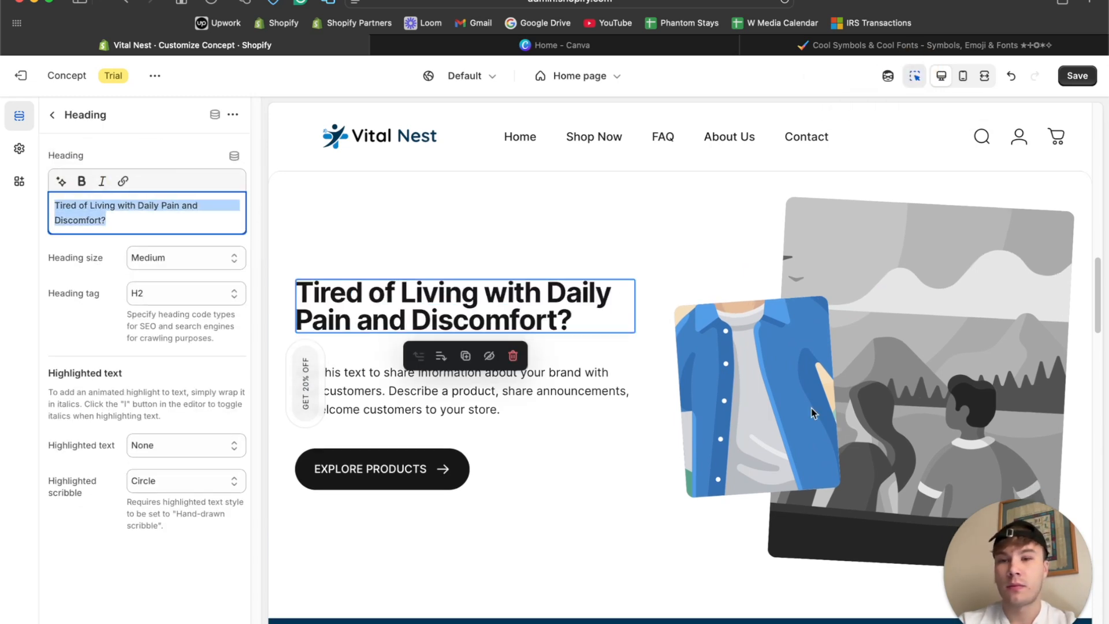
Copy the paragraph starting "Back pain, poor posture" from ChatGPT and replace the placeholder text under the new heading with it.
{"action": "left_click", "coordinate": [570, 614]}
{"action": "left_click_drag", "start_coordinate": [464, 231], "coordinate": [1012, 248]}
{"action": "key", "text": "super+c"}
{"action": "left_click", "coordinate": [234, 308]}
{"action": "left_click", "coordinate": [348, 385]}
{"action": "left_click", "coordinate": [148, 238]}
{"action": "key", "text": "super+a"}
{"action": "key", "text": "super+v"}
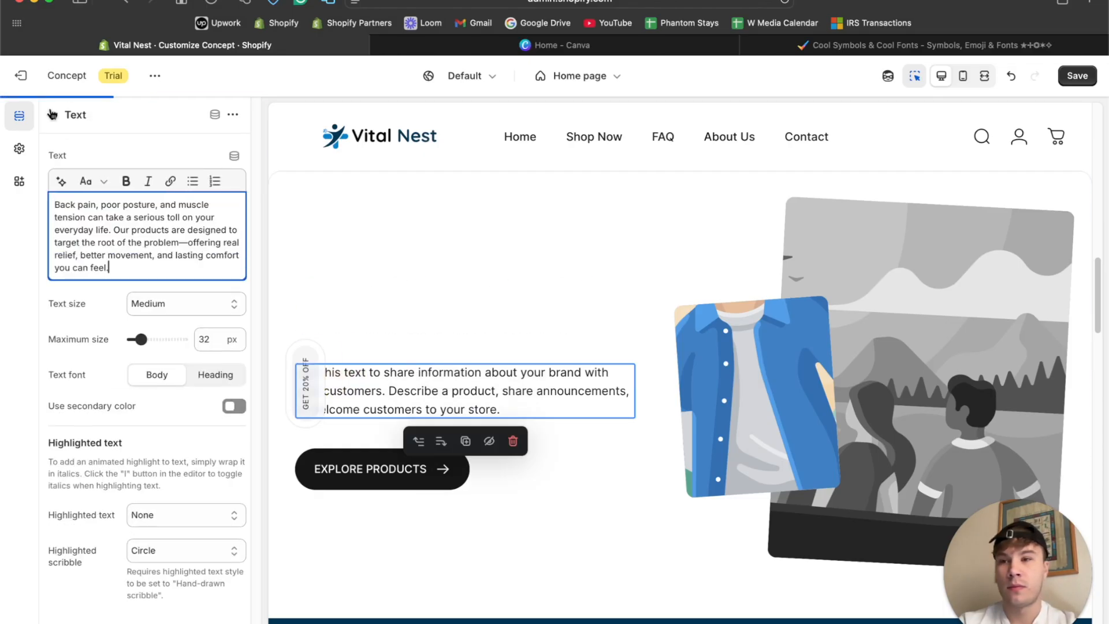
{"action": "left_click", "coordinate": [52, 115]}
{"action": "left_click", "coordinate": [365, 245]}
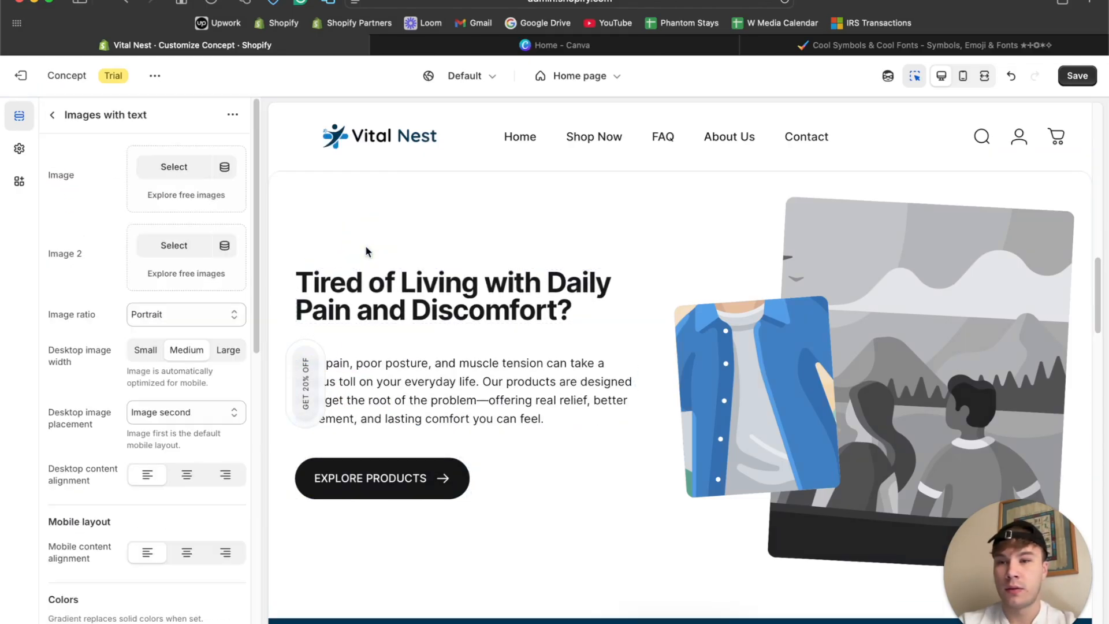
{"action": "left_click", "coordinate": [50, 115]}
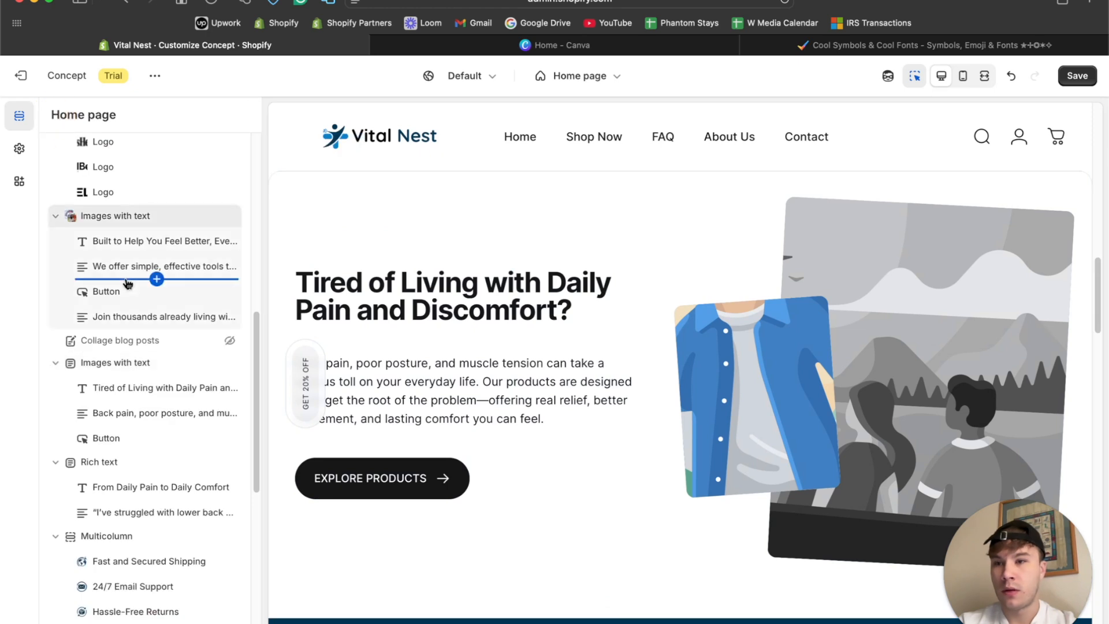
Try an Icon block with the globe-and-plane custom image below the section's button, and remove that block.
{"action": "left_click", "coordinate": [157, 451]}
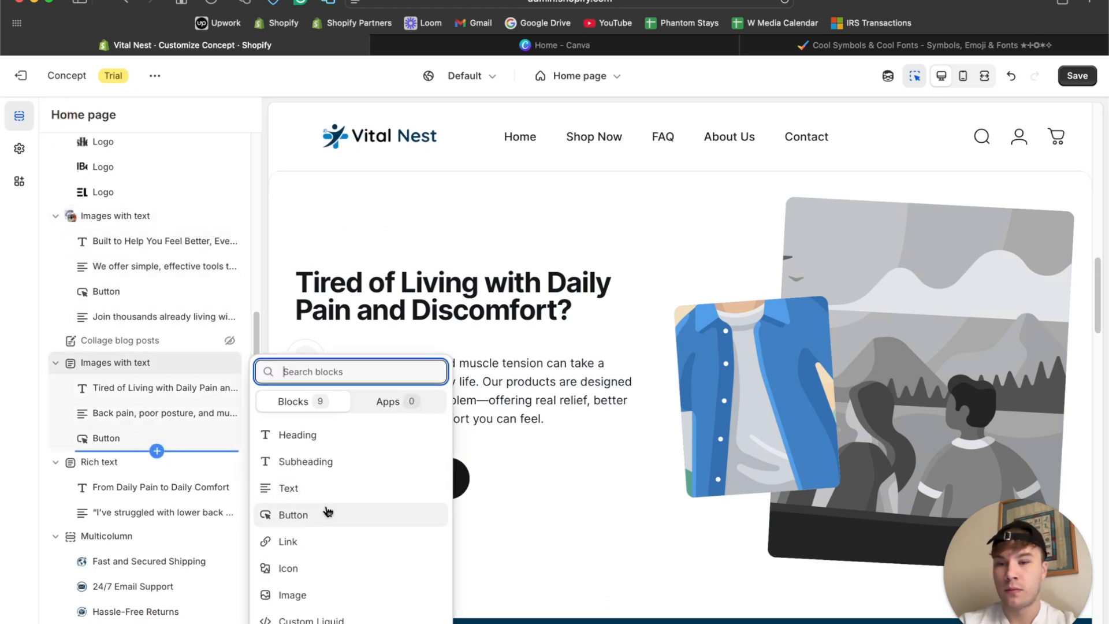
{"action": "left_click", "coordinate": [312, 571]}
{"action": "left_click", "coordinate": [128, 462]}
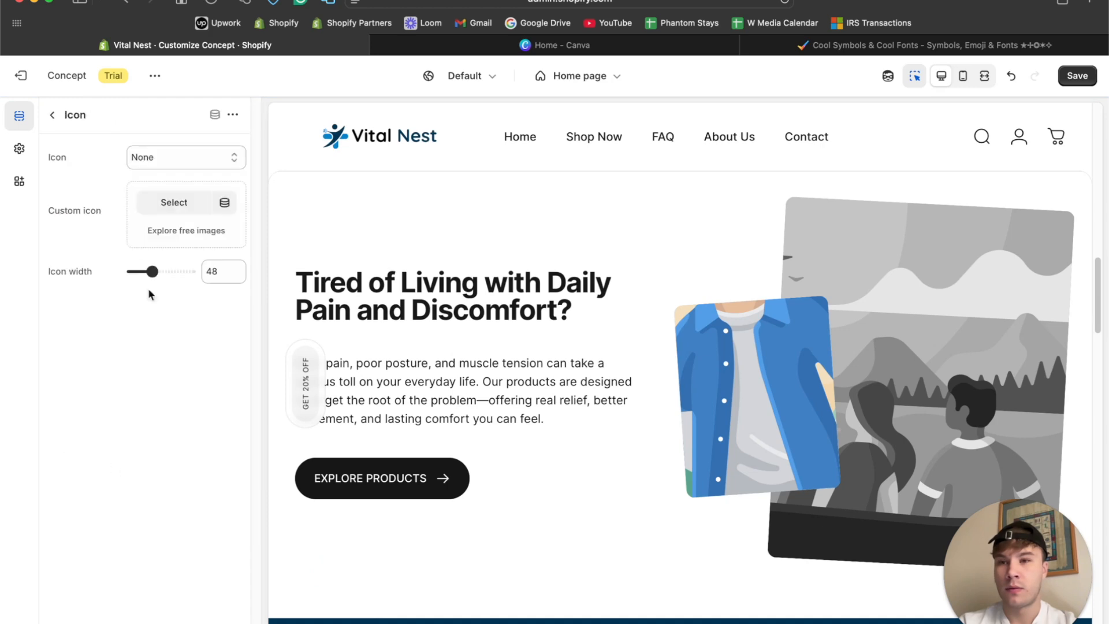
{"action": "left_click", "coordinate": [168, 205]}
{"action": "left_click", "coordinate": [861, 531]}
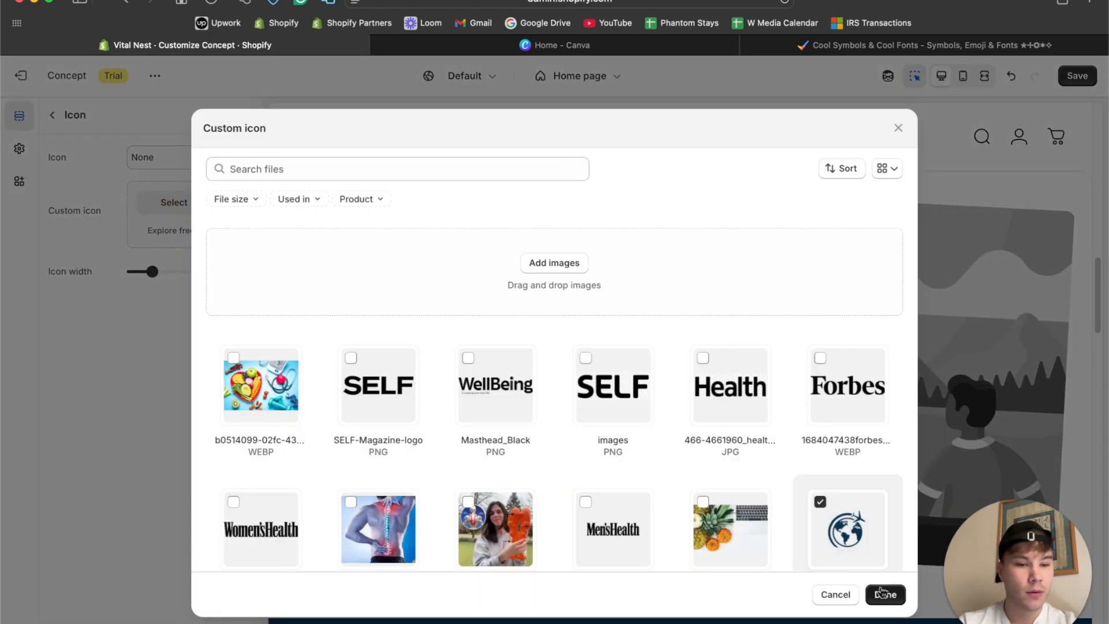
{"action": "left_click", "coordinate": [885, 596]}
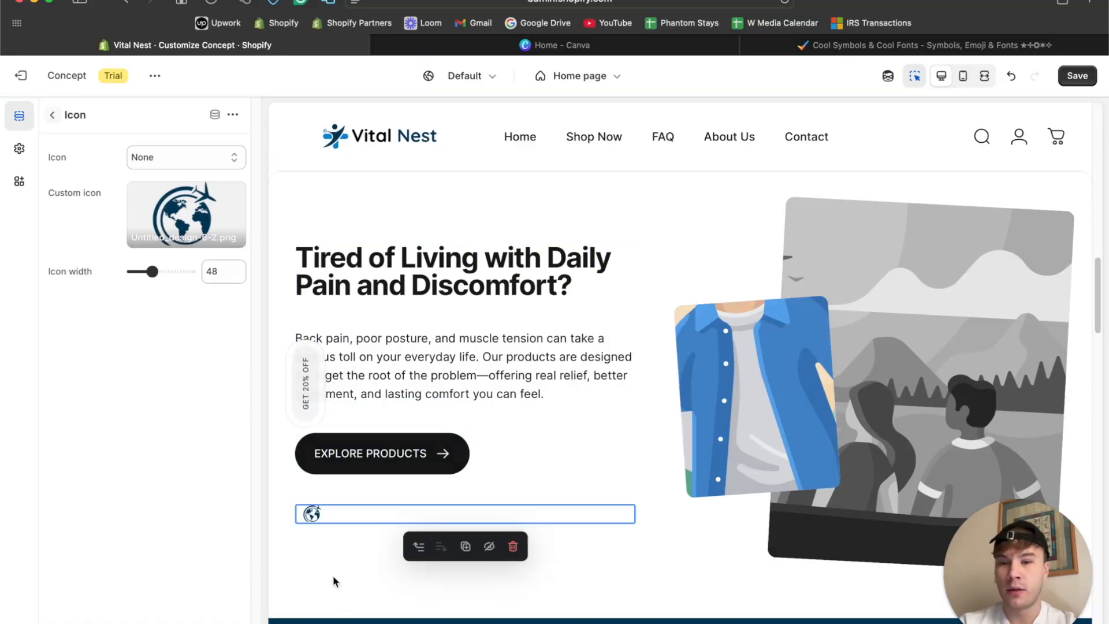
{"action": "left_click", "coordinate": [52, 114]}
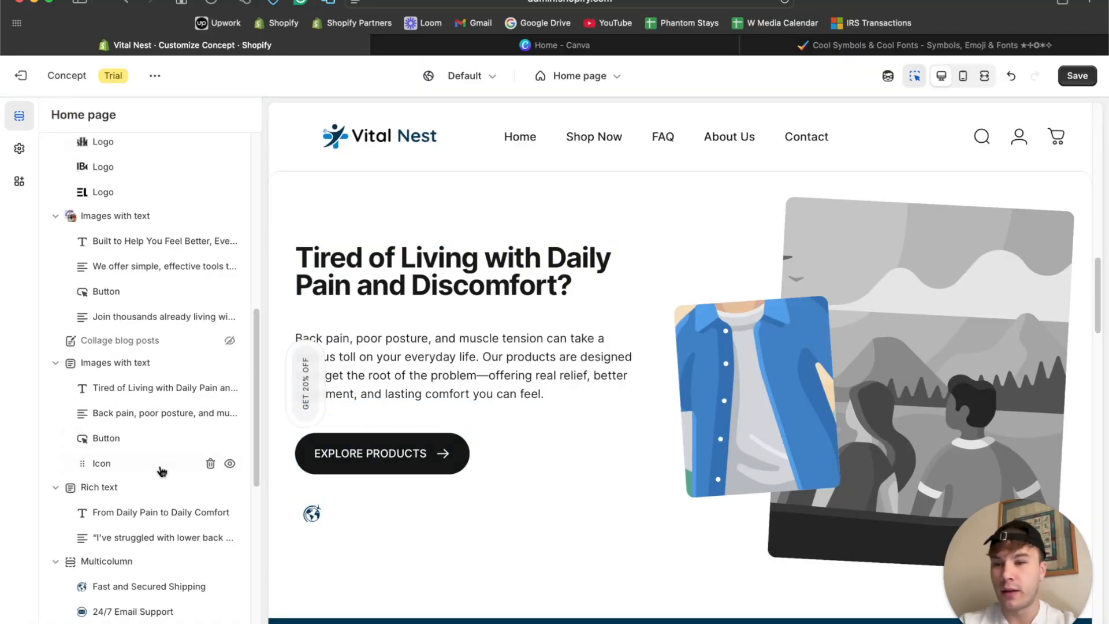
{"action": "left_click", "coordinate": [209, 465]}
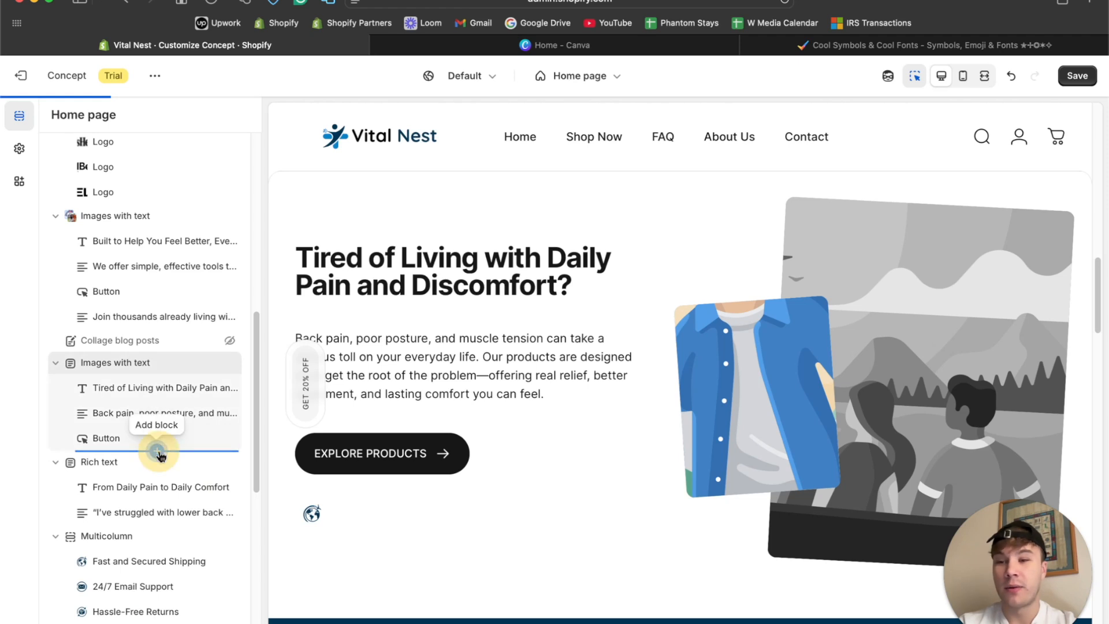
Add a Text block to the Images with text section, place it above the button, and clear its placeholder text.
{"action": "left_click", "coordinate": [156, 450]}
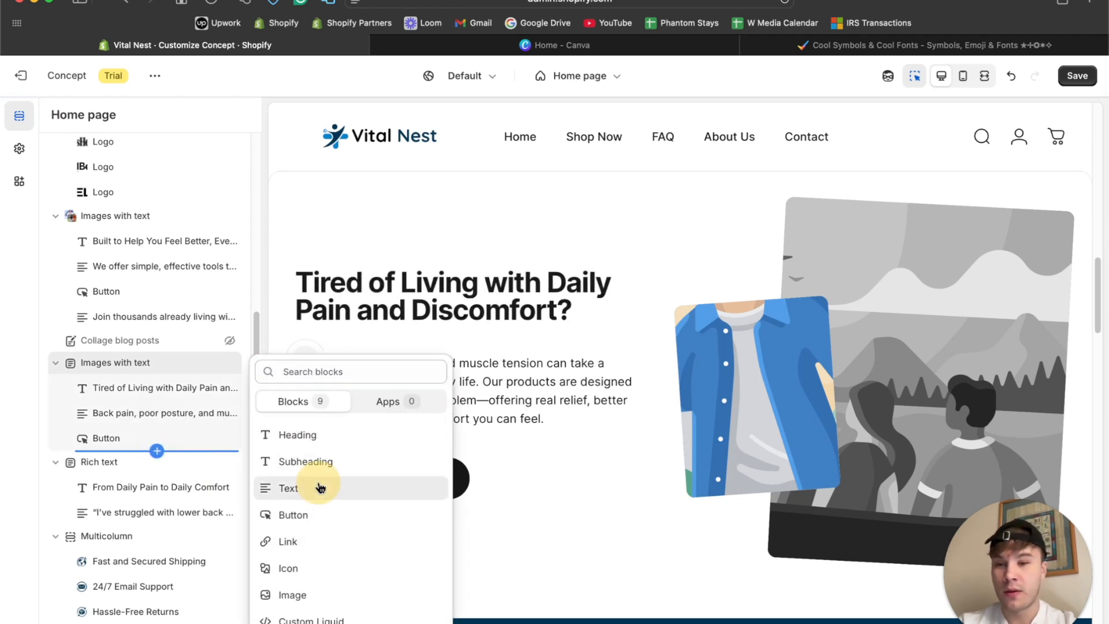
{"action": "left_click", "coordinate": [320, 488]}
{"action": "left_click_drag", "start_coordinate": [101, 465], "coordinate": [101, 440]}
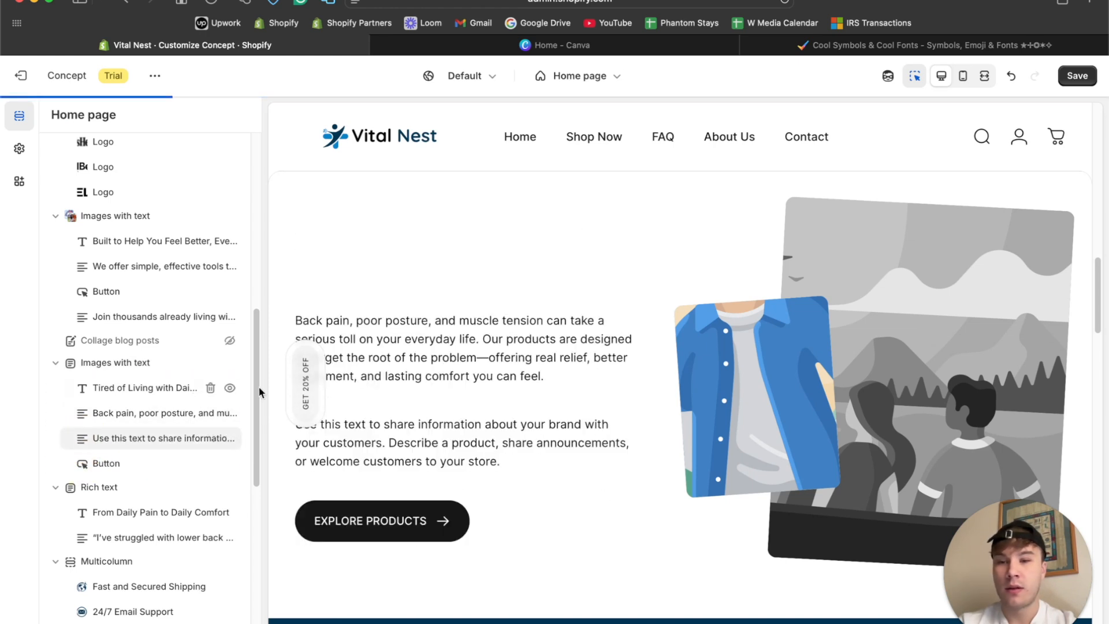
{"action": "left_click", "coordinate": [375, 321]}
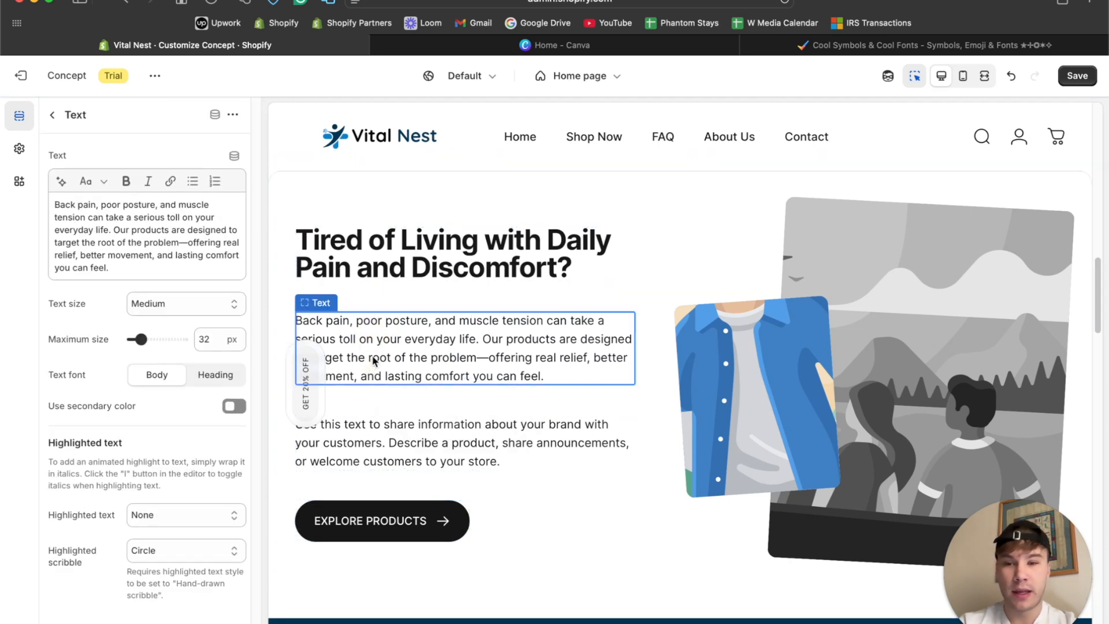
{"action": "left_click", "coordinate": [358, 432]}
{"action": "key", "text": "ctrl+a"}
{"action": "key", "text": "BackSpace"}
Switch to the Cool Symbols page and copy the Heavy Check Mark from the Check mark & Tick Symbols.
{"action": "left_click", "coordinate": [860, 47]}
{"action": "scroll", "coordinate": [404, 382], "scroll_direction": "up", "scroll_amount": 5}
{"action": "scroll", "coordinate": [416, 428], "scroll_direction": "up", "scroll_amount": 6}
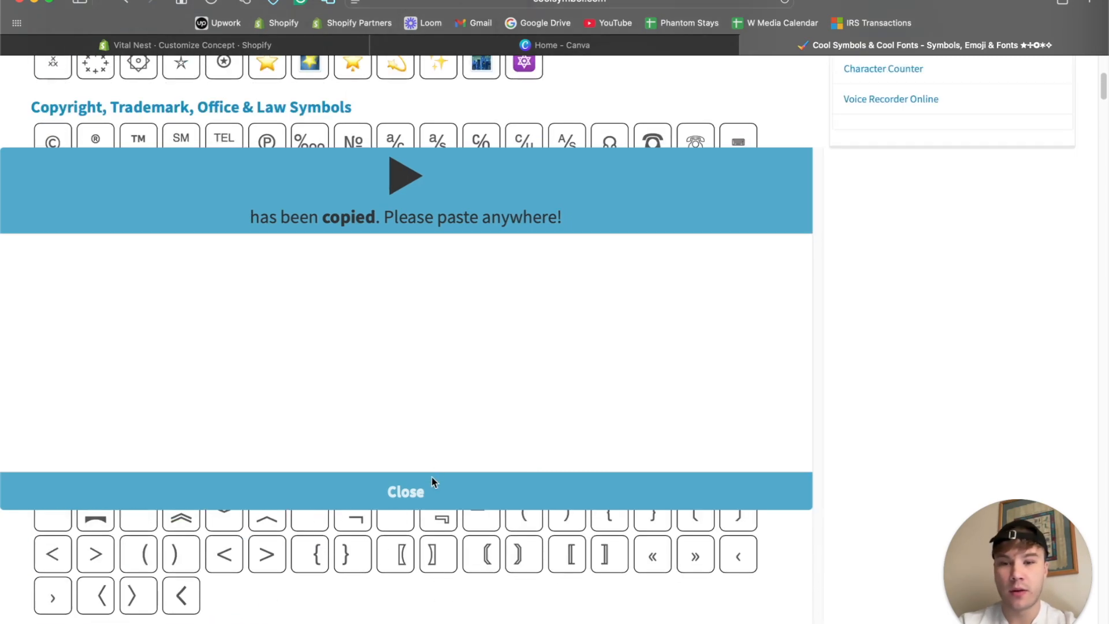
{"action": "left_click", "coordinate": [431, 485]}
{"action": "scroll", "coordinate": [389, 297], "scroll_direction": "up", "scroll_amount": 6}
{"action": "scroll", "coordinate": [389, 296], "scroll_direction": "down", "scroll_amount": 20}
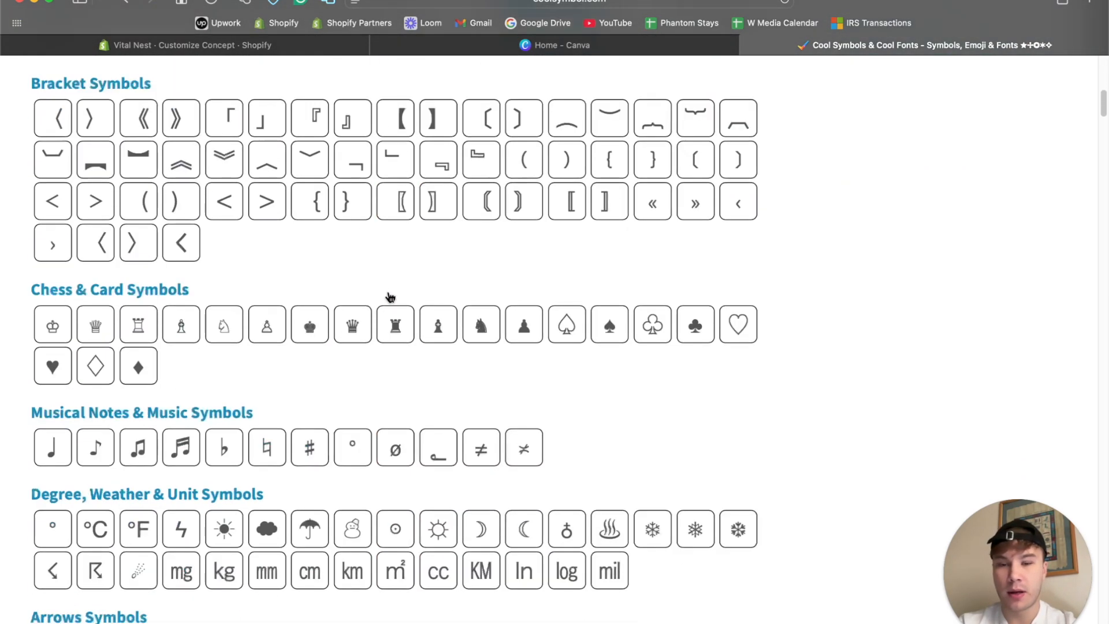
{"action": "scroll", "coordinate": [390, 297], "scroll_direction": "down", "scroll_amount": 15}
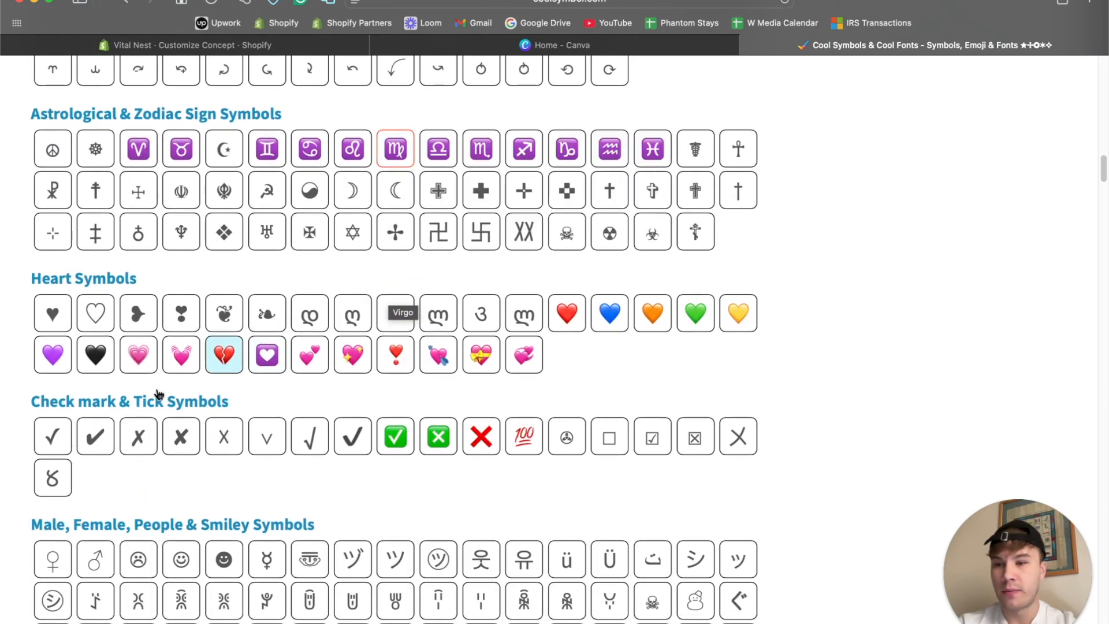
{"action": "left_click", "coordinate": [95, 436]}
Return to the Shopify theme editor and paste the check mark on three separate lines of the new text block.
{"action": "left_click", "coordinate": [191, 45]}
{"action": "type", "text": "✓"}
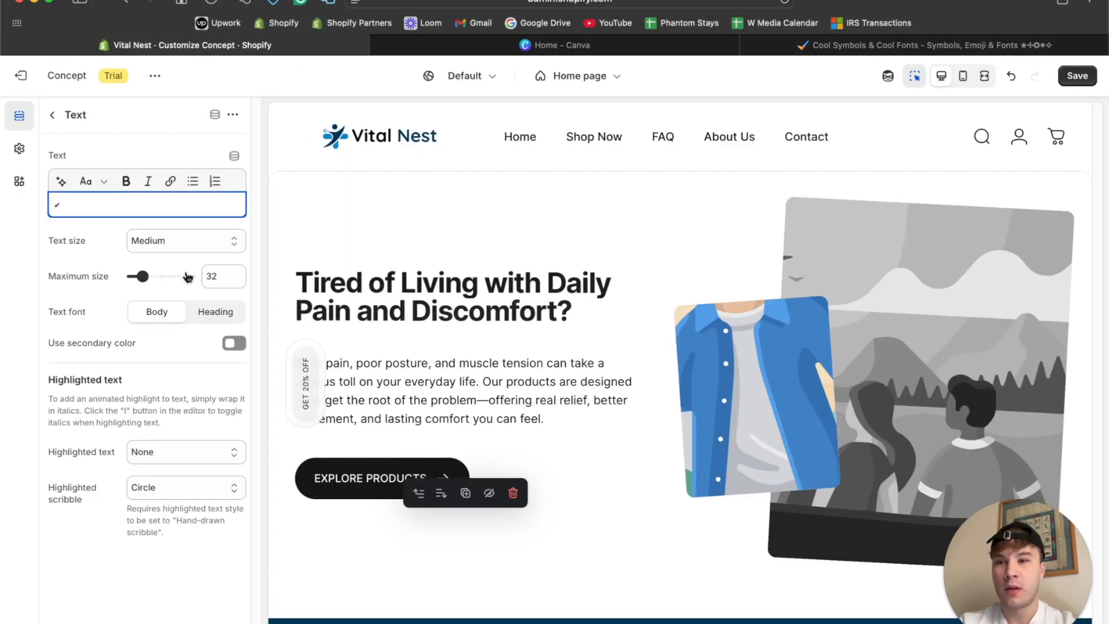
{"action": "key", "text": "Return"}
{"action": "type", "text": "✓"}
{"action": "key", "text": "Return"}
{"action": "type", "text": "✓"}
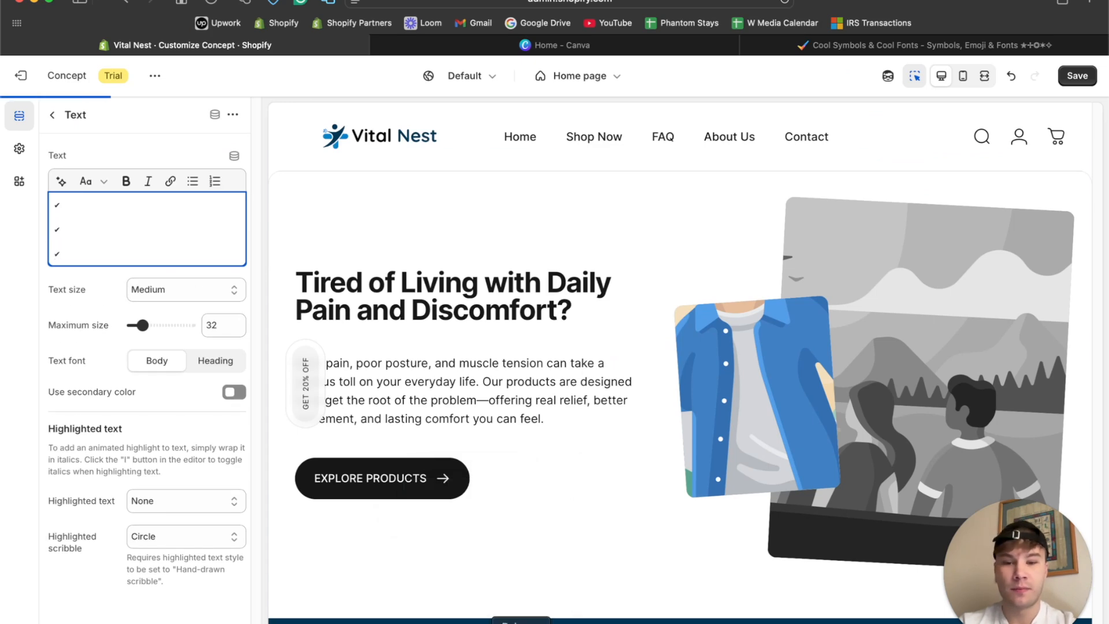
Send ChatGPT "Now I need three benefits, could be something like: no need to go to doctor, a solution for xy product at home and so on".
{"action": "left_click", "coordinate": [574, 616]}
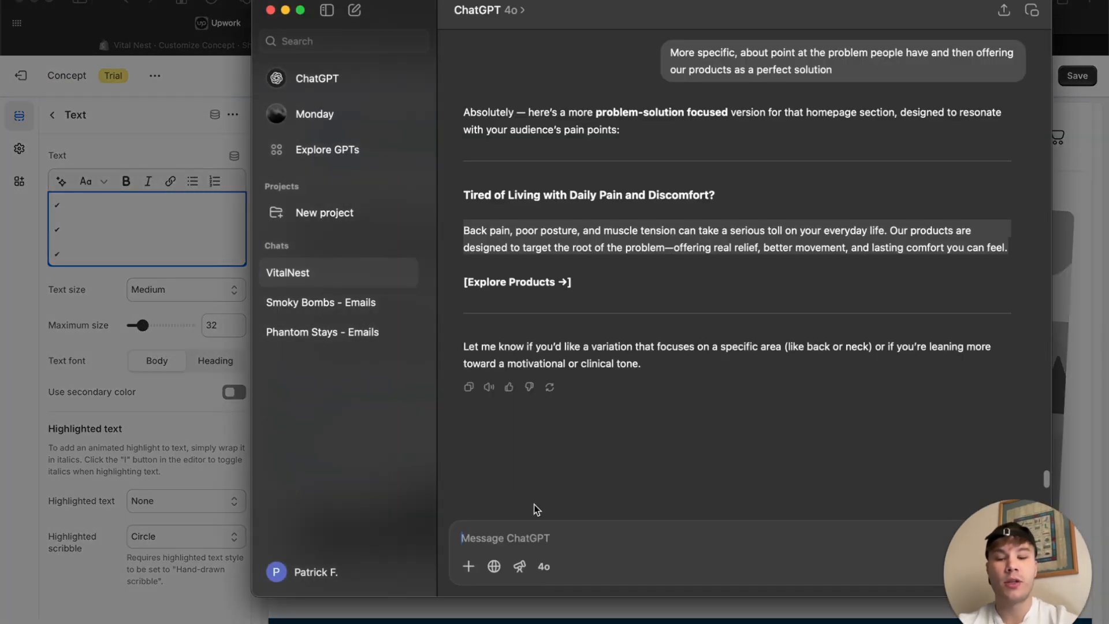
{"action": "type", "text": "Now I "}
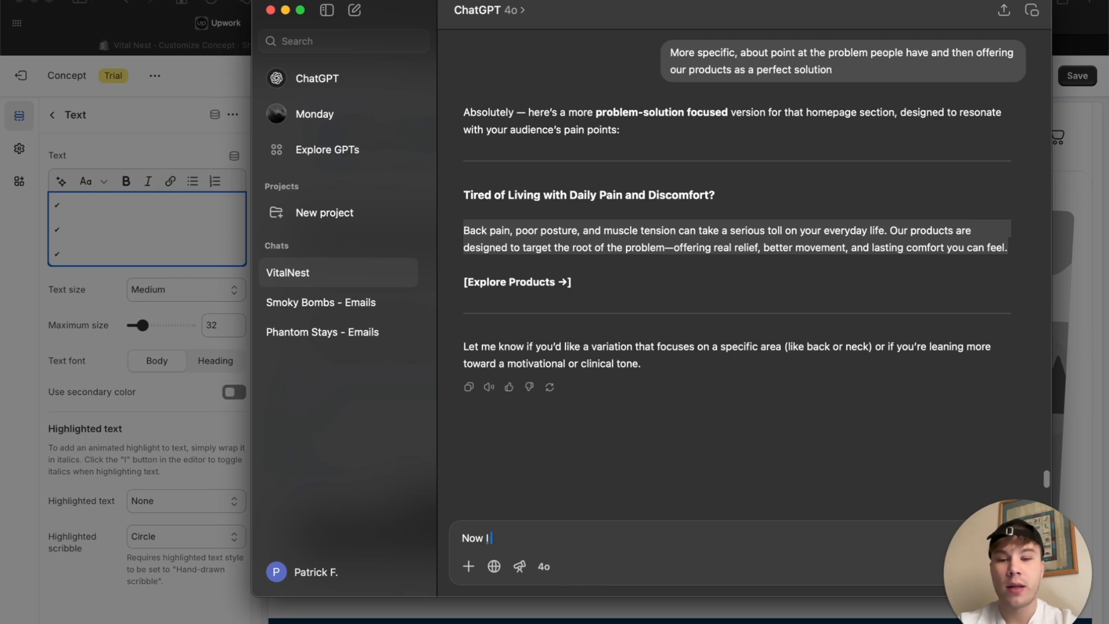
{"action": "type", "text": "need three benefits, cou"}
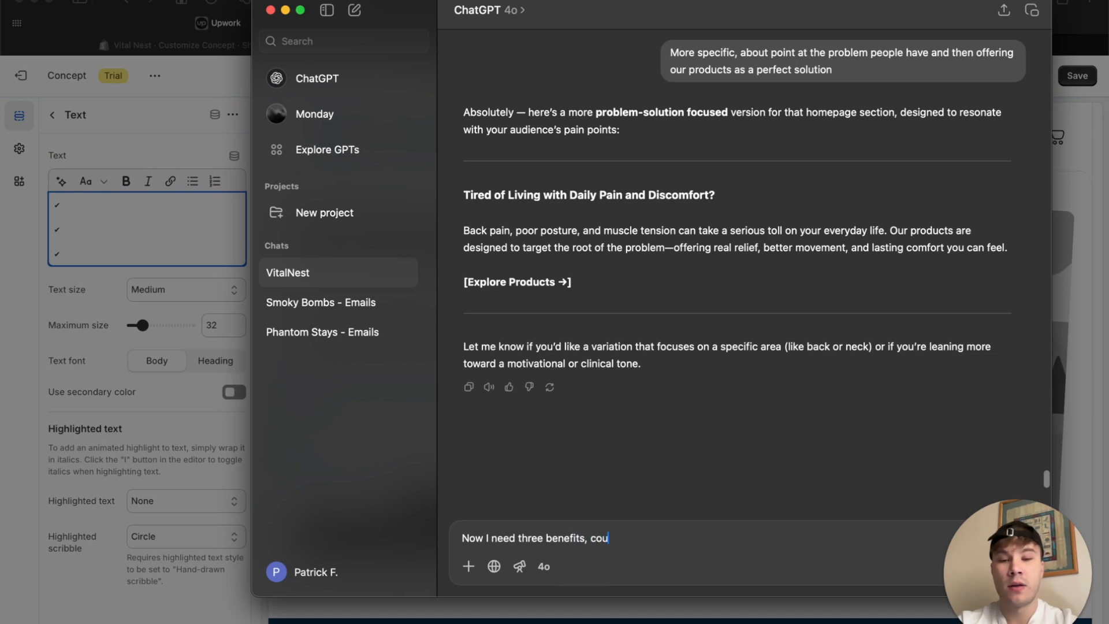
{"action": "key", "text": "BackSpace"}
{"action": "type", "text": "ng like"}
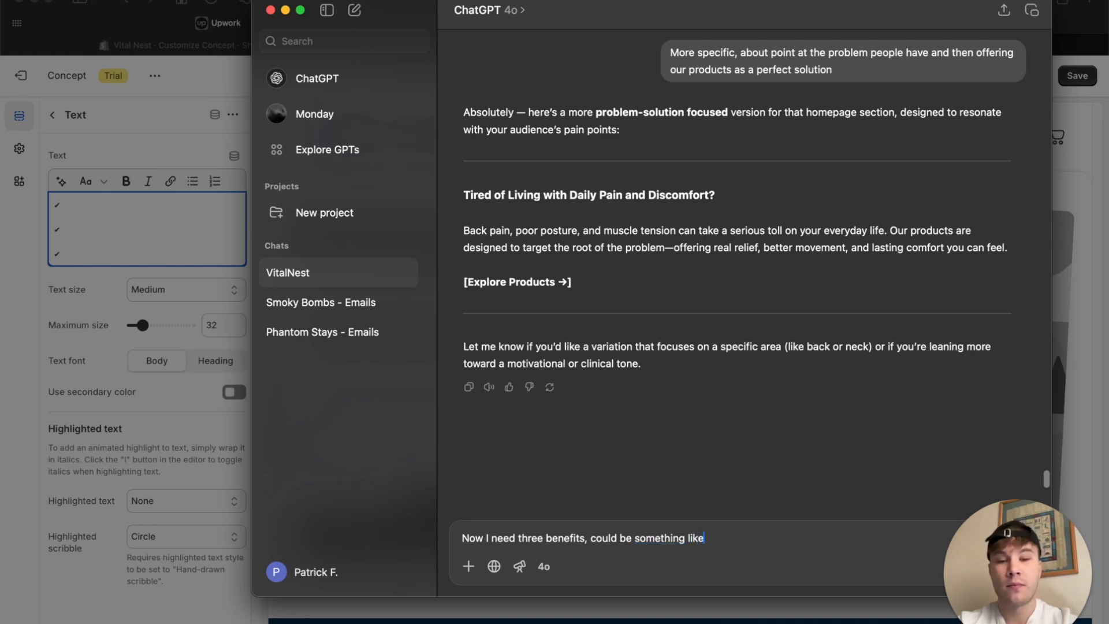
{"action": "type", "text": ": no need"}
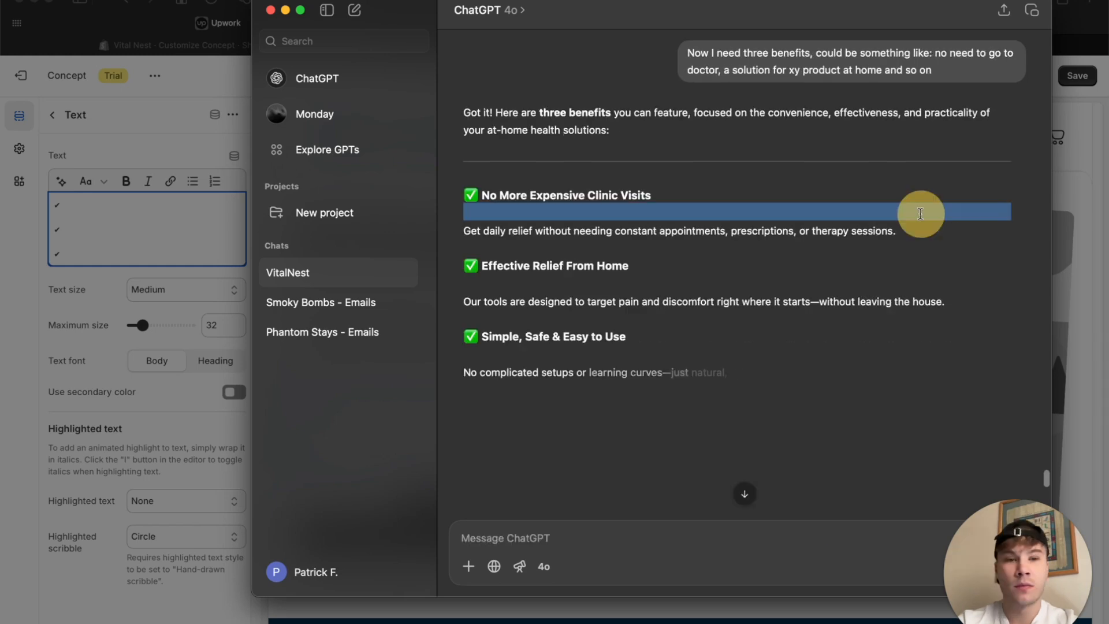
Copy ChatGPT's "Get daily relief without needing constant appointments, prescriptions, or therapy sessions" to the first check mark line, without its final period.
{"action": "left_click_drag", "start_coordinate": [909, 230], "coordinate": [443, 226]}
{"action": "key", "text": "super+c"}
{"action": "left_click", "coordinate": [81, 200]}
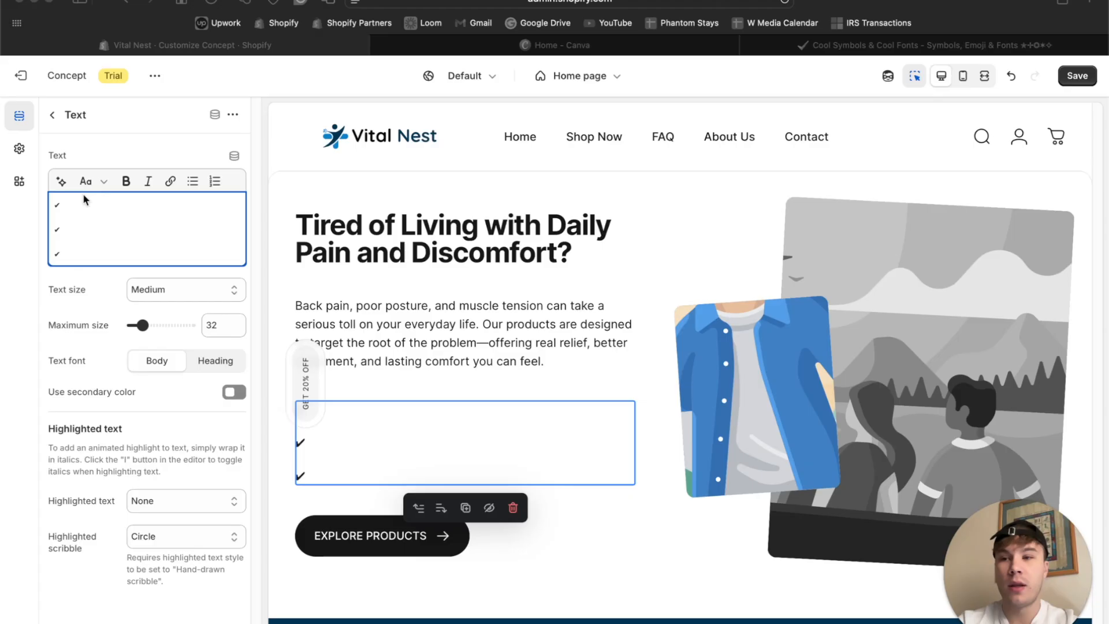
{"action": "key", "text": "super+v"}
{"action": "key", "text": "BackSpace"}
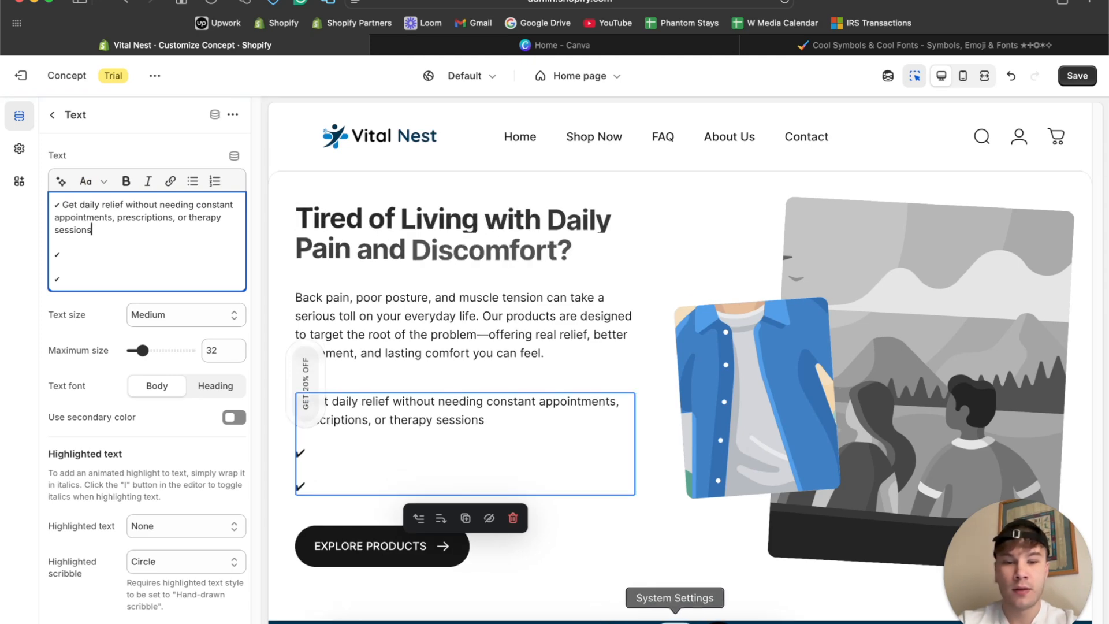
Copy ChatGPT's "No complicated setups or learning curves—just natural, non-invasive relief that fits into your routine" to the second check mark line.
{"action": "left_click", "coordinate": [569, 617]}
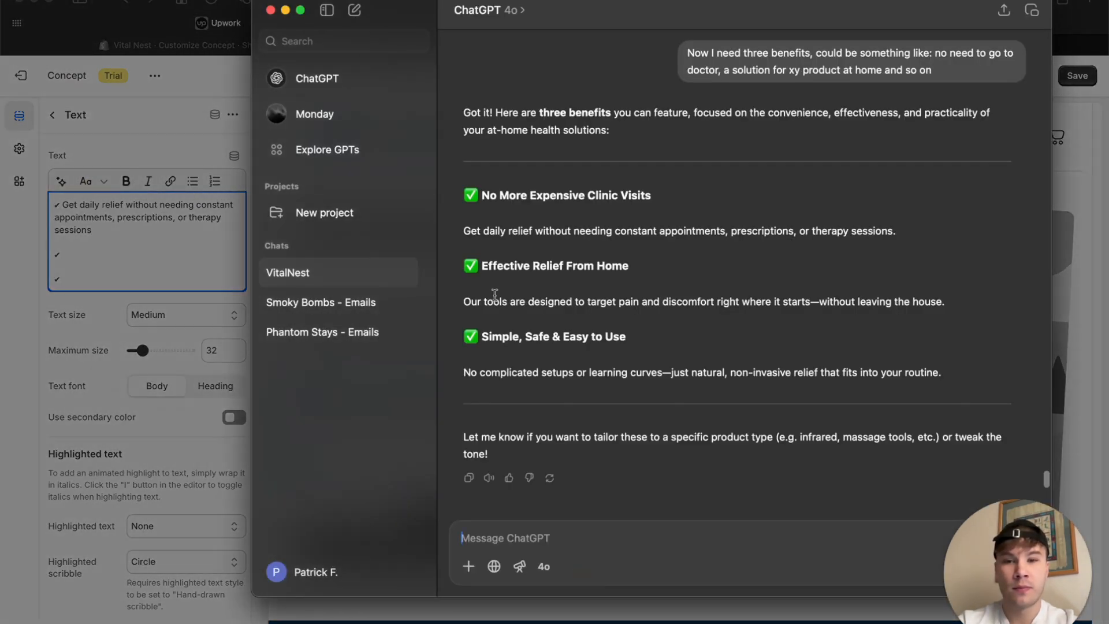
{"action": "left_click_drag", "start_coordinate": [460, 372], "coordinate": [939, 373]}
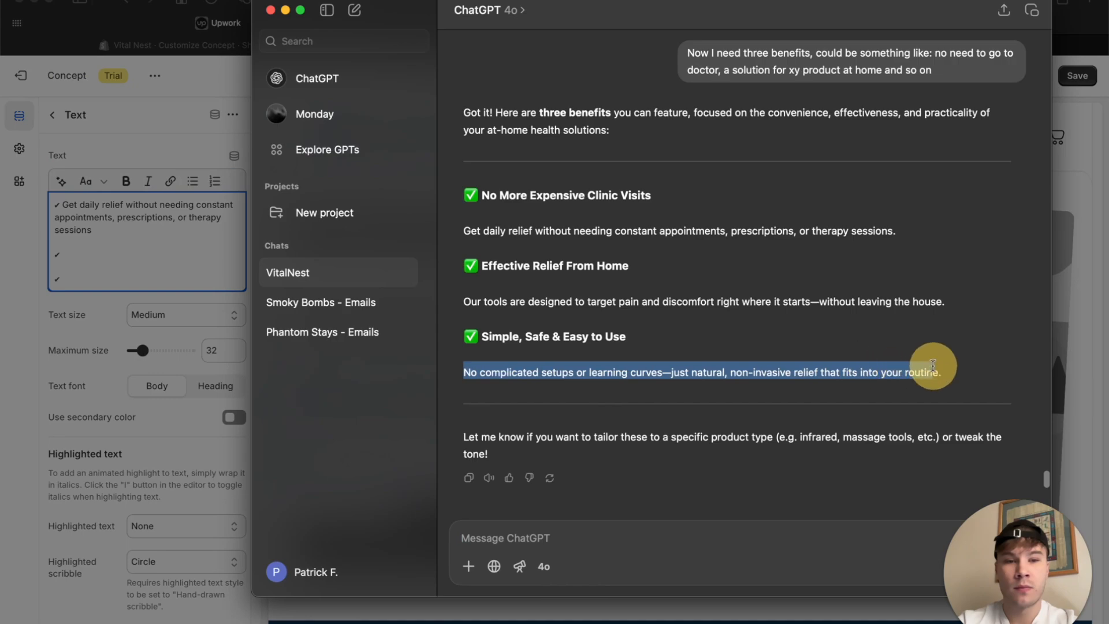
{"action": "key", "text": "super+c"}
{"action": "left_click", "coordinate": [96, 254]}
{"action": "left_click", "coordinate": [99, 253]}
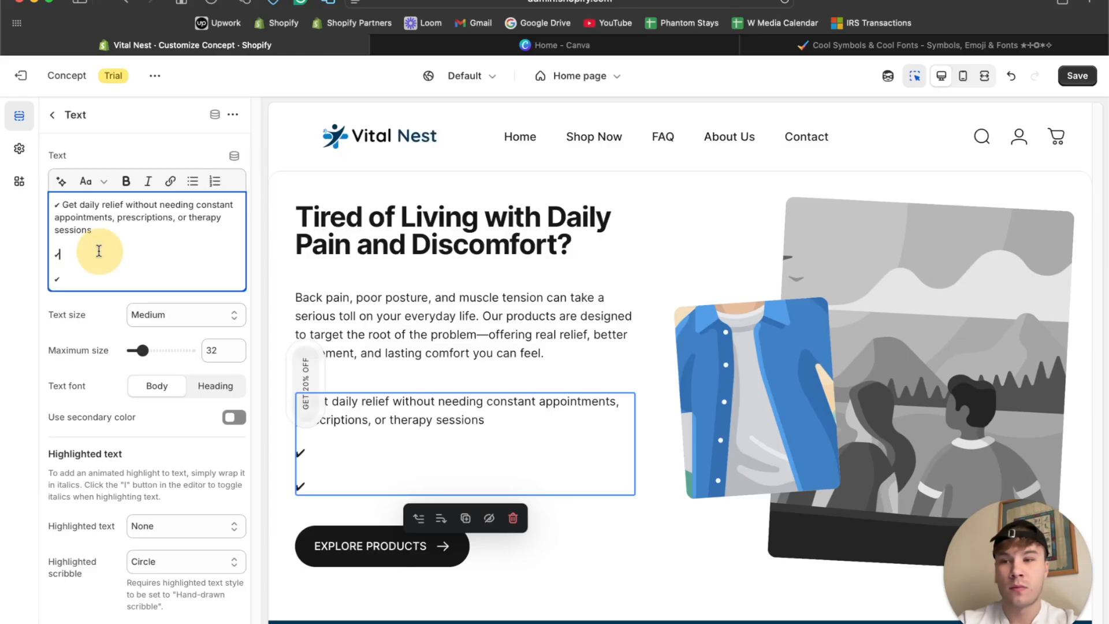
{"action": "key", "text": "super+v"}
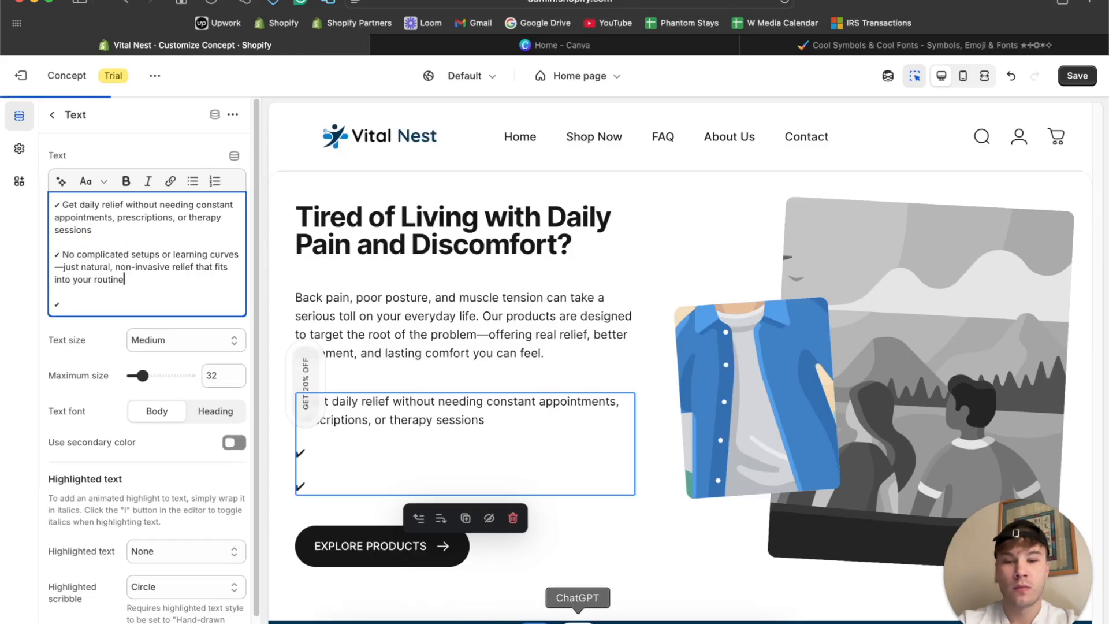
Return to the ChatGPT conversation and ask for "A few more ideas".
{"action": "left_click", "coordinate": [571, 615]}
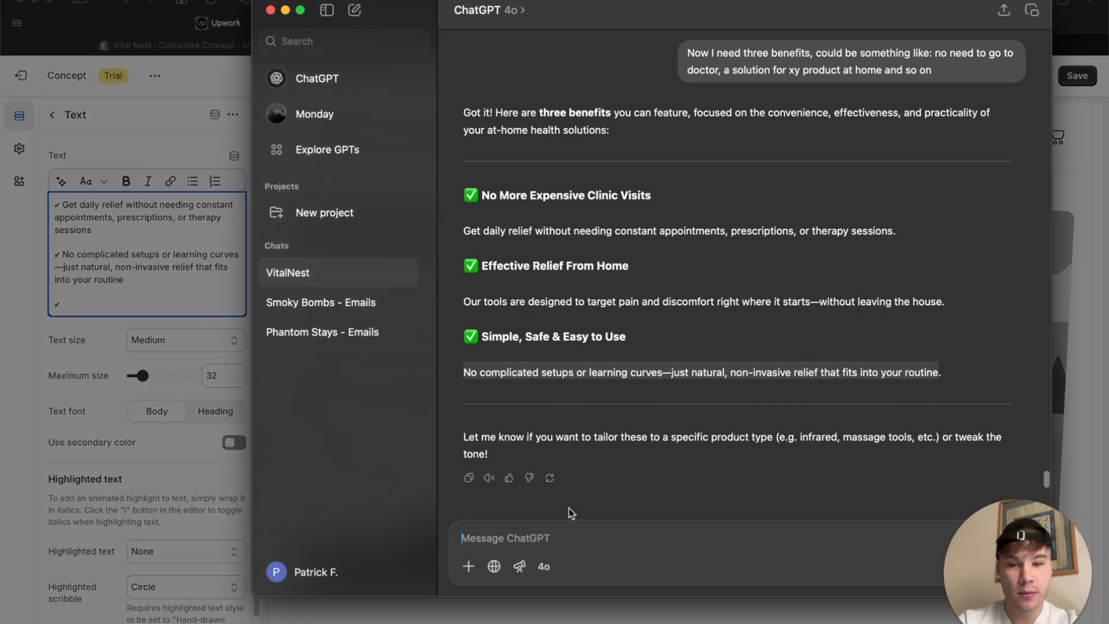
{"action": "left_click_drag", "start_coordinate": [503, 266], "coordinate": [630, 266]}
{"action": "left_click", "coordinate": [492, 537]}
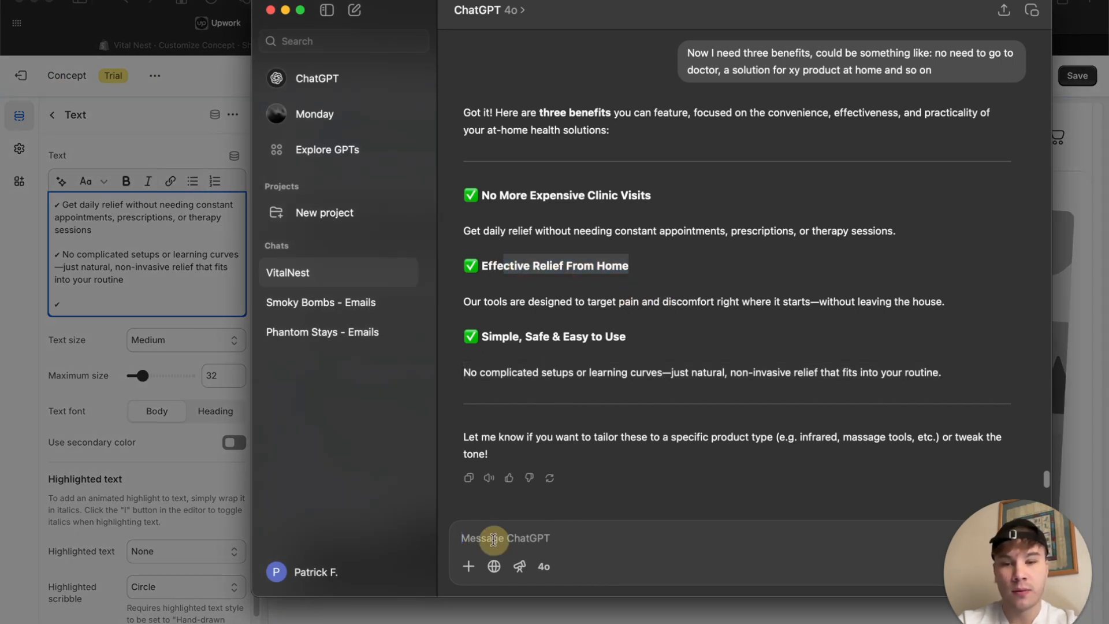
{"action": "type", "text": "a few more ideas"}
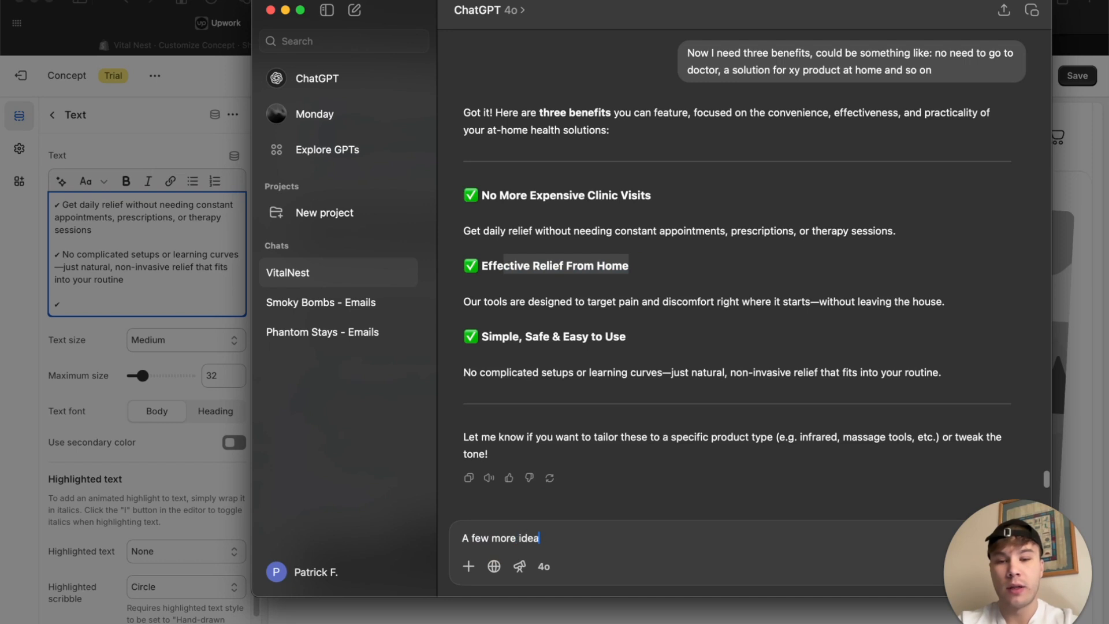
{"action": "key", "text": "Return"}
Copy ChatGPT's "Natural, non-invasive alternatives to pills and medications for everyday relief." to the third check mark line of the text block.
{"action": "left_click_drag", "start_coordinate": [463, 266], "coordinate": [874, 267]}
{"action": "key", "text": "super+c"}
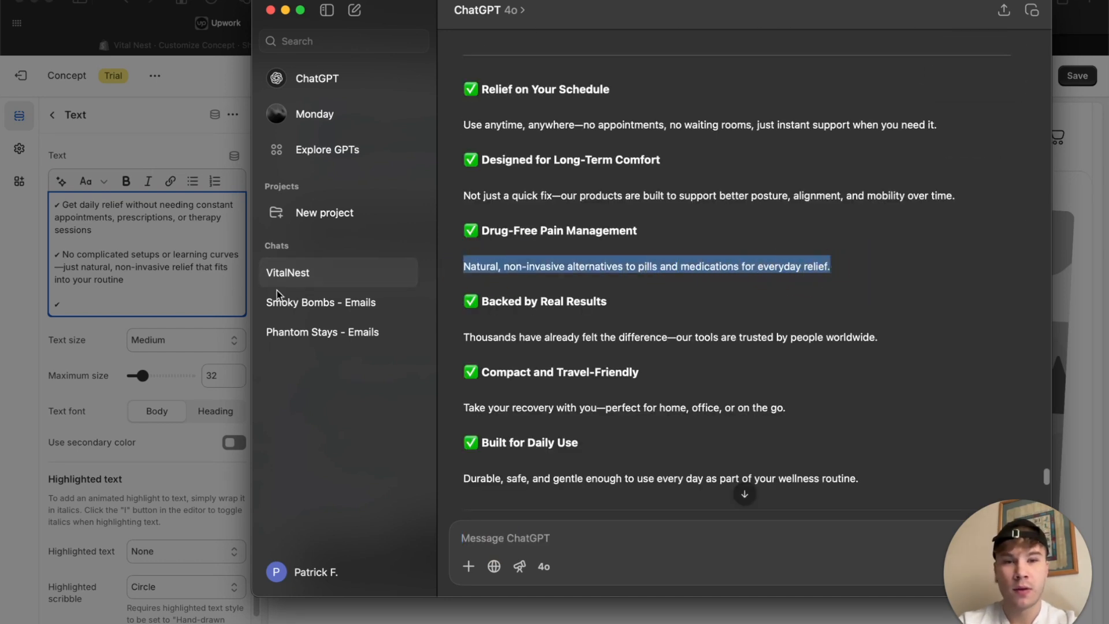
{"action": "left_click", "coordinate": [78, 306]}
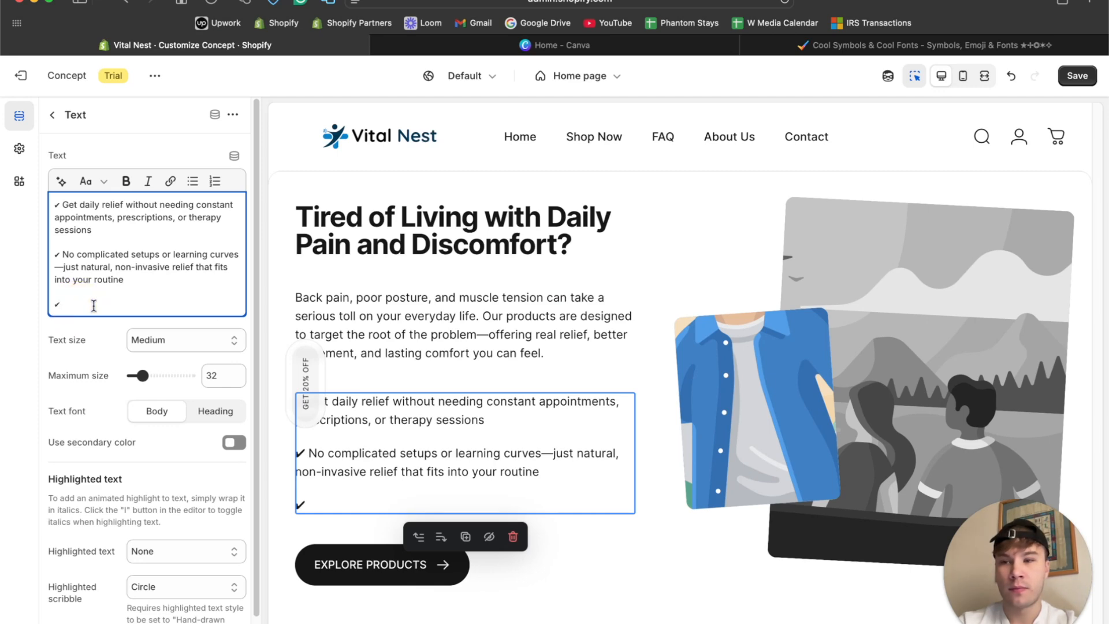
{"action": "key", "text": "super+v"}
Send ChatGPT the complete three-line check mark list followed by the request "Make it a bit shorter".
{"action": "key", "text": "super+a"}
{"action": "key", "text": "super+c"}
{"action": "left_click", "coordinate": [569, 621]}
{"action": "key", "text": "super+v"}
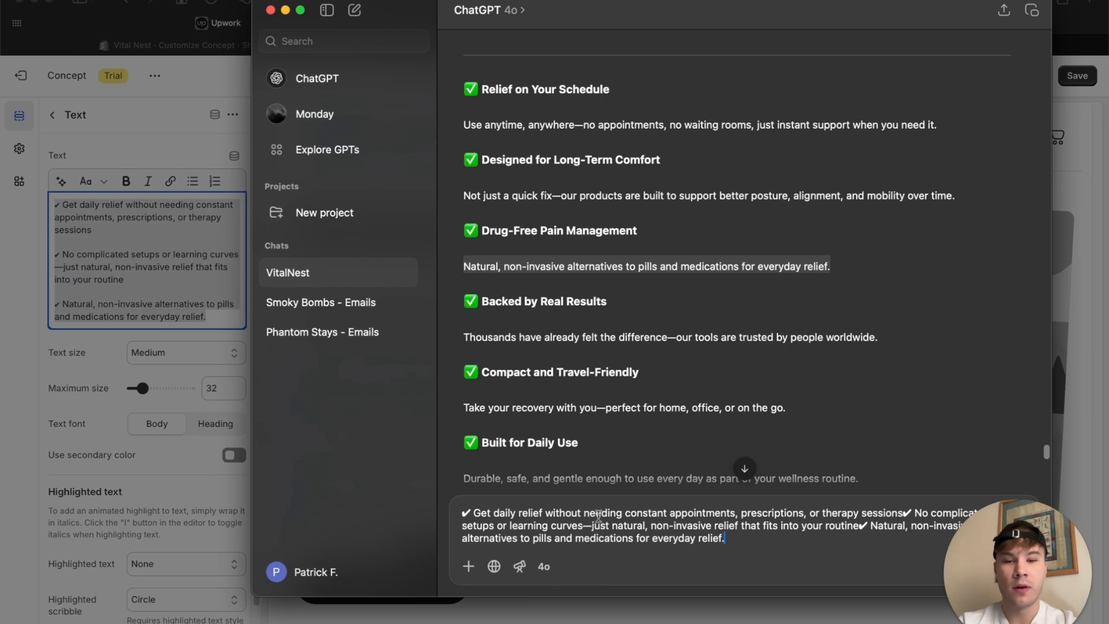
{"action": "key", "text": "shift+Return"}
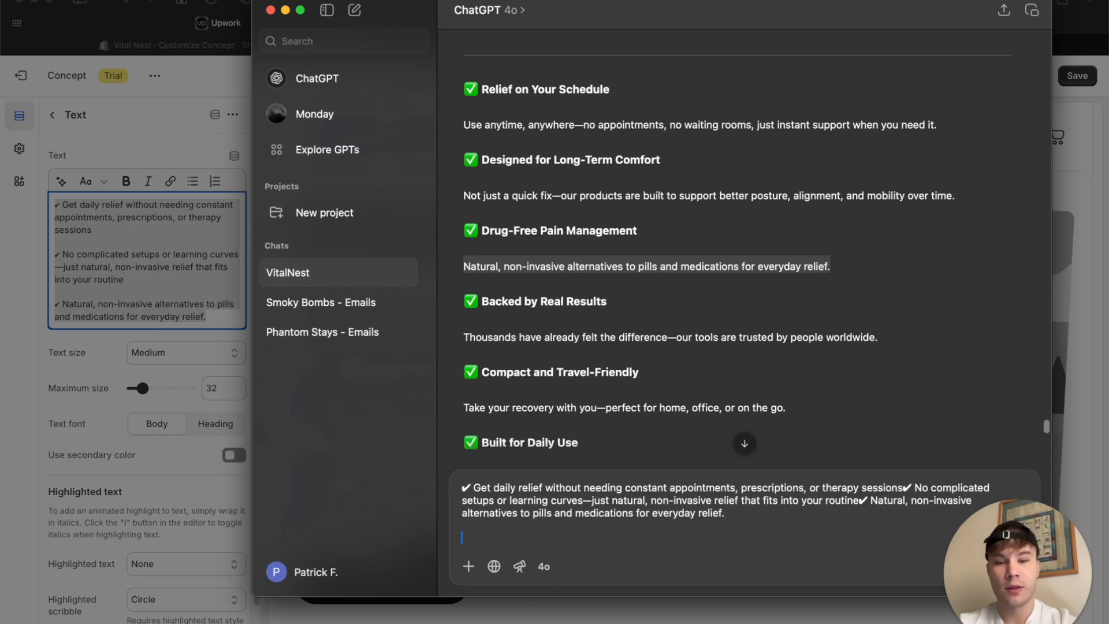
{"action": "type", "text": "wi"}
{"action": "key", "text": "BackSpace"}
{"action": "key", "text": "BackSpace"}
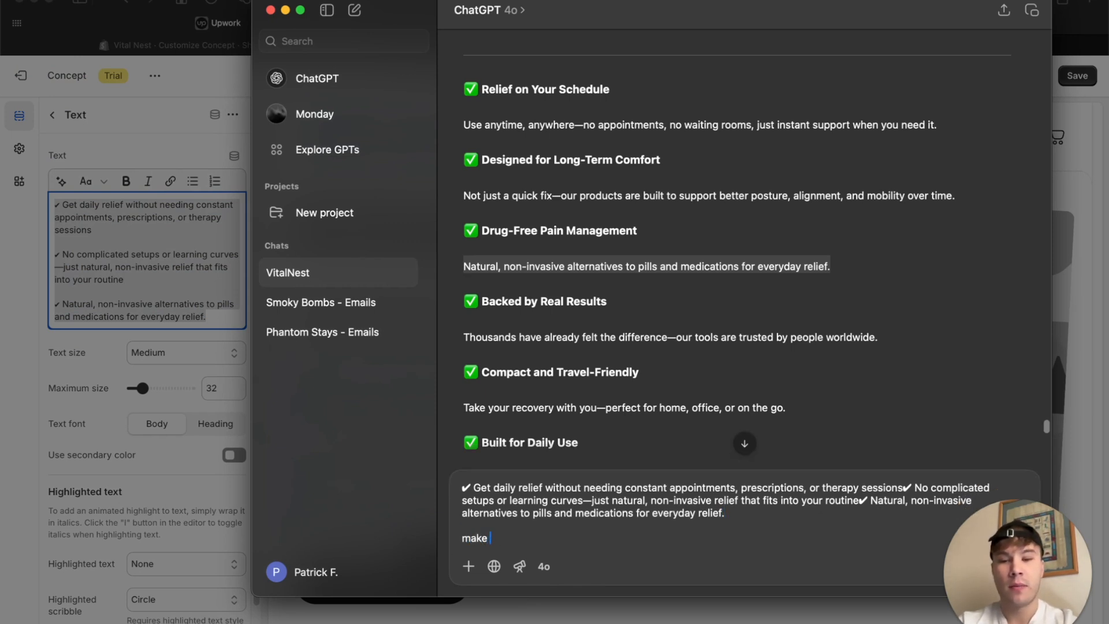
{"action": "type", "text": "Make it a bit s"}
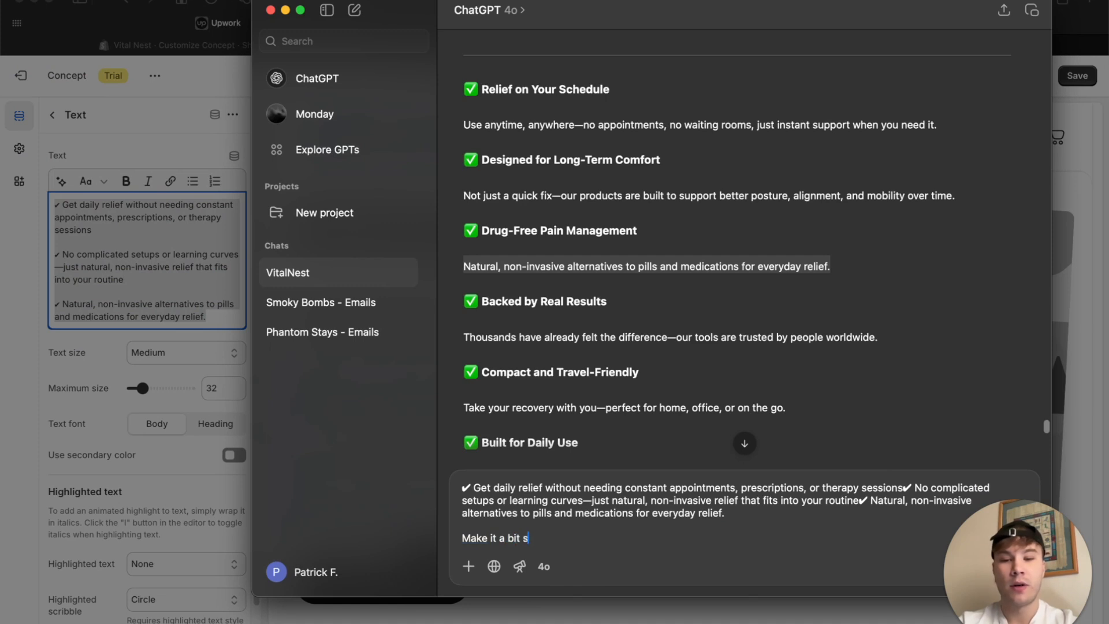
{"action": "type", "text": "horter"}
{"action": "key", "text": "Return"}
Replace the whole benefits text block with ChatGPT's shortened three-point check mark list.
{"action": "left_click_drag", "start_coordinate": [691, 272], "coordinate": [426, 235]}
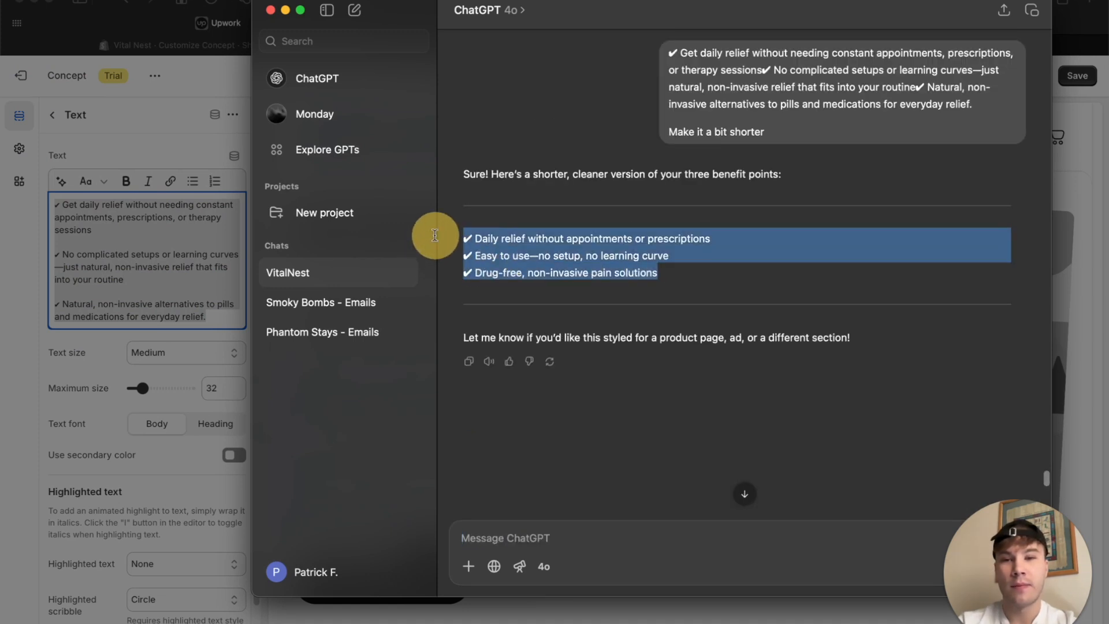
{"action": "left_click", "coordinate": [138, 218]}
{"action": "key", "text": "super+a"}
{"action": "key", "text": "super+v"}
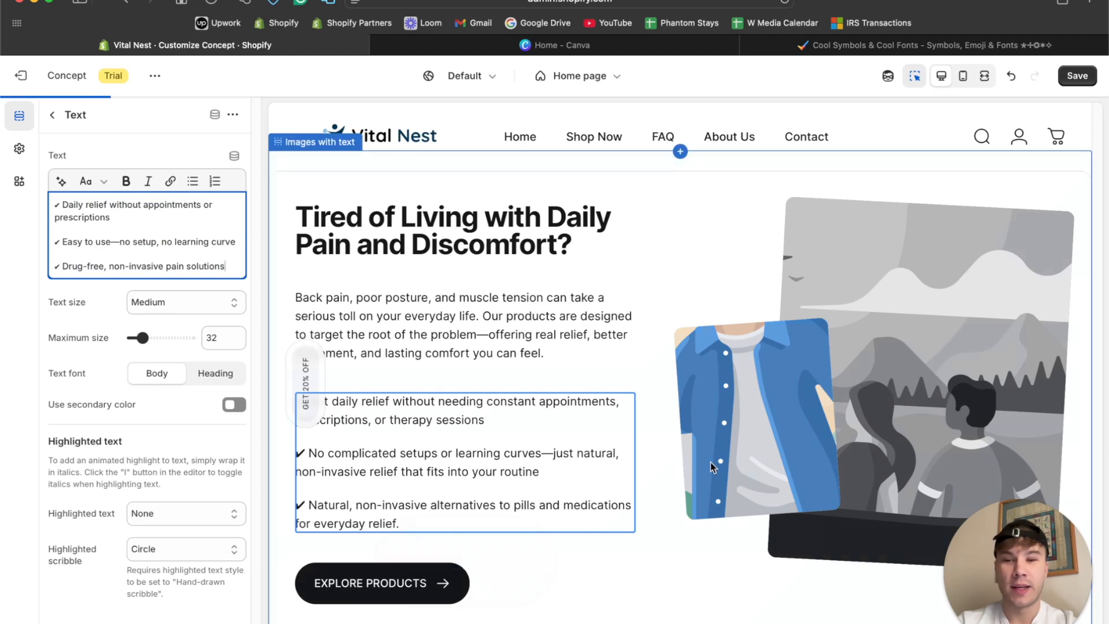
{"action": "left_click", "coordinate": [54, 206]}
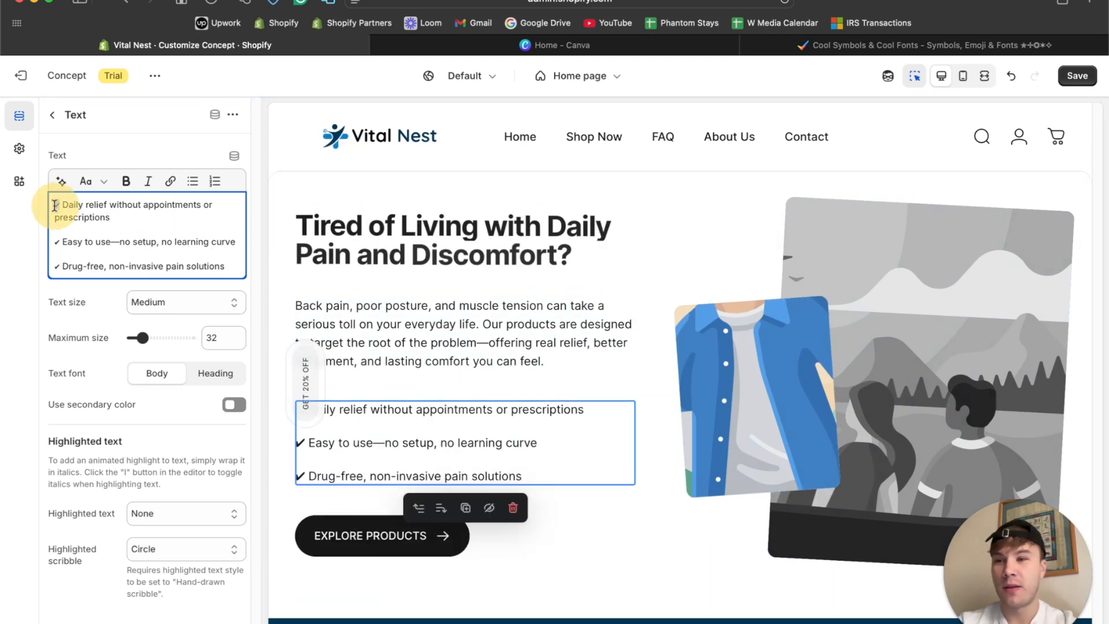
{"action": "type", "text": "✓ Daily relief without appointments or prescriptions ✓ Easy to use—no setup, no learning curve ✓ Drug-free, non-invasive pain solutions"}
{"action": "key", "text": "super+z"}
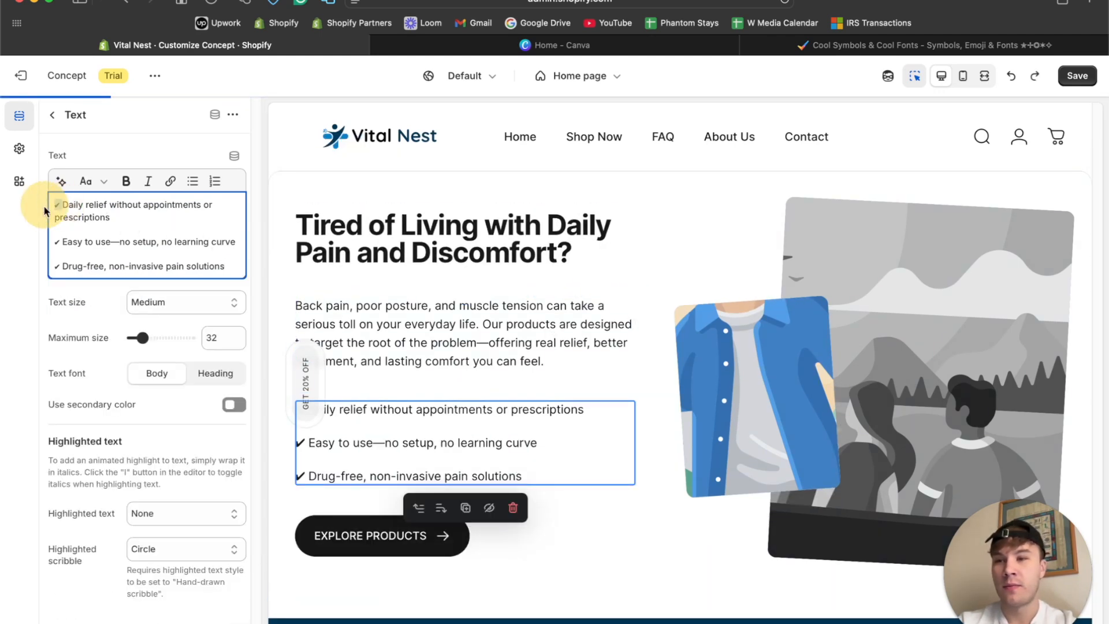
{"action": "left_click", "coordinate": [43, 236]}
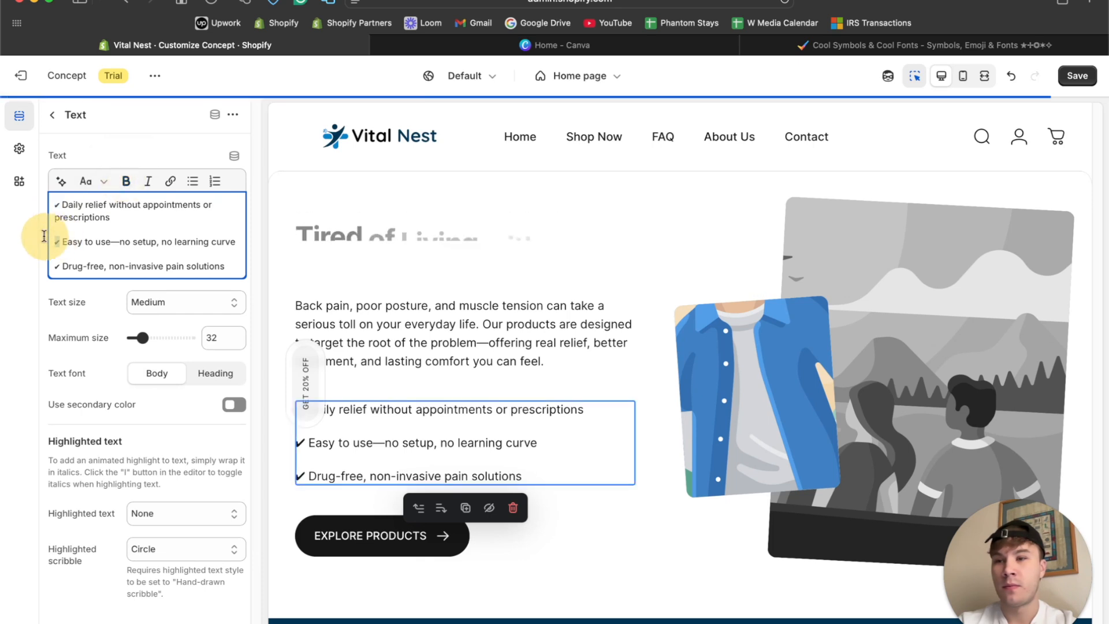
{"action": "left_click", "coordinate": [41, 267]}
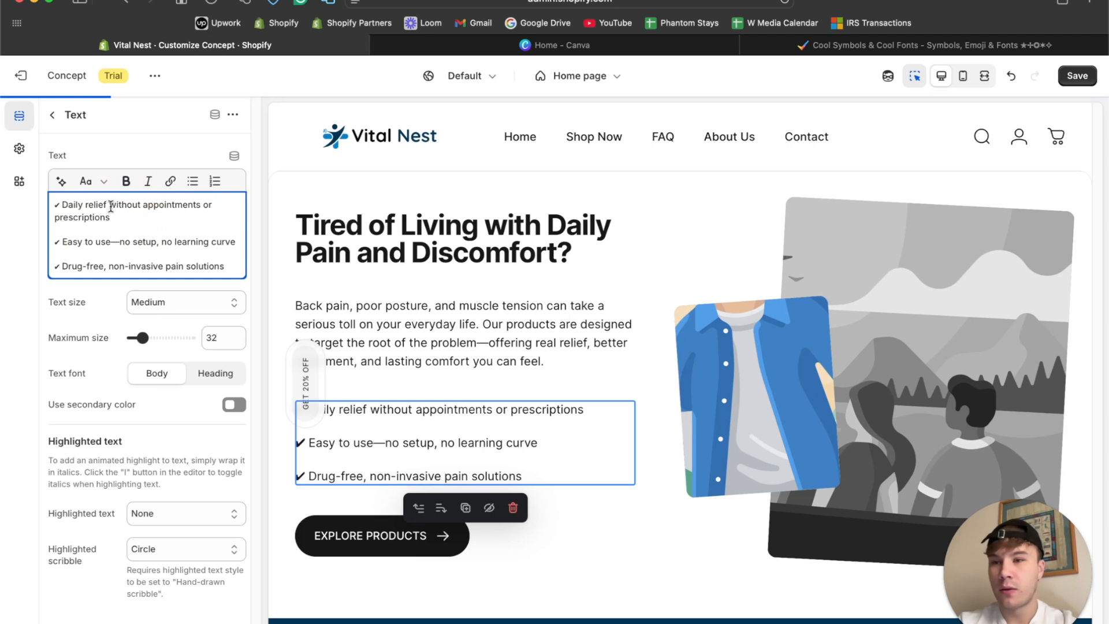
Bold "without appointments" and "prescriptions" in the first benefit line, keeping "or" in regular weight.
{"action": "left_click_drag", "start_coordinate": [110, 206], "coordinate": [113, 218]}
{"action": "left_click", "coordinate": [126, 180]}
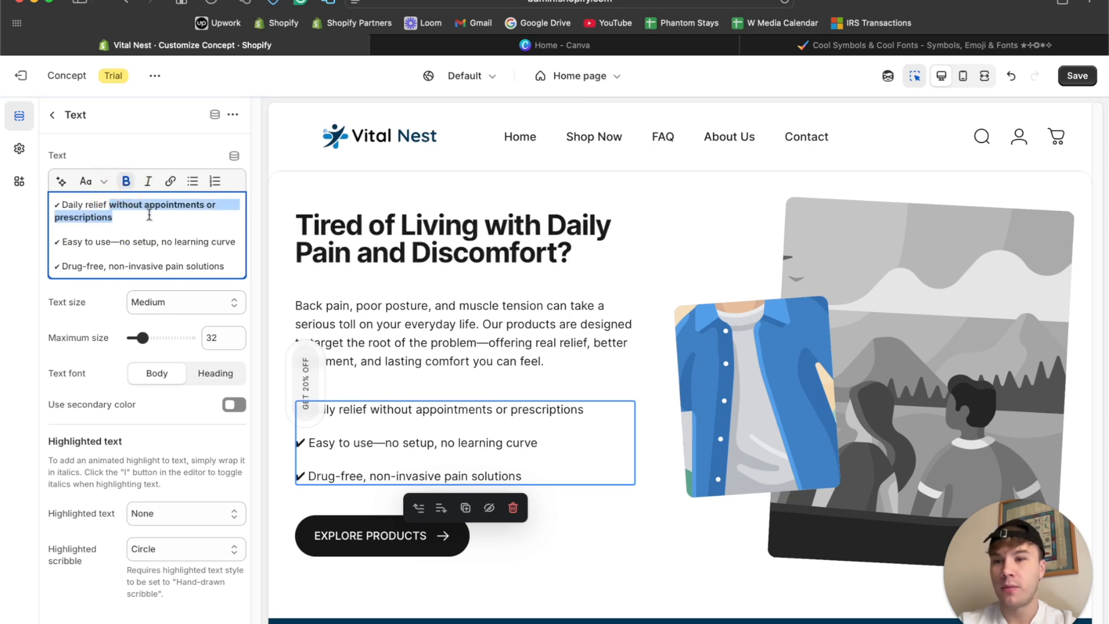
{"action": "double_click", "coordinate": [211, 204]}
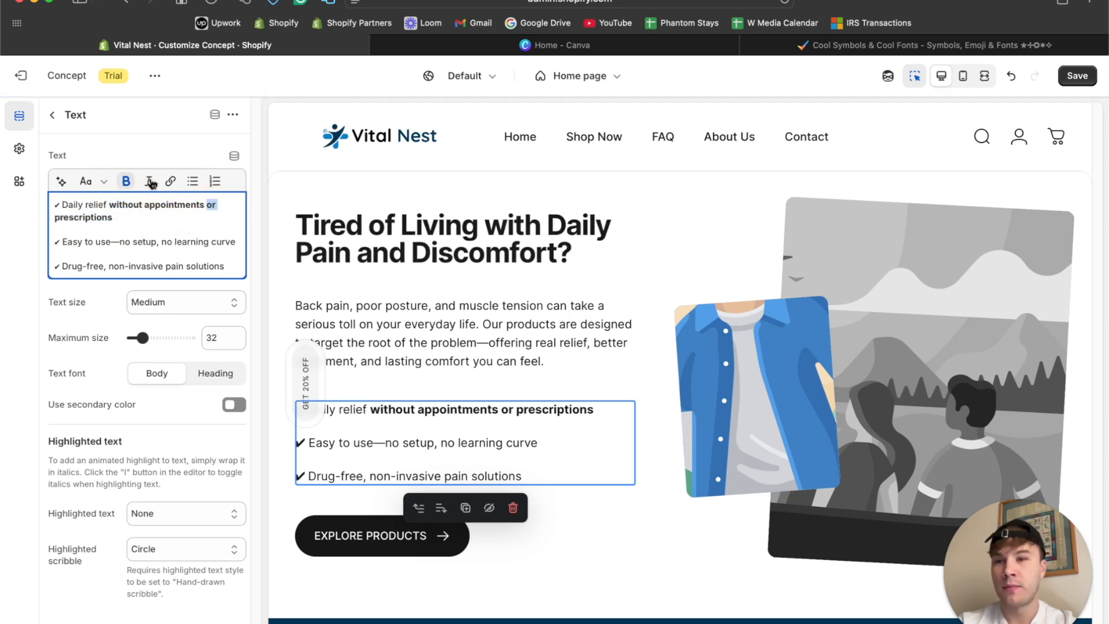
{"action": "left_click", "coordinate": [126, 181]}
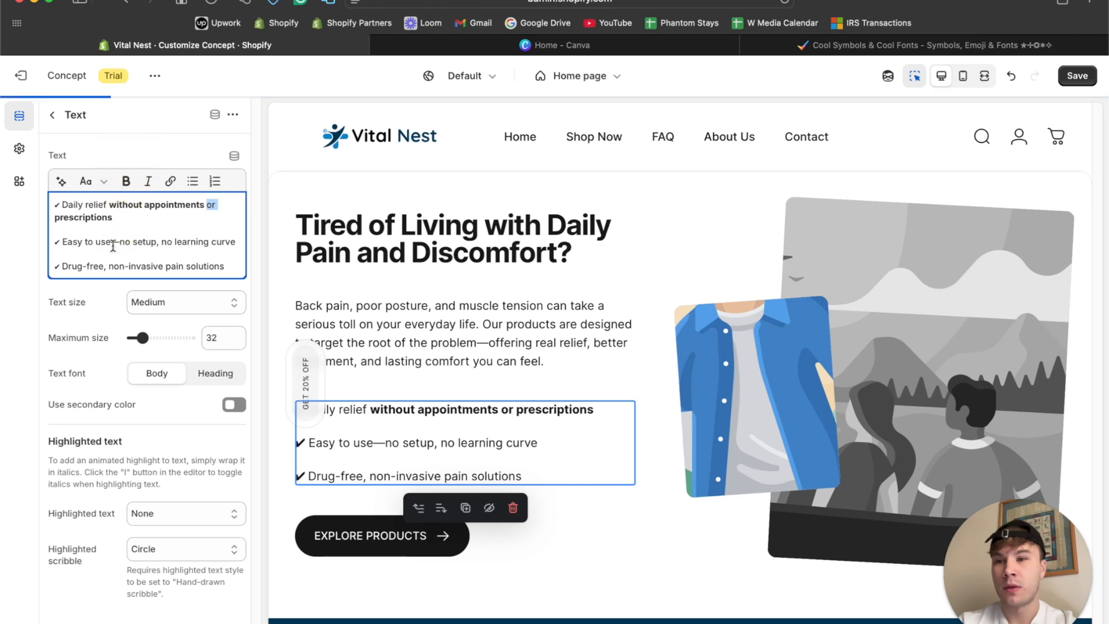
Bold "no learning curve" in the second benefit line and "non-invasive pain solutions" in the third.
{"action": "left_click_drag", "start_coordinate": [162, 242], "coordinate": [238, 242]}
{"action": "left_click", "coordinate": [126, 181]}
{"action": "left_click_drag", "start_coordinate": [109, 266], "coordinate": [225, 266]}
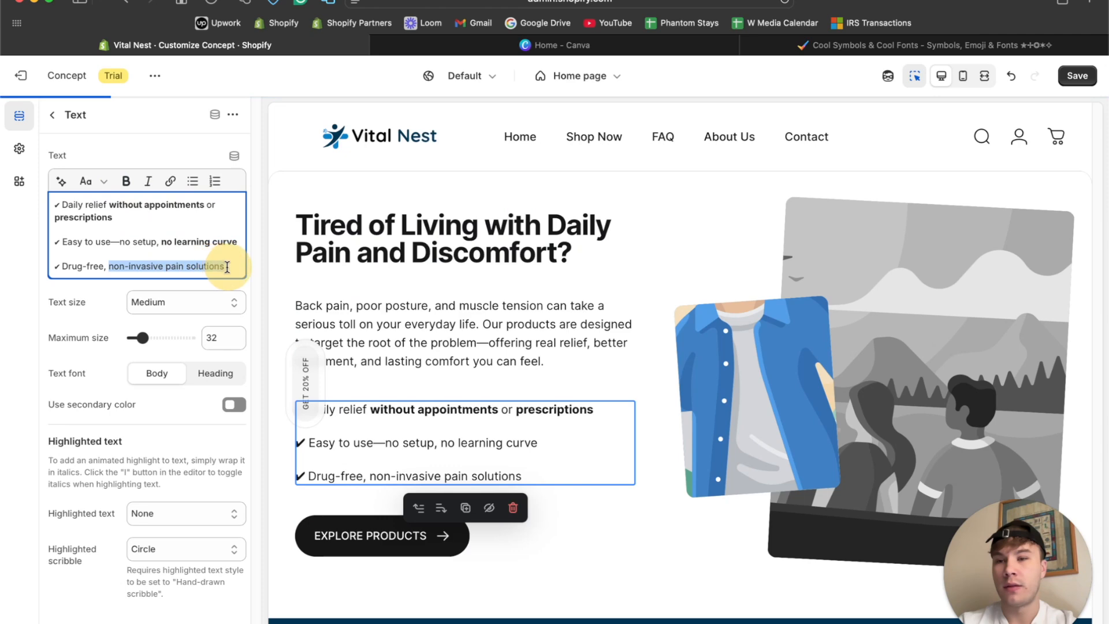
{"action": "left_click", "coordinate": [126, 181]}
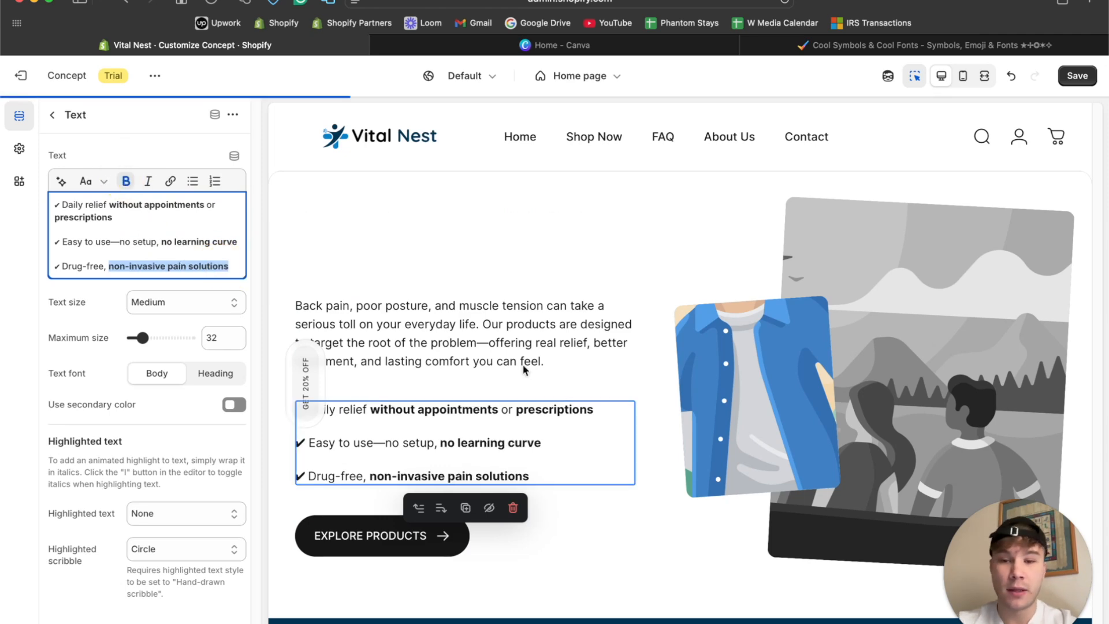
Review the home page preview from the hero banner down to the Images with text section and the testimonial below it.
{"action": "scroll", "coordinate": [635, 358], "scroll_direction": "down", "scroll_amount": 4}
{"action": "scroll", "coordinate": [694, 338], "scroll_direction": "up", "scroll_amount": 2}
{"action": "scroll", "coordinate": [694, 341], "scroll_direction": "up", "scroll_amount": 10}
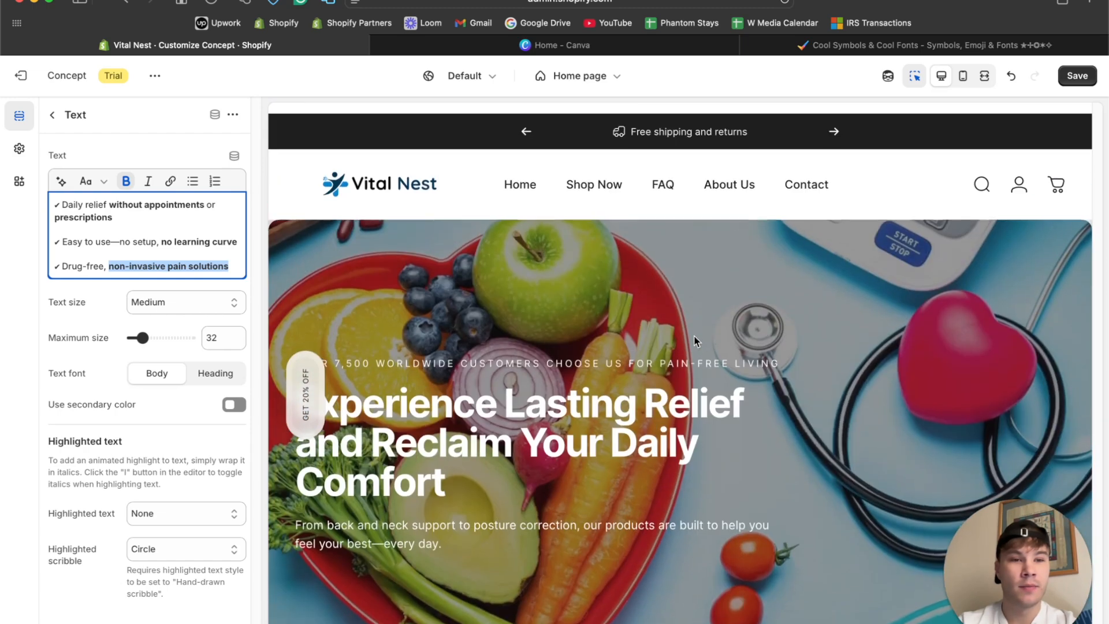
{"action": "scroll", "coordinate": [695, 340], "scroll_direction": "down", "scroll_amount": 5}
{"action": "scroll", "coordinate": [694, 336], "scroll_direction": "down", "scroll_amount": 8}
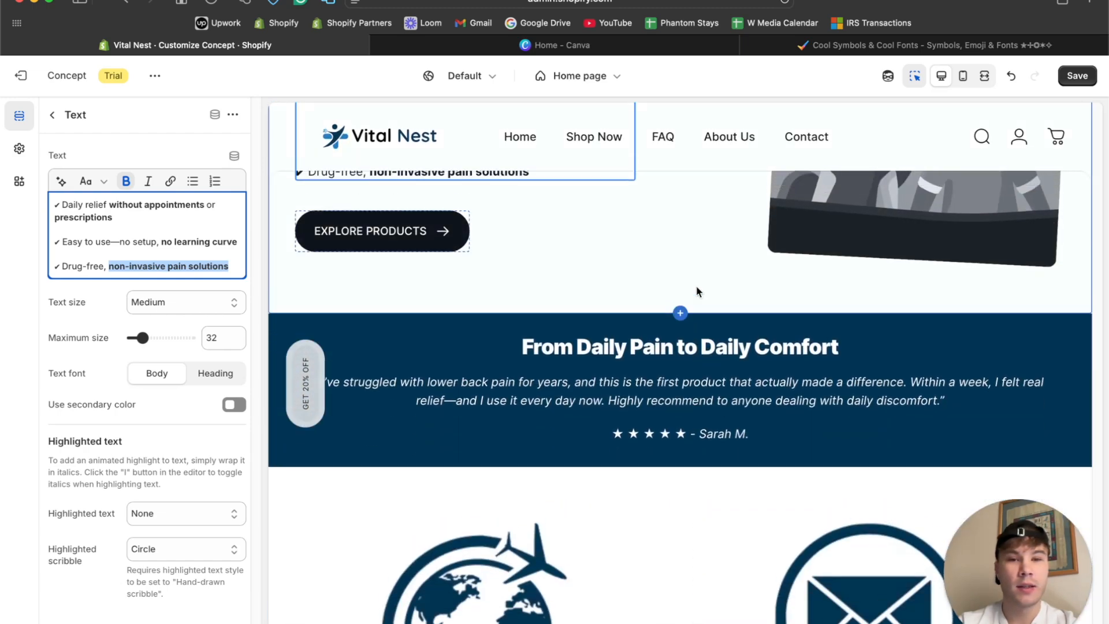
{"action": "scroll", "coordinate": [695, 285], "scroll_direction": "up", "scroll_amount": 4}
{"action": "left_click", "coordinate": [802, 272]}
{"action": "scroll", "coordinate": [668, 272], "scroll_direction": "up", "scroll_amount": 2}
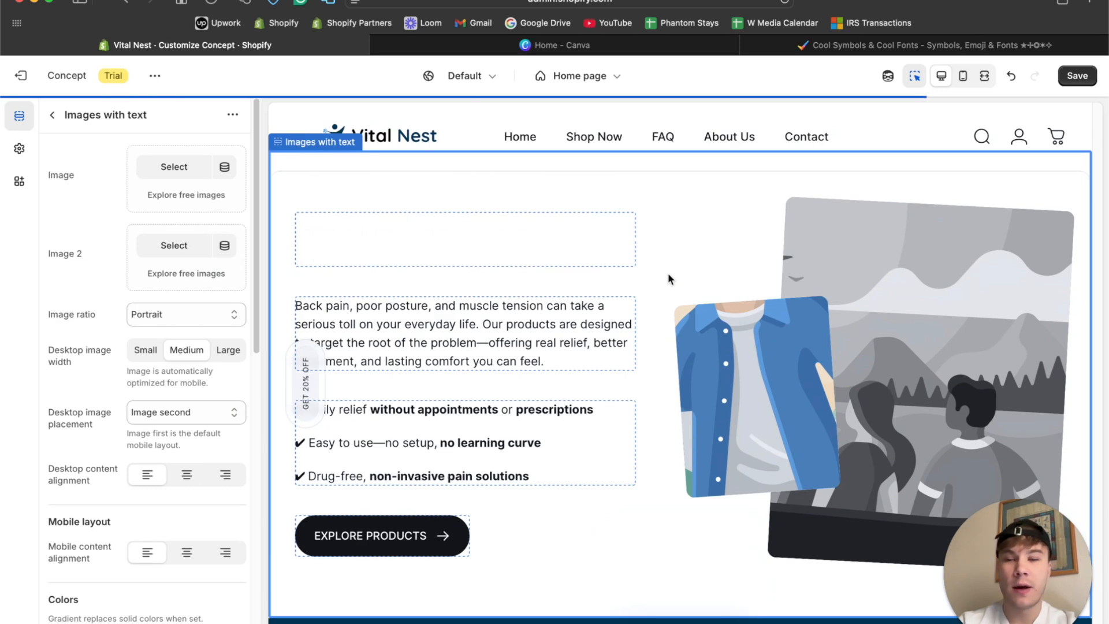
{"action": "scroll", "coordinate": [592, 412], "scroll_direction": "down", "scroll_amount": 3}
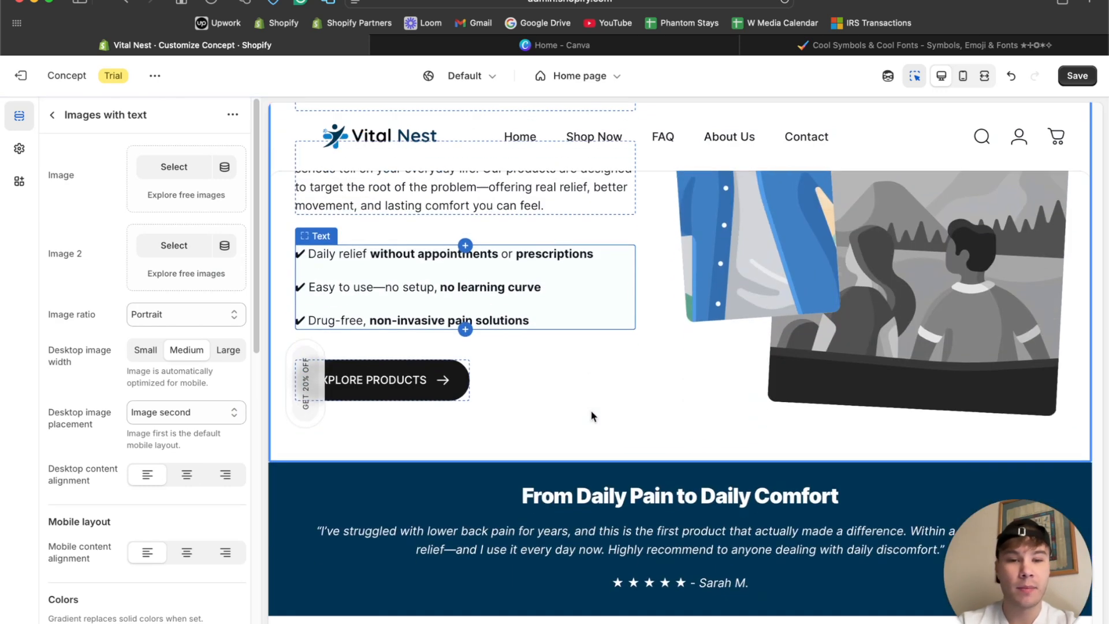
Add a Number counter section to the home page and place it between the benefits Images with text section and the Rich text section.
{"action": "left_click", "coordinate": [52, 114]}
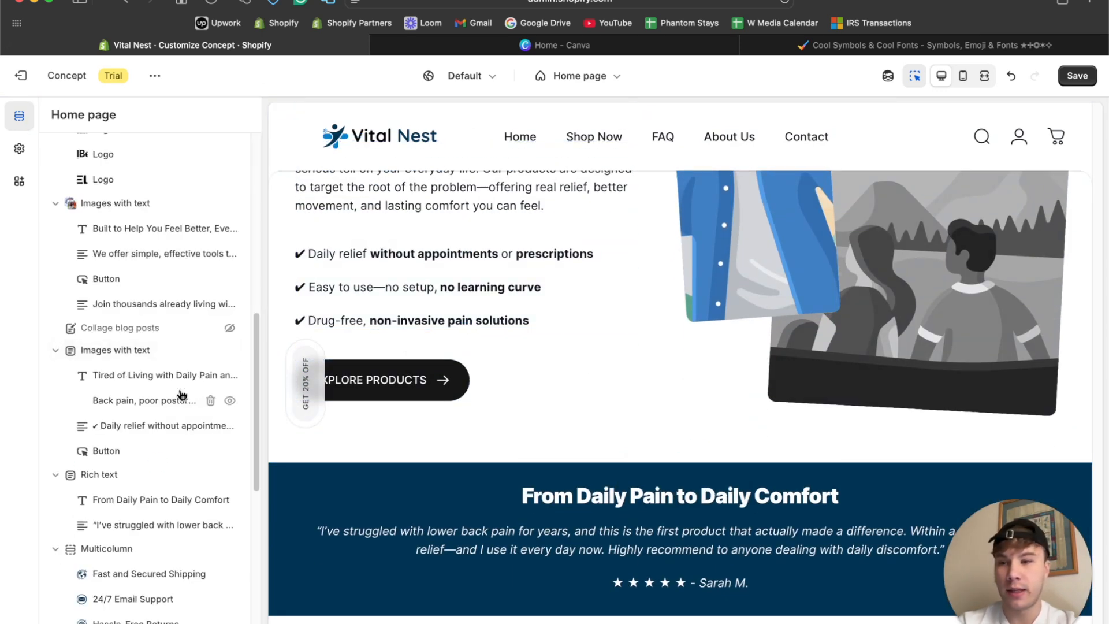
{"action": "mouse_move", "coordinate": [160, 465]}
{"action": "scroll", "coordinate": [156, 468], "scroll_direction": "down", "scroll_amount": 10}
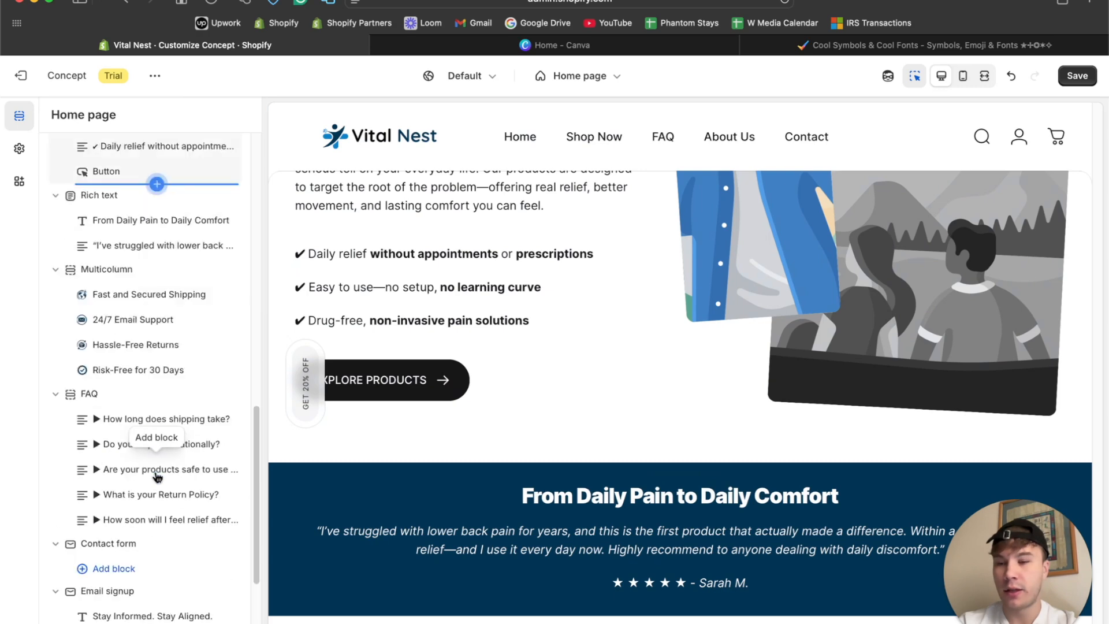
{"action": "left_click", "coordinate": [113, 439]}
{"action": "scroll", "coordinate": [373, 495], "scroll_direction": "down", "scroll_amount": 5}
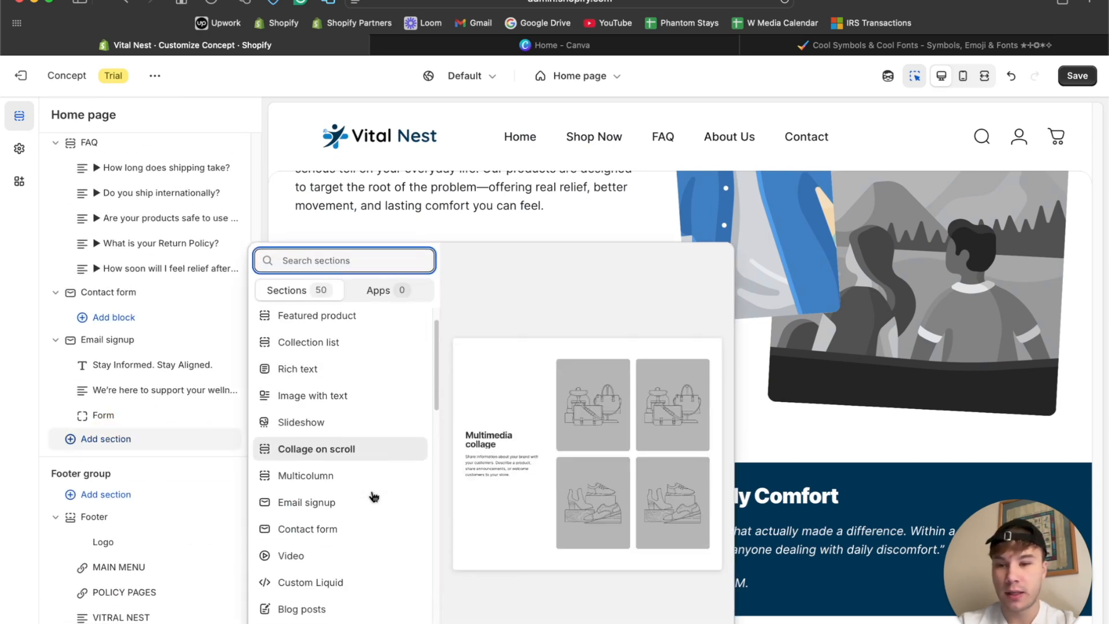
{"action": "scroll", "coordinate": [334, 560], "scroll_direction": "down", "scroll_amount": 3}
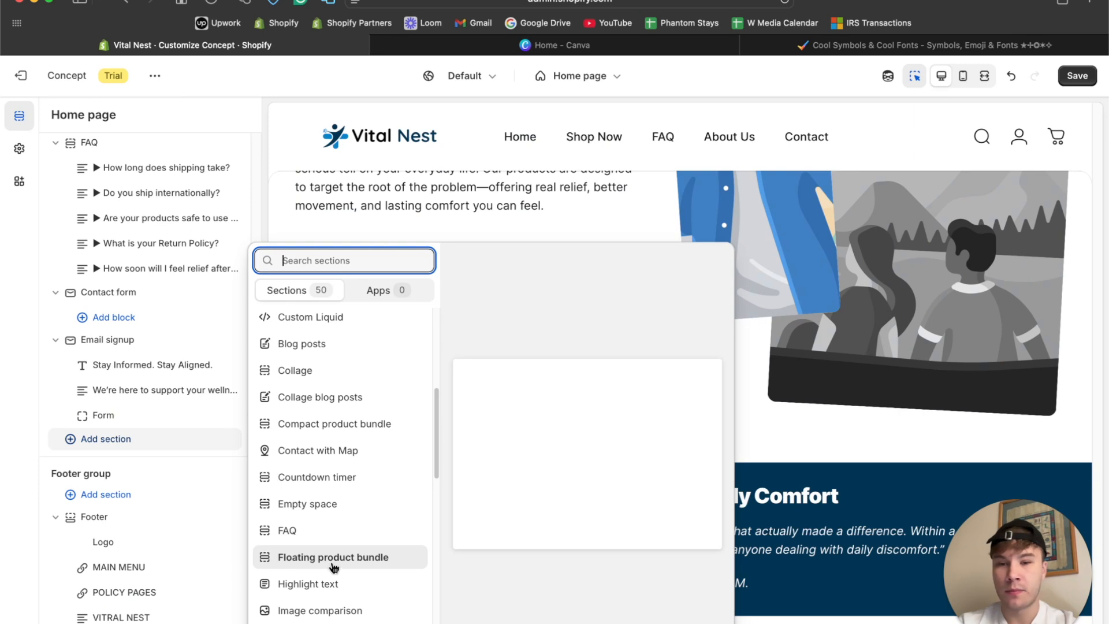
{"action": "scroll", "coordinate": [330, 580], "scroll_direction": "down", "scroll_amount": 3}
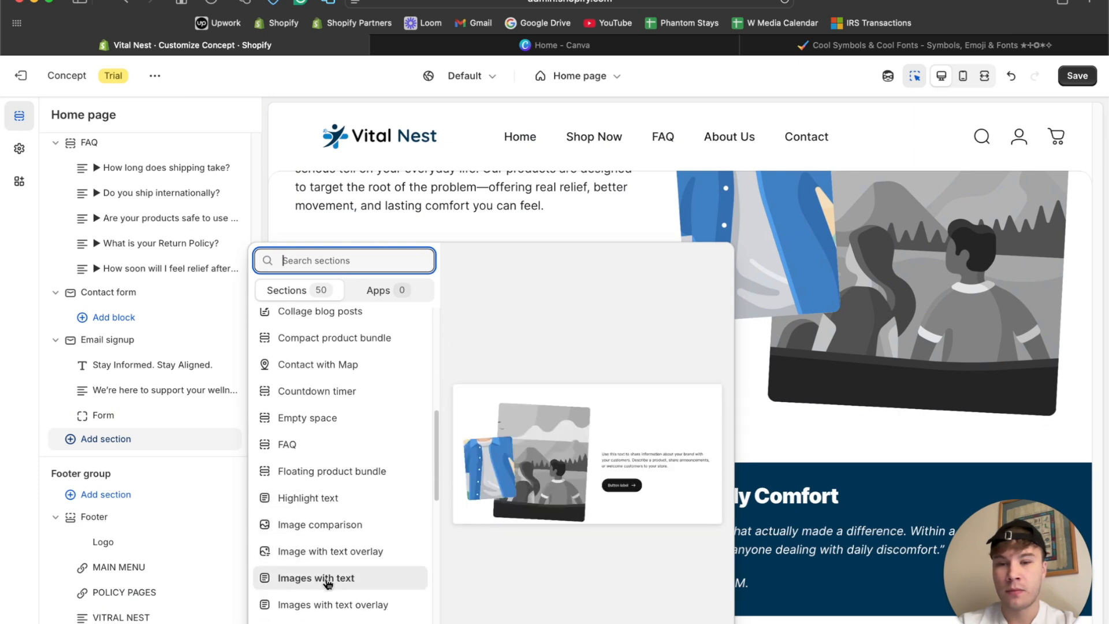
{"action": "scroll", "coordinate": [333, 569], "scroll_direction": "down", "scroll_amount": 3}
{"action": "scroll", "coordinate": [332, 574], "scroll_direction": "down", "scroll_amount": 2}
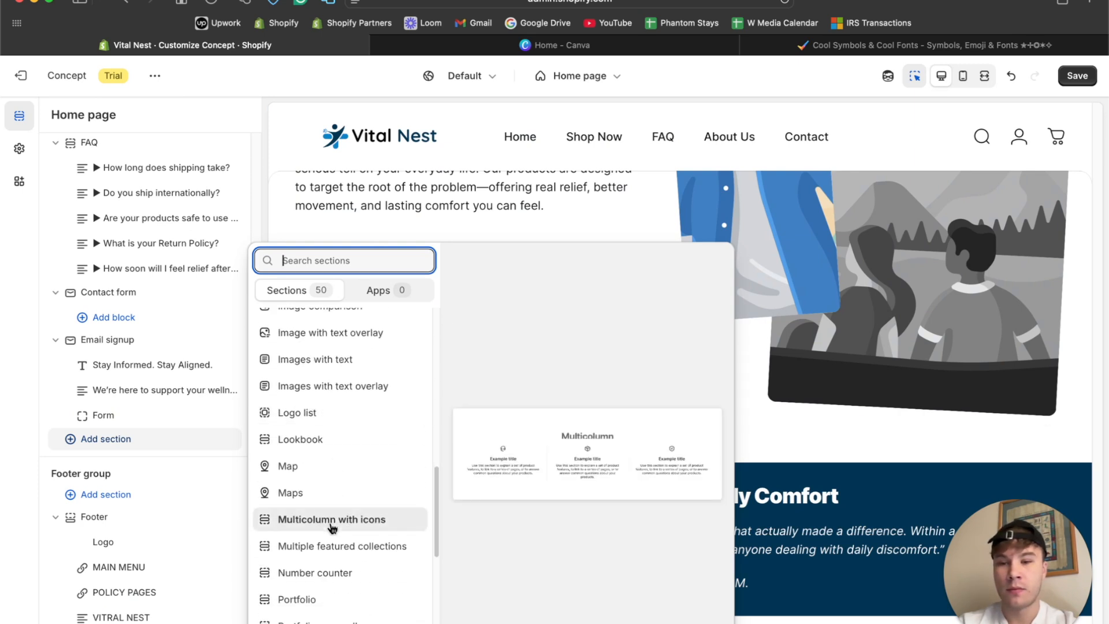
{"action": "left_click", "coordinate": [318, 574]}
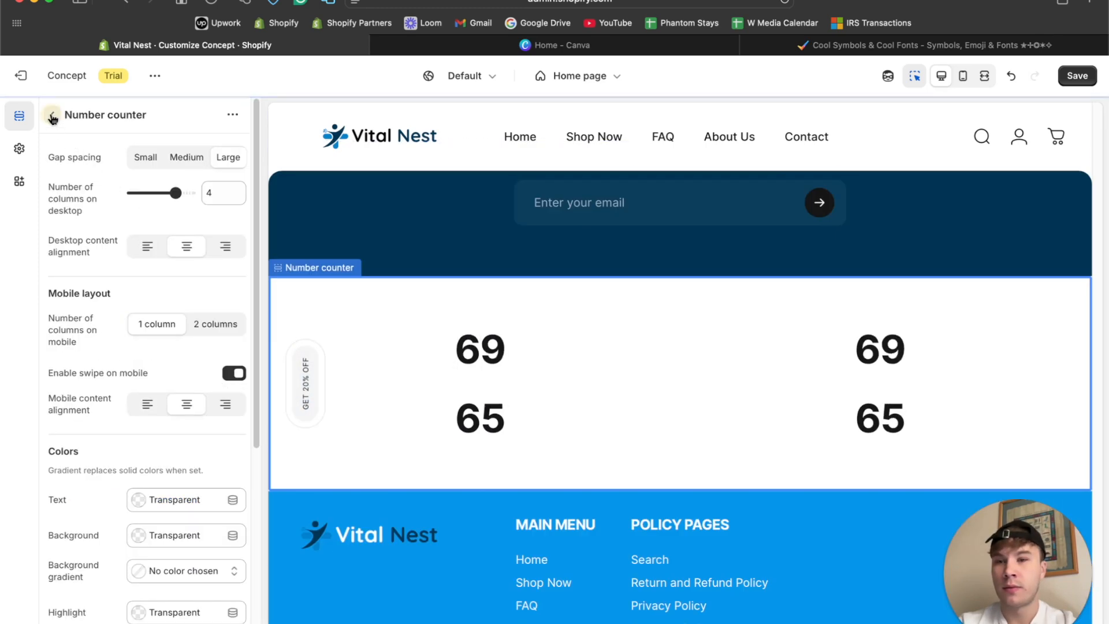
{"action": "left_click", "coordinate": [53, 115]}
{"action": "left_click_drag", "start_coordinate": [70, 315], "coordinate": [92, 263]}
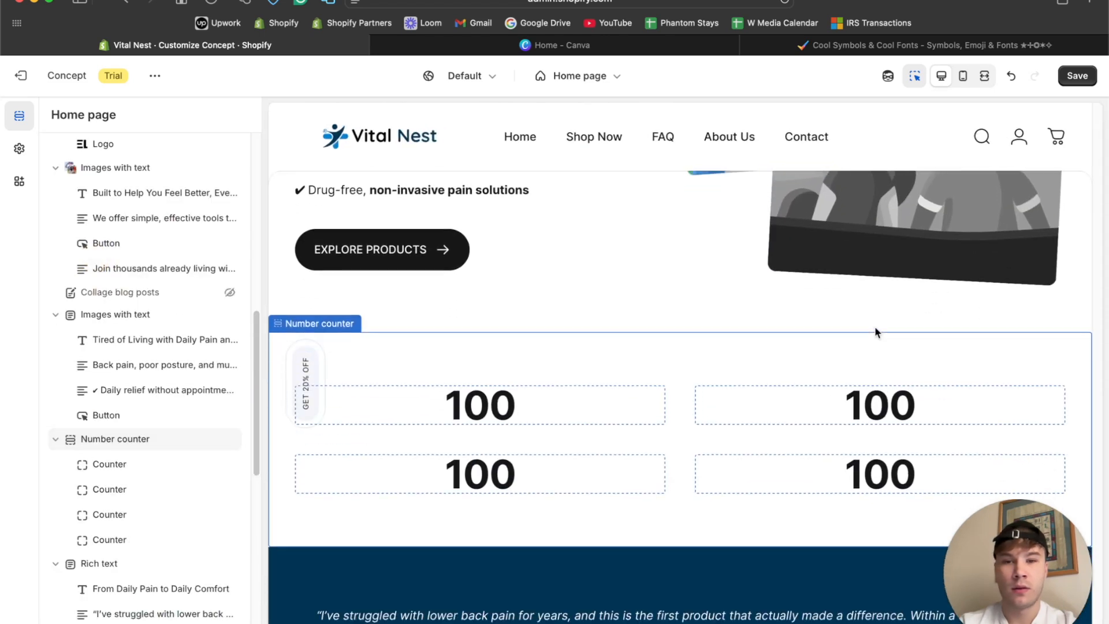
Set the Number counter section's background to the recently used bright blue and its text color to white.
{"action": "left_click", "coordinate": [743, 257]}
{"action": "scroll", "coordinate": [138, 259], "scroll_direction": "down", "scroll_amount": 6}
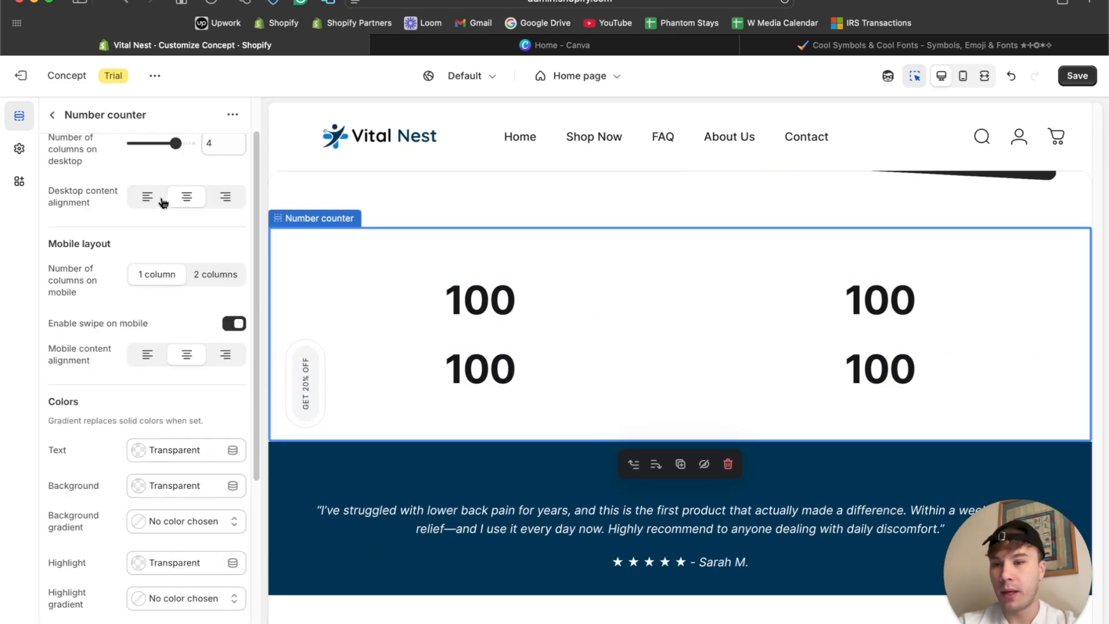
{"action": "left_click", "coordinate": [139, 259]}
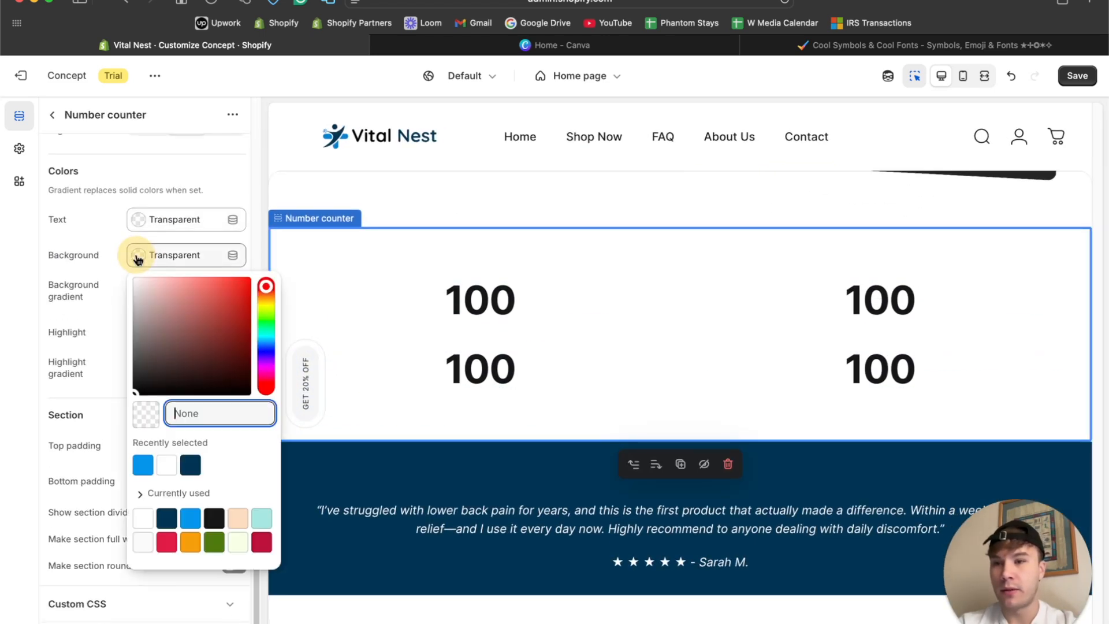
{"action": "left_click", "coordinate": [142, 464]}
{"action": "left_click", "coordinate": [139, 219]}
{"action": "left_click_drag", "start_coordinate": [152, 276], "coordinate": [119, 219]}
{"action": "left_click", "coordinate": [51, 115]}
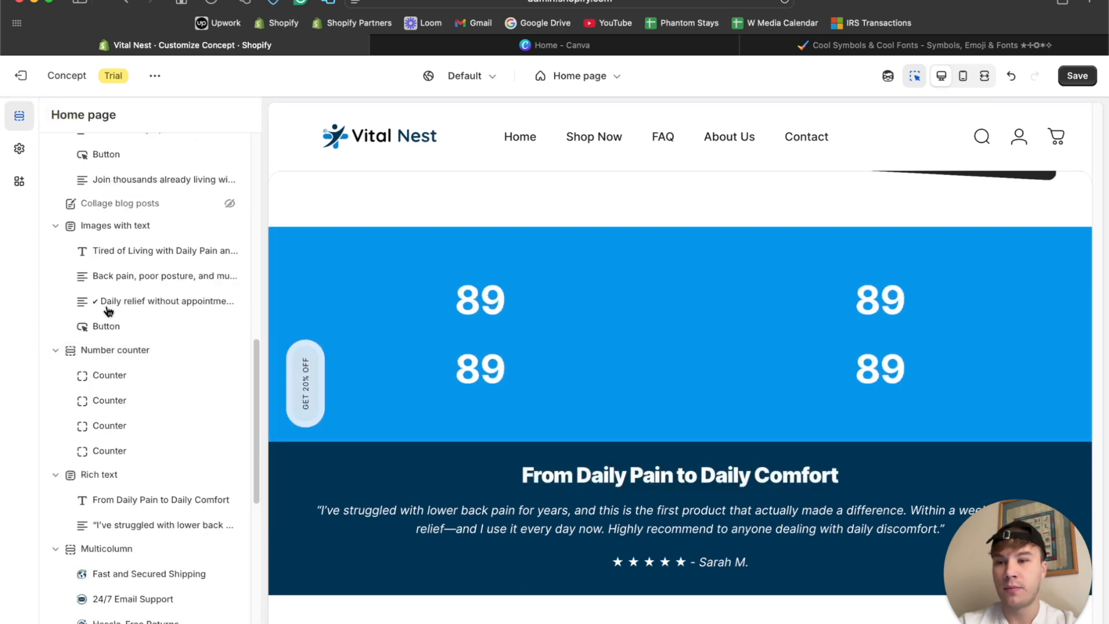
Try the placeholder title "dsadsa" on the first counter and clear it again.
{"action": "left_click", "coordinate": [121, 381]}
{"action": "left_click", "coordinate": [119, 192]}
{"action": "type", "text": "dsadsa"}
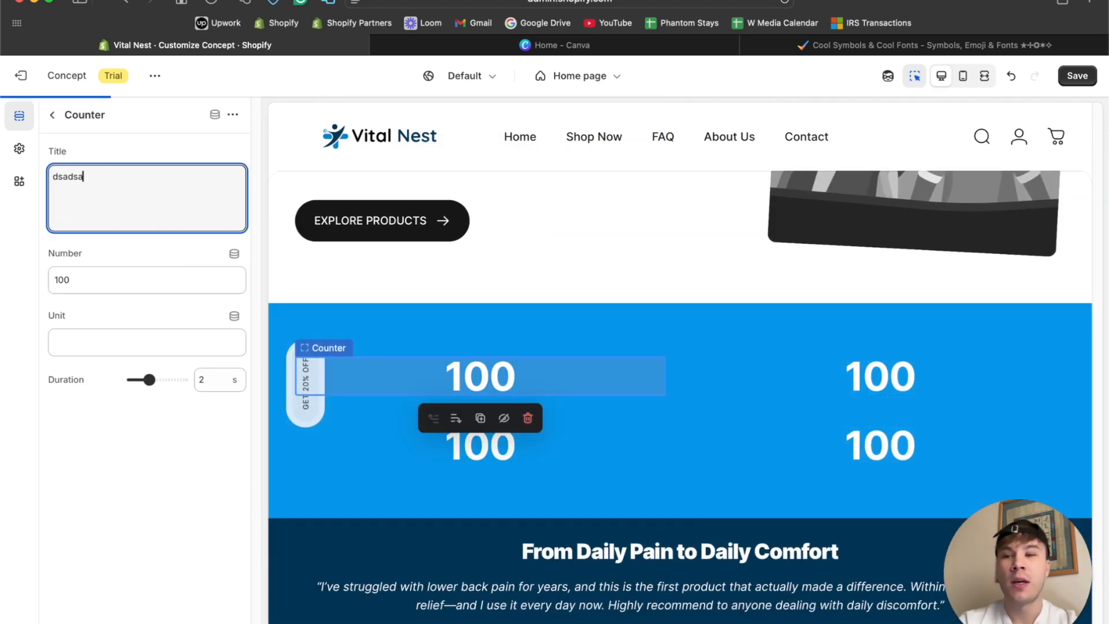
{"action": "key", "text": "super+a"}
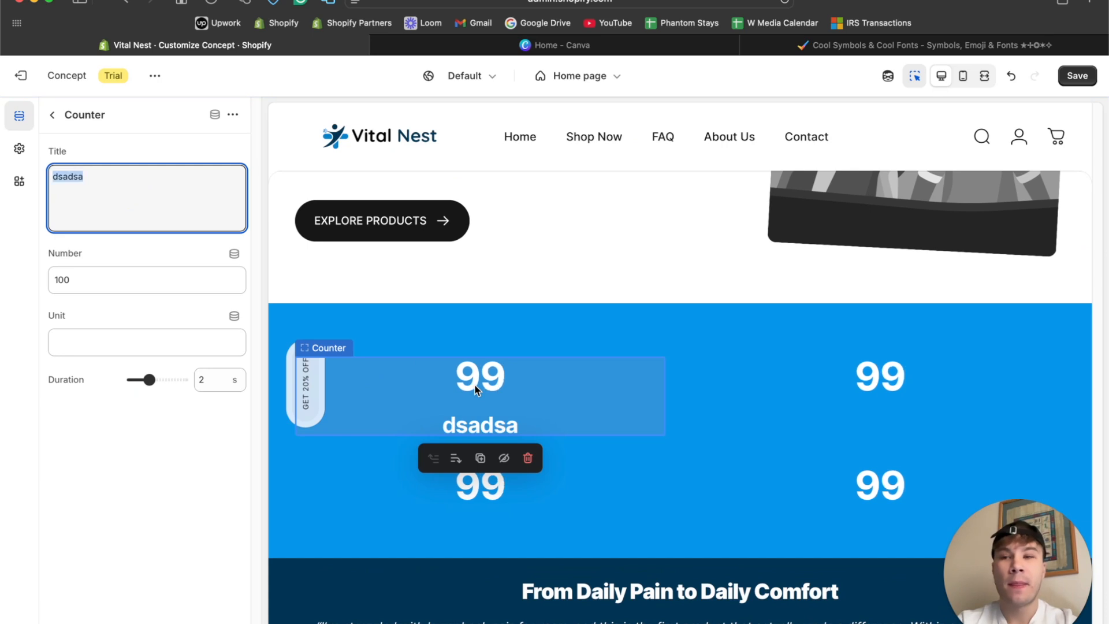
{"action": "key", "text": "BackSpace"}
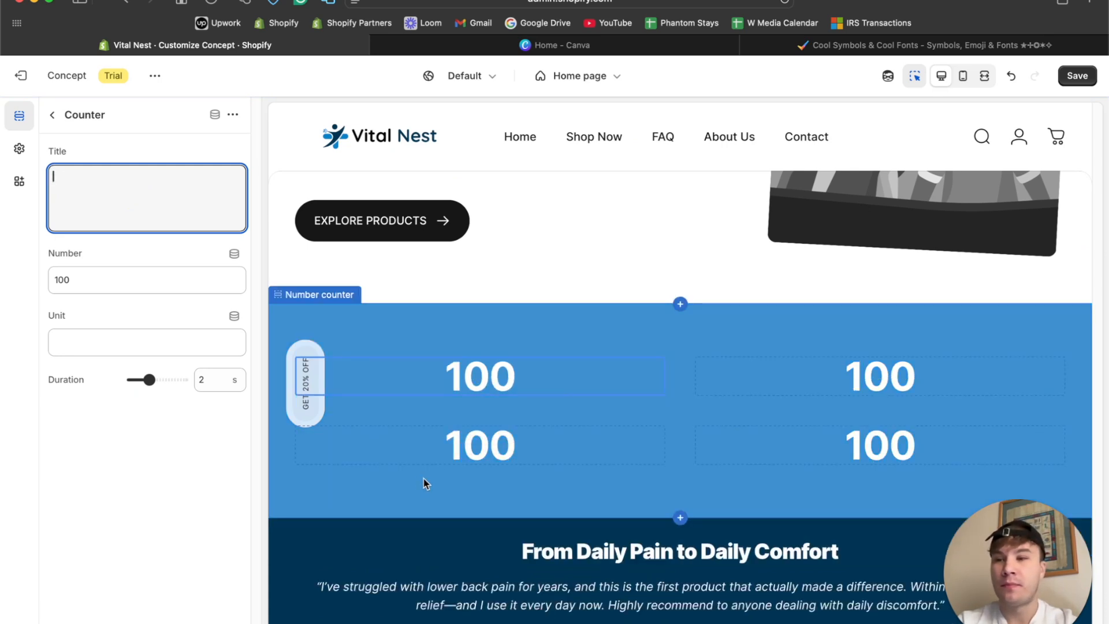
Set the first counter's number to 95%.
{"action": "left_click", "coordinate": [137, 290]}
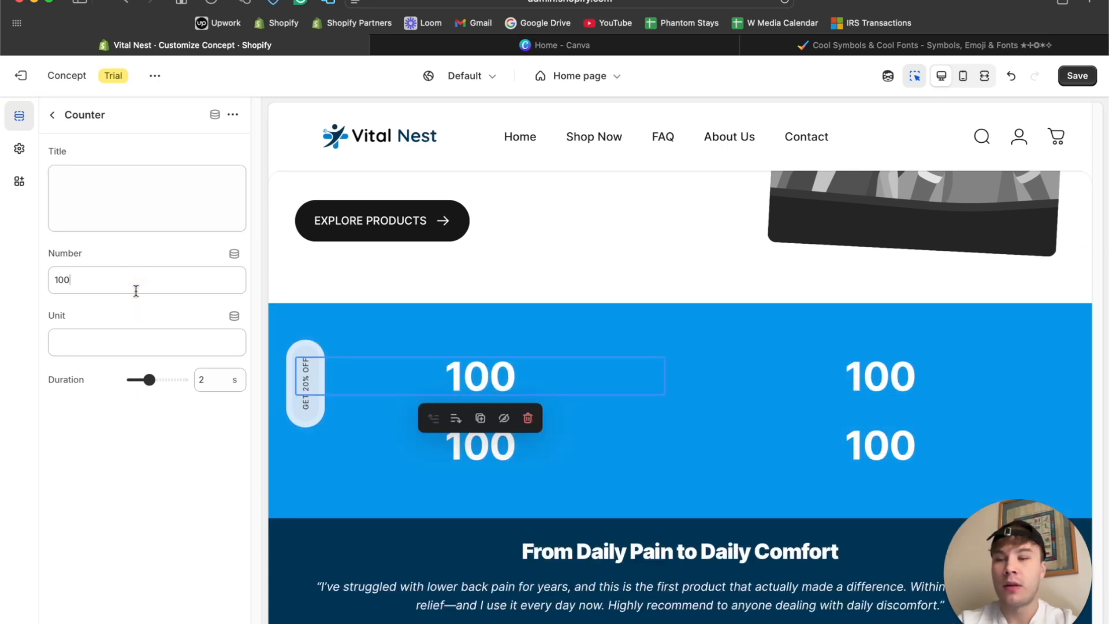
{"action": "key", "text": "BackSpace"}
{"action": "key", "text": "BackSpace"}
{"action": "key", "text": "BackSpace"}
{"action": "type", "text": "9"}
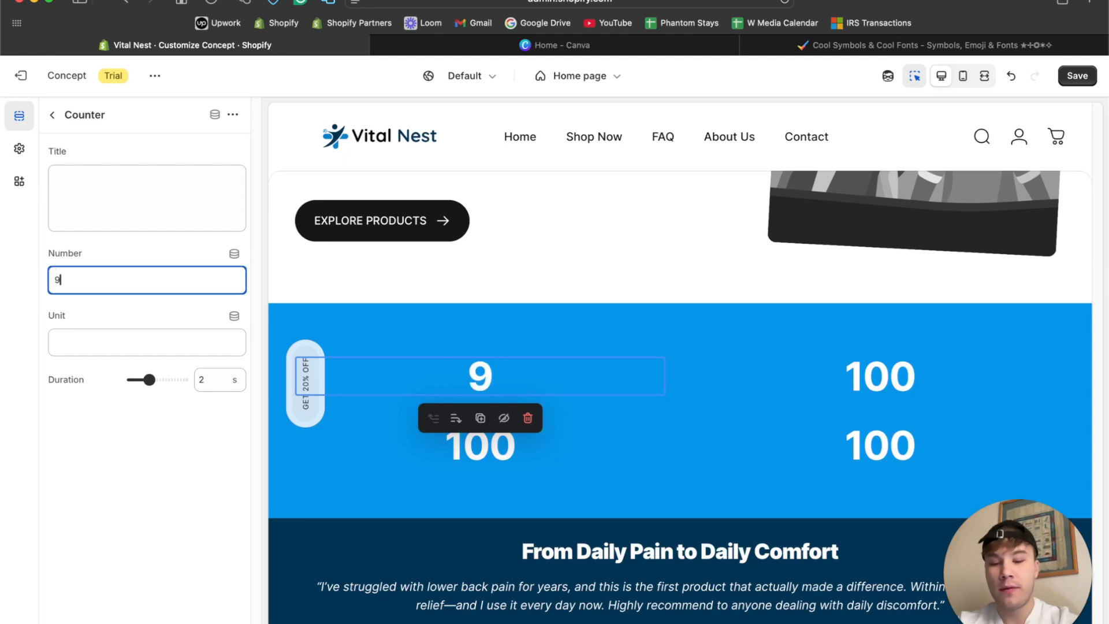
{"action": "type", "text": "5%"}
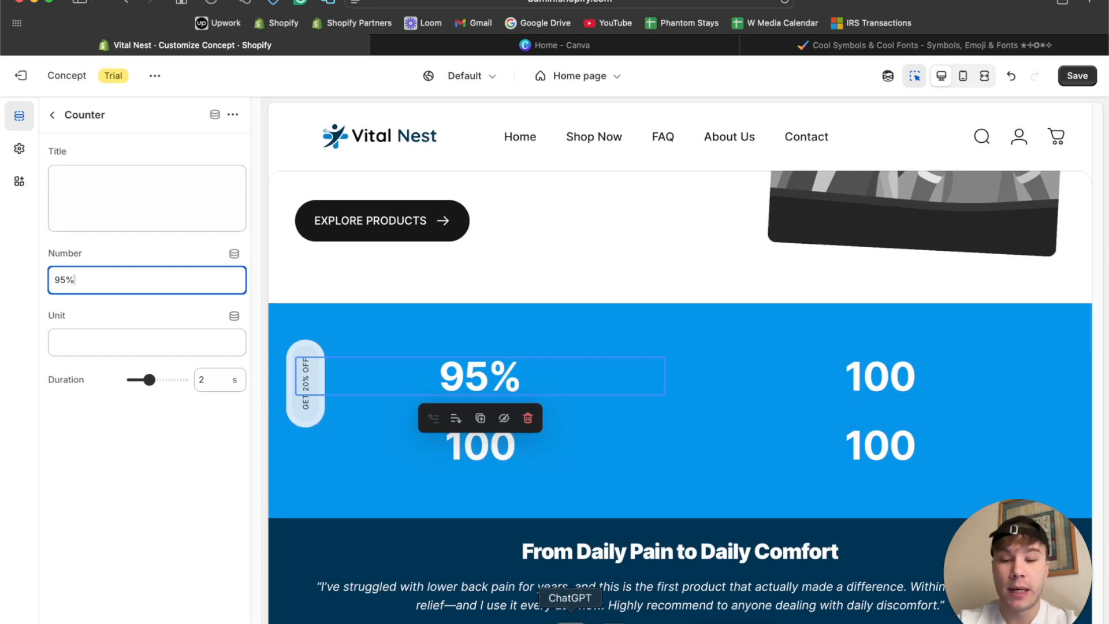
Ask ChatGPT for niche-specific stat copy like 95% got rid of back pain within 7 days and 80% of users would recommend the product.
{"action": "left_click", "coordinate": [570, 619]}
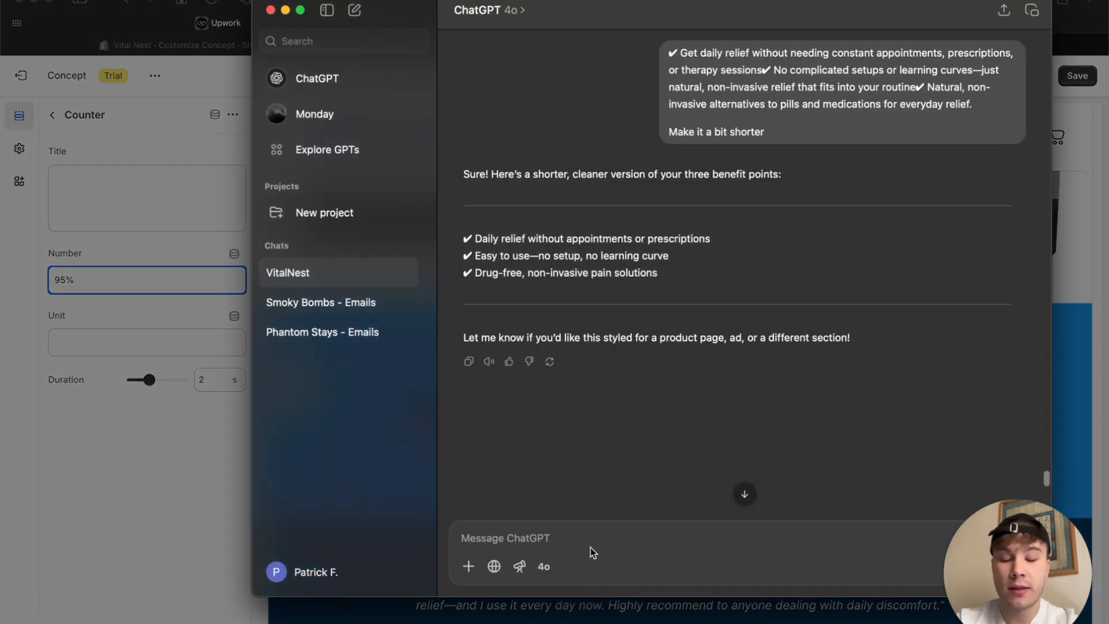
{"action": "type", "text": "Now I n"}
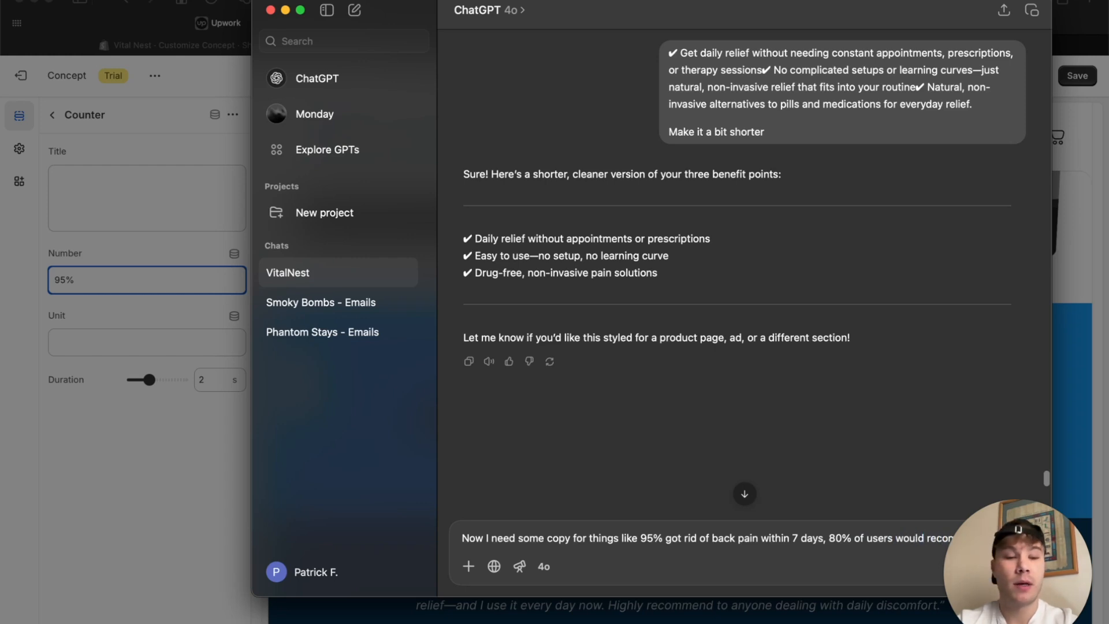
{"action": "type", "text": "duct, a"}
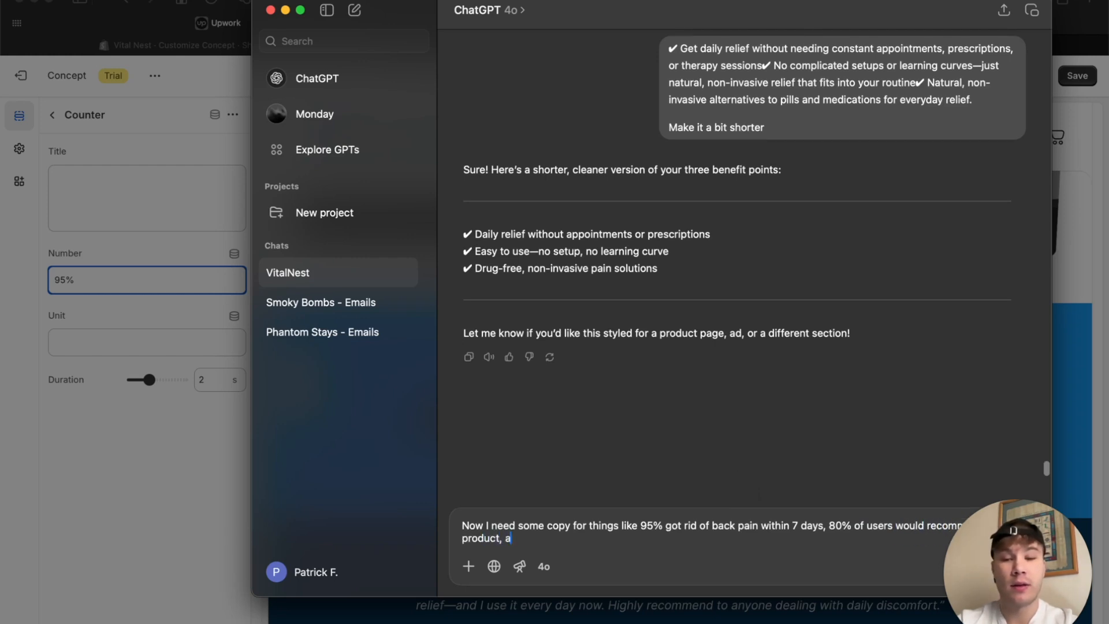
{"action": "type", "text": "nd so on, I need you to generate me the ideas for my niche and"}
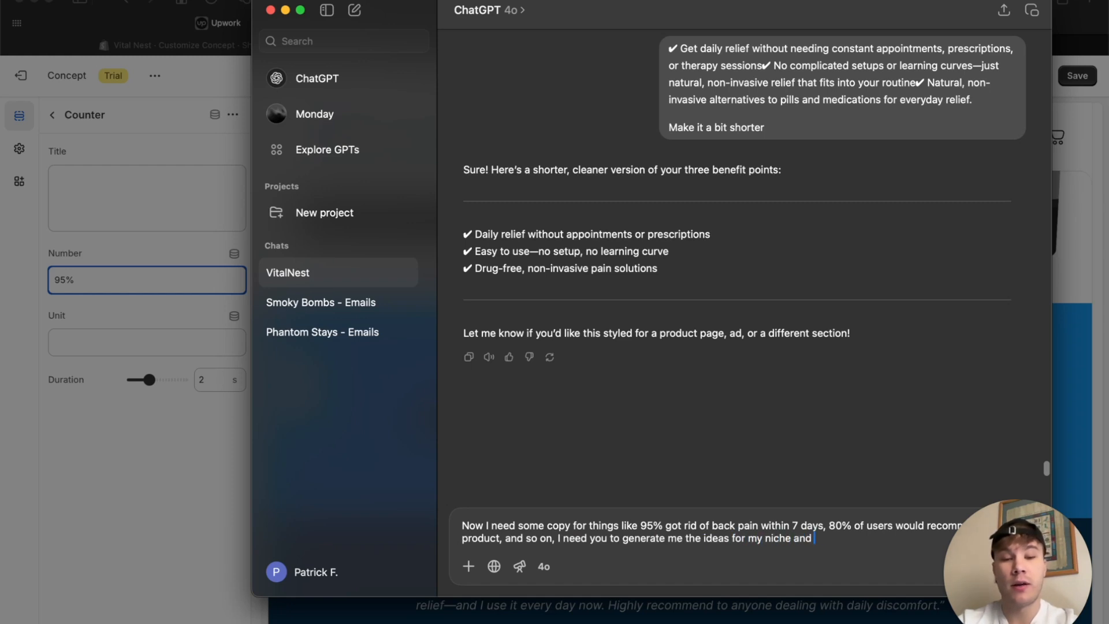
{"action": "type", "text": "ct"}
{"action": "key", "text": "Return"}
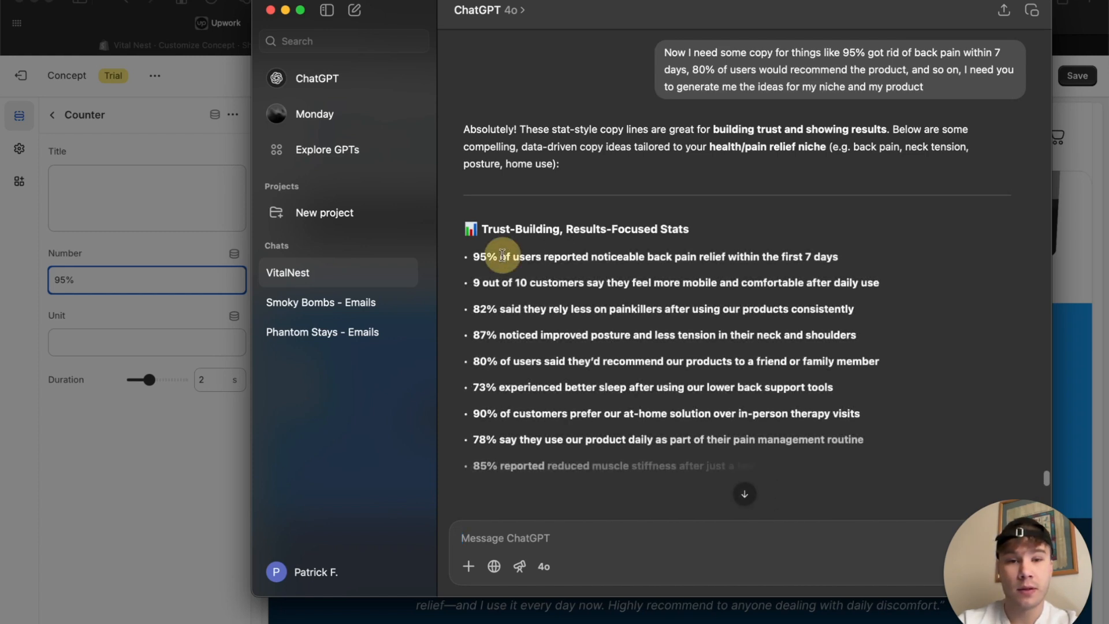
Copy "of users reported noticeable back pain relief within the first 7 days" from the ChatGPT reply into the first counter's title.
{"action": "left_click_drag", "start_coordinate": [500, 256], "coordinate": [849, 254]}
{"action": "key", "text": "super+c"}
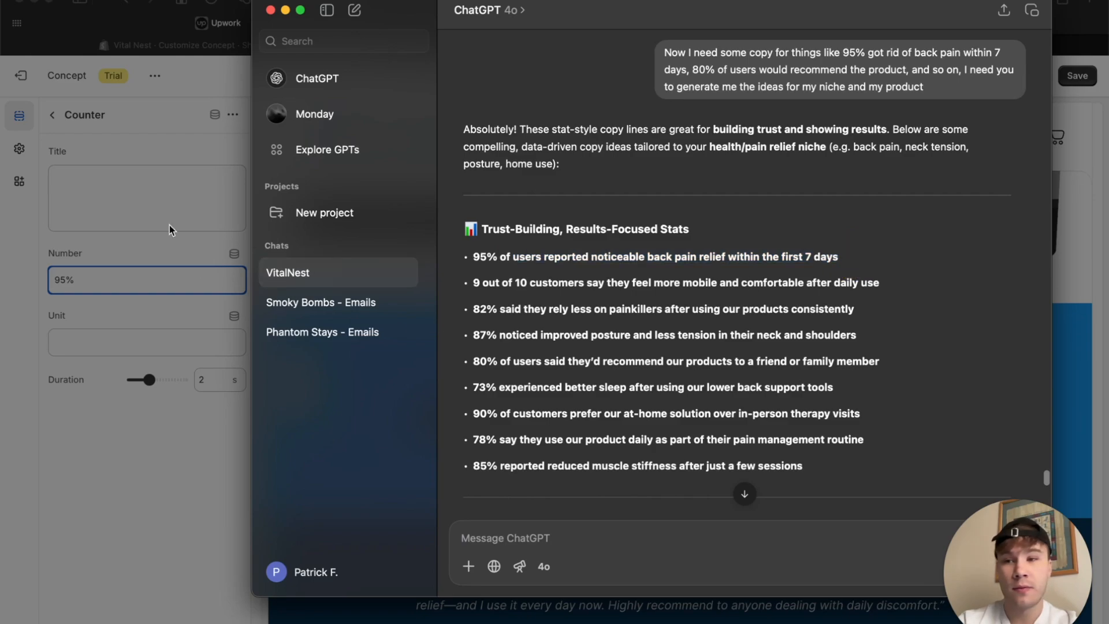
{"action": "key", "text": "super+Tab"}
{"action": "left_click", "coordinate": [133, 181]}
{"action": "key", "text": "super+v"}
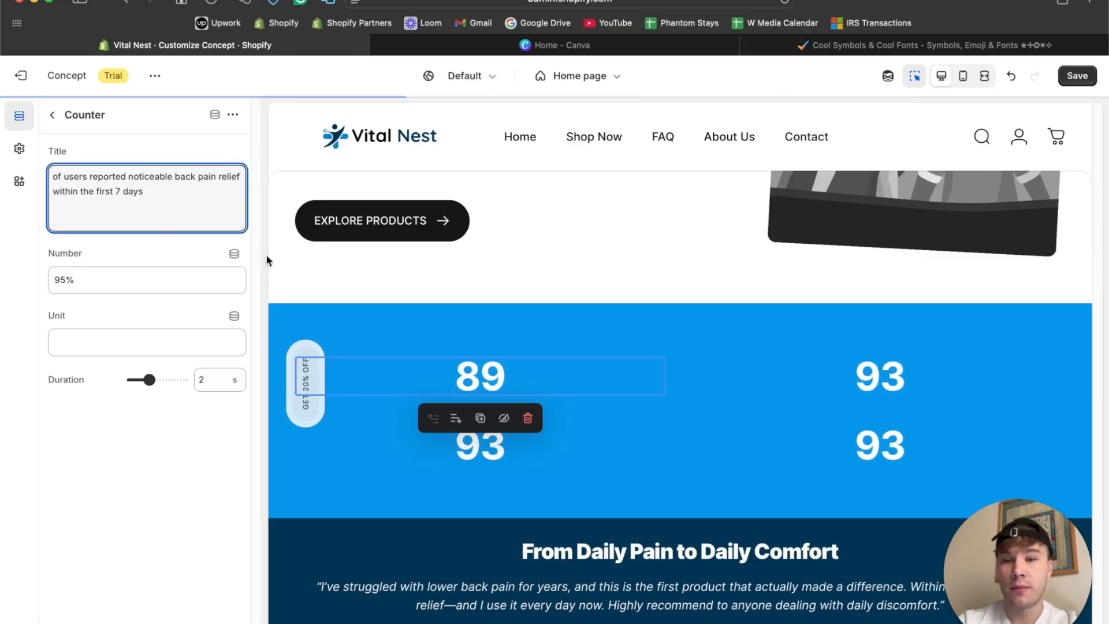
{"action": "left_click", "coordinate": [53, 120]}
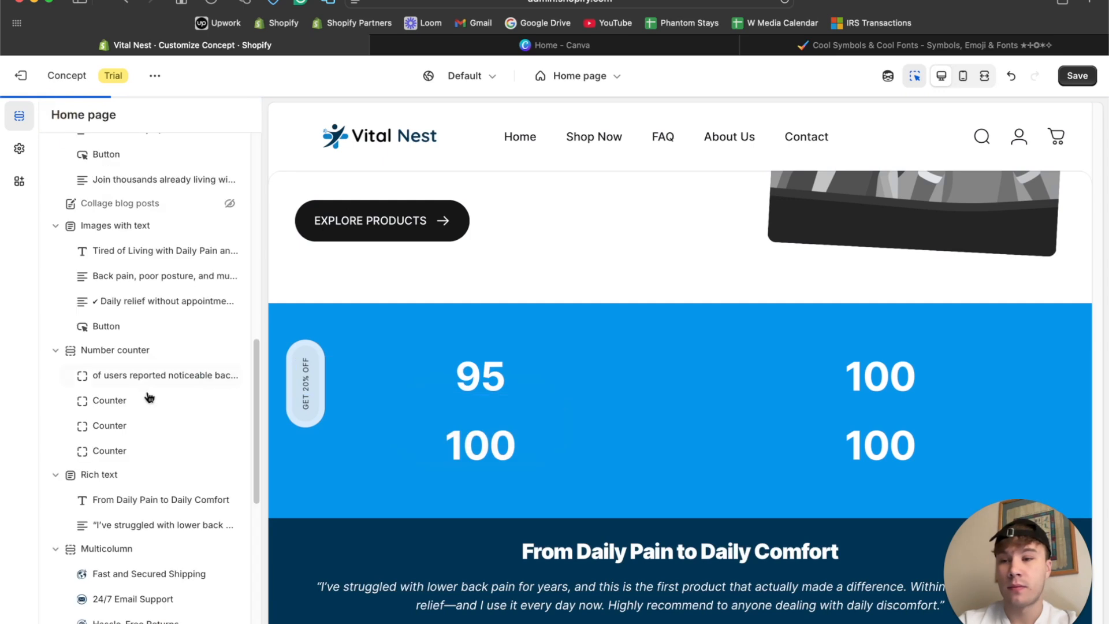
Examine the Number counter section's layout, color and padding settings and its first counter in the preview.
{"action": "left_click", "coordinate": [103, 350]}
{"action": "scroll", "coordinate": [116, 283], "scroll_direction": "down", "scroll_amount": 2}
{"action": "scroll", "coordinate": [115, 282], "scroll_direction": "down", "scroll_amount": 3}
{"action": "scroll", "coordinate": [115, 282], "scroll_direction": "up", "scroll_amount": 5}
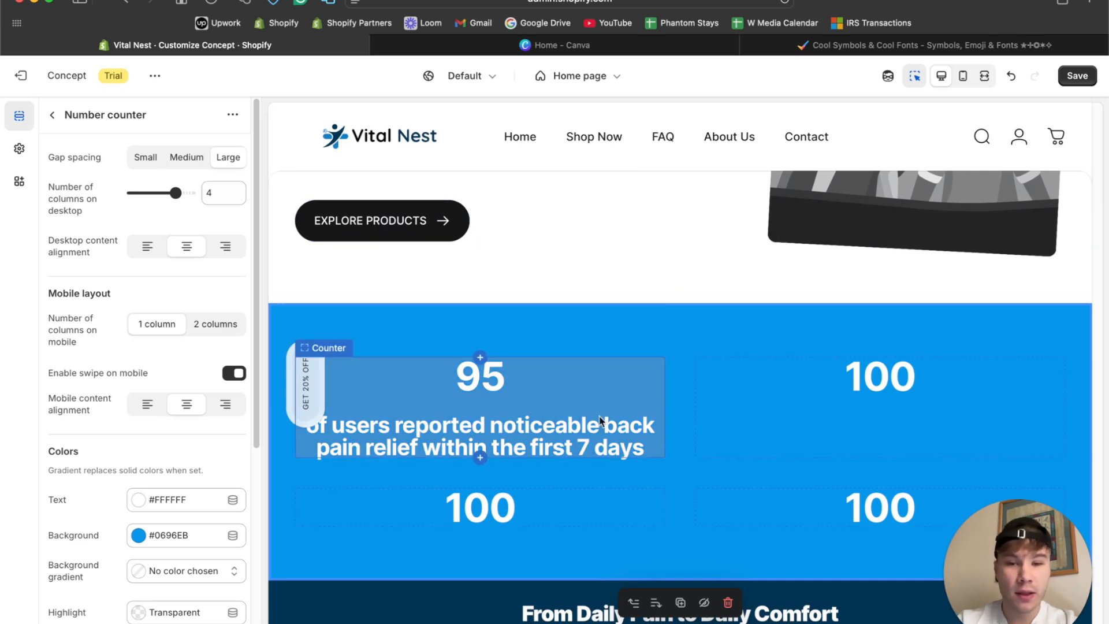
{"action": "left_click", "coordinate": [403, 394]}
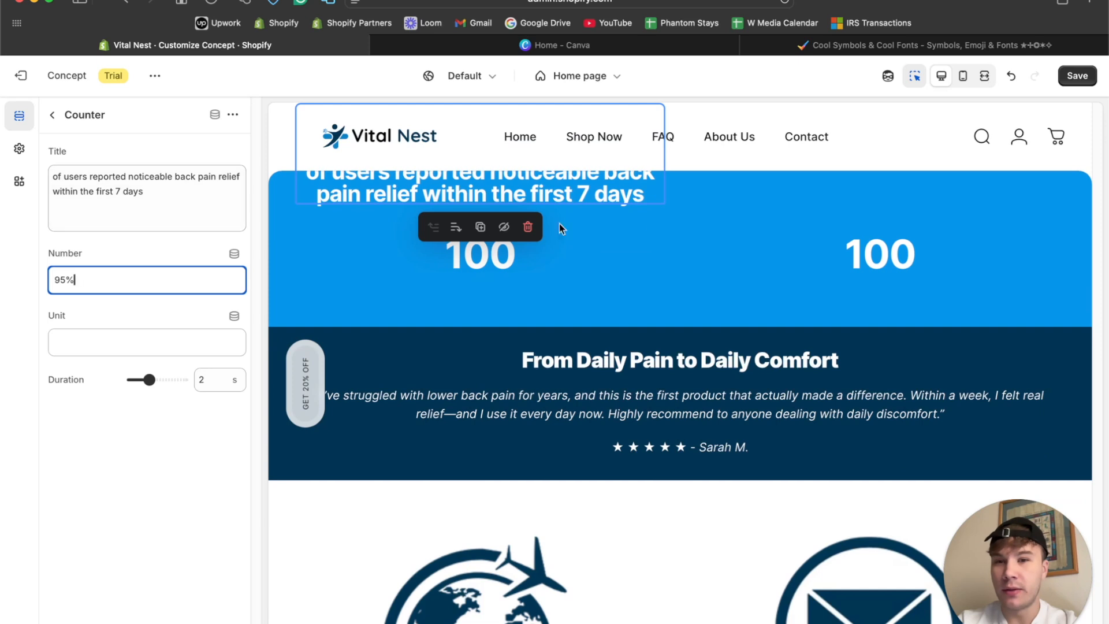
{"action": "left_click", "coordinate": [597, 295]}
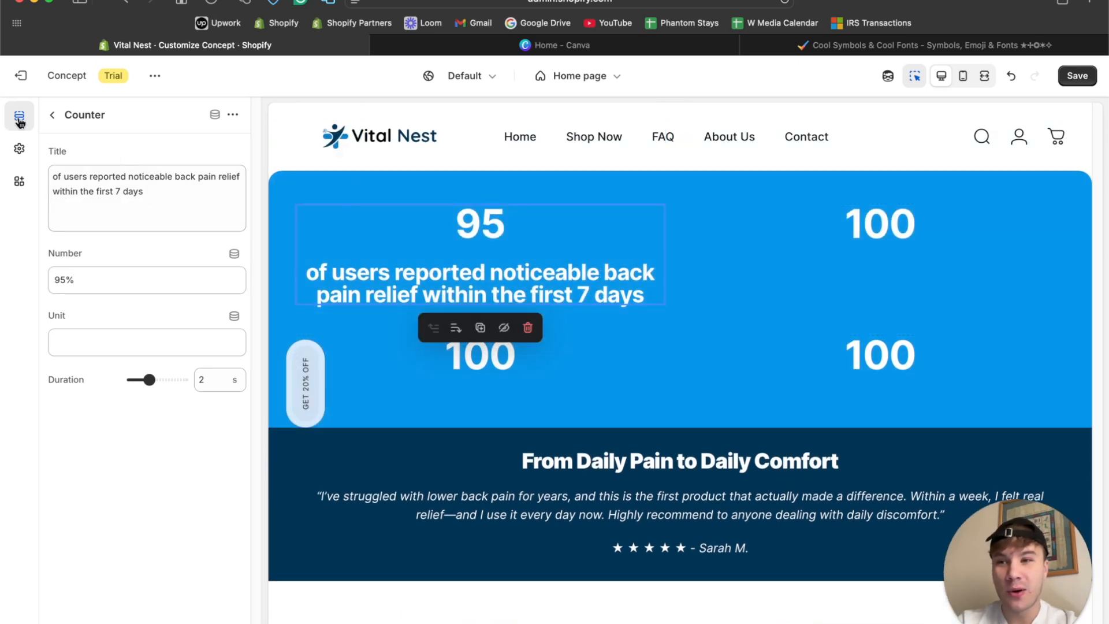
{"action": "left_click", "coordinate": [53, 116]}
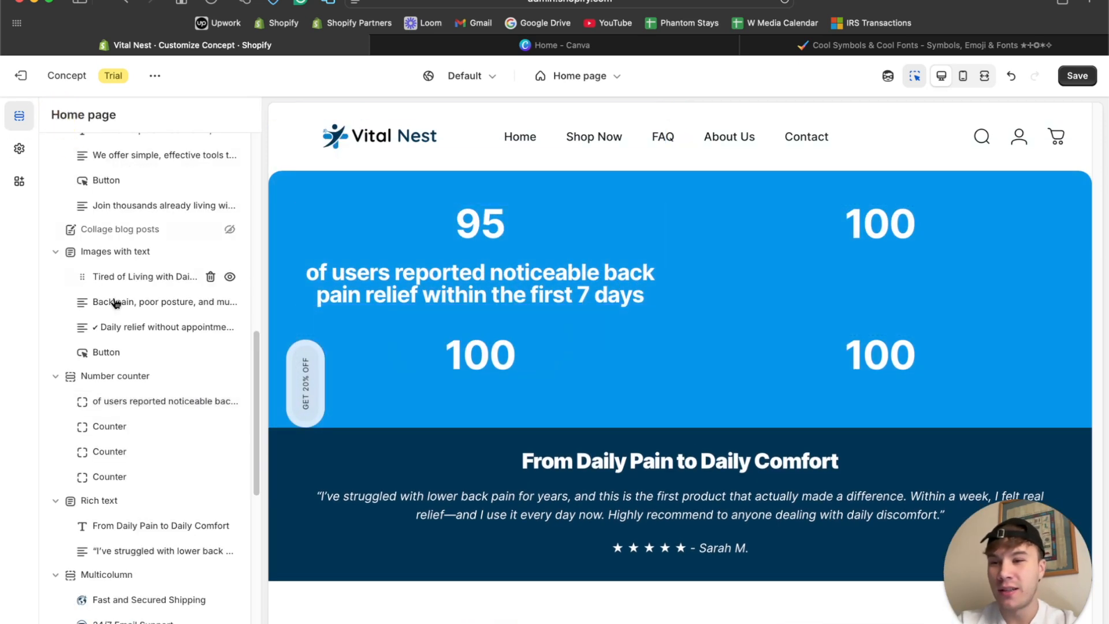
{"action": "left_click", "coordinate": [114, 376]}
{"action": "scroll", "coordinate": [134, 278], "scroll_direction": "down", "scroll_amount": 5}
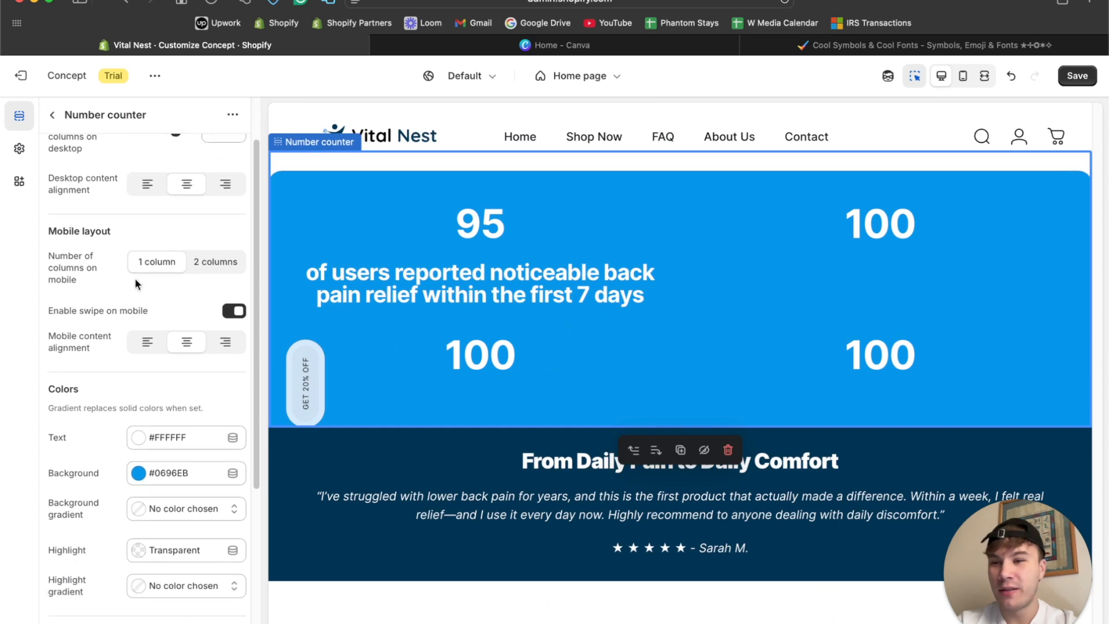
{"action": "scroll", "coordinate": [136, 283], "scroll_direction": "up", "scroll_amount": 5}
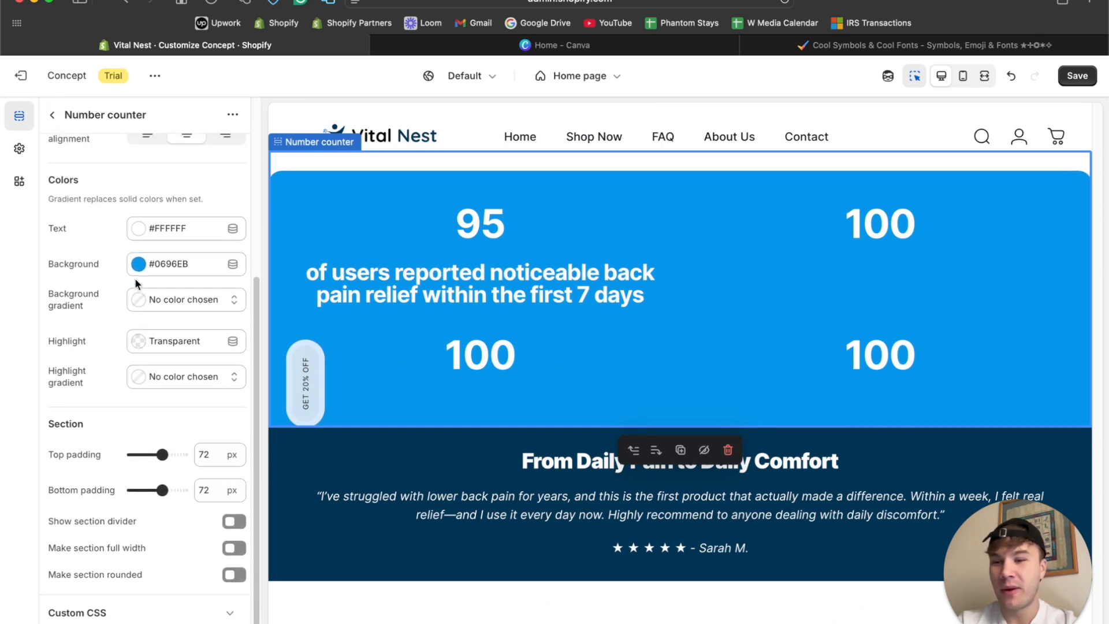
{"action": "scroll", "coordinate": [504, 323], "scroll_direction": "up", "scroll_amount": 2}
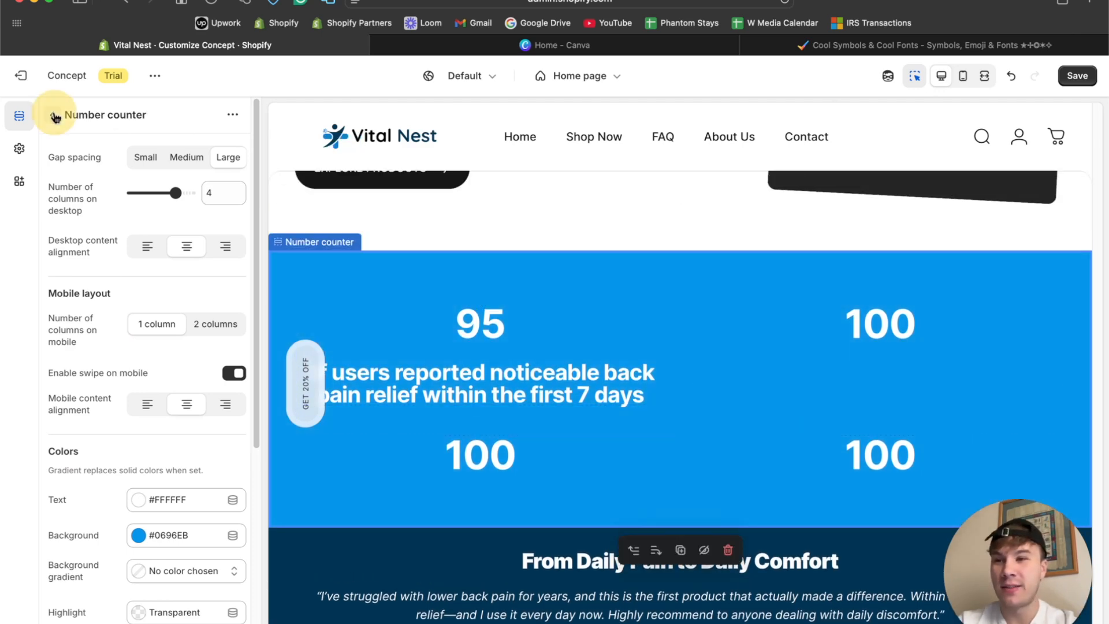
Delete the Number counter section from the home page.
{"action": "left_click", "coordinate": [52, 115]}
{"action": "left_click", "coordinate": [211, 377]}
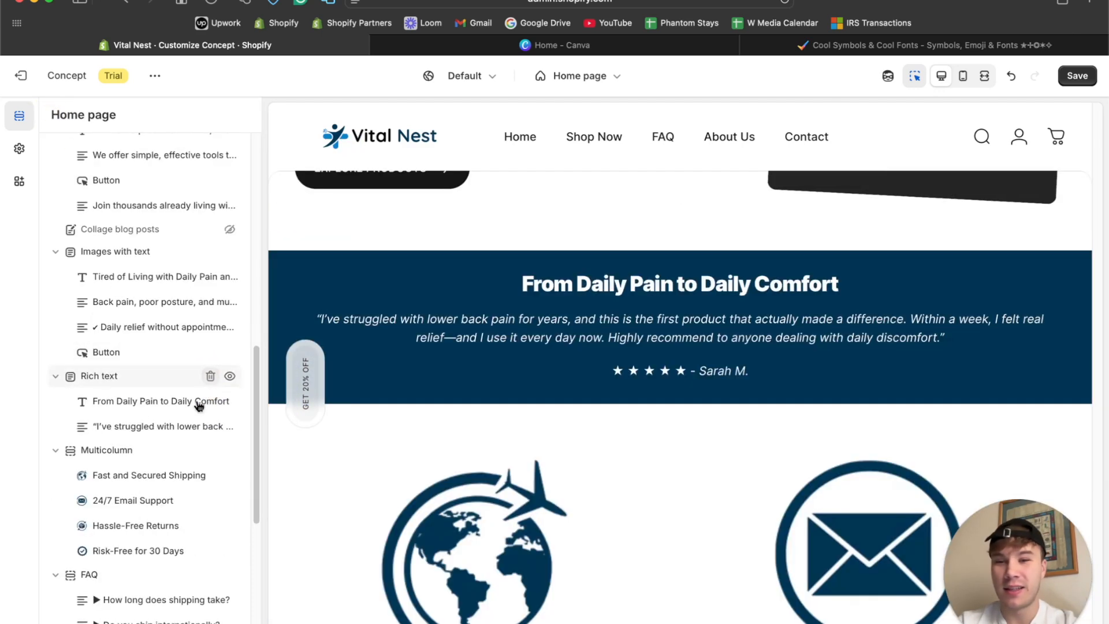
Add a Multicolumn with icons section and place it between the benefits Images with text section and the Rich text section.
{"action": "scroll", "coordinate": [191, 416], "scroll_direction": "down", "scroll_amount": 8}
{"action": "left_click", "coordinate": [104, 445]}
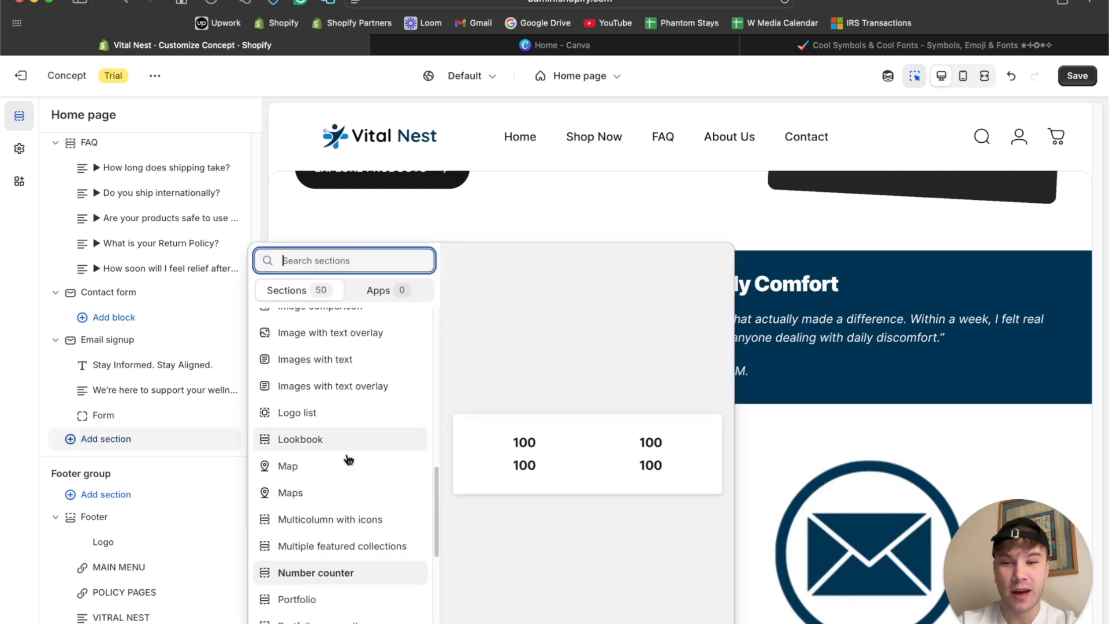
{"action": "scroll", "coordinate": [346, 491], "scroll_direction": "down", "scroll_amount": 5}
{"action": "scroll", "coordinate": [329, 588], "scroll_direction": "down", "scroll_amount": 4}
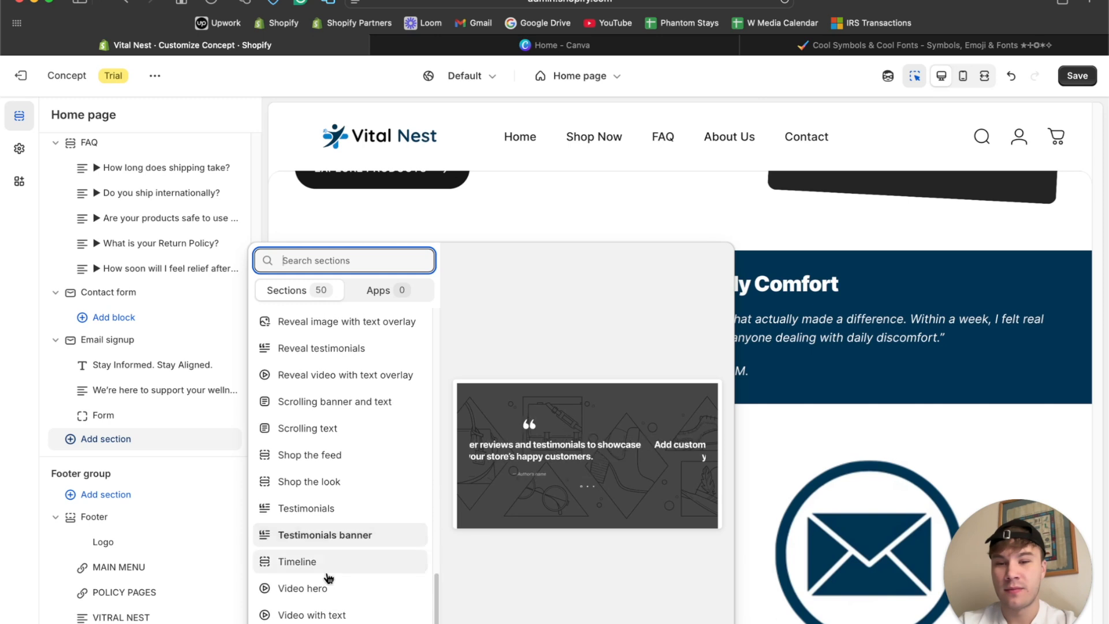
{"action": "scroll", "coordinate": [327, 537], "scroll_direction": "down", "scroll_amount": 1}
{"action": "scroll", "coordinate": [327, 519], "scroll_direction": "up", "scroll_amount": 8}
{"action": "scroll", "coordinate": [329, 393], "scroll_direction": "up", "scroll_amount": 1}
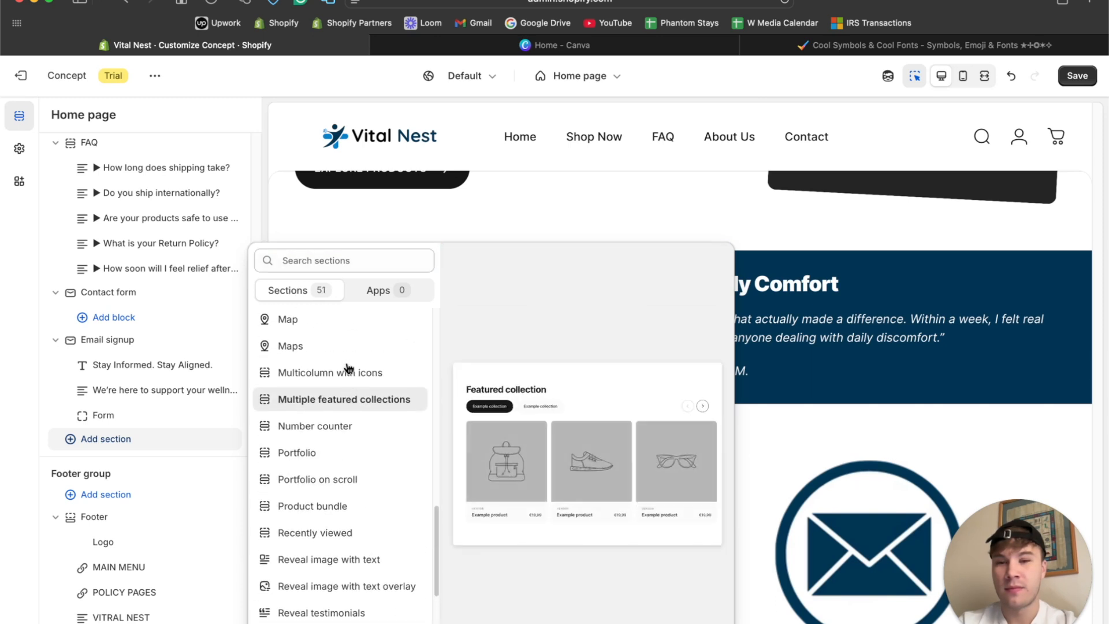
{"action": "left_click", "coordinate": [342, 373]}
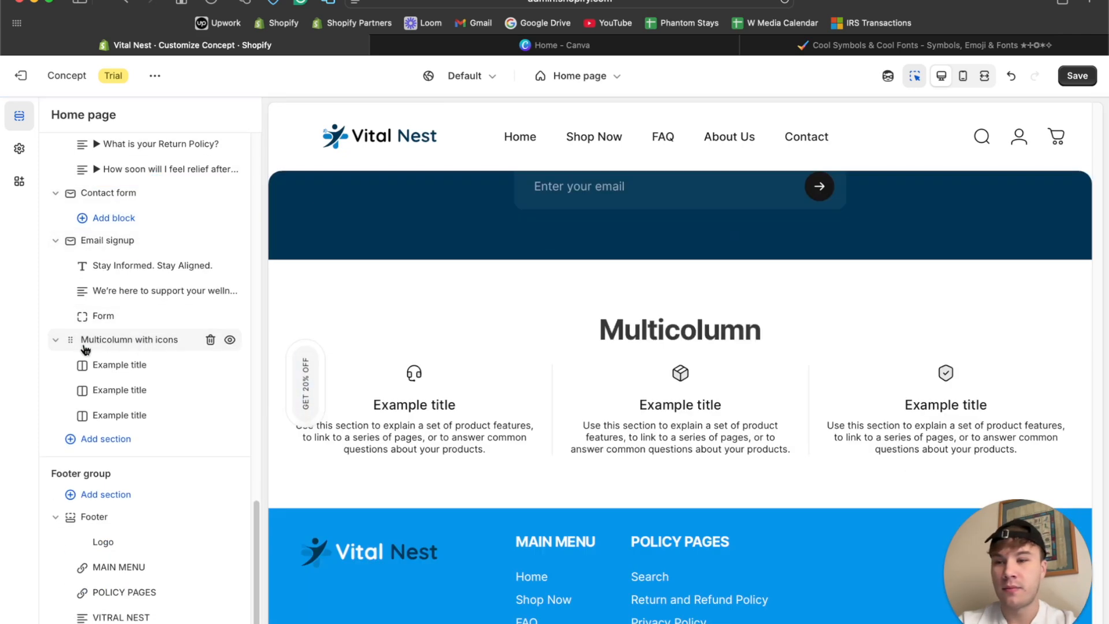
{"action": "left_click_drag", "start_coordinate": [70, 344], "coordinate": [97, 245]}
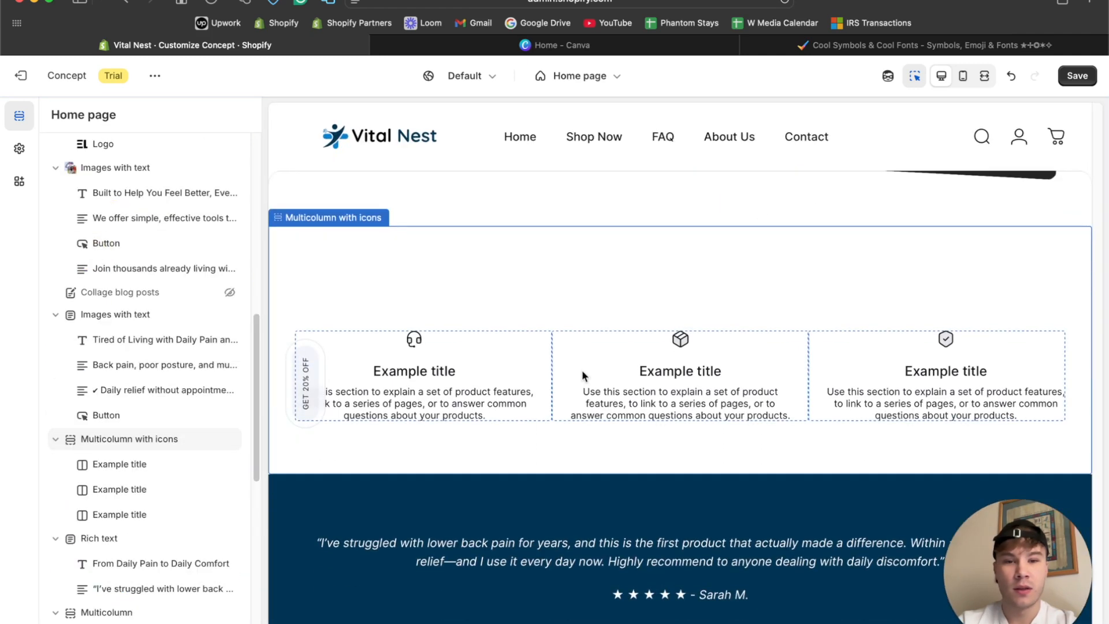
Clear the Multicolumn with icons section's heading and set its top padding to 20 px.
{"action": "left_click", "coordinate": [518, 287]}
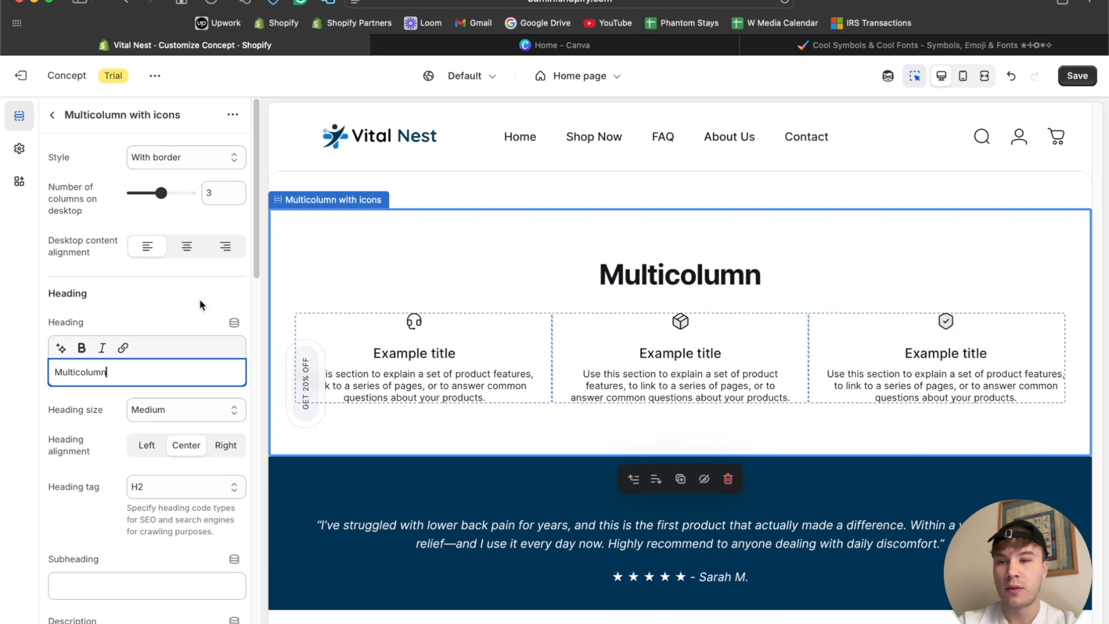
{"action": "left_click", "coordinate": [644, 241]}
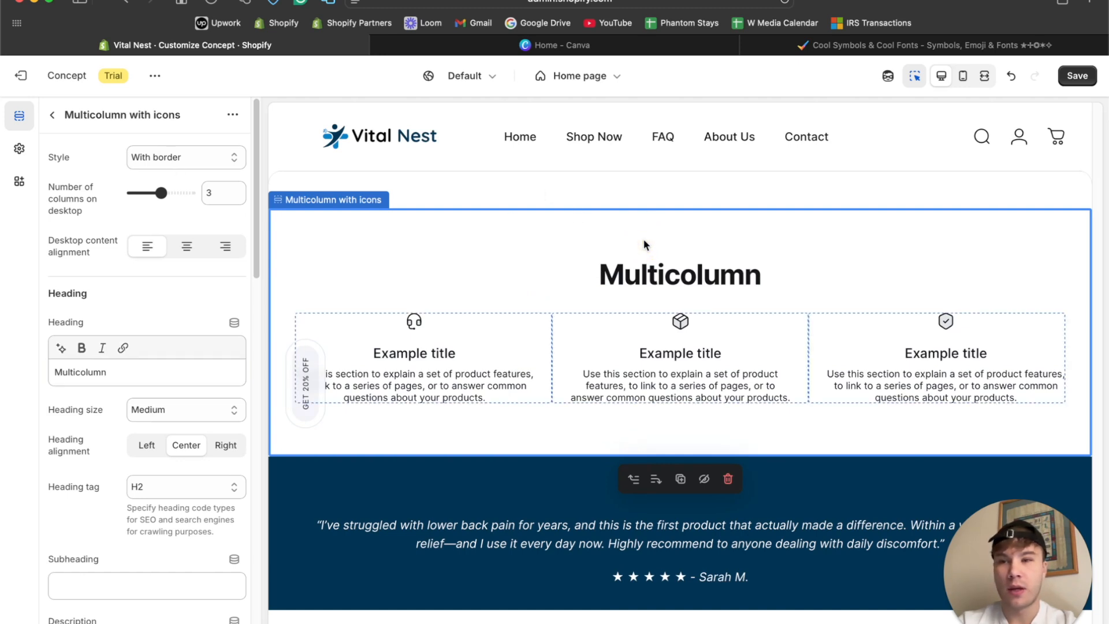
{"action": "double_click", "coordinate": [127, 365]}
{"action": "key", "text": "BackSpace"}
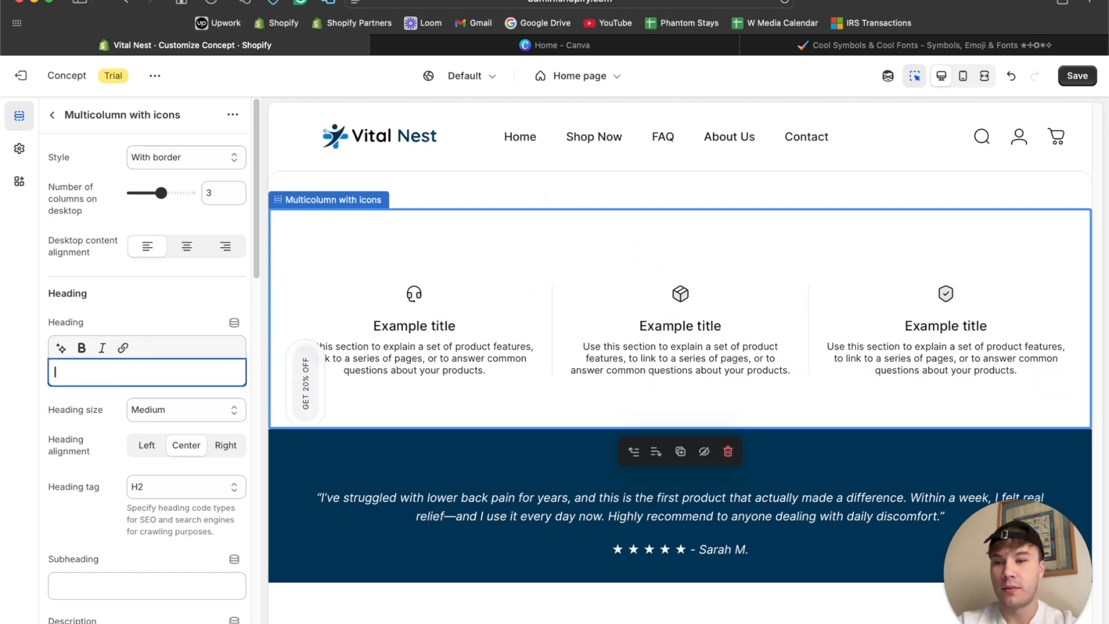
{"action": "scroll", "coordinate": [164, 381], "scroll_direction": "down", "scroll_amount": 15}
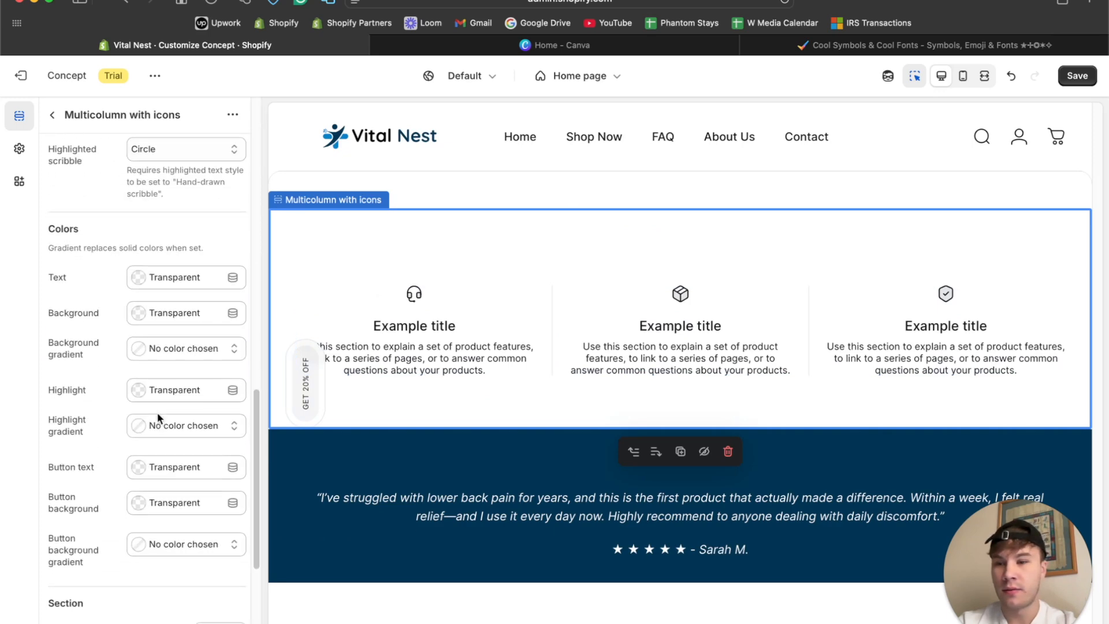
{"action": "left_click_drag", "start_coordinate": [161, 444], "coordinate": [140, 445]}
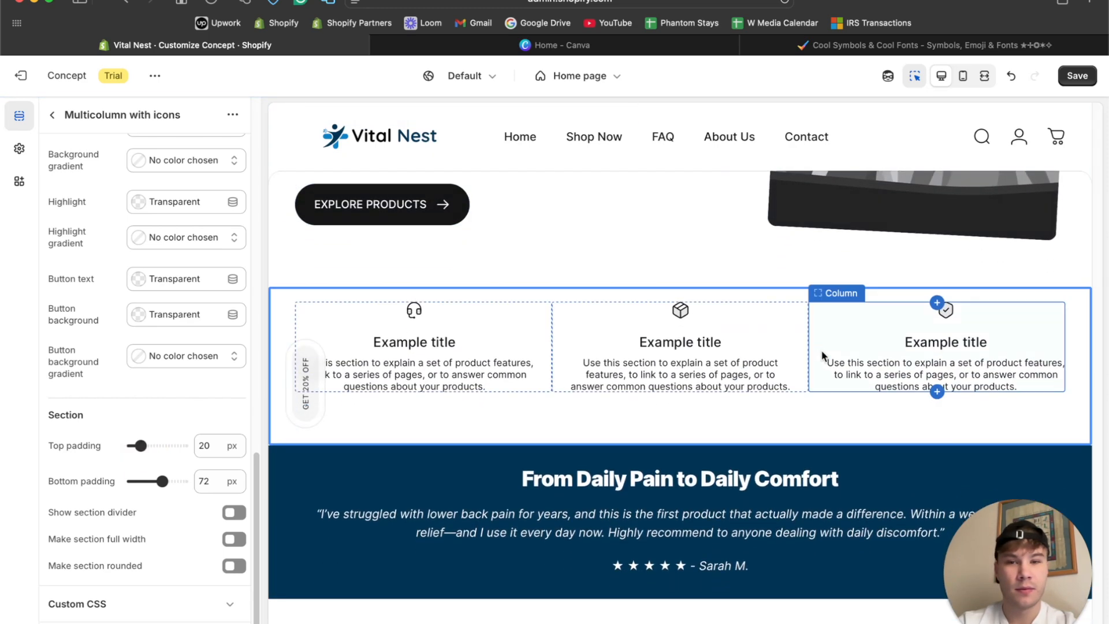
Set the icon of the first column in the Multicolumn with icons section to Award.
{"action": "left_click", "coordinate": [485, 430]}
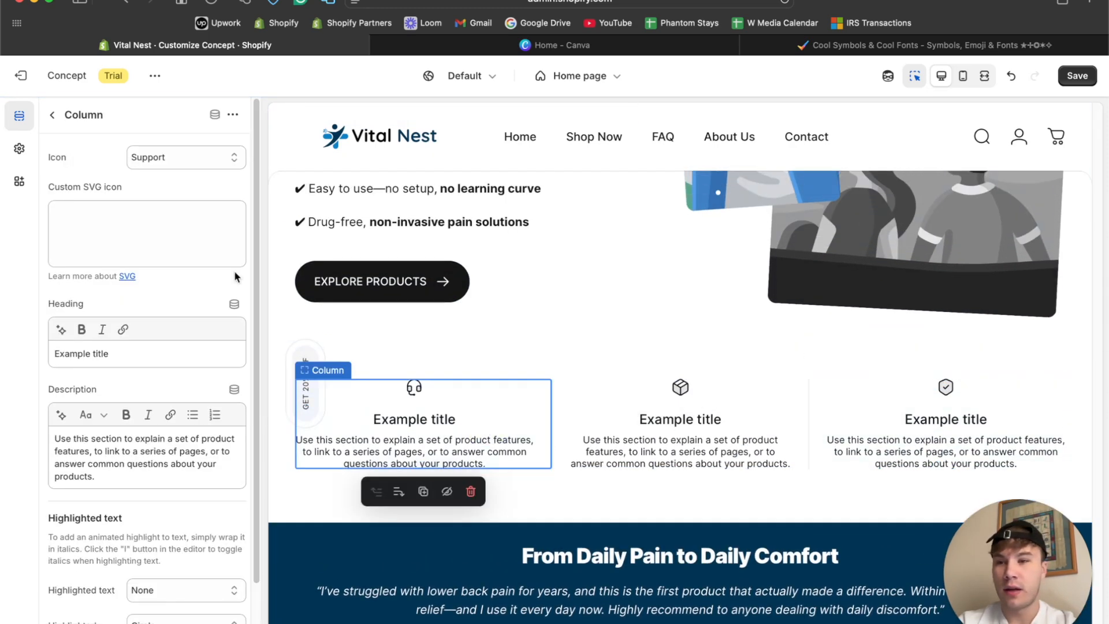
{"action": "left_click", "coordinate": [156, 164]}
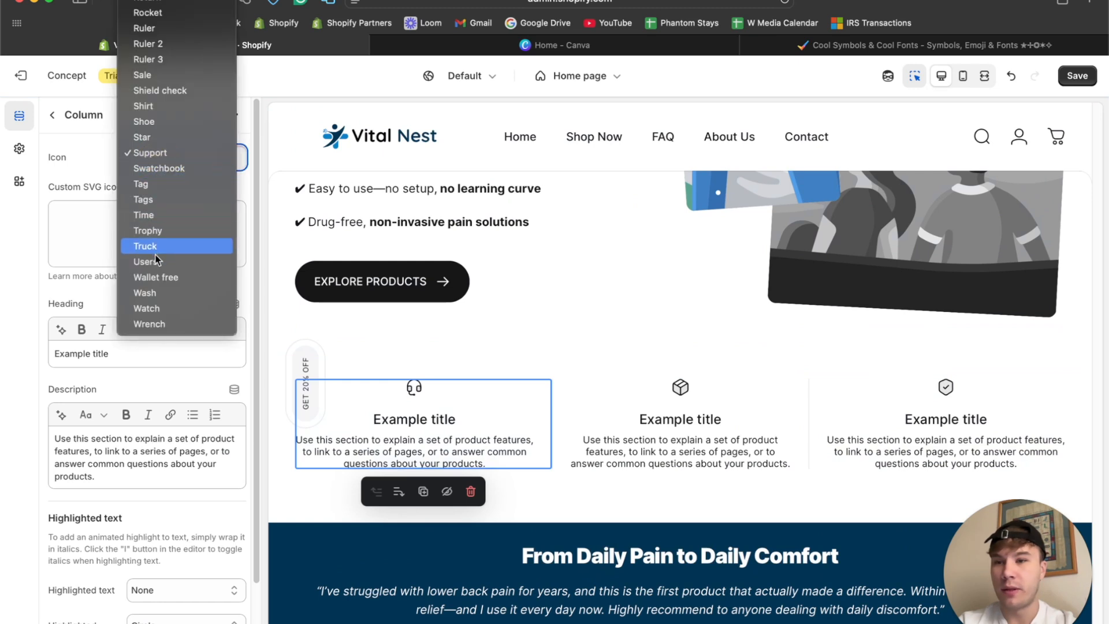
{"action": "scroll", "coordinate": [175, 75], "scroll_direction": "up", "scroll_amount": 15}
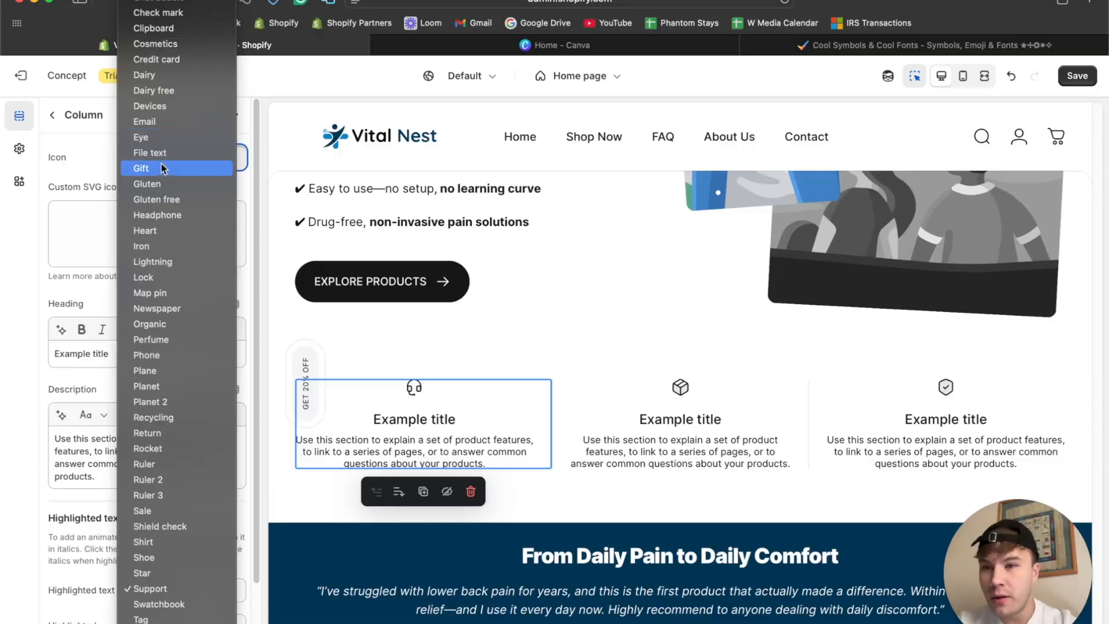
{"action": "scroll", "coordinate": [161, 168], "scroll_direction": "up", "scroll_amount": 5}
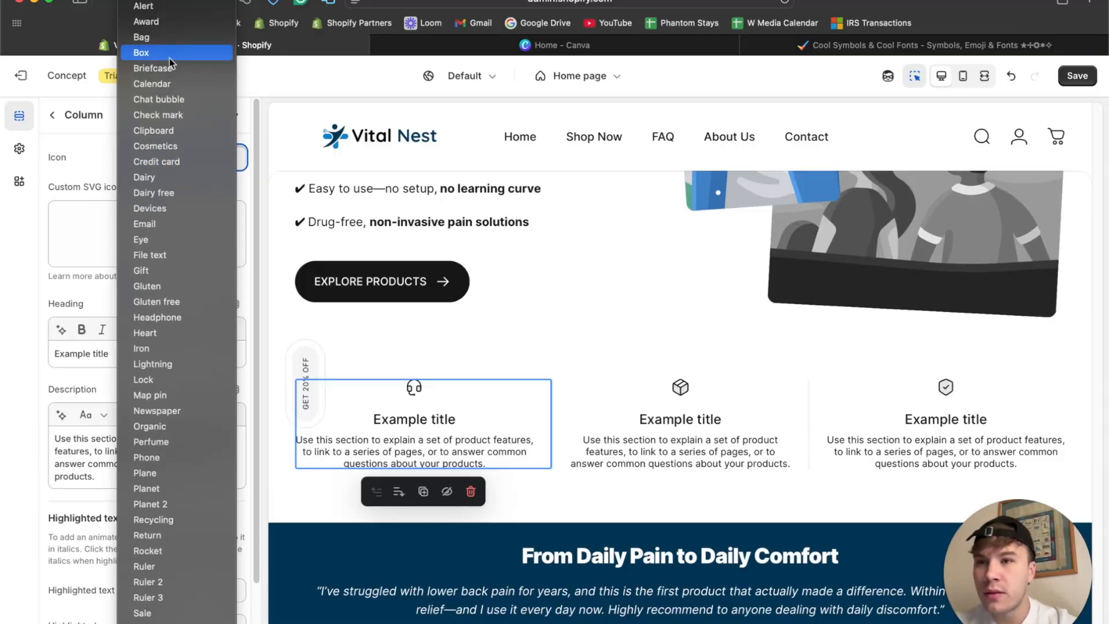
{"action": "left_click", "coordinate": [176, 26]}
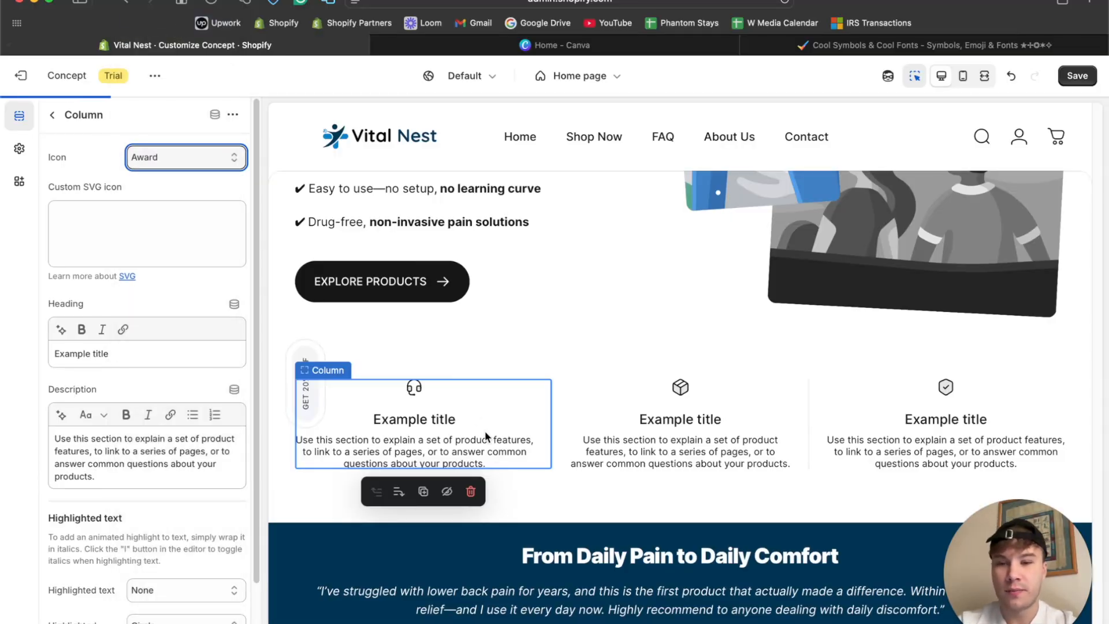
Switch to ChatGPT, ask it to list some benefits of our products that will be featured on the home page, and return to the theme editor.
{"action": "left_click", "coordinate": [579, 618]}
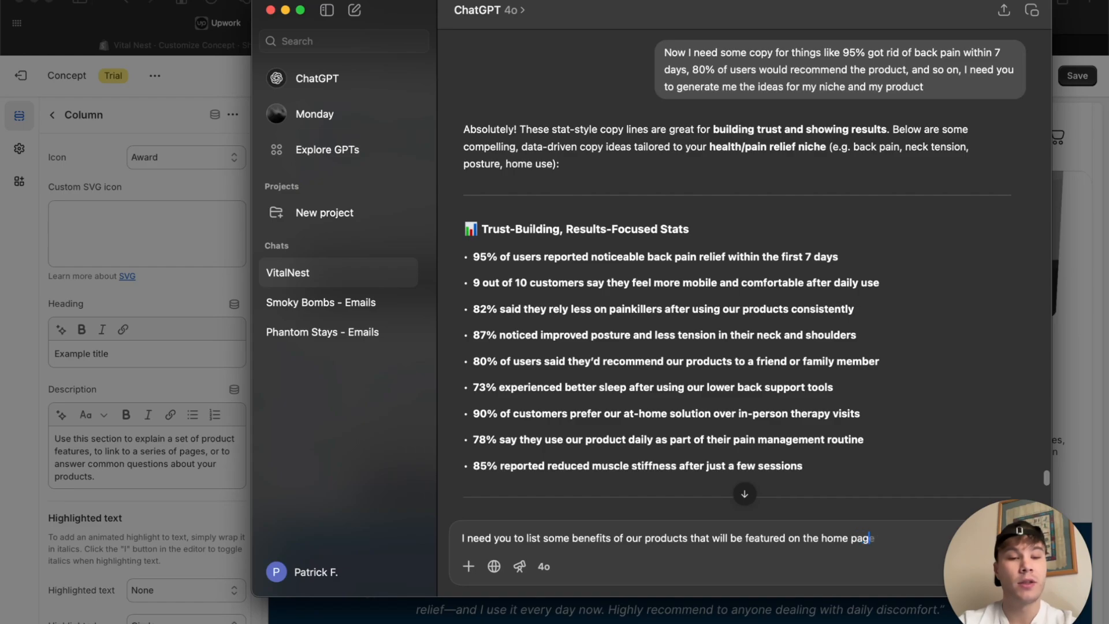
{"action": "type", "text": "e"}
{"action": "key", "text": "Return"}
{"action": "key", "text": "super+Tab"}
{"action": "scroll", "coordinate": [132, 294], "scroll_direction": "down", "scroll_amount": 2}
{"action": "scroll", "coordinate": [133, 293], "scroll_direction": "up", "scroll_amount": 2}
{"action": "left_click", "coordinate": [111, 215]}
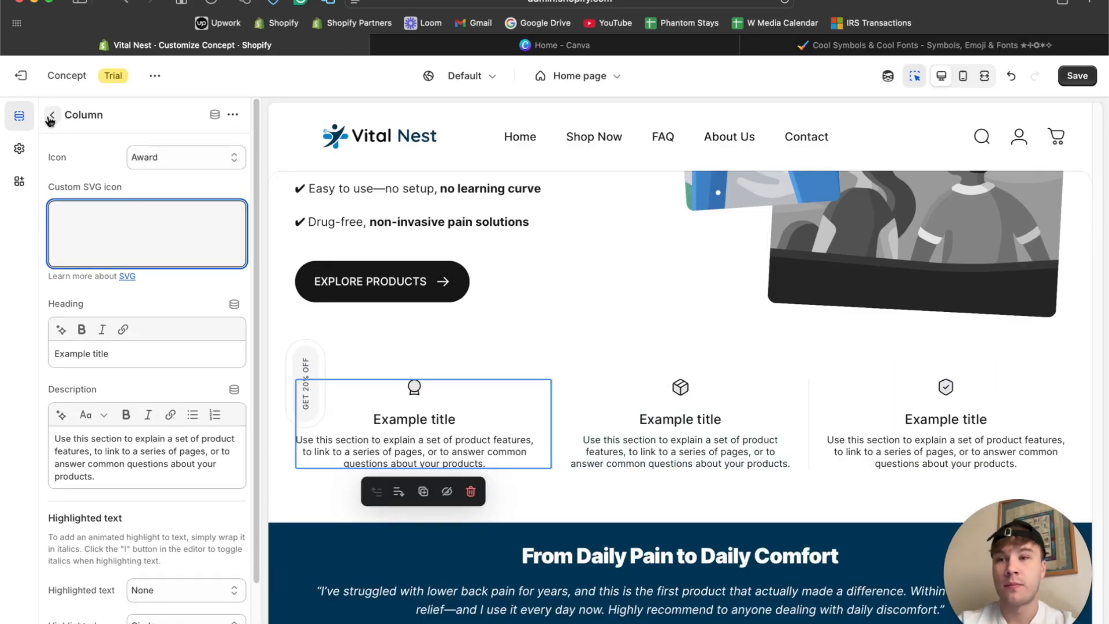
Put a new icon-free column first in the Multicolumn with icons section and delete the last column with the shield icon.
{"action": "left_click", "coordinate": [52, 114]}
{"action": "left_click", "coordinate": [124, 376]}
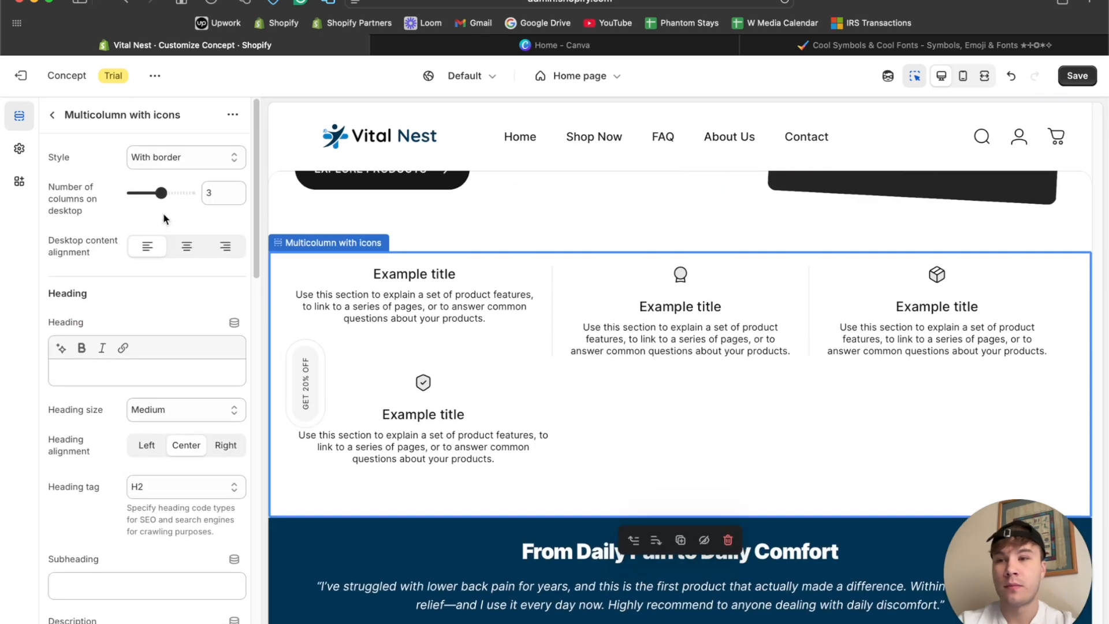
{"action": "scroll", "coordinate": [167, 407], "scroll_direction": "down", "scroll_amount": 15}
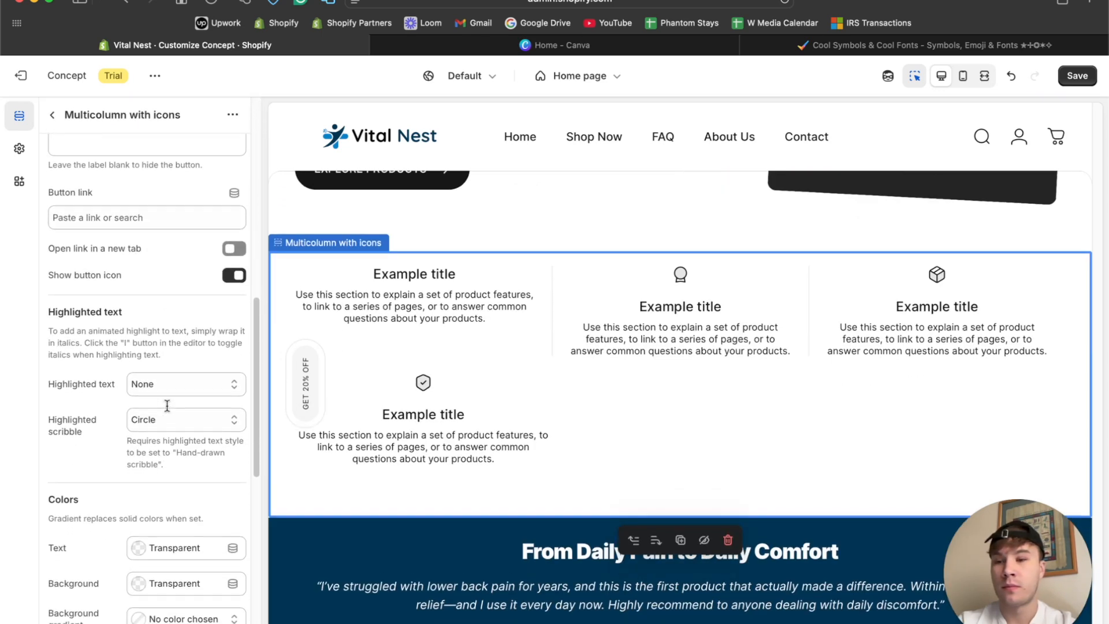
{"action": "scroll", "coordinate": [168, 406], "scroll_direction": "down", "scroll_amount": 3}
{"action": "scroll", "coordinate": [166, 413], "scroll_direction": "up", "scroll_amount": 15}
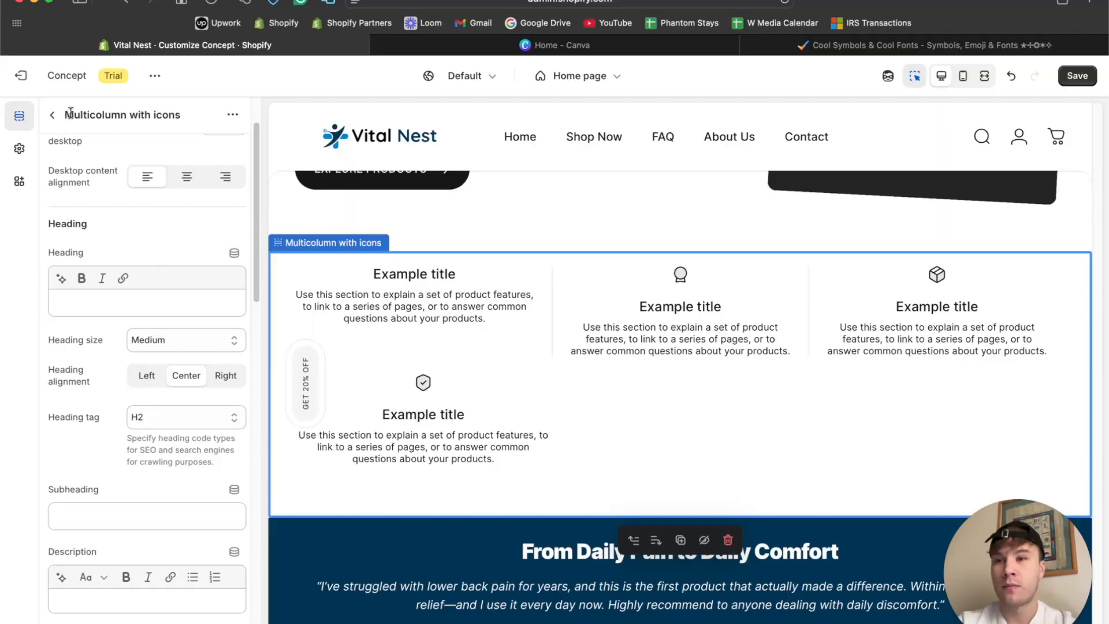
{"action": "left_click", "coordinate": [52, 114]}
{"action": "left_click", "coordinate": [210, 426]}
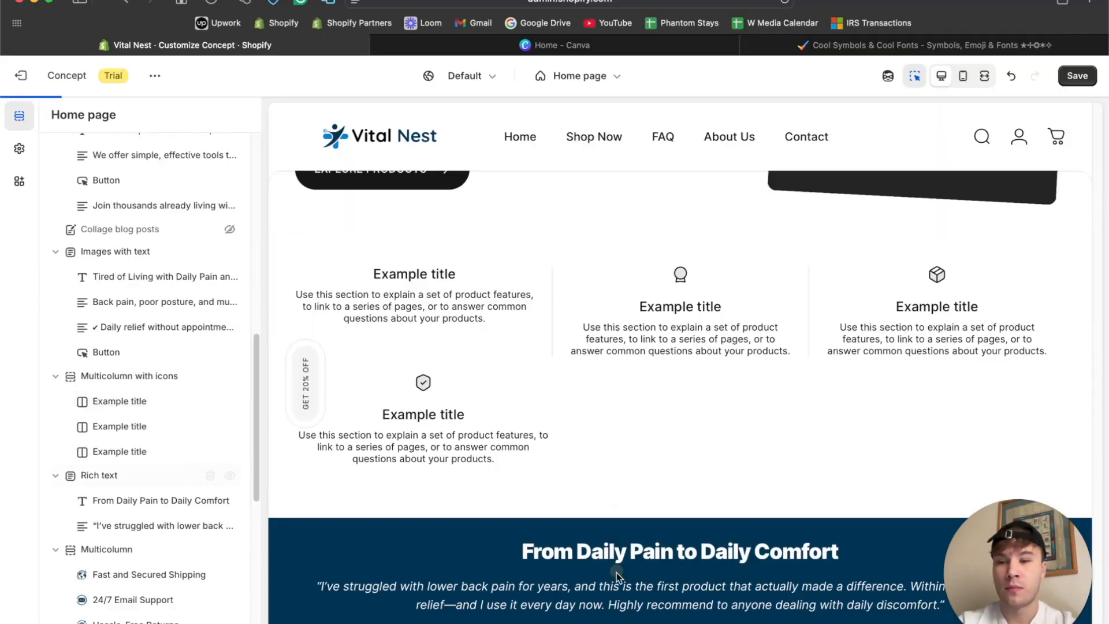
Copy "Relieve Back & Neck Pain Naturally" from ChatGPT into the first column's heading and remove its bold formatting.
{"action": "left_click", "coordinate": [569, 612]}
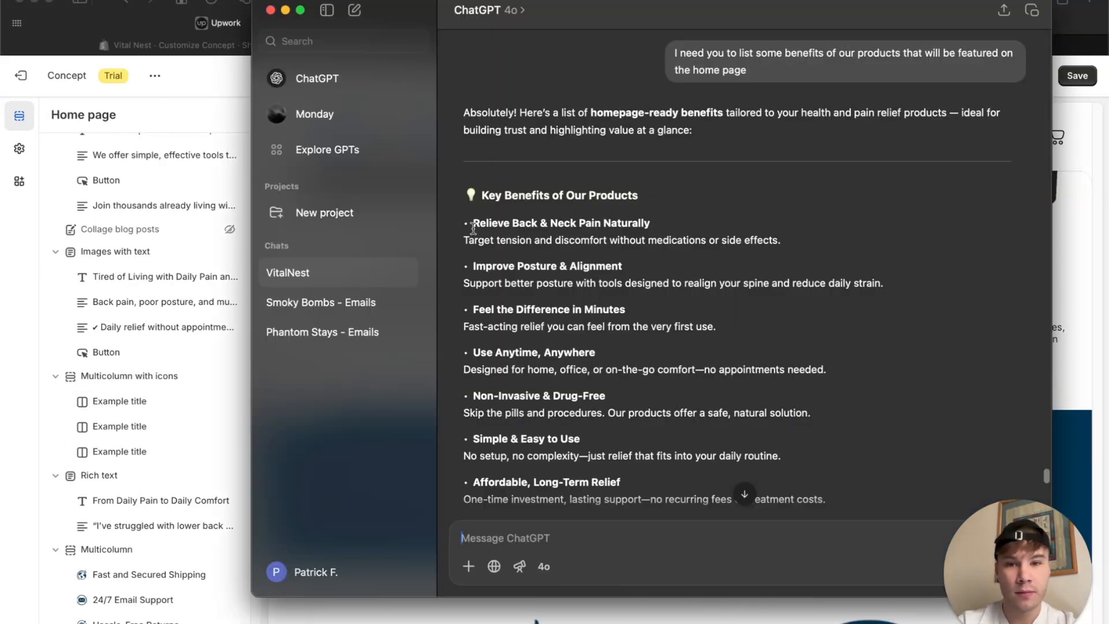
{"action": "left_click_drag", "start_coordinate": [473, 222], "coordinate": [642, 222]}
{"action": "key", "text": "super+c"}
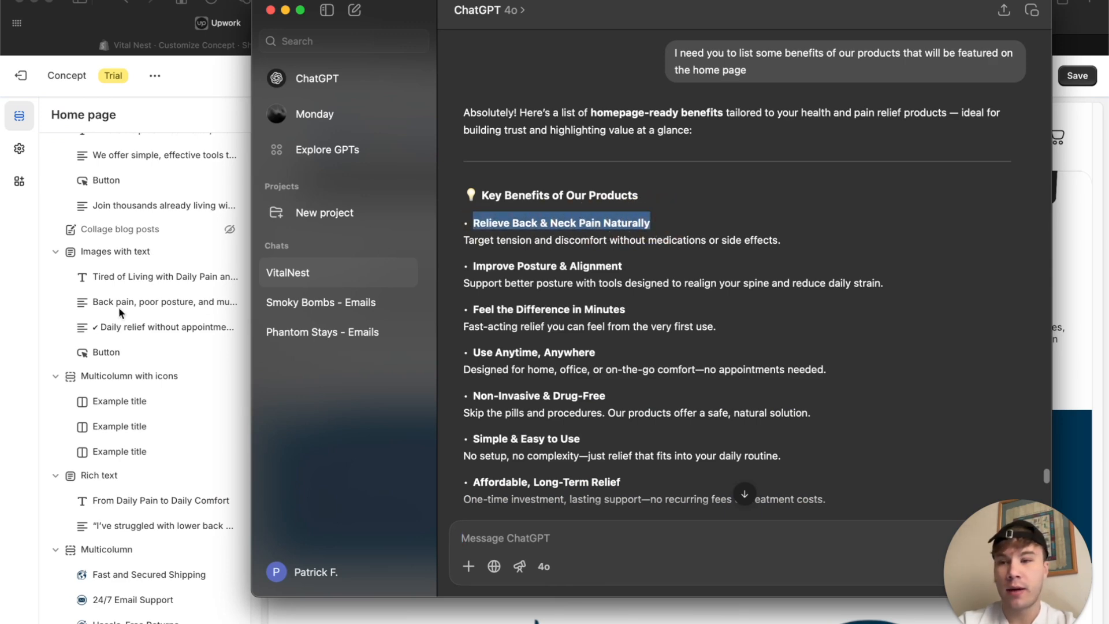
{"action": "left_click", "coordinate": [29, 310]}
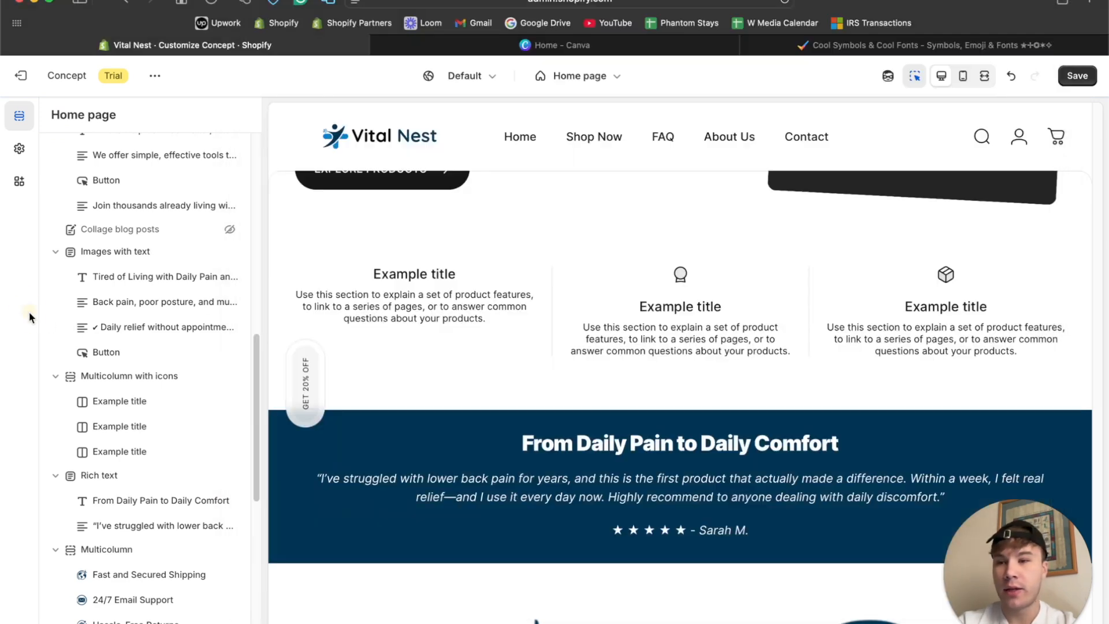
{"action": "left_click", "coordinate": [490, 273]}
{"action": "triple_click", "coordinate": [125, 356]}
{"action": "key", "text": "super+v"}
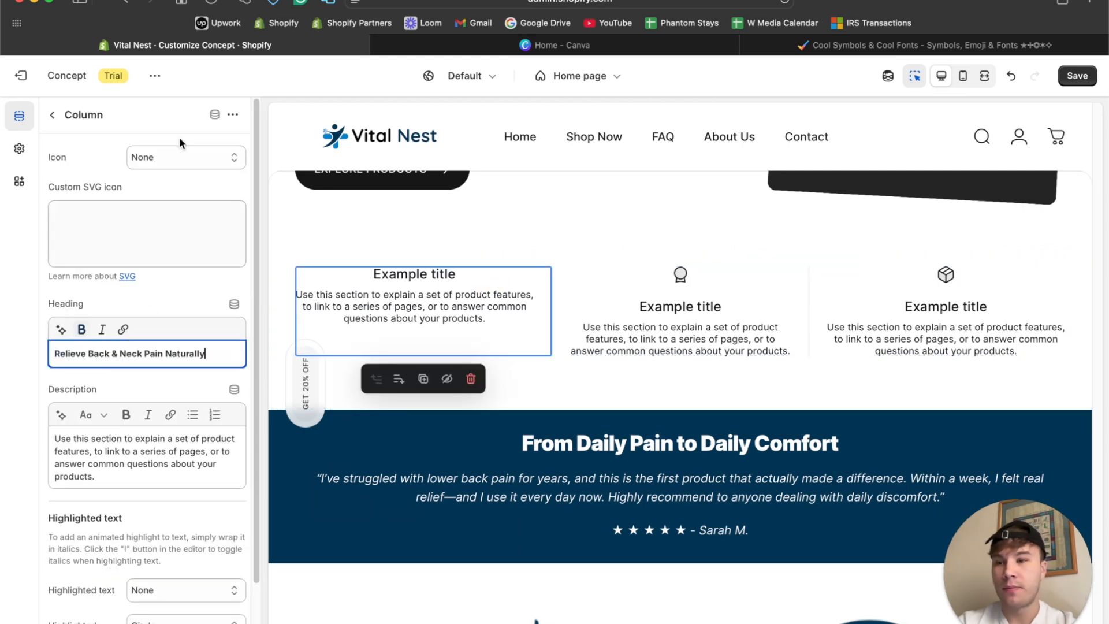
{"action": "triple_click", "coordinate": [117, 350]}
{"action": "left_click", "coordinate": [82, 329]}
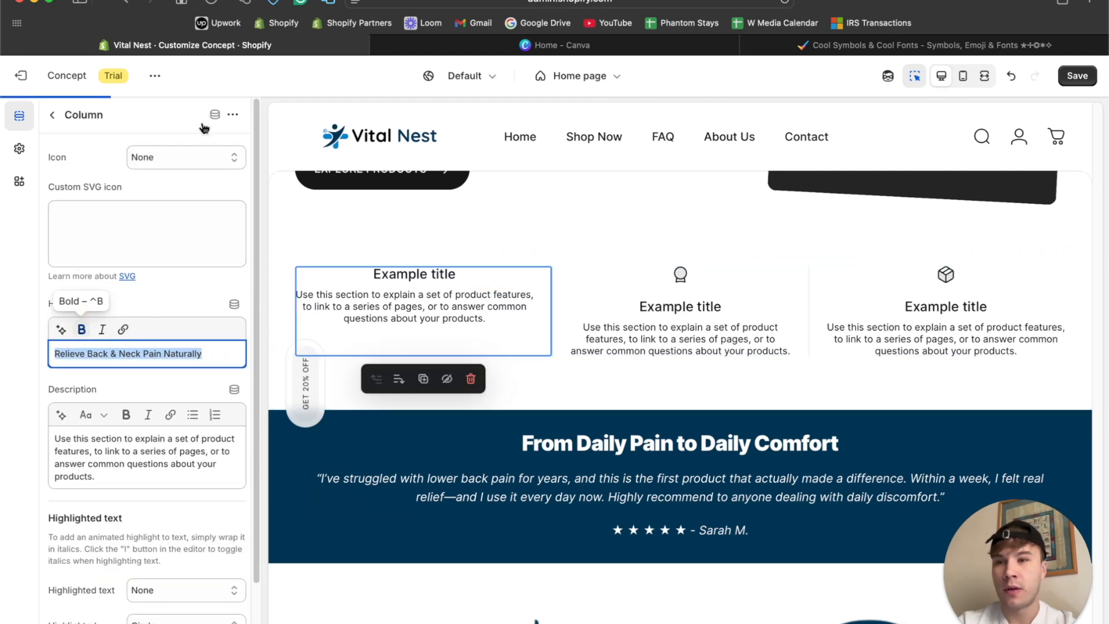
Try the Recycling icon on the first column, and settle on the Organic icon.
{"action": "left_click", "coordinate": [185, 158]}
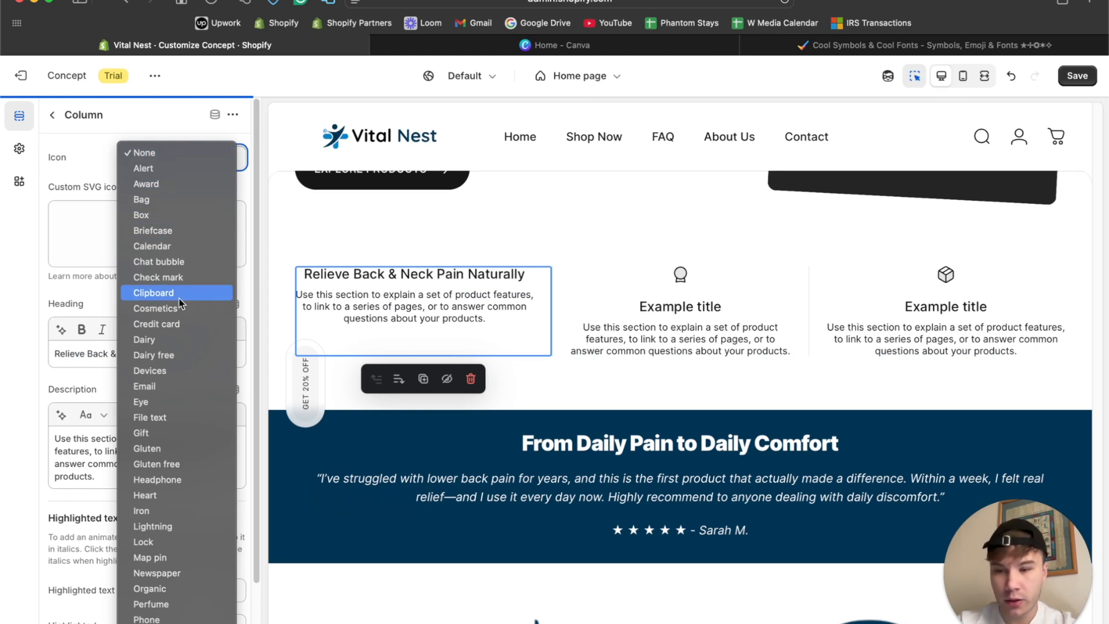
{"action": "scroll", "coordinate": [181, 301], "scroll_direction": "down", "scroll_amount": 5}
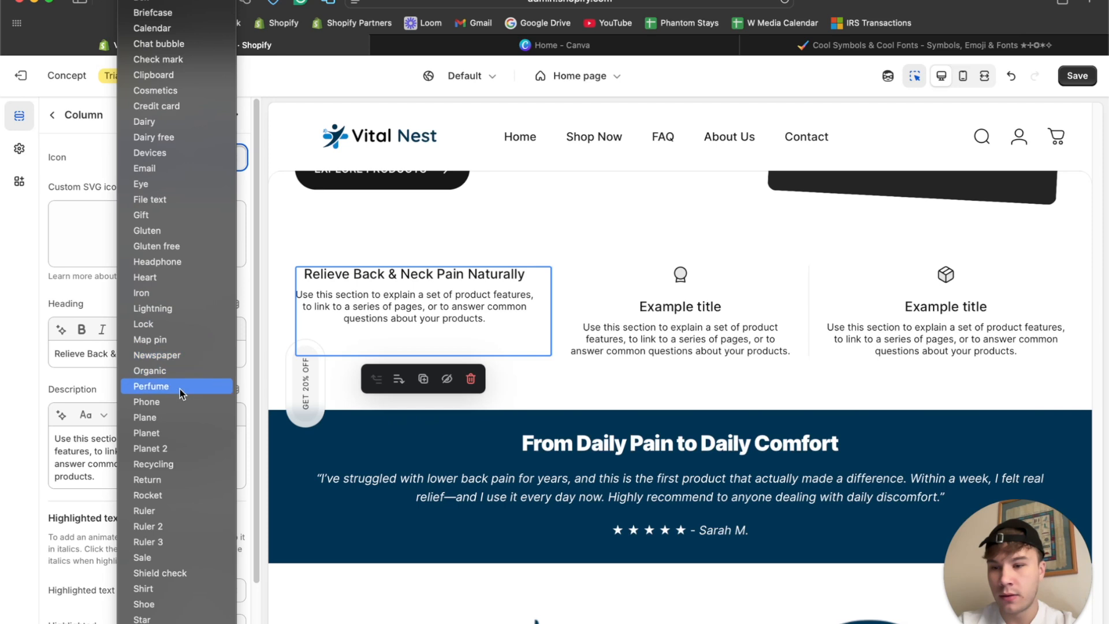
{"action": "scroll", "coordinate": [179, 389], "scroll_direction": "down", "scroll_amount": 5}
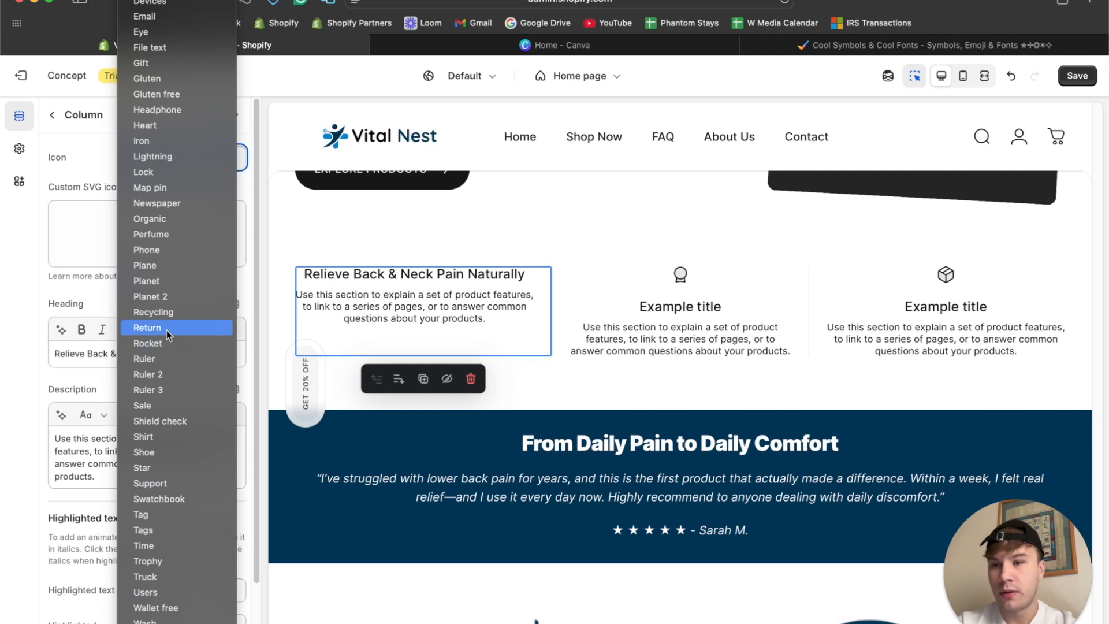
{"action": "left_click", "coordinate": [166, 311]}
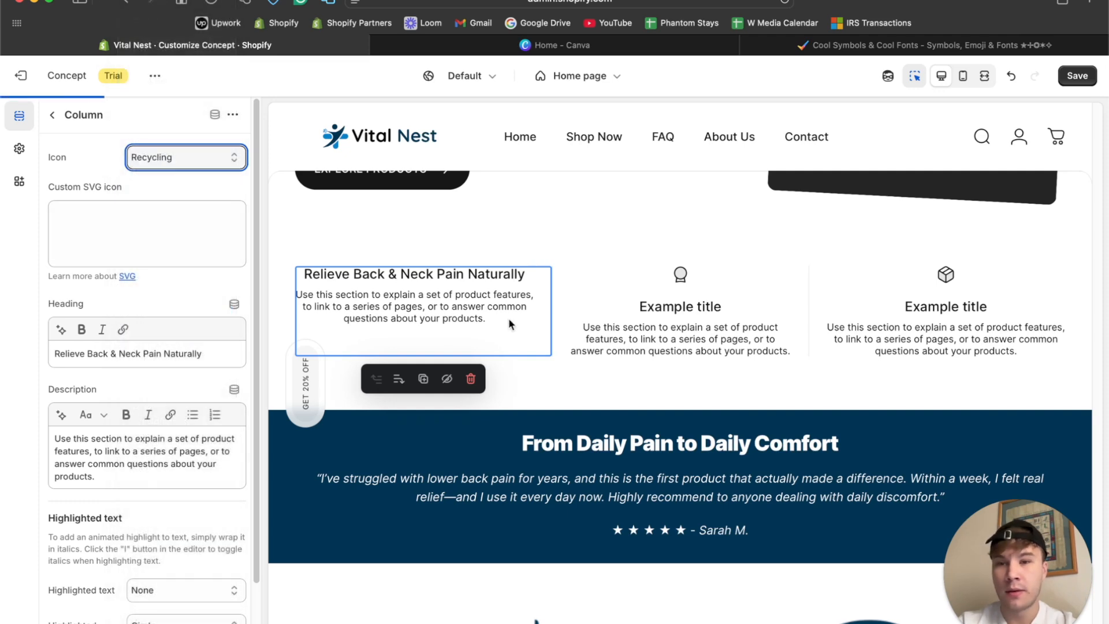
{"action": "left_click", "coordinate": [177, 156]}
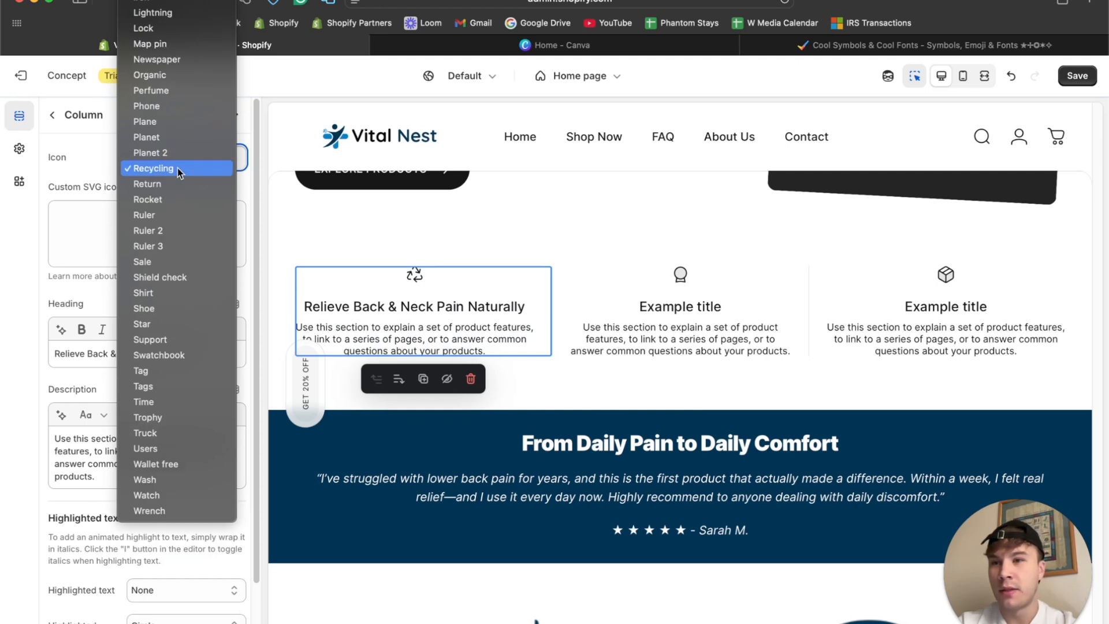
{"action": "left_click", "coordinate": [180, 75]}
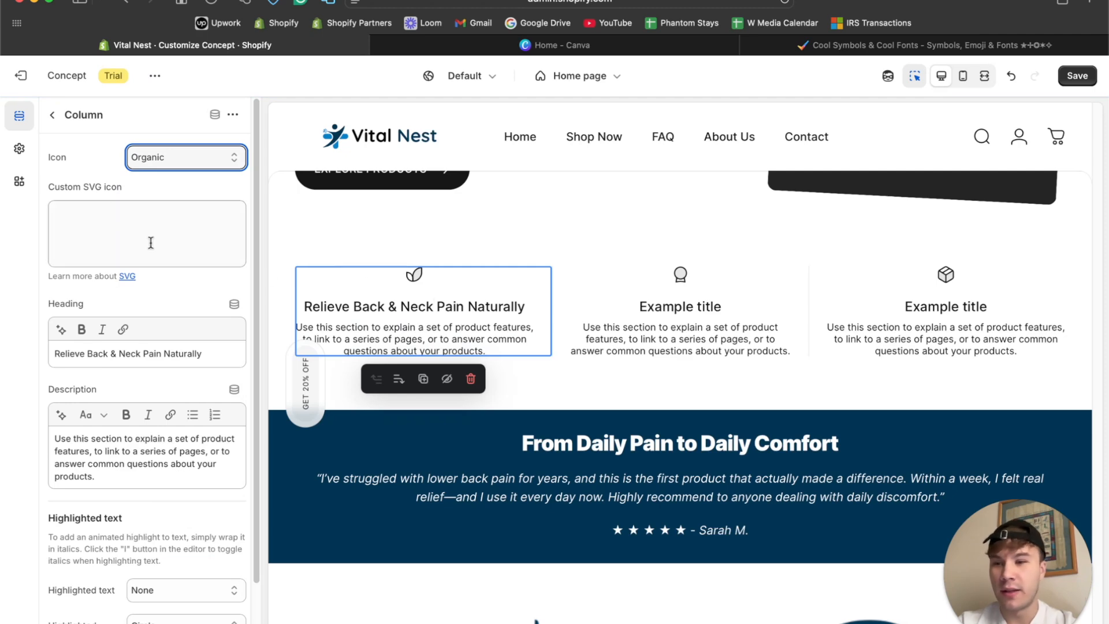
Replace the first column's description with ChatGPT's "Target tension and discomfort without medications or side effects." and remove the list bullet and blank lines.
{"action": "left_click", "coordinate": [574, 617]}
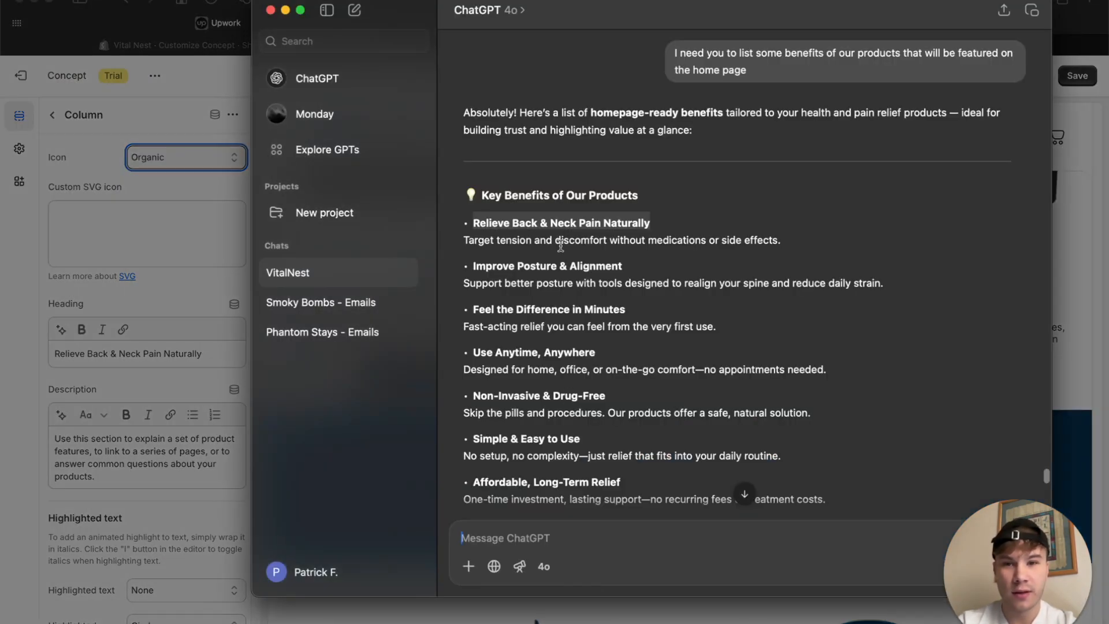
{"action": "left_click_drag", "start_coordinate": [465, 245], "coordinate": [804, 240]}
{"action": "key", "text": "super+c"}
{"action": "left_click", "coordinate": [72, 364]}
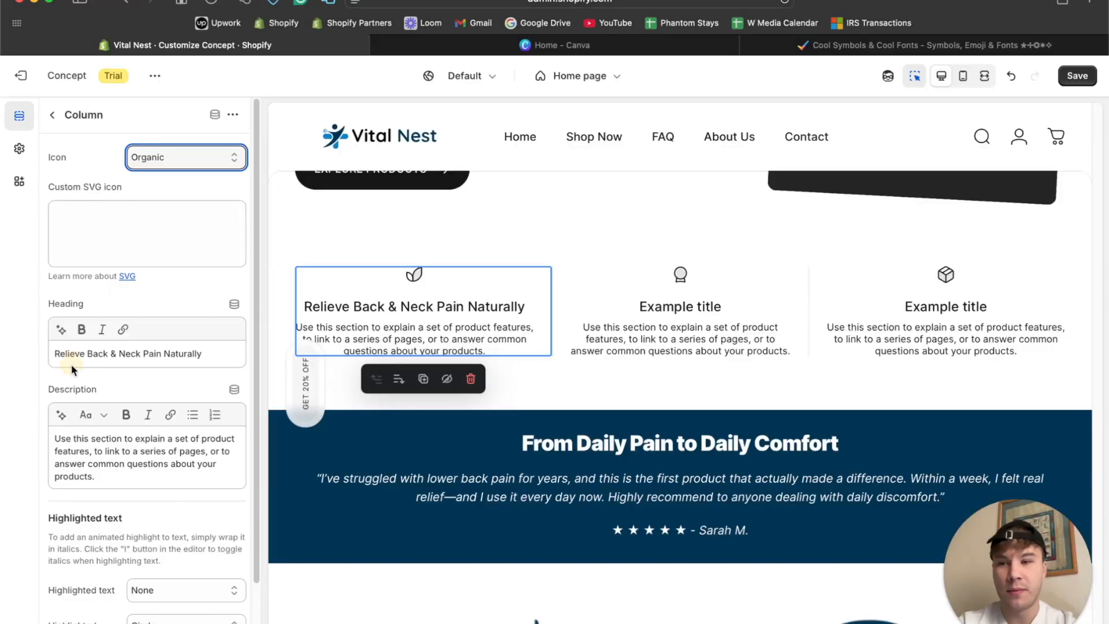
{"action": "triple_click", "coordinate": [121, 460]}
{"action": "key", "text": "super+v"}
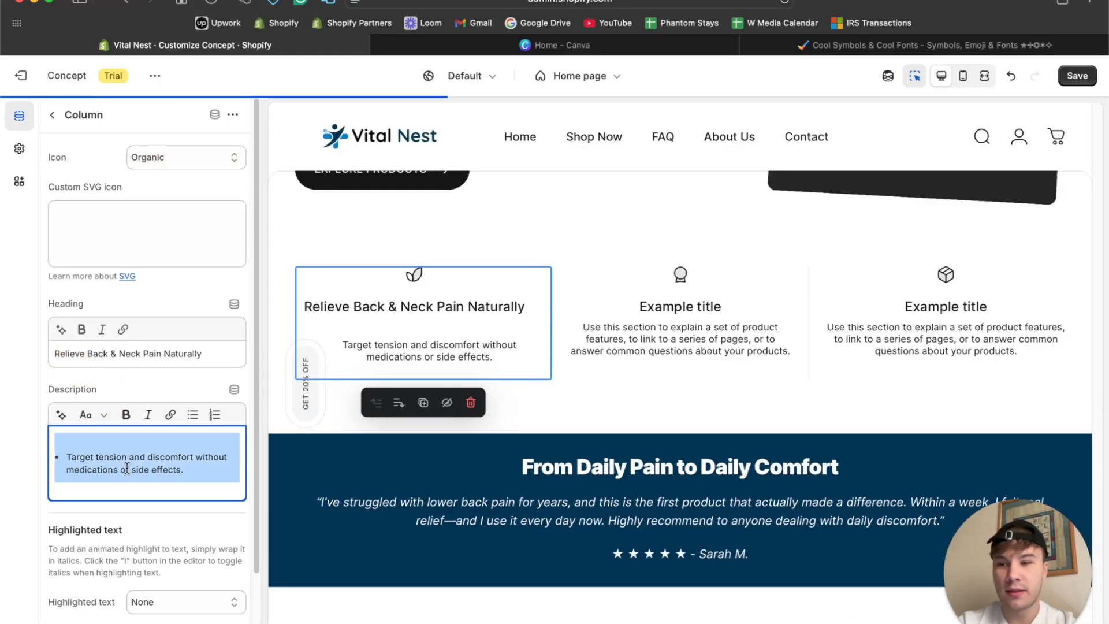
{"action": "key", "text": "super+z"}
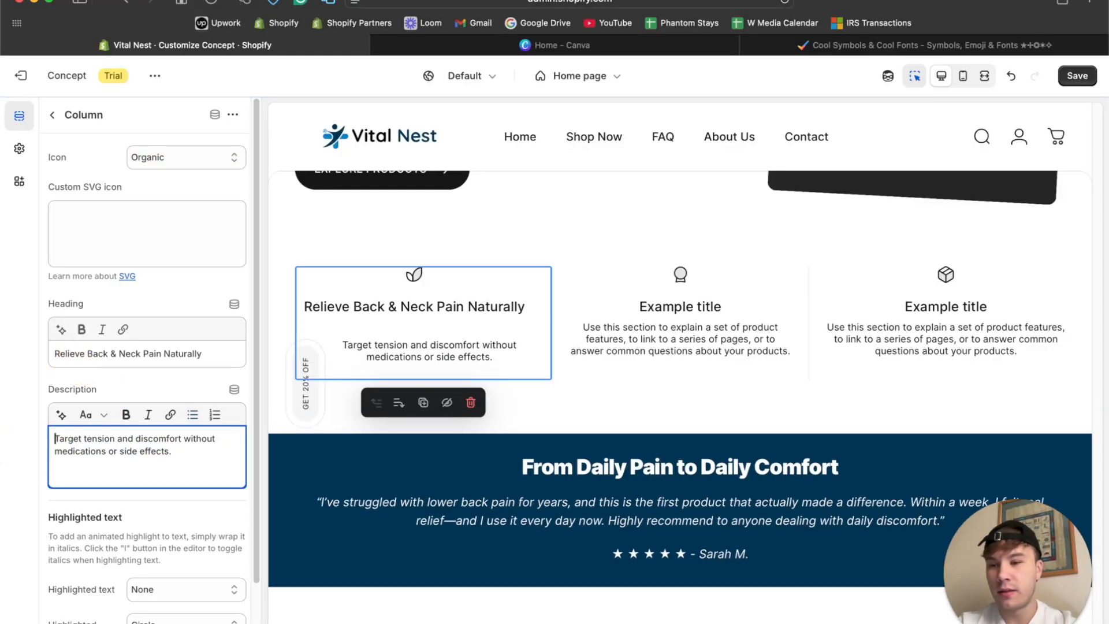
{"action": "left_click", "coordinate": [209, 450]}
{"action": "key", "text": "BackSpace"}
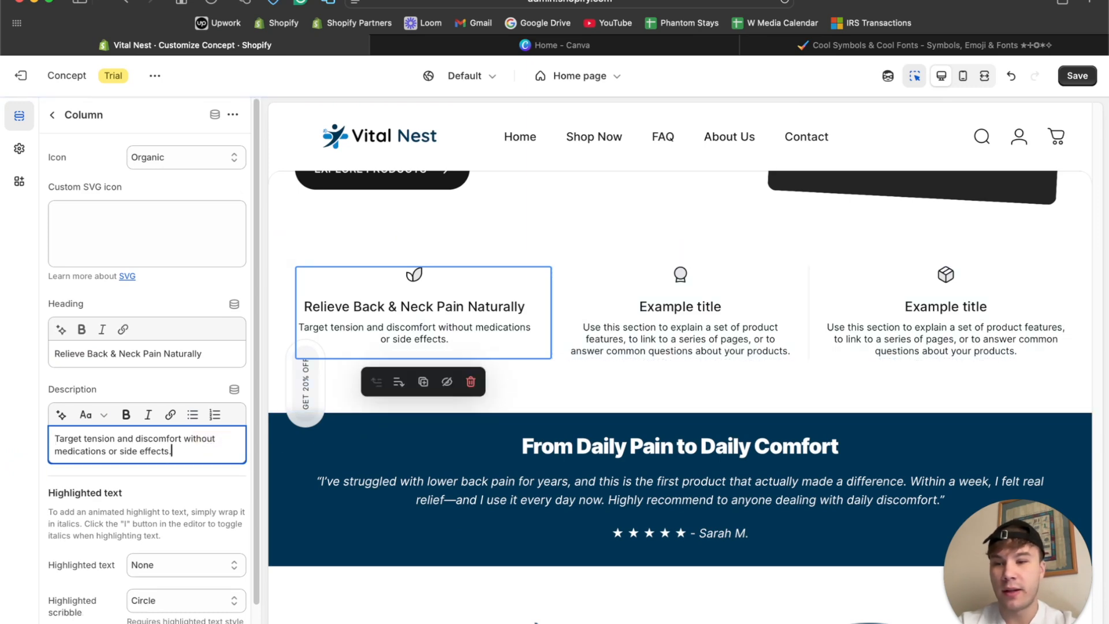
{"action": "key", "text": "ctrl+super+space"}
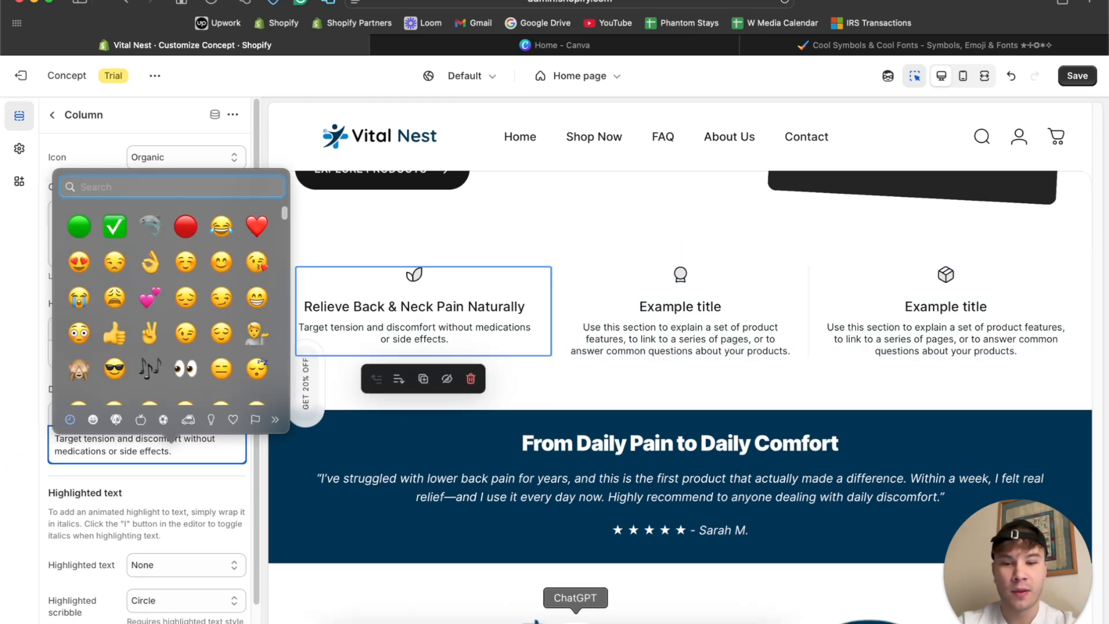
Copy "Non-Invasive & Drug-Free" from ChatGPT's benefits list into the heading of the second column.
{"action": "left_click", "coordinate": [575, 616]}
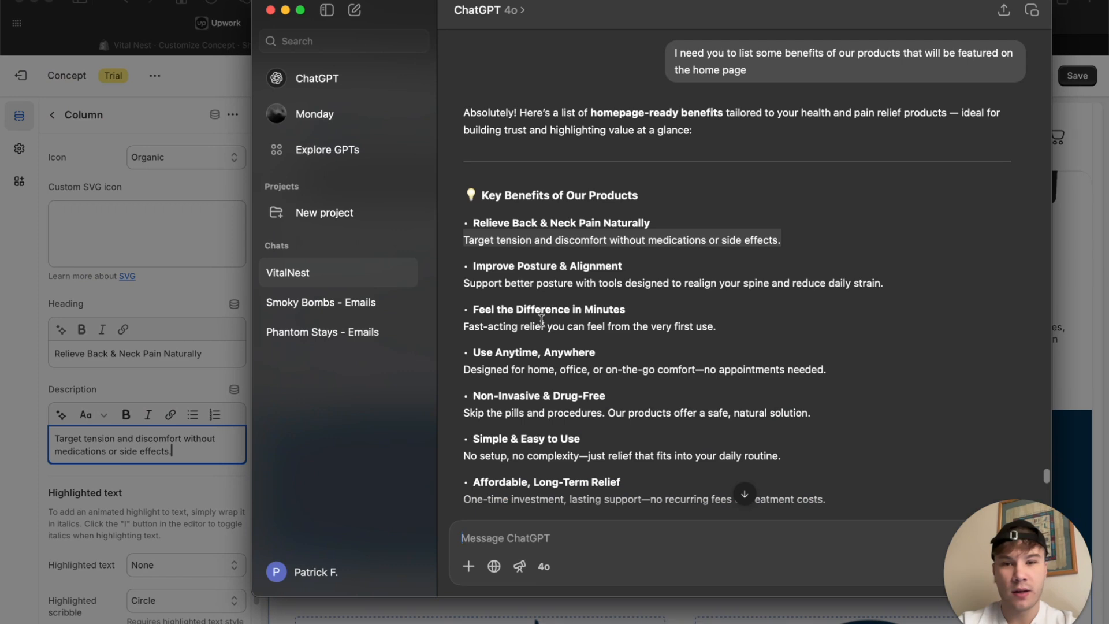
{"action": "scroll", "coordinate": [555, 371], "scroll_direction": "down", "scroll_amount": 2}
{"action": "left_click_drag", "start_coordinate": [607, 330], "coordinate": [331, 306]}
{"action": "key", "text": "super+c"}
{"action": "left_click", "coordinate": [221, 295]}
{"action": "left_click", "coordinate": [658, 291]}
{"action": "left_click", "coordinate": [122, 354]}
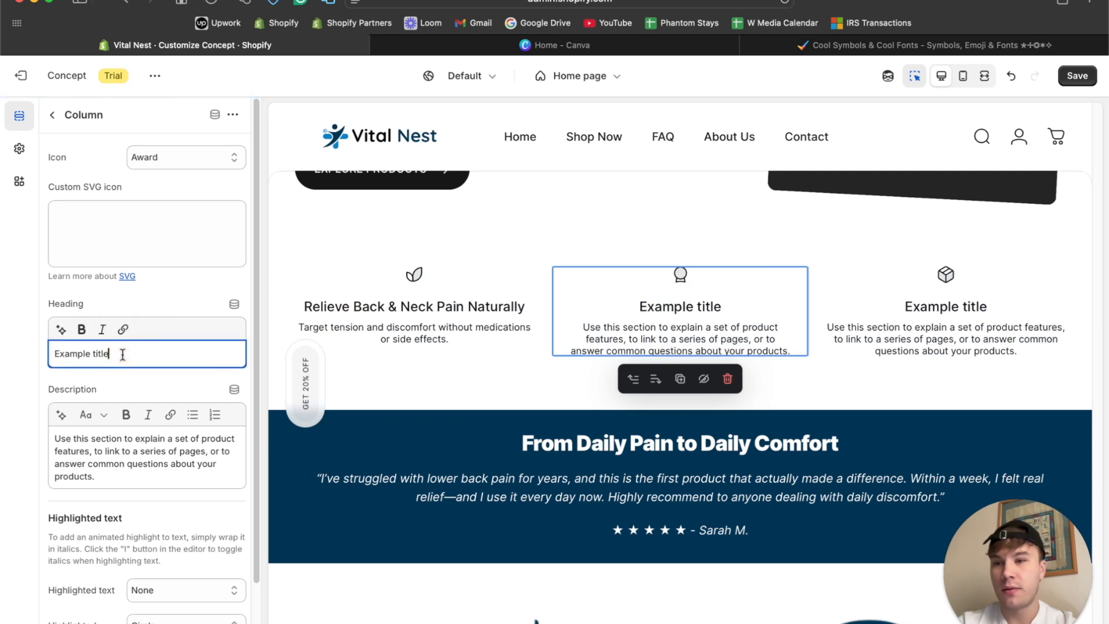
{"action": "key", "text": "super+v"}
Set the second column's icon to Wallet free.
{"action": "left_click", "coordinate": [179, 157]}
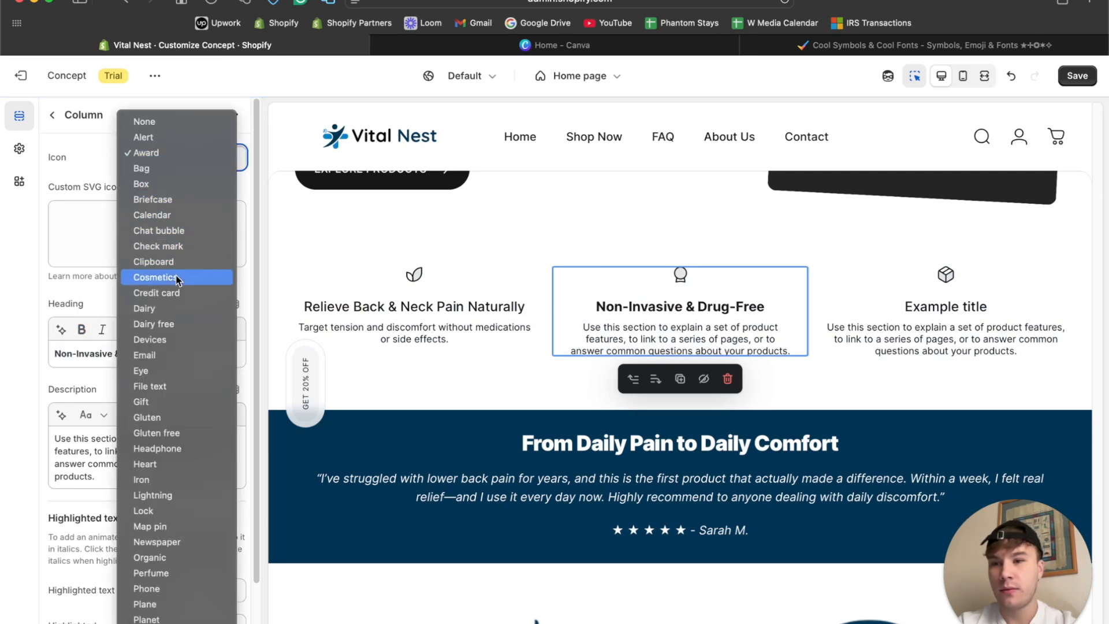
{"action": "scroll", "coordinate": [172, 347], "scroll_direction": "down", "scroll_amount": 3}
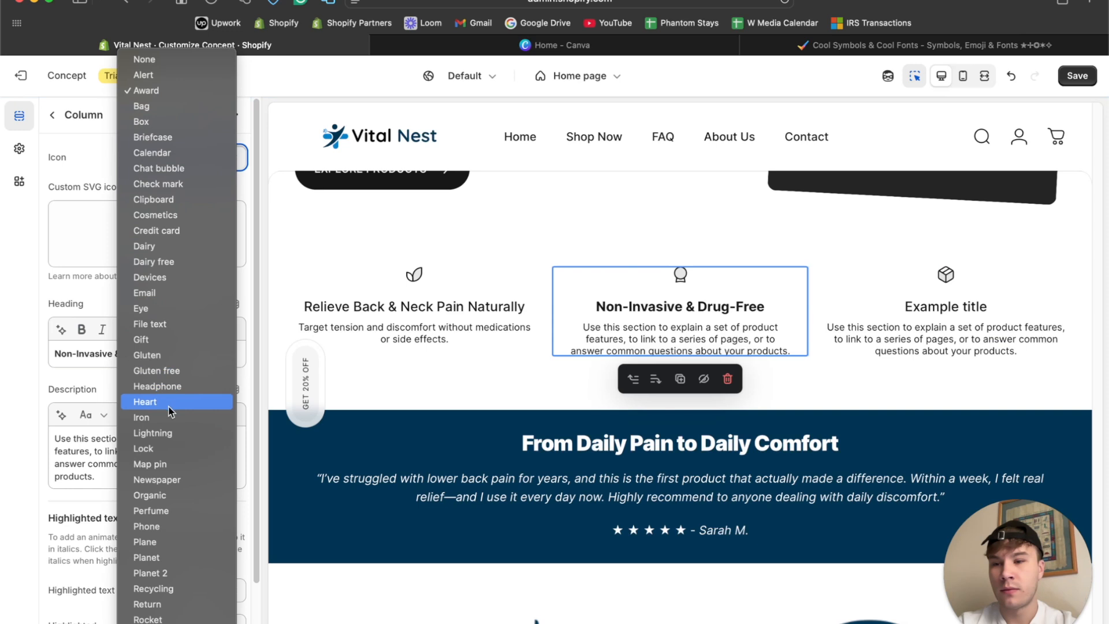
{"action": "scroll", "coordinate": [162, 502], "scroll_direction": "down", "scroll_amount": 5}
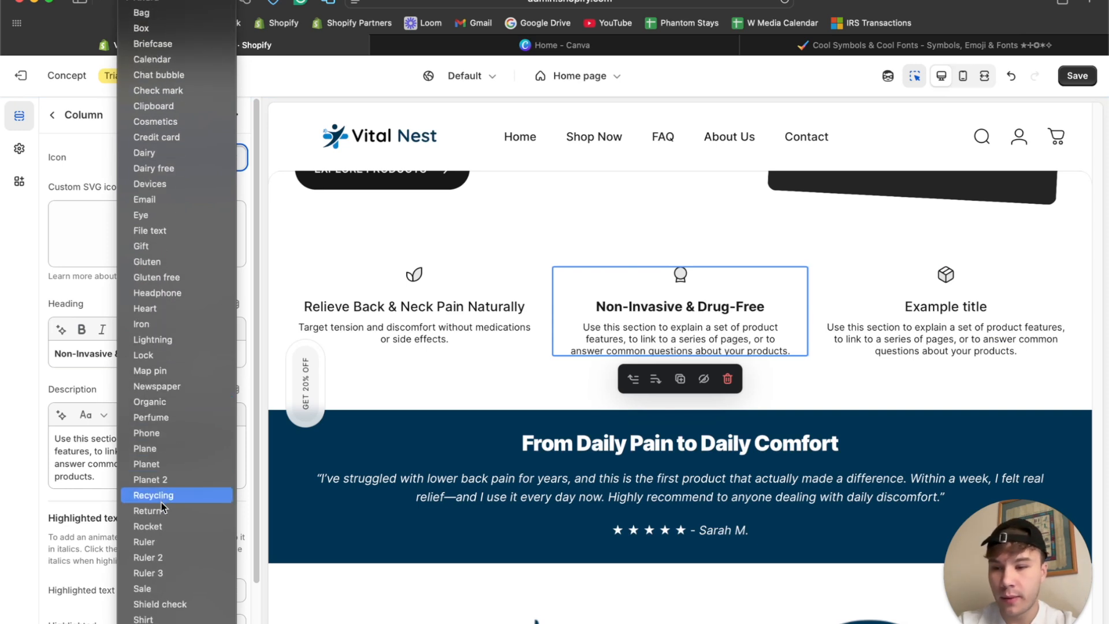
{"action": "scroll", "coordinate": [161, 502], "scroll_direction": "down", "scroll_amount": 5}
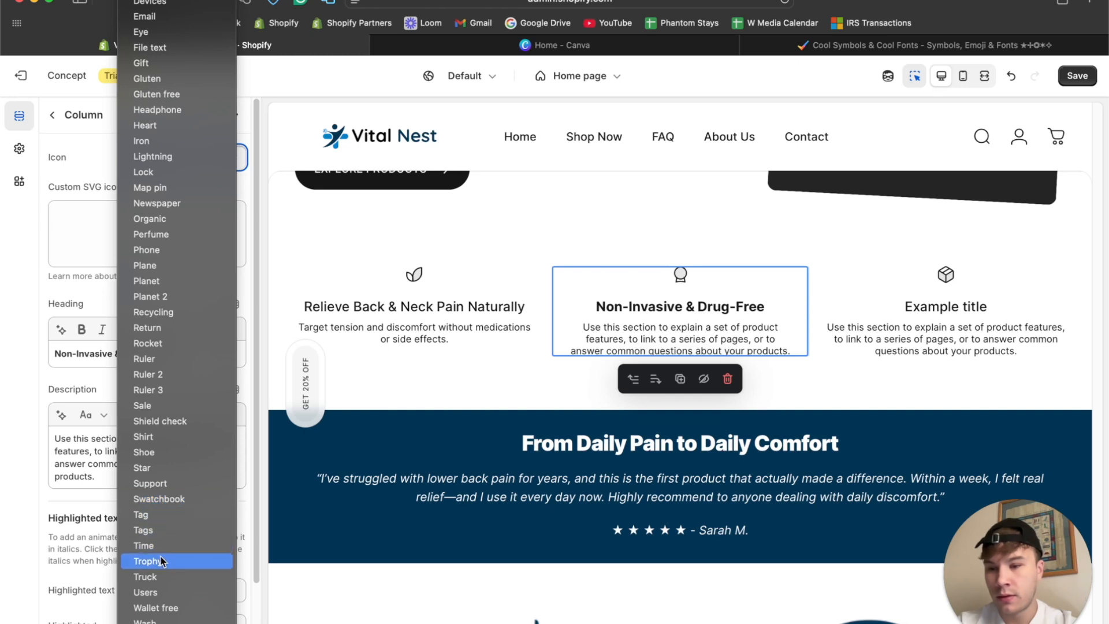
{"action": "left_click", "coordinate": [170, 610]}
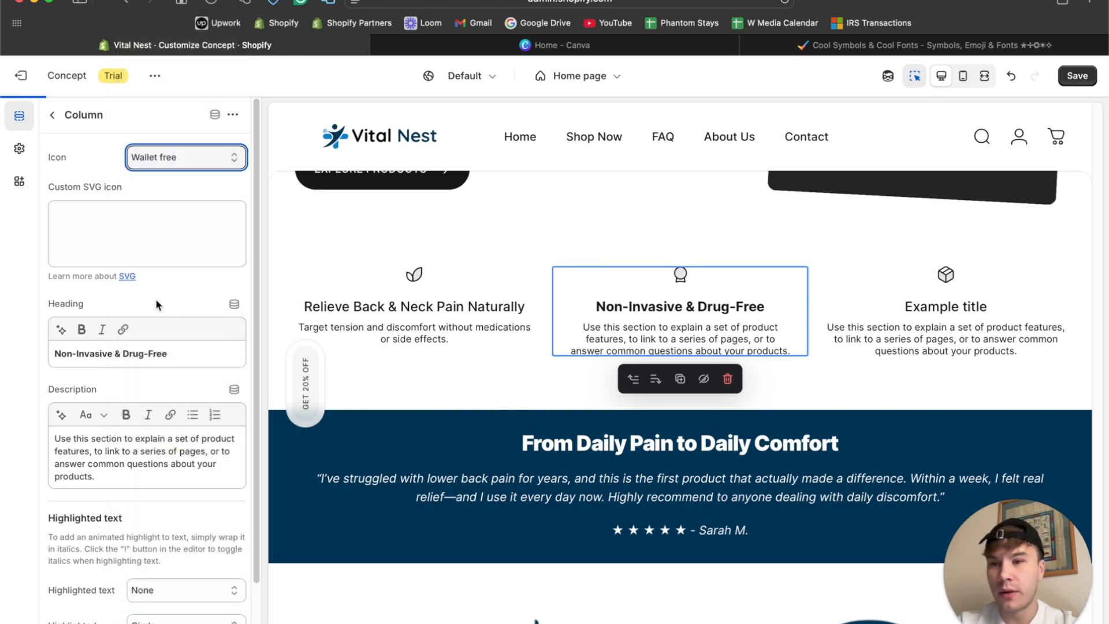
Change the second column's icon to Shield check and remove the bold formatting from its heading.
{"action": "left_click", "coordinate": [188, 159]}
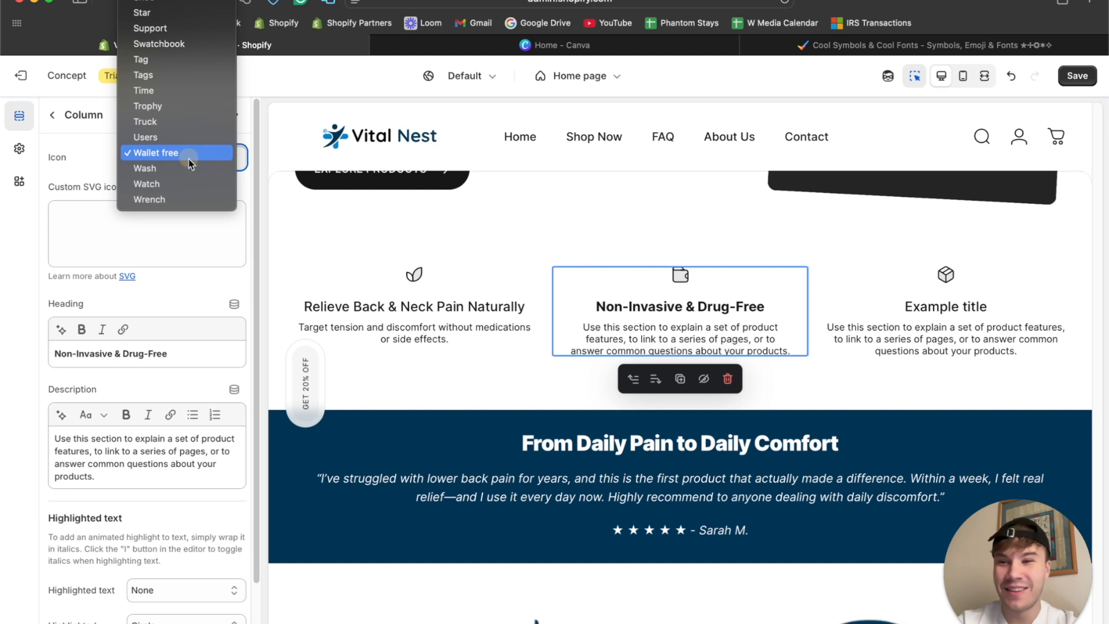
{"action": "scroll", "coordinate": [191, 133], "scroll_direction": "up", "scroll_amount": 3}
{"action": "scroll", "coordinate": [189, 134], "scroll_direction": "up", "scroll_amount": 1}
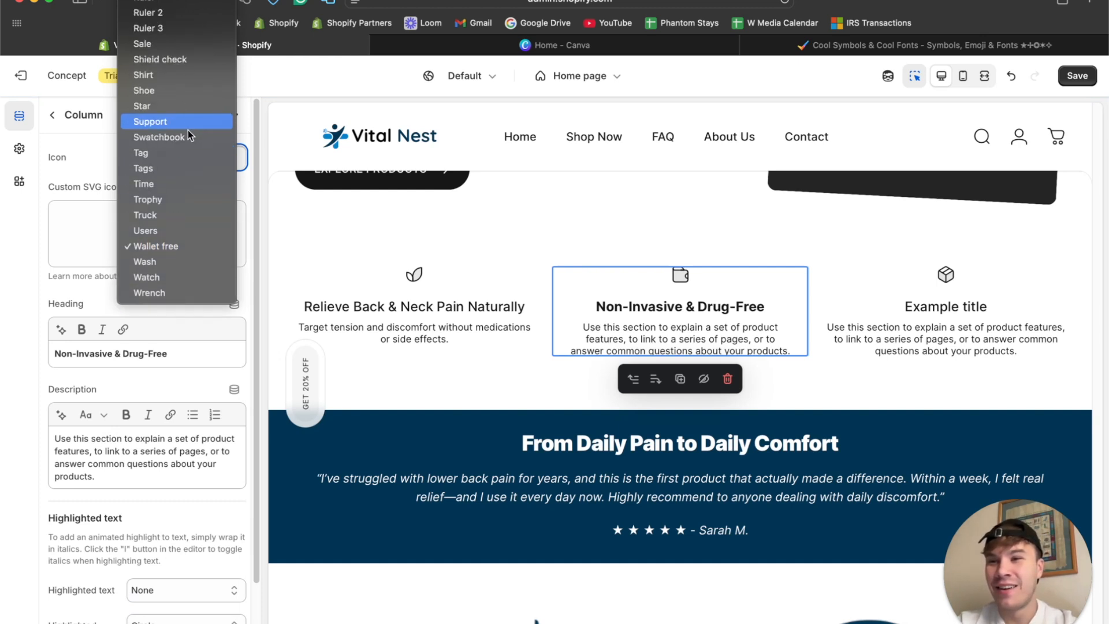
{"action": "scroll", "coordinate": [182, 143], "scroll_direction": "up", "scroll_amount": 5}
{"action": "left_click", "coordinate": [182, 144]}
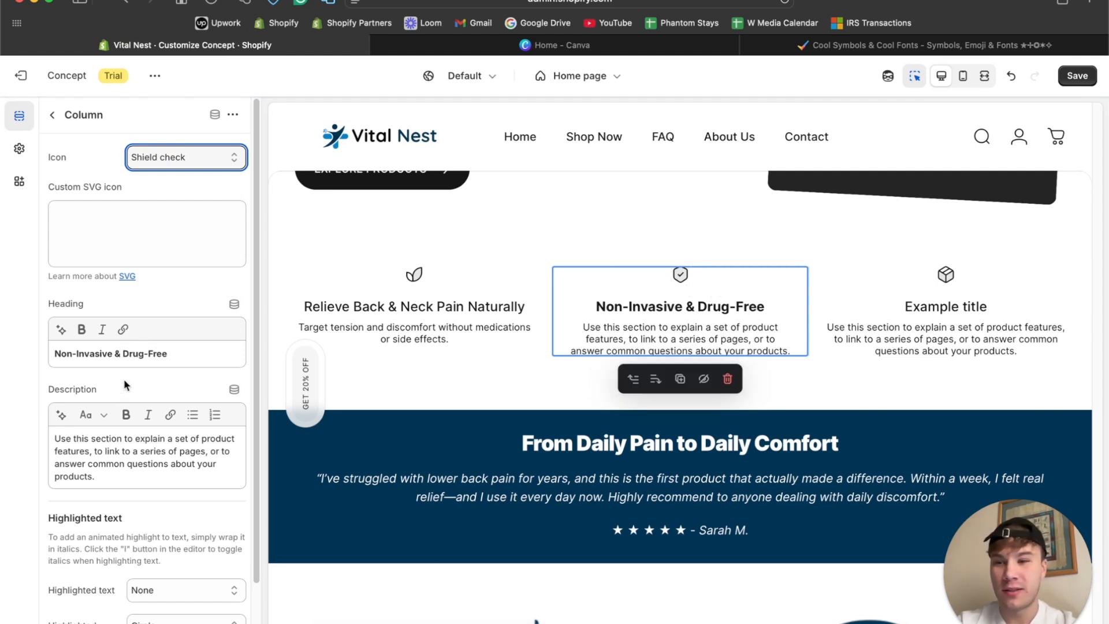
{"action": "triple_click", "coordinate": [132, 354]}
{"action": "left_click", "coordinate": [81, 329]}
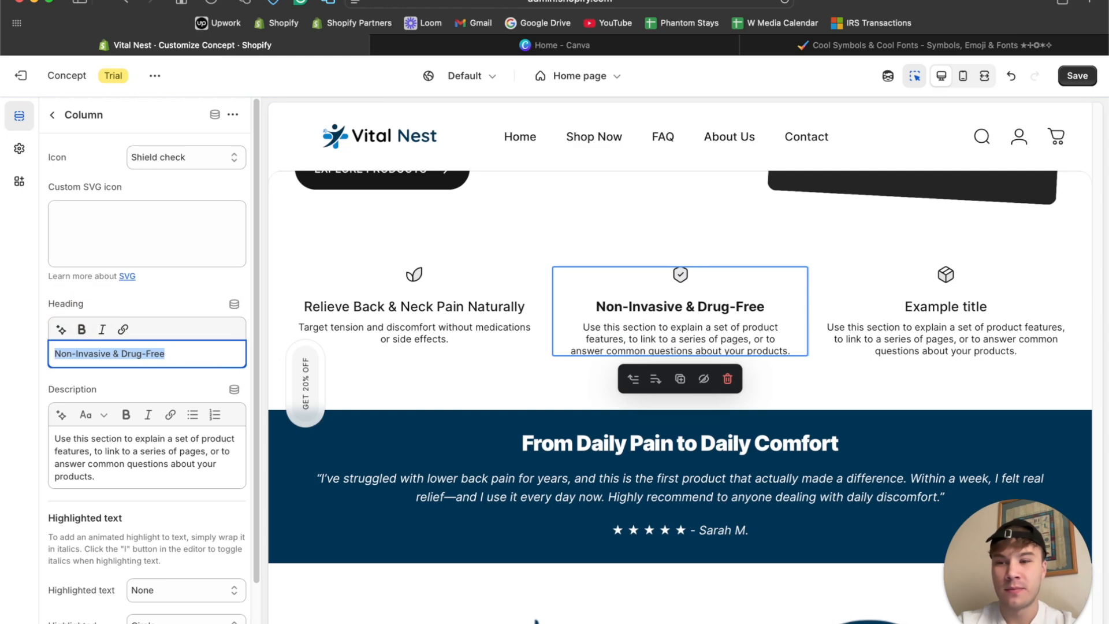
Replace the second column's description with ChatGPT's "Skip the pills and procedures. Our products offer a safe, natural solution." without bullet or blank lines.
{"action": "left_click", "coordinate": [577, 617]}
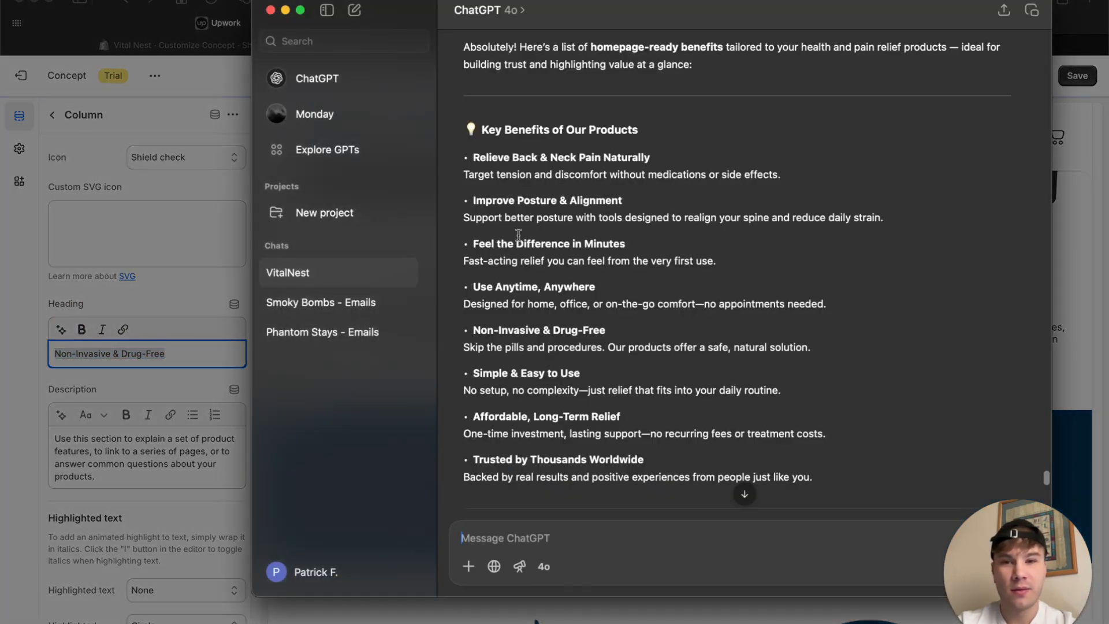
{"action": "scroll", "coordinate": [518, 234], "scroll_direction": "down", "scroll_amount": 2}
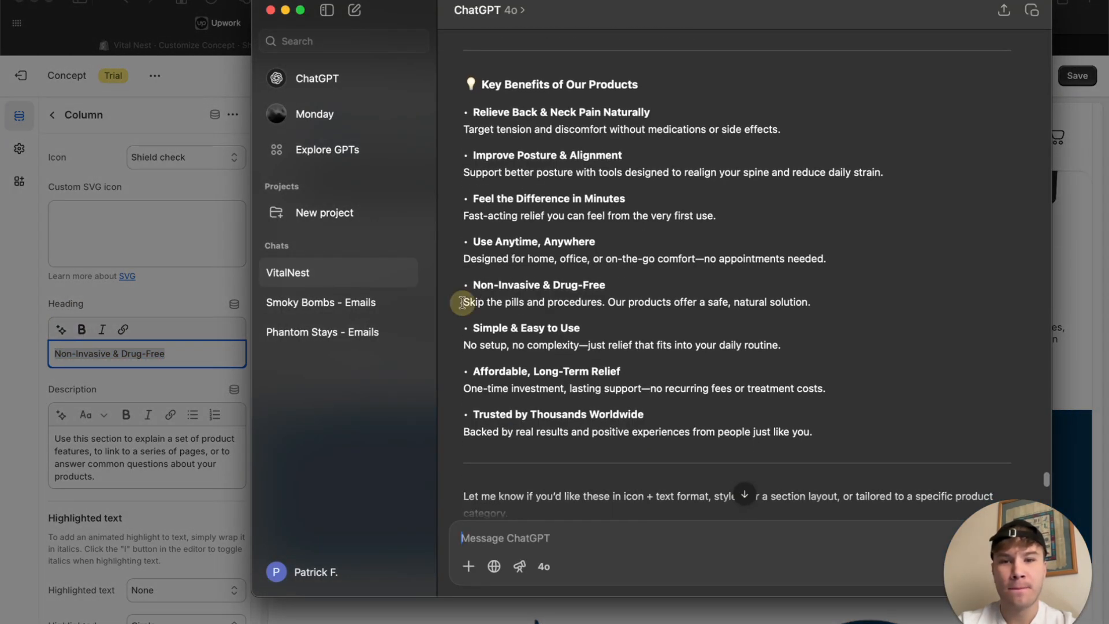
{"action": "left_click_drag", "start_coordinate": [462, 302], "coordinate": [935, 302]}
{"action": "key", "text": "super+c"}
{"action": "left_click", "coordinate": [50, 265]}
{"action": "triple_click", "coordinate": [112, 460]}
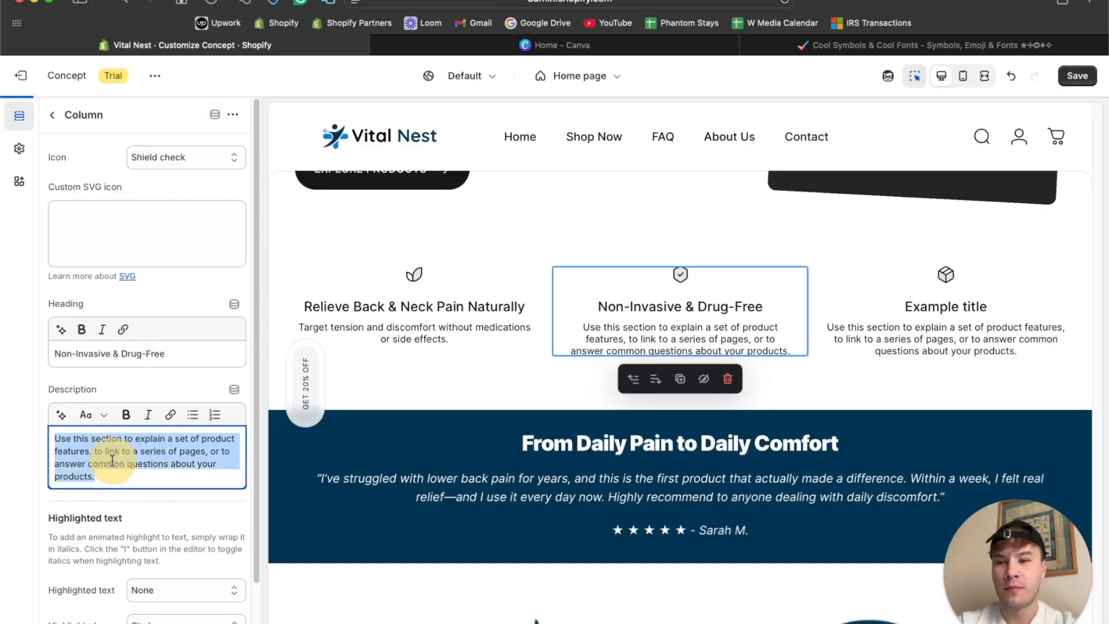
{"action": "key", "text": "super+v"}
{"action": "left_click", "coordinate": [61, 461]}
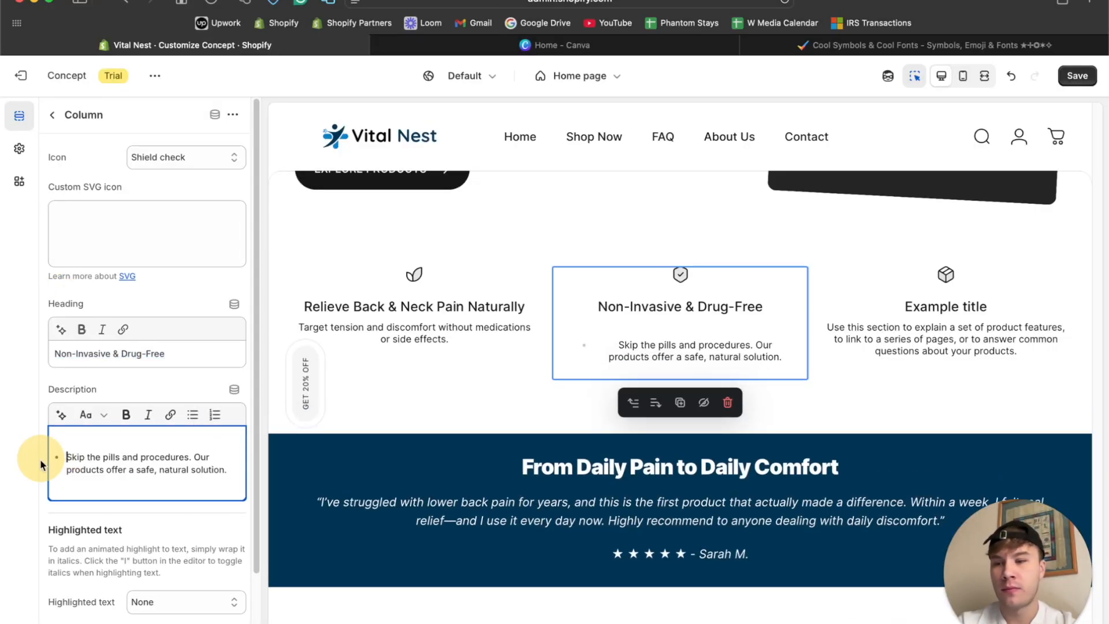
{"action": "key", "text": "BackSpace"}
{"action": "key", "text": "BackSpace"}
{"action": "left_click", "coordinate": [201, 456]}
{"action": "key", "text": "BackSpace"}
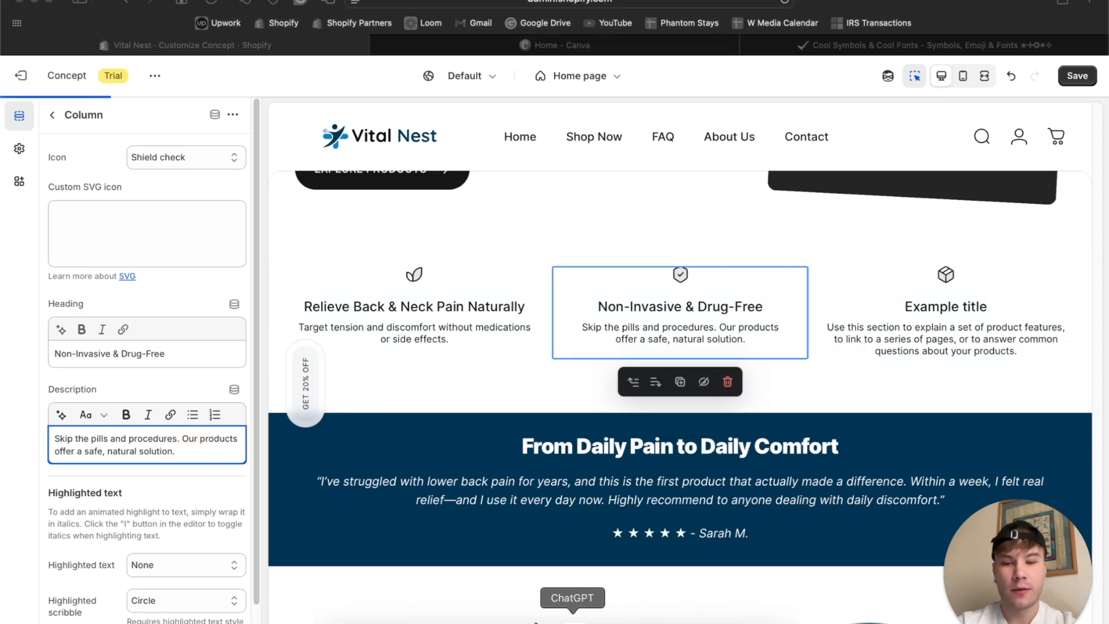
Give the third column the unbolded heading "Affordable, Long-Term Relief" from ChatGPT's benefits list and the Wallet free icon.
{"action": "left_click", "coordinate": [643, 616]}
{"action": "scroll", "coordinate": [482, 321], "scroll_direction": "up", "scroll_amount": 1}
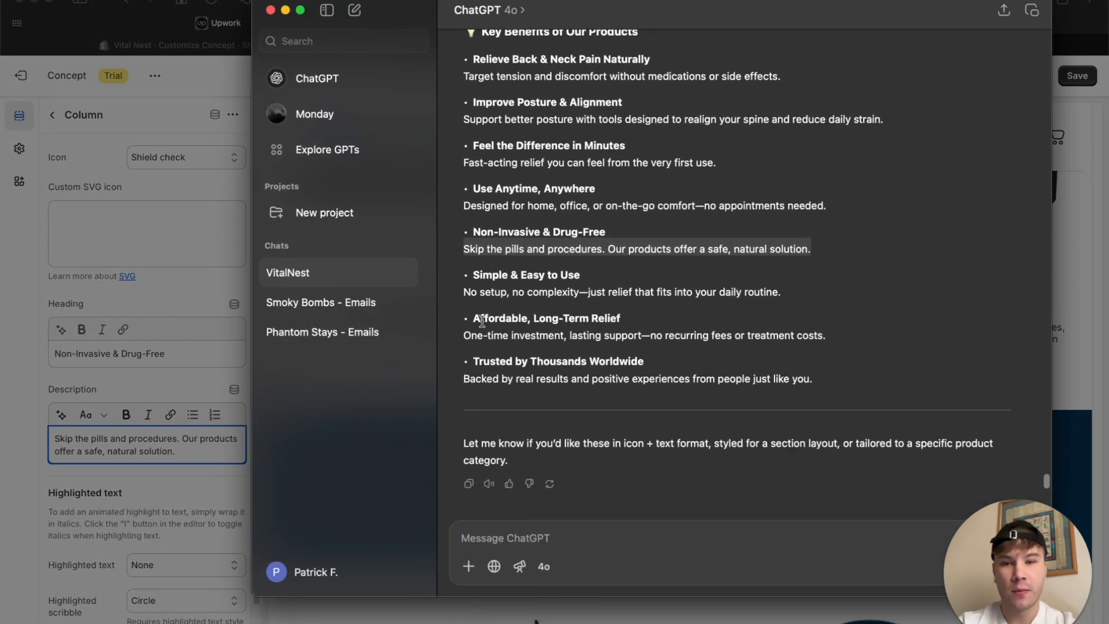
{"action": "left_click_drag", "start_coordinate": [474, 318], "coordinate": [703, 317]}
{"action": "key", "text": "super+c"}
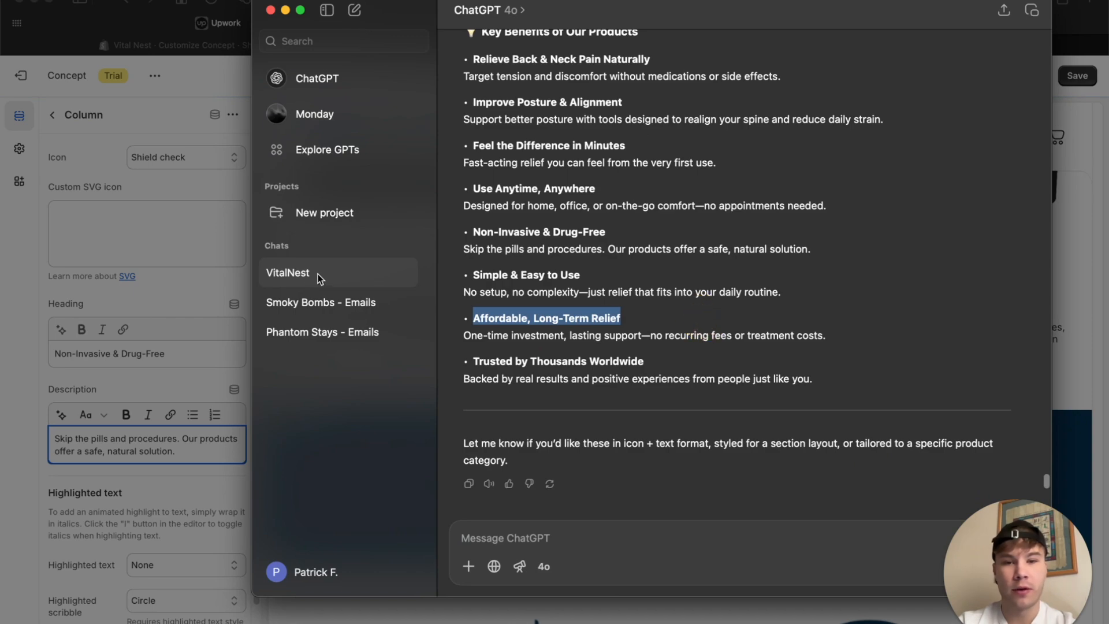
{"action": "left_click", "coordinate": [244, 251]}
{"action": "left_click", "coordinate": [897, 324]}
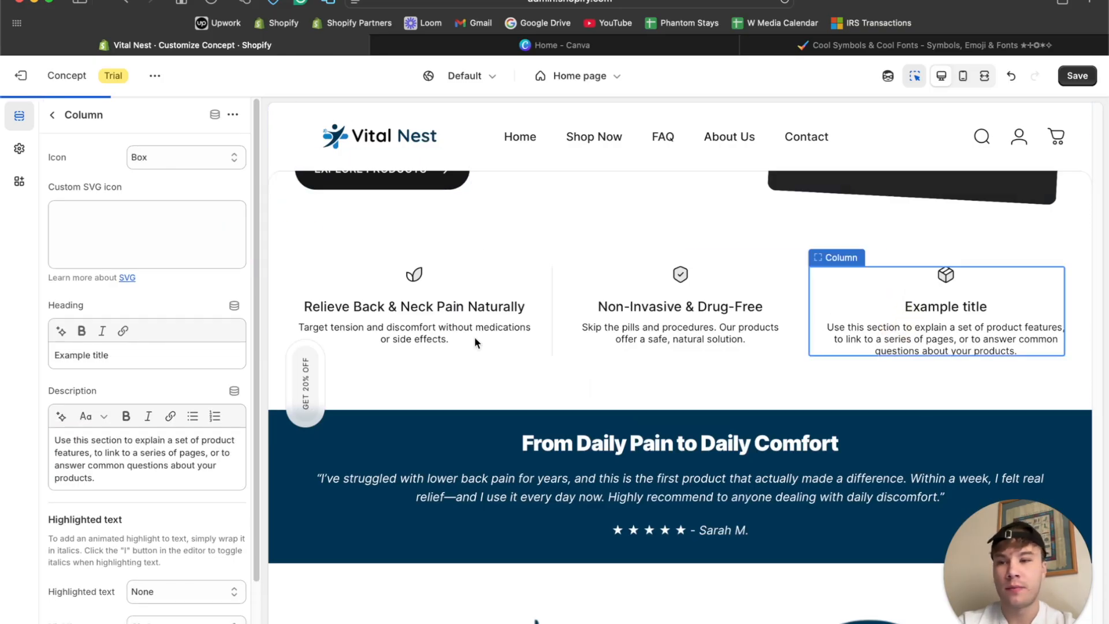
{"action": "left_click", "coordinate": [175, 351]}
{"action": "key", "text": "super+a"}
{"action": "key", "text": "super+v"}
{"action": "key", "text": "super+a"}
{"action": "left_click", "coordinate": [82, 329]}
{"action": "left_click", "coordinate": [180, 157]}
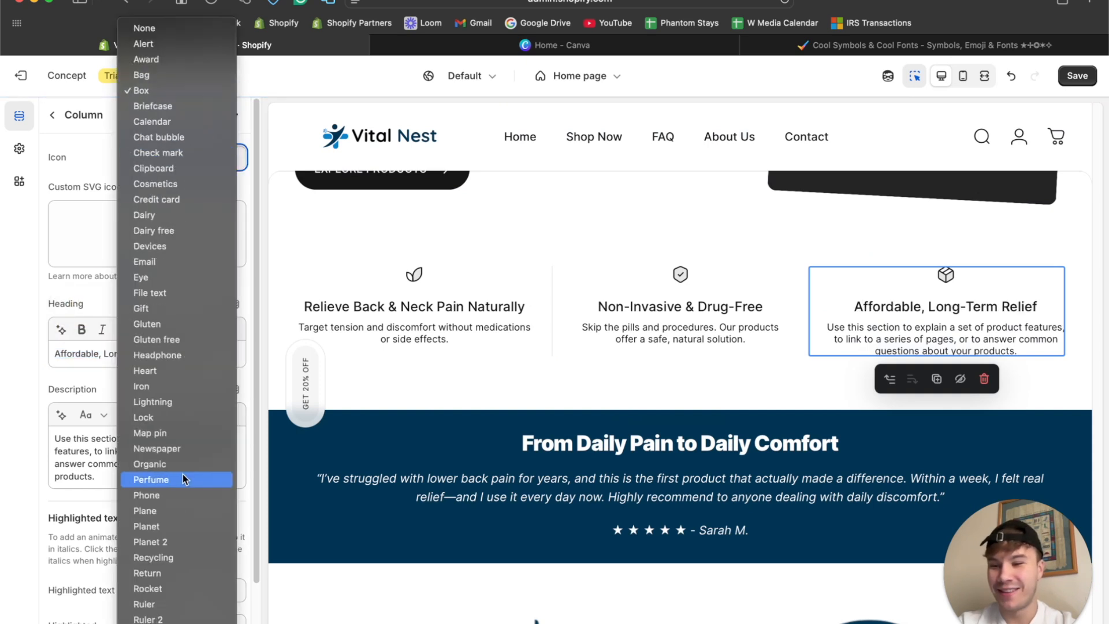
{"action": "left_click", "coordinate": [162, 614]}
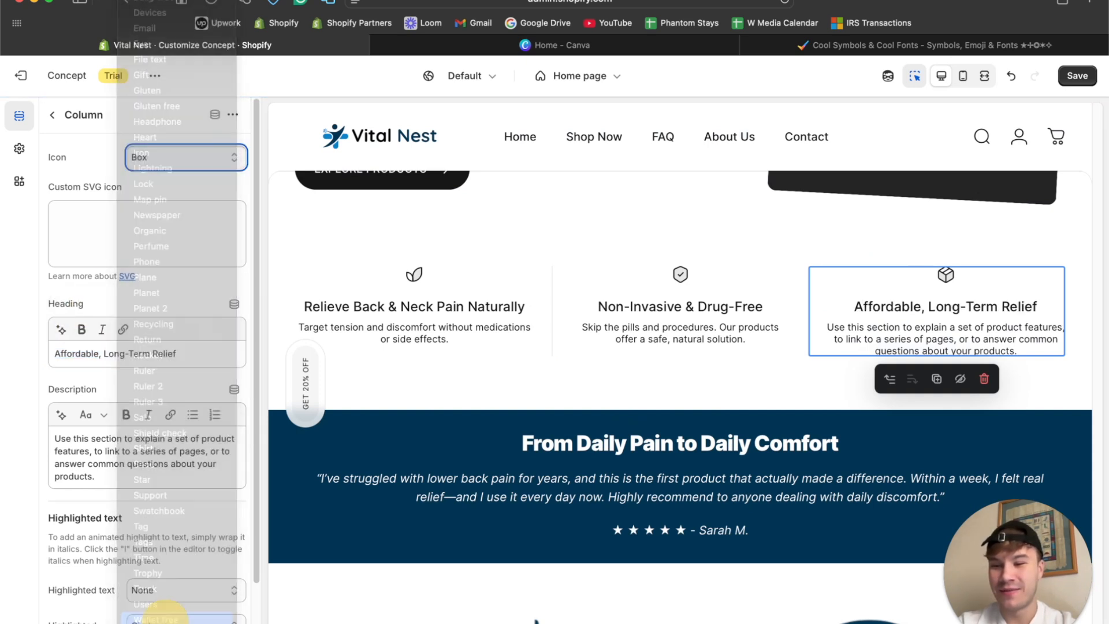
Replace the third column's description with ChatGPT's "One-time investment, lasting support—no recurring fees or treatment costs." without bullet or blank lines, and save the page.
{"action": "left_click", "coordinate": [578, 620]}
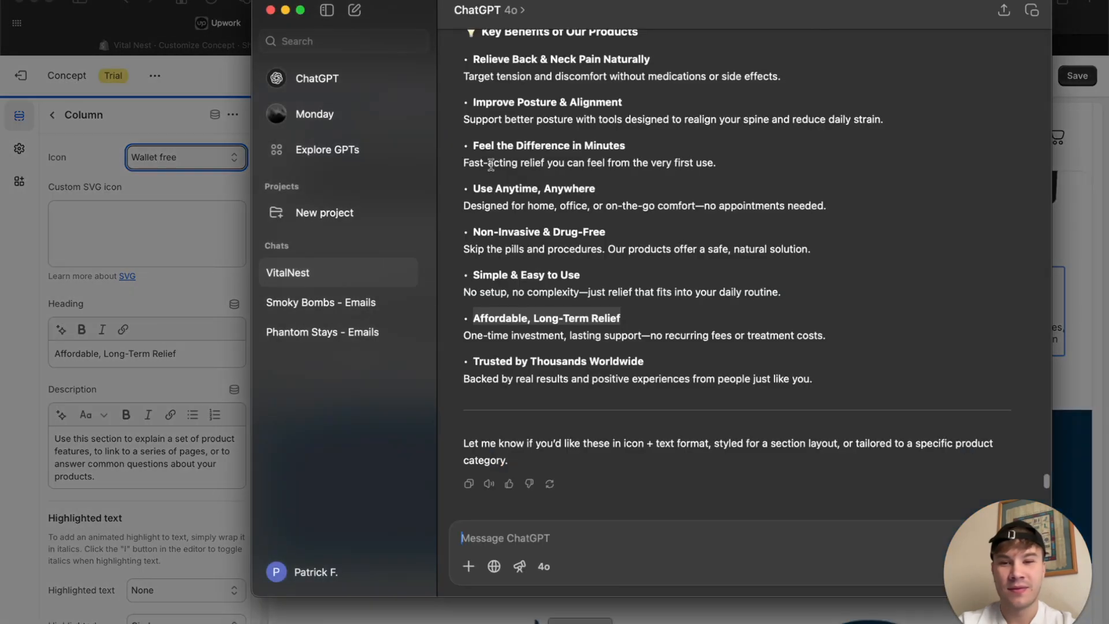
{"action": "left_click_drag", "start_coordinate": [460, 334], "coordinate": [833, 328]}
{"action": "key", "text": "super+c"}
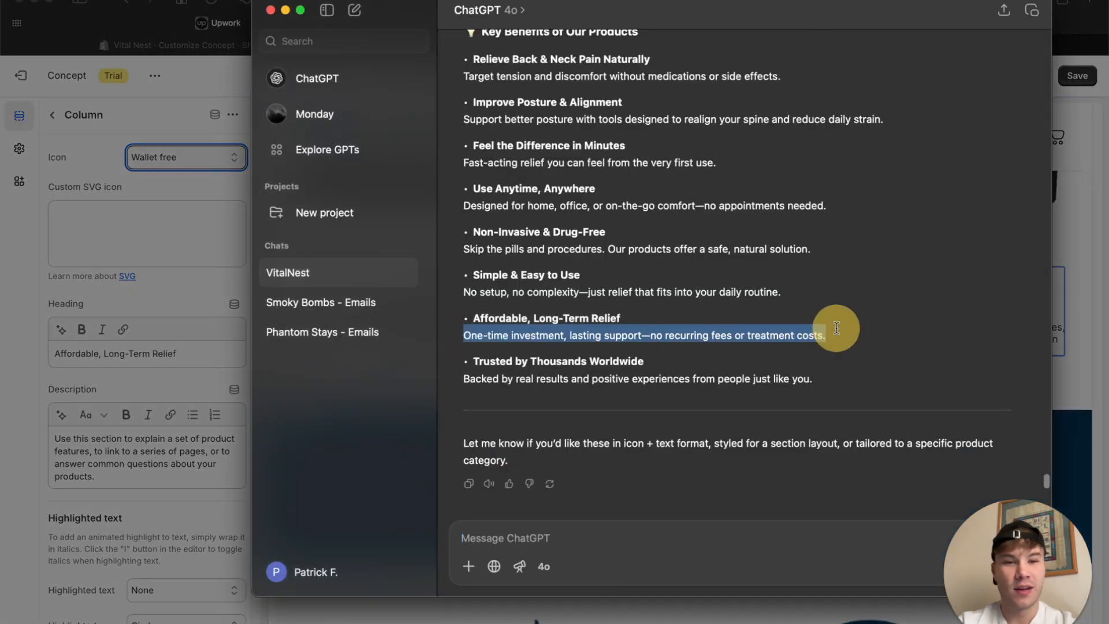
{"action": "left_click", "coordinate": [211, 341]}
{"action": "left_click", "coordinate": [115, 441]}
{"action": "key", "text": "super+a"}
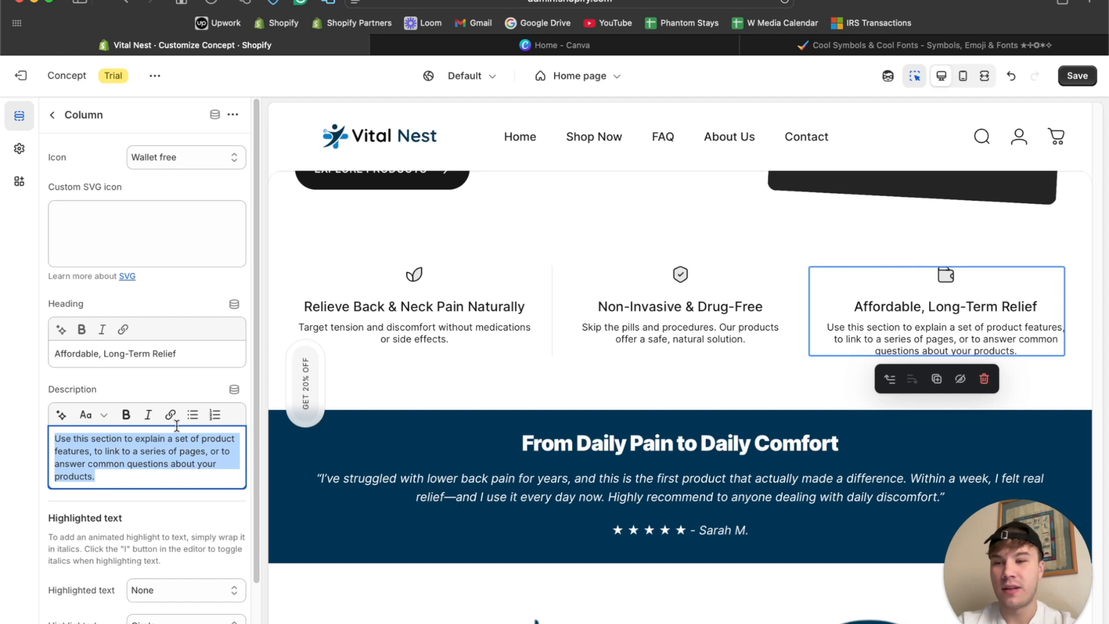
{"action": "key", "text": "super+v"}
{"action": "left_click_drag", "start_coordinate": [67, 457], "coordinate": [3, 417]}
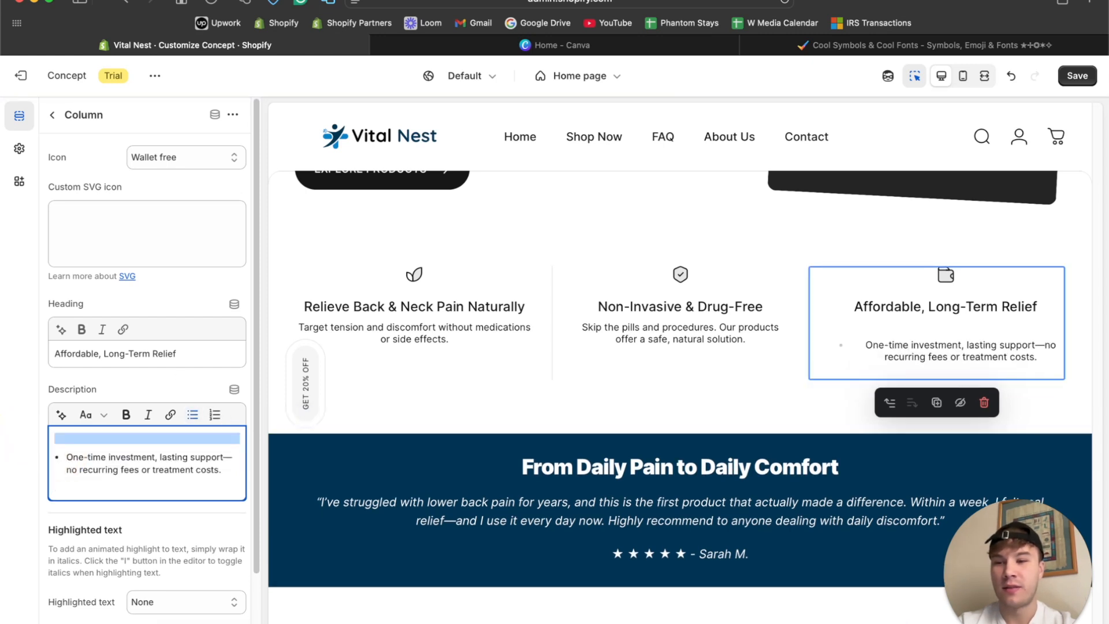
{"action": "key", "text": "BackSpace"}
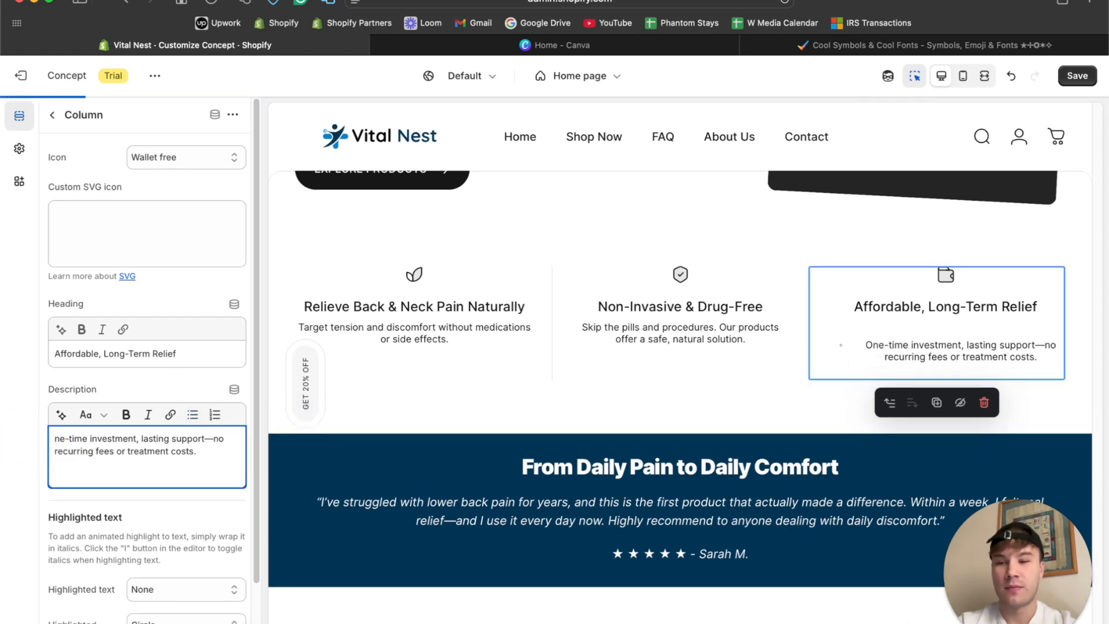
{"action": "type", "text": "O"}
{"action": "left_click", "coordinate": [212, 461]}
{"action": "key", "text": "BackSpace"}
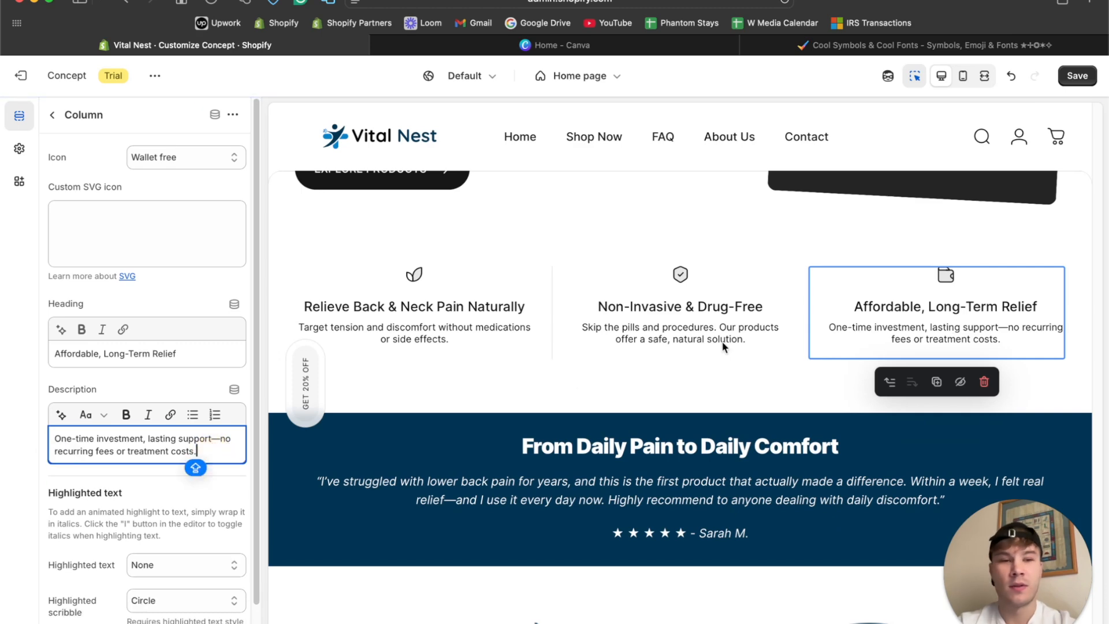
{"action": "left_click", "coordinate": [1077, 76]}
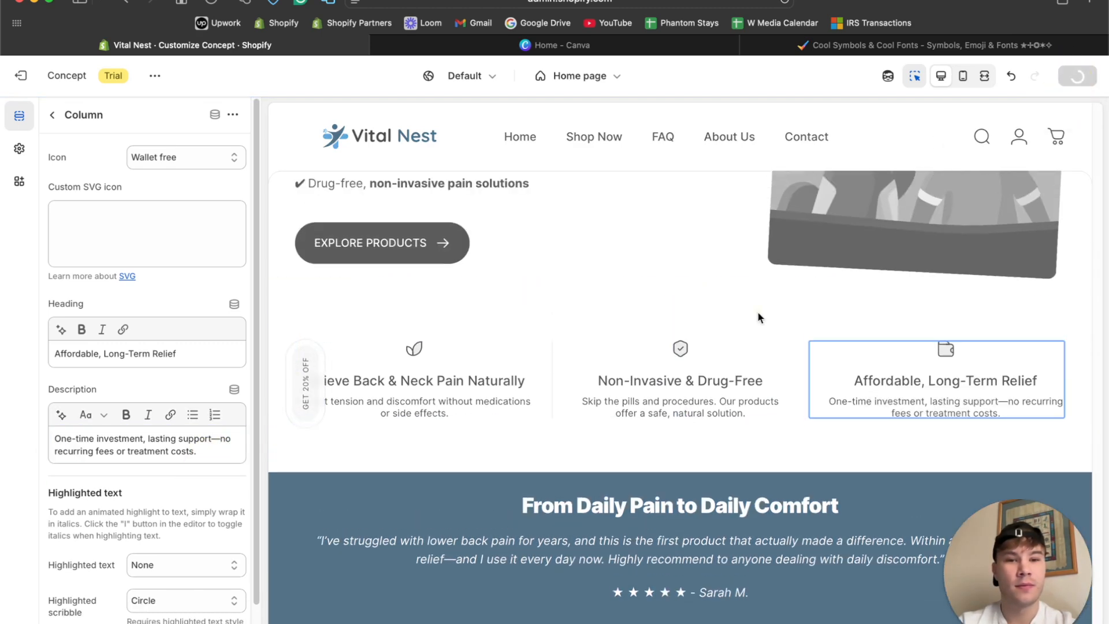
Examine the home page from the hero down to the testimonial in the full-width preview with the inspector turned off.
{"action": "scroll", "coordinate": [757, 311], "scroll_direction": "up", "scroll_amount": 10}
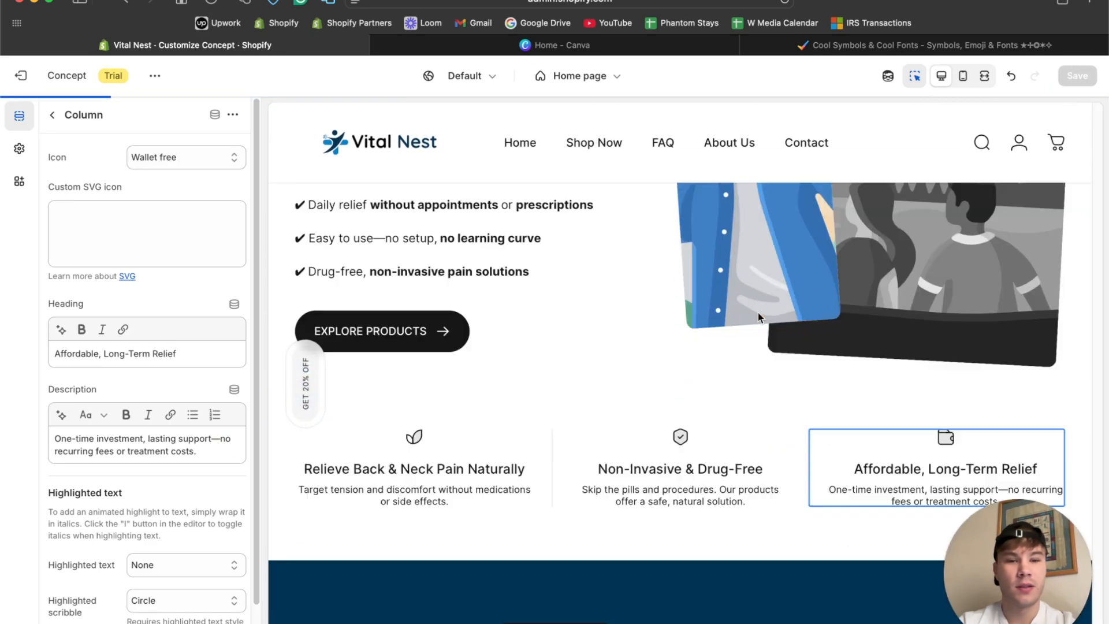
{"action": "scroll", "coordinate": [758, 314], "scroll_direction": "down", "scroll_amount": 10}
{"action": "scroll", "coordinate": [758, 315], "scroll_direction": "up", "scroll_amount": 20}
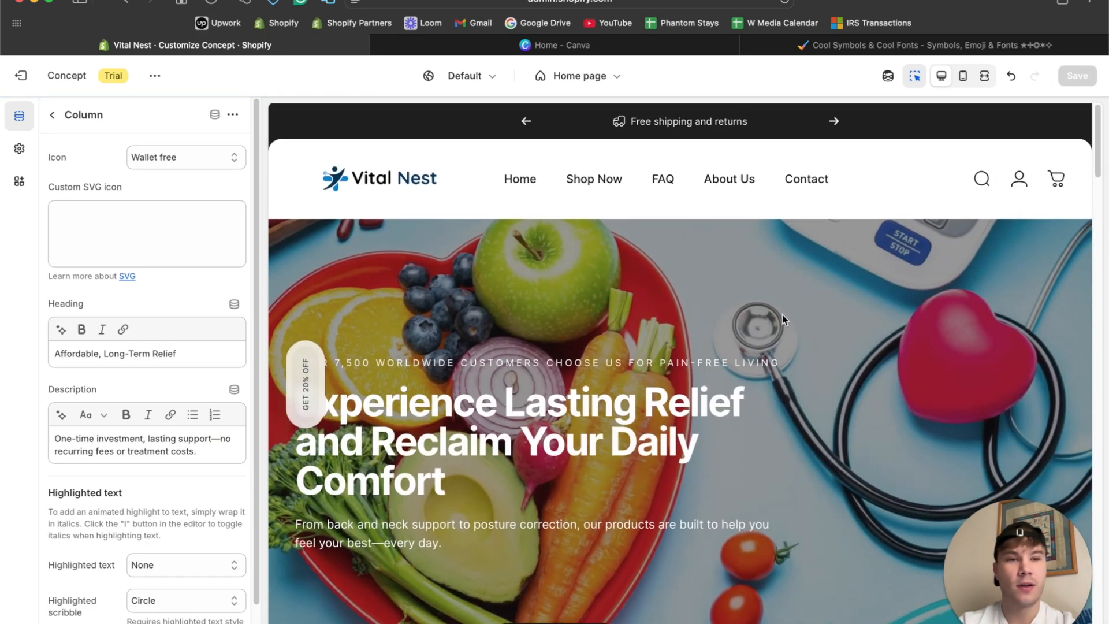
{"action": "scroll", "coordinate": [782, 315], "scroll_direction": "down", "scroll_amount": 5}
{"action": "left_click", "coordinate": [984, 76]}
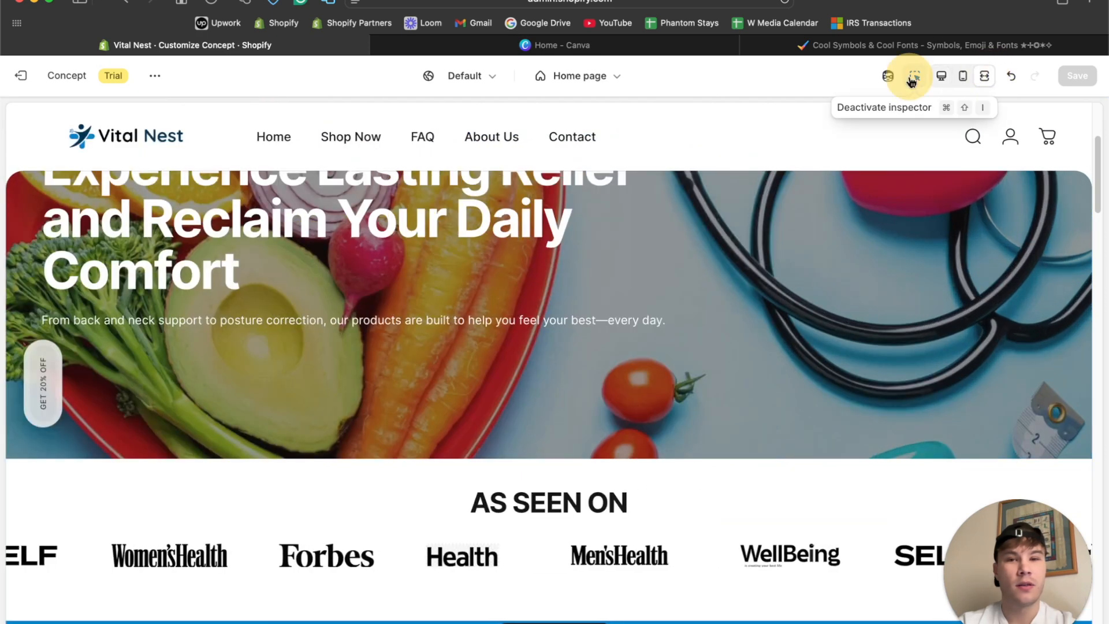
{"action": "scroll", "coordinate": [616, 364], "scroll_direction": "down", "scroll_amount": 15}
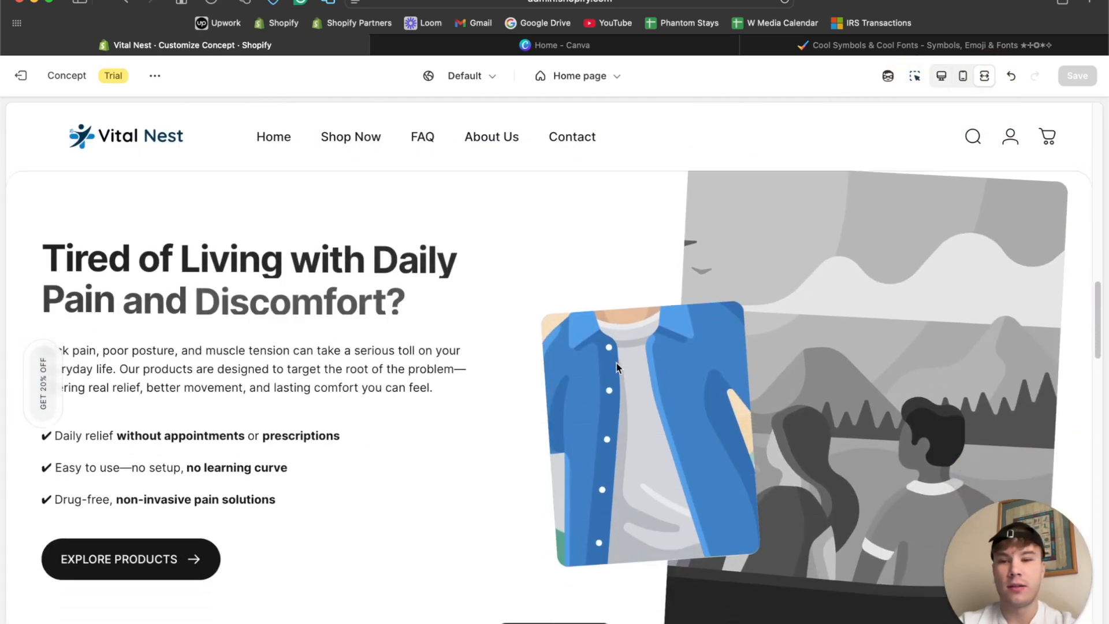
{"action": "scroll", "coordinate": [615, 362], "scroll_direction": "down", "scroll_amount": 8}
{"action": "scroll", "coordinate": [616, 363], "scroll_direction": "down", "scroll_amount": 12}
{"action": "scroll", "coordinate": [616, 363], "scroll_direction": "up", "scroll_amount": 20}
{"action": "scroll", "coordinate": [616, 363], "scroll_direction": "down", "scroll_amount": 12}
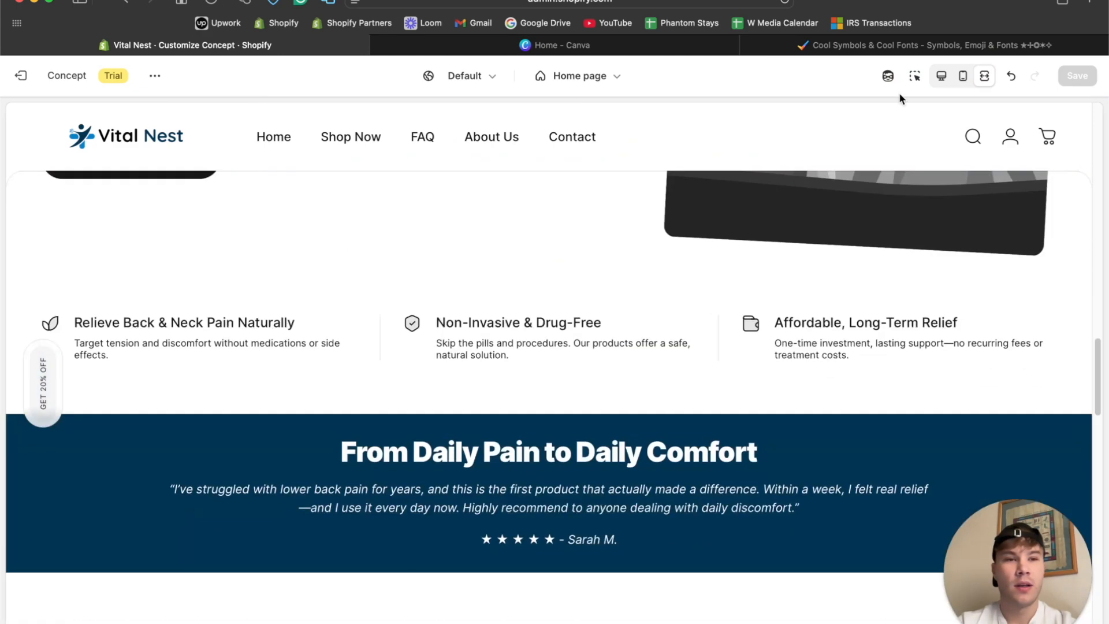
Return to the desktop preview and examine the layout around the benefit columns and the testimonial banner.
{"action": "left_click", "coordinate": [942, 76]}
{"action": "scroll", "coordinate": [471, 345], "scroll_direction": "down", "scroll_amount": 3}
{"action": "scroll", "coordinate": [472, 345], "scroll_direction": "up", "scroll_amount": 6}
{"action": "scroll", "coordinate": [473, 350], "scroll_direction": "up", "scroll_amount": 6}
{"action": "scroll", "coordinate": [473, 350], "scroll_direction": "down", "scroll_amount": 8}
{"action": "scroll", "coordinate": [473, 350], "scroll_direction": "up", "scroll_amount": 2}
{"action": "scroll", "coordinate": [471, 346], "scroll_direction": "up", "scroll_amount": 4}
{"action": "scroll", "coordinate": [471, 346], "scroll_direction": "down", "scroll_amount": 3}
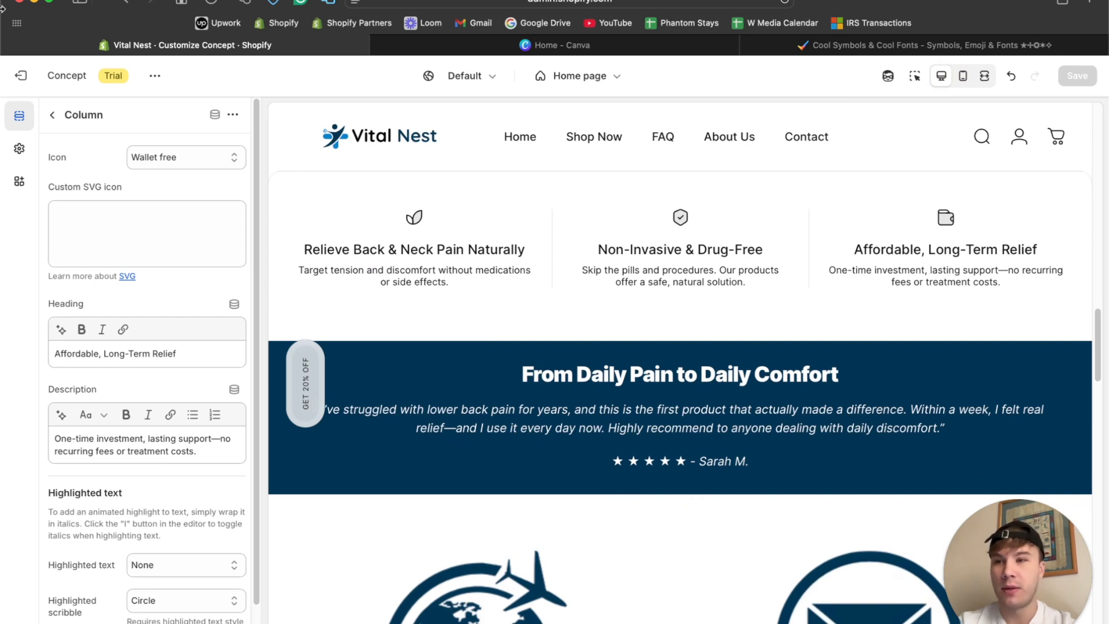
Add a Featured collection section to the template and move it between the Rich text testimonial and the Multicolumn section.
{"action": "left_click", "coordinate": [51, 115]}
{"action": "scroll", "coordinate": [119, 376], "scroll_direction": "down", "scroll_amount": 5}
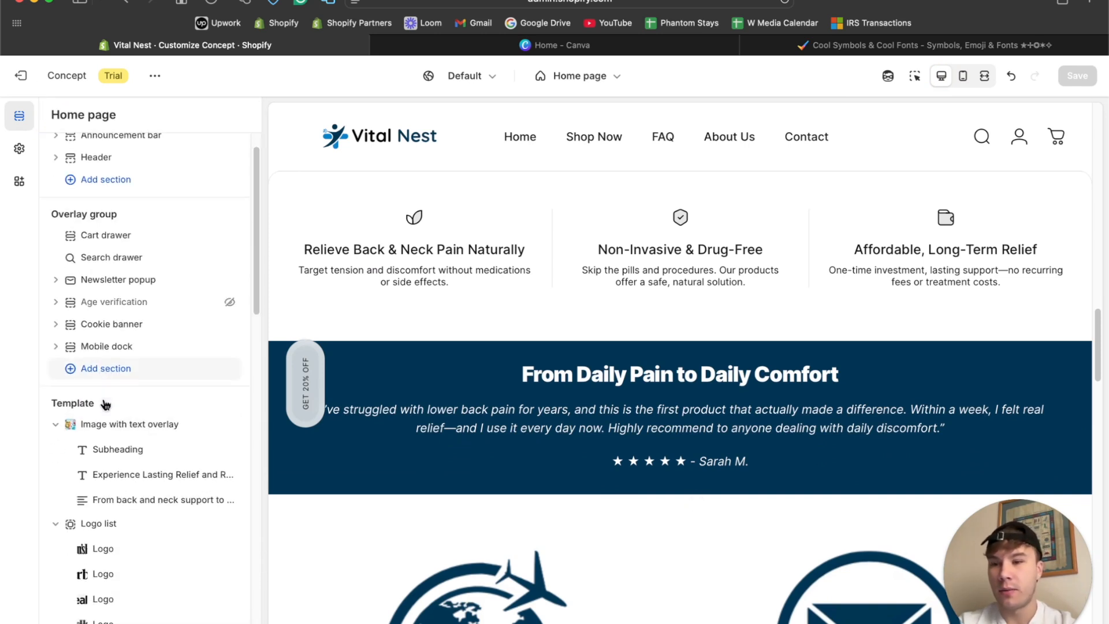
{"action": "scroll", "coordinate": [125, 318], "scroll_direction": "down", "scroll_amount": 10}
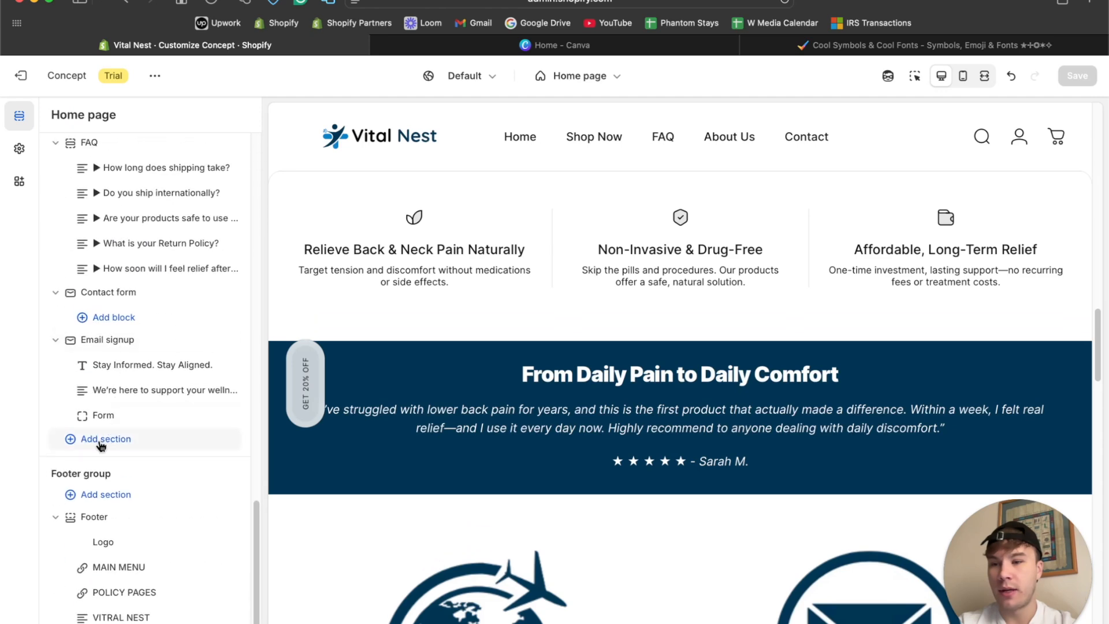
{"action": "left_click", "coordinate": [96, 438]}
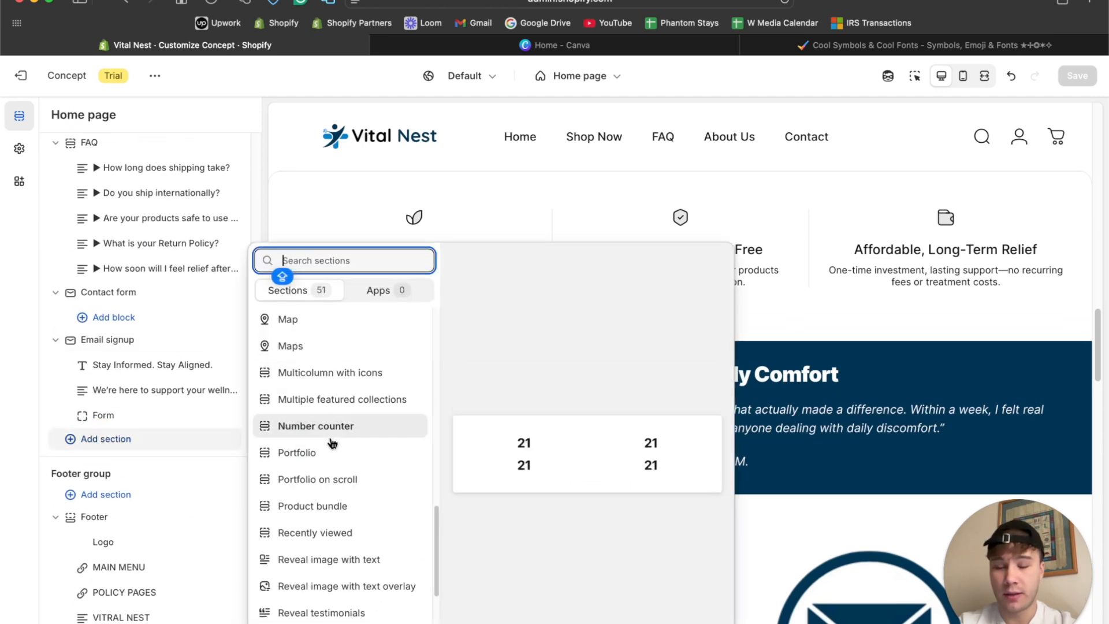
{"action": "scroll", "coordinate": [332, 443], "scroll_direction": "up", "scroll_amount": 12}
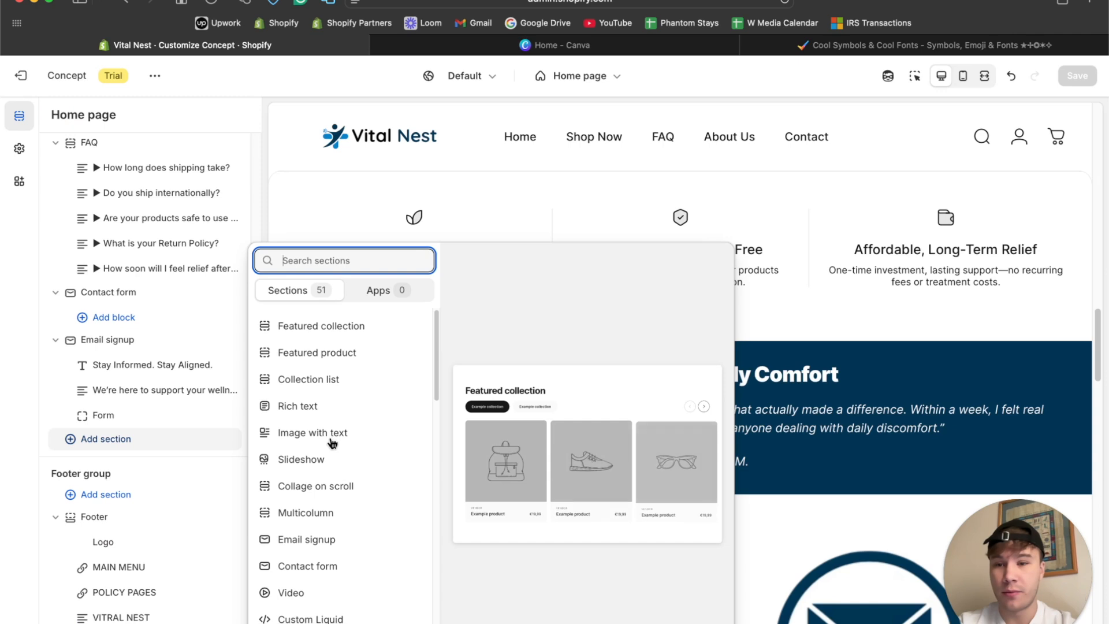
{"action": "left_click", "coordinate": [337, 328]}
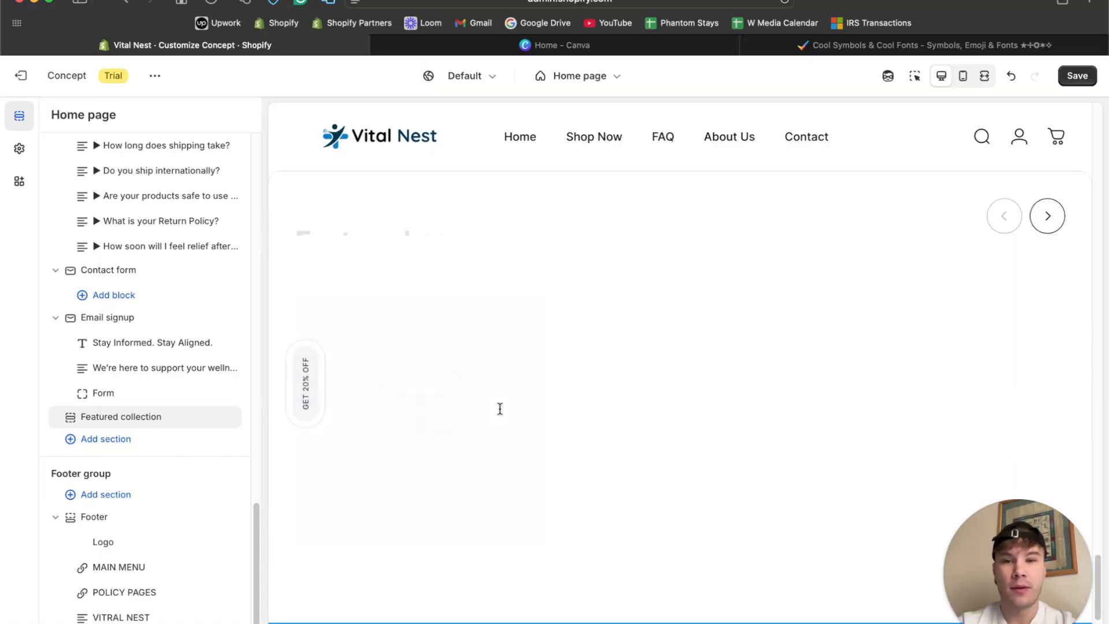
{"action": "mouse_move", "coordinate": [73, 420]}
{"action": "left_mouse_down"}
{"action": "mouse_move", "coordinate": [69, 359]}
{"action": "mouse_move", "coordinate": [99, 198]}
{"action": "mouse_move", "coordinate": [66, 434]}
{"action": "left_mouse_up"}
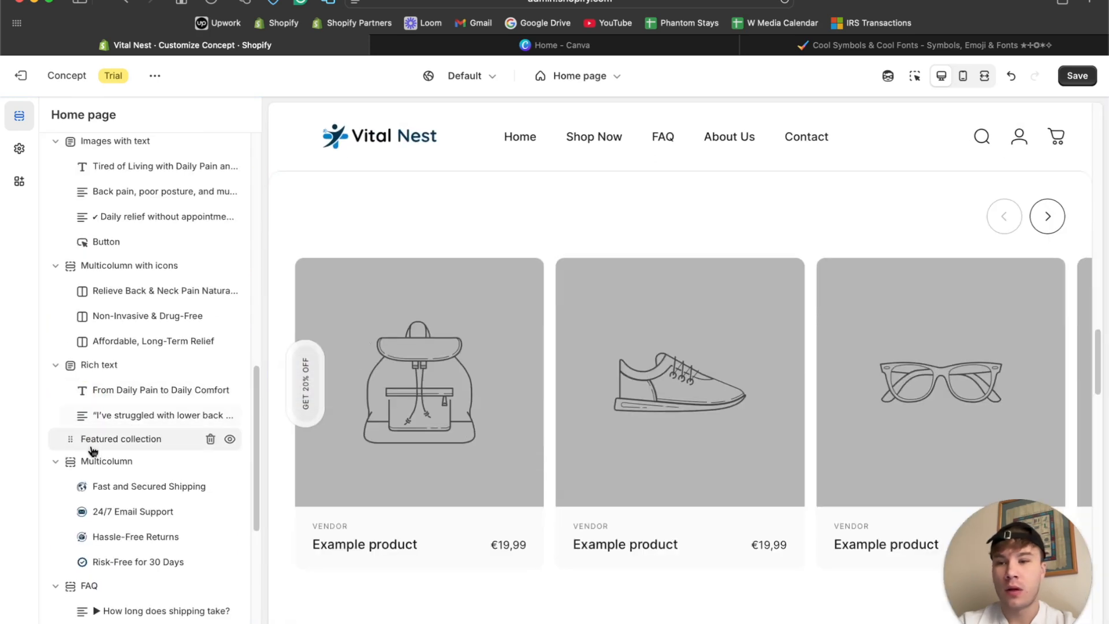
Open the settings of the Featured collection section.
{"action": "left_click", "coordinate": [145, 450]}
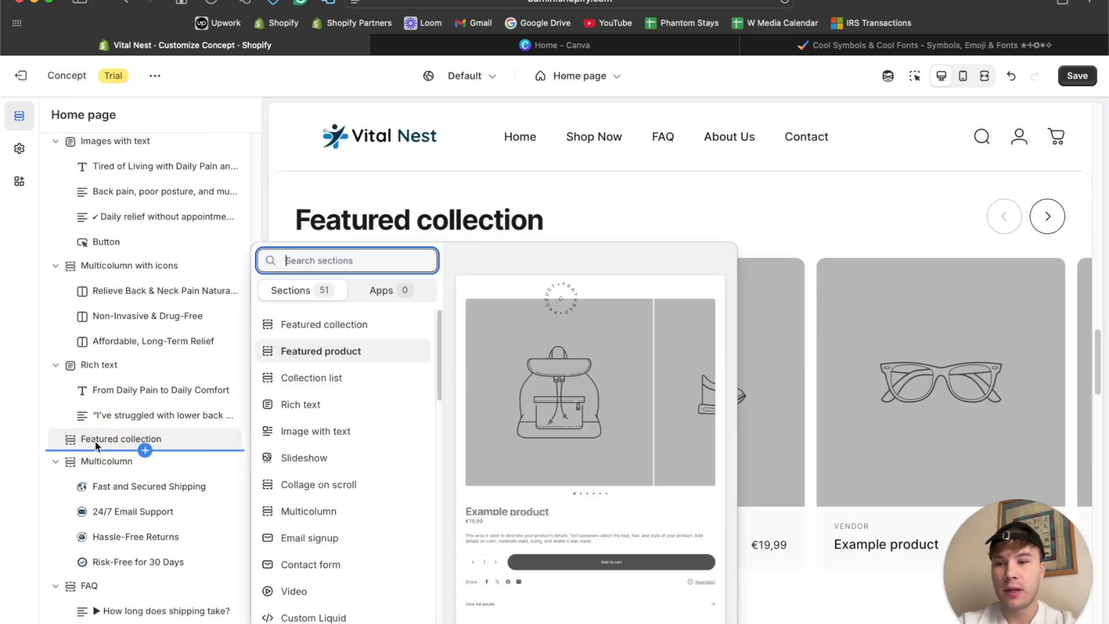
{"action": "left_click", "coordinate": [96, 445]}
{"action": "left_click", "coordinate": [96, 442]}
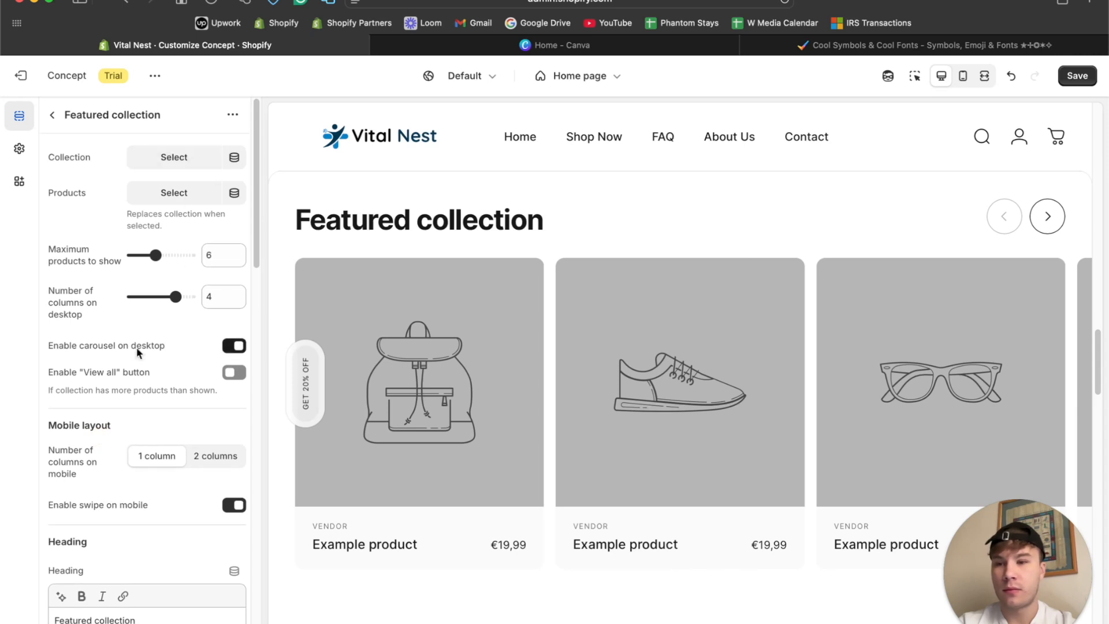
Change the Featured collection section's heading to "Explore Our Best-Selling Products" and save the theme.
{"action": "scroll", "coordinate": [137, 350], "scroll_direction": "down", "scroll_amount": 5}
{"action": "triple_click", "coordinate": [125, 465]}
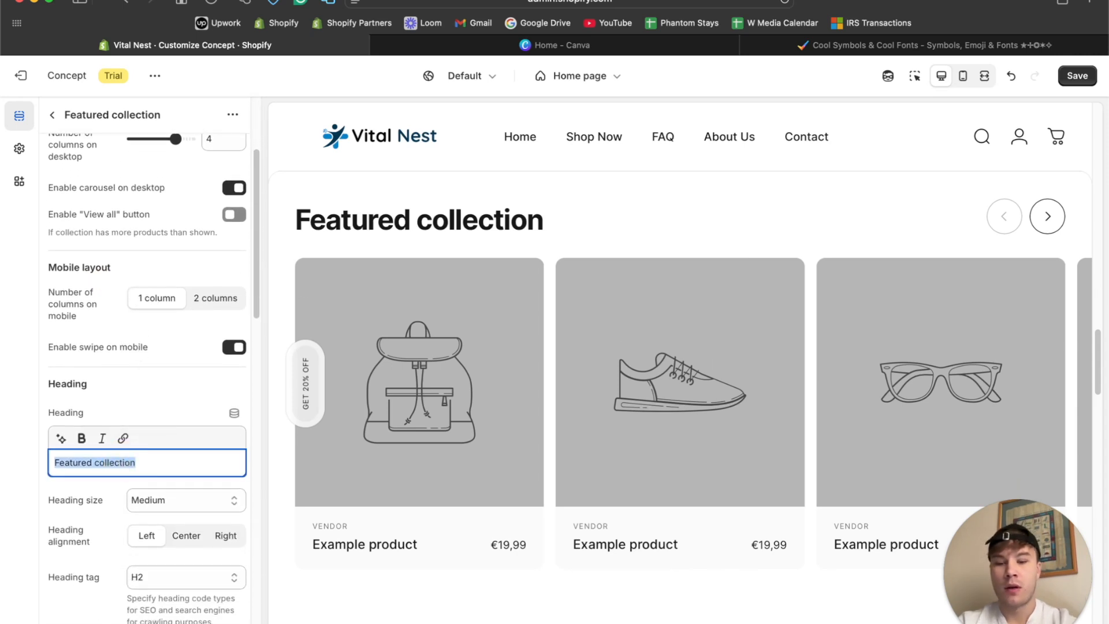
{"action": "type", "text": "eX"}
{"action": "key", "text": "BackSpace"}
{"action": "key", "text": "BackSpace"}
{"action": "type", "text": "Explore Our Best-Selling Produc"}
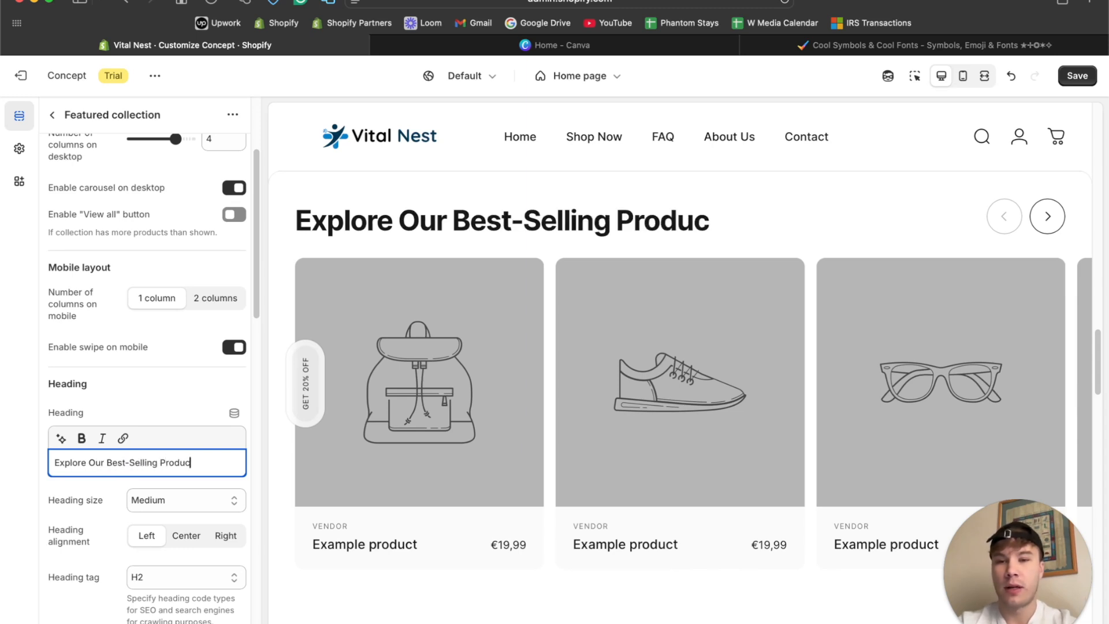
{"action": "scroll", "coordinate": [506, 445], "scroll_direction": "down", "scroll_amount": 3}
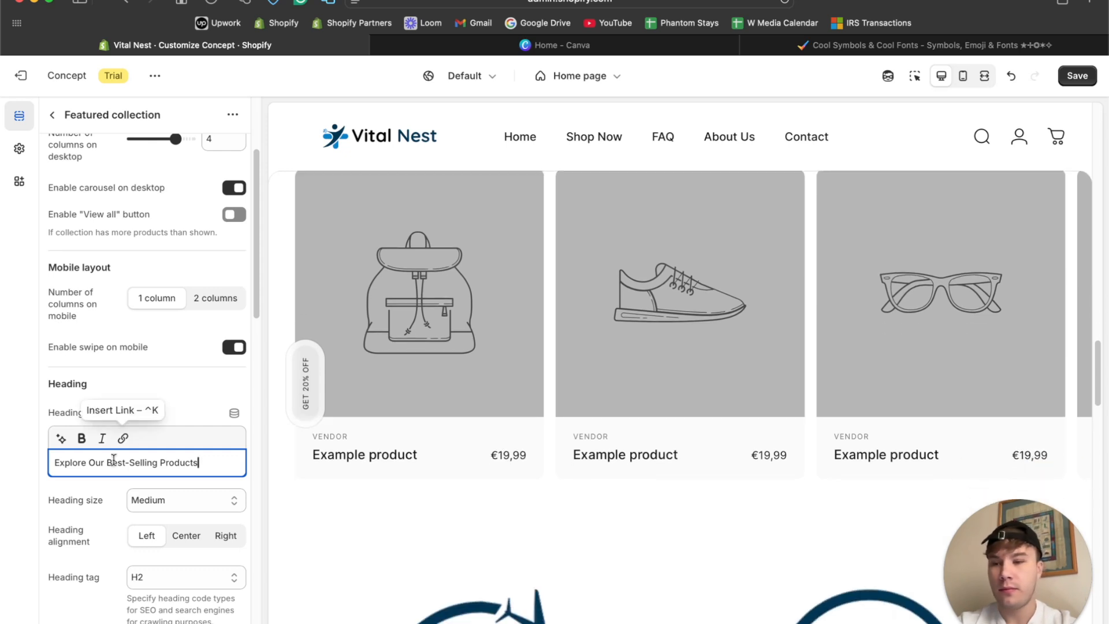
{"action": "scroll", "coordinate": [125, 458], "scroll_direction": "down", "scroll_amount": 10}
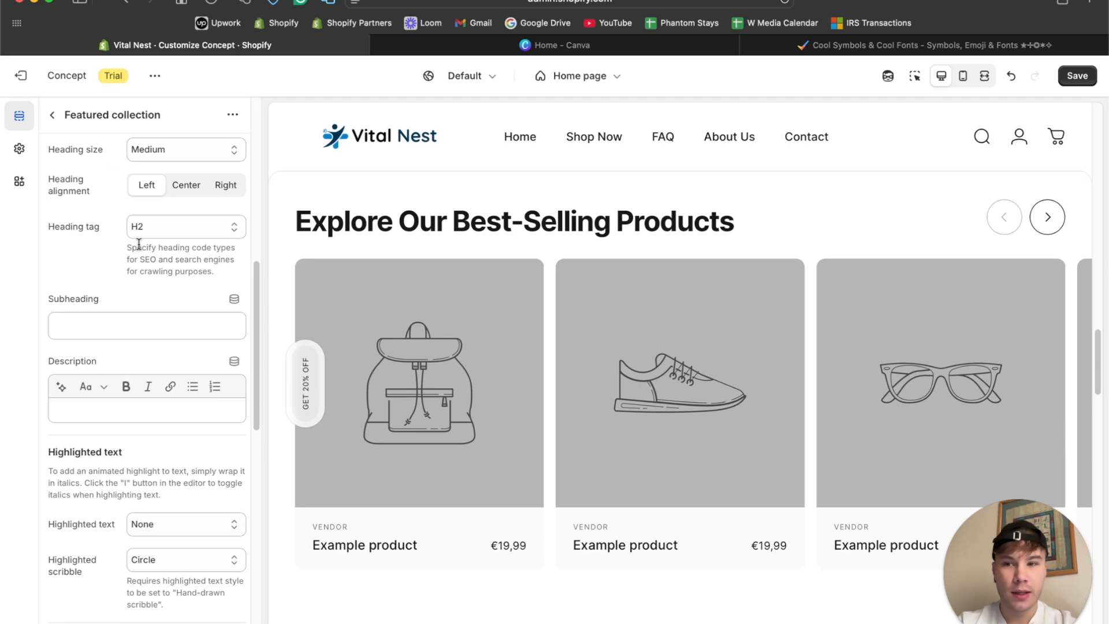
{"action": "left_click", "coordinate": [1076, 78]}
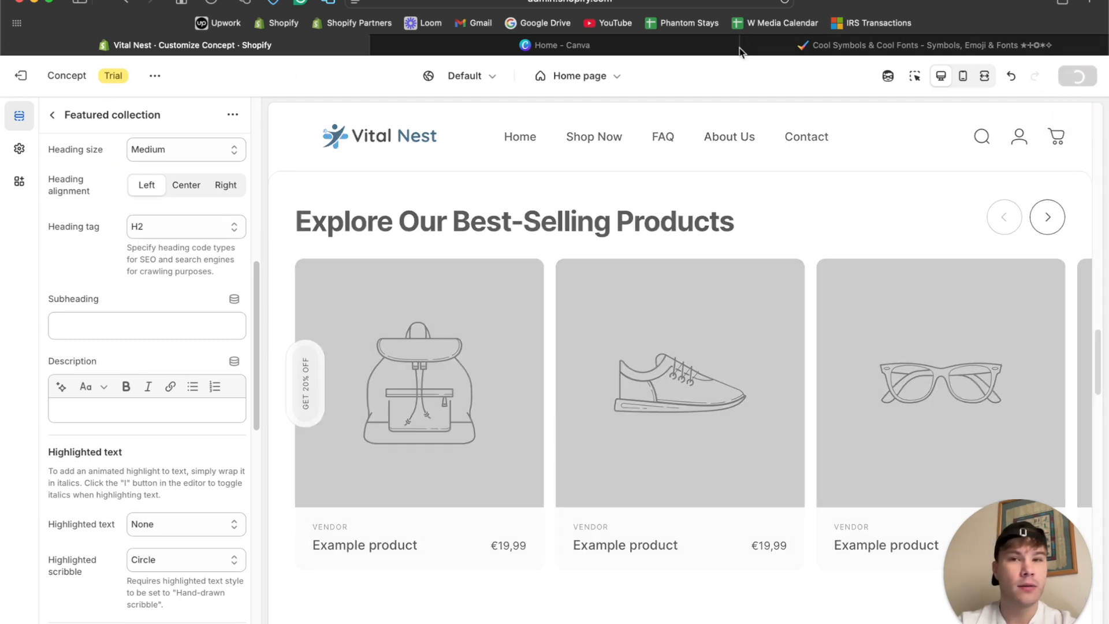
Duplicate the theme editor's browser tab and open the store admin's Collections page in the copy.
{"action": "right_click", "coordinate": [197, 57]}
{"action": "left_click", "coordinate": [224, 76]}
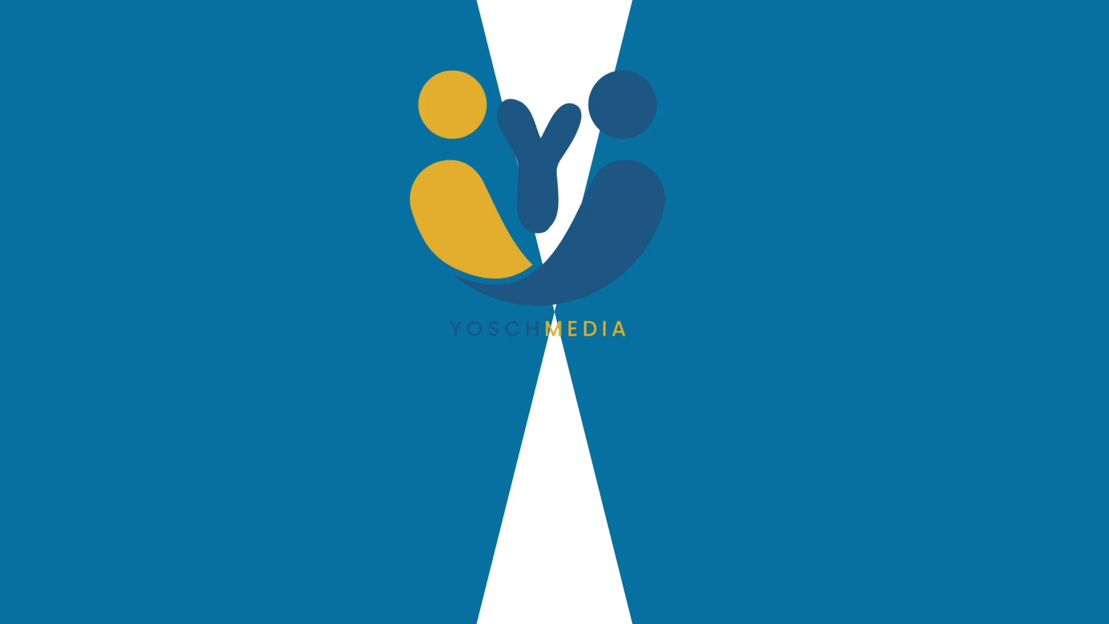
{"action": "left_click", "coordinate": [69, 178]}
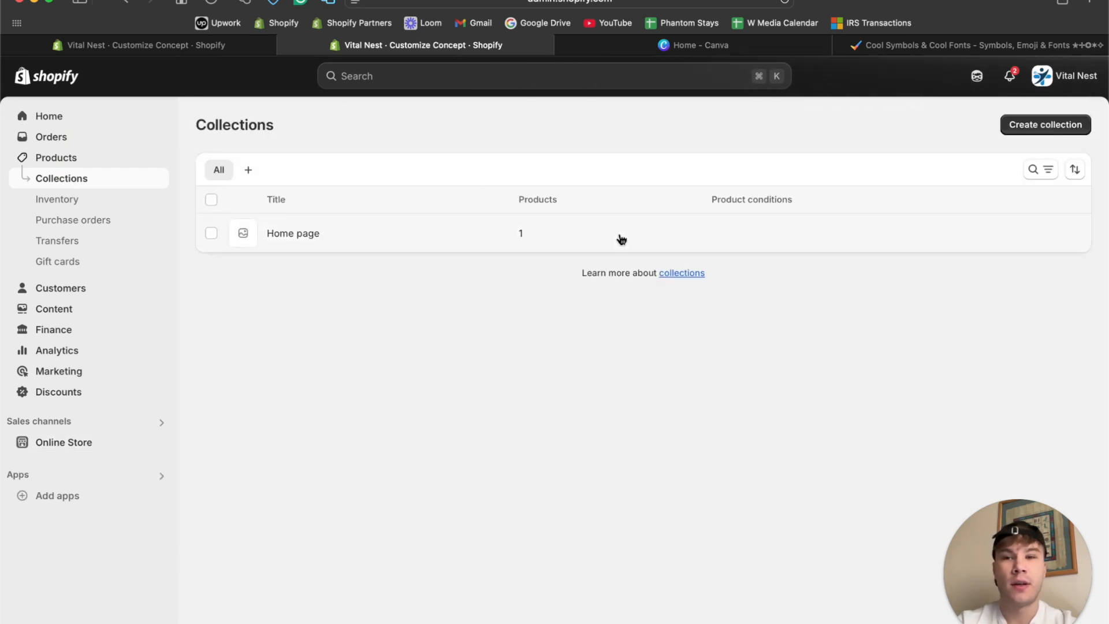
Create a manual collection titled "Best-Sellers" and save it.
{"action": "left_click", "coordinate": [1062, 127]}
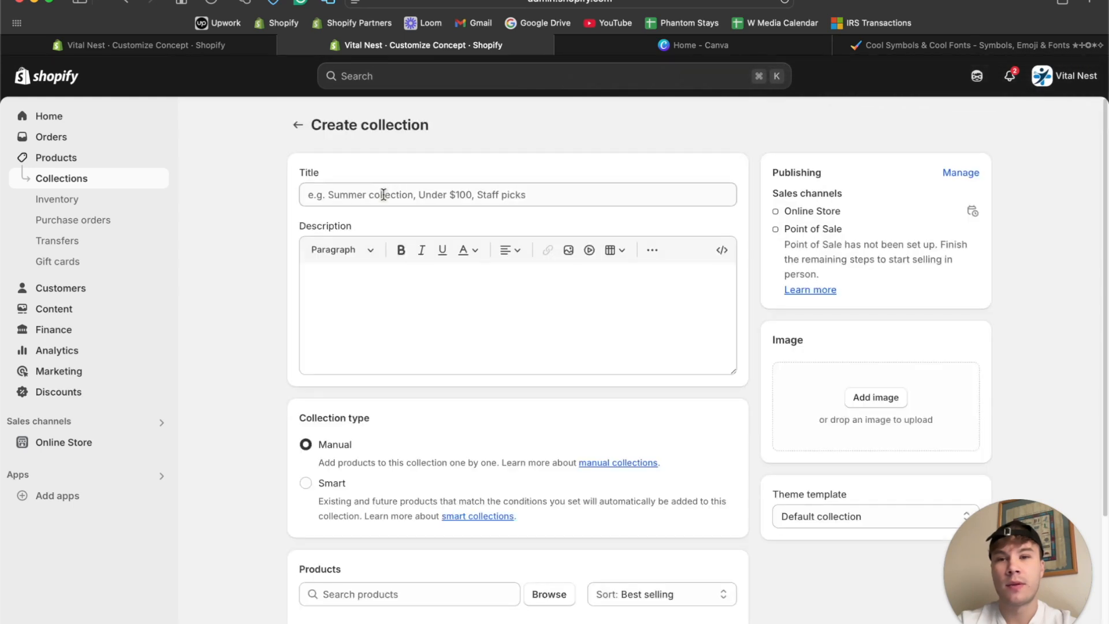
{"action": "left_click", "coordinate": [384, 191]}
{"action": "type", "text": "Best-Sellers"}
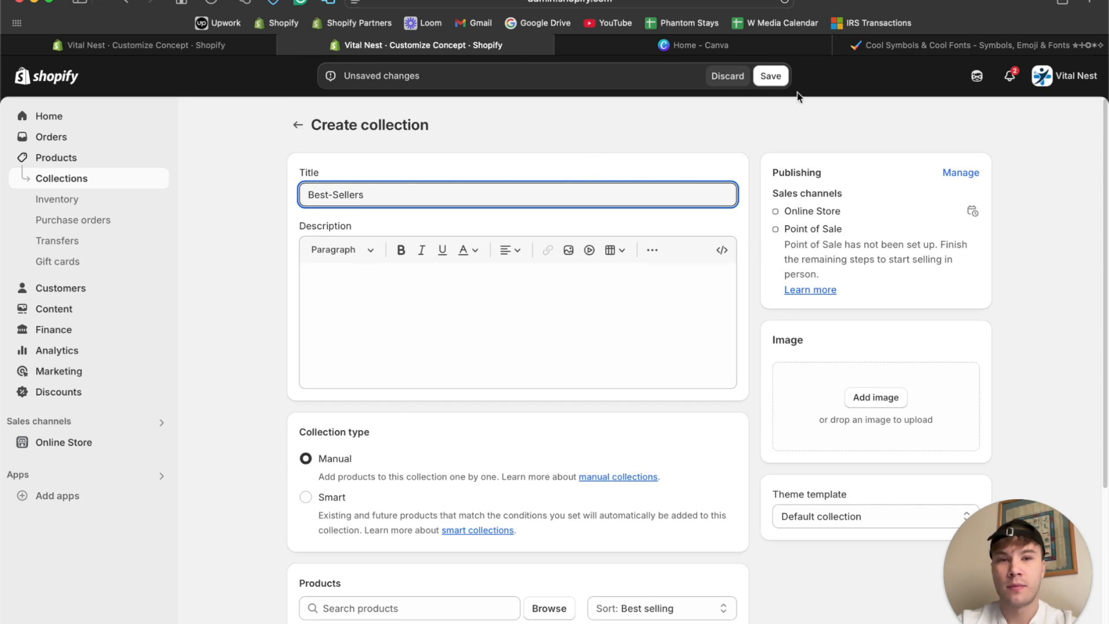
{"action": "left_click", "coordinate": [771, 76]}
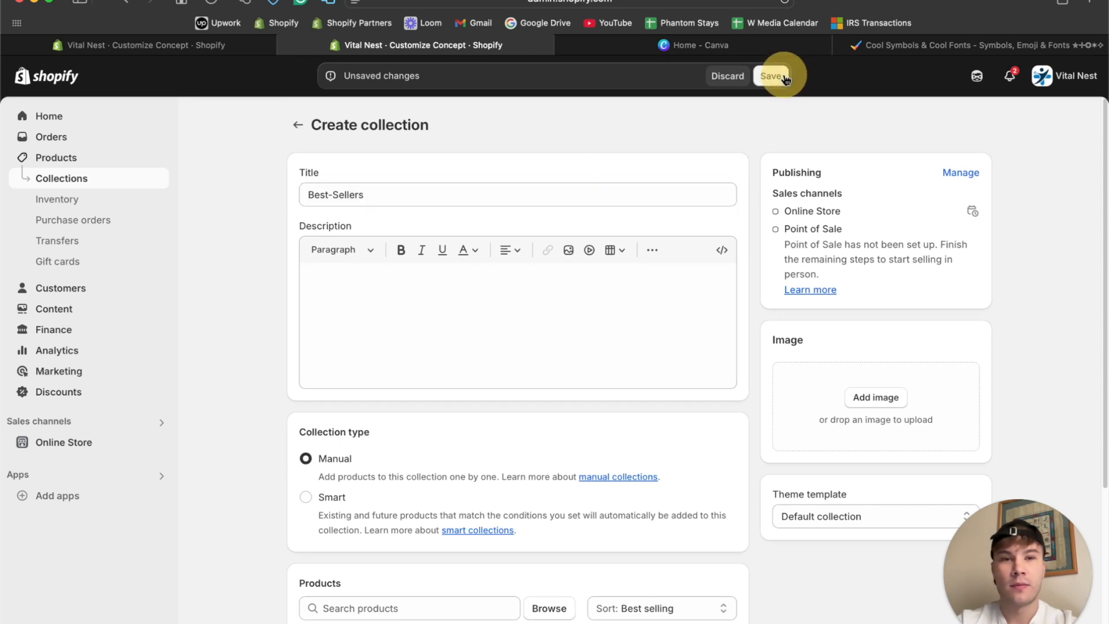
Add the Air Ray™, Lumbar Ease™ and Thera Reach™ massagers to the Best-Sellers collection and return to the collections list.
{"action": "scroll", "coordinate": [532, 272], "scroll_direction": "down", "scroll_amount": 3}
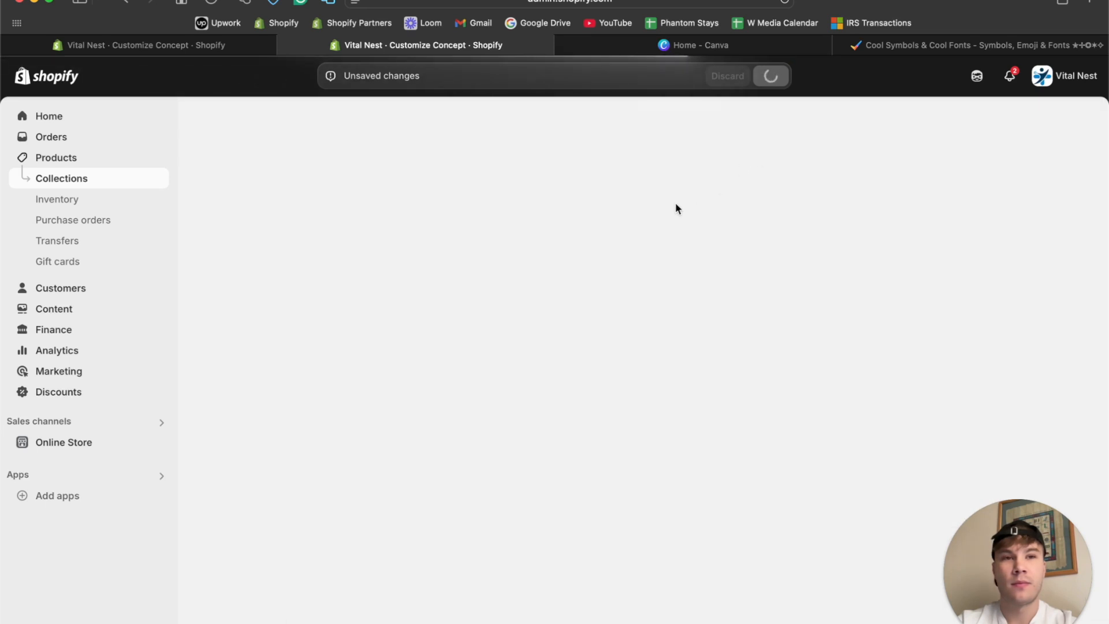
{"action": "scroll", "coordinate": [675, 208], "scroll_direction": "down", "scroll_amount": 4}
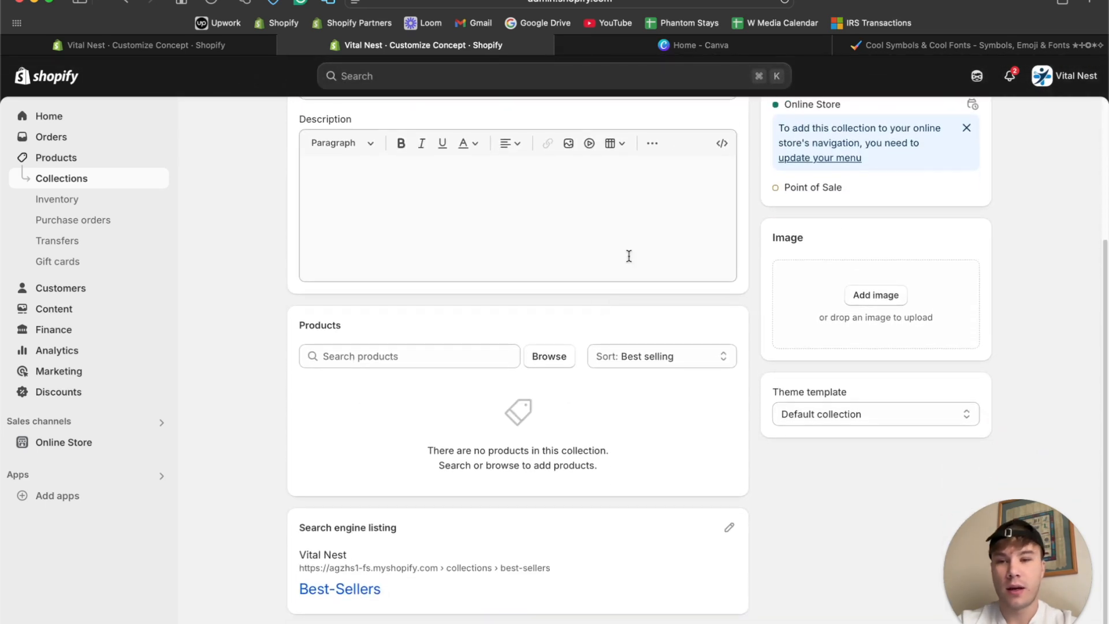
{"action": "left_click", "coordinate": [550, 357]}
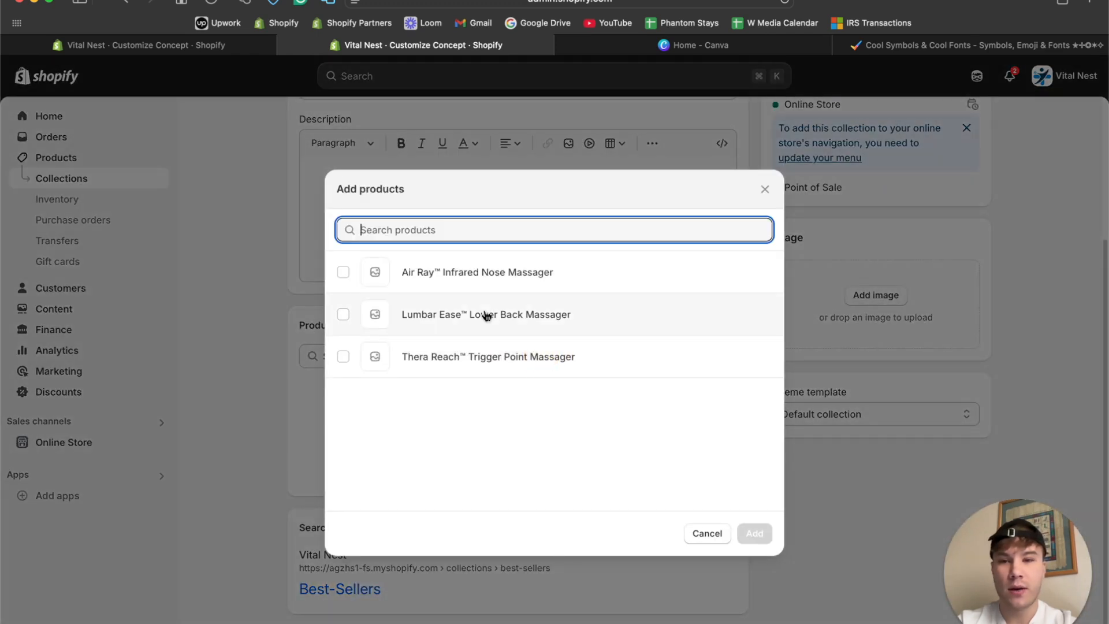
{"action": "left_click", "coordinate": [343, 272]}
{"action": "left_click", "coordinate": [343, 314]}
{"action": "left_click", "coordinate": [343, 356]}
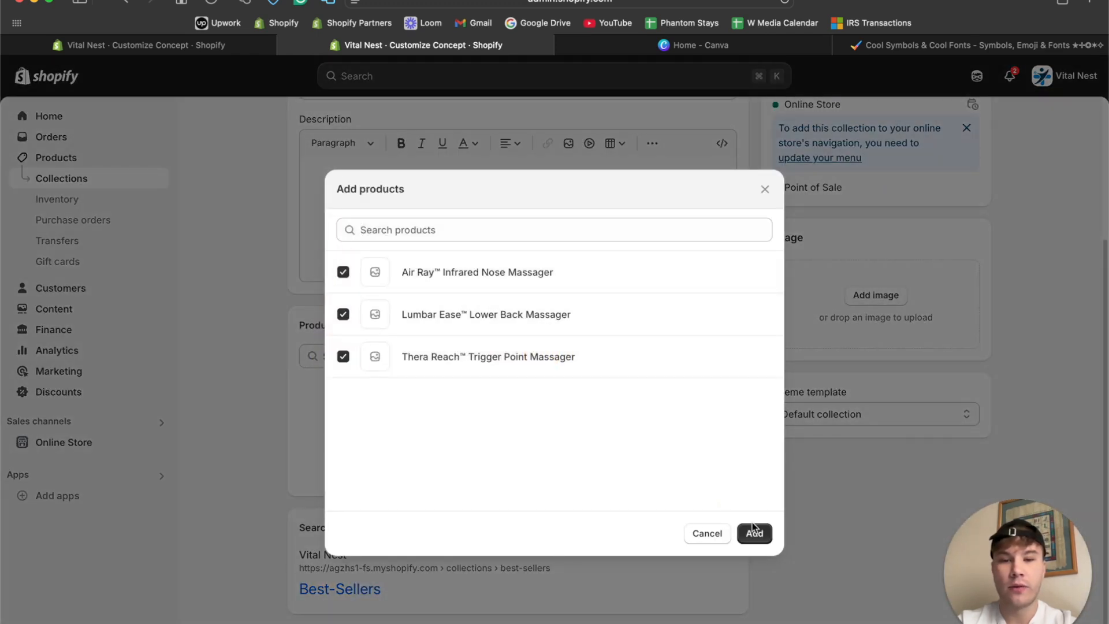
{"action": "left_click", "coordinate": [754, 533]}
{"action": "scroll", "coordinate": [719, 374], "scroll_direction": "up", "scroll_amount": 2}
{"action": "scroll", "coordinate": [719, 368], "scroll_direction": "up", "scroll_amount": 2}
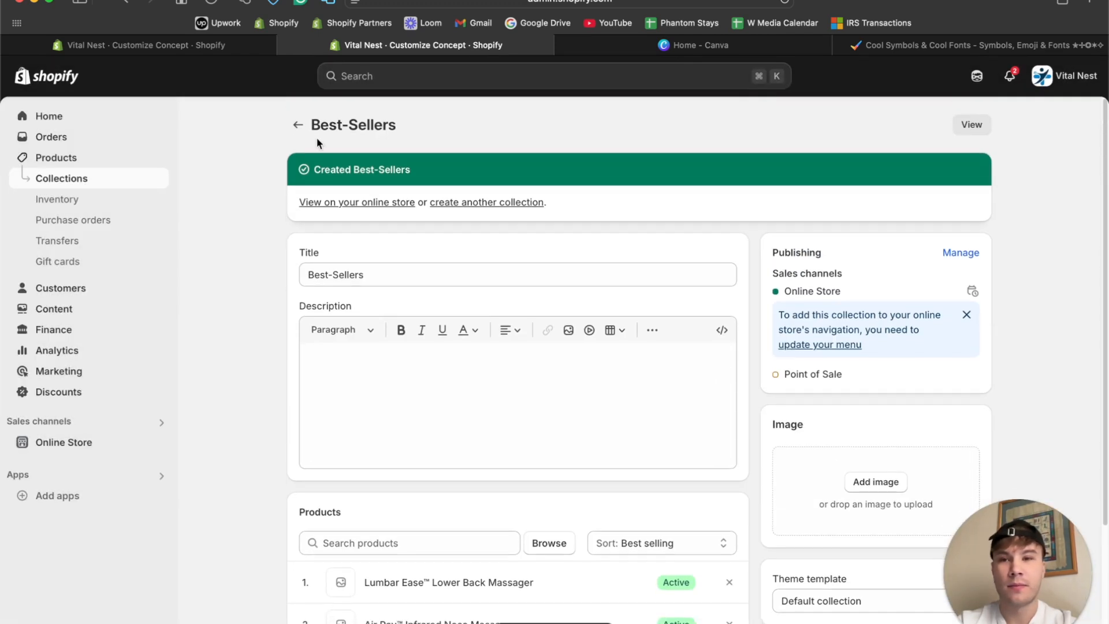
{"action": "left_click", "coordinate": [297, 125]}
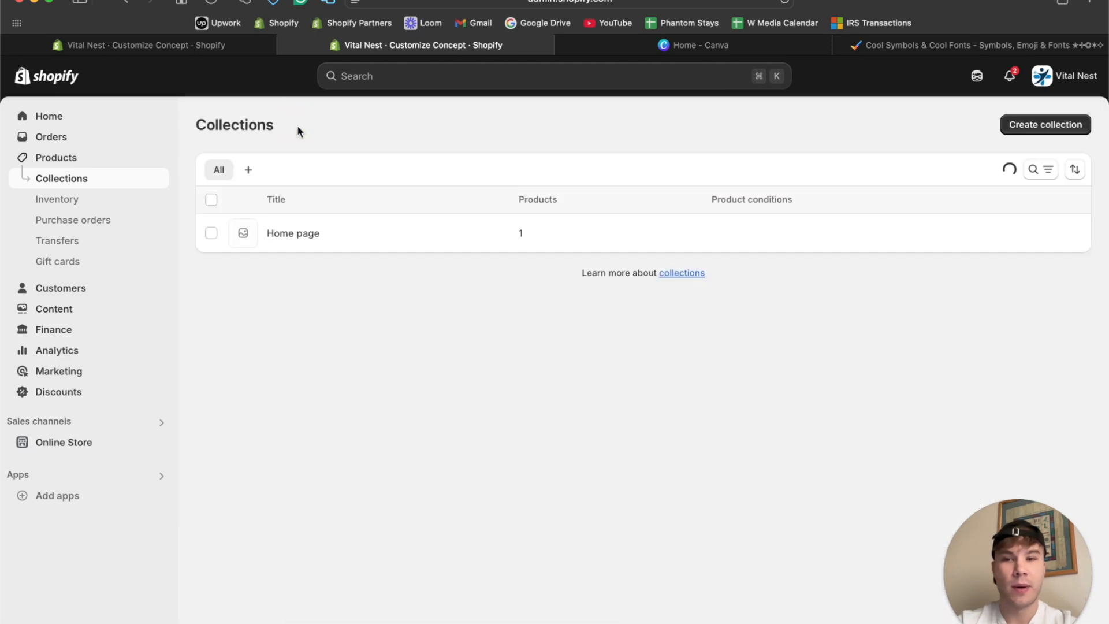
Return to the theme editor tab, bring the best-selling products section into view and turn on the preview inspector.
{"action": "left_click", "coordinate": [195, 51]}
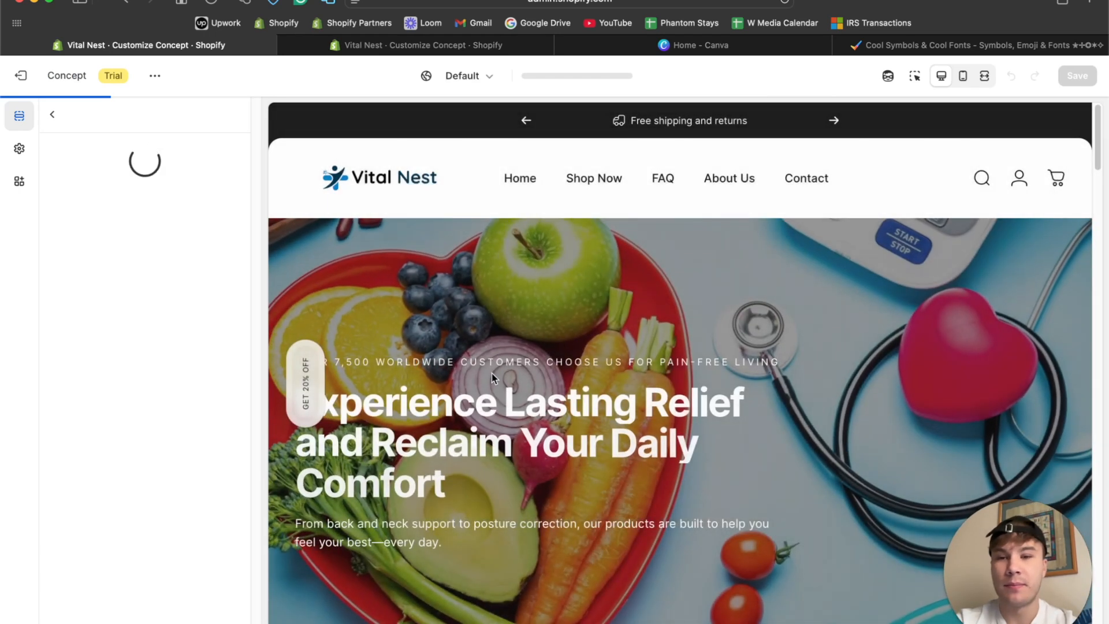
{"action": "scroll", "coordinate": [491, 374], "scroll_direction": "down", "scroll_amount": 5}
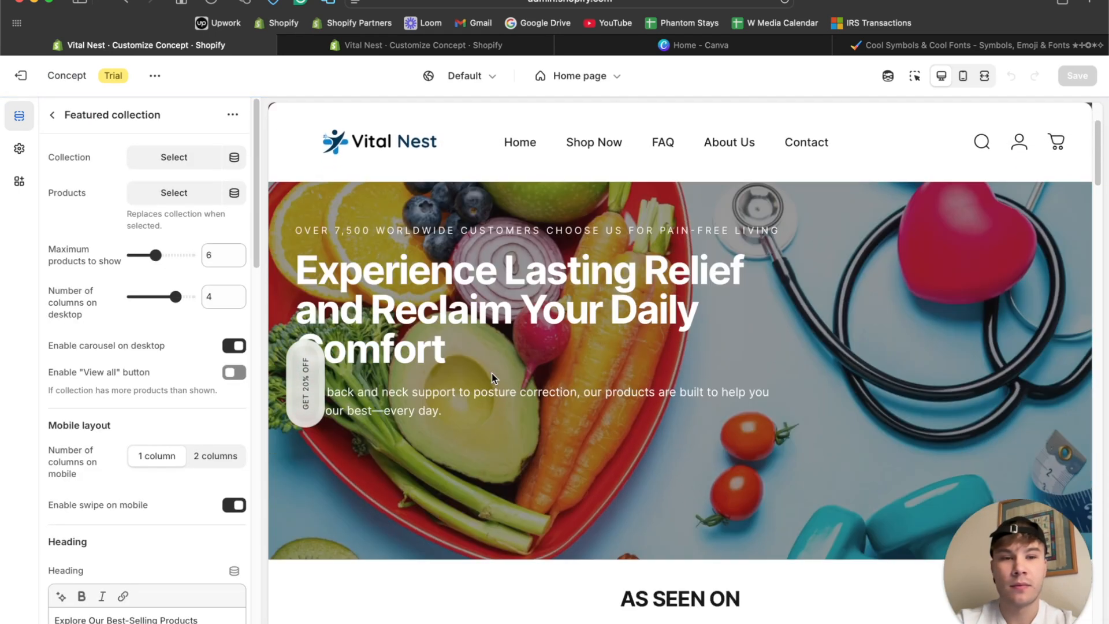
{"action": "scroll", "coordinate": [492, 374], "scroll_direction": "down", "scroll_amount": 10}
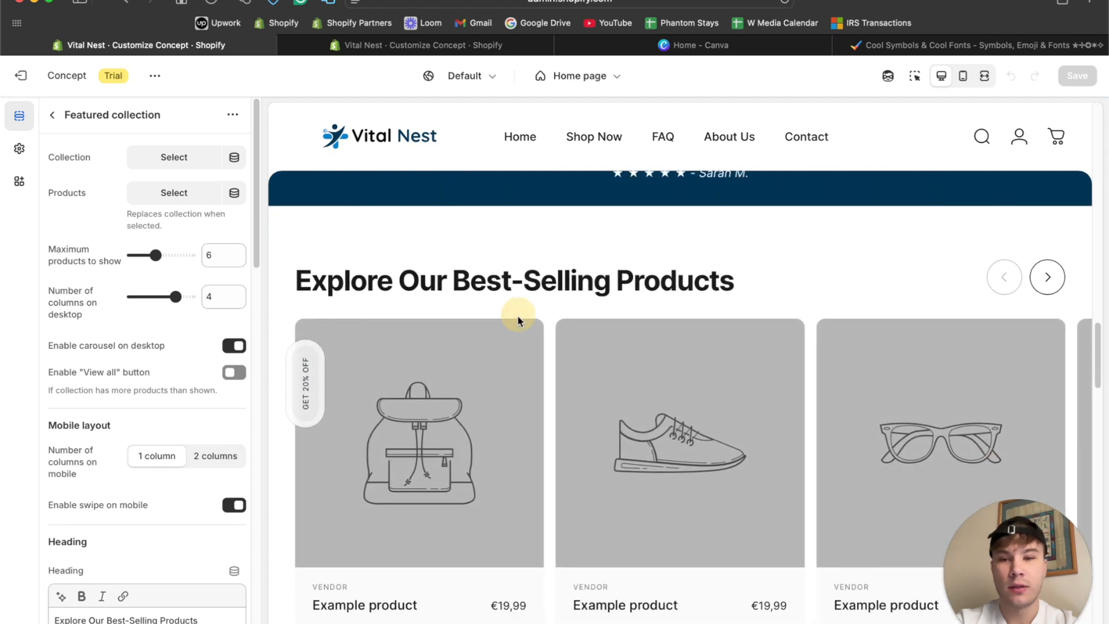
{"action": "left_click", "coordinate": [914, 76]}
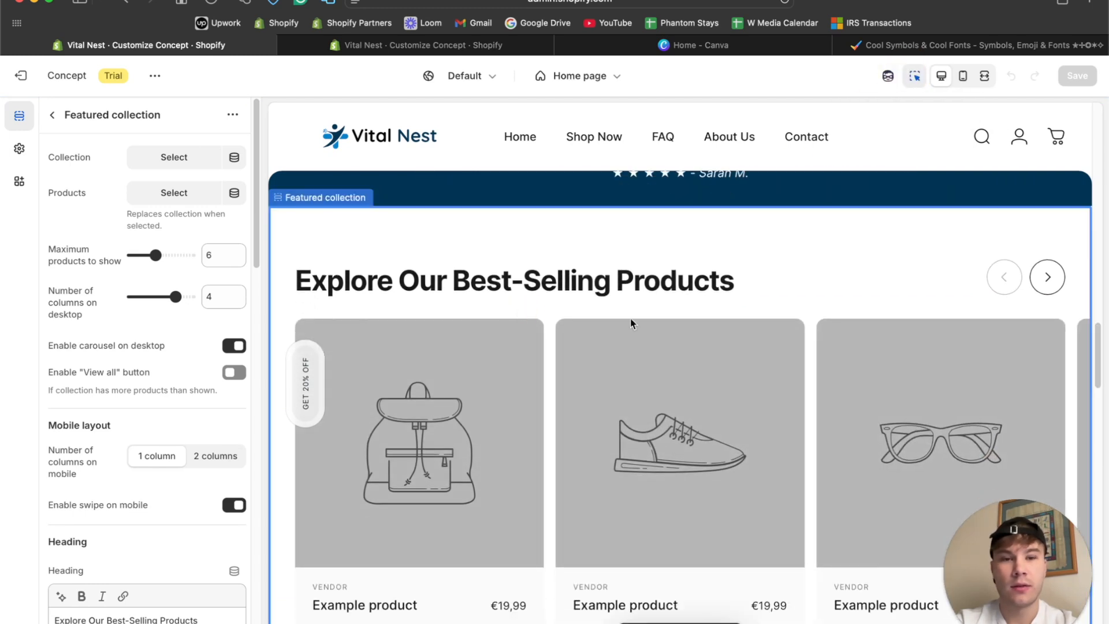
Assign the Best-Sellers collection to the Featured collection section and review its product cards and remaining settings.
{"action": "scroll", "coordinate": [160, 406], "scroll_direction": "down", "scroll_amount": 15}
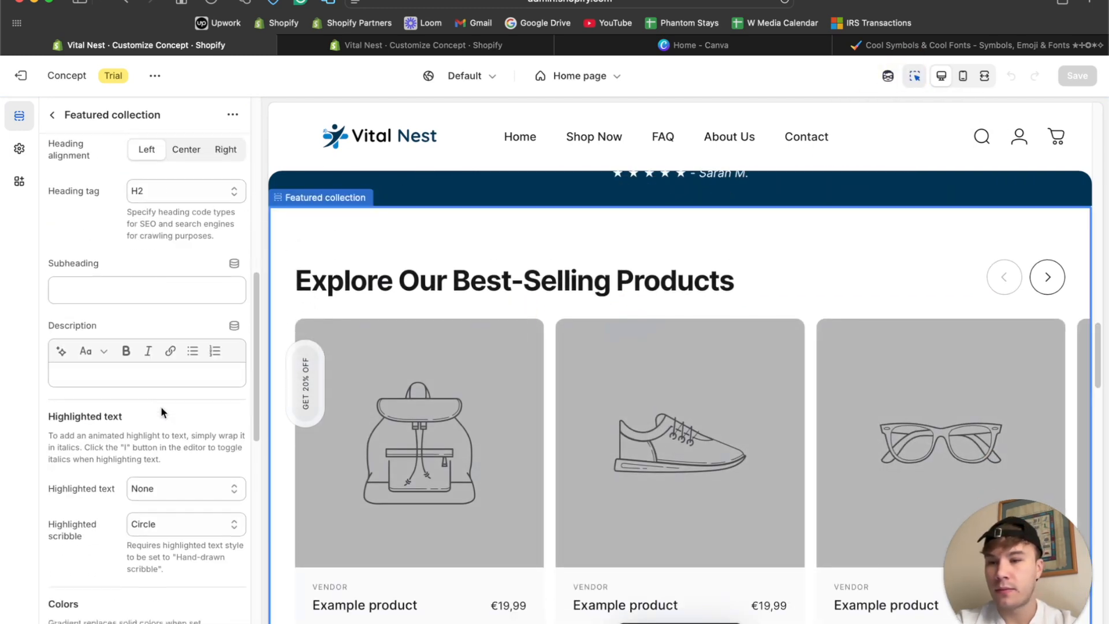
{"action": "scroll", "coordinate": [161, 409], "scroll_direction": "up", "scroll_amount": 20}
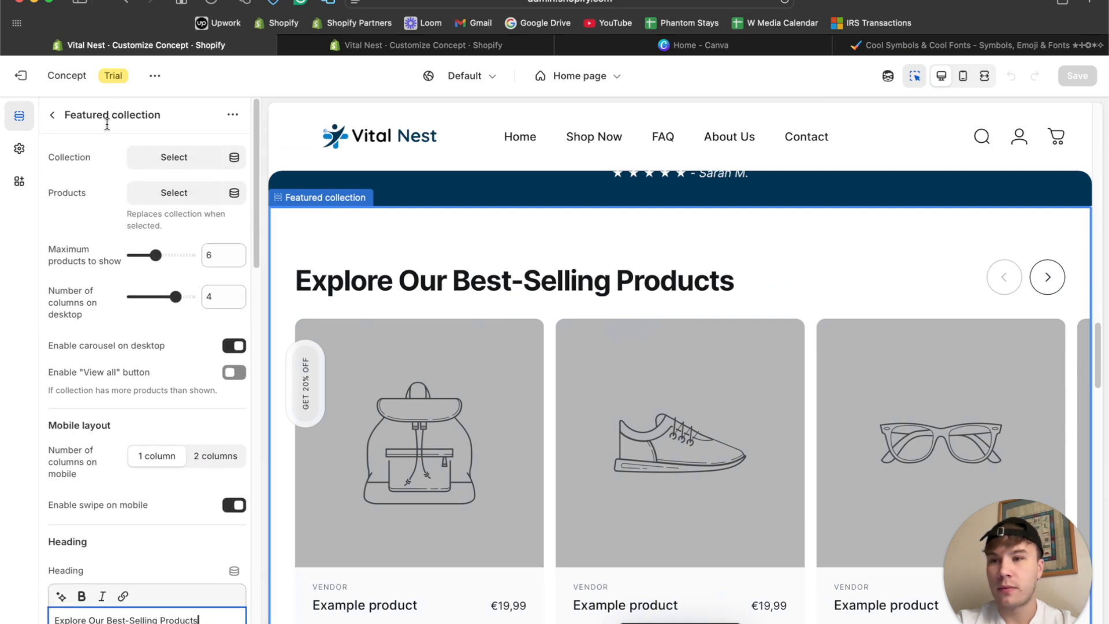
{"action": "left_click", "coordinate": [189, 159]}
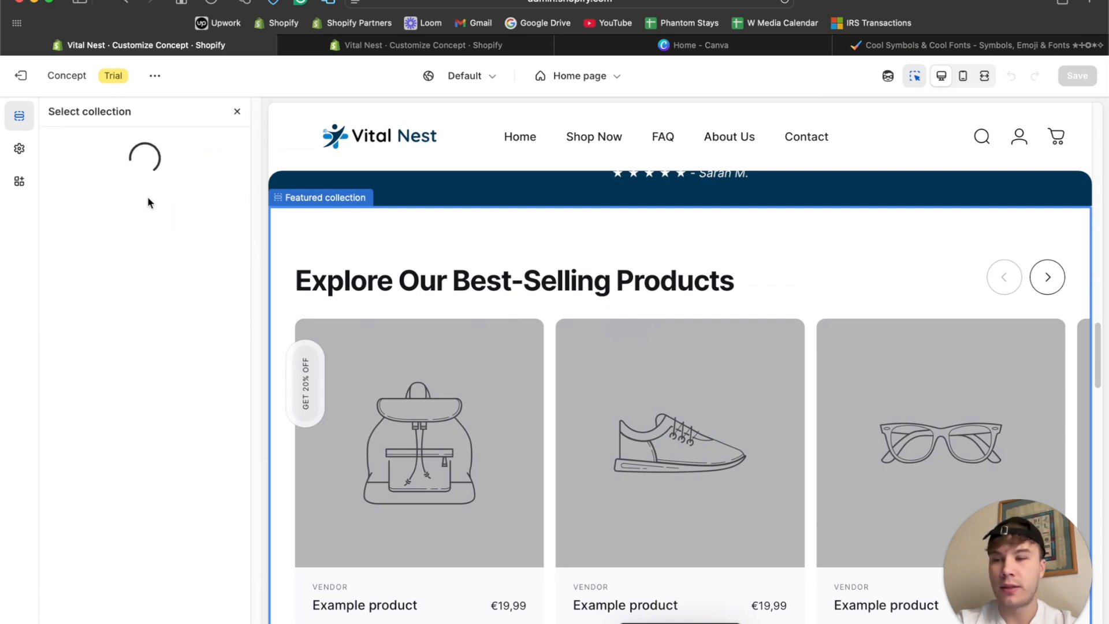
{"action": "left_click", "coordinate": [148, 235]}
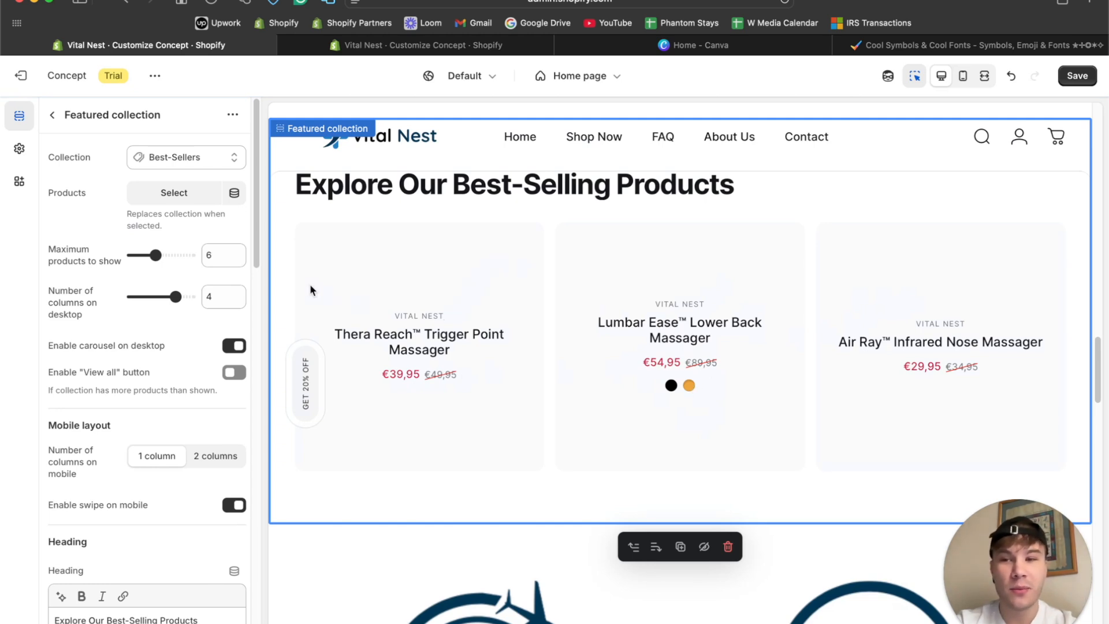
{"action": "scroll", "coordinate": [464, 332], "scroll_direction": "down", "scroll_amount": 2}
{"action": "scroll", "coordinate": [464, 333], "scroll_direction": "up", "scroll_amount": 2}
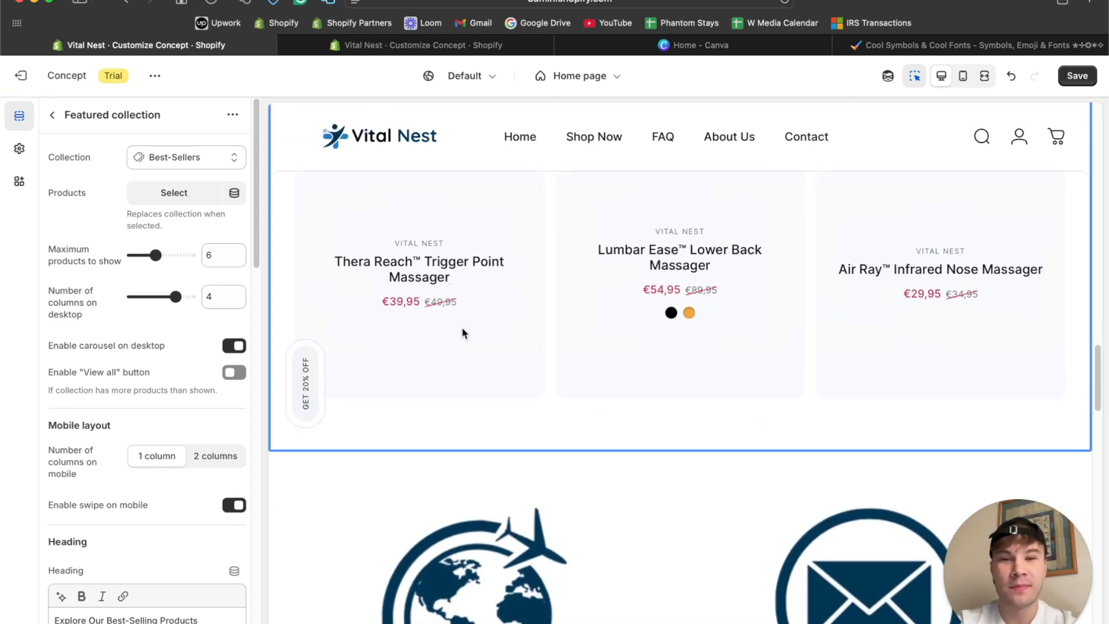
{"action": "scroll", "coordinate": [168, 376], "scroll_direction": "down", "scroll_amount": 5}
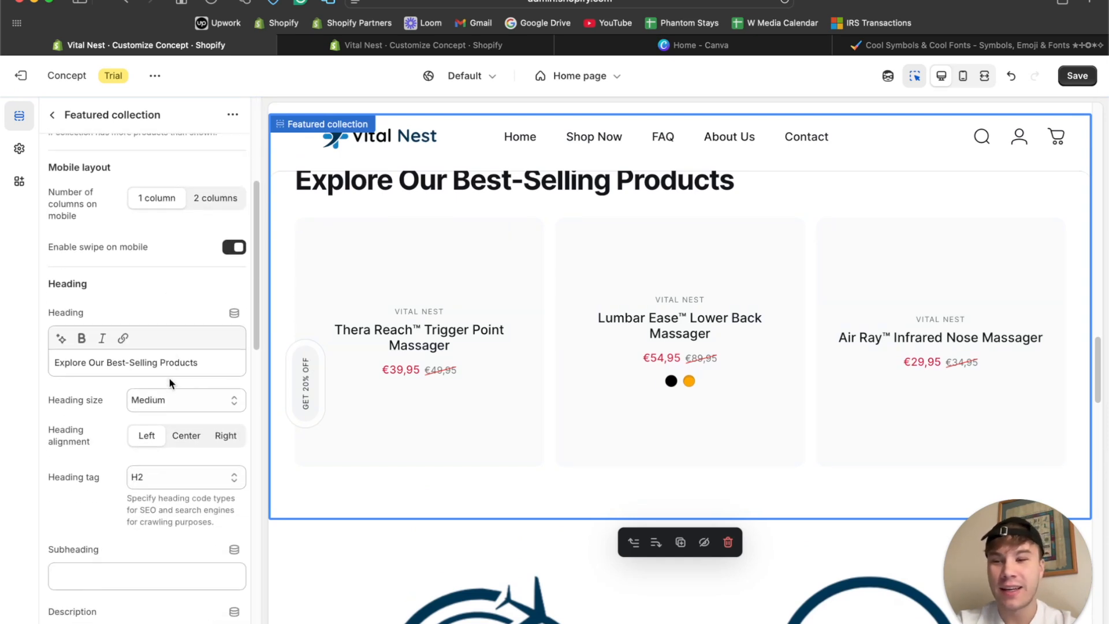
{"action": "scroll", "coordinate": [171, 381], "scroll_direction": "down", "scroll_amount": 15}
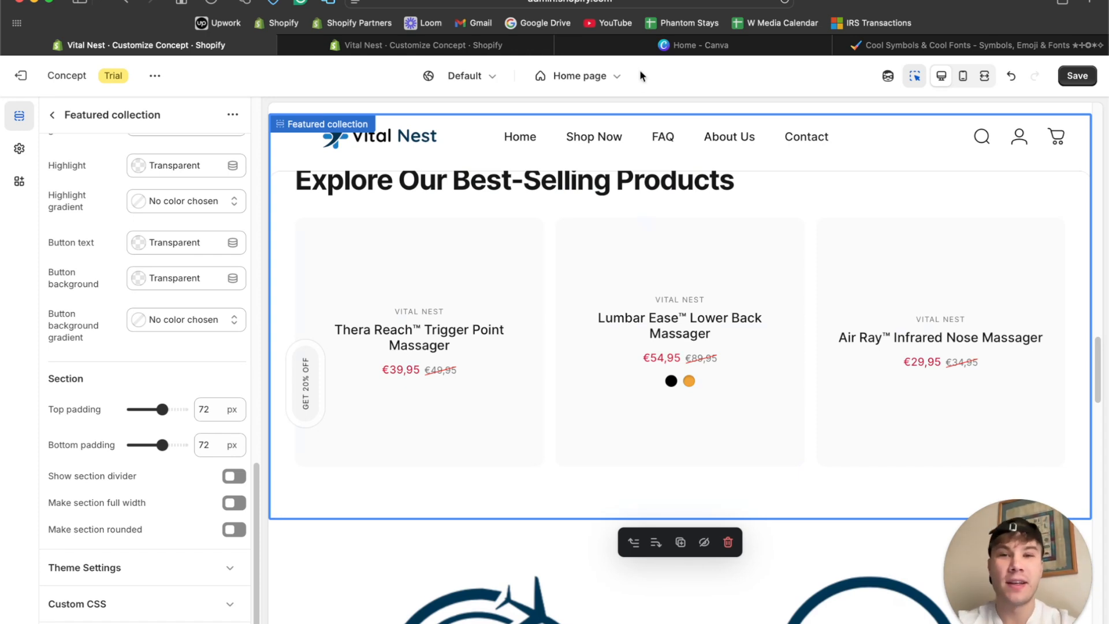
Switch to the store admin tab and open the Lumbar Ease™ Lower Back Massager product at its Media area.
{"action": "left_click", "coordinate": [503, 51]}
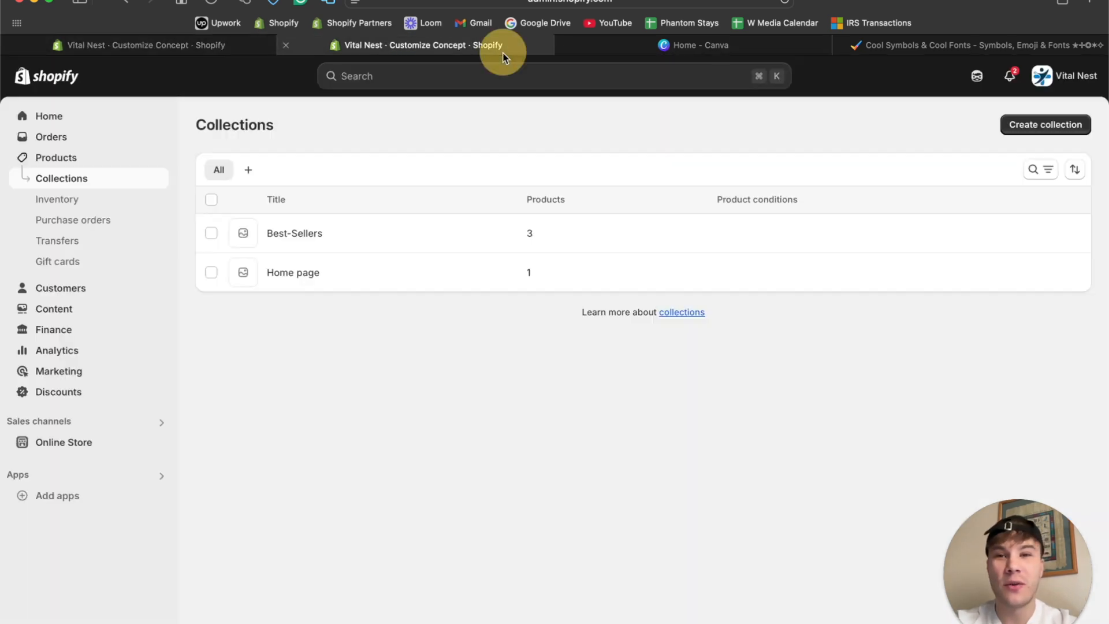
{"action": "left_click", "coordinate": [71, 159]}
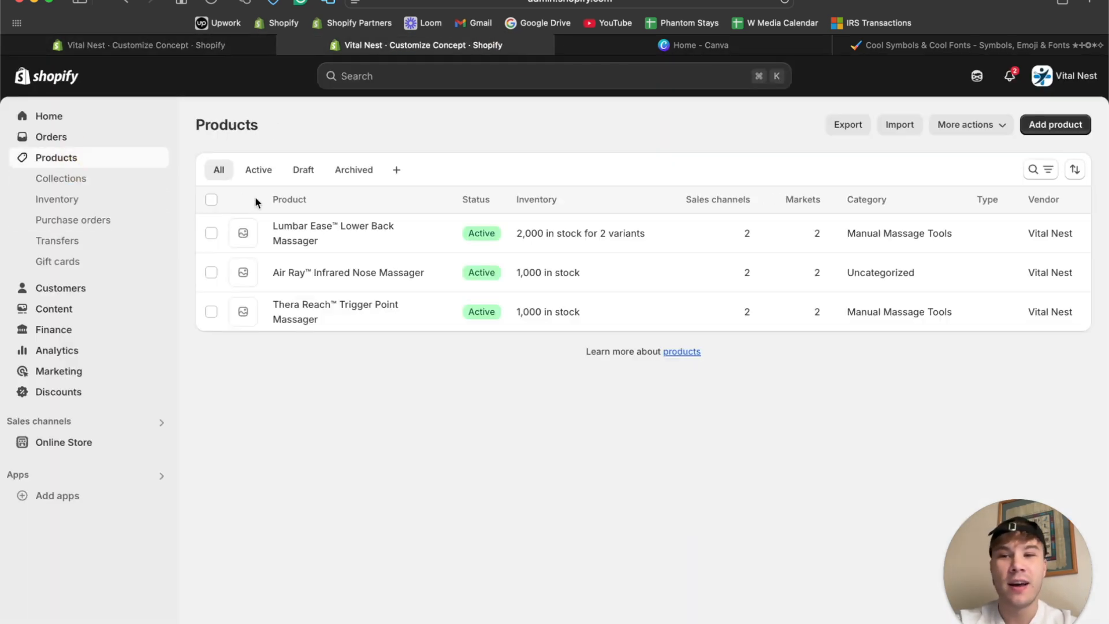
{"action": "left_click", "coordinate": [307, 226]}
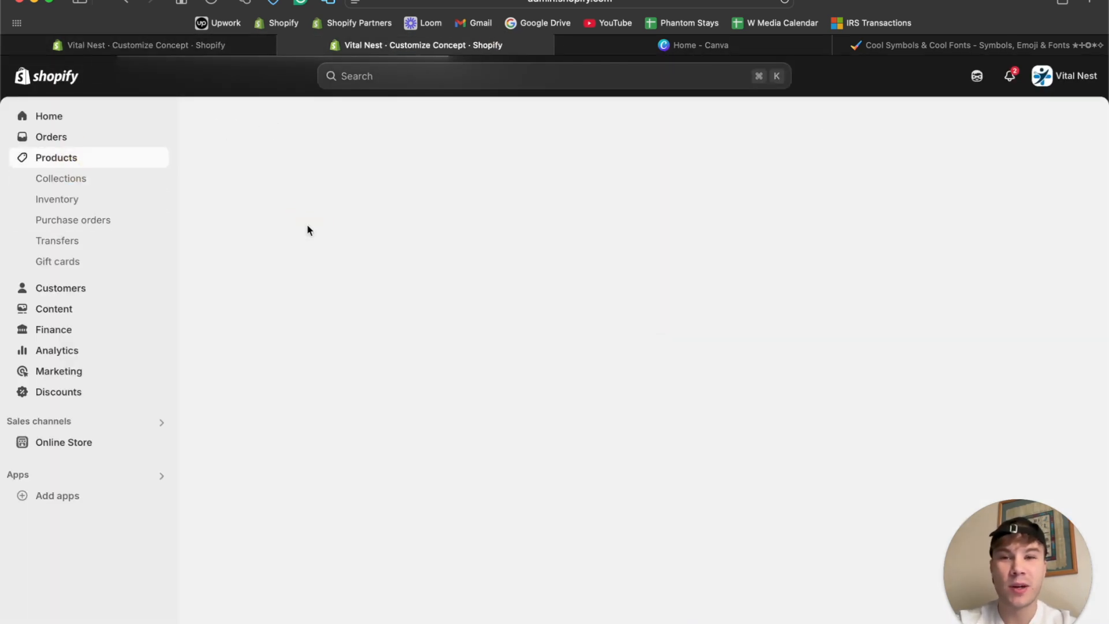
{"action": "scroll", "coordinate": [477, 401], "scroll_direction": "down", "scroll_amount": 3}
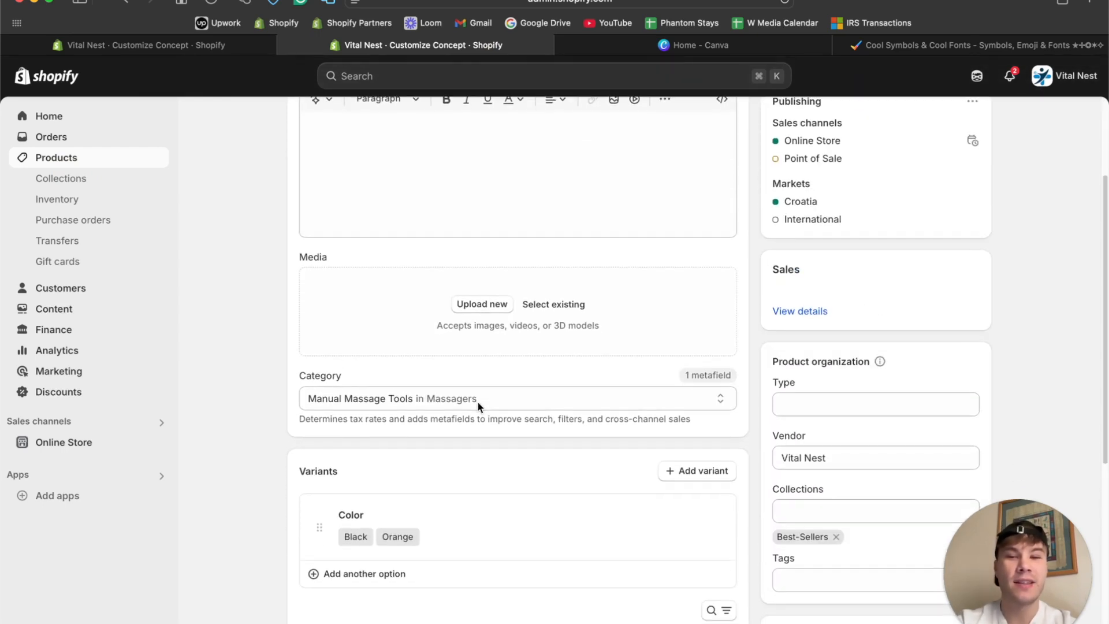
Add the existing back-pain screenshot image from the store files to the Media of the Lumbar Ease™ Lower Back Massager.
{"action": "left_click", "coordinate": [469, 306]}
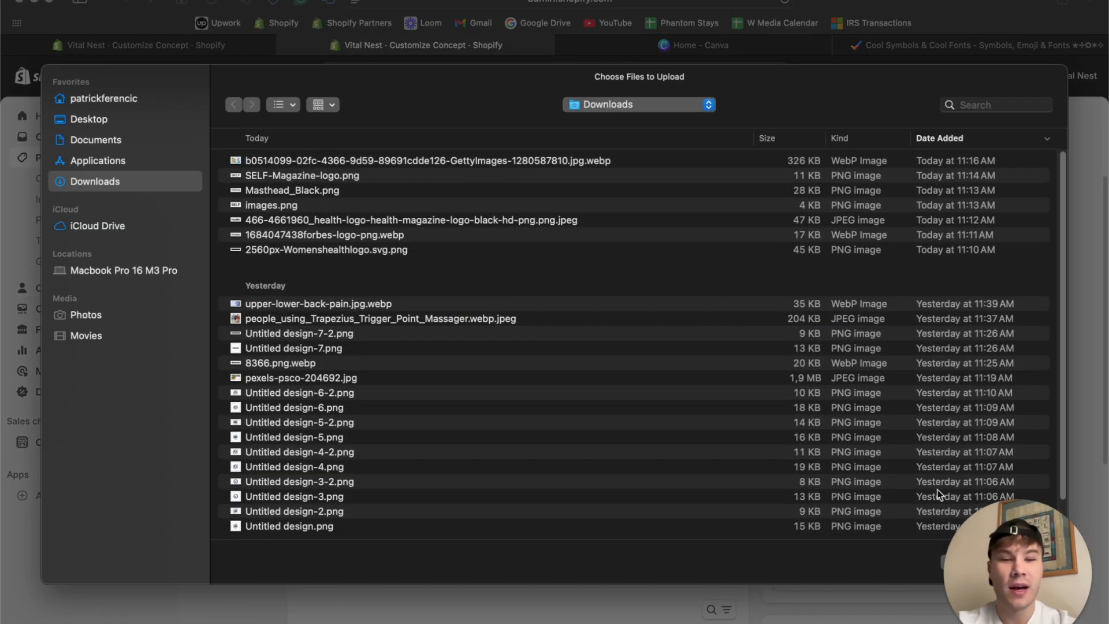
{"action": "left_click", "coordinate": [957, 566]}
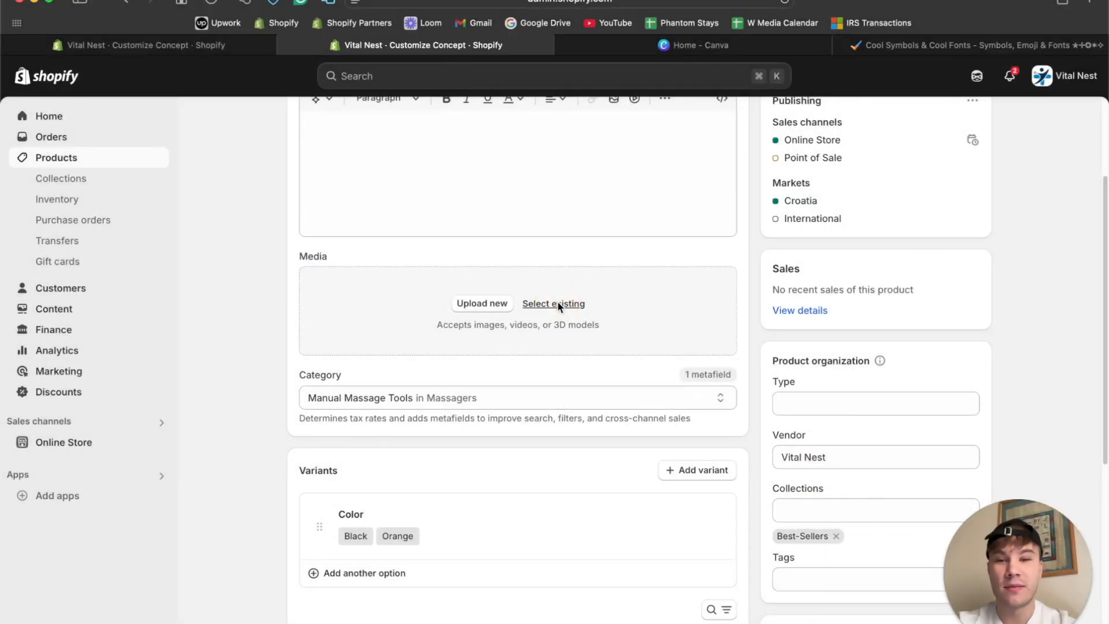
{"action": "left_click", "coordinate": [559, 305]}
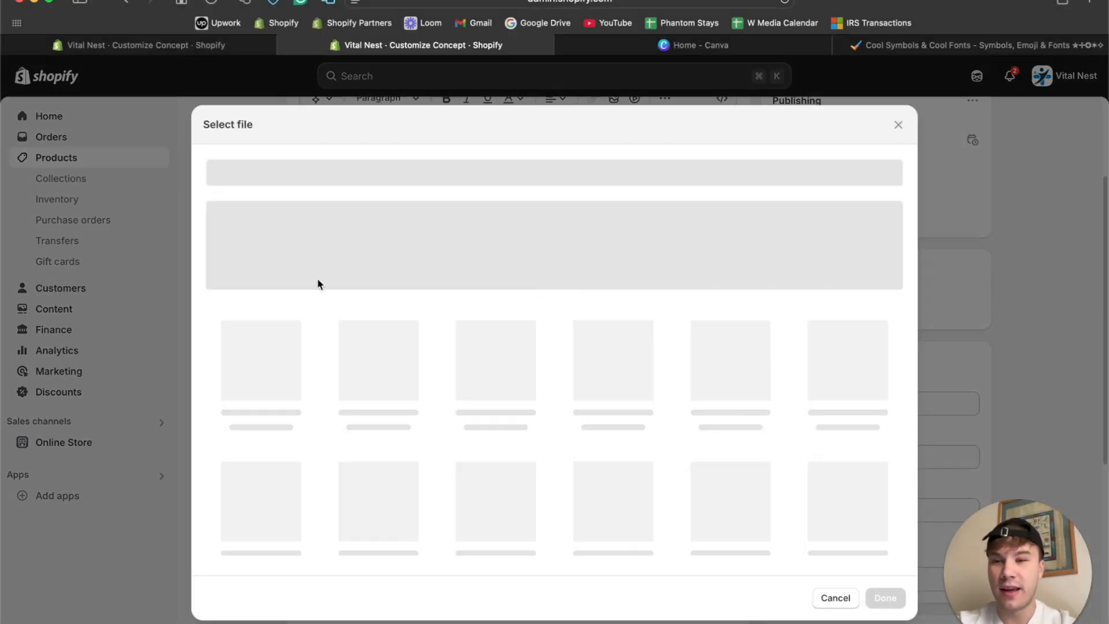
{"action": "scroll", "coordinate": [347, 394], "scroll_direction": "down", "scroll_amount": 2}
{"action": "scroll", "coordinate": [347, 400], "scroll_direction": "down", "scroll_amount": 2}
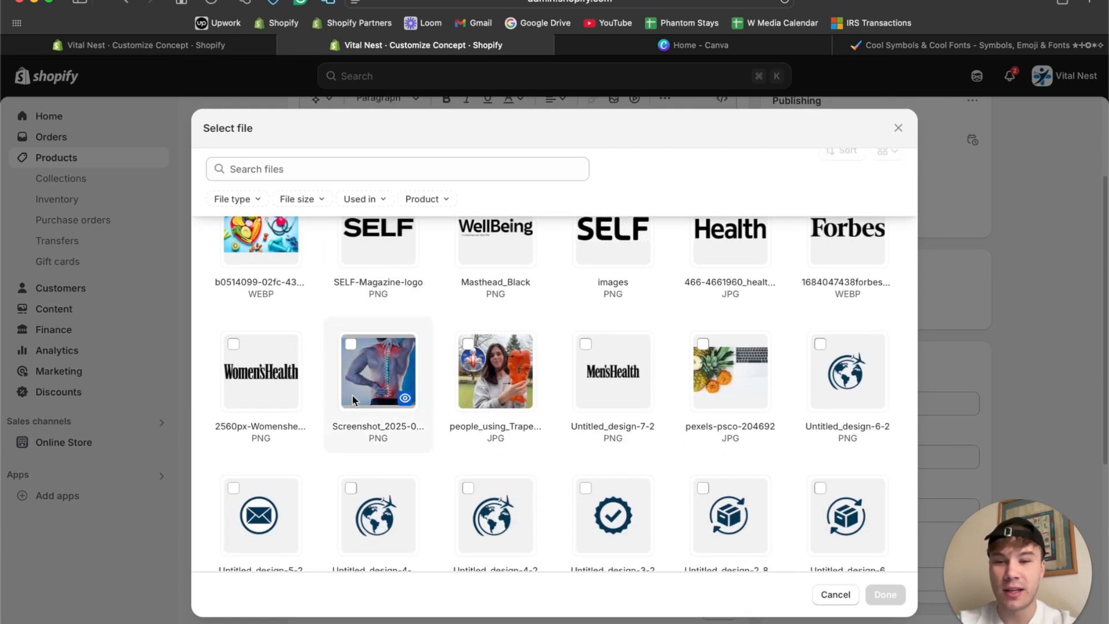
{"action": "left_click", "coordinate": [352, 394]}
{"action": "left_click", "coordinate": [876, 600]}
{"action": "scroll", "coordinate": [701, 391], "scroll_direction": "up", "scroll_amount": 3}
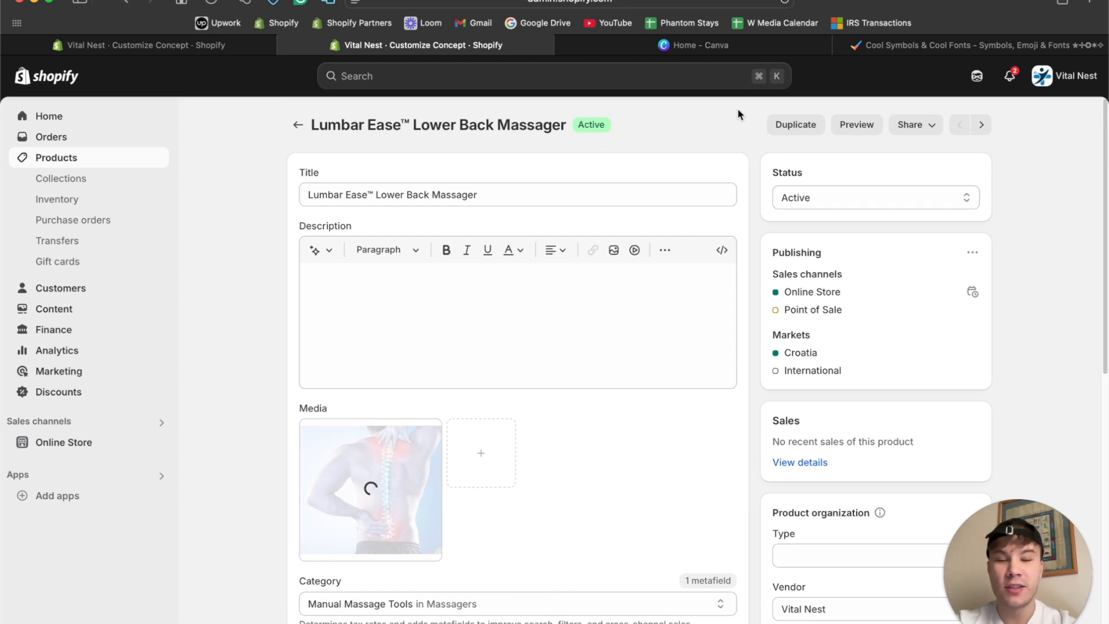
Open the Air Ray™ Infrared Nose Massager product and add the same existing back-pain image to its Media.
{"action": "left_click", "coordinate": [298, 125]}
{"action": "left_click", "coordinate": [352, 273]}
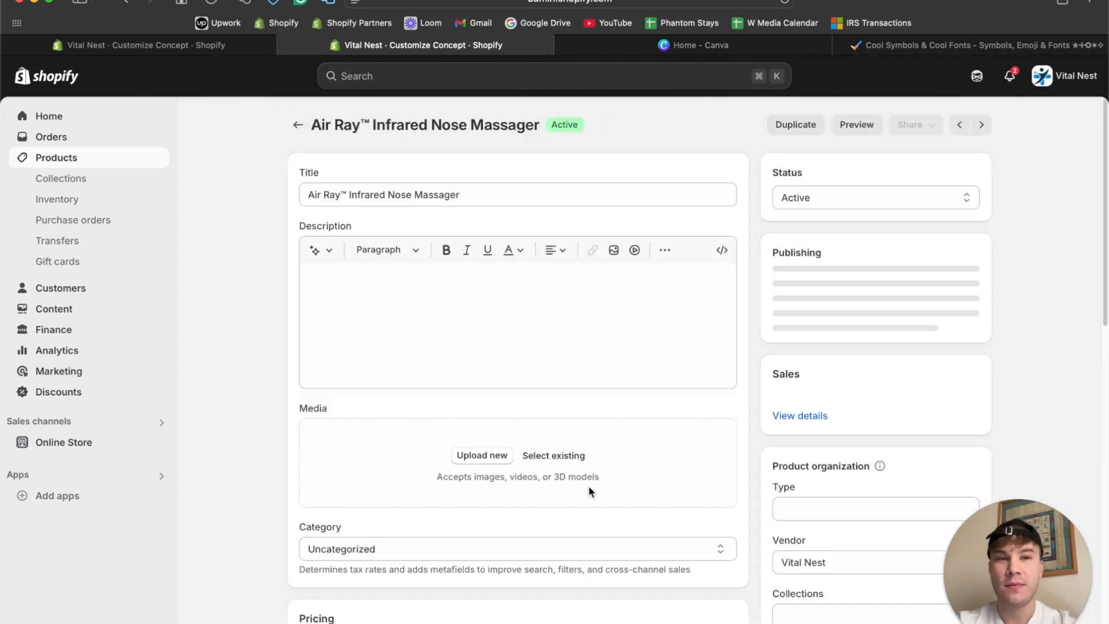
{"action": "scroll", "coordinate": [560, 411], "scroll_direction": "down", "scroll_amount": 2}
{"action": "left_click", "coordinate": [554, 399]}
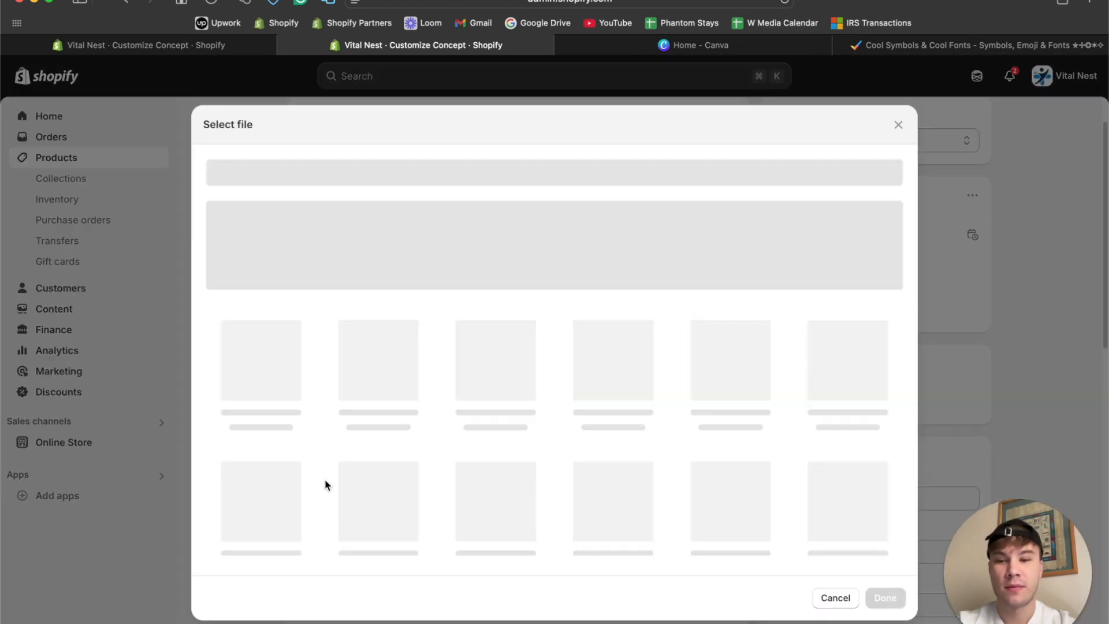
{"action": "left_click", "coordinate": [358, 511]}
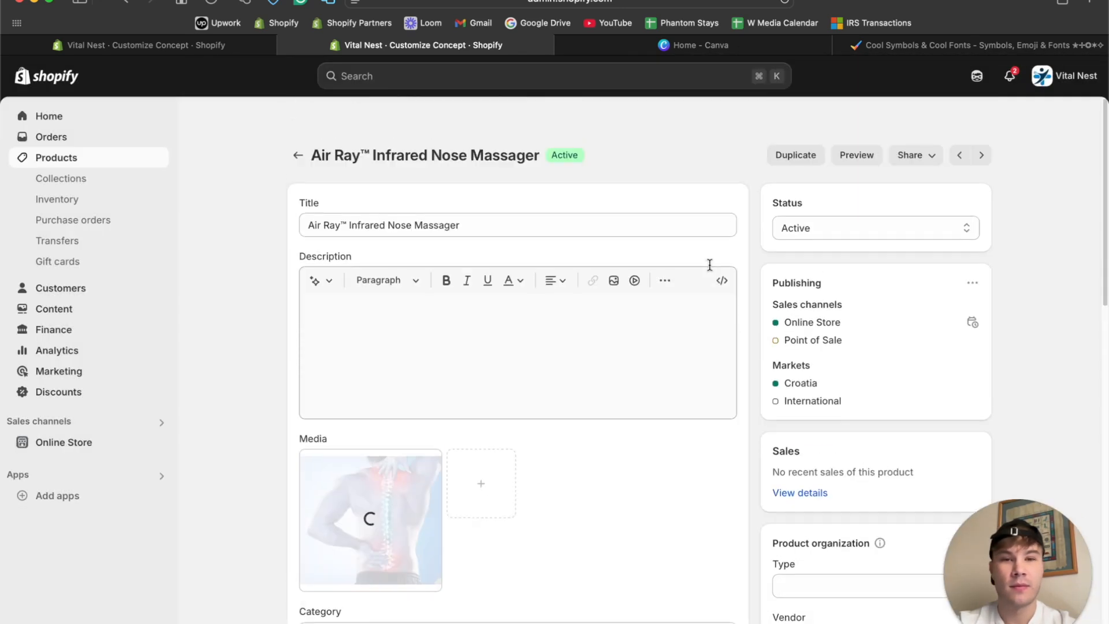
Open the Thera Reach™ Trigger Point Massager product and add the same existing back-pain image to its Media.
{"action": "left_click", "coordinate": [293, 124]}
{"action": "left_click", "coordinate": [324, 313]}
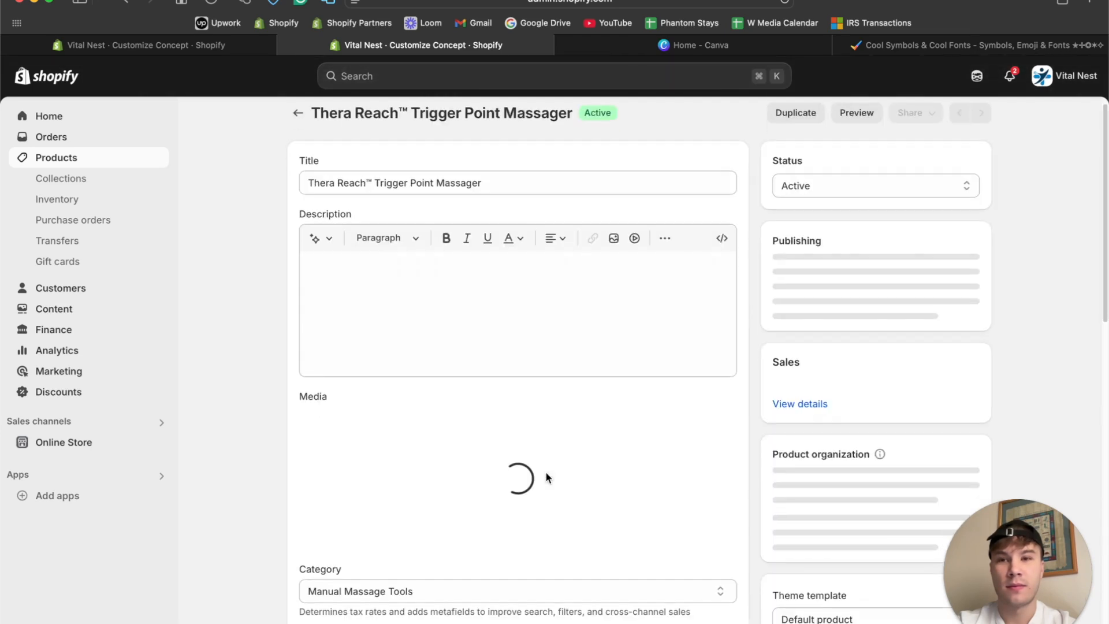
{"action": "left_click", "coordinate": [565, 445]}
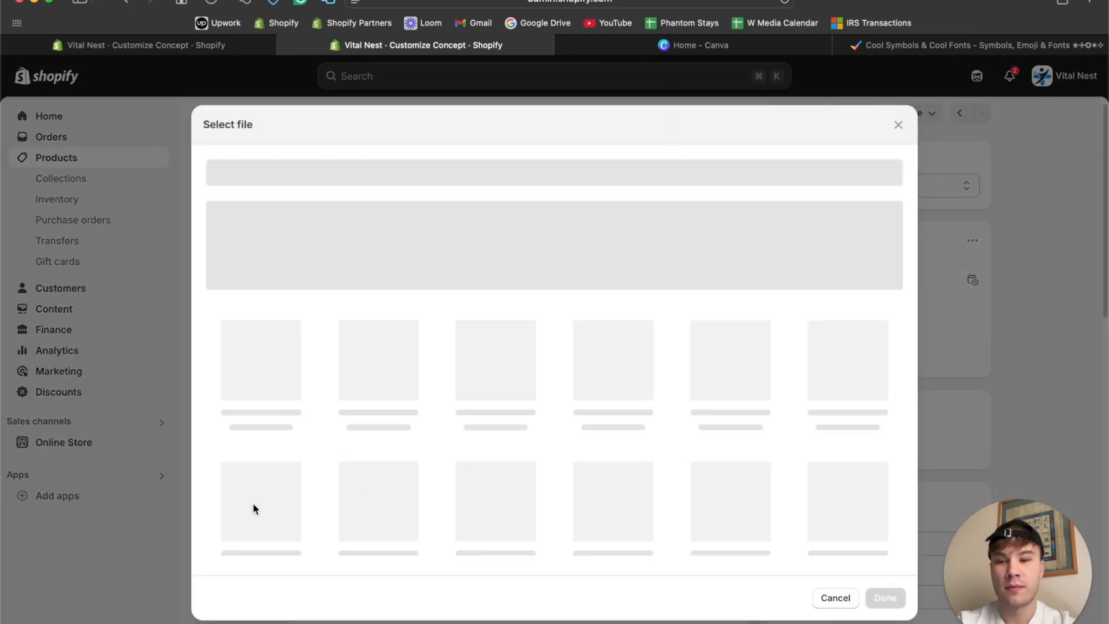
{"action": "left_click", "coordinate": [378, 531]}
{"action": "left_click", "coordinate": [885, 595]}
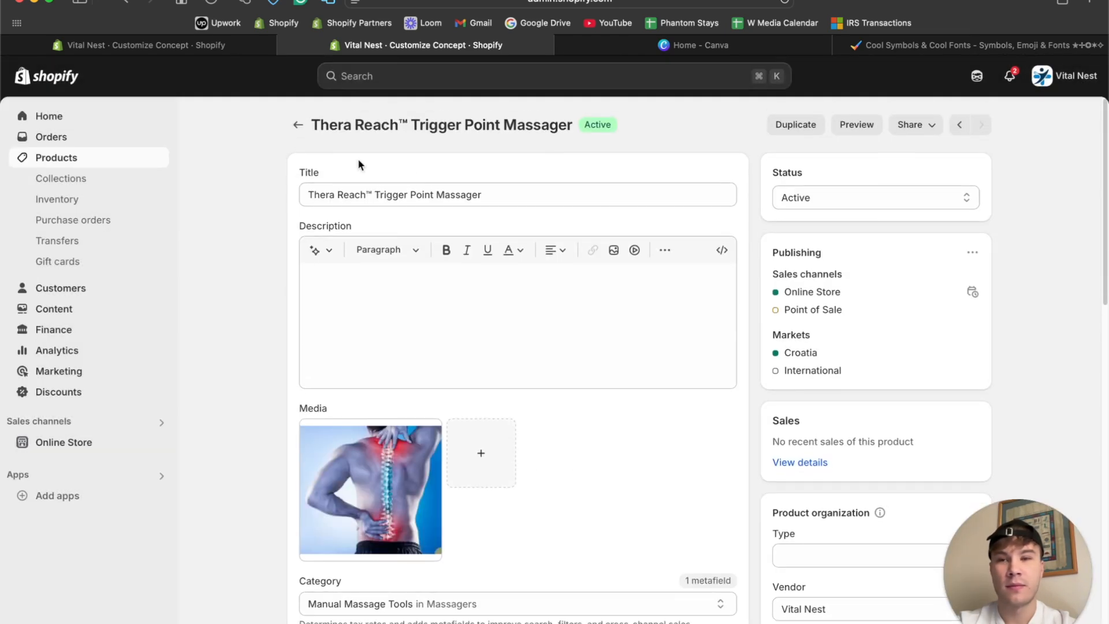
Leave the product page, switch to the theme editor tab, reload it and look through the Featured collection settings.
{"action": "left_click", "coordinate": [295, 123]}
{"action": "left_click", "coordinate": [154, 42]}
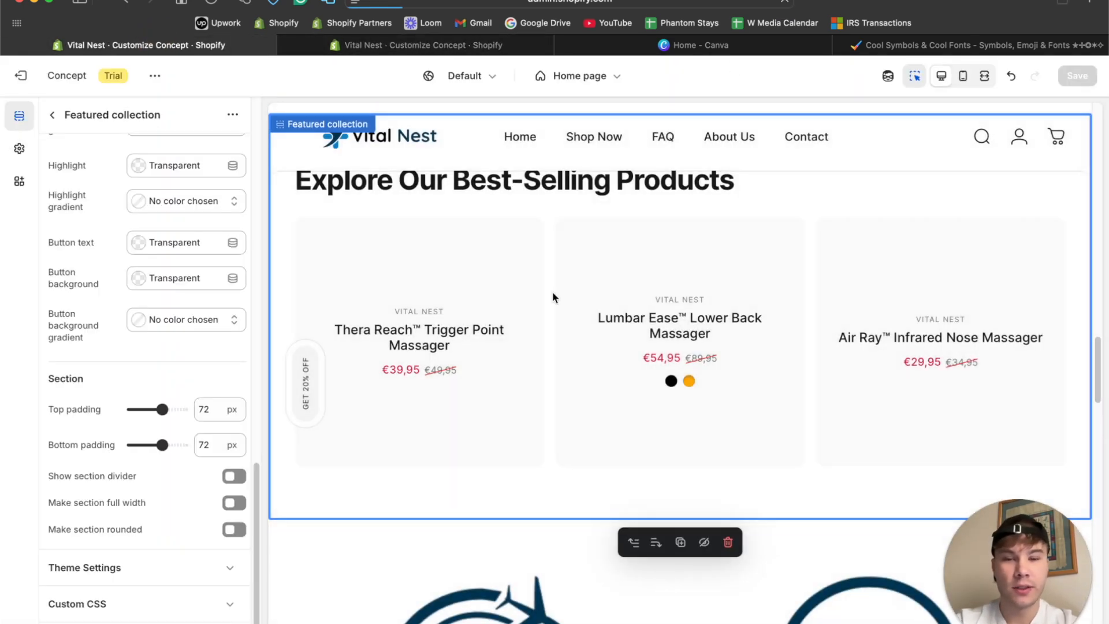
{"action": "key", "text": "super+r"}
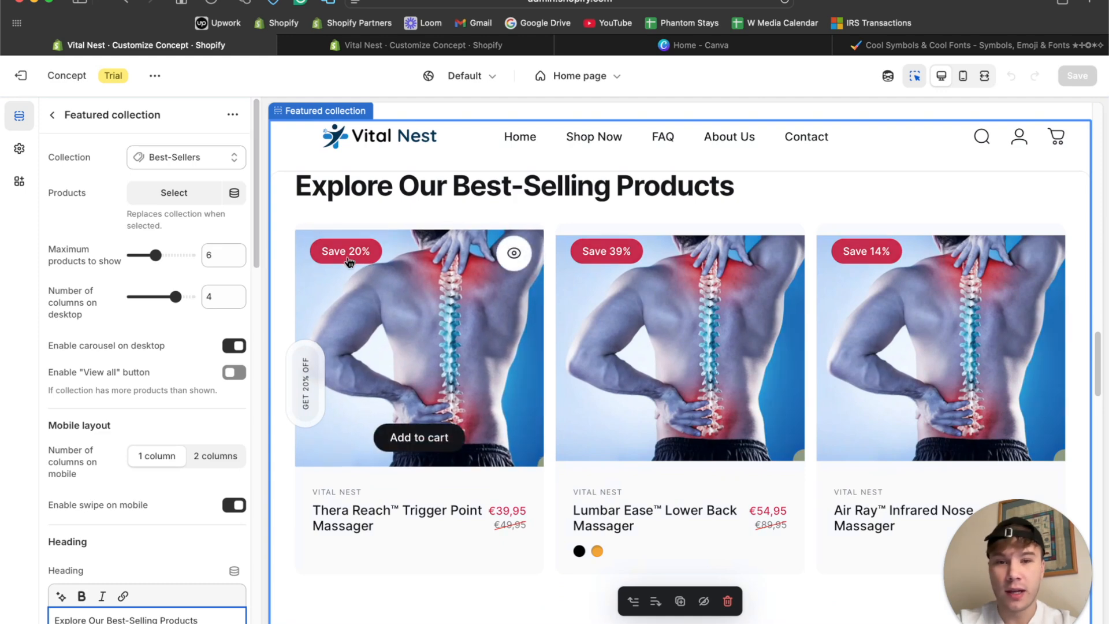
{"action": "scroll", "coordinate": [214, 265], "scroll_direction": "down", "scroll_amount": 15}
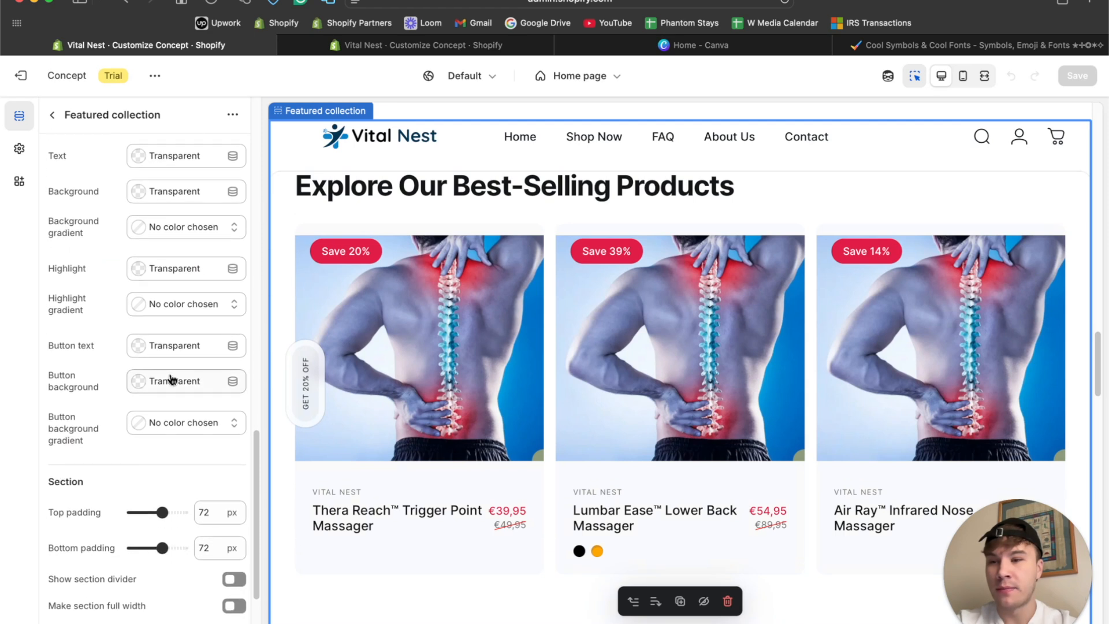
{"action": "scroll", "coordinate": [171, 380], "scroll_direction": "up", "scroll_amount": 3}
{"action": "scroll", "coordinate": [171, 380], "scroll_direction": "down", "scroll_amount": 4}
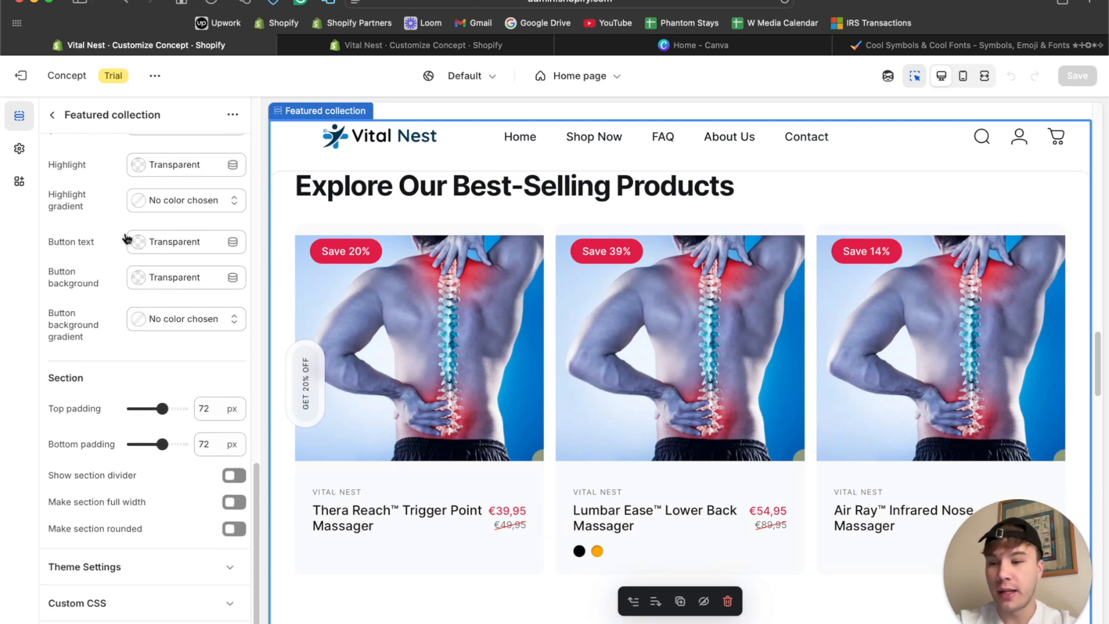
{"action": "left_click", "coordinate": [23, 153]}
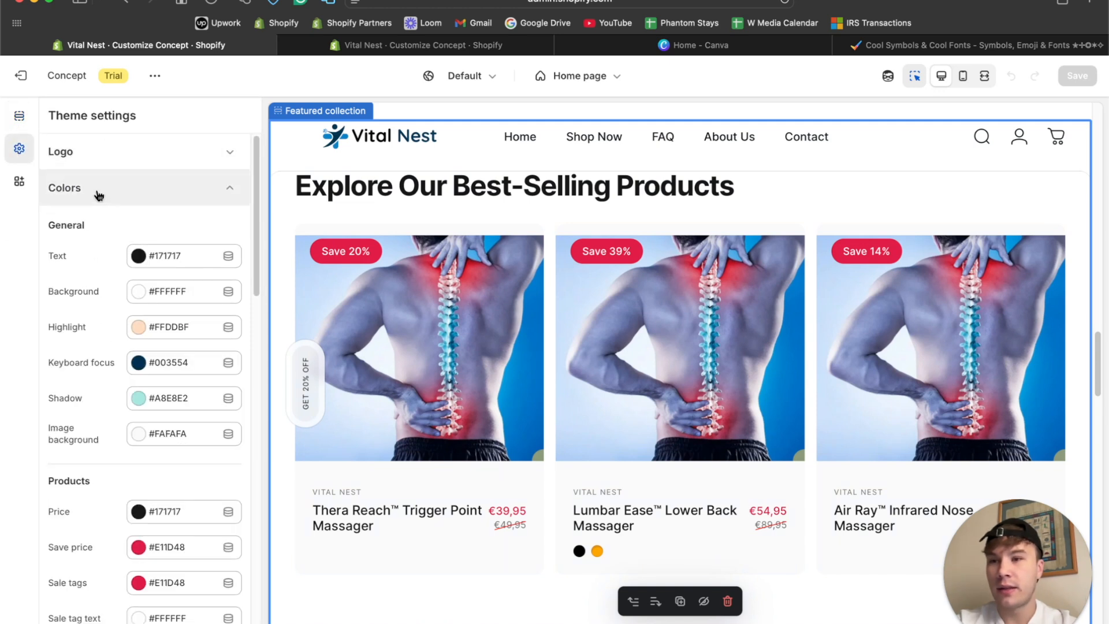
{"action": "scroll", "coordinate": [111, 388], "scroll_direction": "down", "scroll_amount": 3}
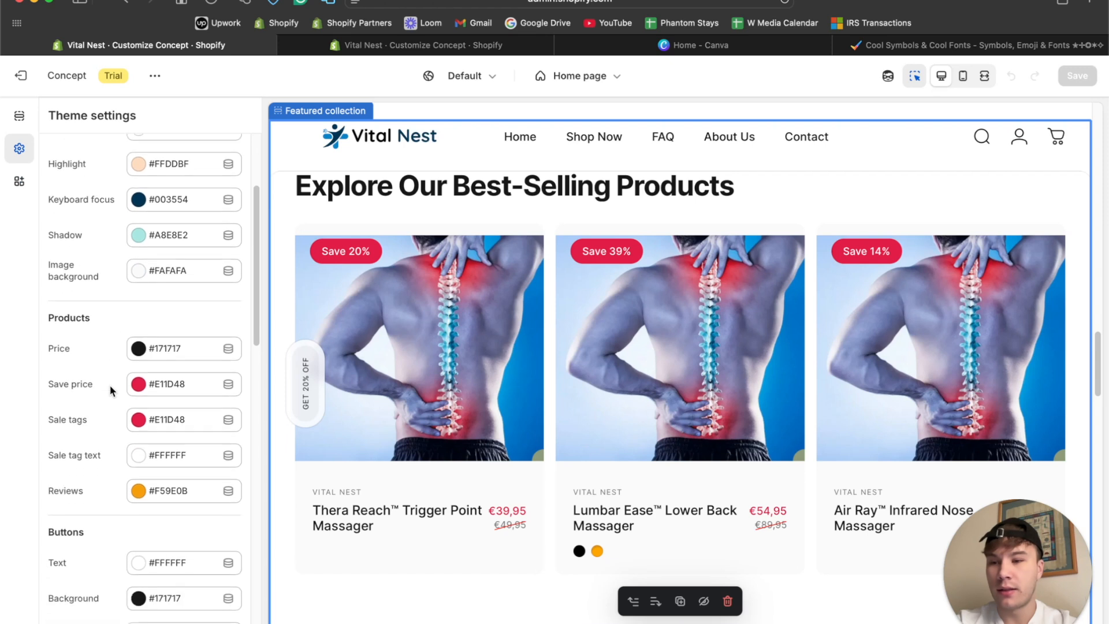
{"action": "left_click", "coordinate": [178, 388]}
{"action": "left_click", "coordinate": [66, 267]}
{"action": "scroll", "coordinate": [64, 262], "scroll_direction": "up", "scroll_amount": 2}
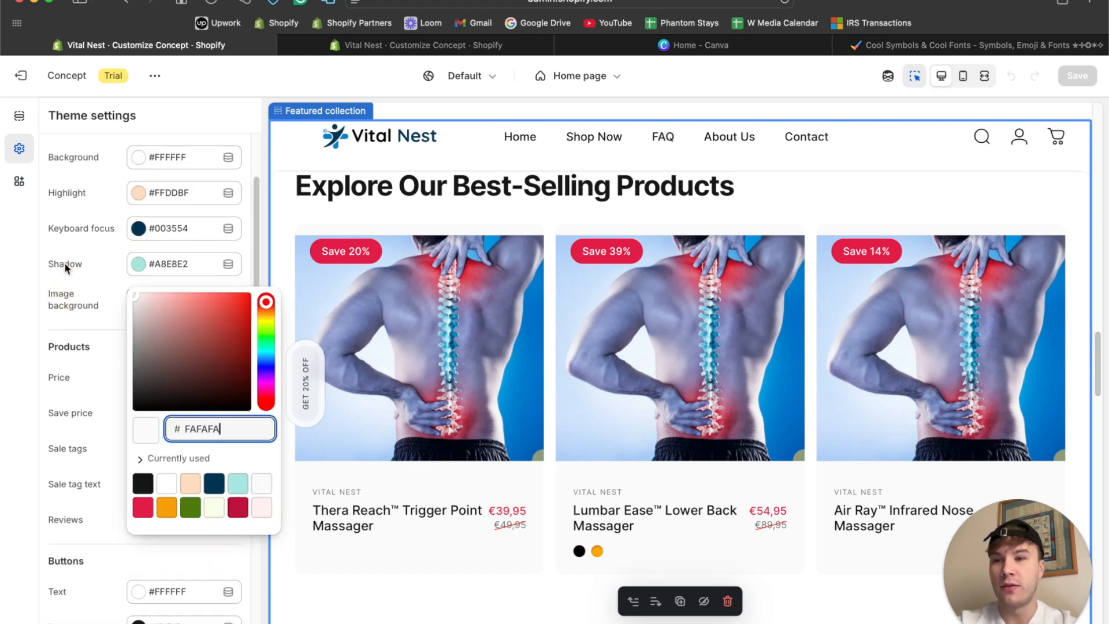
{"action": "left_click", "coordinate": [56, 247]}
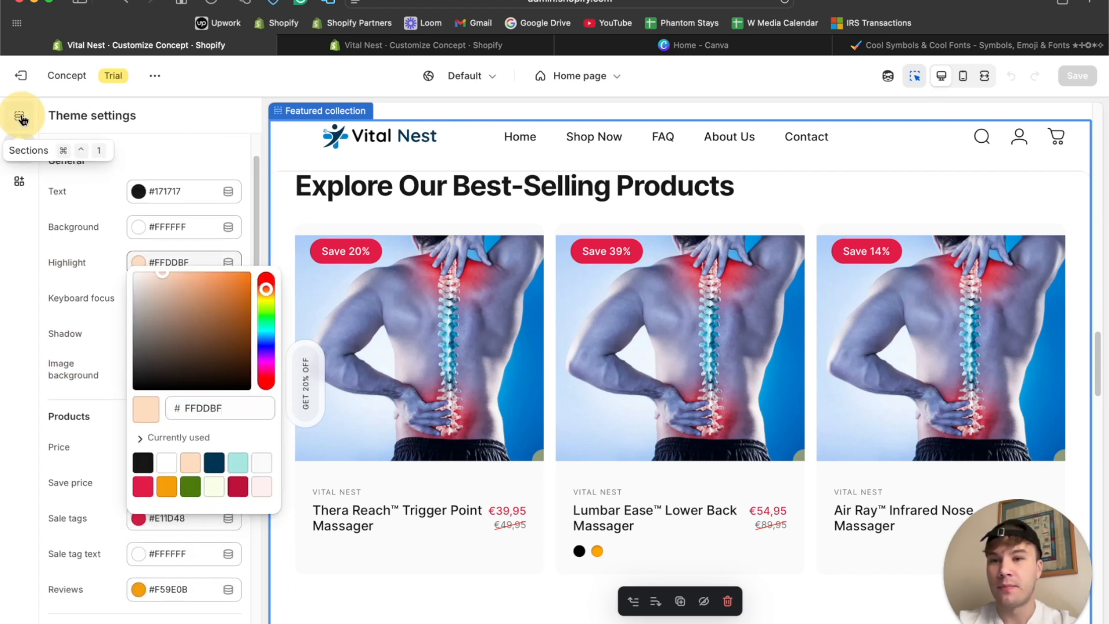
{"action": "left_click", "coordinate": [20, 116]}
Copy the hex code of the FAQ section's blue background color.
{"action": "scroll", "coordinate": [495, 459], "scroll_direction": "down", "scroll_amount": 10}
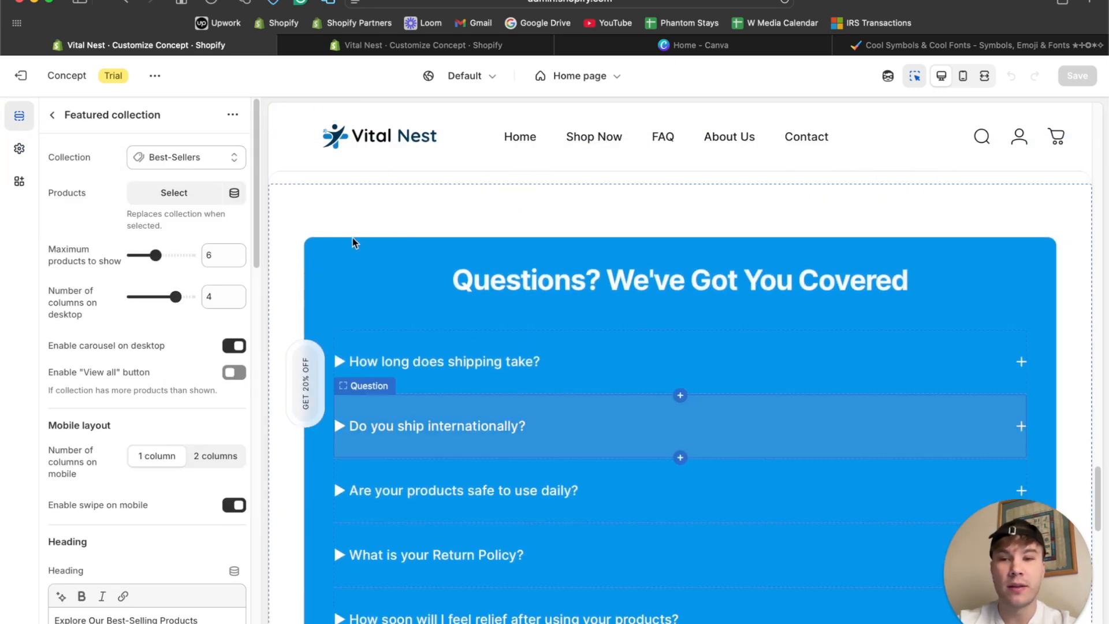
{"action": "left_click", "coordinate": [340, 241]}
{"action": "scroll", "coordinate": [176, 284], "scroll_direction": "down", "scroll_amount": 10}
{"action": "scroll", "coordinate": [177, 283], "scroll_direction": "down", "scroll_amount": 5}
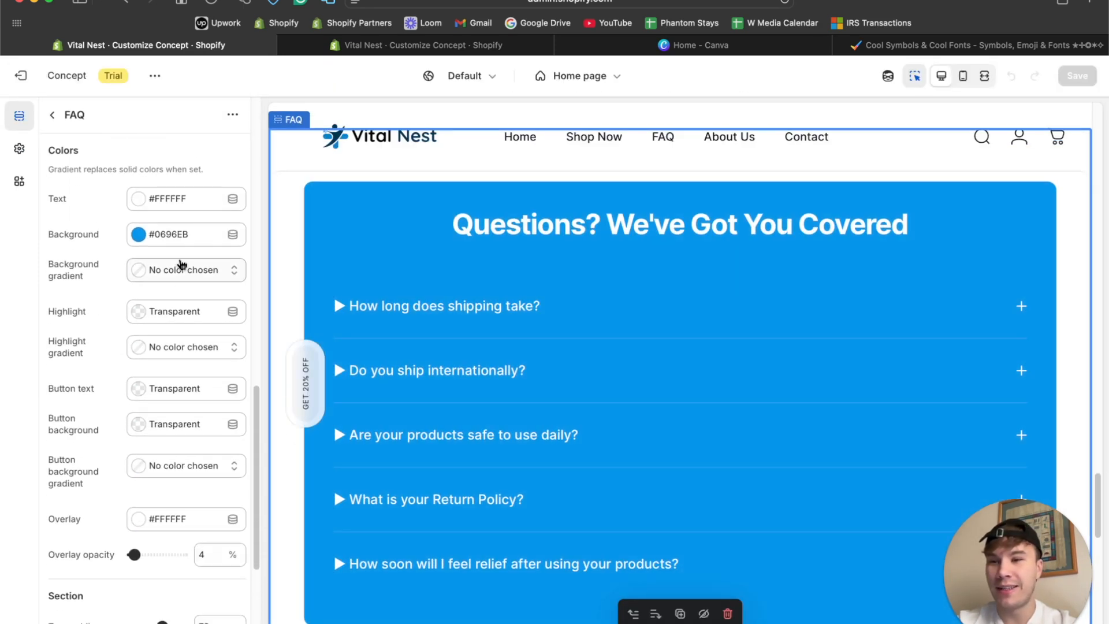
{"action": "left_click", "coordinate": [183, 238]}
{"action": "scroll", "coordinate": [334, 439], "scroll_direction": "up", "scroll_amount": 10}
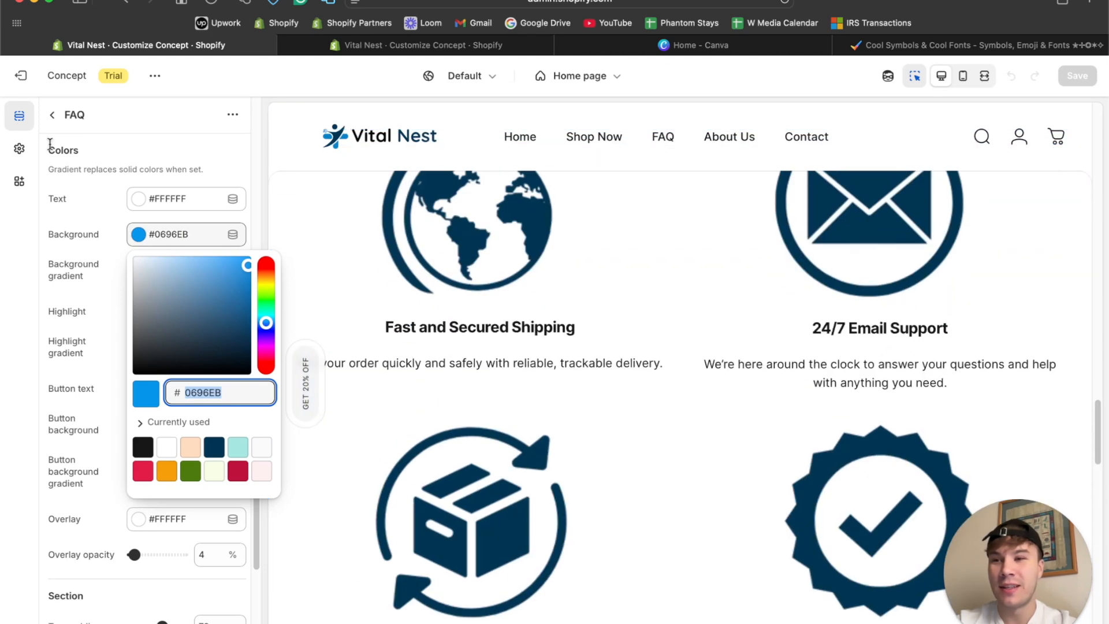
Set the Save price color in the theme-wide product colors to #0696EB.
{"action": "left_click", "coordinate": [19, 148]}
{"action": "scroll", "coordinate": [411, 342], "scroll_direction": "down", "scroll_amount": 5}
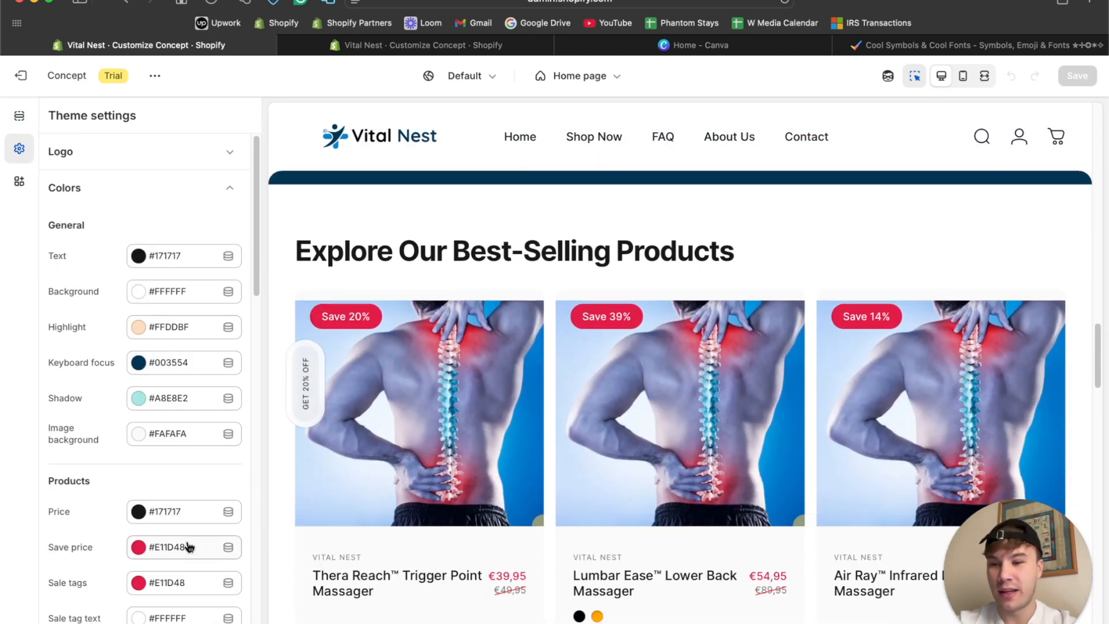
{"action": "left_click", "coordinate": [187, 546]}
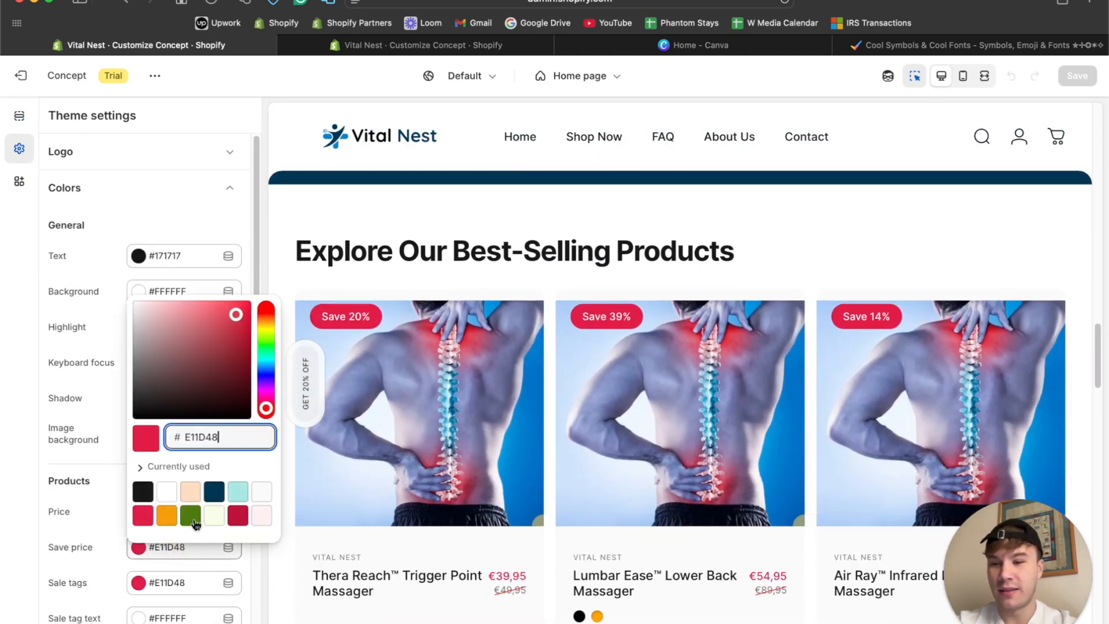
{"action": "type", "text": "0696EB"}
{"action": "left_click", "coordinate": [91, 494]}
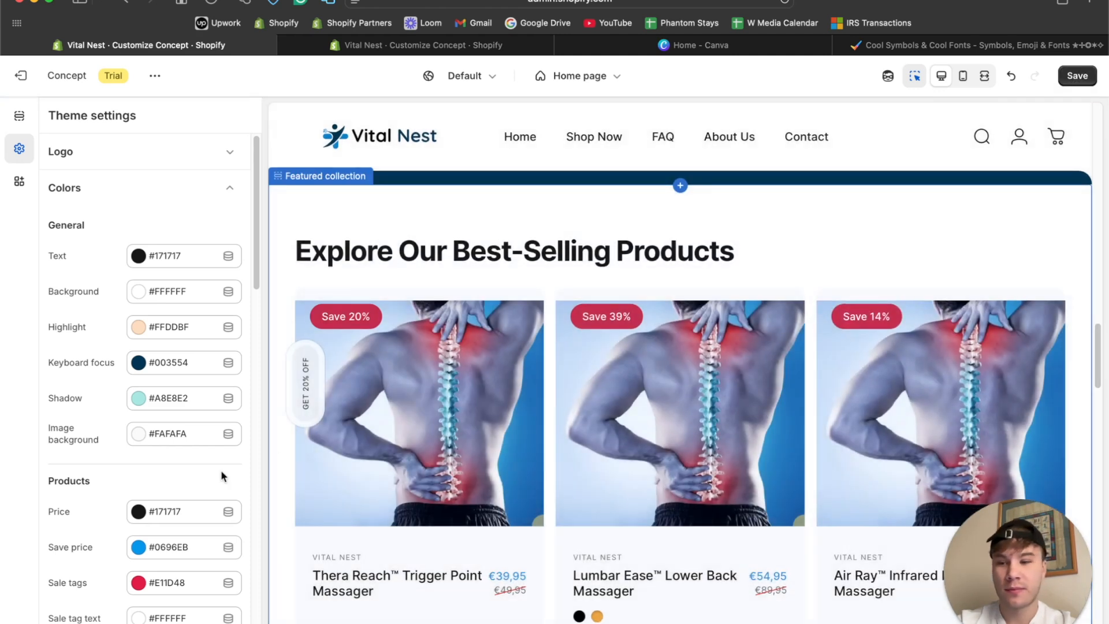
Set the Sale tags color in the theme-wide product colors to #0696EB.
{"action": "scroll", "coordinate": [194, 487], "scroll_direction": "down", "scroll_amount": 2}
{"action": "left_click", "coordinate": [196, 465]}
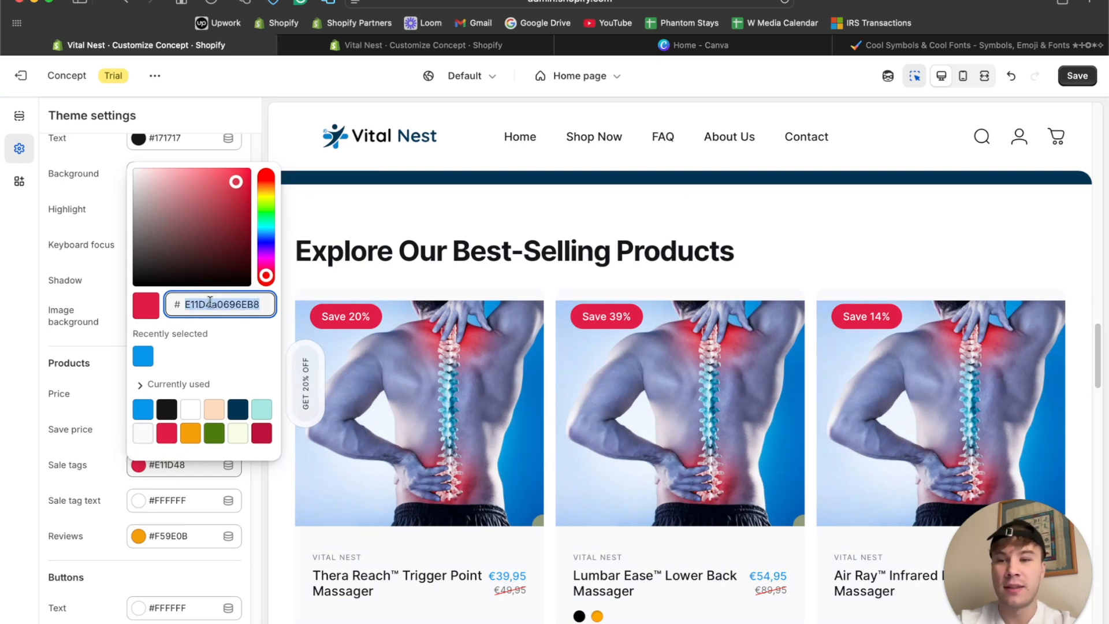
{"action": "left_click", "coordinate": [235, 355]}
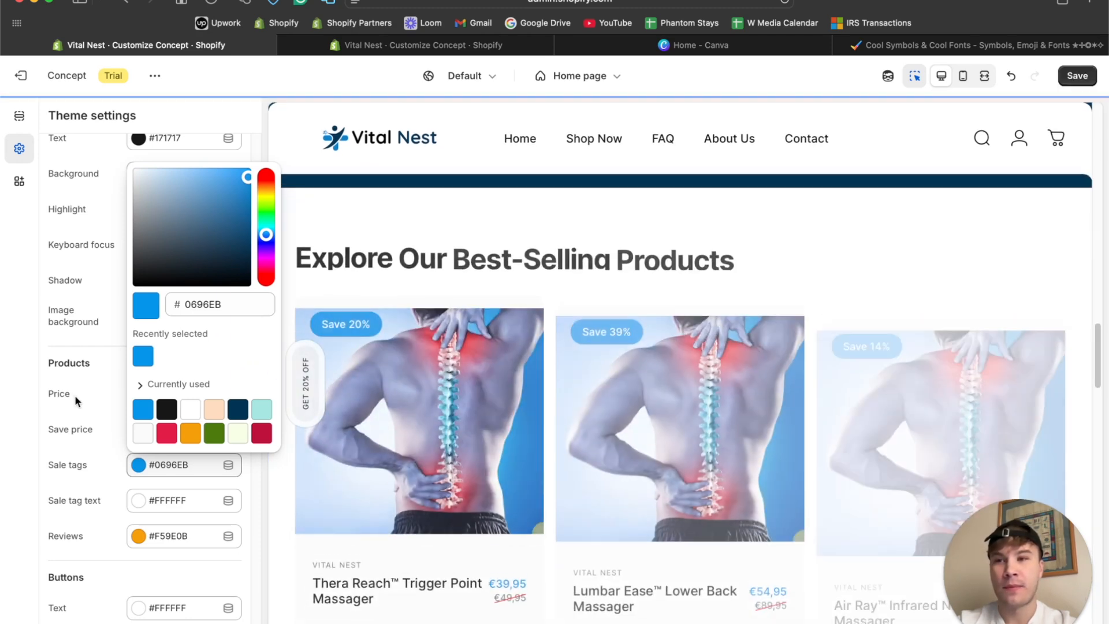
{"action": "left_click", "coordinate": [75, 395]}
Review the recolored product cards and set the heading alignment of the Featured collection section to Center.
{"action": "scroll", "coordinate": [640, 334], "scroll_direction": "down", "scroll_amount": 3}
{"action": "scroll", "coordinate": [640, 339], "scroll_direction": "down", "scroll_amount": 3}
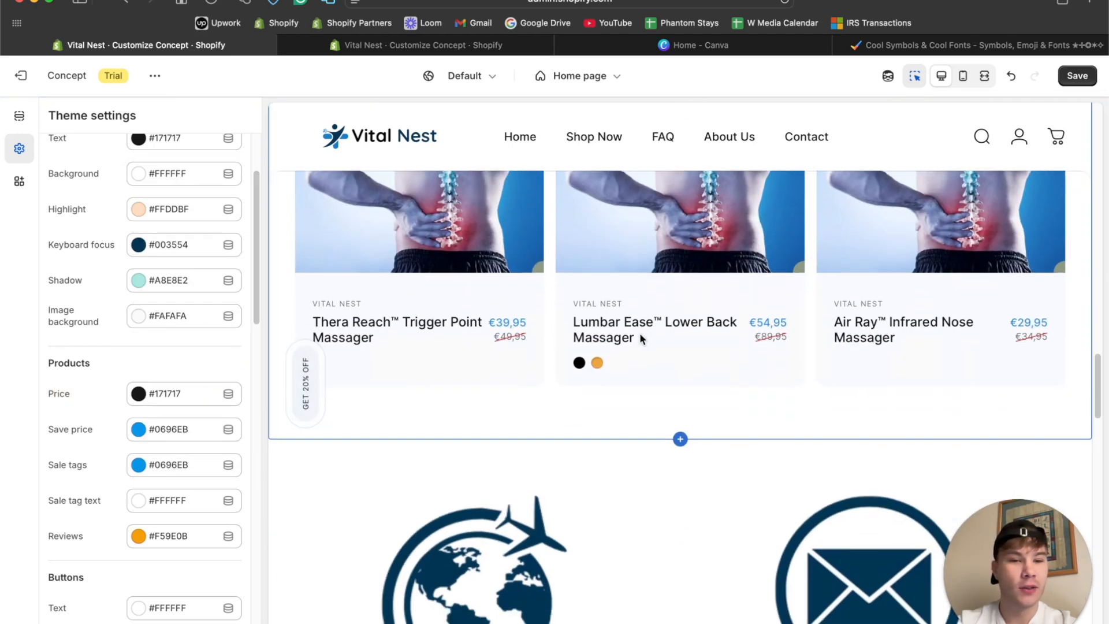
{"action": "scroll", "coordinate": [639, 342], "scroll_direction": "up", "scroll_amount": 3}
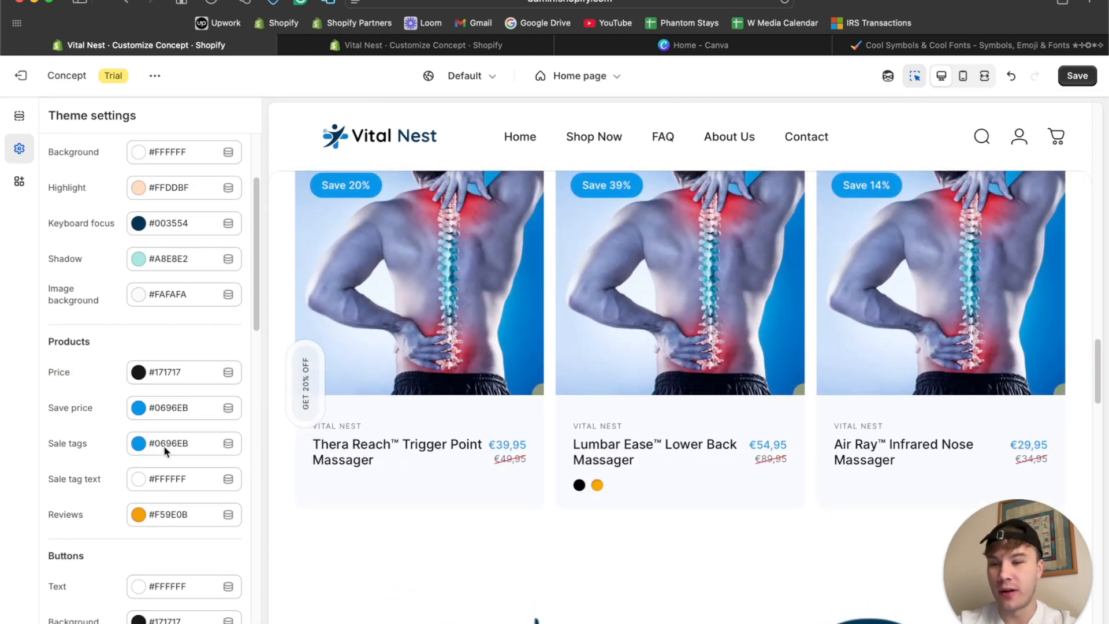
{"action": "scroll", "coordinate": [156, 459], "scroll_direction": "down", "scroll_amount": 5}
{"action": "scroll", "coordinate": [488, 341], "scroll_direction": "up", "scroll_amount": 6}
{"action": "scroll", "coordinate": [485, 345], "scroll_direction": "down", "scroll_amount": 5}
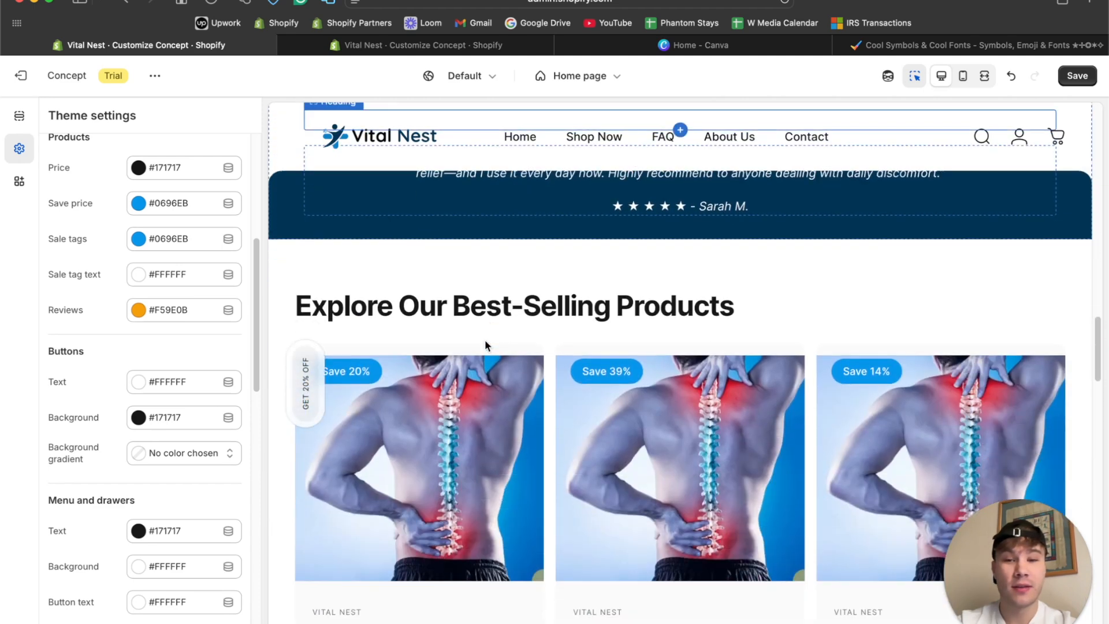
{"action": "left_click", "coordinate": [537, 301]}
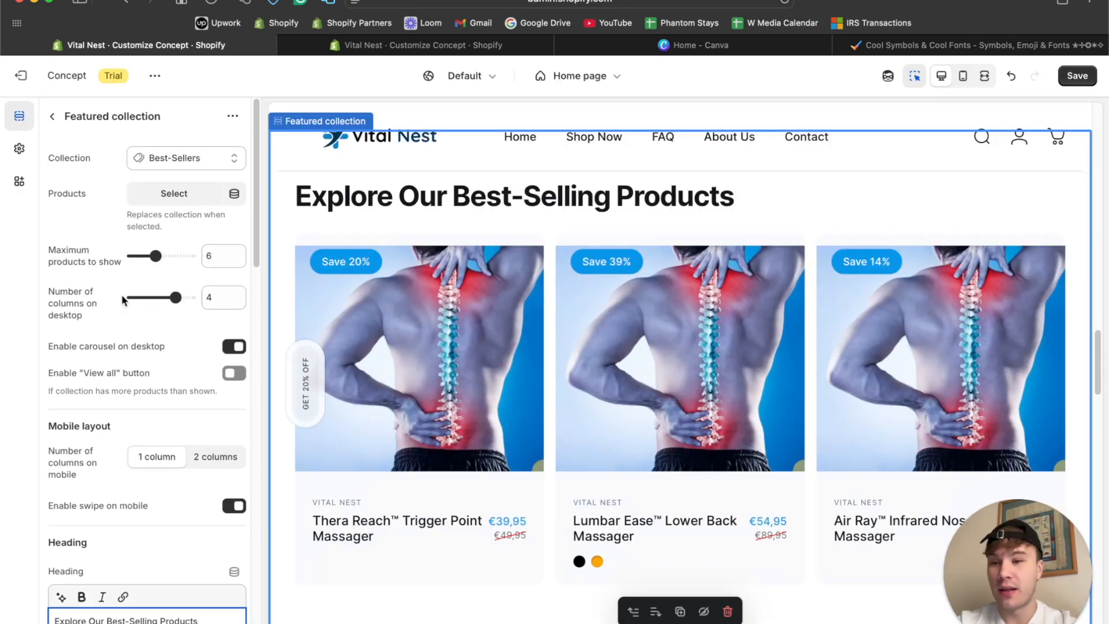
{"action": "scroll", "coordinate": [122, 293], "scroll_direction": "down", "scroll_amount": 7}
{"action": "scroll", "coordinate": [122, 299], "scroll_direction": "down", "scroll_amount": 2}
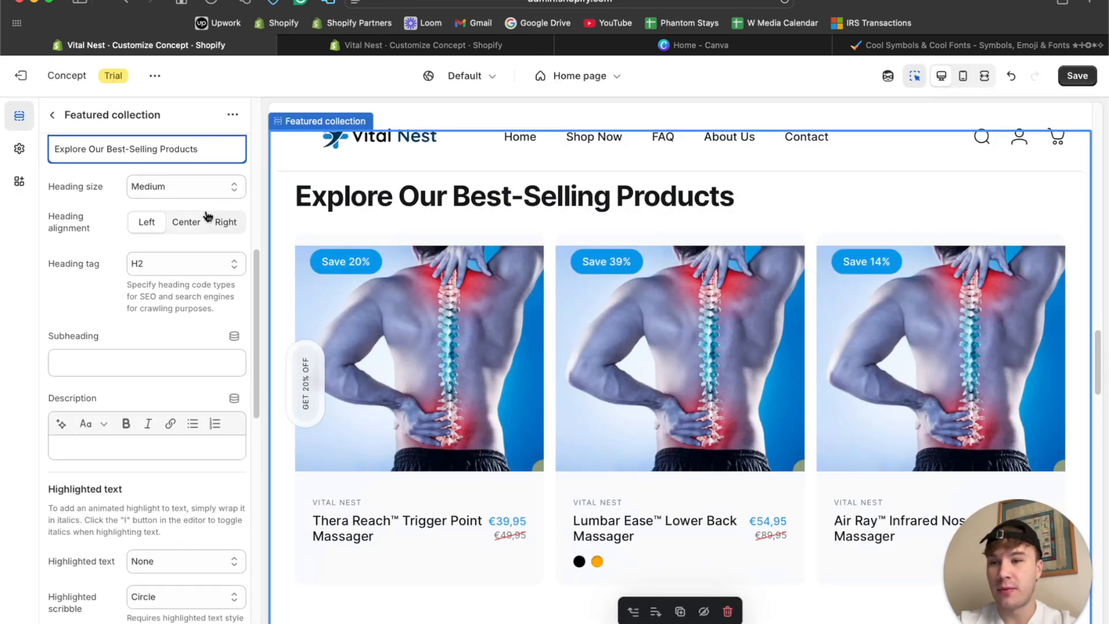
{"action": "left_click", "coordinate": [196, 229]}
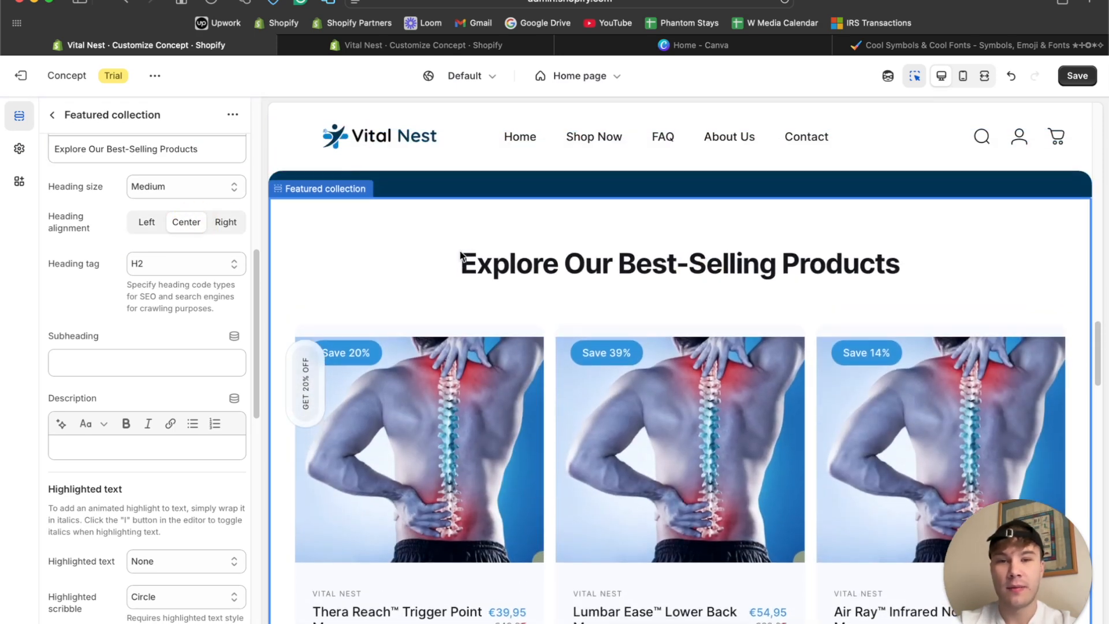
Ask ChatGPT to generate a short sentence under the Featured collection's main heading "Explore Our Best-Selling Products".
{"action": "left_click", "coordinate": [104, 151]}
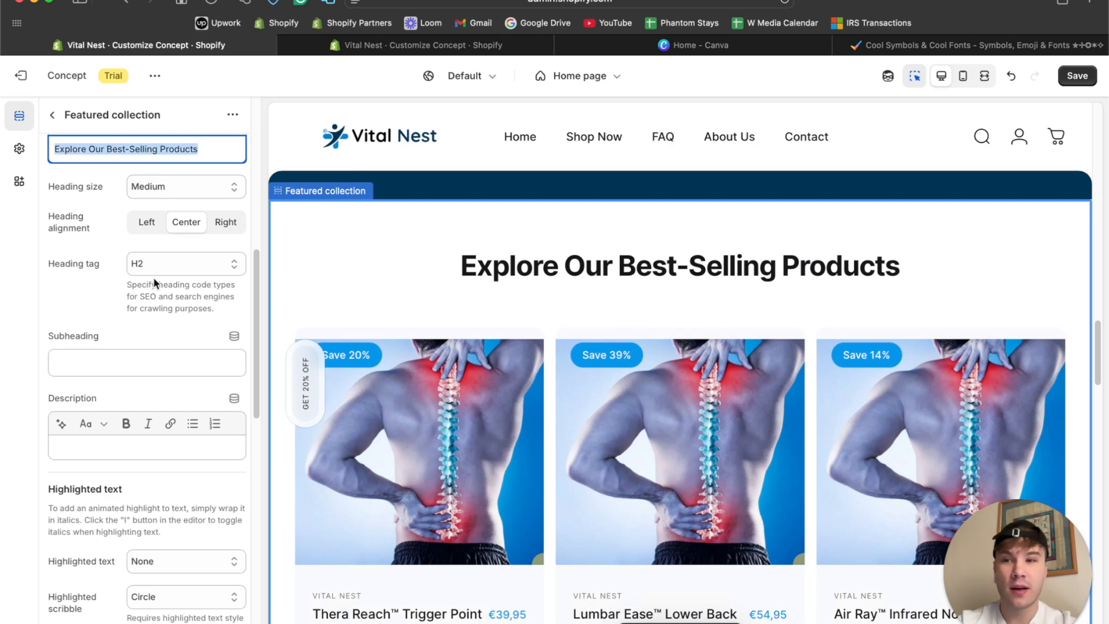
{"action": "scroll", "coordinate": [159, 281], "scroll_direction": "up", "scroll_amount": 2}
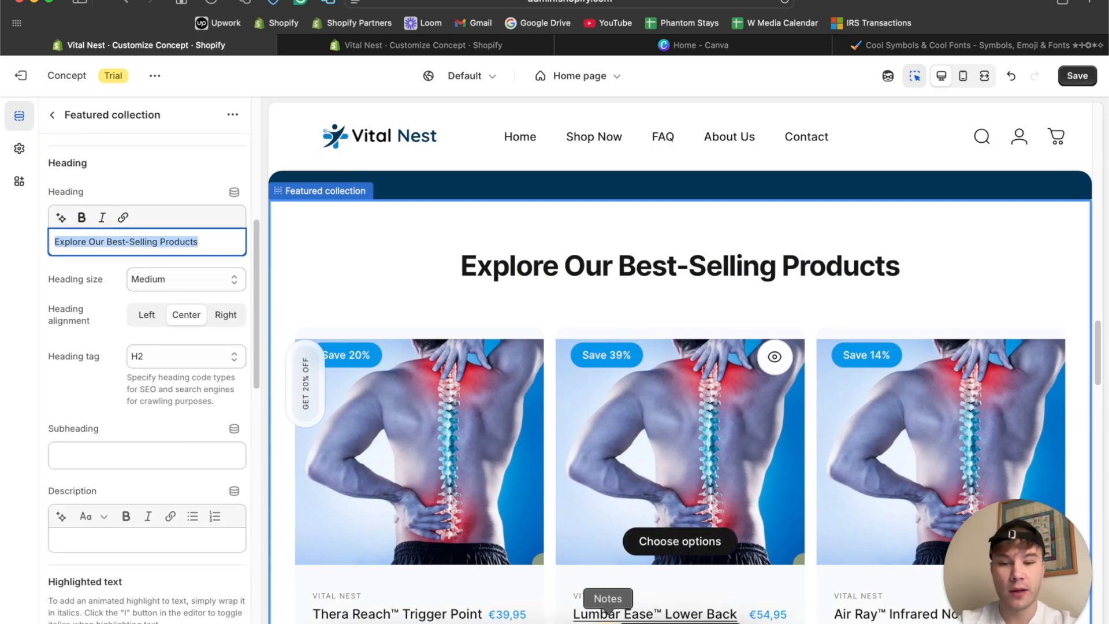
{"action": "left_click", "coordinate": [577, 617]}
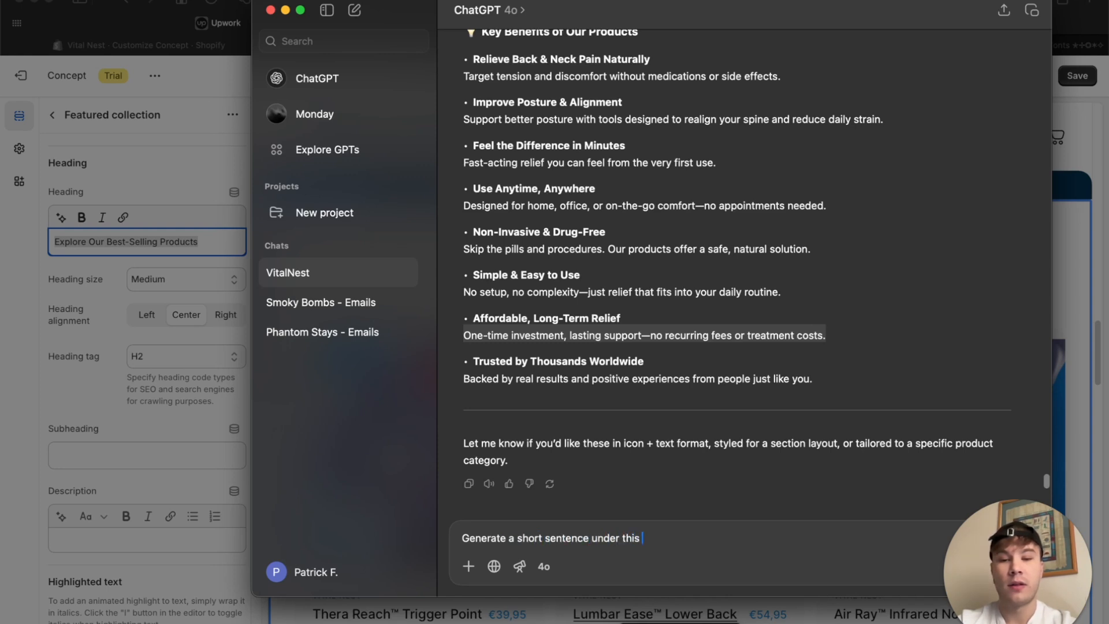
{"action": "type", "text": "ding:"}
{"action": "key", "text": "shift+Return"}
{"action": "type", "text": "Explore Our Best-Selling Products"}
{"action": "key", "text": "Return"}
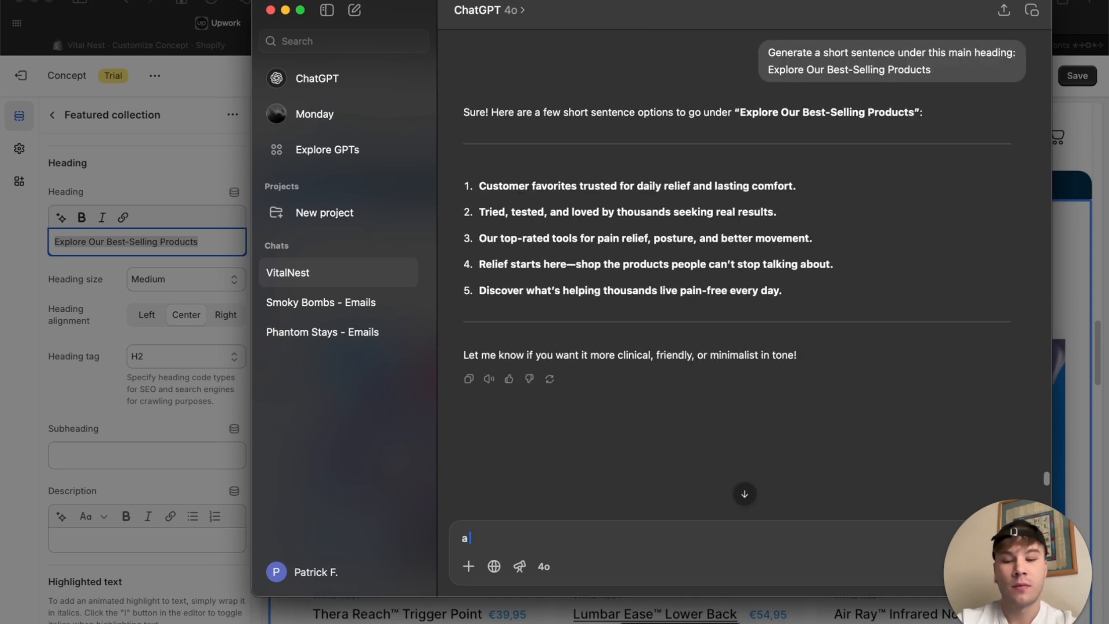
Ask for "A bit longer" and copy the third suggested line, starting "Carefully selected by thousands of happy customers".
{"action": "type", "text": "A bit longer"}
{"action": "key", "text": "Return"}
{"action": "left_click_drag", "start_coordinate": [646, 372], "coordinate": [484, 356]}
{"action": "key", "text": "super+c"}
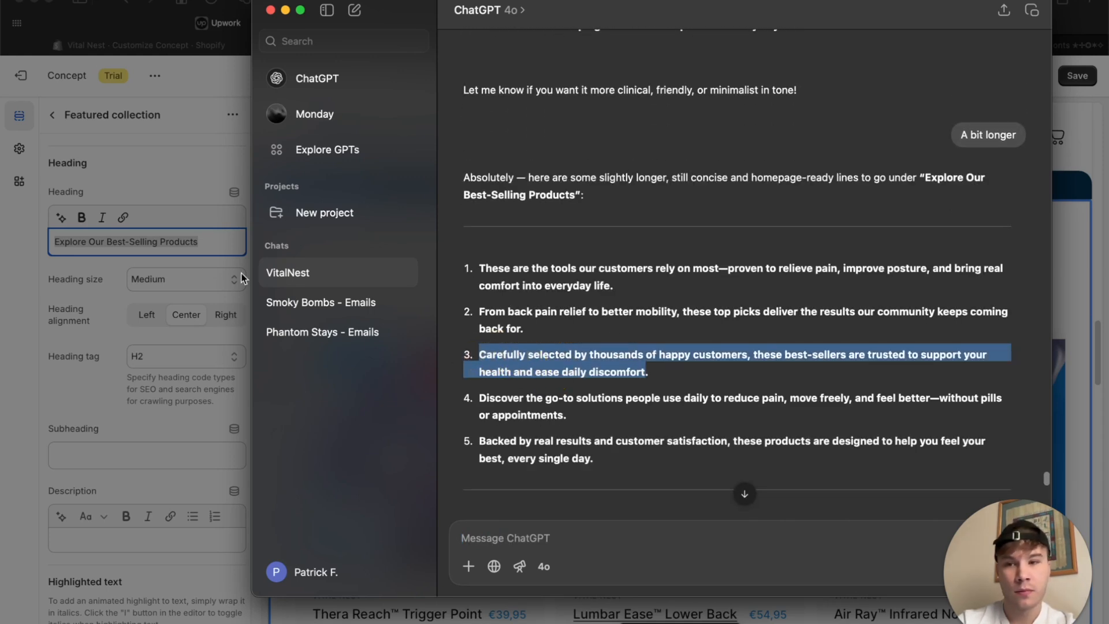
Paste the copied sentence as the description of the Featured collection section.
{"action": "left_click", "coordinate": [140, 240]}
{"action": "left_click", "coordinate": [138, 445]}
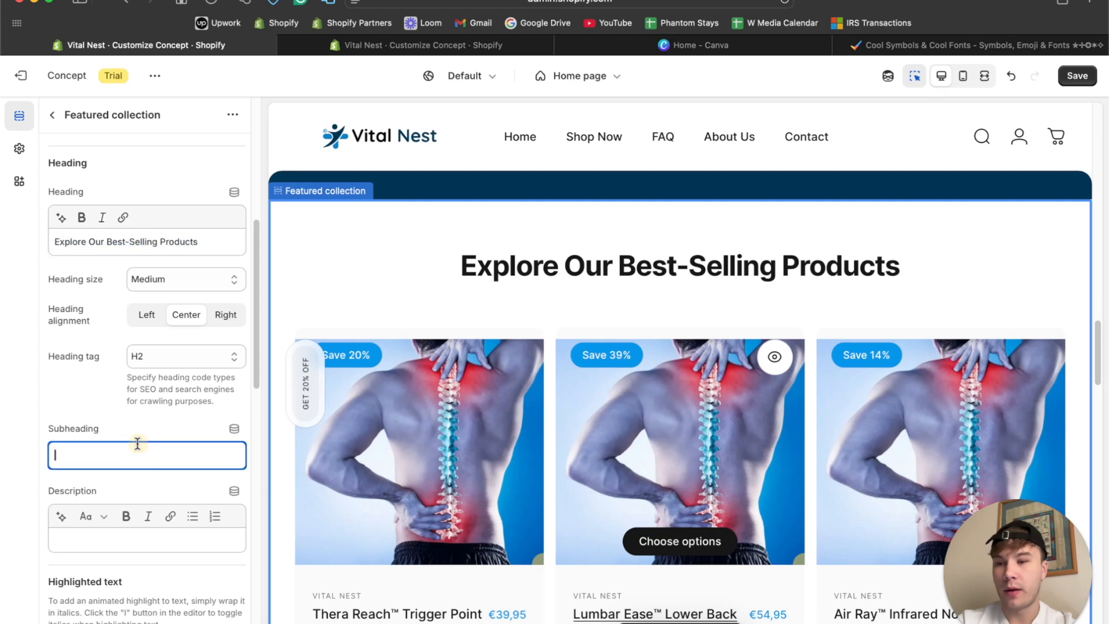
{"action": "left_click", "coordinate": [114, 540]}
{"action": "key", "text": "super+v"}
{"action": "key", "text": "super+a"}
{"action": "key", "text": "super+v"}
Remove the numbered list and bold formatting from the Featured collection description and end the sentence with a period.
{"action": "left_click", "coordinate": [68, 557]}
{"action": "key", "text": "BackSpace"}
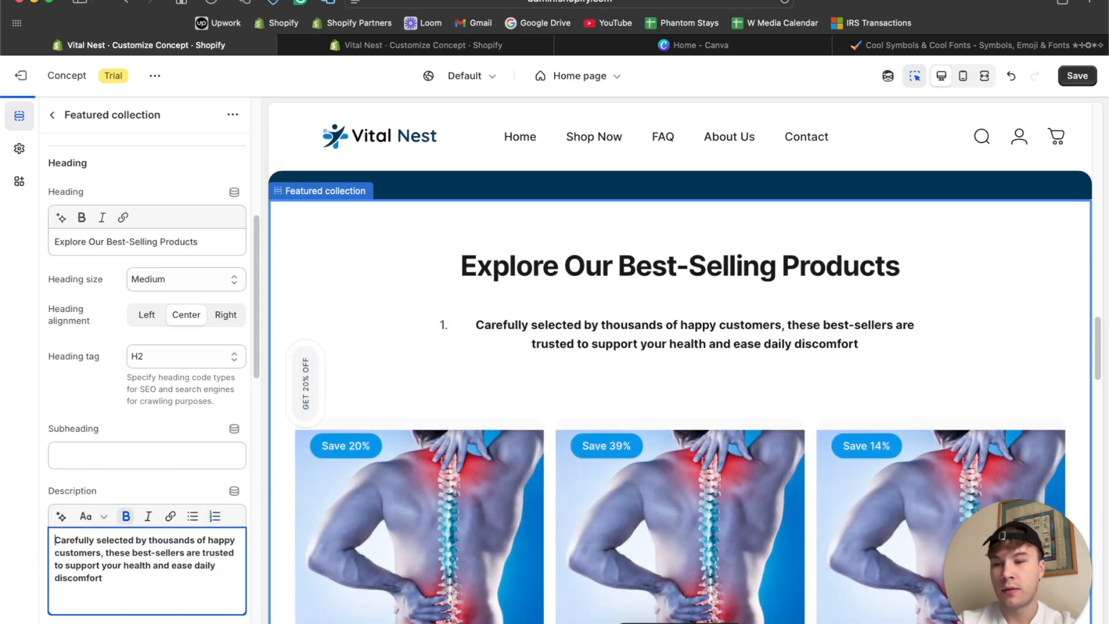
{"action": "key", "text": "super+a"}
{"action": "left_click", "coordinate": [126, 516]}
{"action": "left_click", "coordinate": [122, 577]}
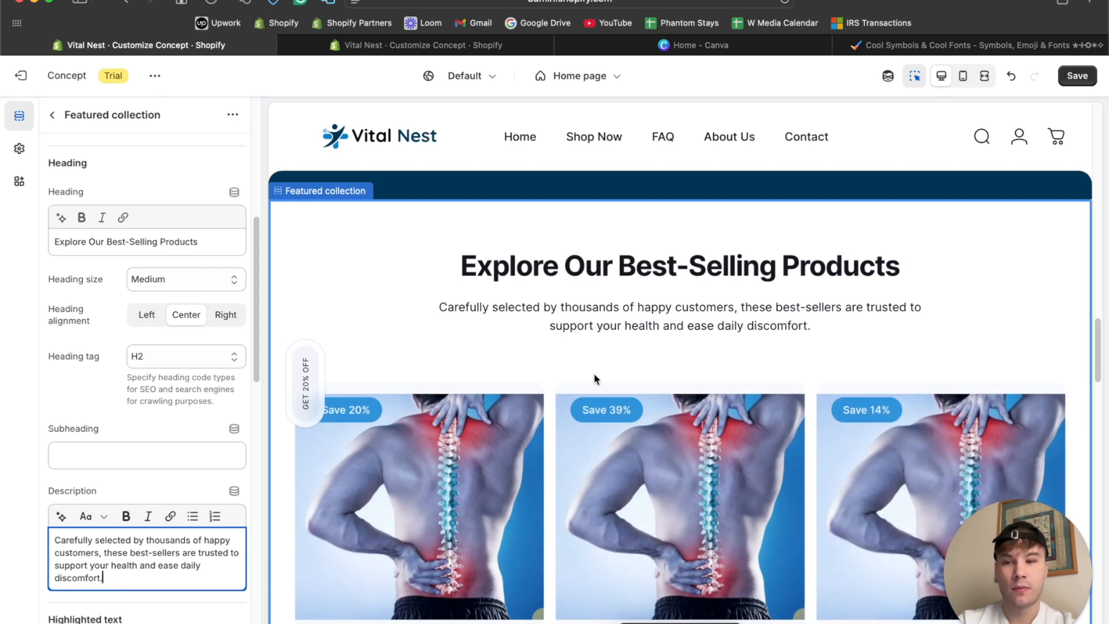
Examine the Featured collection section and its neighbouring sections in the desktop and fullscreen previews.
{"action": "scroll", "coordinate": [150, 491], "scroll_direction": "down", "scroll_amount": 2}
{"action": "scroll", "coordinate": [150, 491], "scroll_direction": "down", "scroll_amount": 5}
{"action": "scroll", "coordinate": [664, 490], "scroll_direction": "down", "scroll_amount": 4}
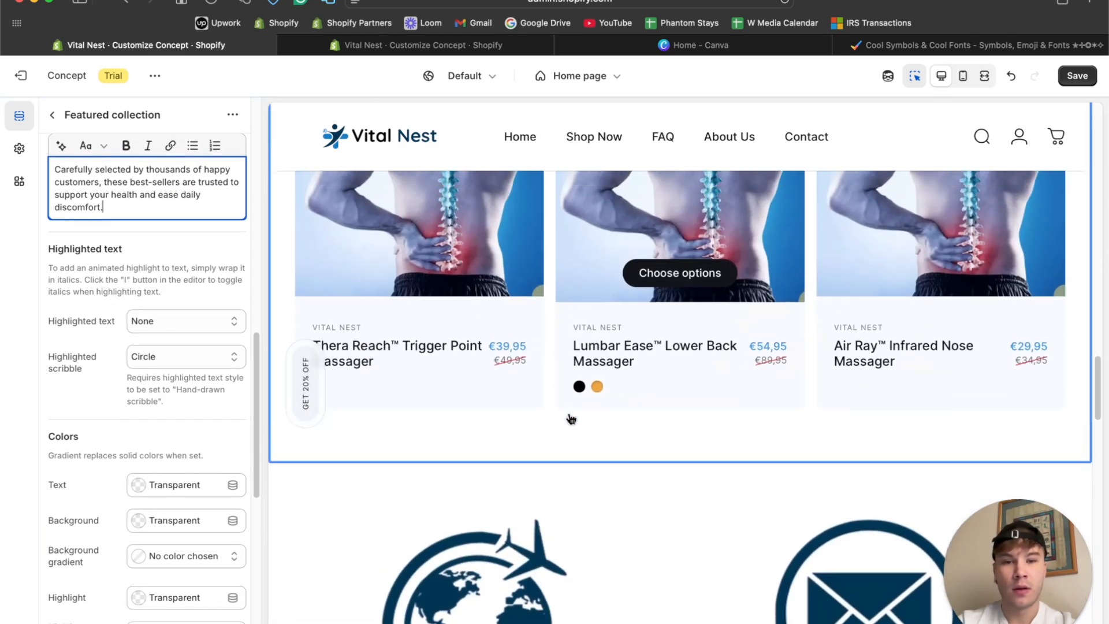
{"action": "scroll", "coordinate": [629, 337], "scroll_direction": "up", "scroll_amount": 2}
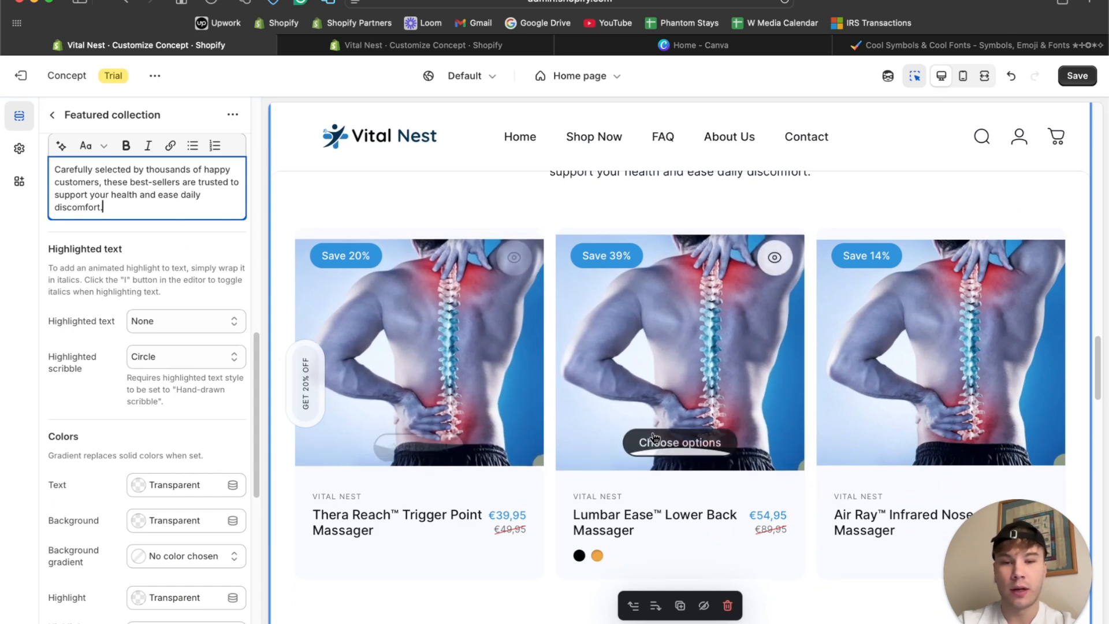
{"action": "scroll", "coordinate": [515, 461], "scroll_direction": "down", "scroll_amount": 8}
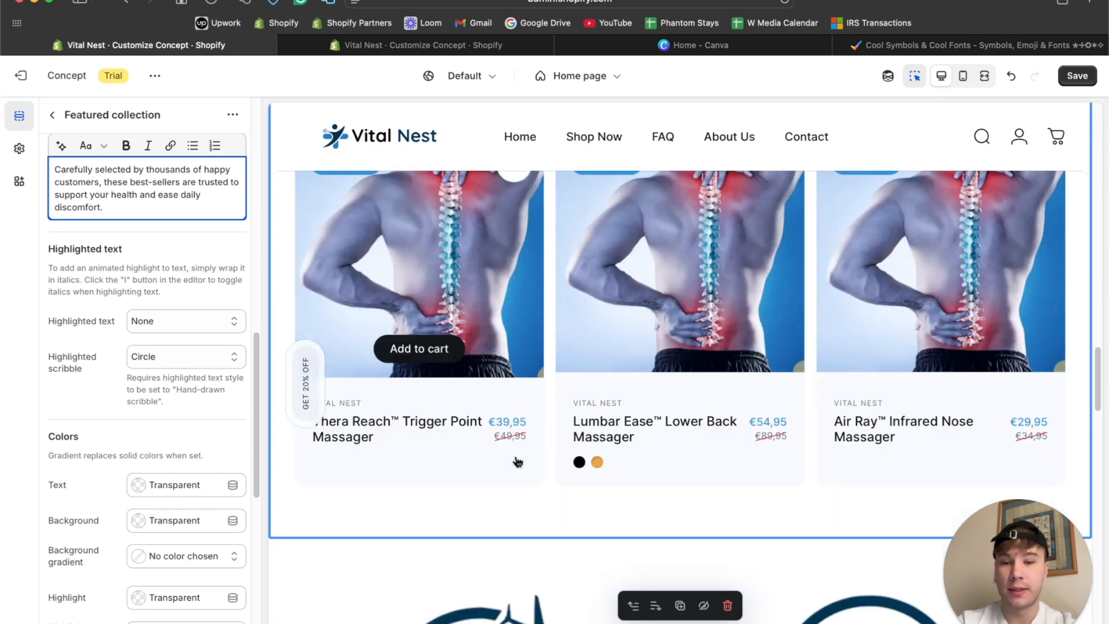
{"action": "scroll", "coordinate": [515, 457], "scroll_direction": "up", "scroll_amount": 10}
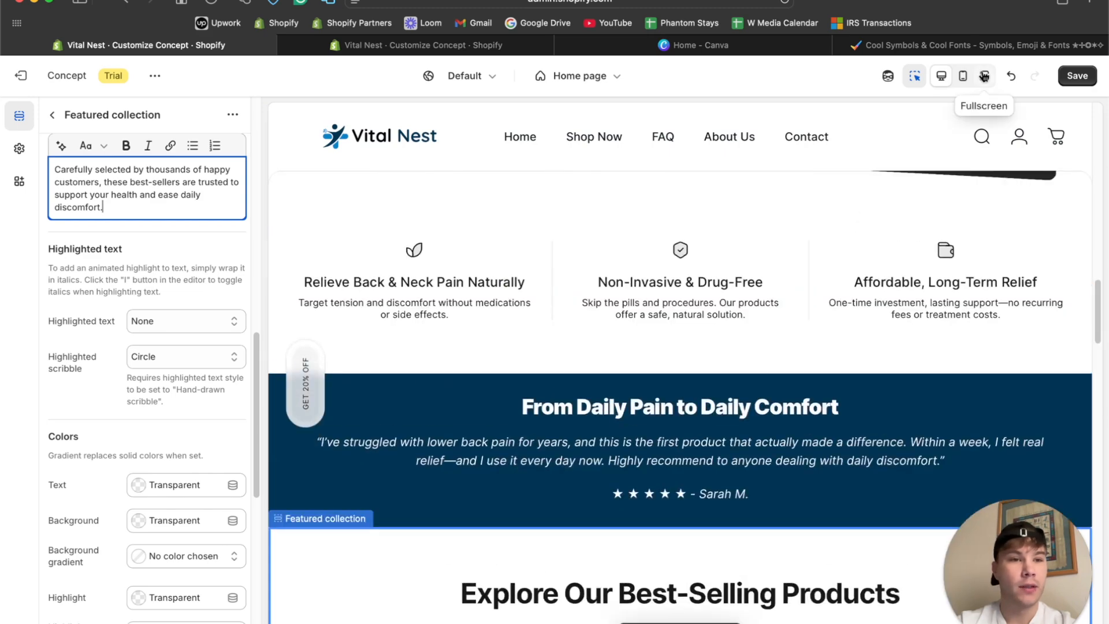
{"action": "left_click", "coordinate": [984, 76]}
{"action": "scroll", "coordinate": [534, 417], "scroll_direction": "down", "scroll_amount": 15}
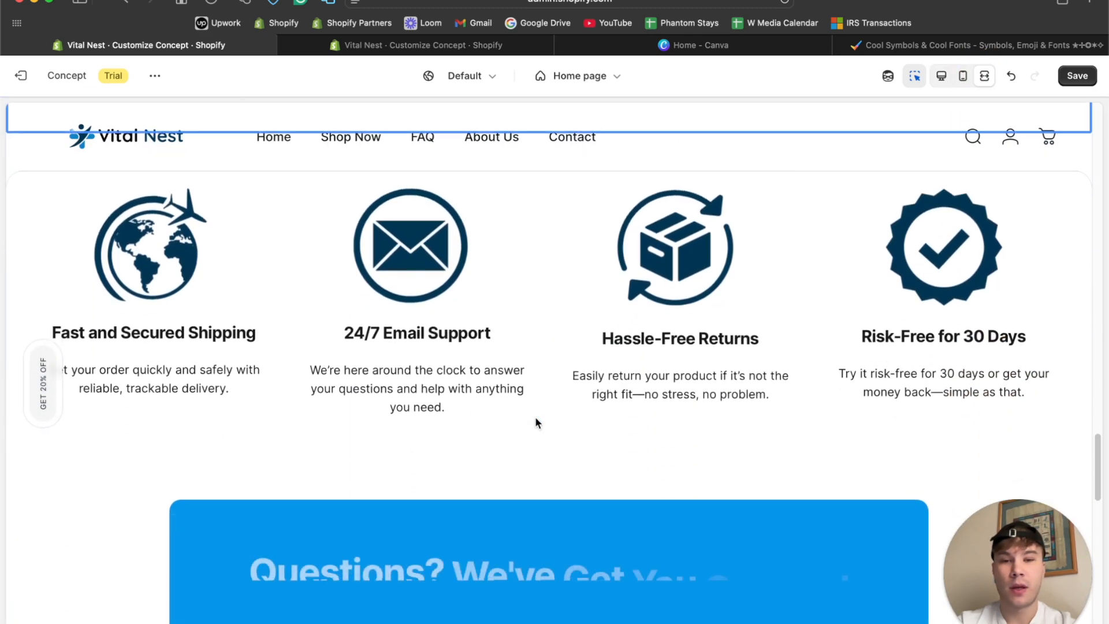
{"action": "scroll", "coordinate": [535, 418], "scroll_direction": "up", "scroll_amount": 5}
{"action": "left_click", "coordinate": [507, 384]}
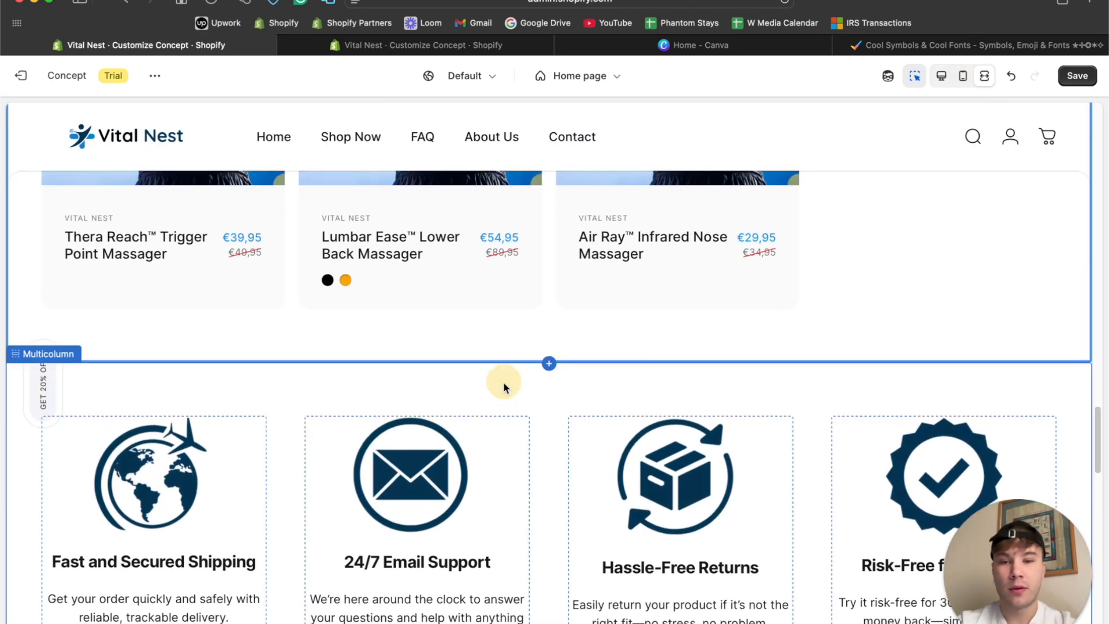
{"action": "left_click", "coordinate": [946, 76]}
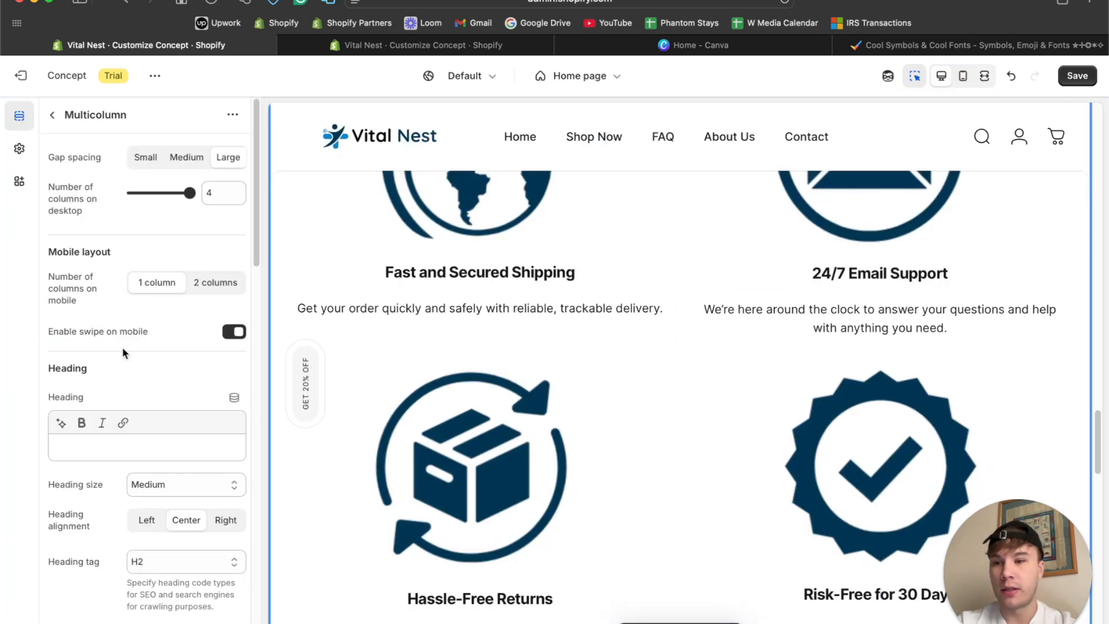
{"action": "left_click", "coordinate": [53, 116]}
{"action": "scroll", "coordinate": [484, 300], "scroll_direction": "up", "scroll_amount": 6}
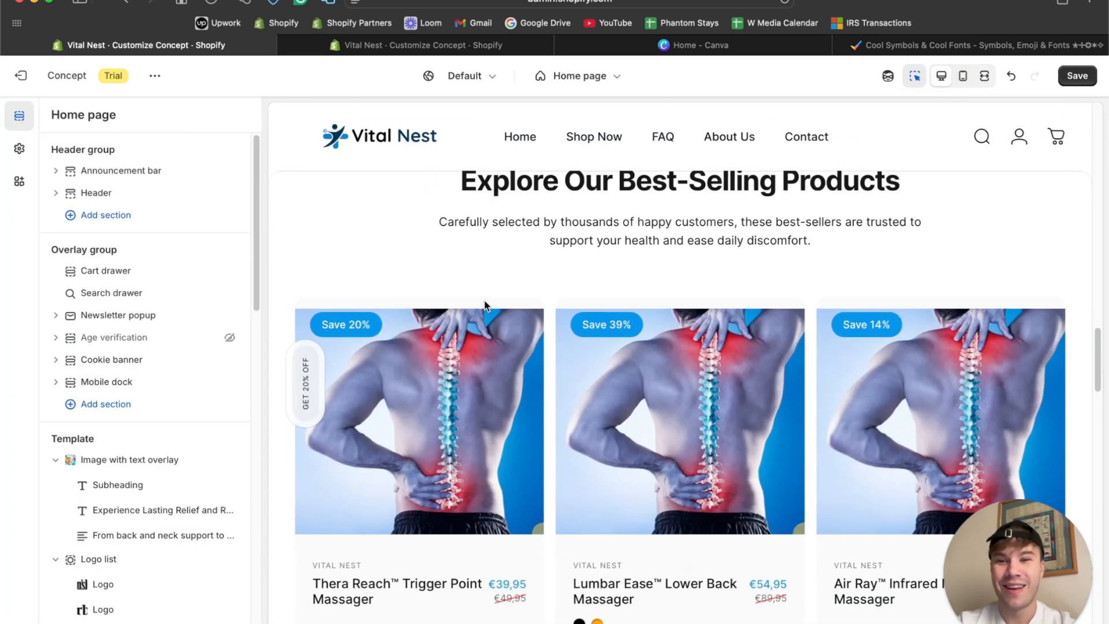
Copy the hex code of the Save price color from the theme-wide product colors.
{"action": "left_click", "coordinate": [19, 149]}
{"action": "left_click", "coordinate": [164, 546]}
{"action": "left_click", "coordinate": [40, 380]}
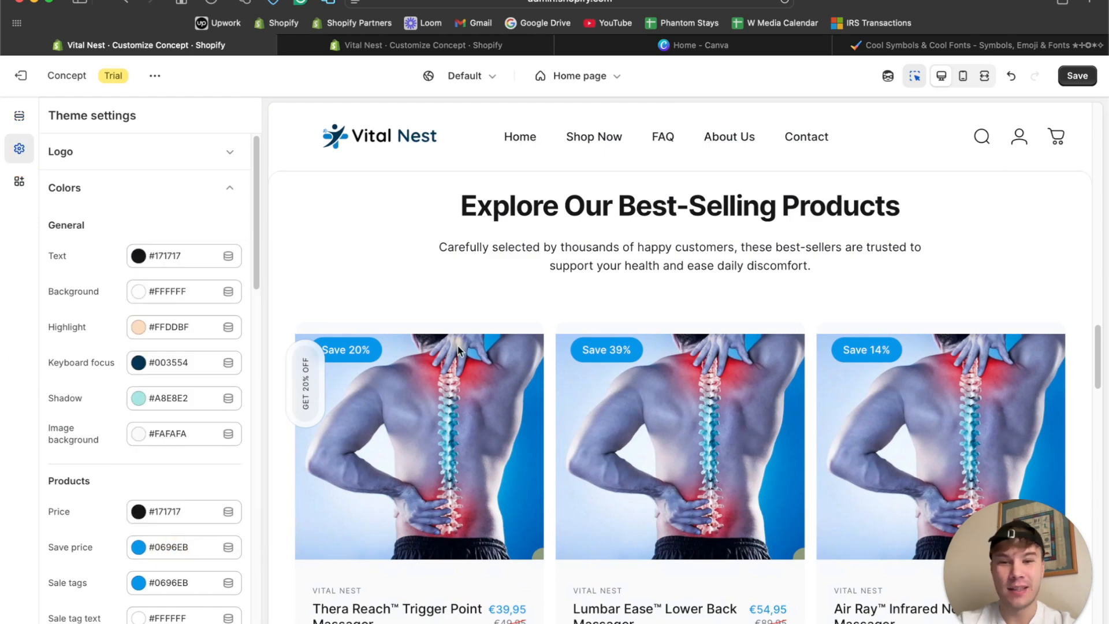
Set the background color of the Multicolumn section to #0696EB and check it in the fullscreen preview.
{"action": "scroll", "coordinate": [457, 344], "scroll_direction": "down", "scroll_amount": 10}
{"action": "left_click", "coordinate": [278, 229]}
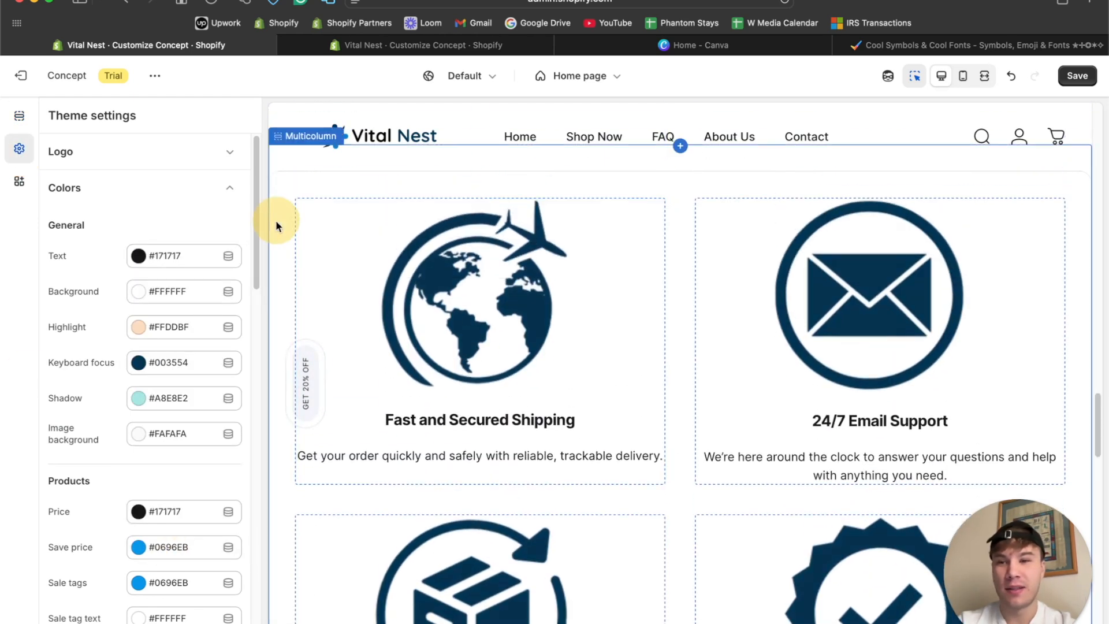
{"action": "scroll", "coordinate": [150, 329], "scroll_direction": "down", "scroll_amount": 15}
{"action": "scroll", "coordinate": [153, 335], "scroll_direction": "down", "scroll_amount": 1}
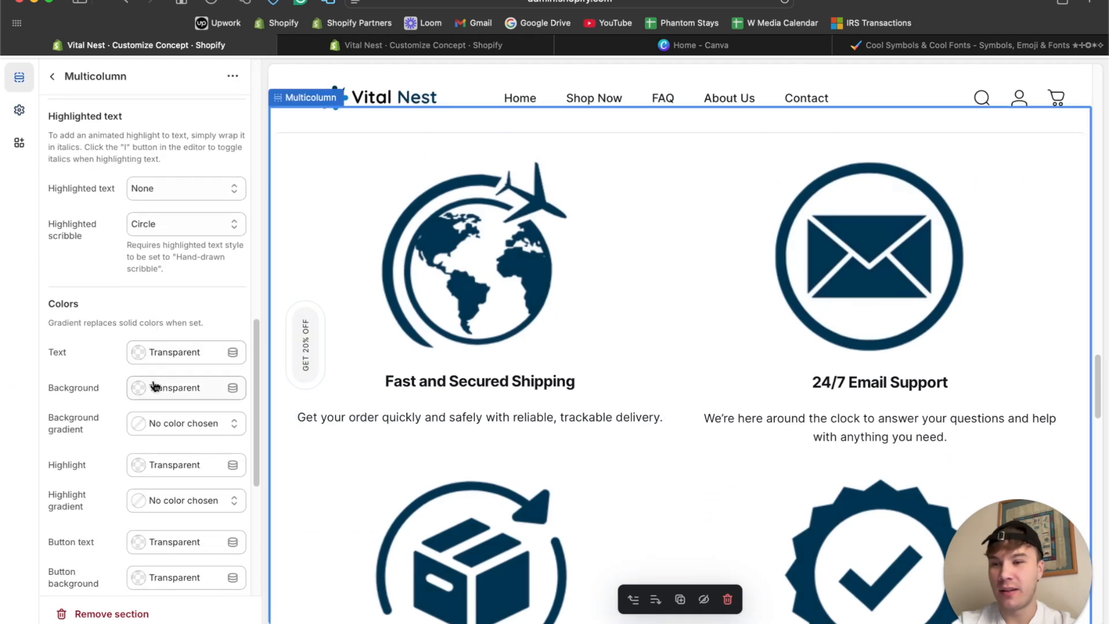
{"action": "left_click", "coordinate": [161, 391]}
{"action": "key", "text": "Return"}
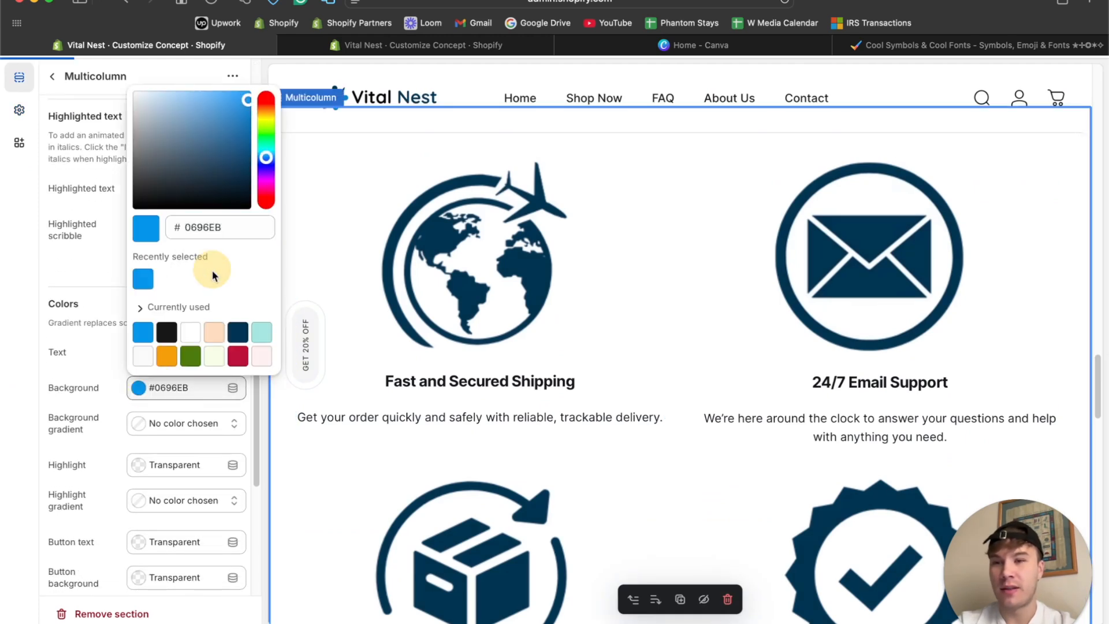
{"action": "scroll", "coordinate": [831, 164], "scroll_direction": "up", "scroll_amount": 3}
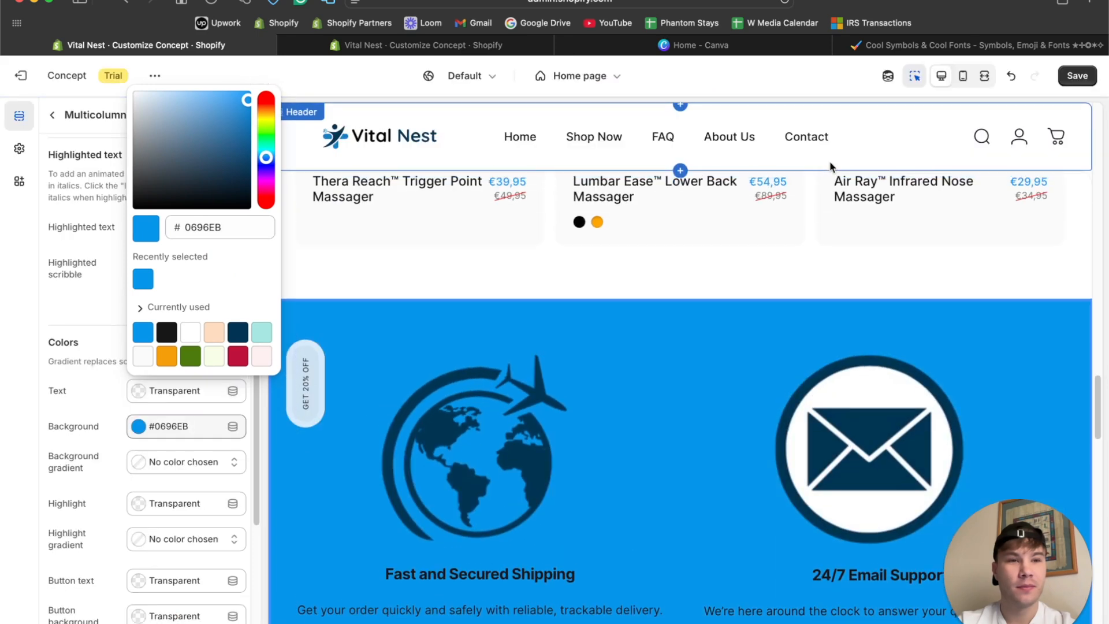
{"action": "left_click", "coordinate": [984, 76]}
{"action": "scroll", "coordinate": [626, 366], "scroll_direction": "down", "scroll_amount": 2}
{"action": "scroll", "coordinate": [626, 371], "scroll_direction": "down", "scroll_amount": 3}
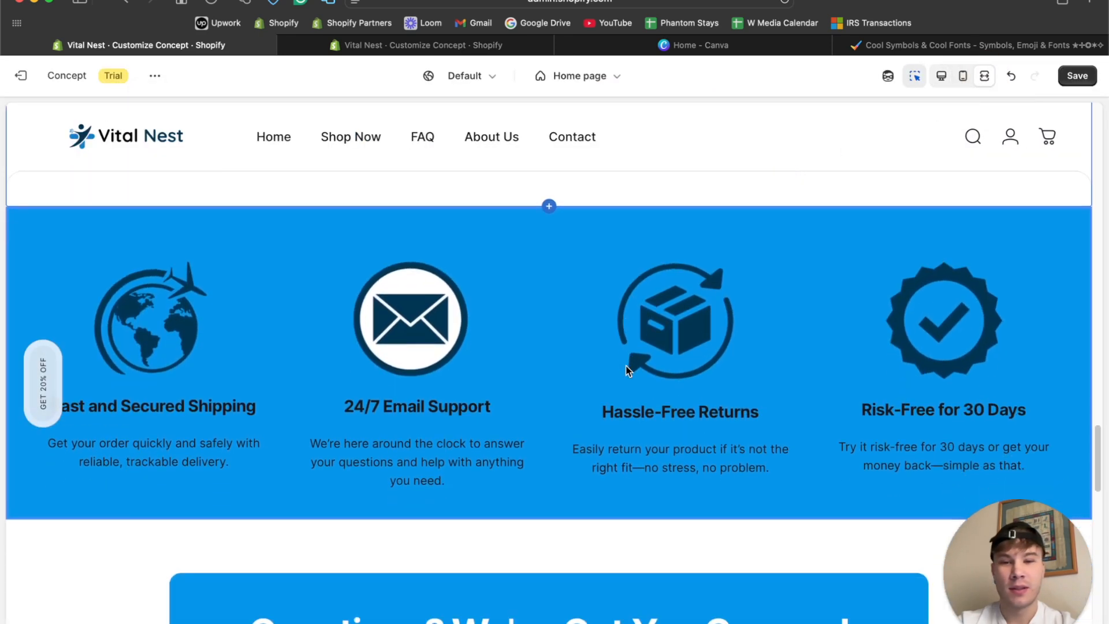
Set the text color of the Multicolumn section to #FFFFFF and check it against the FAQ section in fullscreen preview.
{"action": "left_click", "coordinate": [943, 77]}
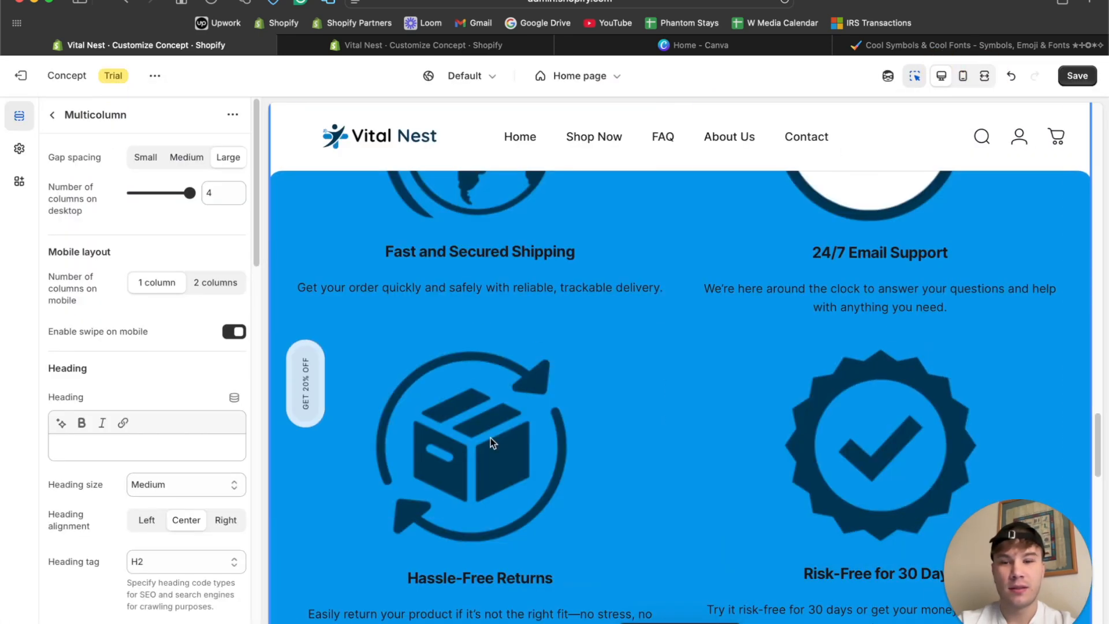
{"action": "scroll", "coordinate": [150, 496], "scroll_direction": "down", "scroll_amount": 15}
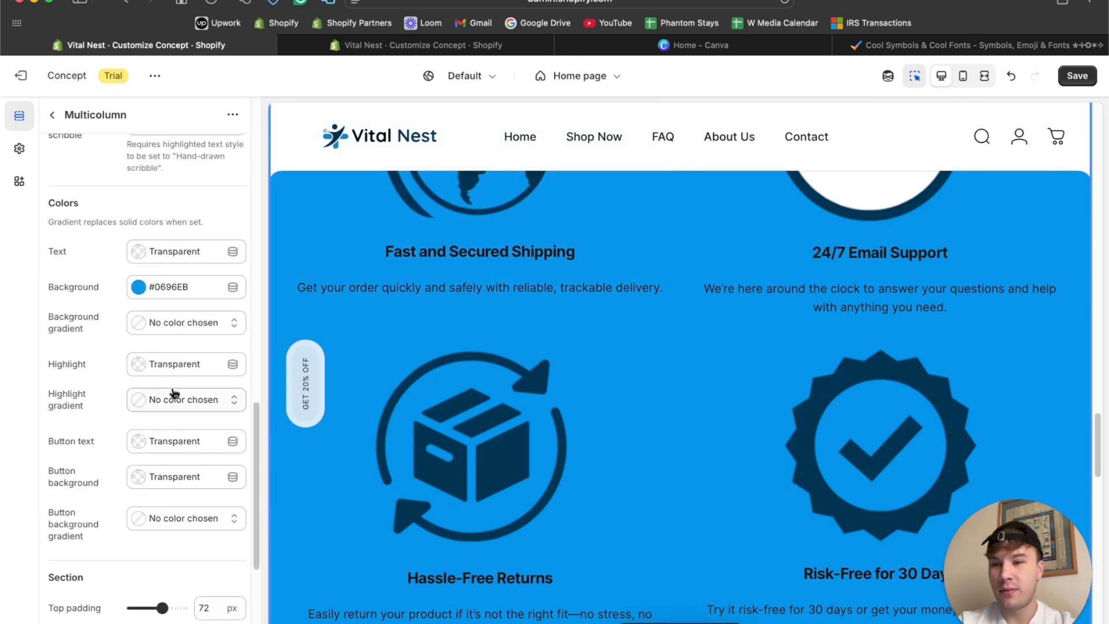
{"action": "left_click", "coordinate": [141, 254]}
{"action": "left_click_drag", "start_coordinate": [142, 295], "coordinate": [113, 256]}
{"action": "left_click", "coordinate": [22, 286]}
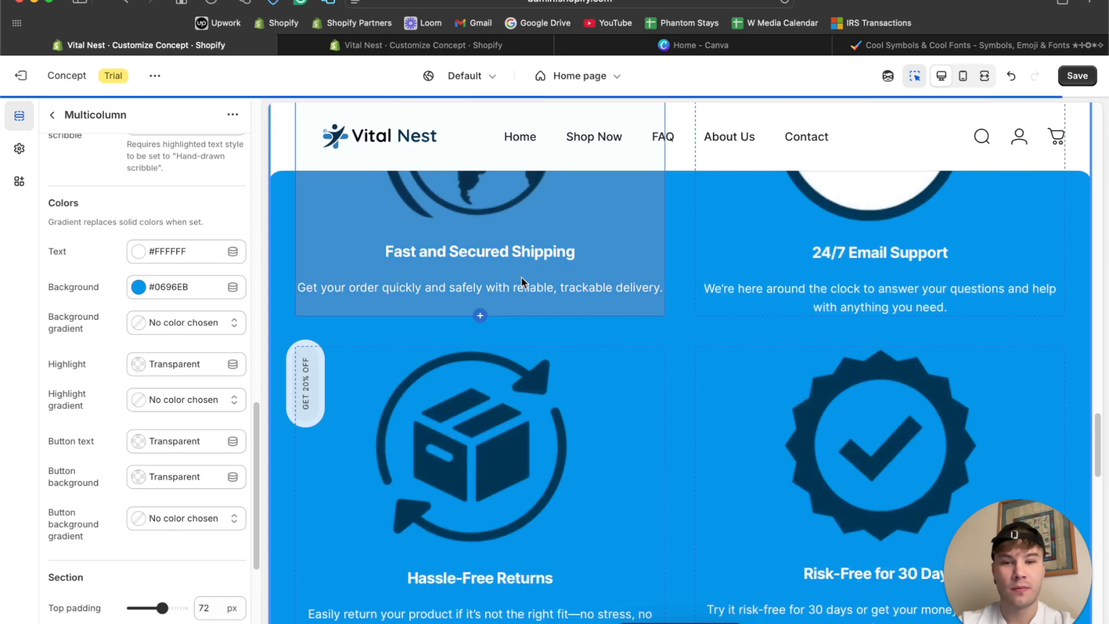
{"action": "left_click", "coordinate": [984, 76]}
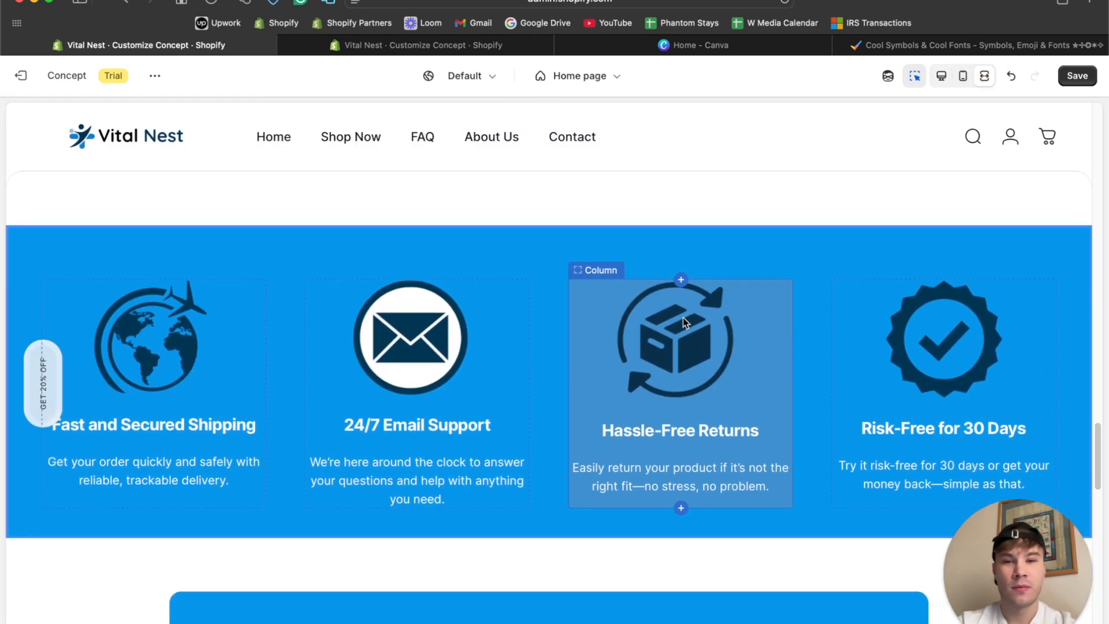
{"action": "scroll", "coordinate": [724, 335], "scroll_direction": "down", "scroll_amount": 10}
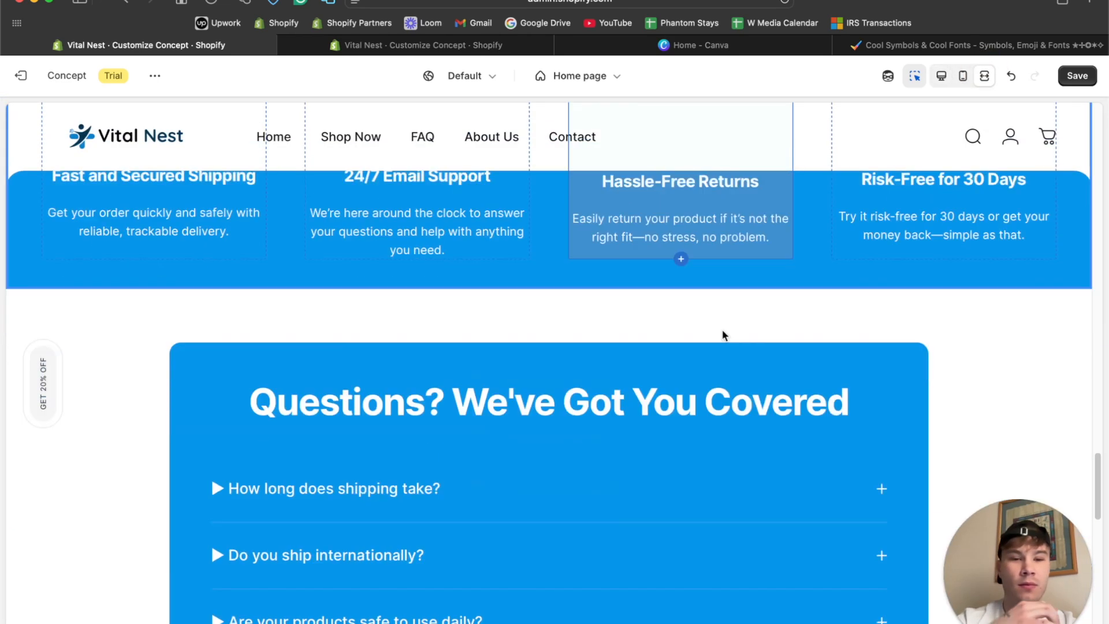
{"action": "scroll", "coordinate": [725, 335], "scroll_direction": "up", "scroll_amount": 3}
{"action": "scroll", "coordinate": [724, 335], "scroll_direction": "up", "scroll_amount": 10}
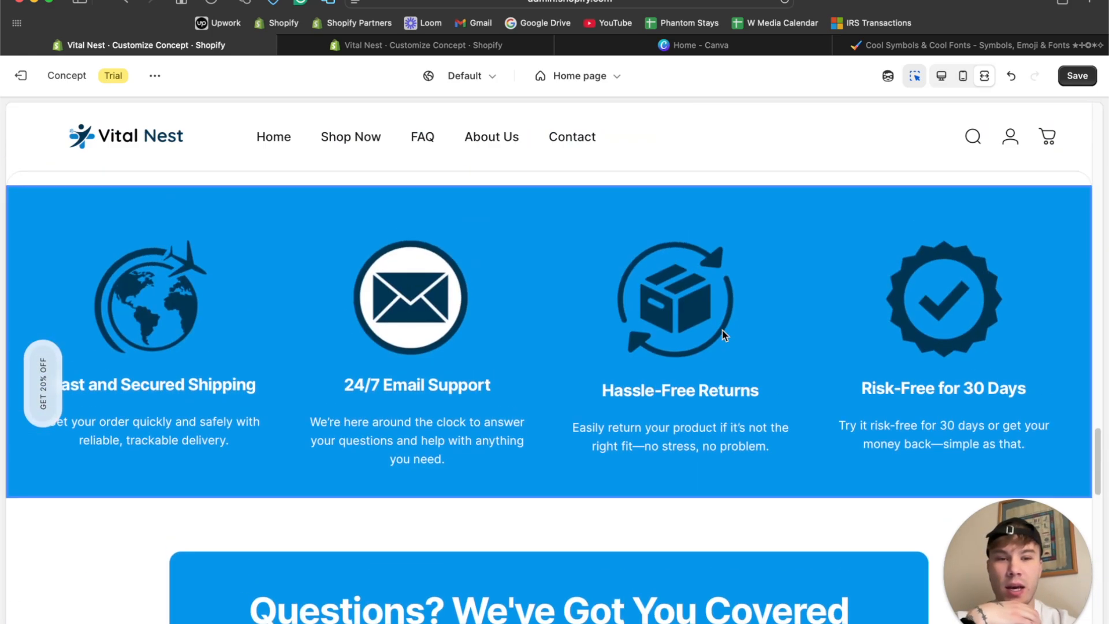
{"action": "scroll", "coordinate": [725, 335], "scroll_direction": "down", "scroll_amount": 5}
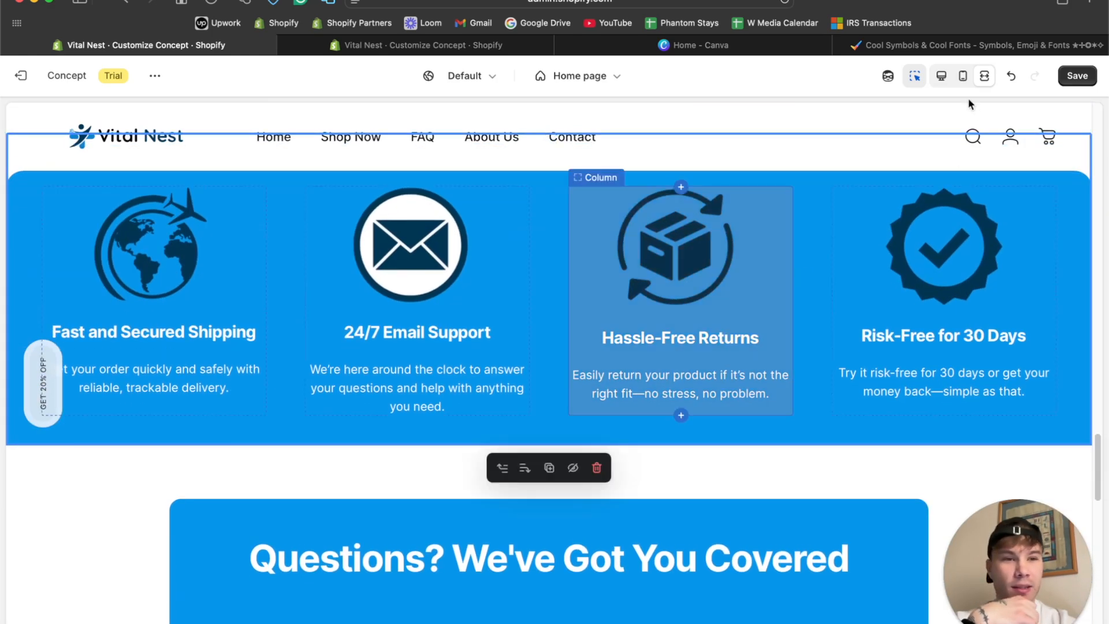
Set the Multicolumn section's background color to #FFFFFF and its text color to #000000.
{"action": "left_click", "coordinate": [941, 76]}
{"action": "scroll", "coordinate": [147, 399], "scroll_direction": "down", "scroll_amount": 10}
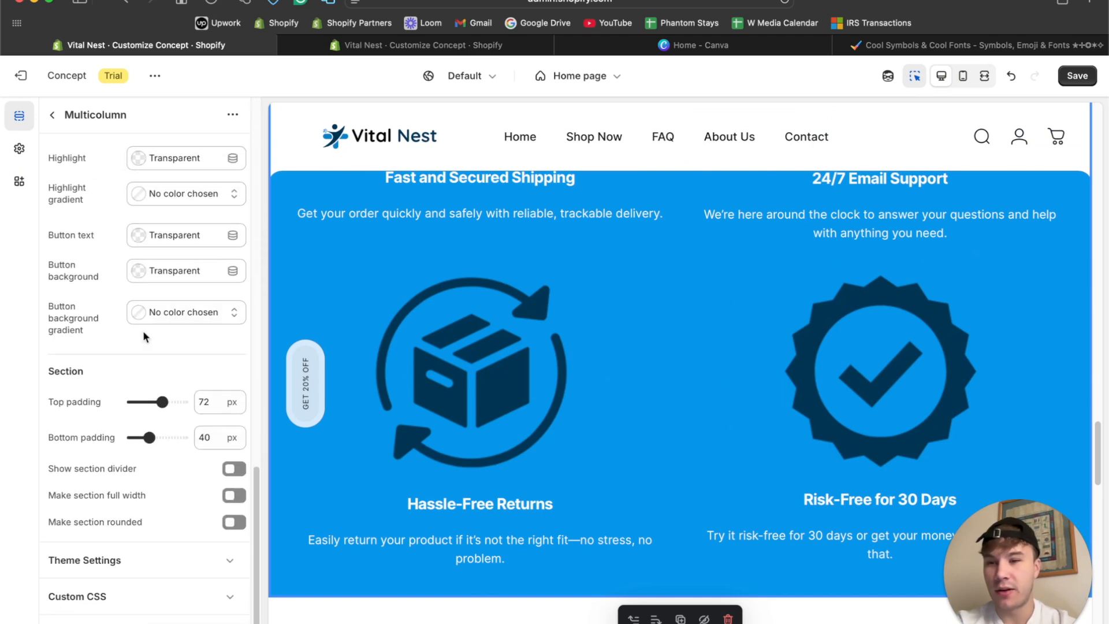
{"action": "scroll", "coordinate": [143, 330], "scroll_direction": "up", "scroll_amount": 3}
{"action": "left_click", "coordinate": [144, 307]}
{"action": "left_click_drag", "start_coordinate": [149, 329], "coordinate": [97, 282]}
{"action": "left_click", "coordinate": [150, 273]}
{"action": "left_click_drag", "start_coordinate": [157, 392], "coordinate": [130, 409]}
{"action": "left_click", "coordinate": [80, 454]}
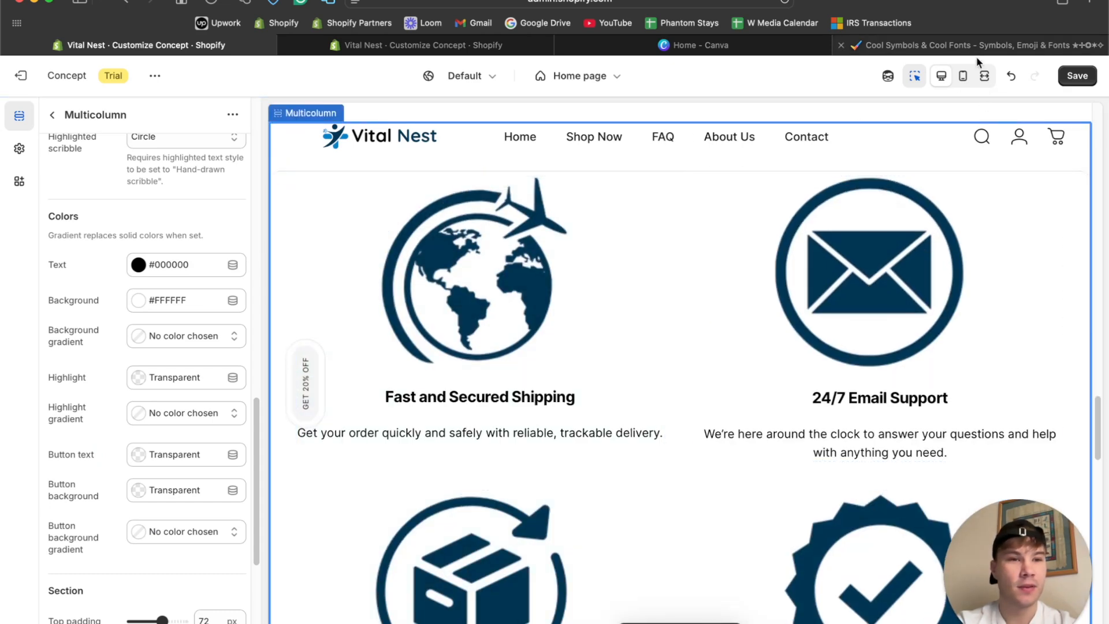
Review the Featured collection and Multicolumn sections in the fullscreen preview and open the Featured collection settings.
{"action": "left_click", "coordinate": [984, 76]}
{"action": "scroll", "coordinate": [630, 476], "scroll_direction": "up", "scroll_amount": 5}
{"action": "scroll", "coordinate": [630, 481], "scroll_direction": "down", "scroll_amount": 3}
{"action": "scroll", "coordinate": [918, 265], "scroll_direction": "up", "scroll_amount": 1}
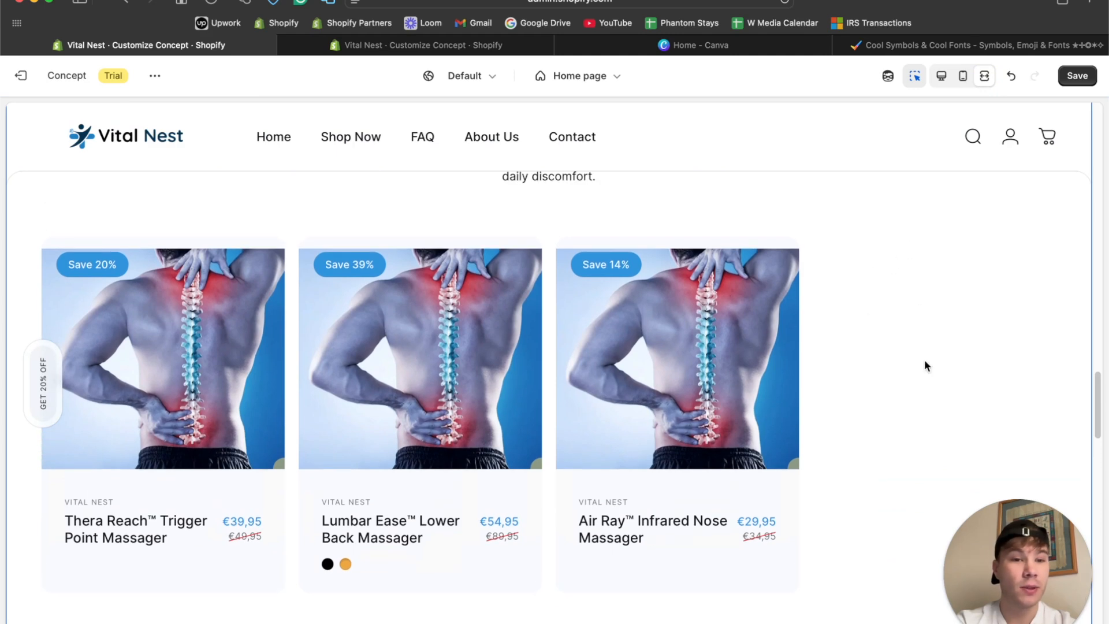
{"action": "left_click", "coordinate": [941, 76]}
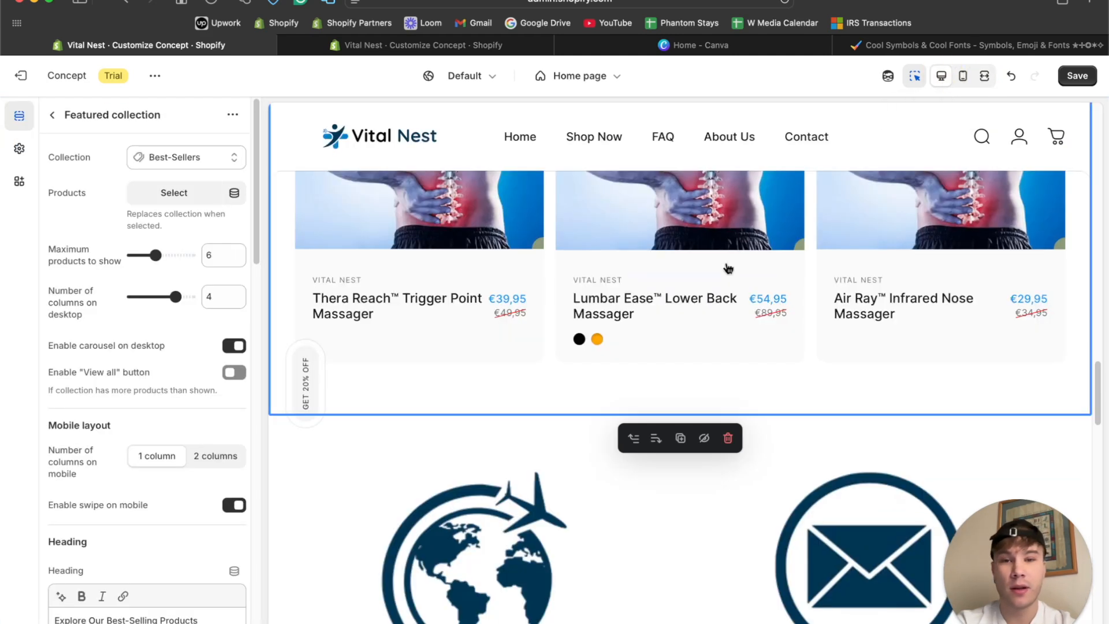
{"action": "scroll", "coordinate": [479, 275], "scroll_direction": "up", "scroll_amount": 4}
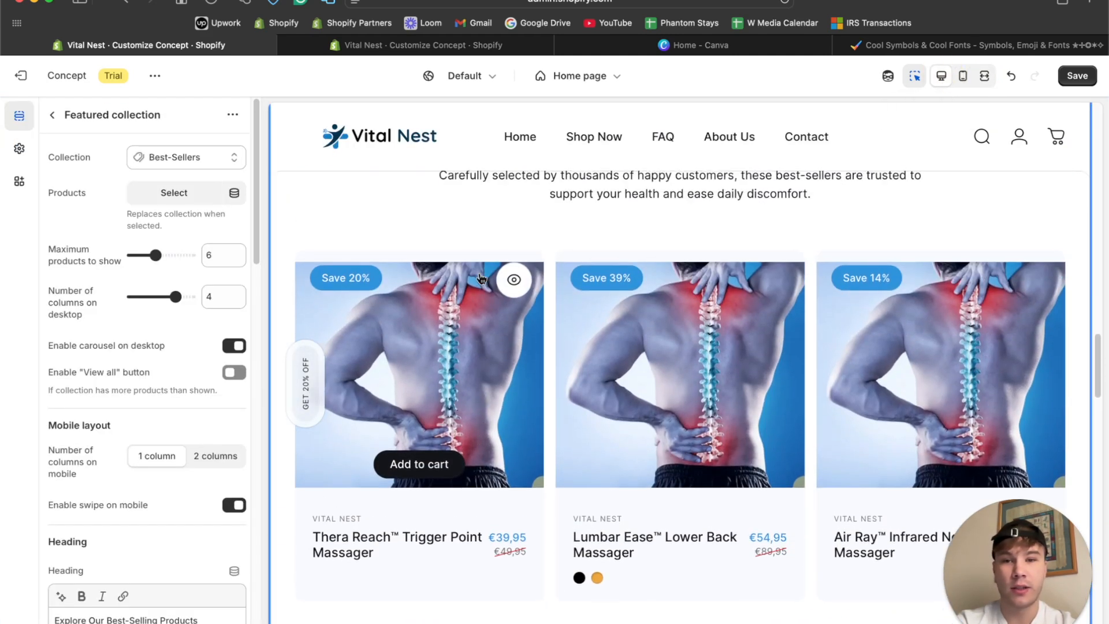
{"action": "scroll", "coordinate": [423, 290], "scroll_direction": "up", "scroll_amount": 2}
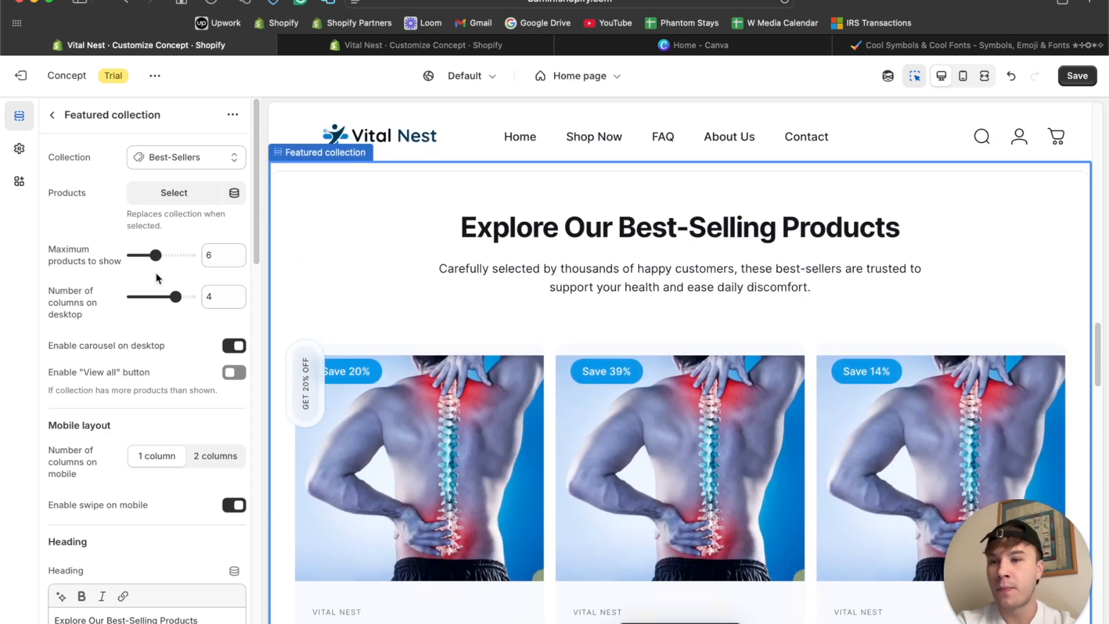
Set the Featured collection's maximum products to 3 and its desktop columns to 3, and check the section in the fullscreen preview.
{"action": "left_click", "coordinate": [153, 256]}
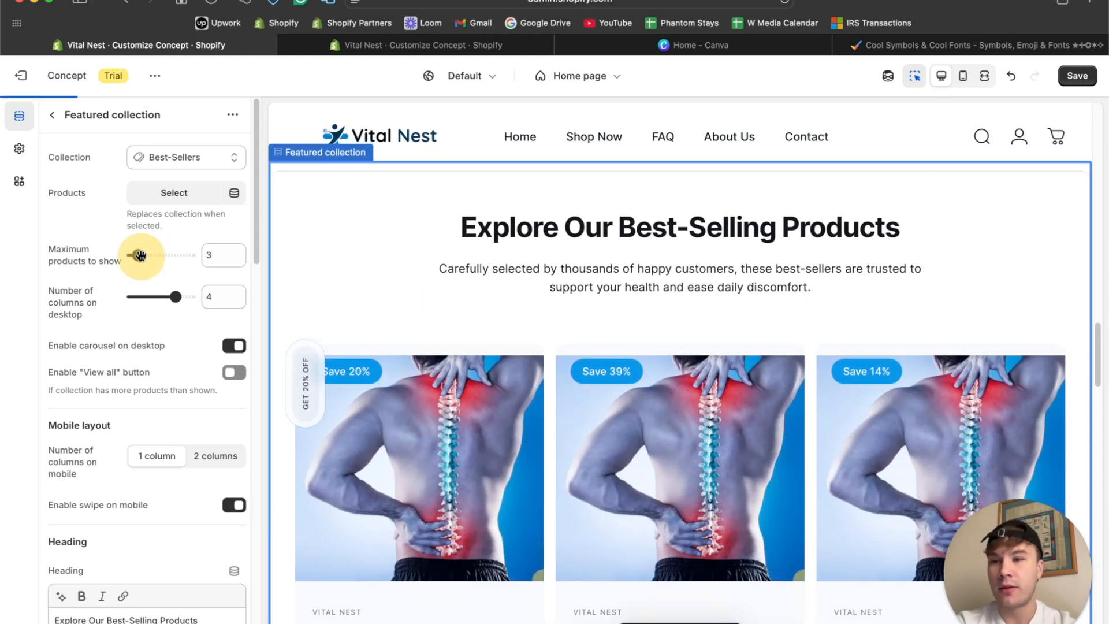
{"action": "left_click", "coordinate": [174, 297]}
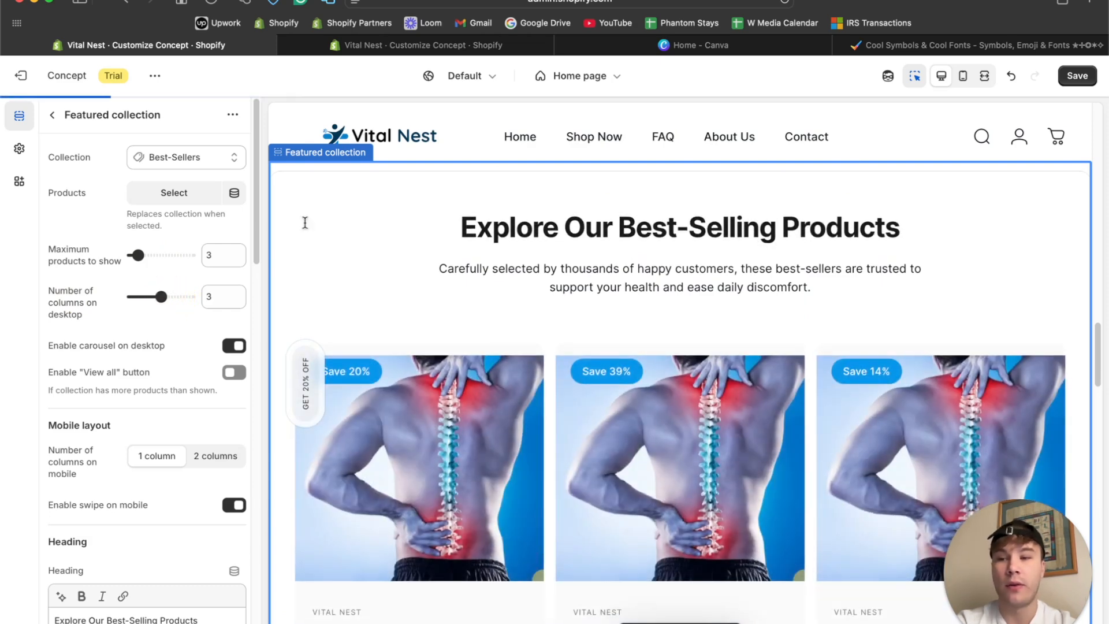
{"action": "left_click", "coordinate": [984, 76]}
{"action": "scroll", "coordinate": [712, 352], "scroll_direction": "down", "scroll_amount": 10}
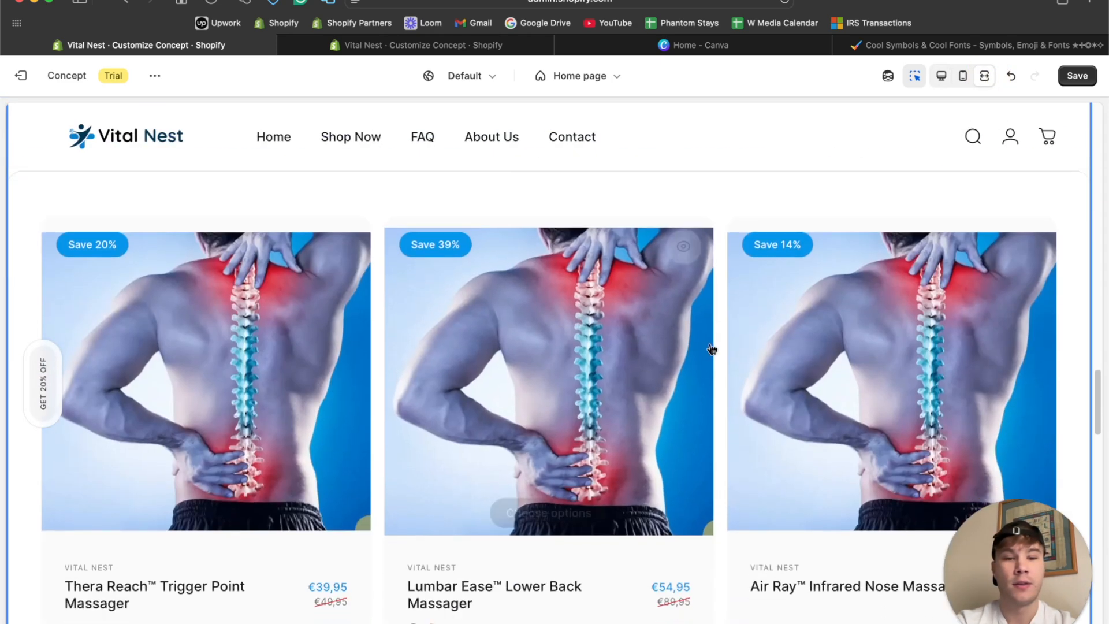
{"action": "scroll", "coordinate": [713, 349], "scroll_direction": "up", "scroll_amount": 4}
{"action": "scroll", "coordinate": [712, 349], "scroll_direction": "up", "scroll_amount": 10}
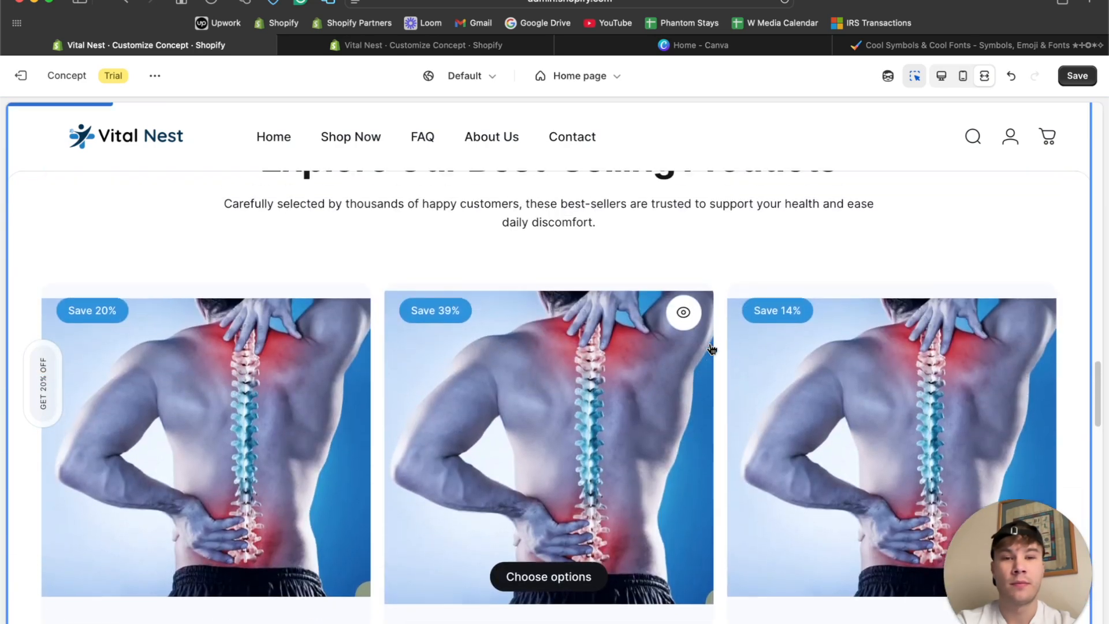
{"action": "scroll", "coordinate": [712, 350], "scroll_direction": "down", "scroll_amount": 4}
{"action": "scroll", "coordinate": [712, 350], "scroll_direction": "down", "scroll_amount": 4}
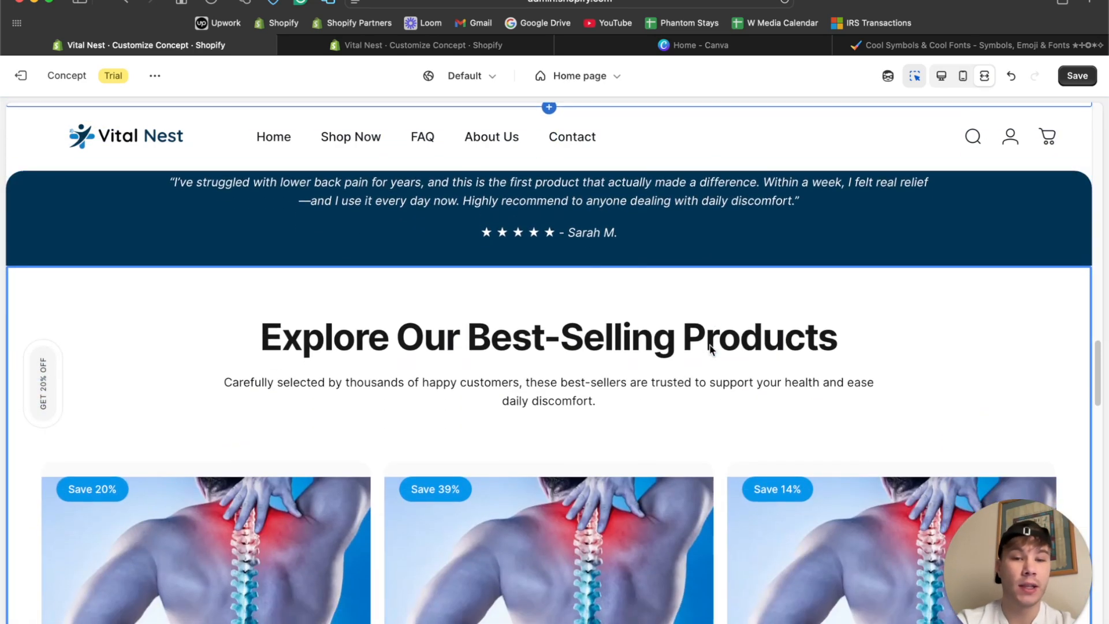
Review the whole home page in the fullscreen preview, from the hero banner and press logos to the Multicolumn icons.
{"action": "scroll", "coordinate": [712, 350], "scroll_direction": "up", "scroll_amount": 10}
{"action": "scroll", "coordinate": [712, 350], "scroll_direction": "up", "scroll_amount": 2}
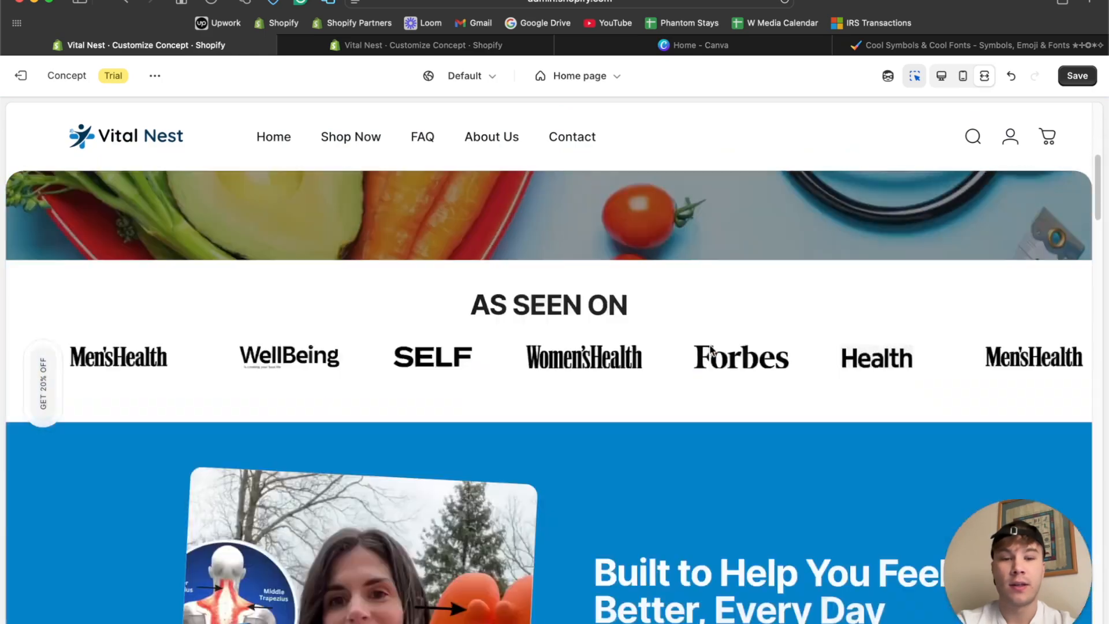
{"action": "scroll", "coordinate": [713, 350], "scroll_direction": "down", "scroll_amount": 6}
{"action": "scroll", "coordinate": [710, 349], "scroll_direction": "down", "scroll_amount": 15}
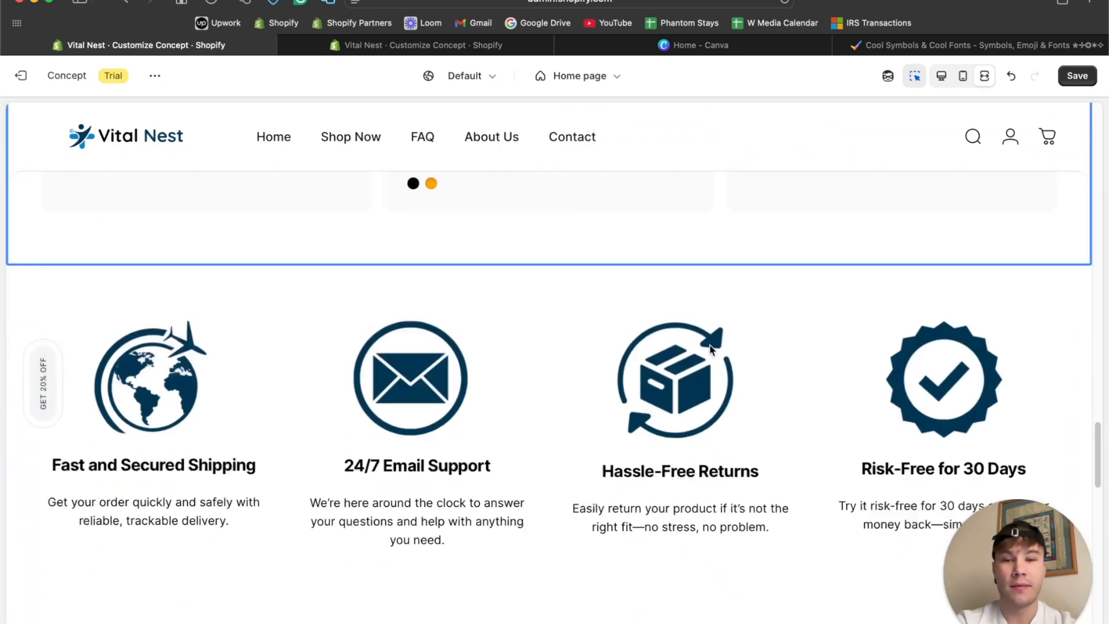
{"action": "scroll", "coordinate": [712, 350], "scroll_direction": "down", "scroll_amount": 7}
{"action": "scroll", "coordinate": [713, 350], "scroll_direction": "up", "scroll_amount": 8}
{"action": "scroll", "coordinate": [713, 350], "scroll_direction": "down", "scroll_amount": 8}
{"action": "scroll", "coordinate": [712, 350], "scroll_direction": "up", "scroll_amount": 20}
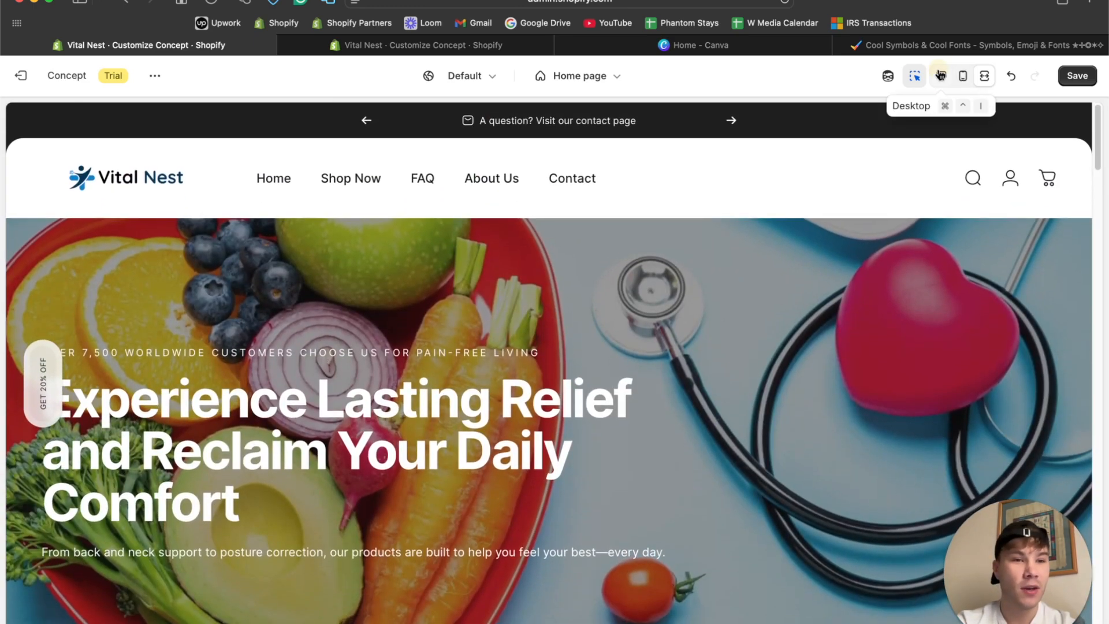
Return to the desktop preview and review the home page sections, including the Images with text description, hero banner, FAQ and contact form.
{"action": "left_click", "coordinate": [940, 75]}
{"action": "scroll", "coordinate": [484, 329], "scroll_direction": "down", "scroll_amount": 15}
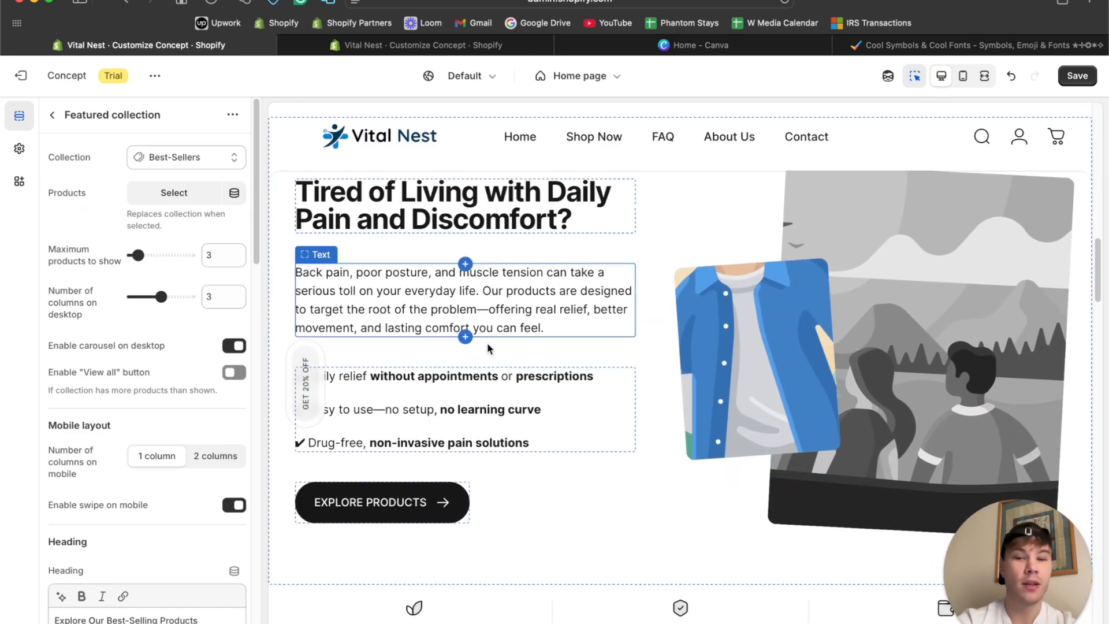
{"action": "scroll", "coordinate": [539, 469], "scroll_direction": "down", "scroll_amount": 10}
{"action": "scroll", "coordinate": [538, 470], "scroll_direction": "down", "scroll_amount": 10}
{"action": "scroll", "coordinate": [537, 469], "scroll_direction": "up", "scroll_amount": 20}
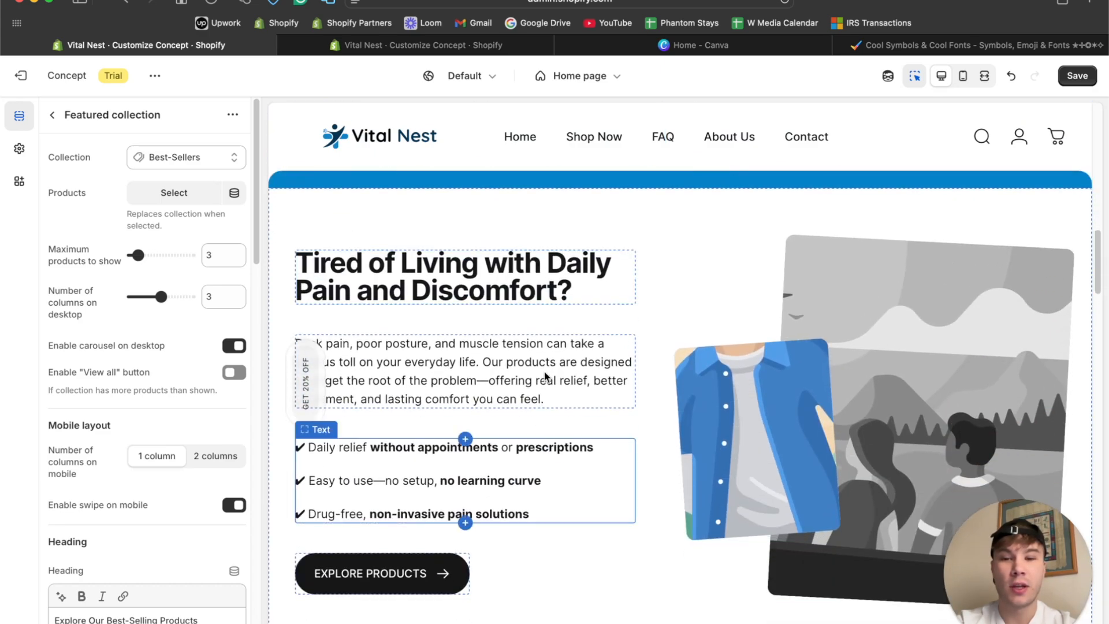
{"action": "left_click", "coordinate": [542, 374]}
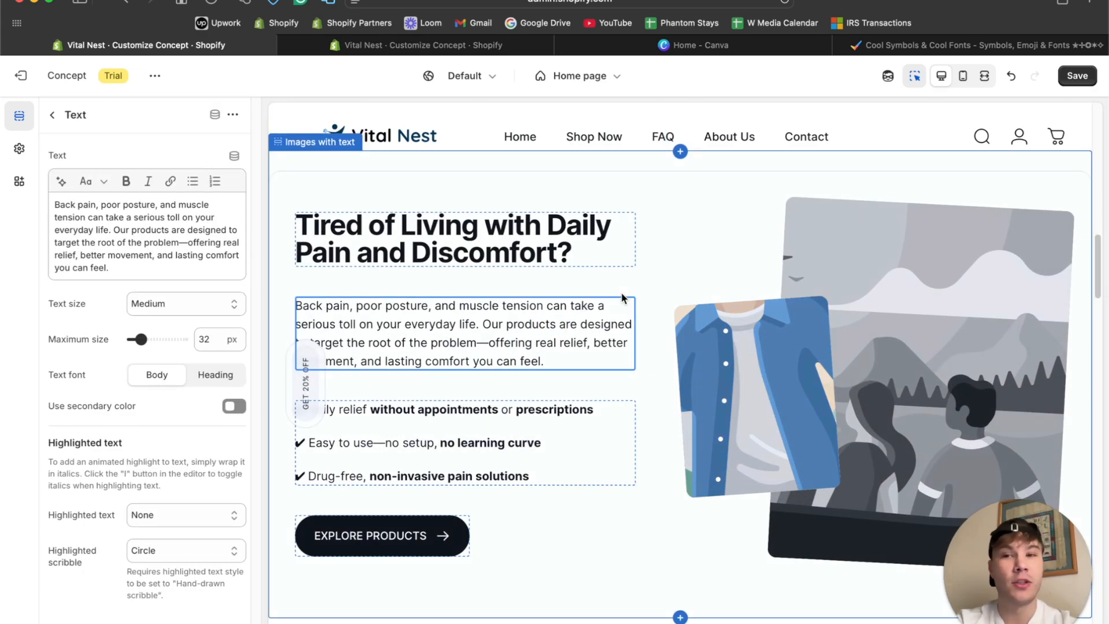
{"action": "scroll", "coordinate": [621, 293], "scroll_direction": "up", "scroll_amount": 10}
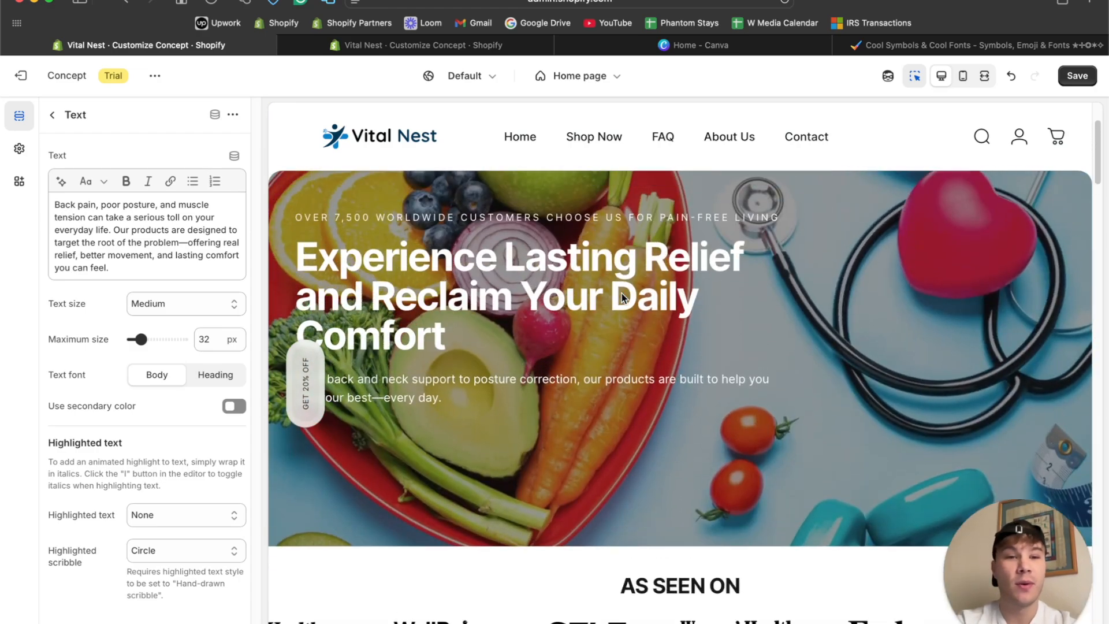
{"action": "scroll", "coordinate": [621, 293], "scroll_direction": "down", "scroll_amount": 20}
{"action": "scroll", "coordinate": [622, 293], "scroll_direction": "down", "scroll_amount": 15}
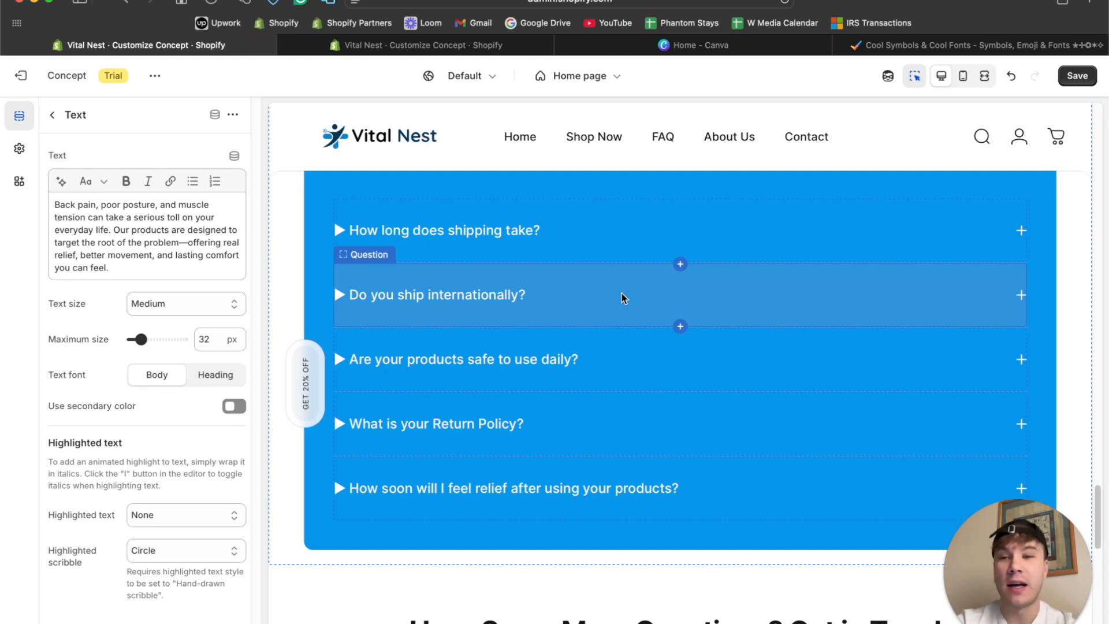
{"action": "scroll", "coordinate": [622, 292], "scroll_direction": "down", "scroll_amount": 3}
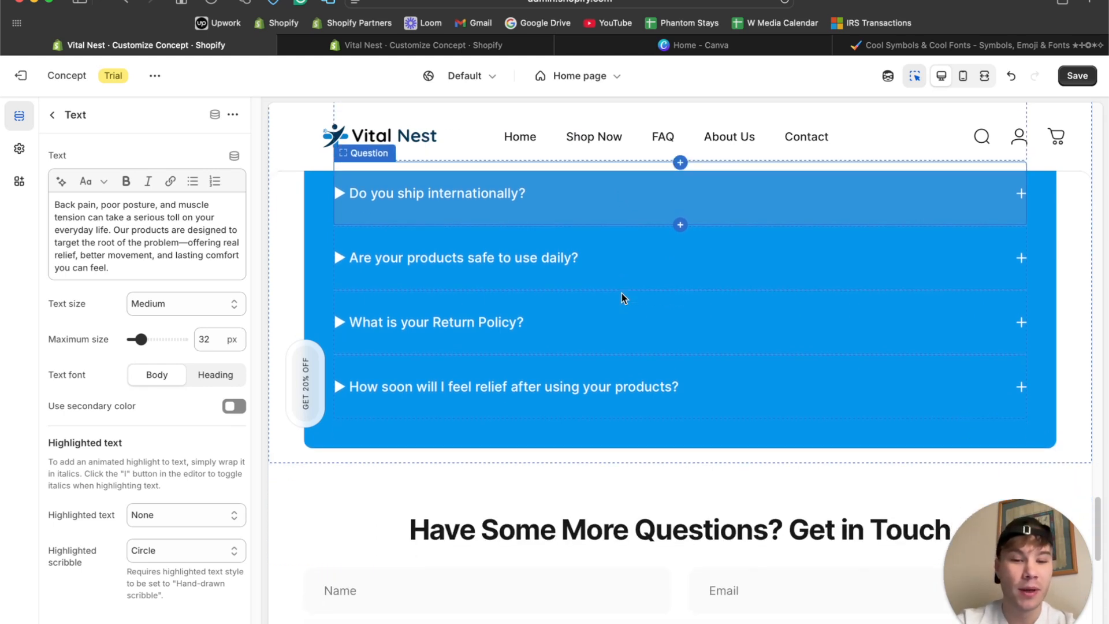